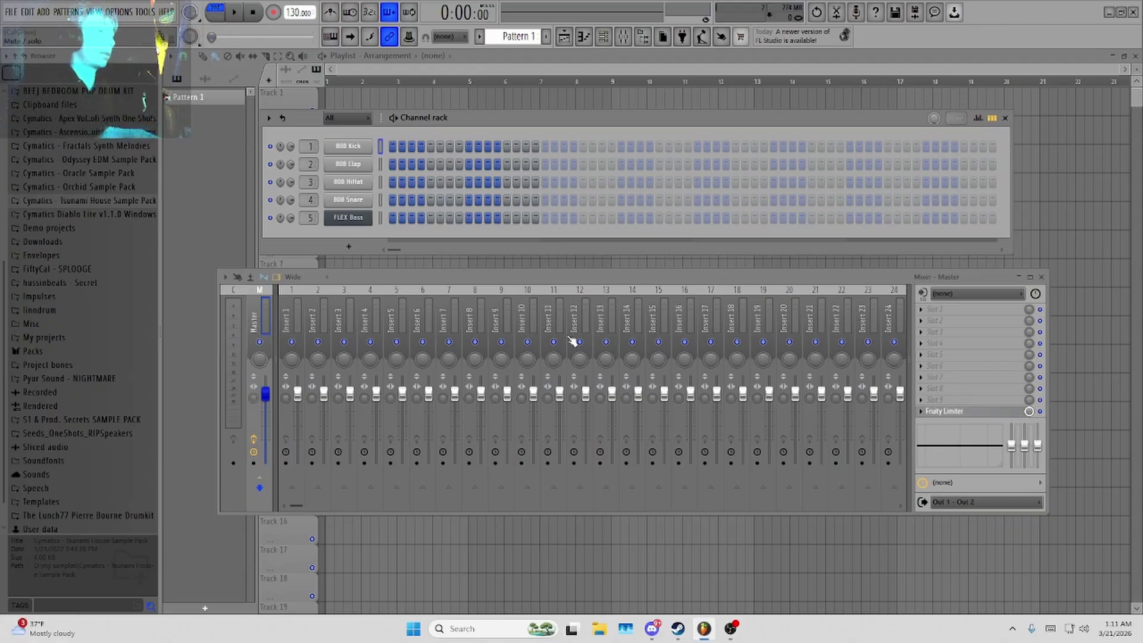
{"action": "mouse_move", "coordinate": [570, 284]}
{"action": "left_mouse_down"}
{"action": "mouse_move", "coordinate": [577, 270]}
{"action": "mouse_move", "coordinate": [571, 279]}
{"action": "left_mouse_up"}
{"action": "left_click", "coordinate": [962, 405]}
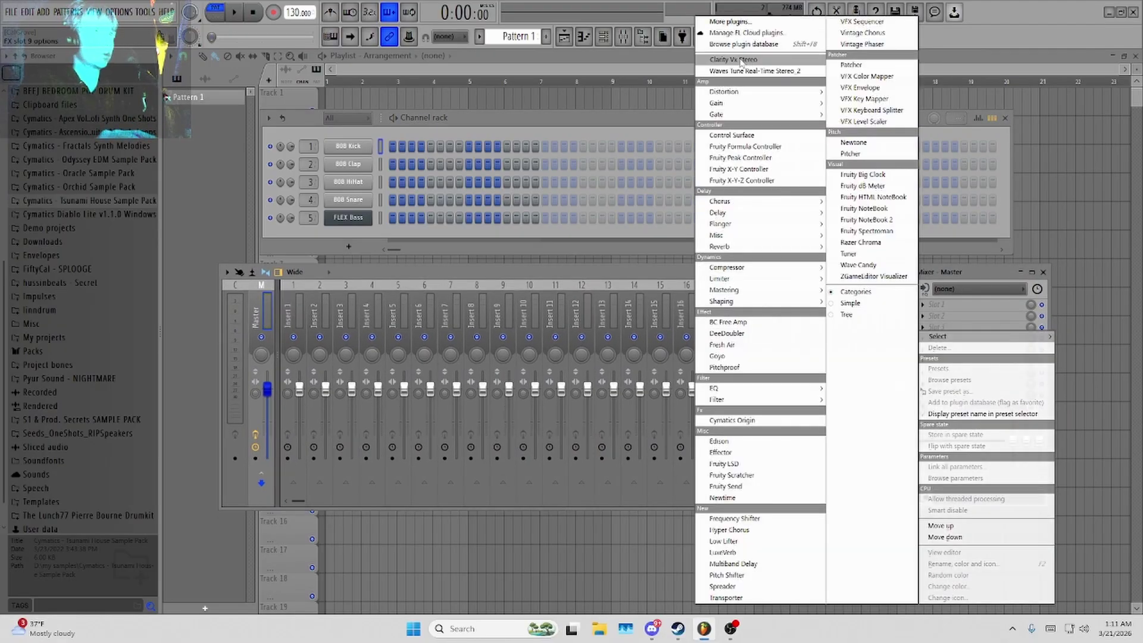
{"action": "left_click", "coordinate": [738, 21]}
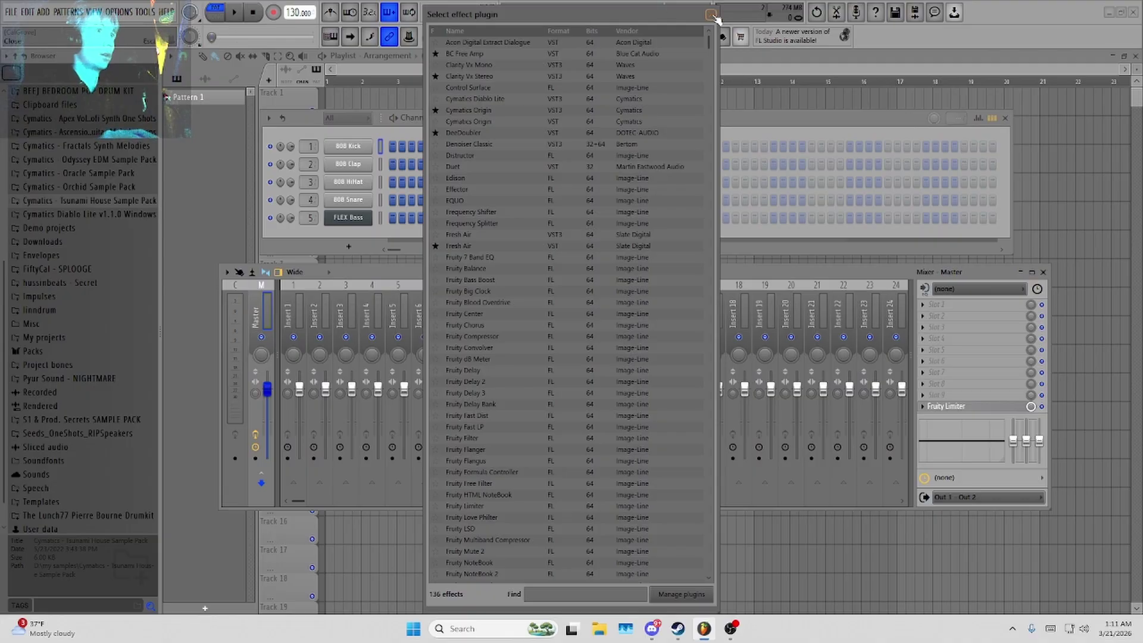
{"action": "left_click", "coordinate": [714, 16]}
{"action": "left_click", "coordinate": [739, 34]}
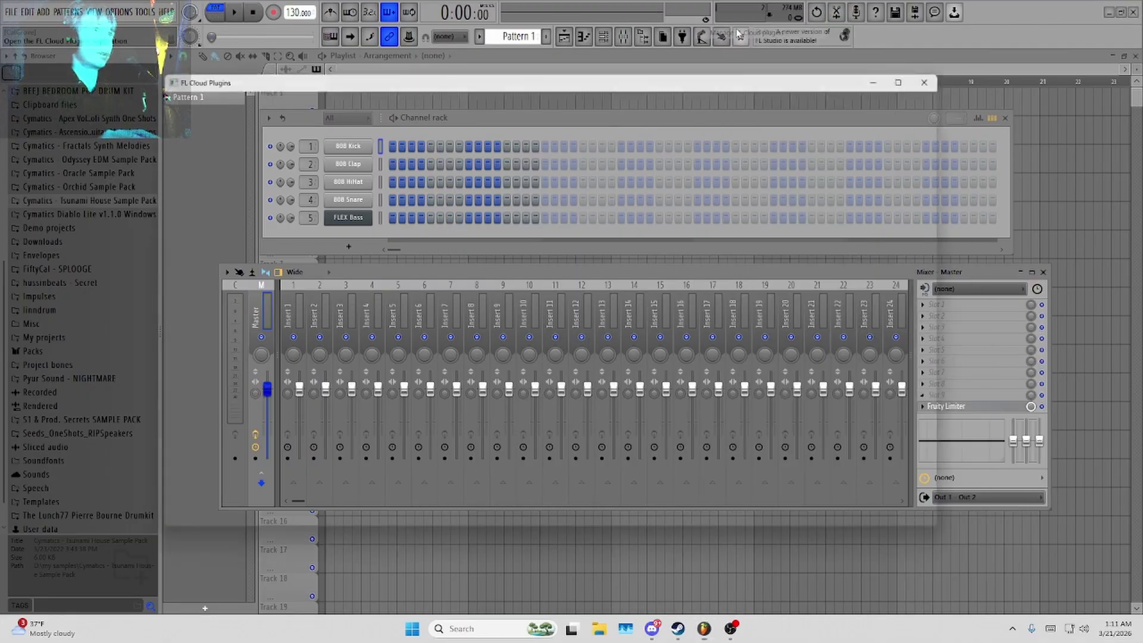
{"action": "left_click", "coordinate": [924, 82]}
Try Wave Candy in an effect slot of the master track with its display over the channel rack, and remove it again.
{"action": "left_click", "coordinate": [961, 406]}
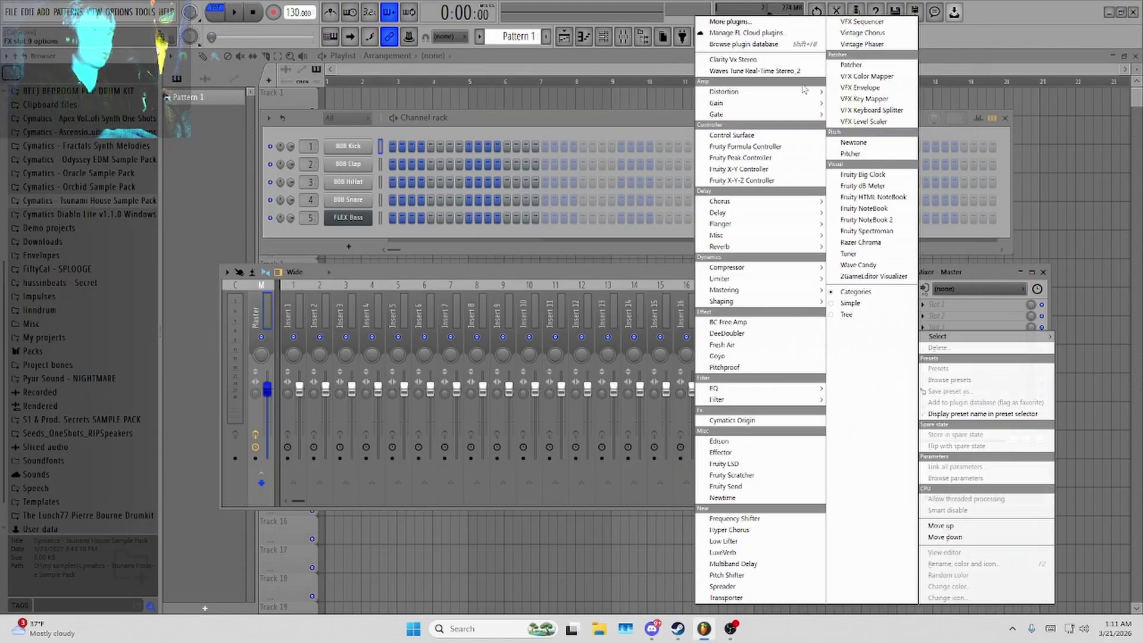
{"action": "left_click", "coordinate": [789, 23]}
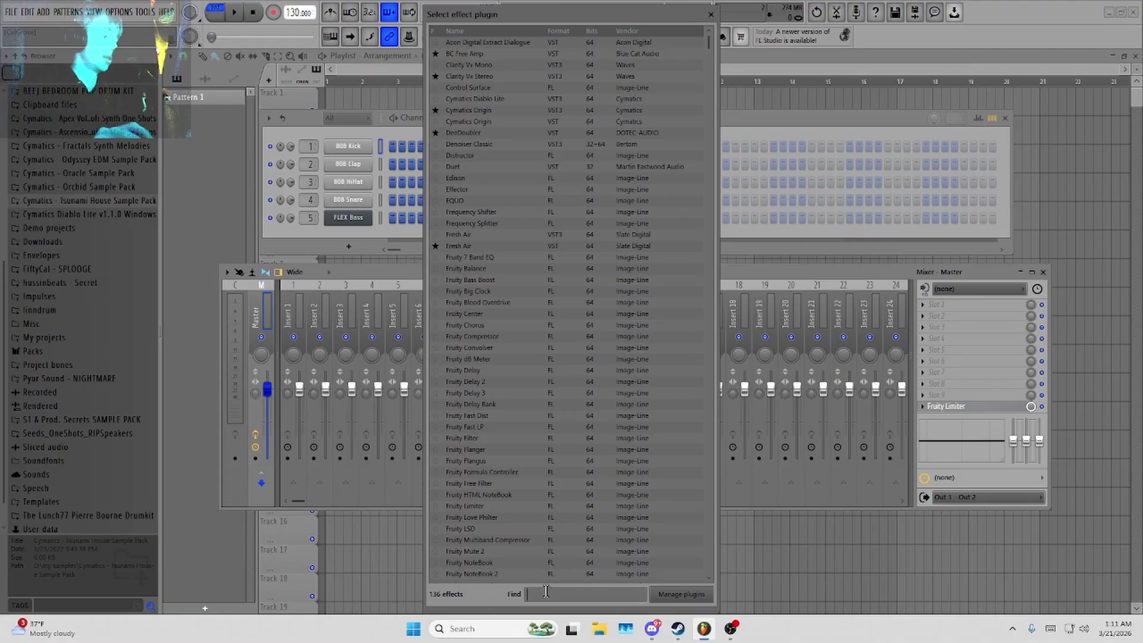
{"action": "type", "text": "wa"}
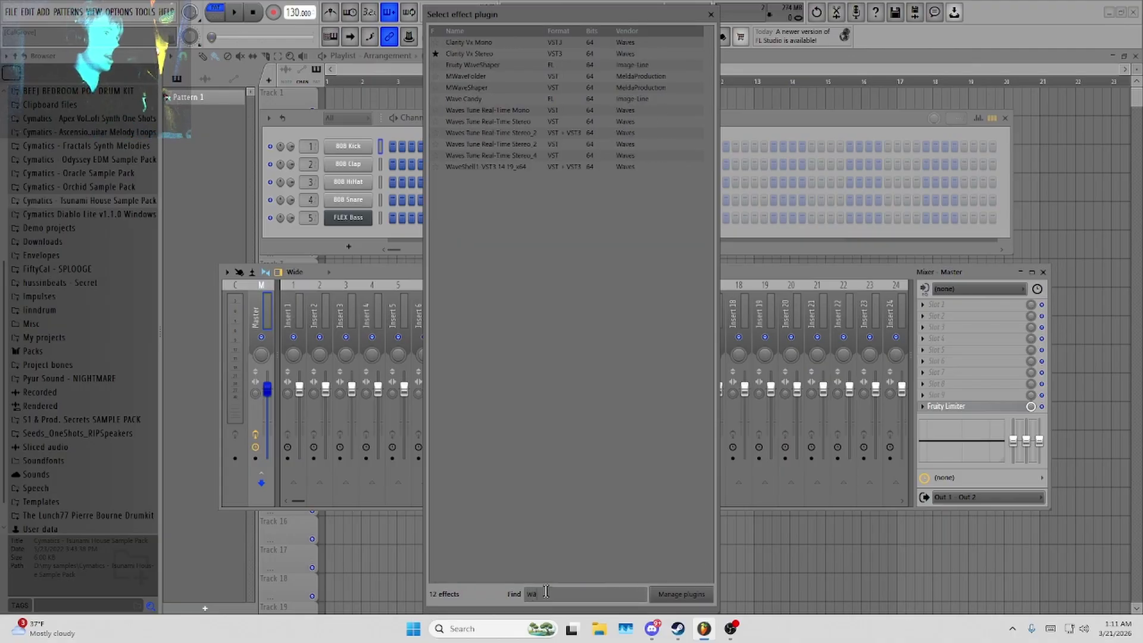
{"action": "double_click", "coordinate": [503, 98]}
{"action": "left_click_drag", "start_coordinate": [464, 164], "coordinate": [846, 195]}
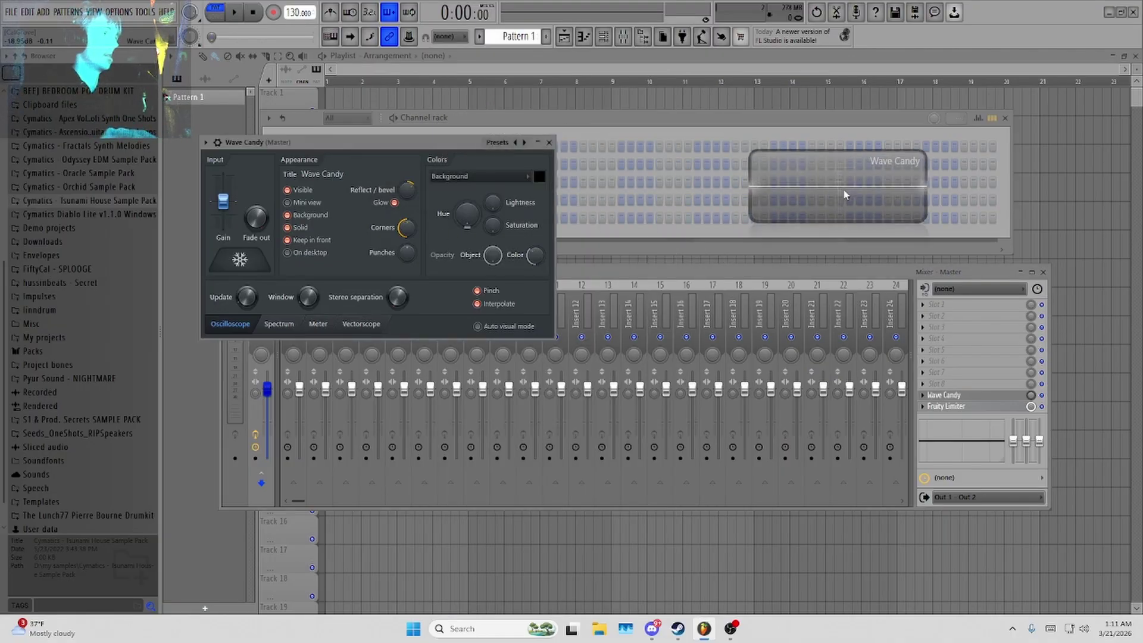
{"action": "left_click", "coordinate": [548, 144]}
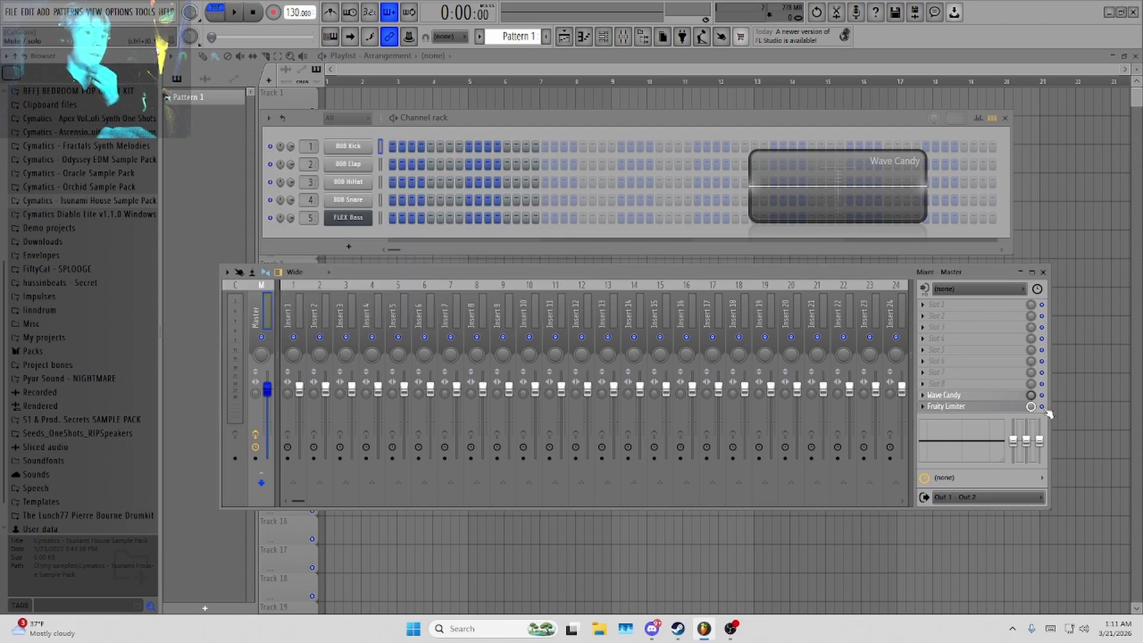
{"action": "right_click", "coordinate": [969, 409]}
{"action": "left_click", "coordinate": [956, 337]}
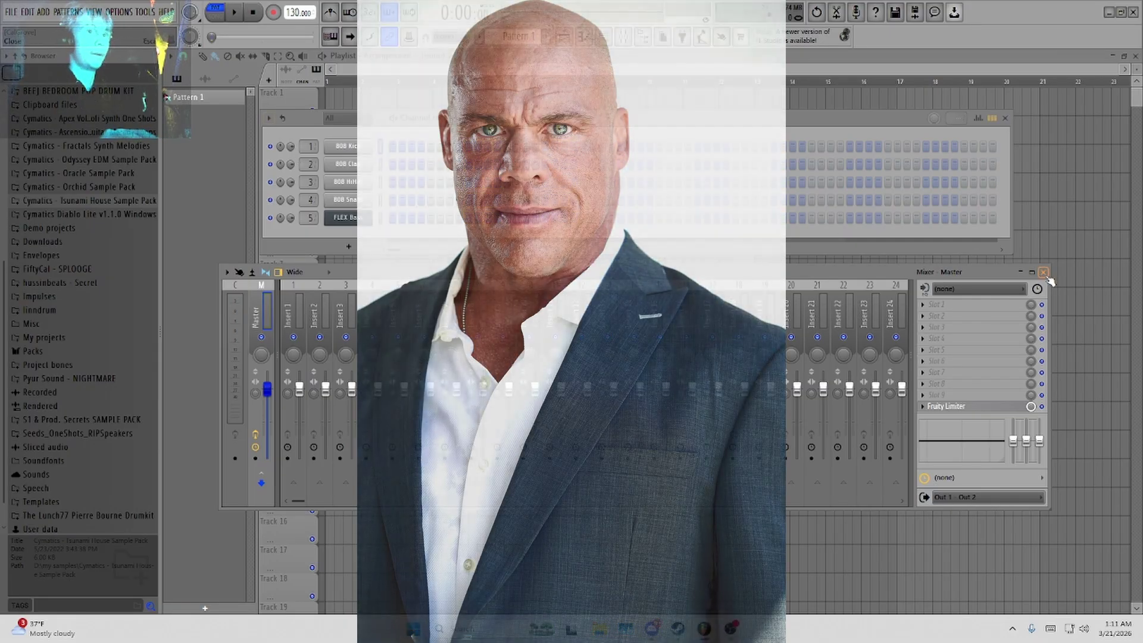
Close the mixer and replace the 808 Kick channel with the Vital synthesizer.
{"action": "left_click", "coordinate": [1044, 272]}
{"action": "right_click", "coordinate": [373, 143]}
{"action": "mouse_move", "coordinate": [424, 268]}
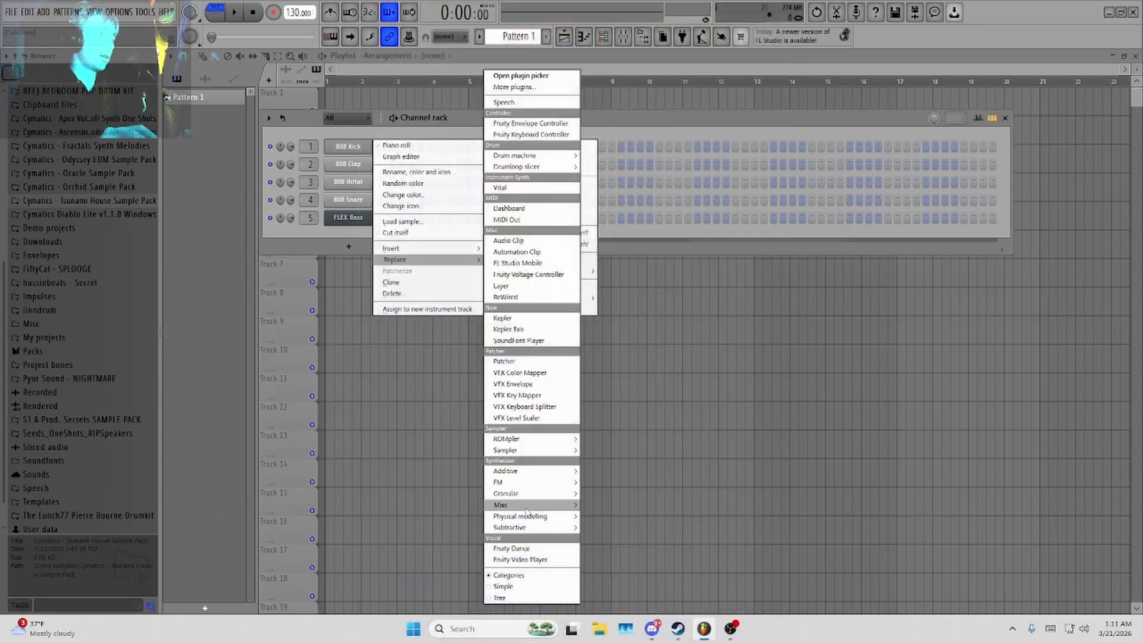
{"action": "left_click", "coordinate": [526, 91]}
{"action": "scroll", "coordinate": [543, 470], "scroll_direction": "down", "scroll_amount": 5}
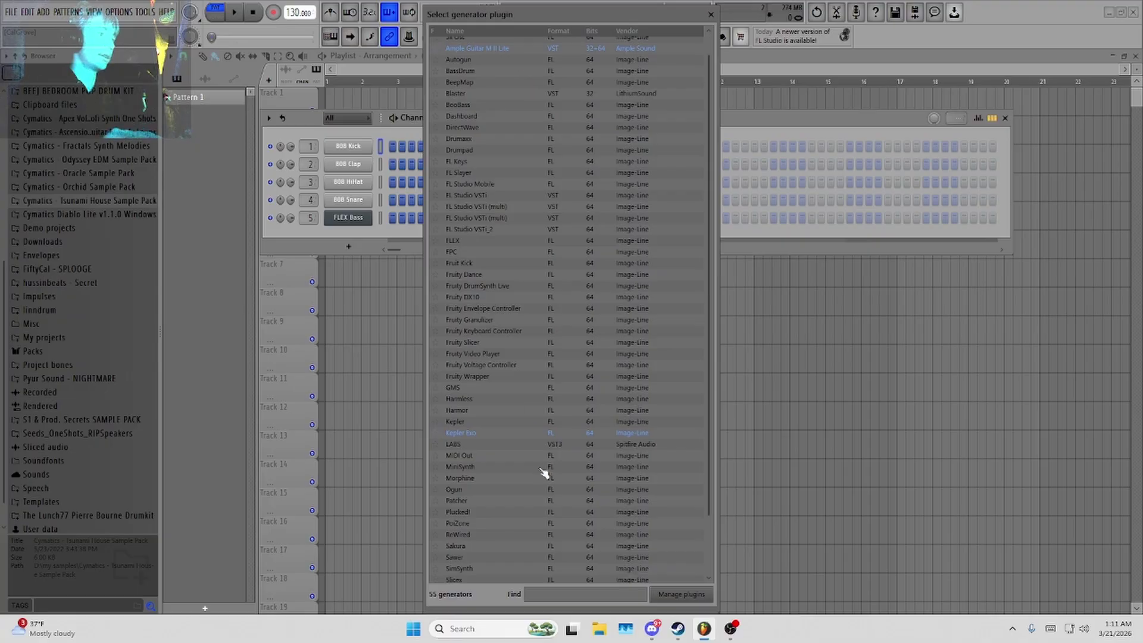
{"action": "left_click", "coordinate": [476, 569]}
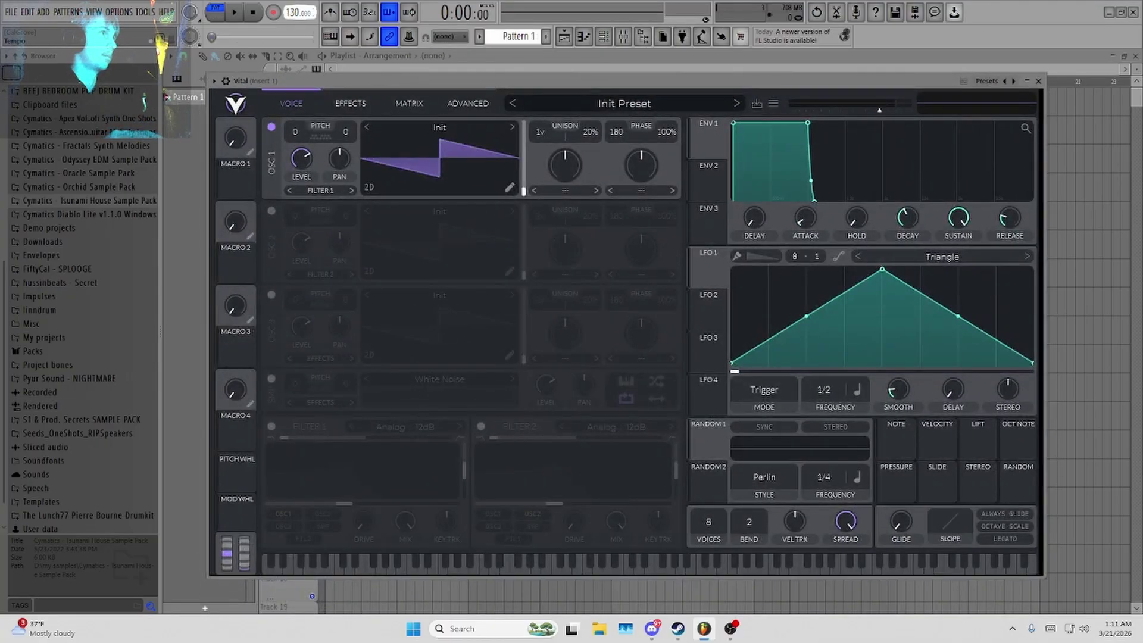
Set the project tempo to 138 BPM with the Tempo tapper.
{"action": "left_click", "coordinate": [708, 39]}
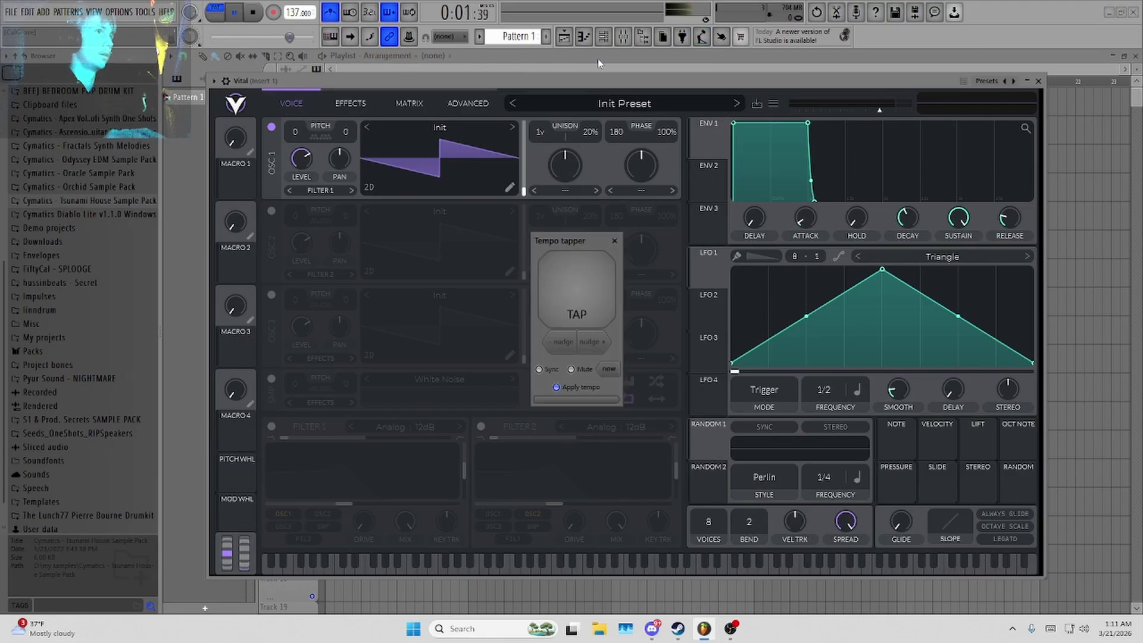
{"action": "left_click", "coordinate": [614, 240]}
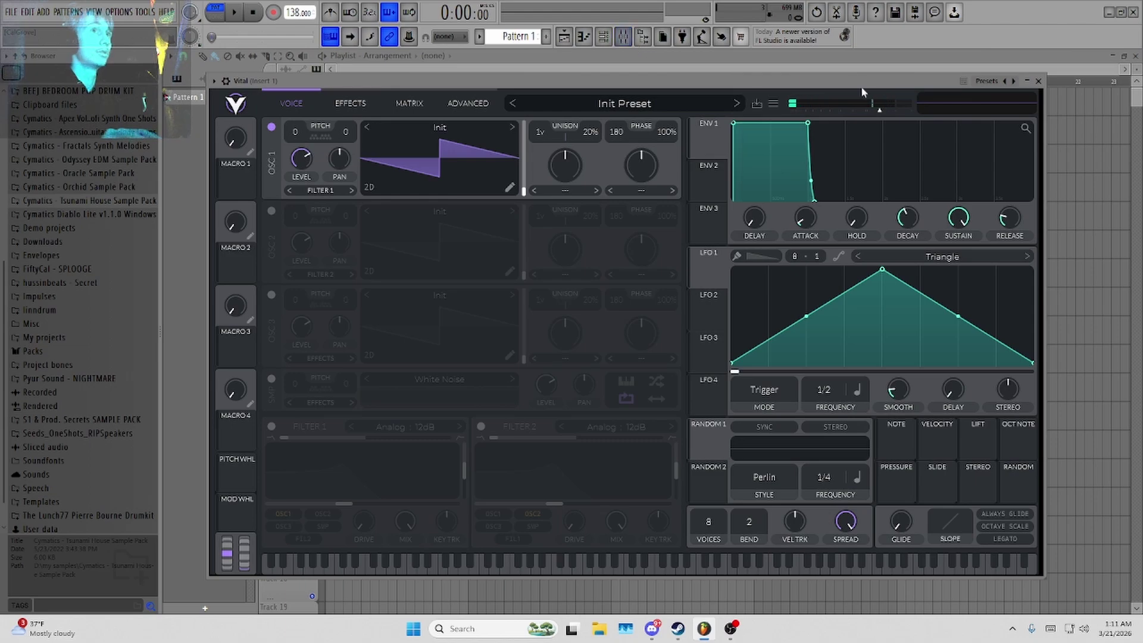
Switch to OBS to check the recording's audio levels and return to FL Studio.
{"action": "key", "text": "alt+Tab"}
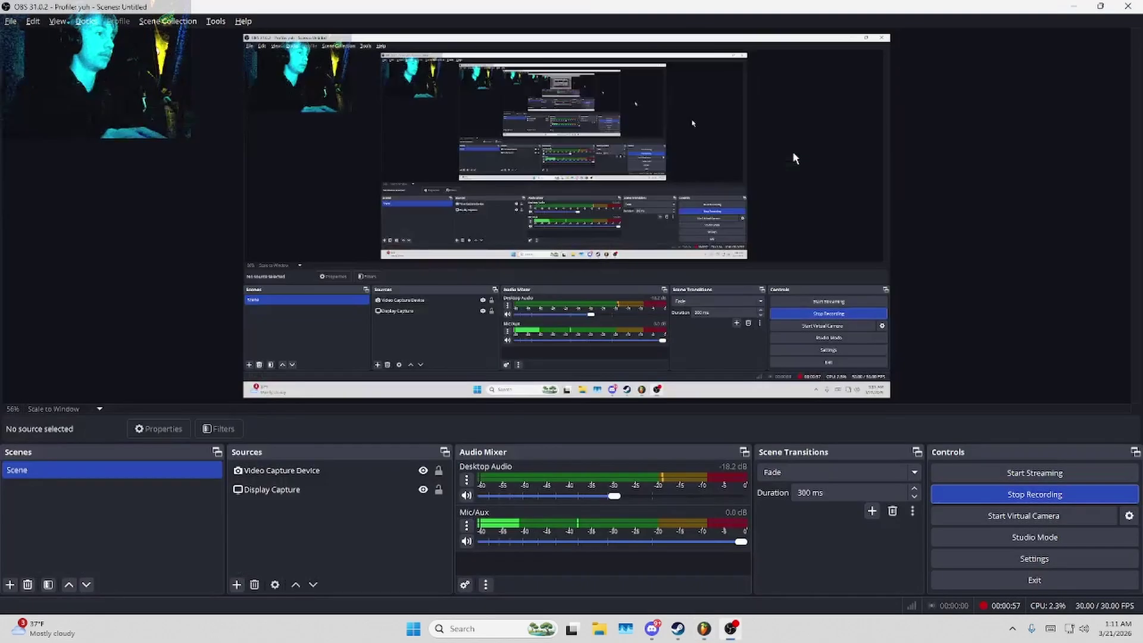
{"action": "left_click", "coordinate": [704, 629]}
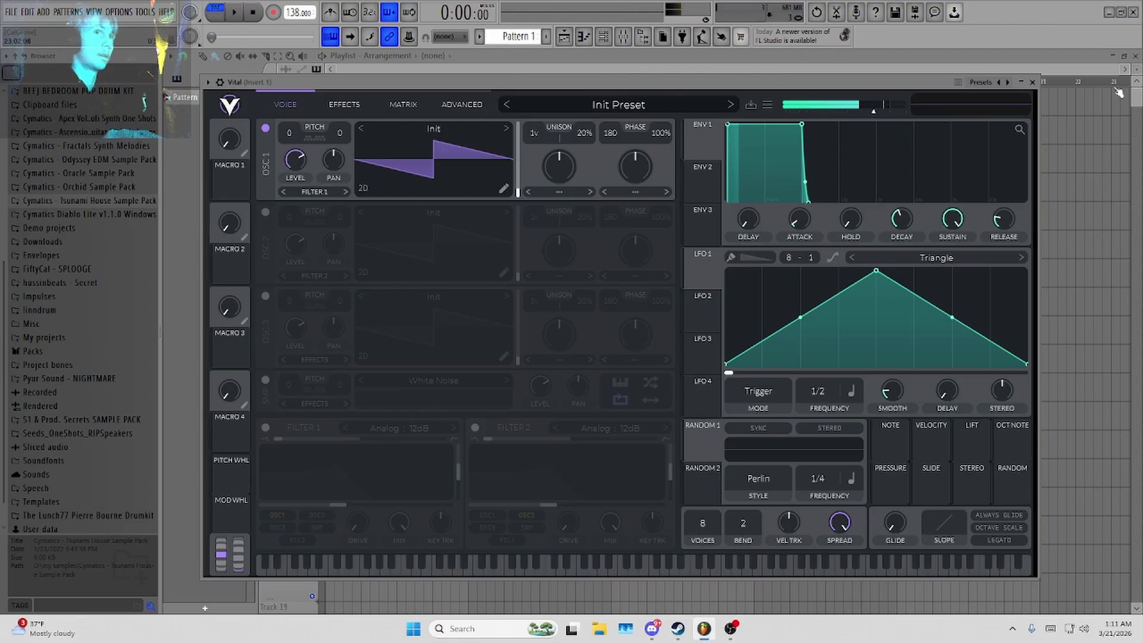
Close Vital's window and place a chord of C4, E4 and A4 at the start of its piano roll.
{"action": "left_click", "coordinate": [1033, 82]}
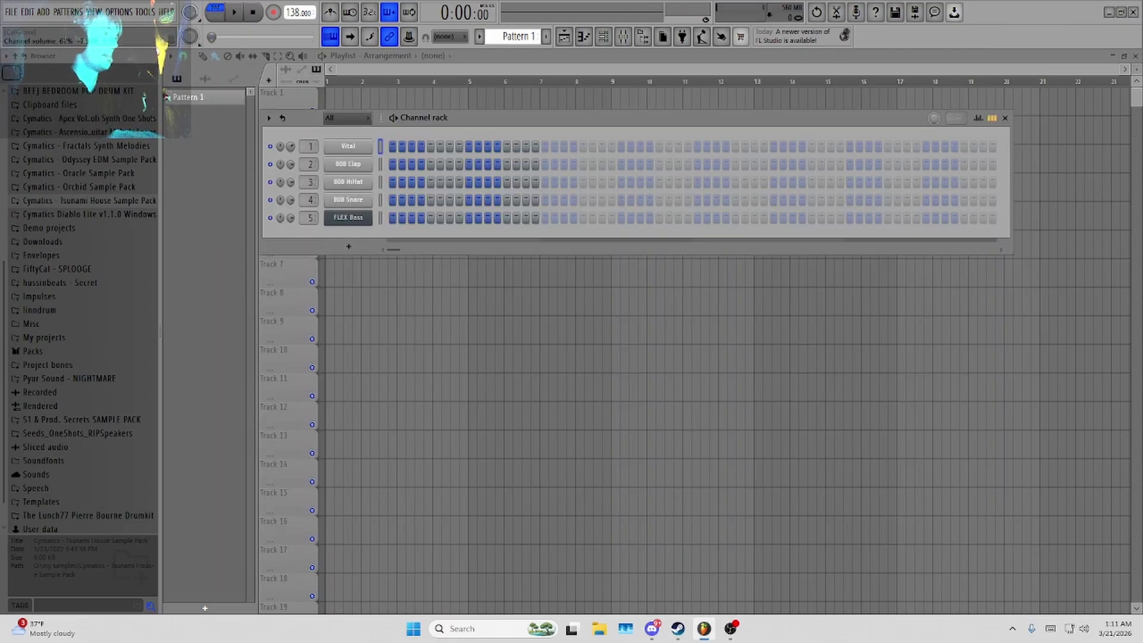
{"action": "right_click", "coordinate": [356, 150]}
{"action": "left_click", "coordinate": [399, 148]}
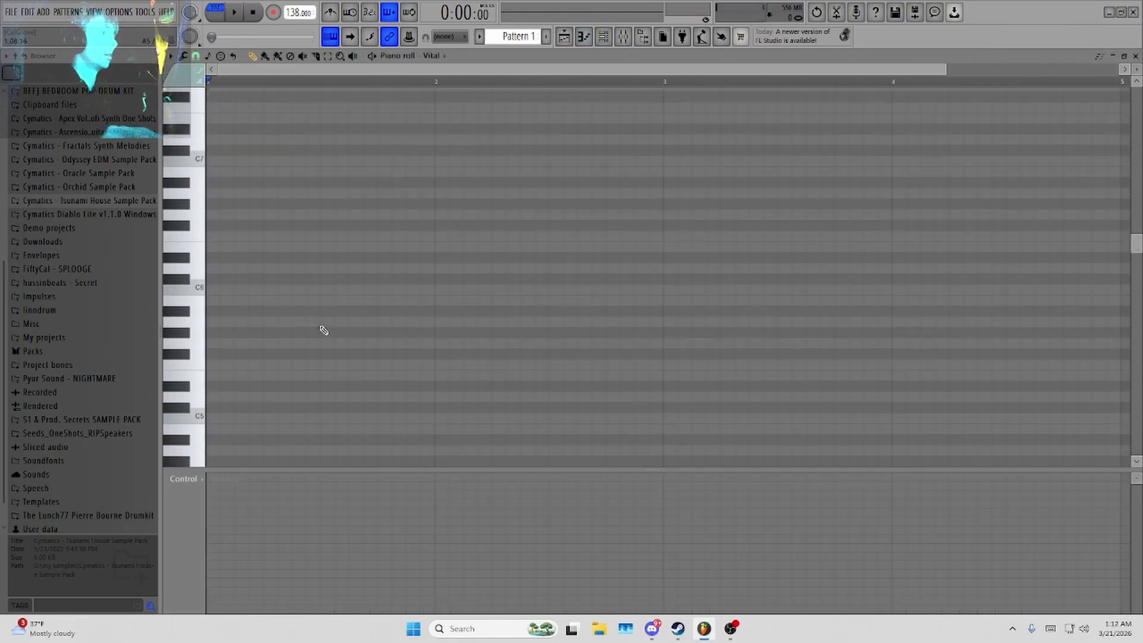
{"action": "scroll", "coordinate": [331, 325], "scroll_direction": "down", "scroll_amount": 4}
{"action": "left_click", "coordinate": [222, 256]}
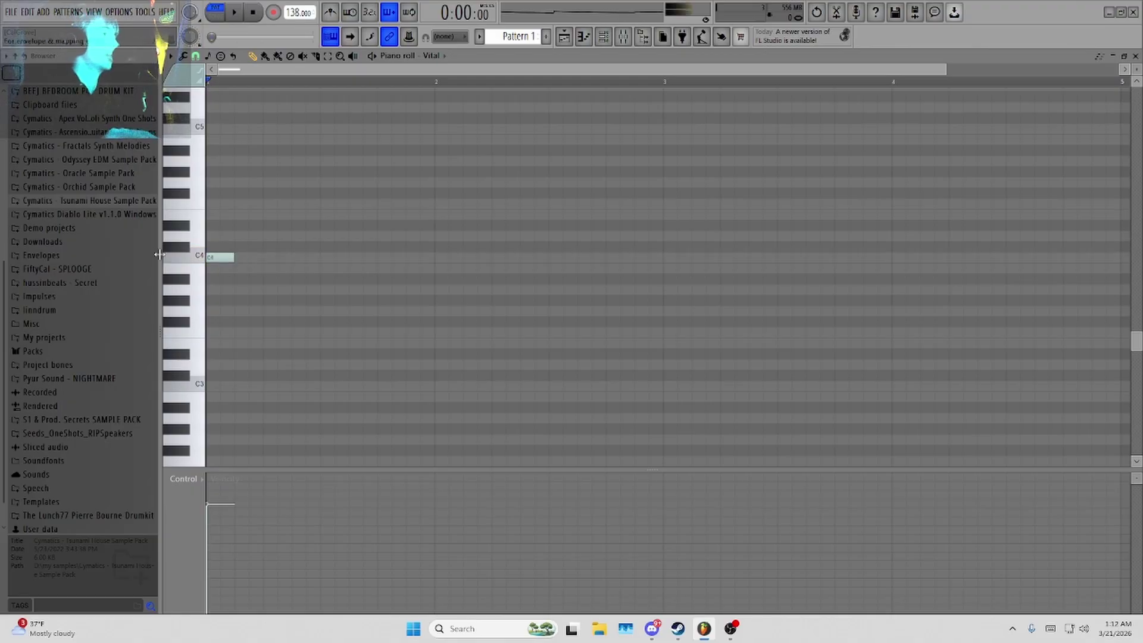
{"action": "left_click", "coordinate": [222, 203]}
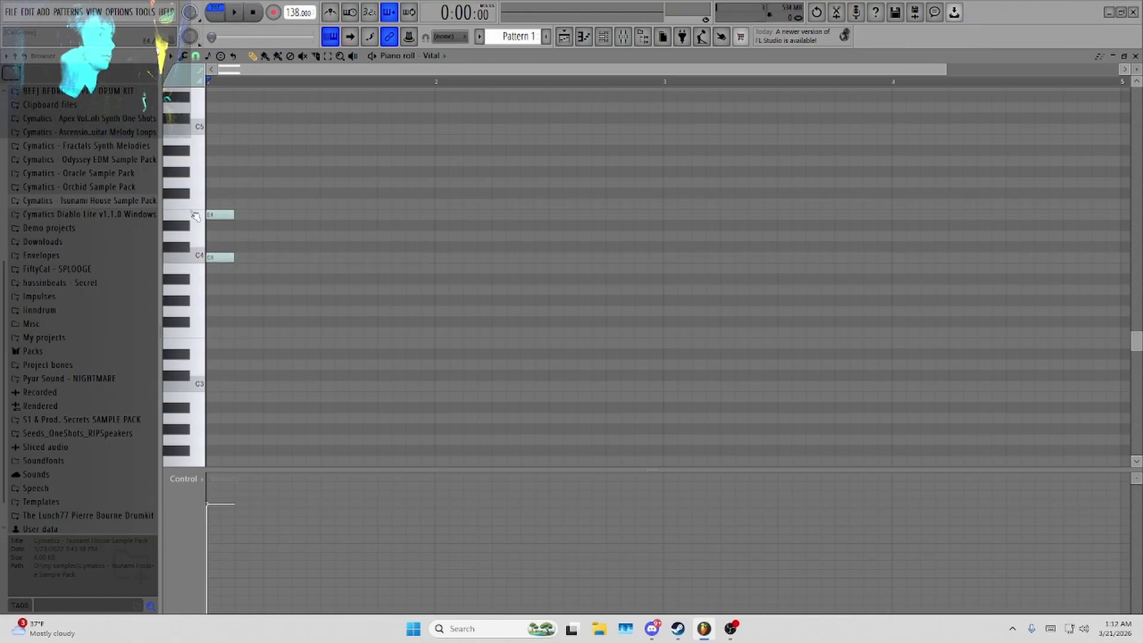
{"action": "scroll", "coordinate": [288, 327], "scroll_direction": "up", "scroll_amount": 4}
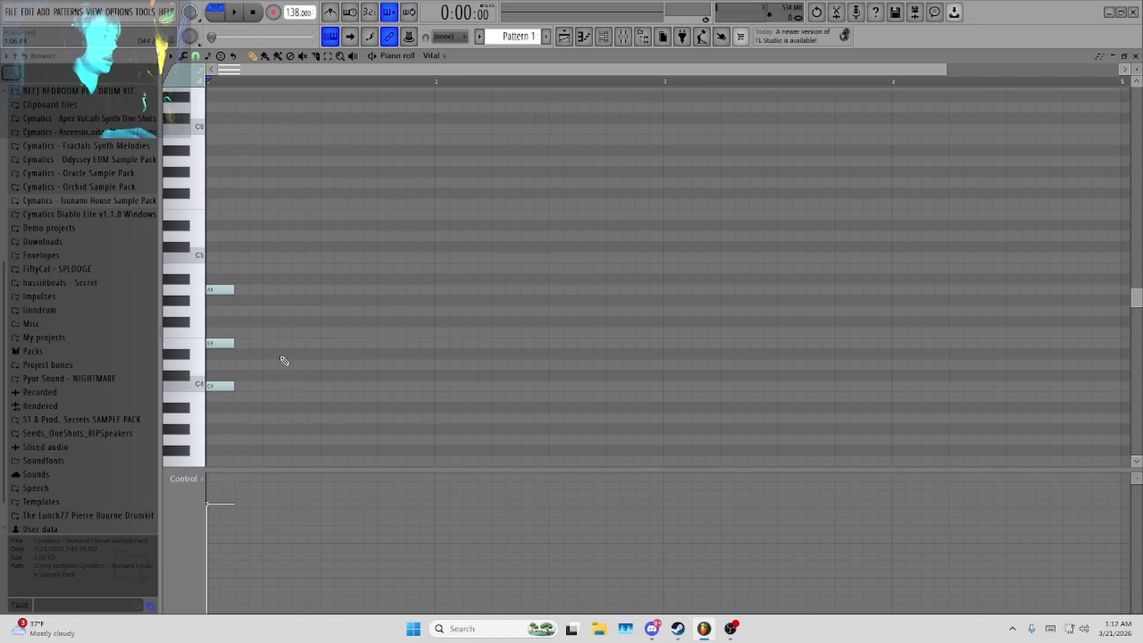
Transpose the whole chord up to E4, G#4 and C#5.
{"action": "key", "text": "ctrl+a"}
{"action": "left_click_drag", "start_coordinate": [252, 327], "coordinate": [253, 285]}
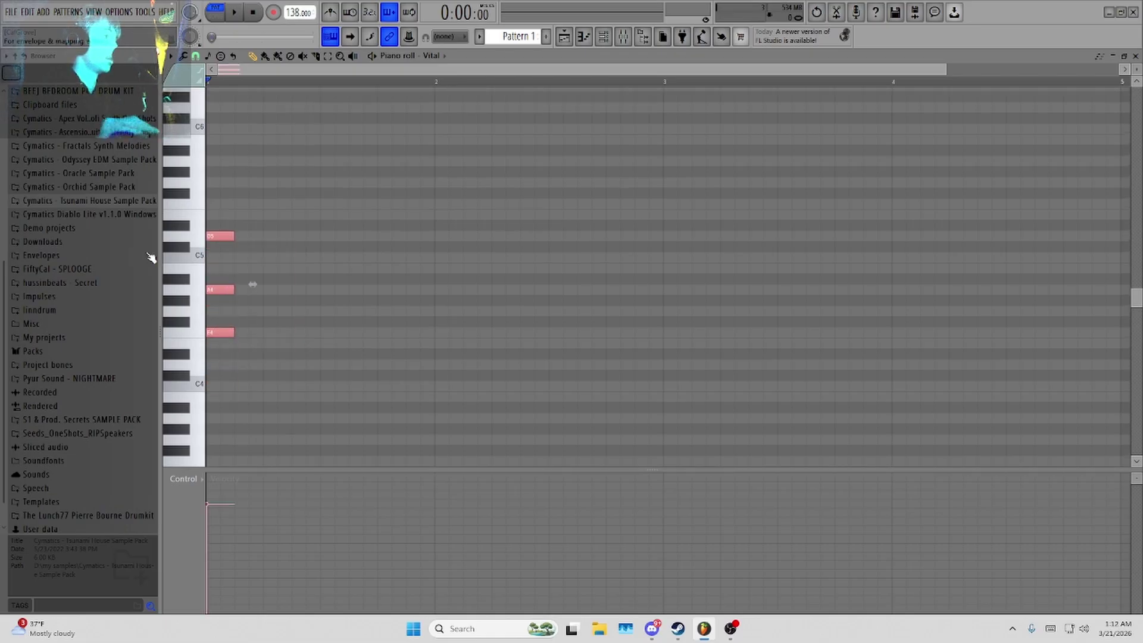
{"action": "key", "text": "shift+Down"}
{"action": "left_click", "coordinate": [395, 281], "text": "ctrl"}
Set the root note of the typing keyboard to E.
{"action": "right_click", "coordinate": [331, 35]}
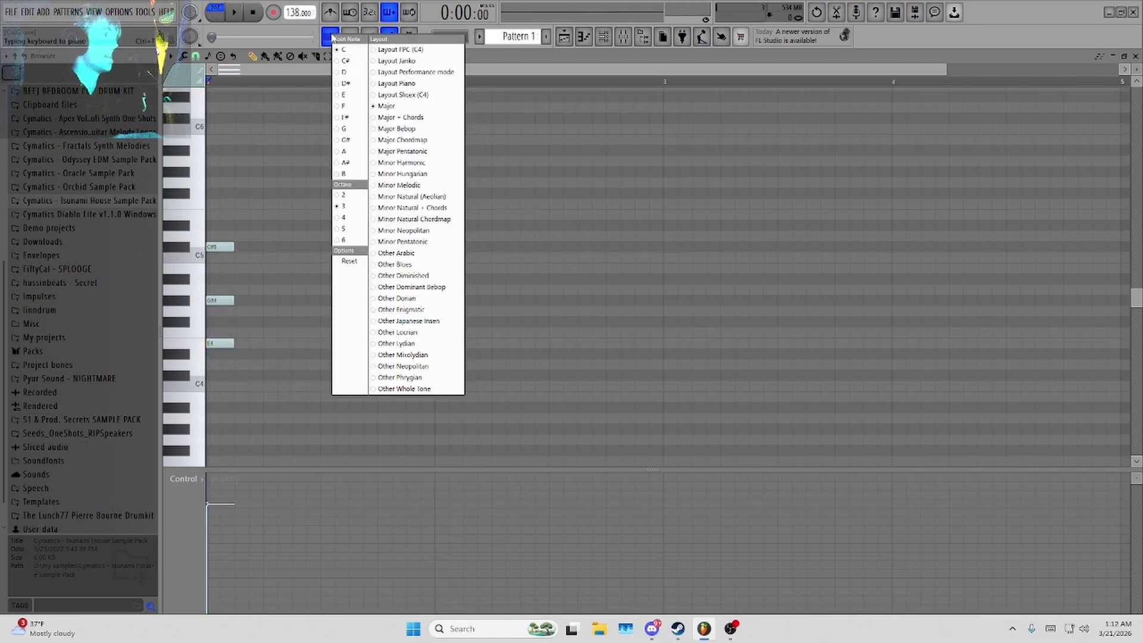
{"action": "left_click", "coordinate": [349, 96]}
{"action": "right_click", "coordinate": [331, 35]}
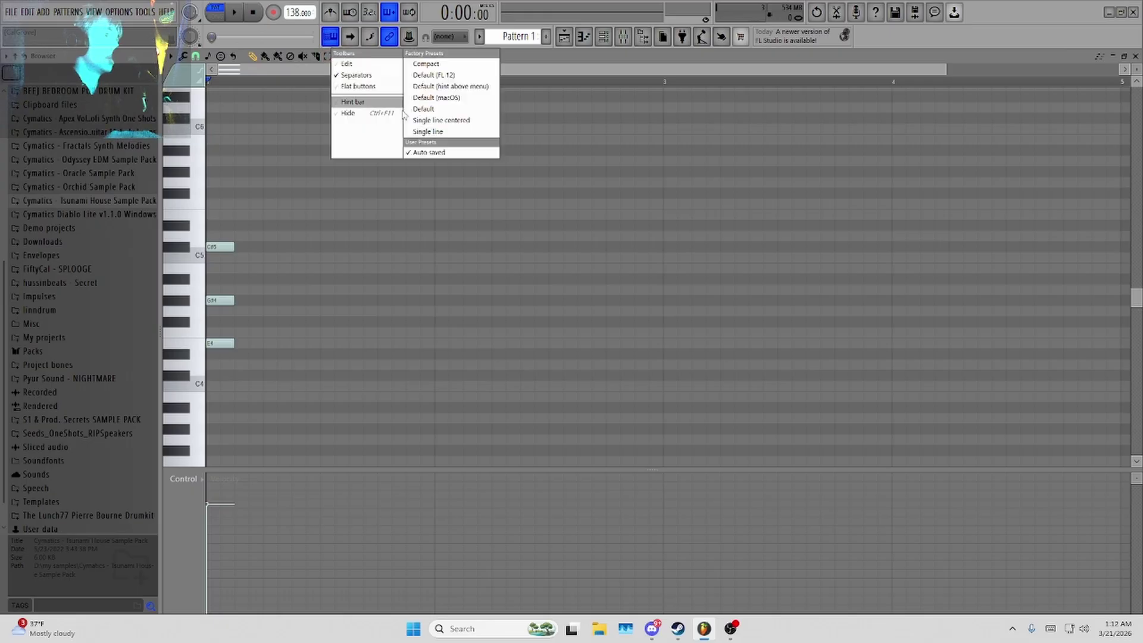
{"action": "right_click", "coordinate": [335, 37]}
{"action": "left_click", "coordinate": [419, 137]}
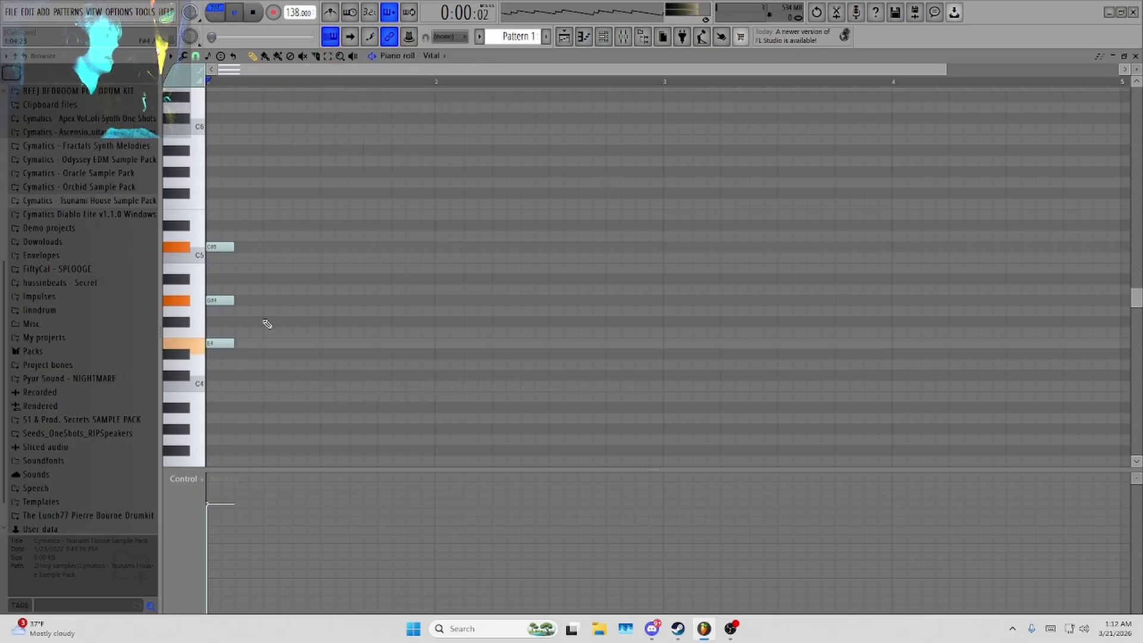
Duplicate the chord twice in bar 1, with starts three steps apart, and play the pattern.
{"action": "key", "text": "ctrl+a"}
{"action": "key", "text": "ctrl+b"}
{"action": "key", "text": "shift+Right"}
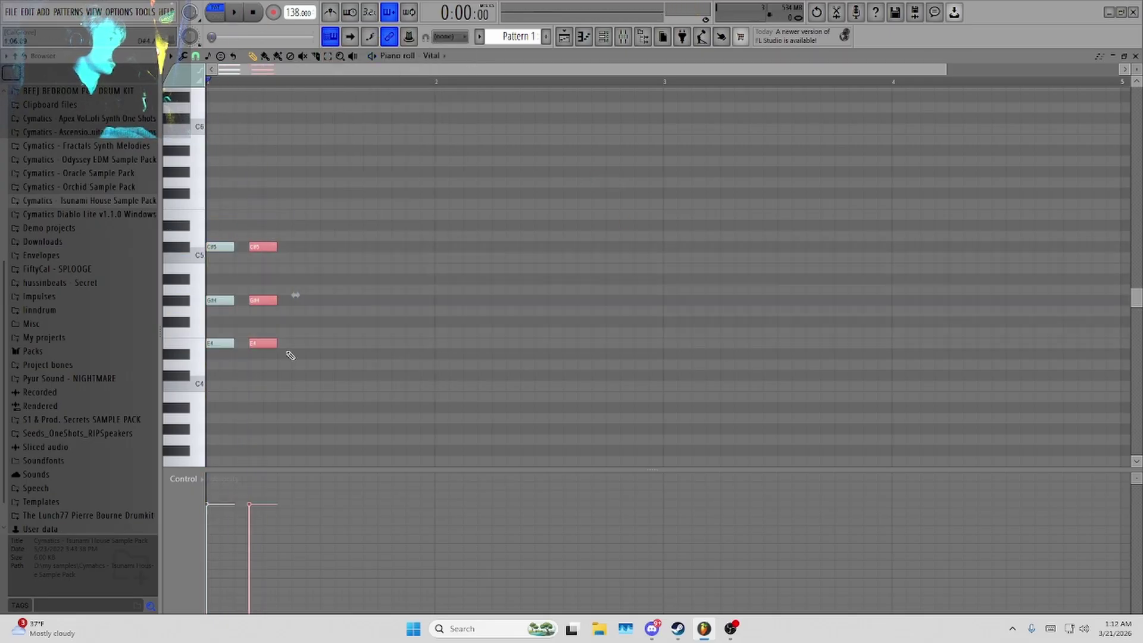
{"action": "key", "text": "ctrl+b"}
{"action": "key", "text": "shift+Right"}
{"action": "key", "text": "ctrl+d"}
{"action": "key", "text": "space"}
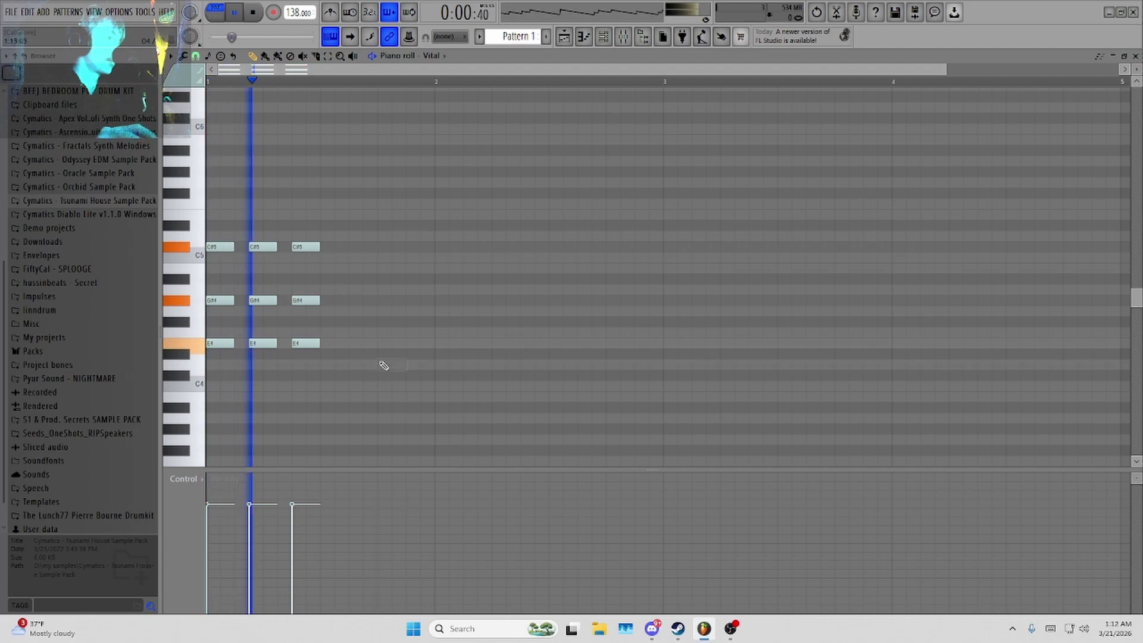
{"action": "key", "text": "space"}
Try an extra C#6 note above the first chord and play the pattern.
{"action": "left_click", "coordinate": [253, 199]}
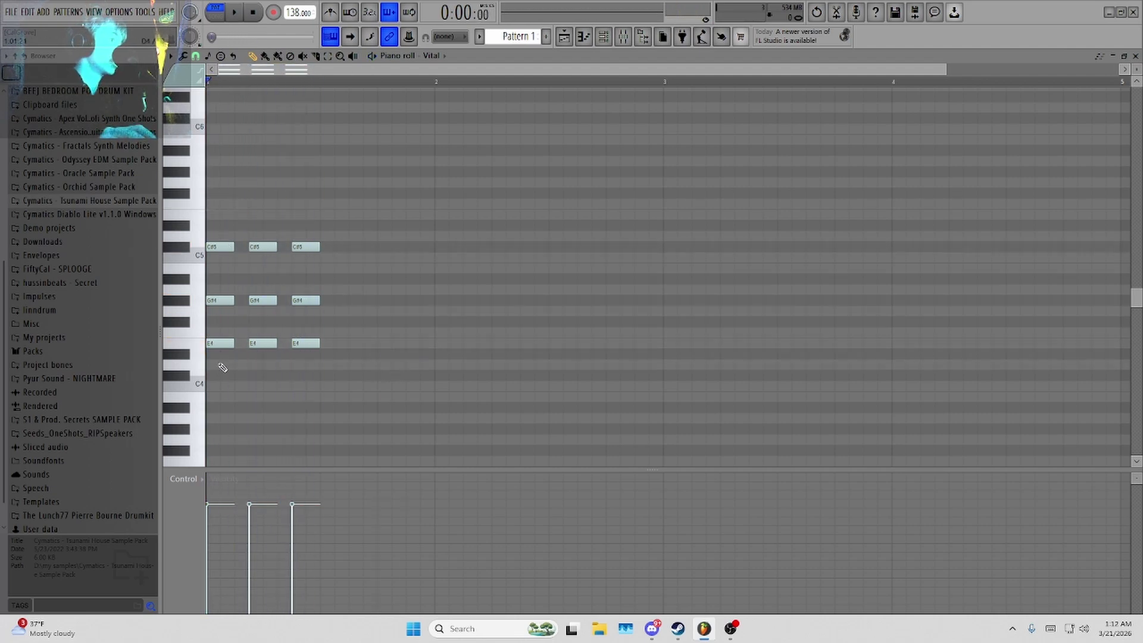
{"action": "left_click", "coordinate": [223, 366]}
{"action": "left_click_drag", "start_coordinate": [236, 362], "coordinate": [206, 104]}
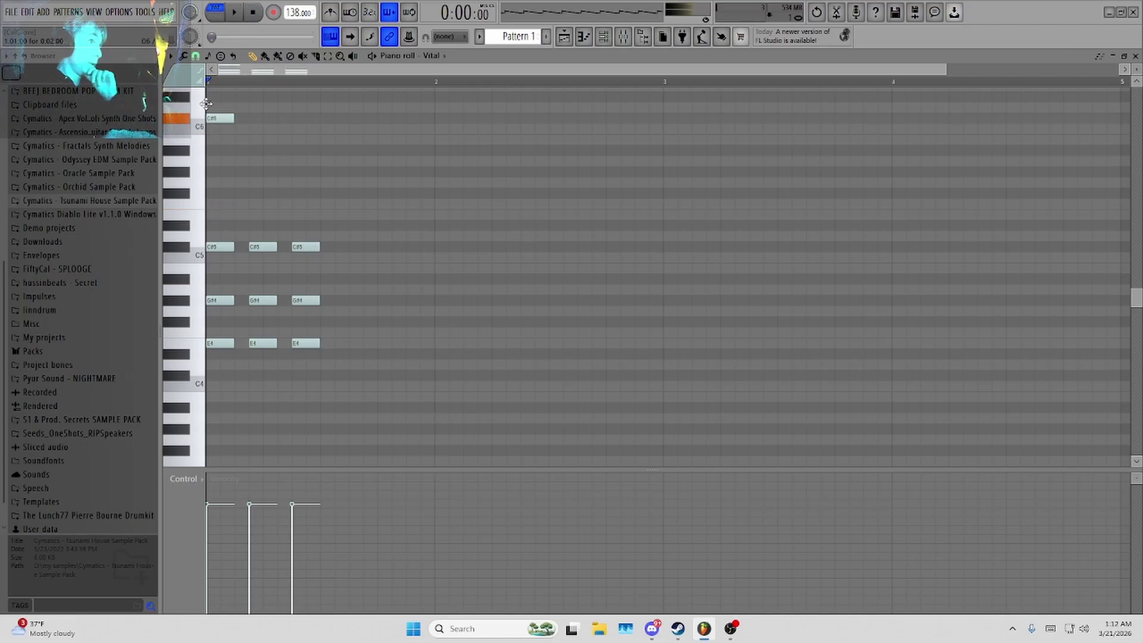
{"action": "scroll", "coordinate": [254, 230], "scroll_direction": "up", "scroll_amount": 2}
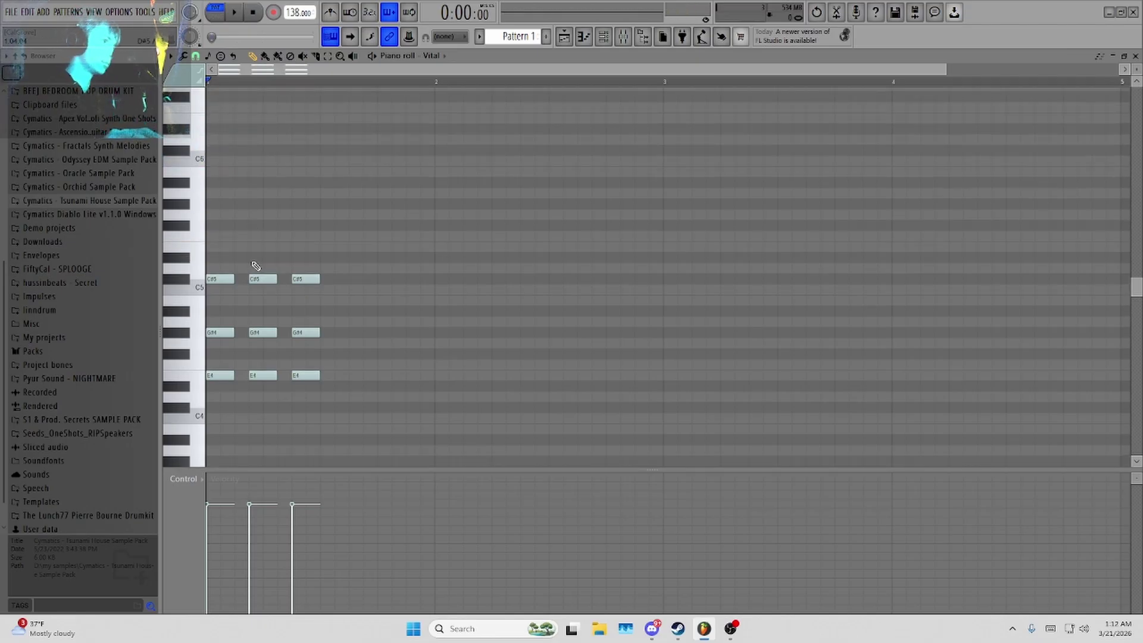
{"action": "key", "text": "space"}
{"action": "key", "text": "space"}
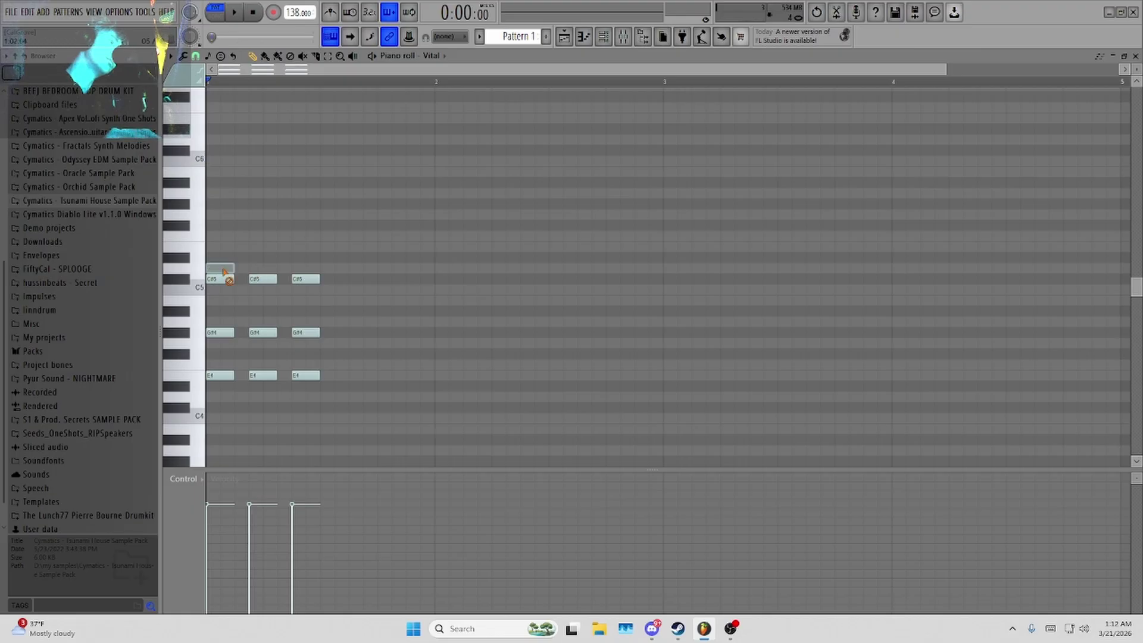
Lower the three C#5 notes to B4, add a D5 note on top of each chord, and play the pattern.
{"action": "left_click_drag", "start_coordinate": [371, 289], "coordinate": [218, 304]}
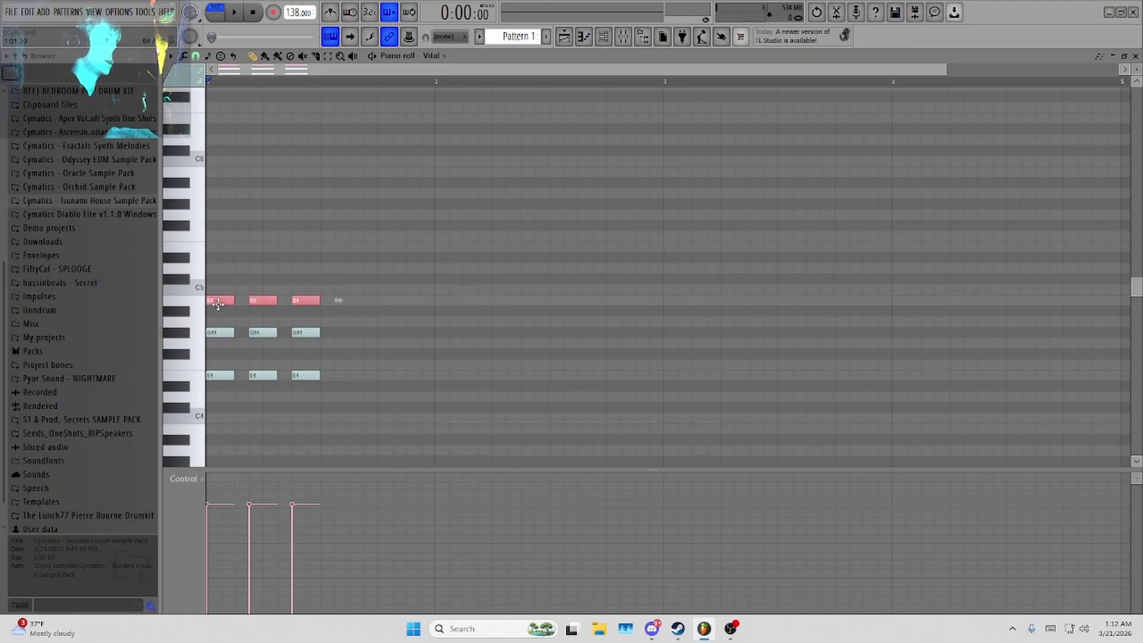
{"action": "left_click", "coordinate": [272, 248]}
{"action": "right_click", "coordinate": [272, 248]}
{"action": "left_click", "coordinate": [240, 269]}
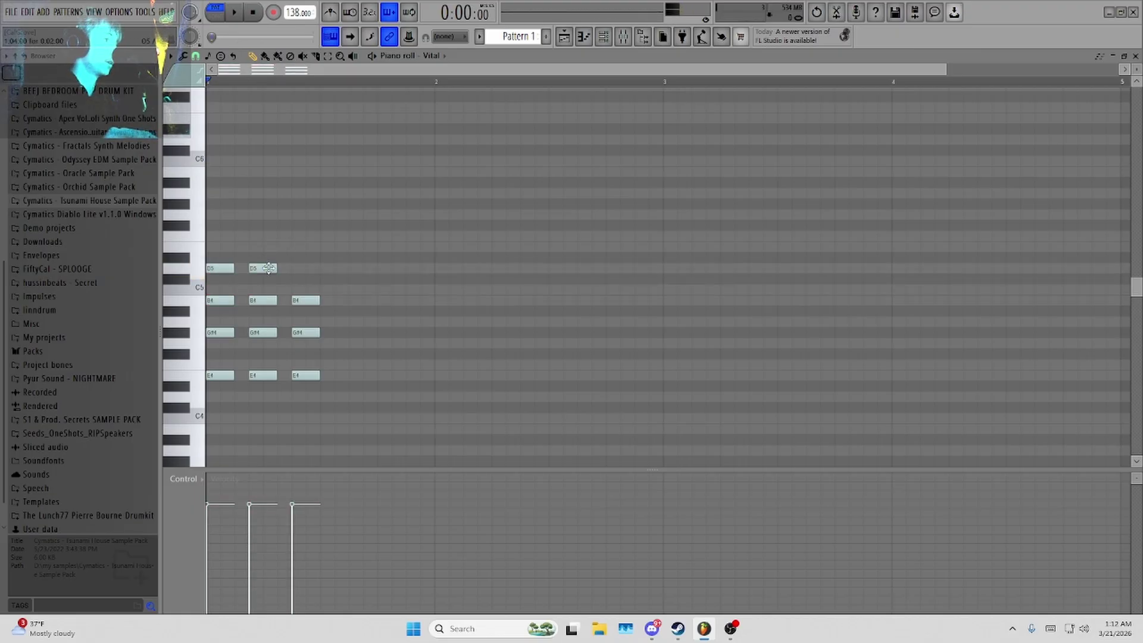
{"action": "key", "text": "space"}
{"action": "key", "text": "space"}
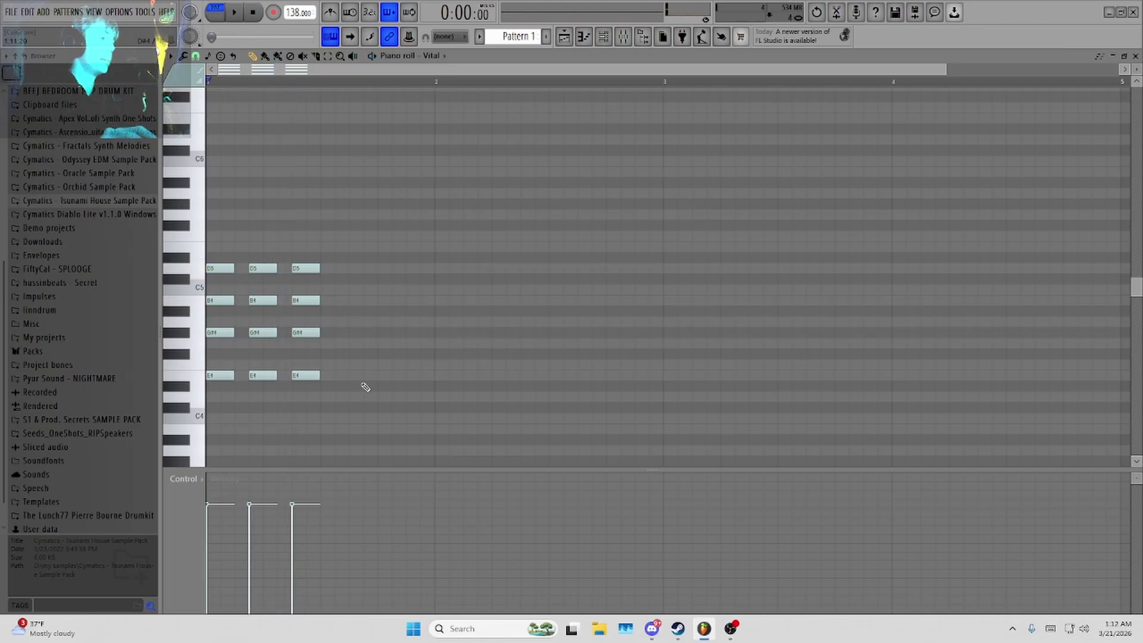
Try duplicating the three chords further along the pattern, play them, and delete the copies.
{"action": "left_click_drag", "start_coordinate": [386, 423], "coordinate": [143, 241]}
{"action": "key", "text": "ctrl+b"}
{"action": "key", "text": "space"}
{"action": "key", "text": "space"}
{"action": "left_click_drag", "start_coordinate": [468, 390], "coordinate": [291, 244]}
{"action": "left_click_drag", "start_coordinate": [482, 426], "coordinate": [327, 257]}
{"action": "key", "text": "Delete"}
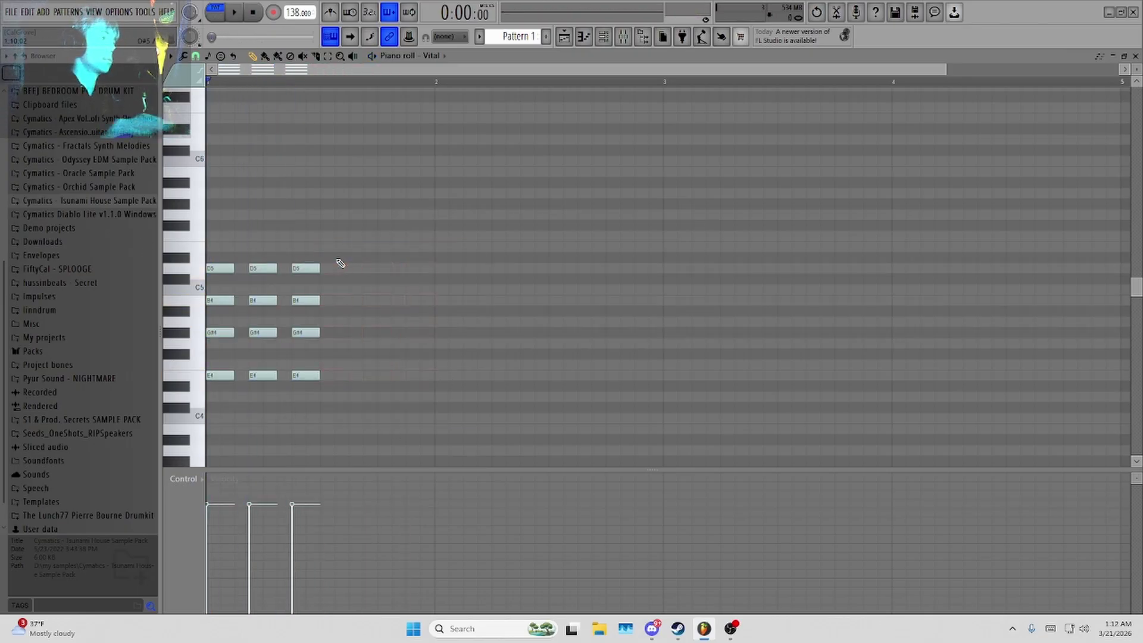
Try an F#4 note after the third chord in bar 1 with the metronome on, and play the pattern.
{"action": "left_click", "coordinate": [327, 12]}
{"action": "key", "text": "space"}
{"action": "key", "text": "space"}
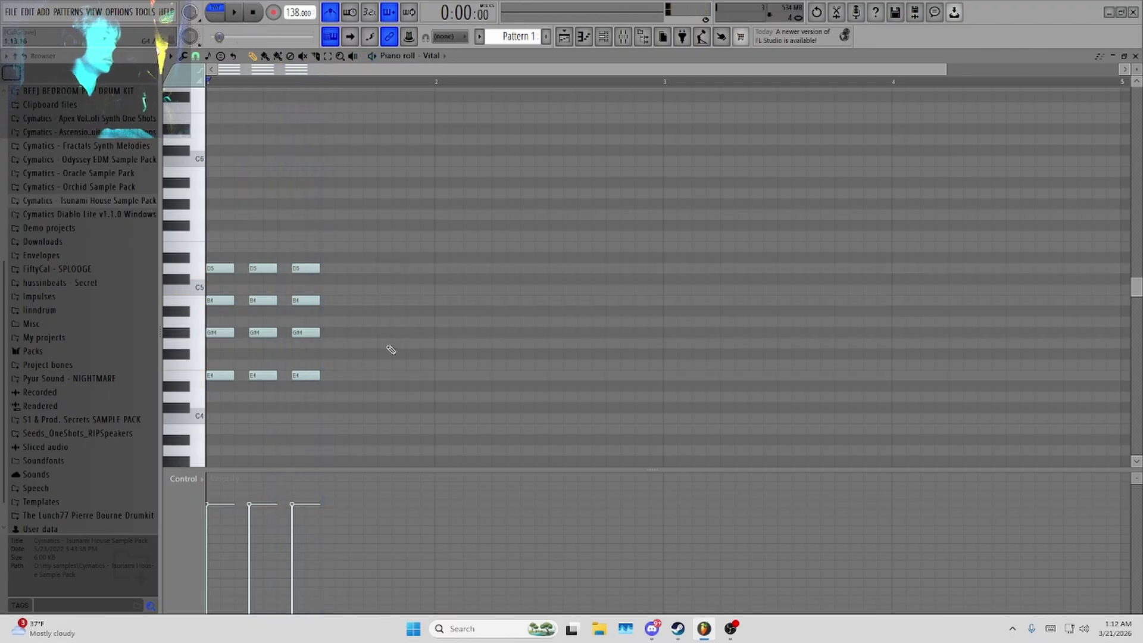
{"action": "left_click", "coordinate": [351, 354]}
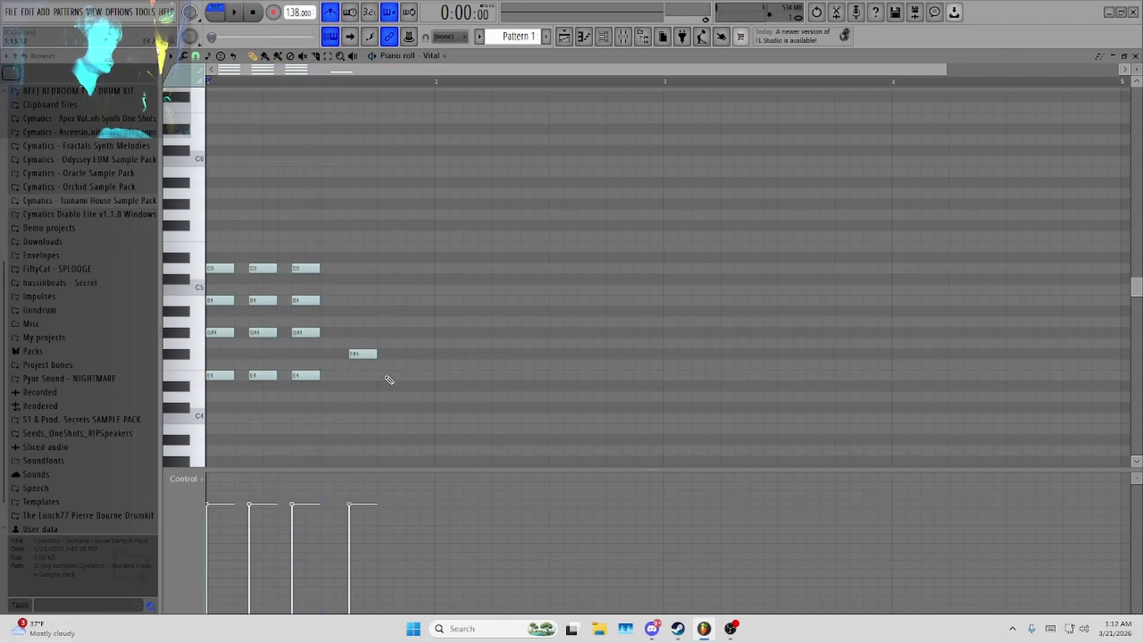
{"action": "key", "text": "space"}
{"action": "left_click_drag", "start_coordinate": [363, 354], "coordinate": [388, 355]}
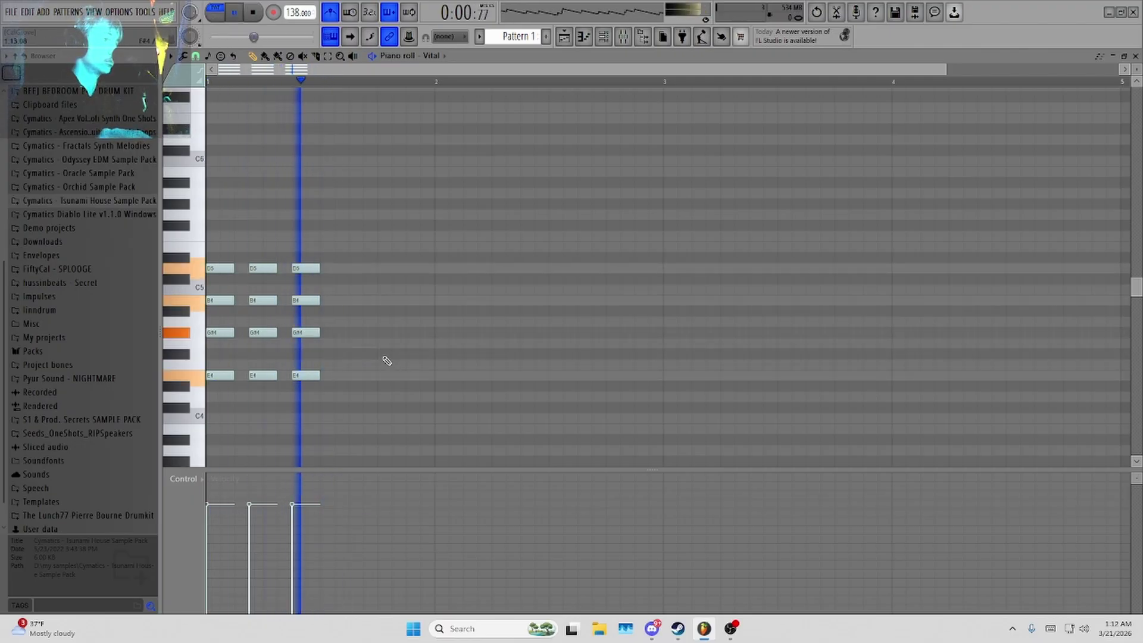
Add single E4 and D#4 notes on steps 13 and 15 of bar 1 and play the pattern.
{"action": "left_click", "coordinate": [435, 376]}
{"action": "key", "text": "space"}
{"action": "right_click", "coordinate": [439, 376]}
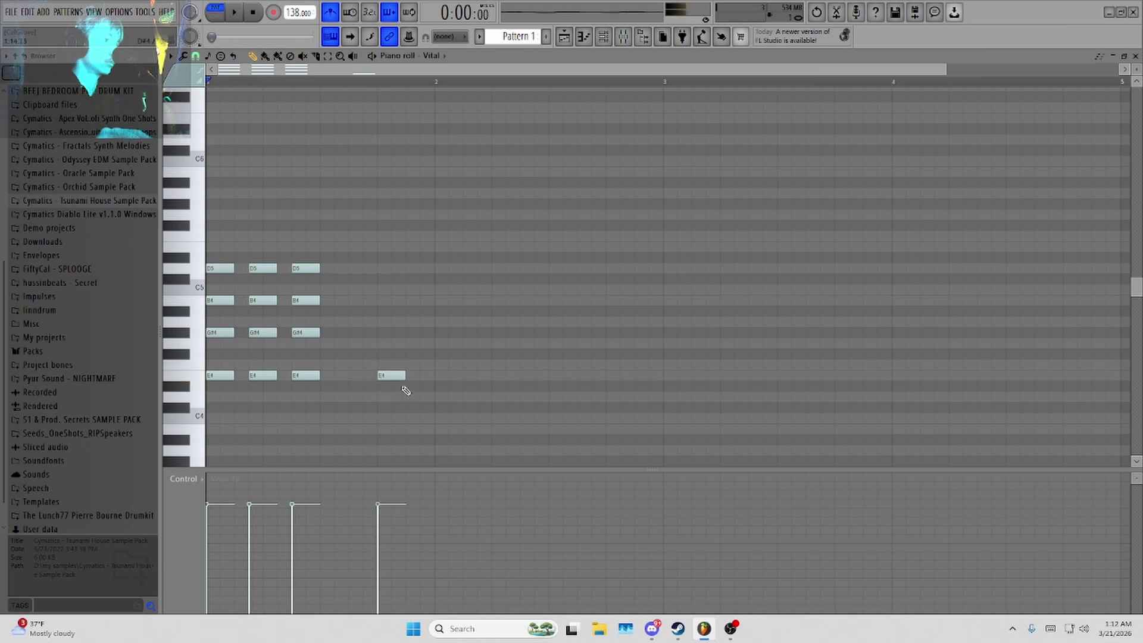
{"action": "left_click", "coordinate": [412, 386]}
{"action": "key", "text": "space"}
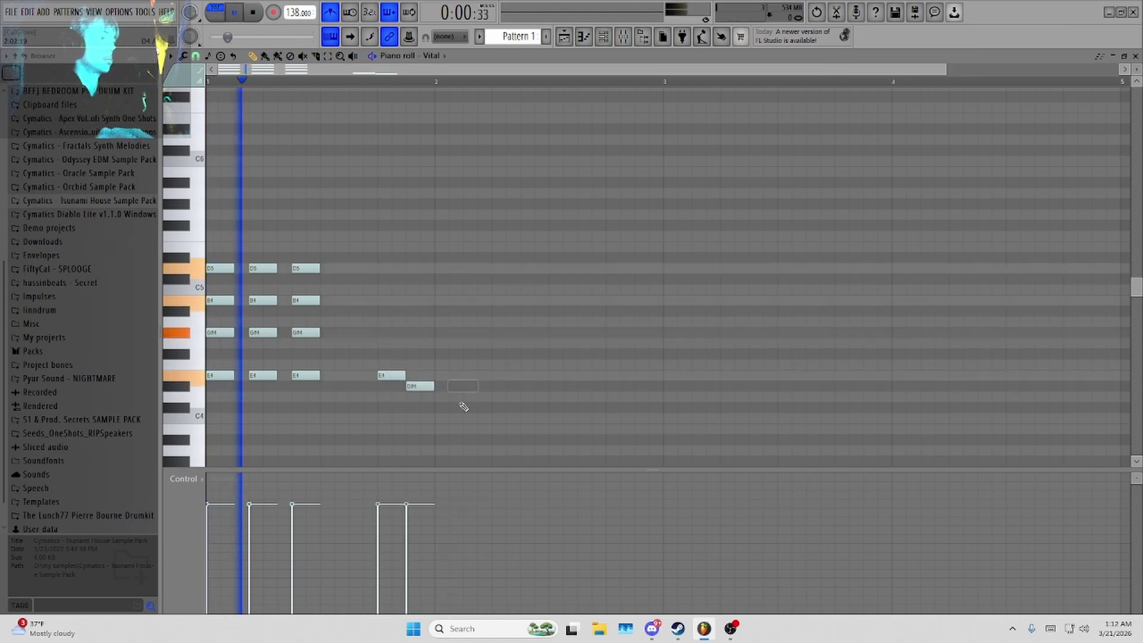
Build a chord of C#4, E4 and G#4 at the start of bar 2 and play the pattern.
{"action": "left_click", "coordinate": [439, 407]}
{"action": "key", "text": "space"}
{"action": "left_click", "coordinate": [453, 355]}
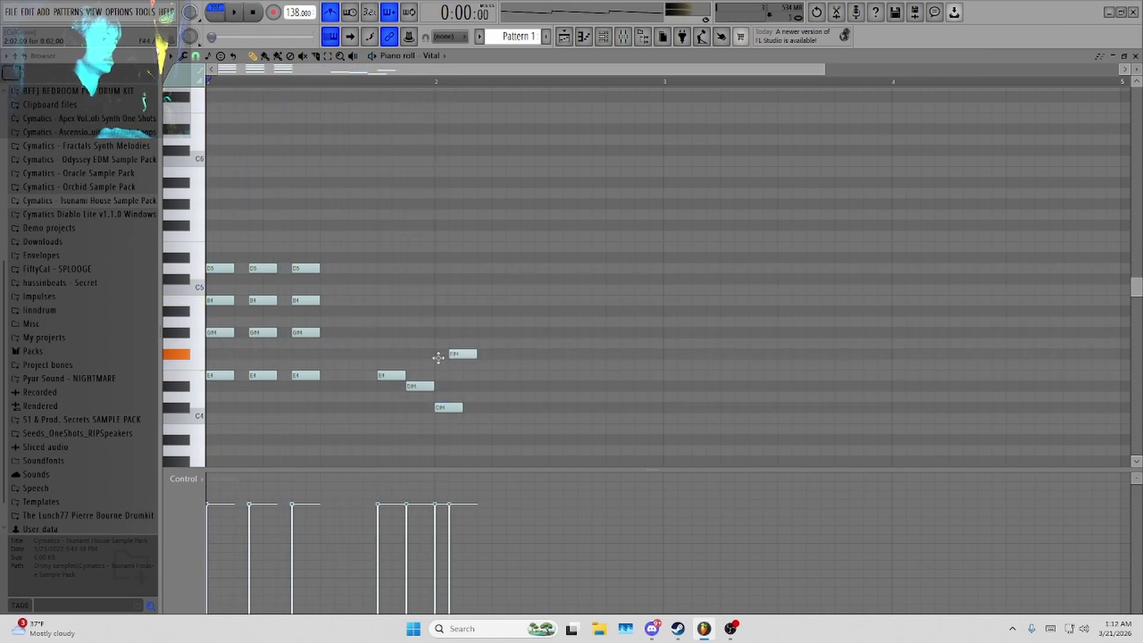
{"action": "left_click", "coordinate": [448, 374]}
{"action": "key", "text": "space"}
{"action": "left_click", "coordinate": [450, 332]}
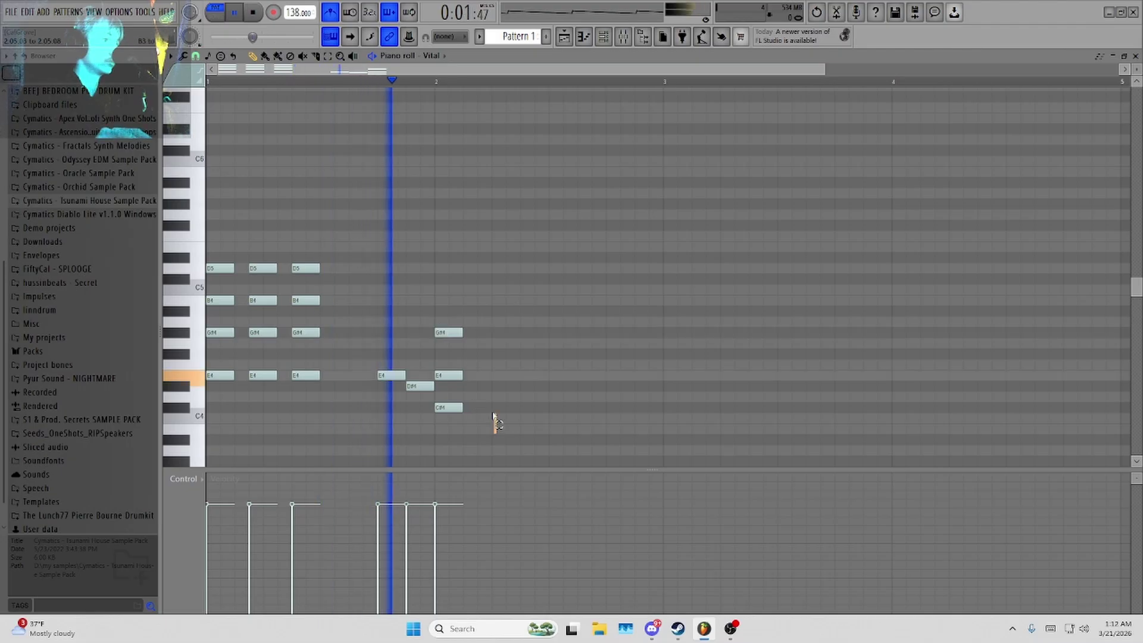
{"action": "key", "text": "space"}
Duplicate the bar 2 chord twice, with the starts three steps apart.
{"action": "key", "text": "ctrl+b"}
{"action": "key", "text": "ctrl+b"}
{"action": "left_click_drag", "start_coordinate": [544, 454], "coordinate": [486, 334]}
{"action": "left_click_drag", "start_coordinate": [557, 412], "coordinate": [517, 322]}
{"action": "key", "text": "ctrl+b"}
{"action": "right_click", "coordinate": [518, 333]}
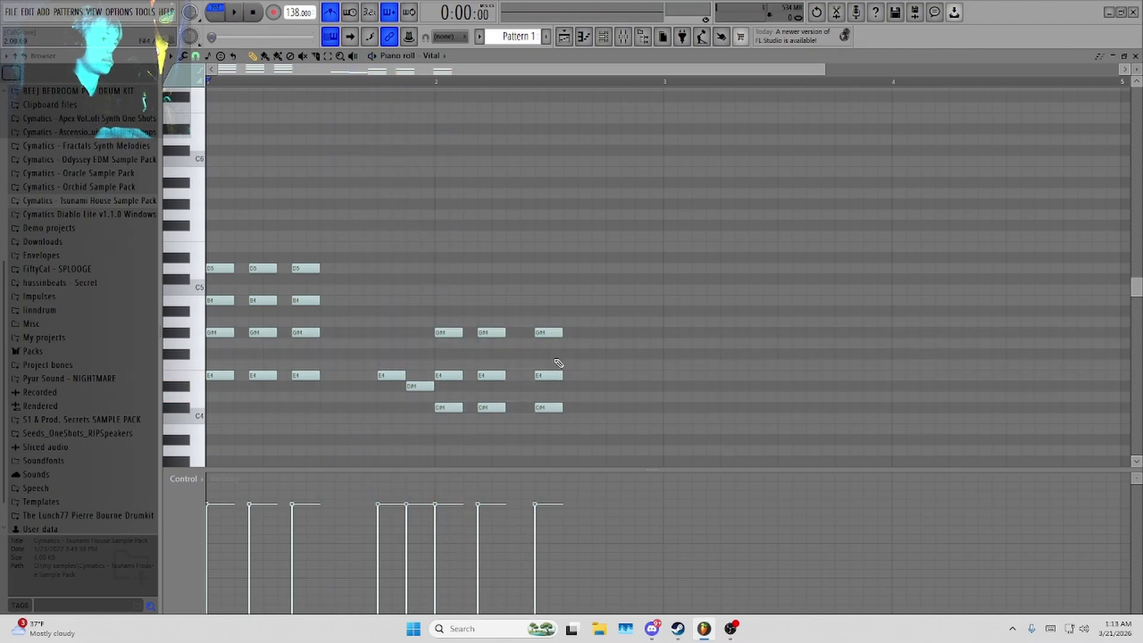
{"action": "left_click_drag", "start_coordinate": [599, 431], "coordinate": [539, 333]}
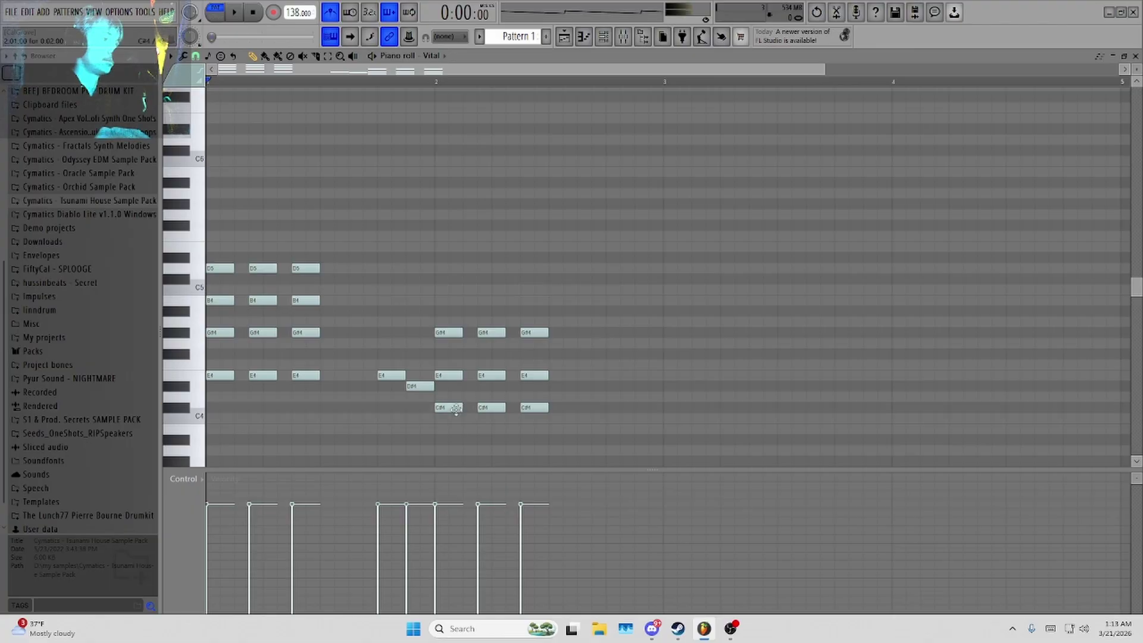
Add a B4 note on top of each of the three bar 2 chords and play the pattern.
{"action": "left_click_drag", "start_coordinate": [456, 419], "coordinate": [455, 301]}
{"action": "left_click", "coordinate": [491, 300]}
{"action": "left_click", "coordinate": [534, 300]}
{"action": "key", "text": "space"}
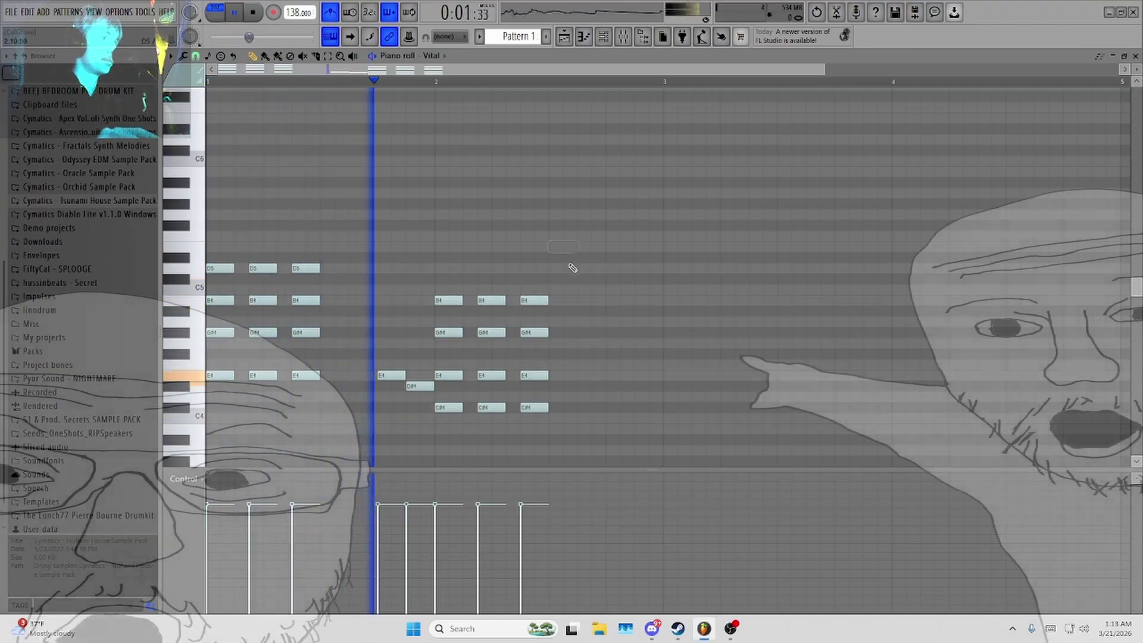
{"action": "key", "text": "space"}
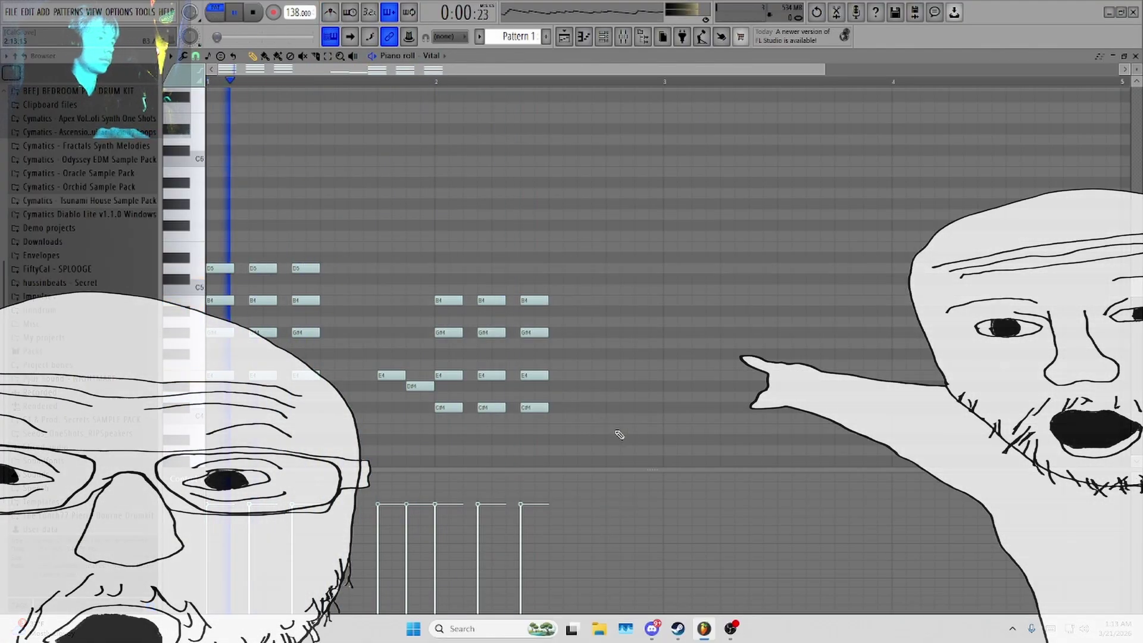
{"action": "key", "text": "space"}
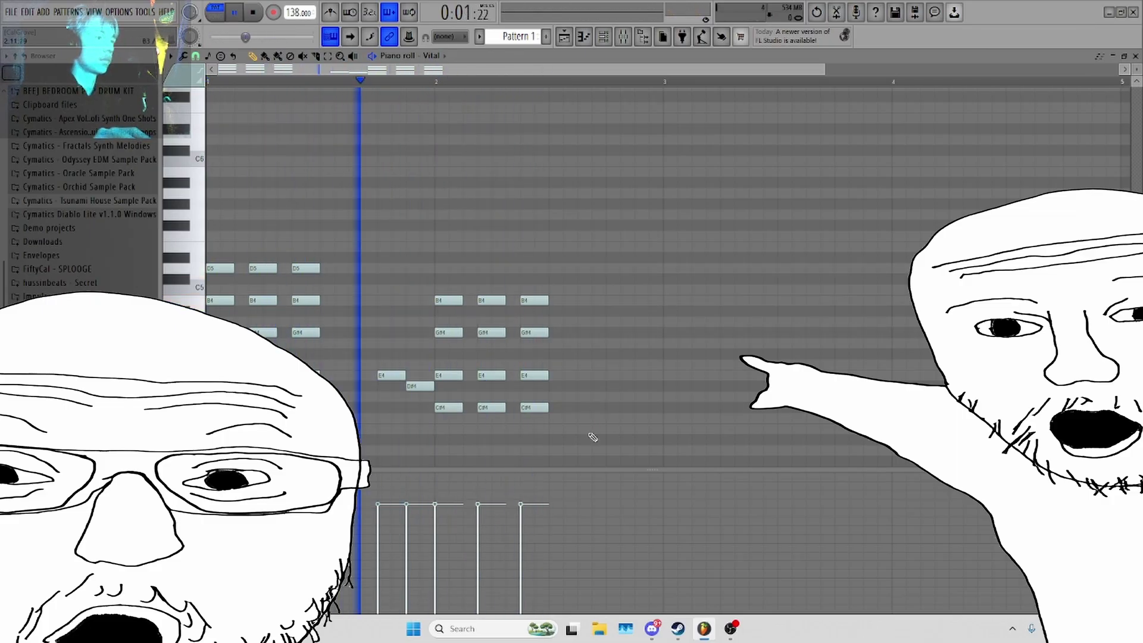
{"action": "key", "text": "space"}
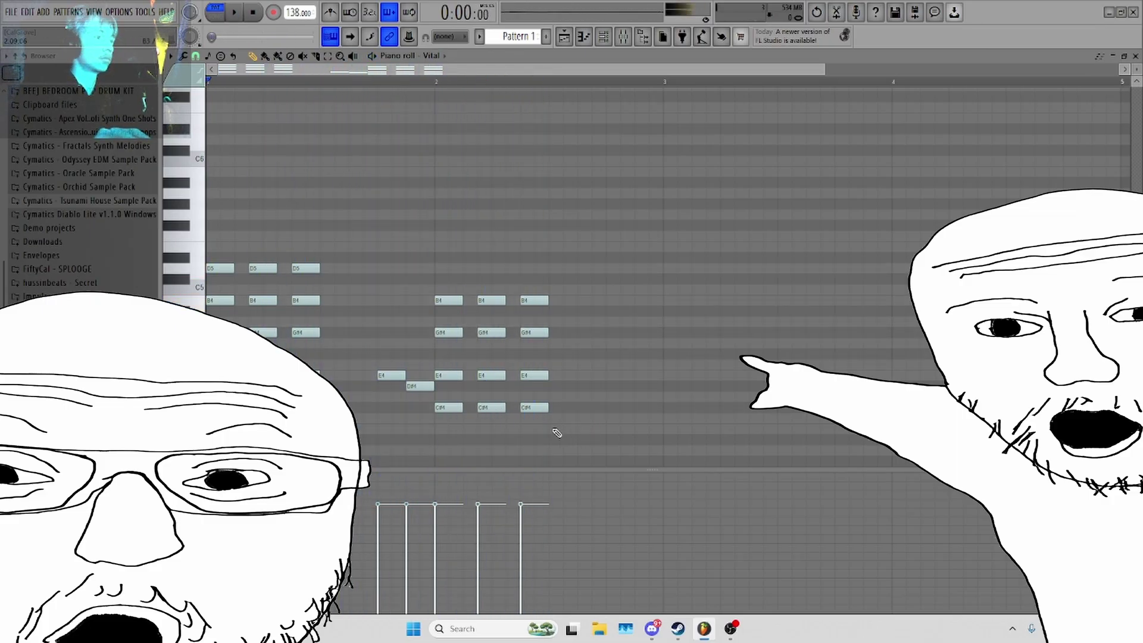
{"action": "key", "text": "space"}
{"action": "key", "text": "space"}
Add a D#4 note on step 11 and a C#4 note on step 14 of bar 2, and play the pattern.
{"action": "left_click", "coordinate": [608, 386]}
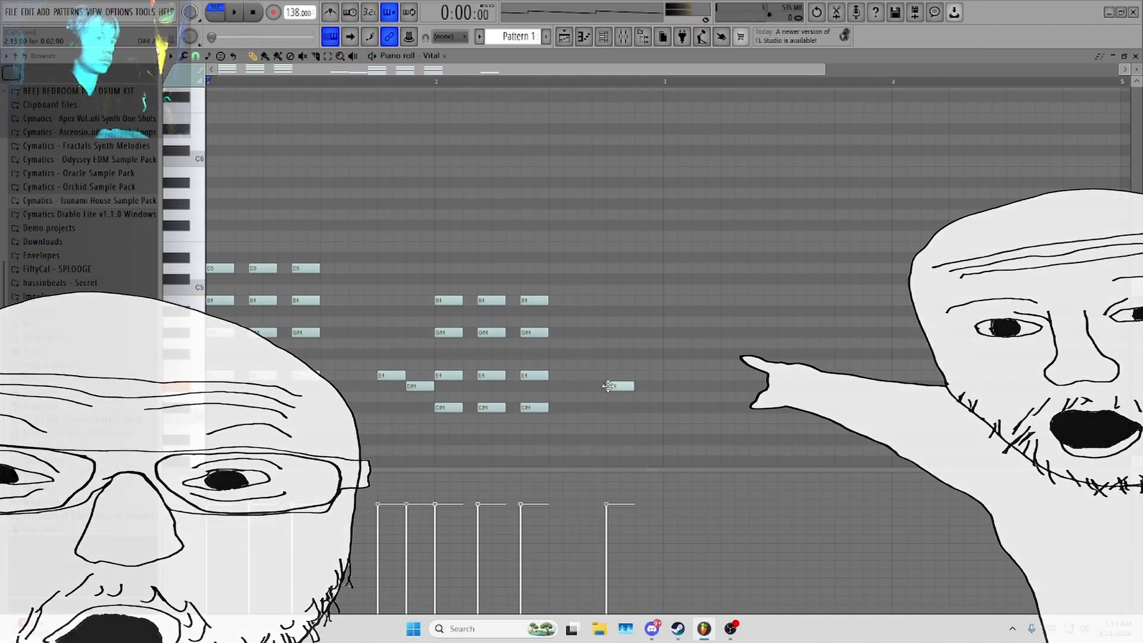
{"action": "left_click_drag", "start_coordinate": [608, 386], "coordinate": [578, 386]}
{"action": "left_click", "coordinate": [624, 408]}
{"action": "key", "text": "space"}
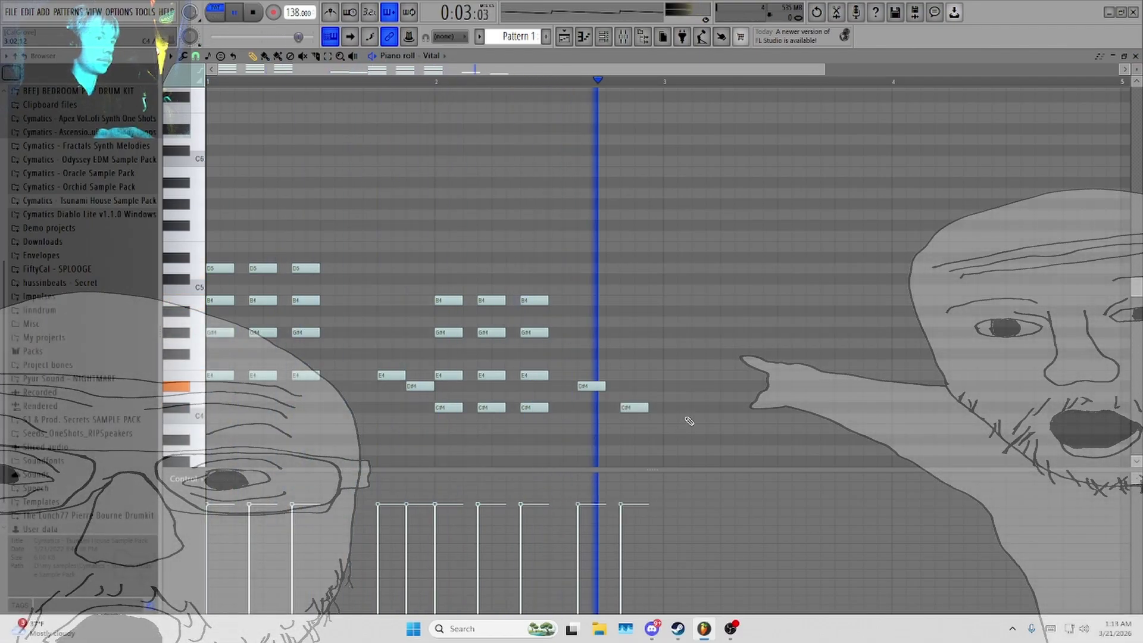
Place three B3 notes three steps apart from the start of bar 3, with a D#4 note above each.
{"action": "left_click", "coordinate": [679, 429]}
{"action": "scroll", "coordinate": [649, 432], "scroll_direction": "right", "scroll_amount": 1}
{"action": "left_click", "coordinate": [644, 429]}
{"action": "left_click", "coordinate": [679, 428]}
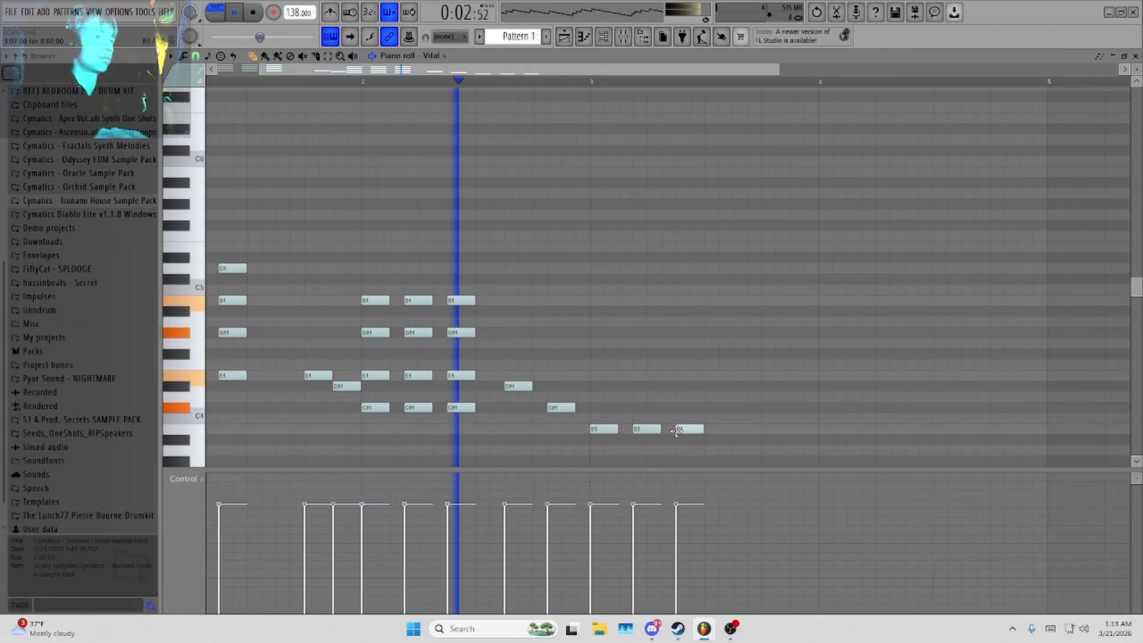
{"action": "left_click", "coordinate": [605, 385]}
{"action": "left_click", "coordinate": [648, 386]}
{"action": "left_click", "coordinate": [691, 386]}
Add a third note above each bar 3 pair, settling on F#4, and play the pattern.
{"action": "left_click", "coordinate": [596, 331]}
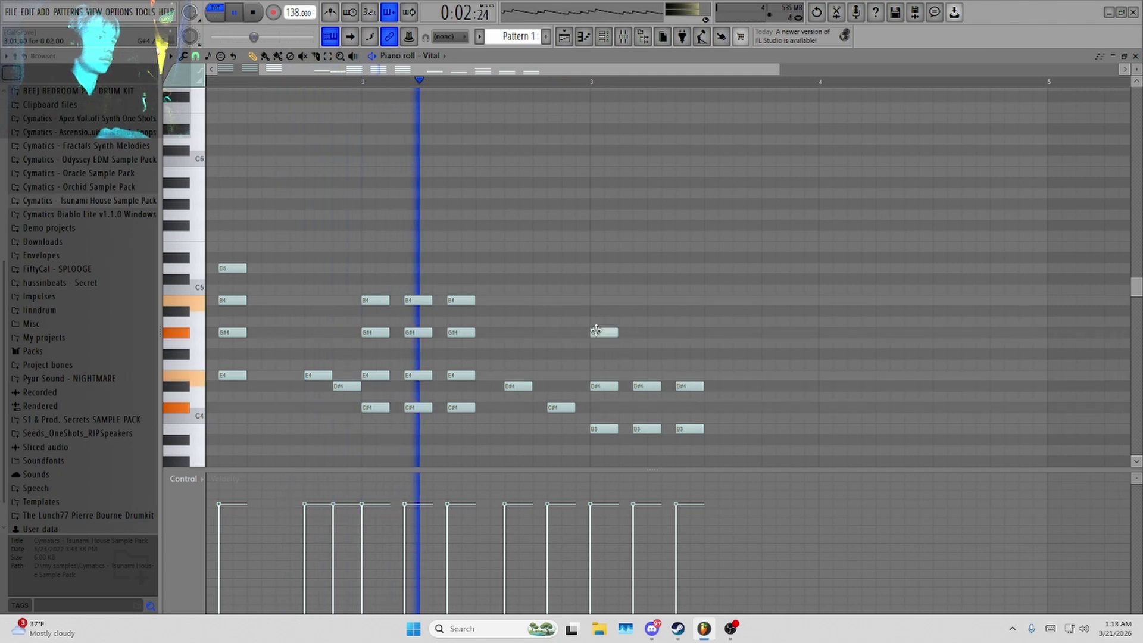
{"action": "left_click", "coordinate": [638, 331]}
{"action": "left_click", "coordinate": [683, 332]}
{"action": "key", "text": "space"}
{"action": "left_click_drag", "start_coordinate": [706, 347], "coordinate": [603, 357]}
{"action": "key", "text": "space"}
Add a C#5 note on top of each of the three bar 3 chords.
{"action": "left_click_drag", "start_coordinate": [605, 311], "coordinate": [638, 280]}
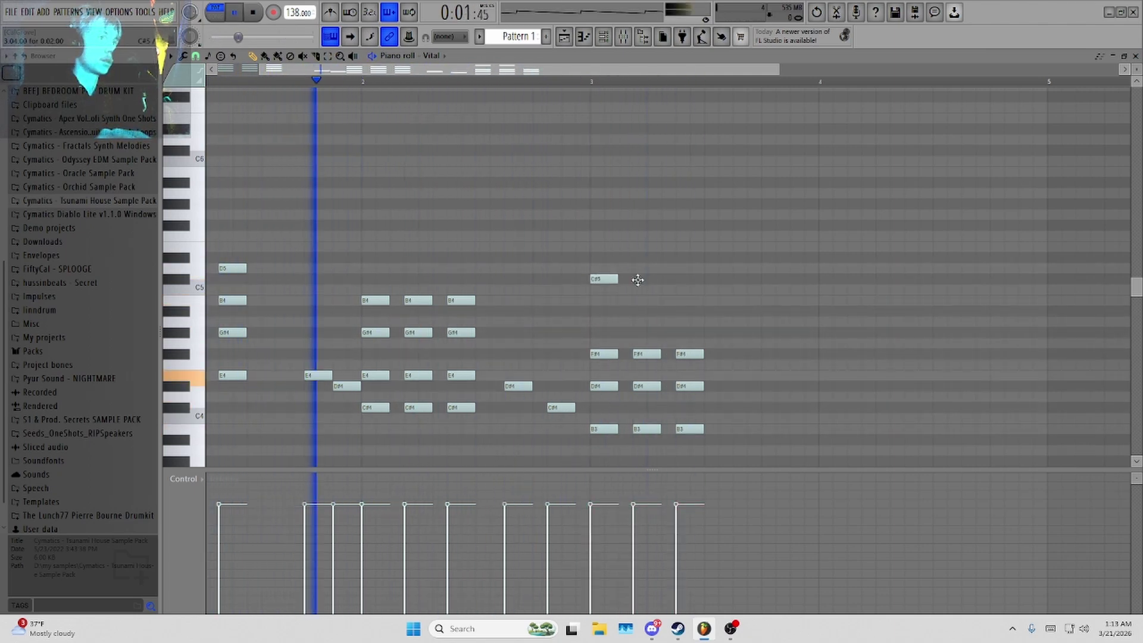
{"action": "left_click", "coordinate": [647, 279]}
{"action": "left_click", "coordinate": [691, 279]}
{"action": "scroll", "coordinate": [692, 298], "scroll_direction": "down", "scroll_amount": 2}
{"action": "key", "text": "space"}
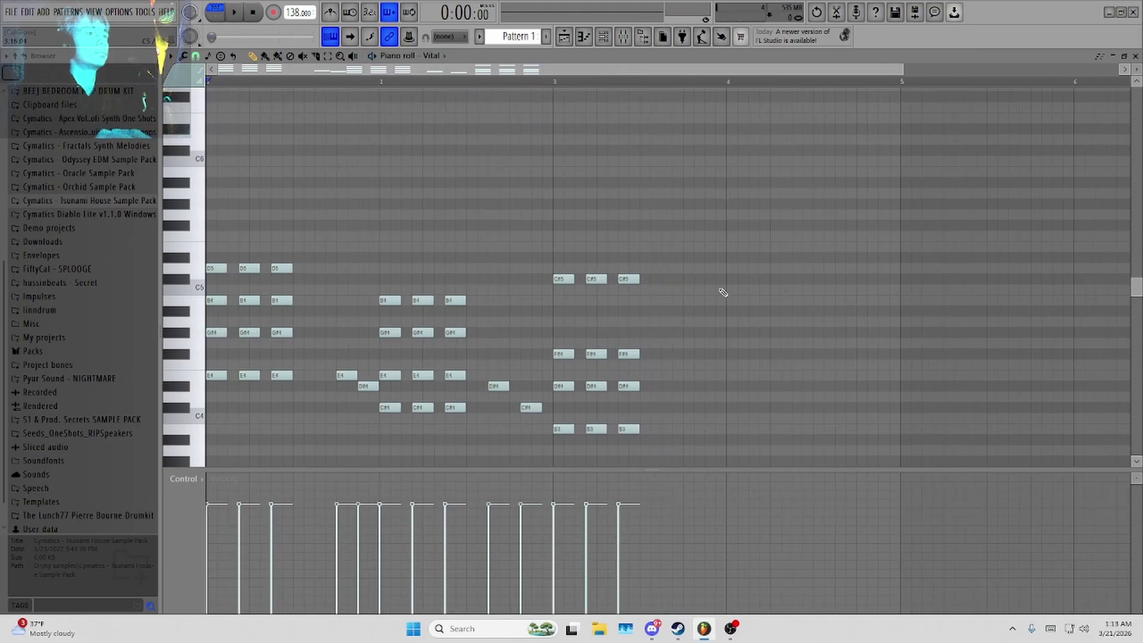
Place four C#5 notes three steps apart from the start of bar 4.
{"action": "left_click", "coordinate": [731, 280]}
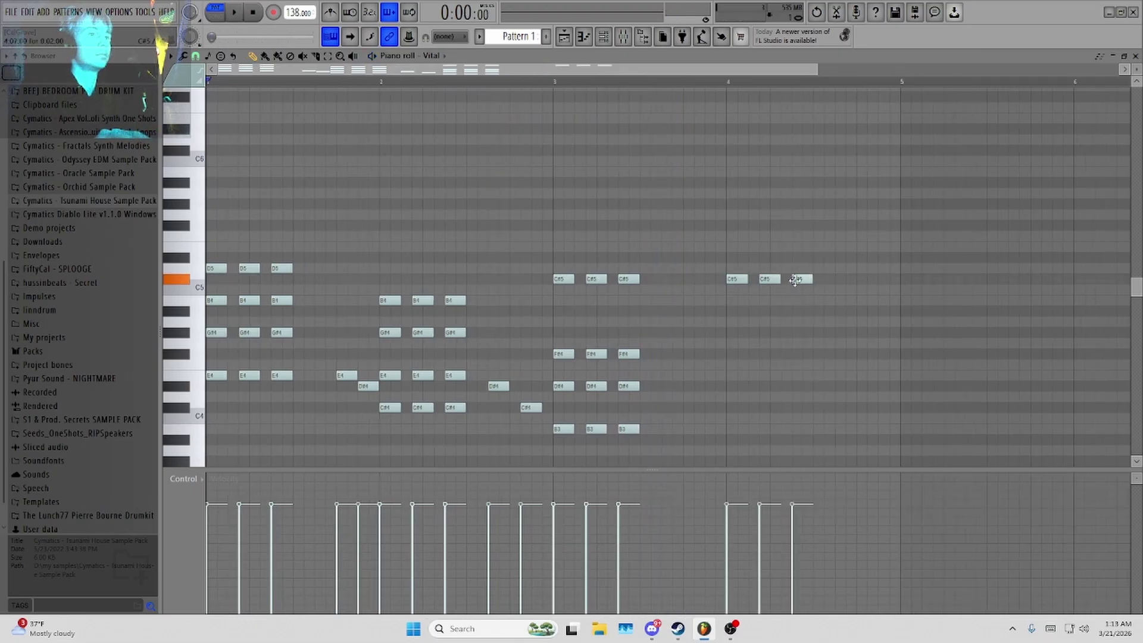
{"action": "left_click_drag", "start_coordinate": [844, 280], "coordinate": [834, 280]}
{"action": "scroll", "coordinate": [855, 358], "scroll_direction": "up", "scroll_amount": 1}
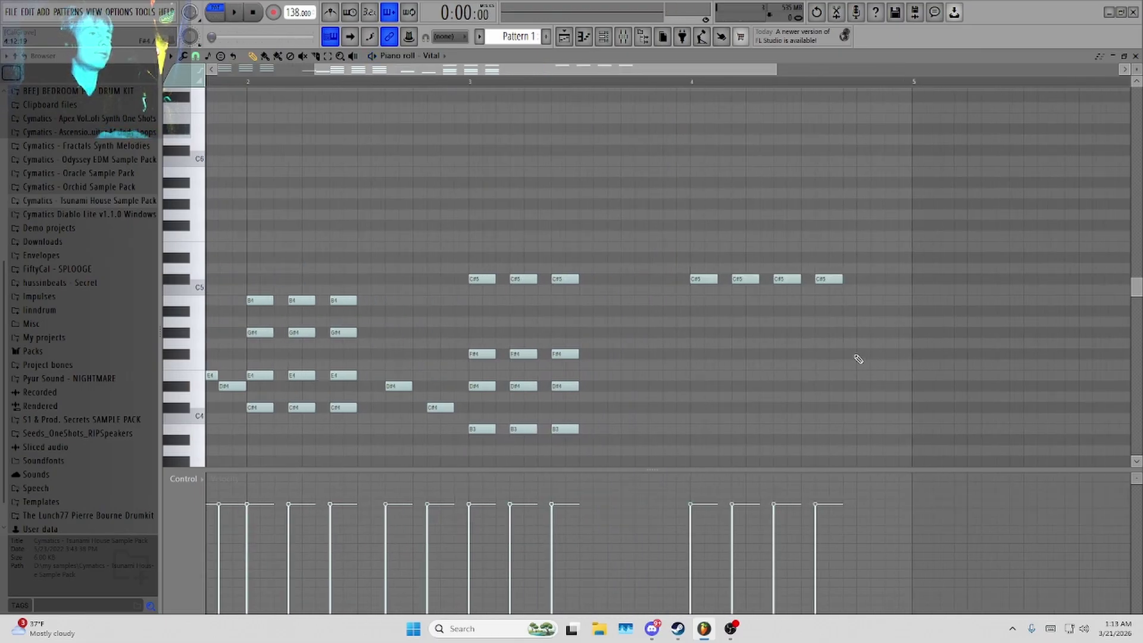
{"action": "scroll", "coordinate": [659, 320], "scroll_direction": "down", "scroll_amount": 1}
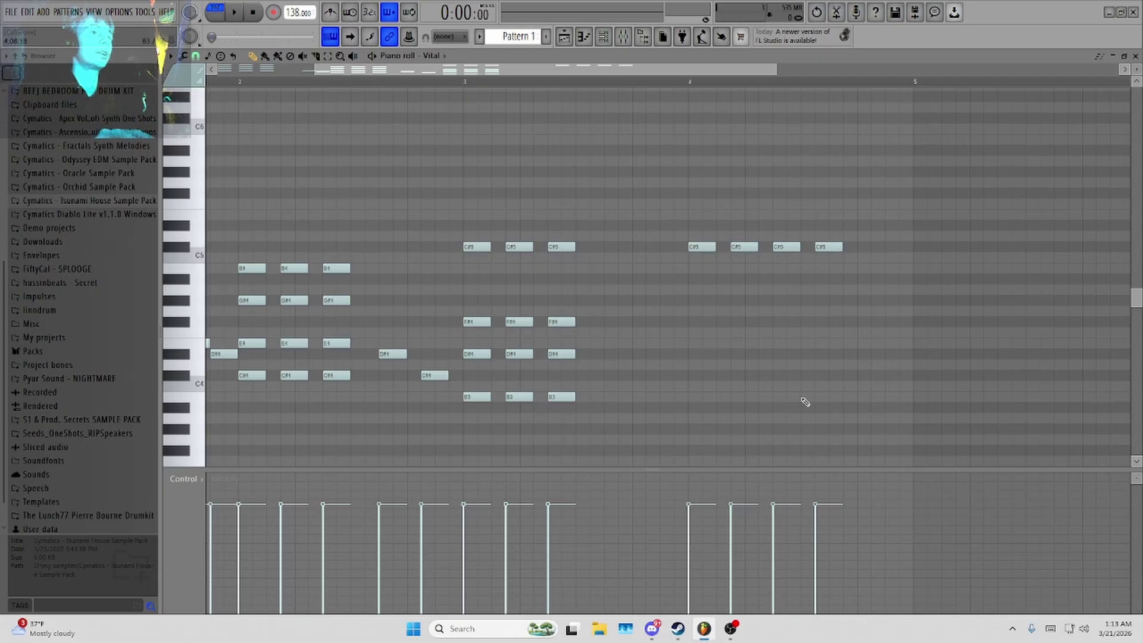
{"action": "scroll", "coordinate": [294, 349], "scroll_direction": "down", "scroll_amount": 3}
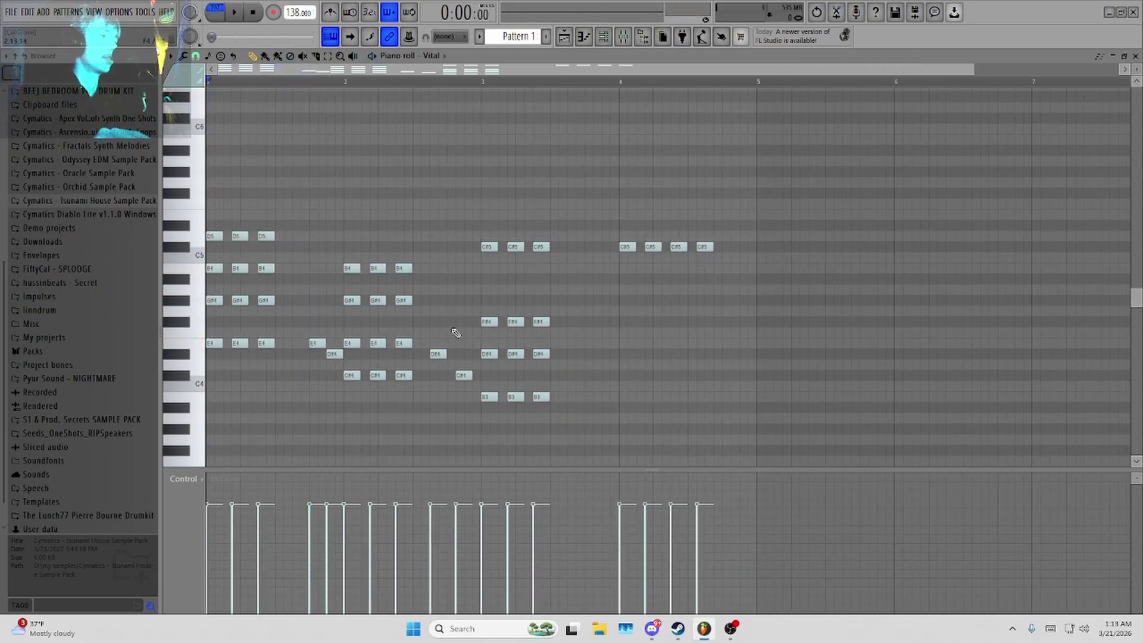
{"action": "scroll", "coordinate": [680, 393], "scroll_direction": "up", "scroll_amount": 1}
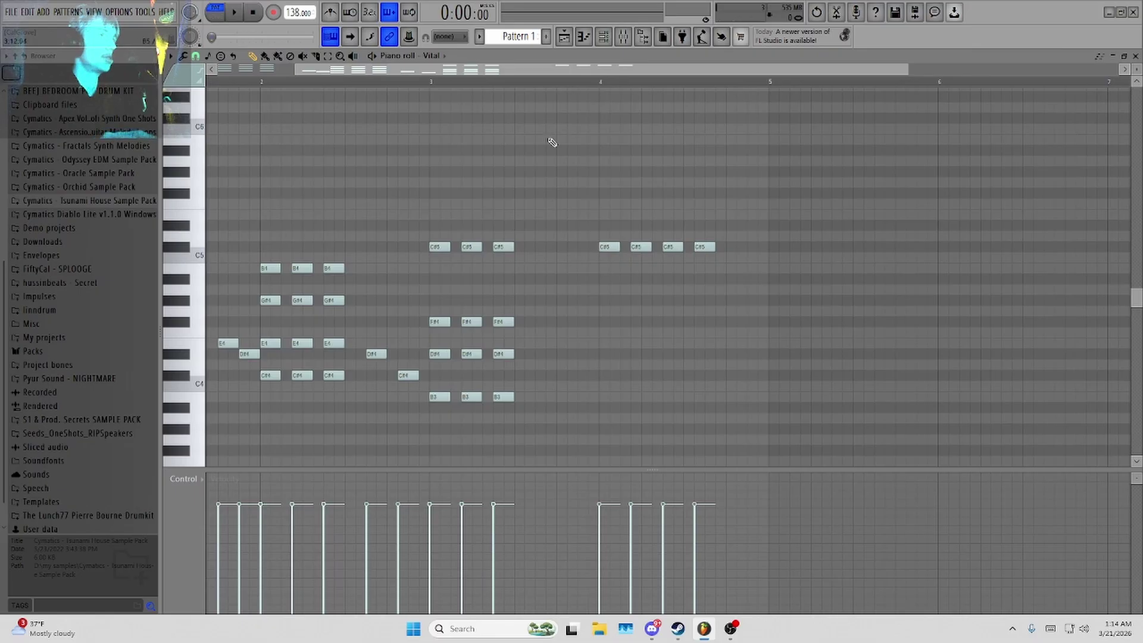
Add a descending D#4, C#4, B3 run on steps 11, 13 and 15 of bar 3 and play the pattern.
{"action": "key", "text": "space"}
{"action": "left_click", "coordinate": [545, 355]}
{"action": "left_click", "coordinate": [567, 376]}
{"action": "left_click", "coordinate": [586, 408]}
{"action": "key", "text": "space"}
{"action": "key", "text": "space"}
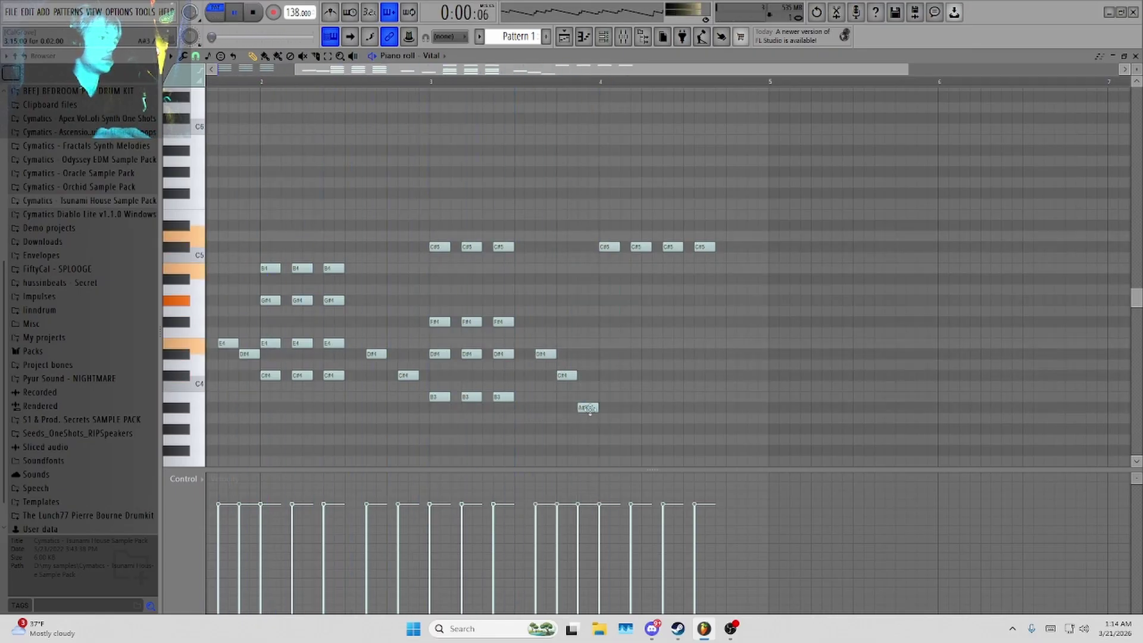
{"action": "scroll", "coordinate": [588, 407], "scroll_direction": "down", "scroll_amount": 1}
{"action": "left_click_drag", "start_coordinate": [589, 376], "coordinate": [588, 365]}
Try A#3 and F4 notes under the C#5 notes in bar 4, play the pattern, and delete them.
{"action": "left_click", "coordinate": [605, 376]}
{"action": "left_click", "coordinate": [637, 376]}
{"action": "key", "text": "space"}
{"action": "key", "text": "space"}
{"action": "left_click", "coordinate": [668, 376]}
{"action": "left_click", "coordinate": [699, 376]}
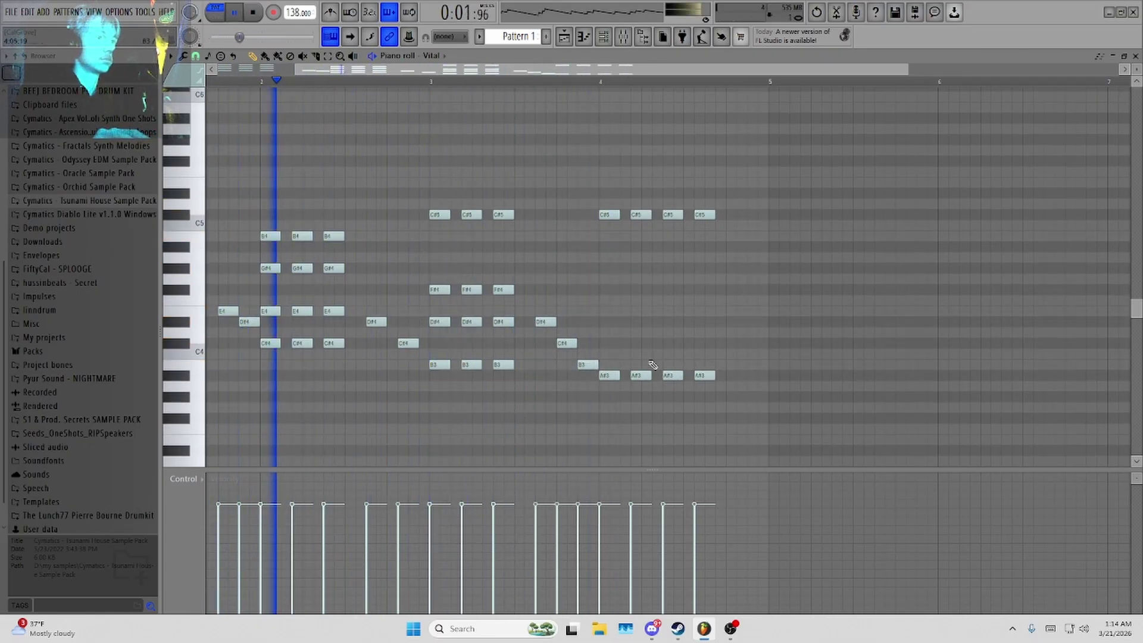
{"action": "left_click", "coordinate": [605, 301]}
{"action": "left_click", "coordinate": [636, 300]}
{"action": "key", "text": "space"}
{"action": "right_click", "coordinate": [639, 301]}
{"action": "right_click", "coordinate": [704, 376]}
Place A3 and E4 notes under each of the four C#5 notes in bar 4 while playing the pattern.
{"action": "left_click", "coordinate": [606, 386]}
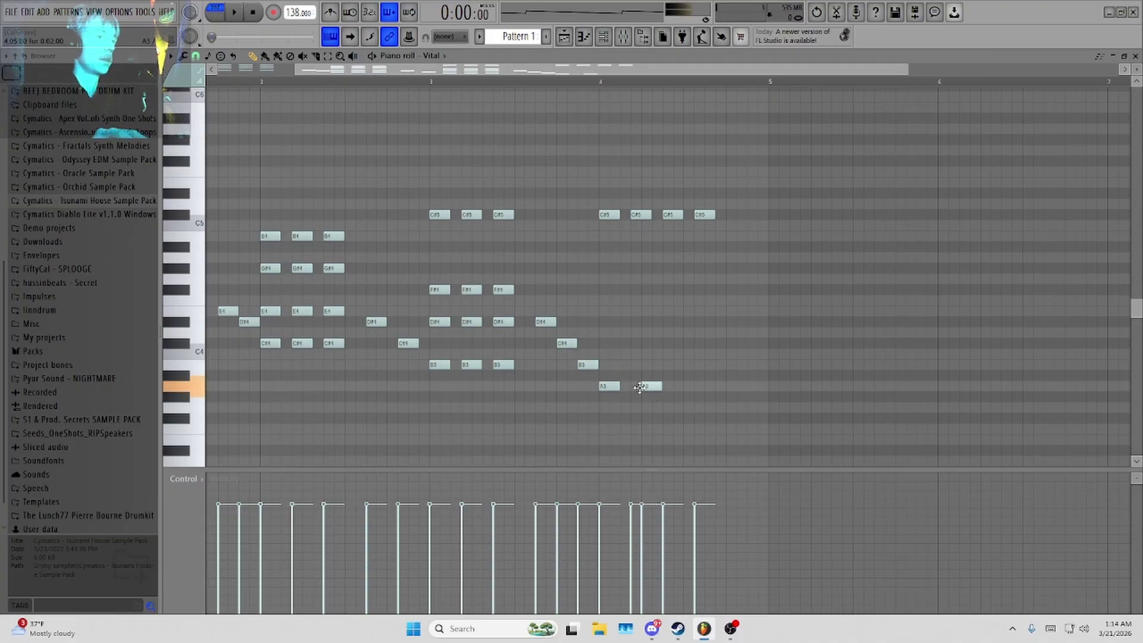
{"action": "left_click", "coordinate": [668, 386]}
{"action": "left_click", "coordinate": [700, 387]}
{"action": "key", "text": "space"}
{"action": "left_click", "coordinate": [605, 311]}
{"action": "left_click", "coordinate": [637, 311]}
{"action": "left_click", "coordinate": [668, 312]}
{"action": "left_click", "coordinate": [700, 312]}
Add a fifth A3, E4 and C#5 chord in bar 4, and add a C#4 note to all five chords.
{"action": "left_click", "coordinate": [731, 386]}
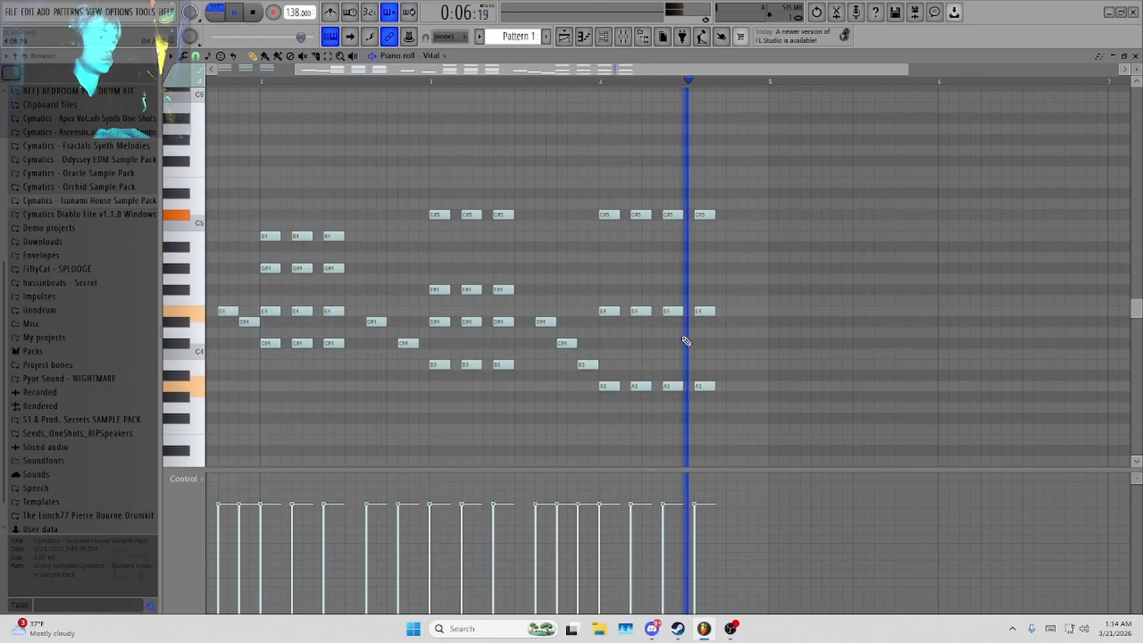
{"action": "left_click", "coordinate": [731, 311]}
{"action": "left_click", "coordinate": [731, 215]}
{"action": "left_click", "coordinate": [605, 344]}
{"action": "left_click", "coordinate": [636, 343]}
{"action": "left_click", "coordinate": [669, 344]}
{"action": "left_click", "coordinate": [699, 343]}
{"action": "left_click", "coordinate": [737, 343]}
Lower the five C#5 notes in bar 4 to G#4 and add a single F#4 note at the end of the bar.
{"action": "left_click_drag", "start_coordinate": [581, 202], "coordinate": [764, 218]}
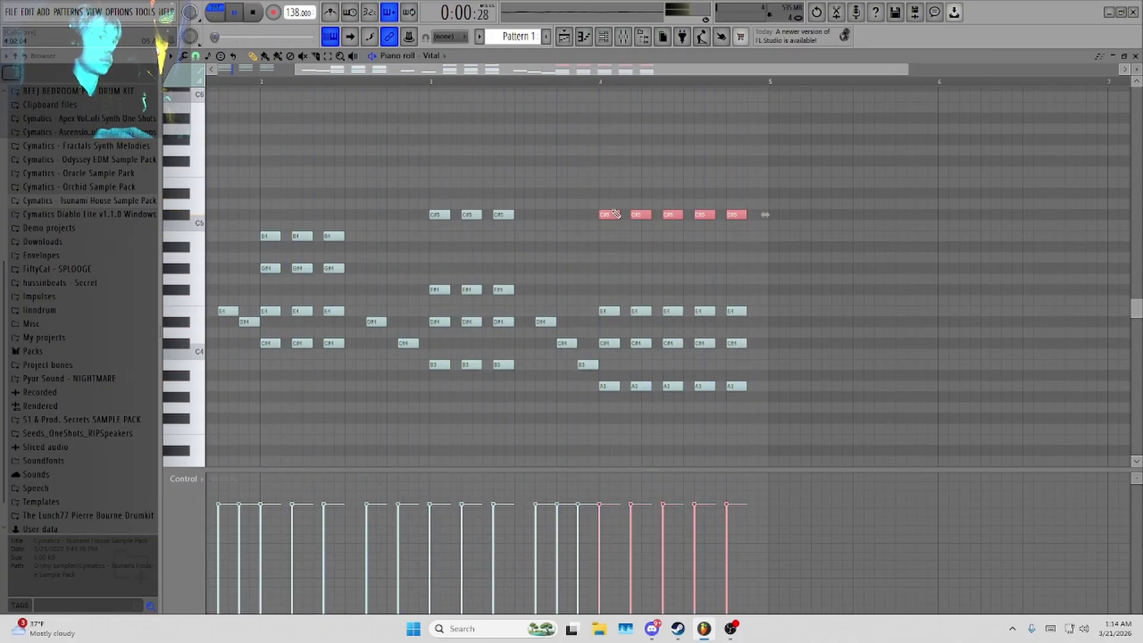
{"action": "scroll", "coordinate": [758, 313], "scroll_direction": "down", "scroll_amount": 2}
{"action": "scroll", "coordinate": [649, 295], "scroll_direction": "up", "scroll_amount": 2}
{"action": "left_click", "coordinate": [654, 289]}
{"action": "scroll", "coordinate": [685, 344], "scroll_direction": "down", "scroll_amount": 2}
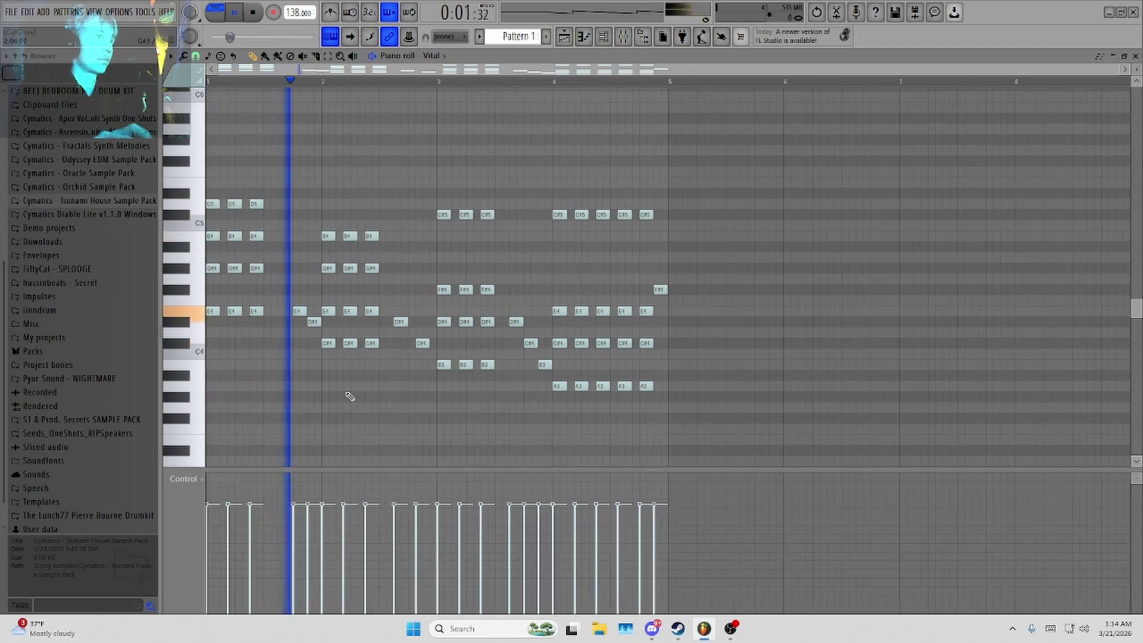
{"action": "scroll", "coordinate": [539, 251], "scroll_direction": "up", "scroll_amount": 1}
{"action": "left_click_drag", "start_coordinate": [545, 202], "coordinate": [565, 268]}
{"action": "key", "text": "space"}
{"action": "scroll", "coordinate": [574, 235], "scroll_direction": "down", "scroll_amount": 1}
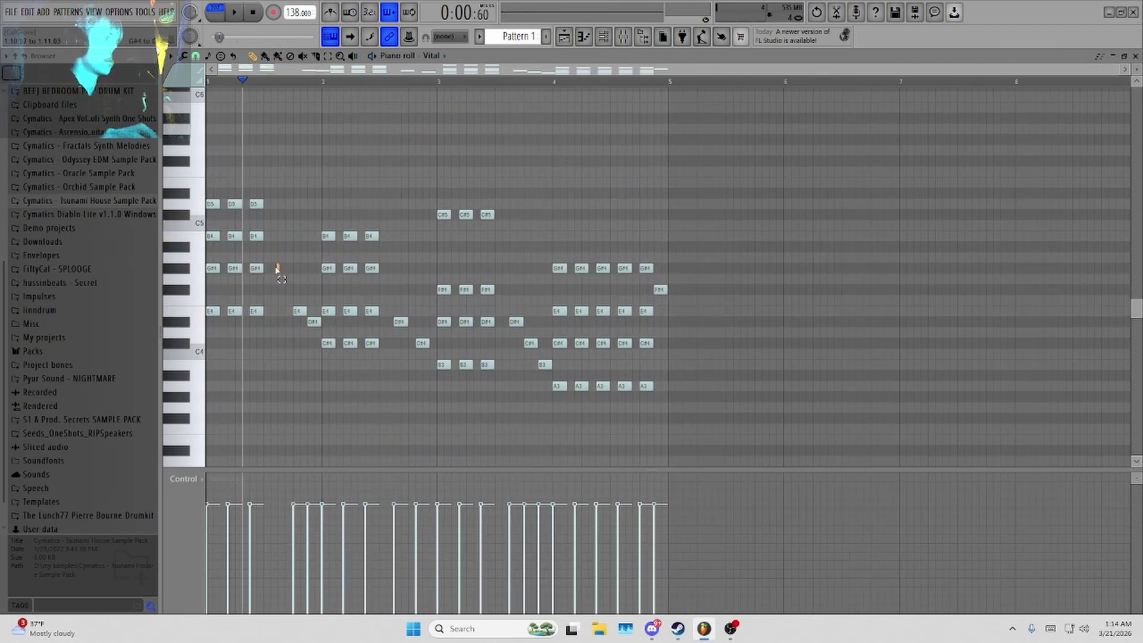
Raise the three D5 notes in bar 1 to D#5 and play the pattern.
{"action": "left_click_drag", "start_coordinate": [276, 262], "coordinate": [210, 193], "text": "ctrl"}
{"action": "key", "text": "space"}
{"action": "left_click", "coordinate": [370, 158]}
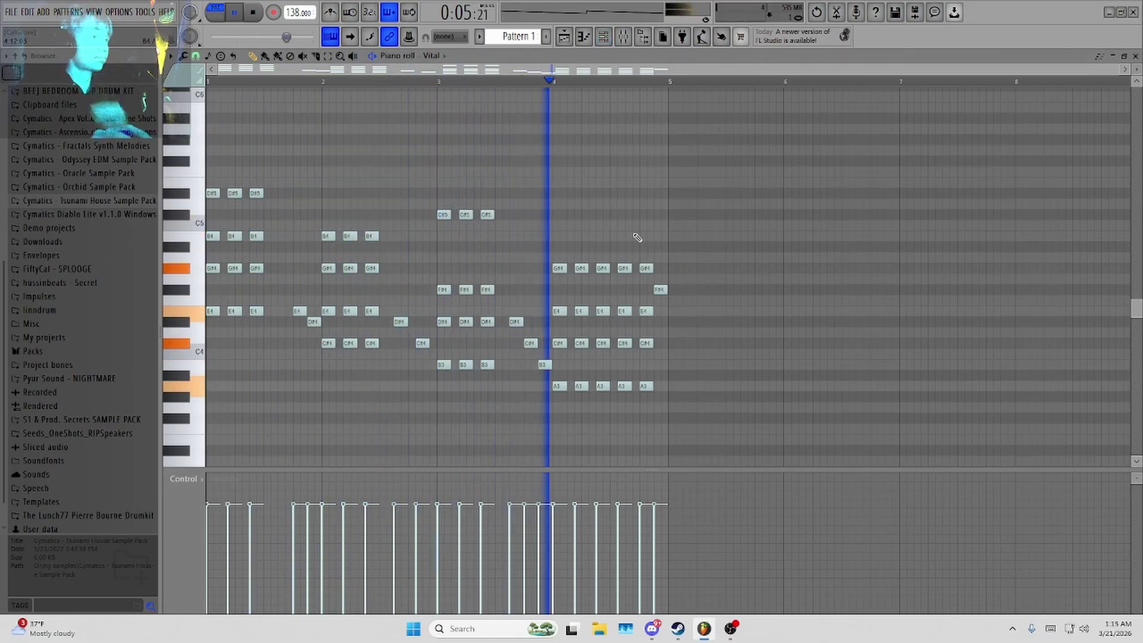
View the channel rack during playback, stop the pattern, and close the rack.
{"action": "key", "text": "F6"}
{"action": "key", "text": "F6"}
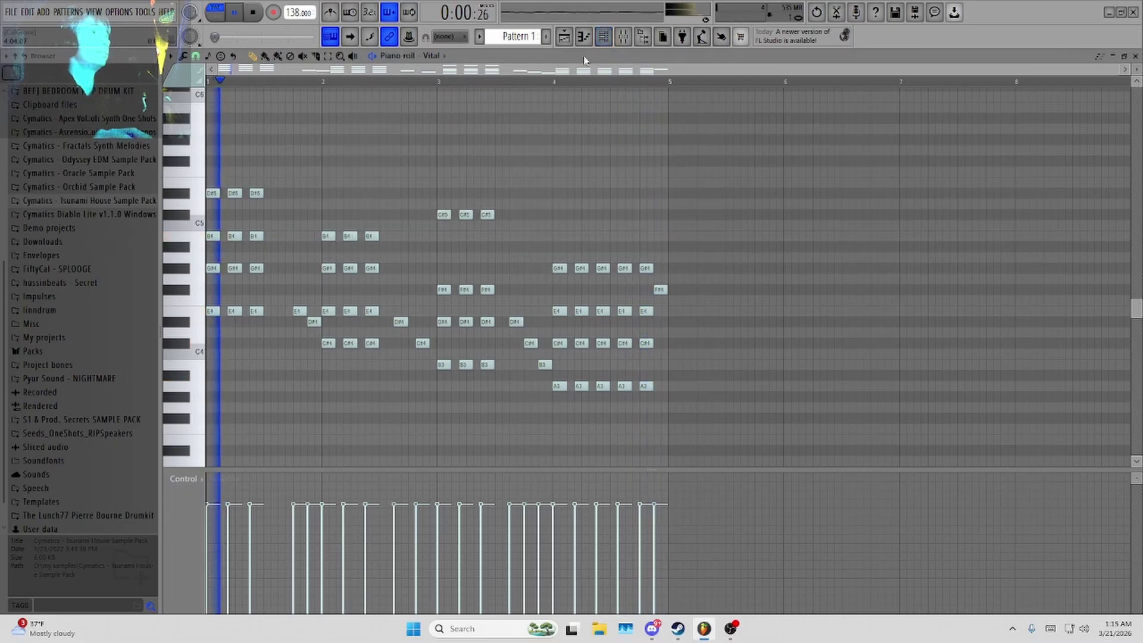
{"action": "key", "text": "F6"}
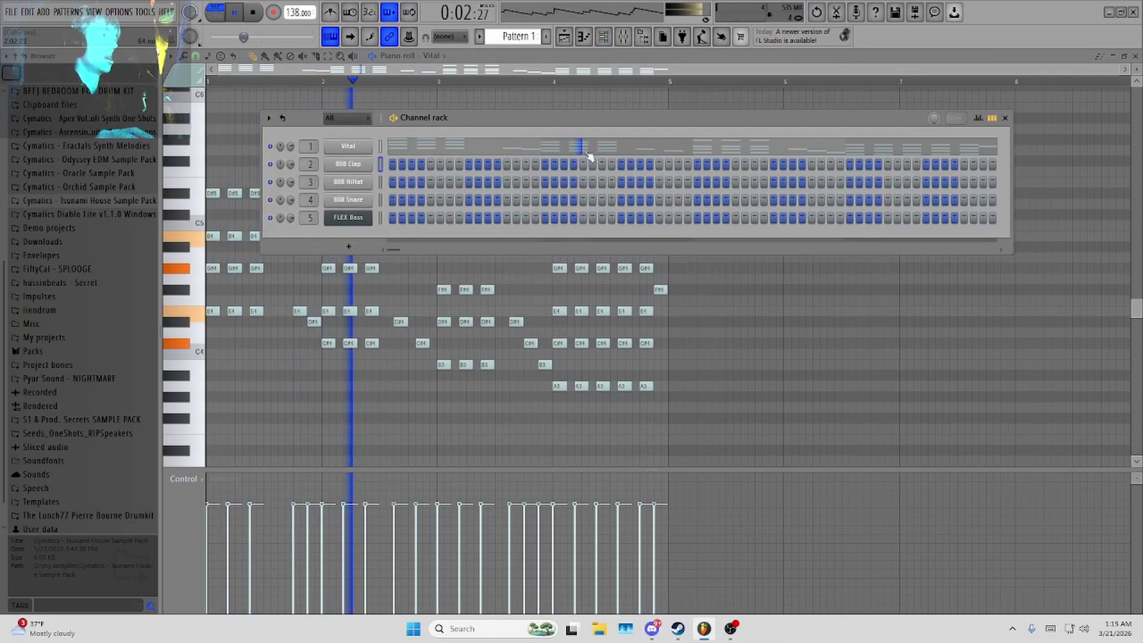
{"action": "key", "text": "space"}
{"action": "left_click", "coordinate": [1008, 118]}
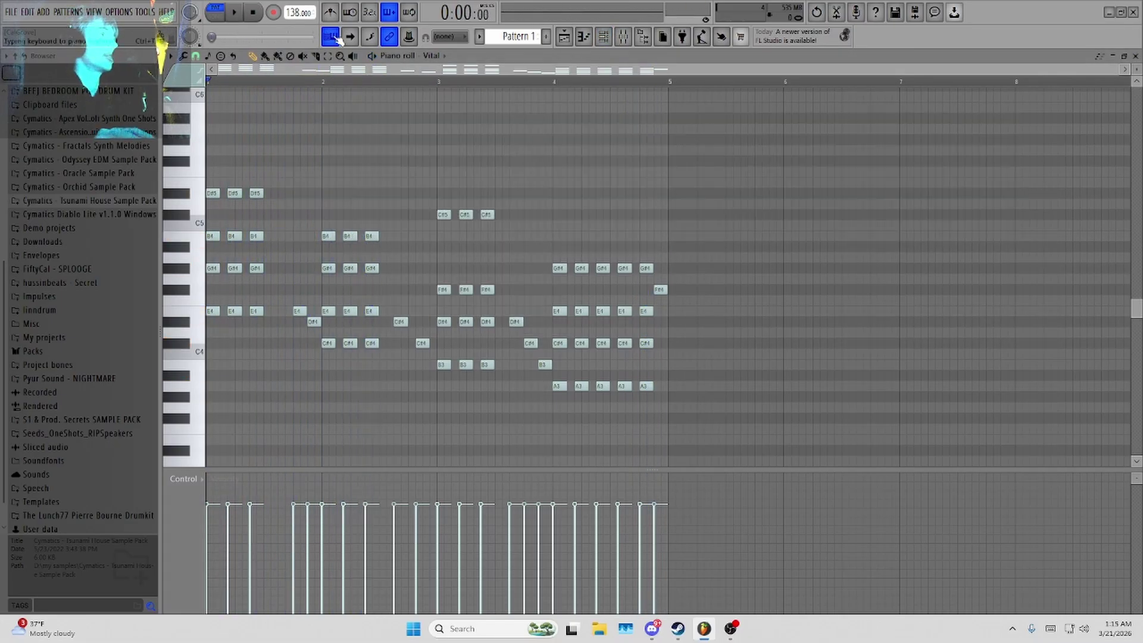
{"action": "left_click", "coordinate": [337, 39]}
{"action": "left_click", "coordinate": [337, 38]}
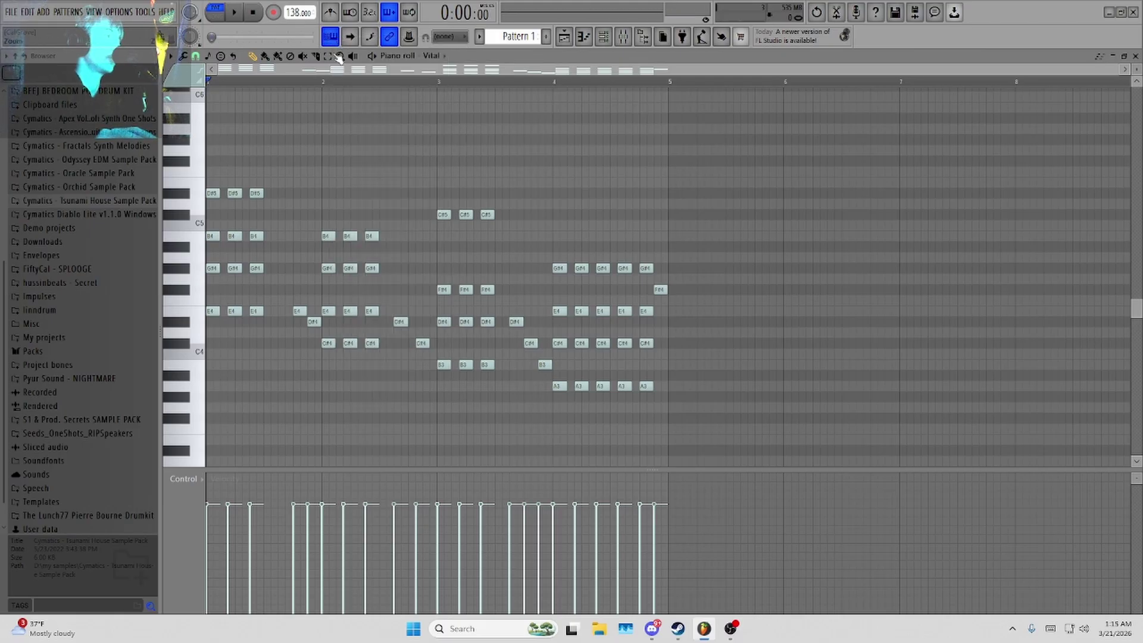
{"action": "key", "text": "F6"}
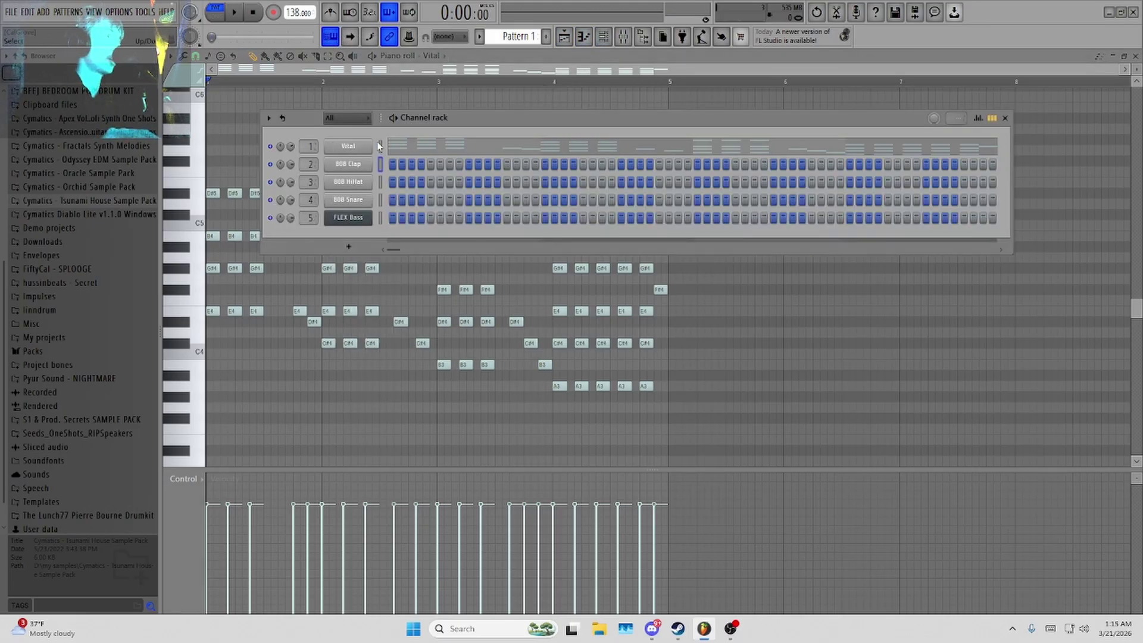
{"action": "left_click", "coordinate": [1009, 118]}
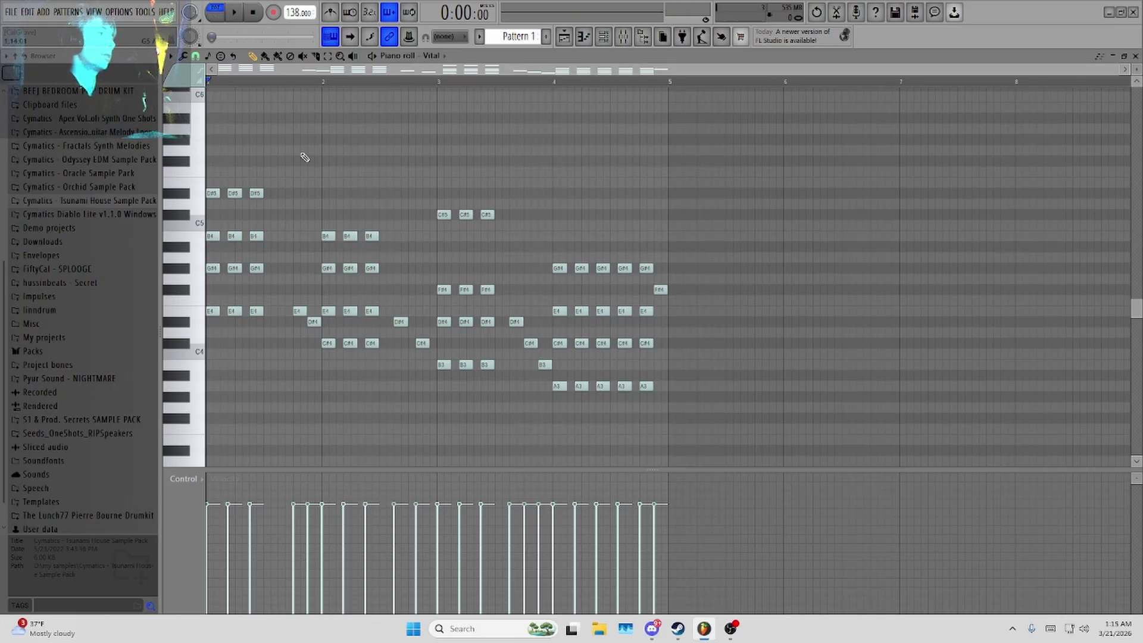
{"action": "key", "text": "F5"}
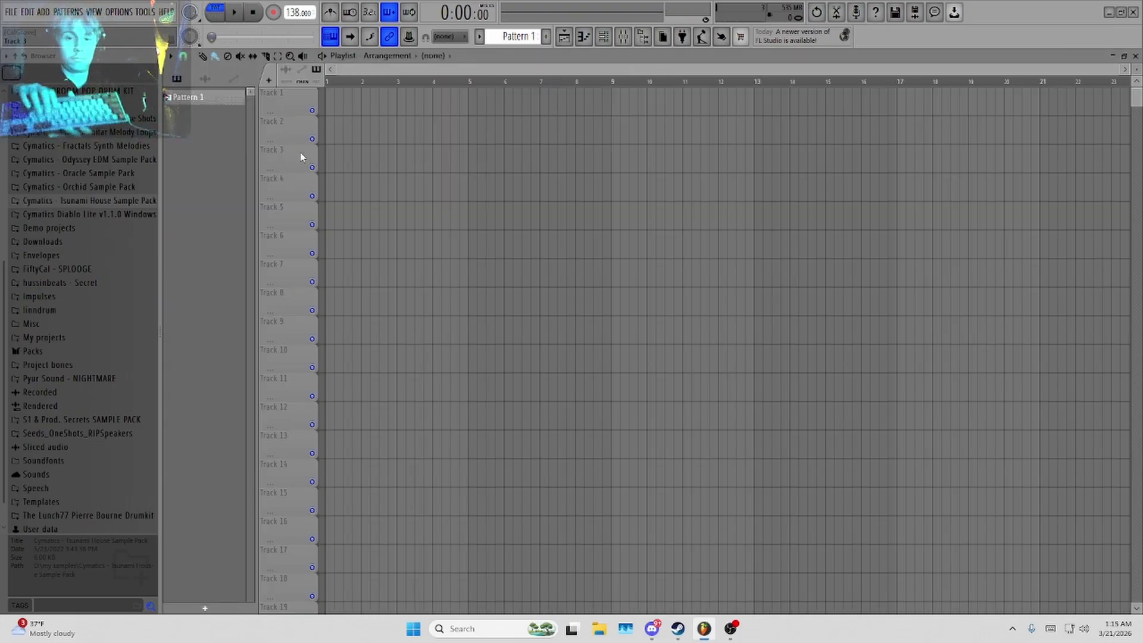
{"action": "key", "text": "g"}
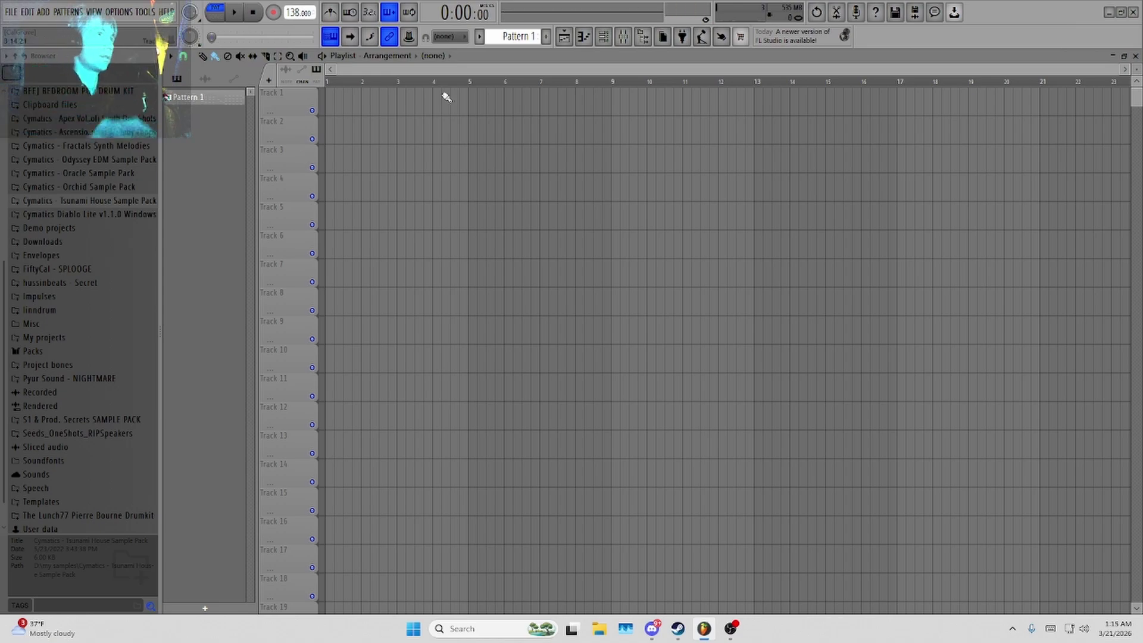
{"action": "left_click", "coordinate": [604, 36]}
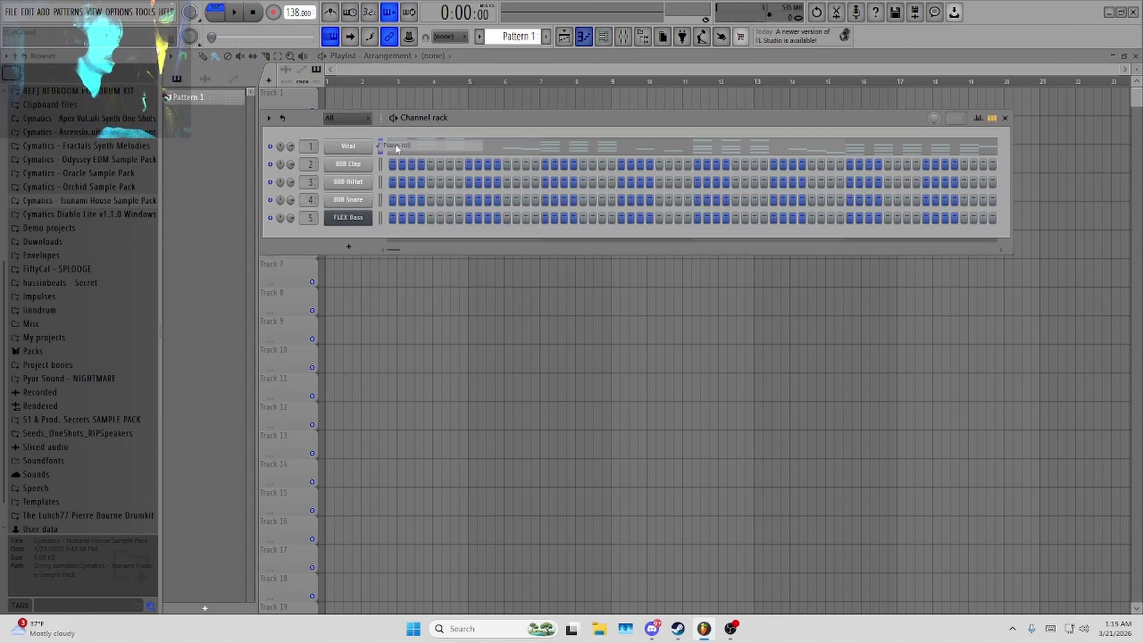
{"action": "right_click", "coordinate": [365, 147]}
{"action": "left_click", "coordinate": [393, 146]}
{"action": "scroll", "coordinate": [269, 286], "scroll_direction": "up", "scroll_amount": 1}
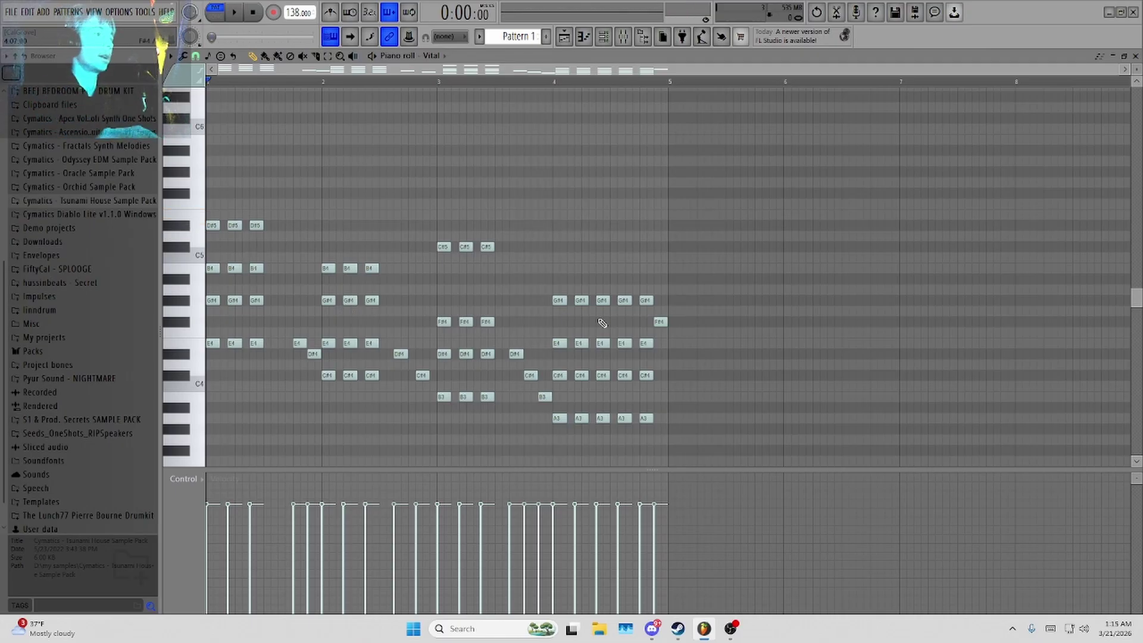
Play the pattern, bring up the channel rack, and replace the 808 Clap channel with the Kepler synthesizer.
{"action": "left_click", "coordinate": [604, 37]}
{"action": "left_click", "coordinate": [605, 36]}
{"action": "key", "text": "space"}
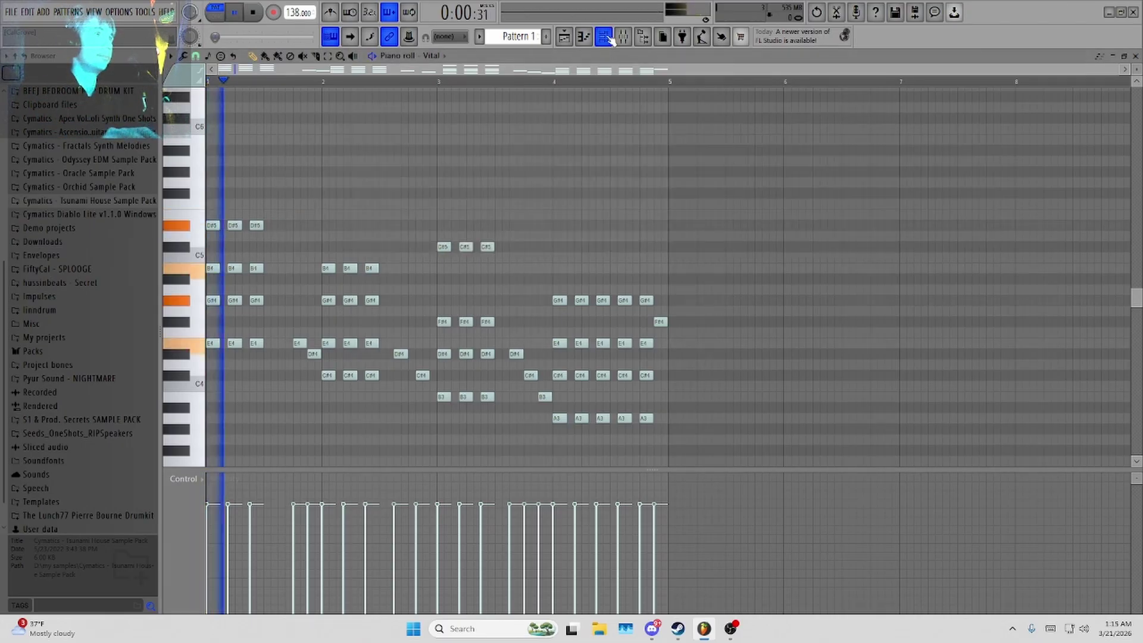
{"action": "left_click", "coordinate": [604, 37]}
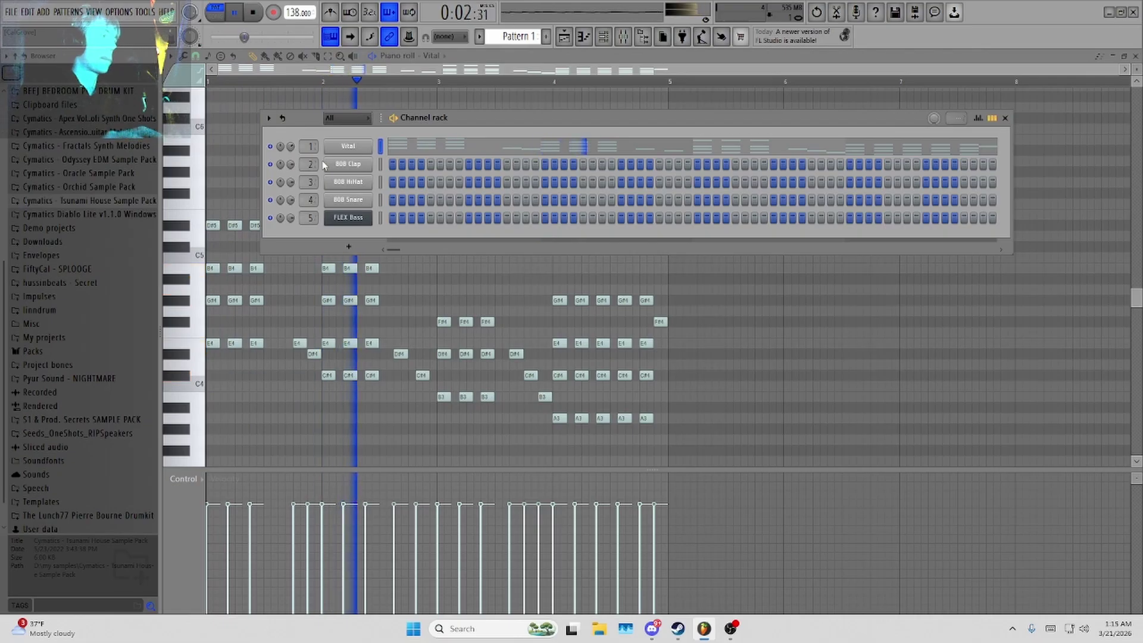
{"action": "right_click", "coordinate": [373, 162]}
{"action": "mouse_move", "coordinate": [443, 278]}
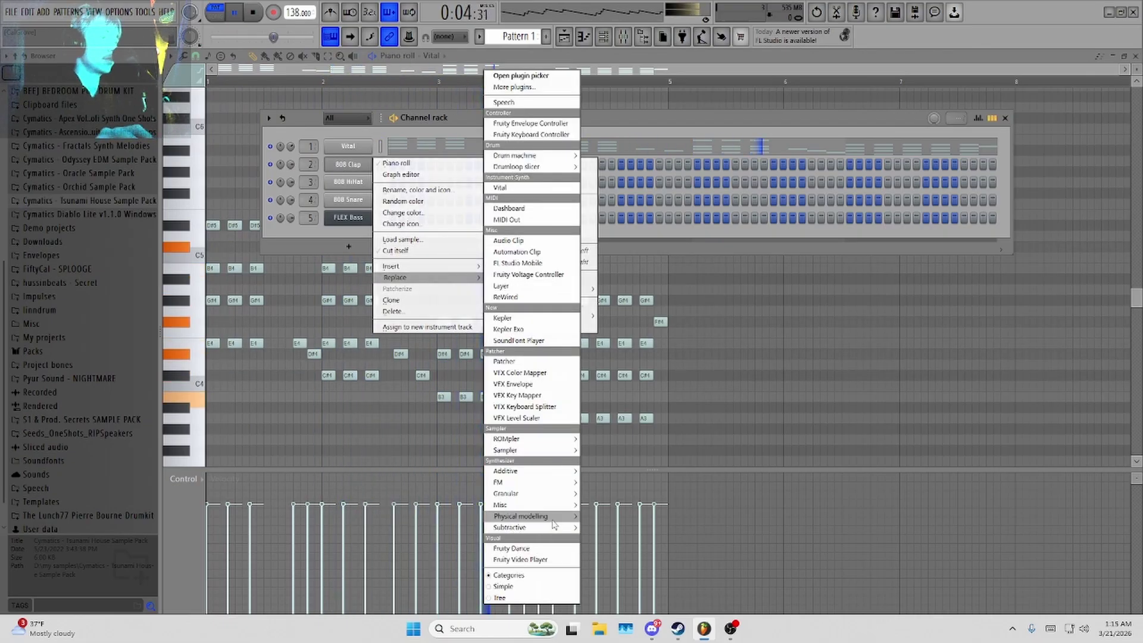
{"action": "left_click", "coordinate": [524, 87]}
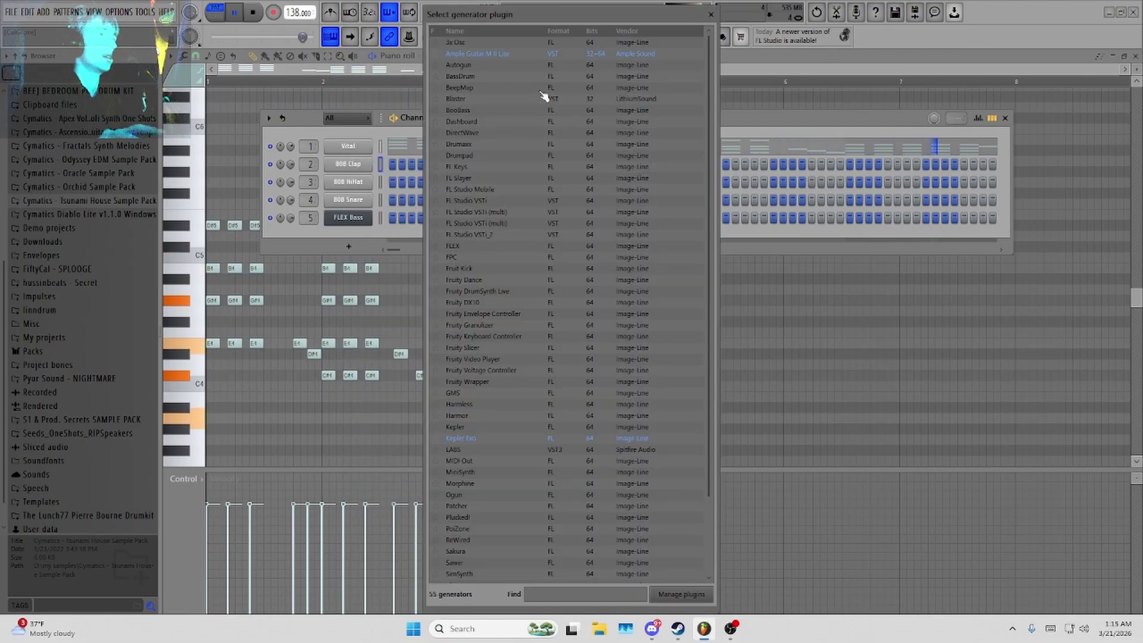
{"action": "scroll", "coordinate": [505, 499], "scroll_direction": "down", "scroll_amount": 2}
{"action": "left_click", "coordinate": [501, 354]}
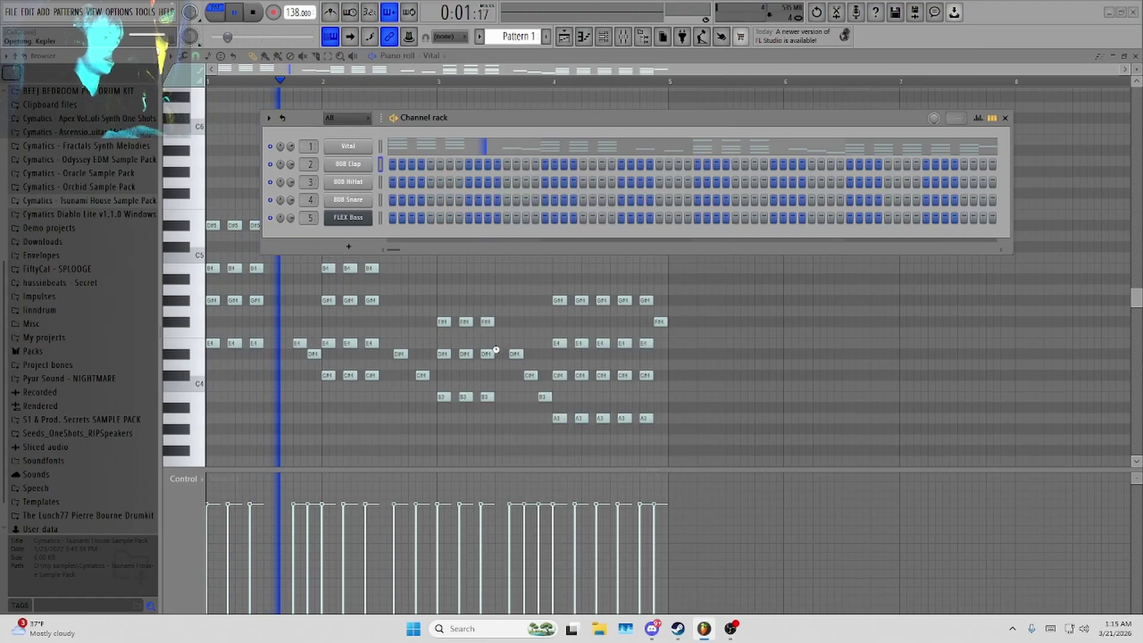
{"action": "left_click", "coordinate": [823, 158]}
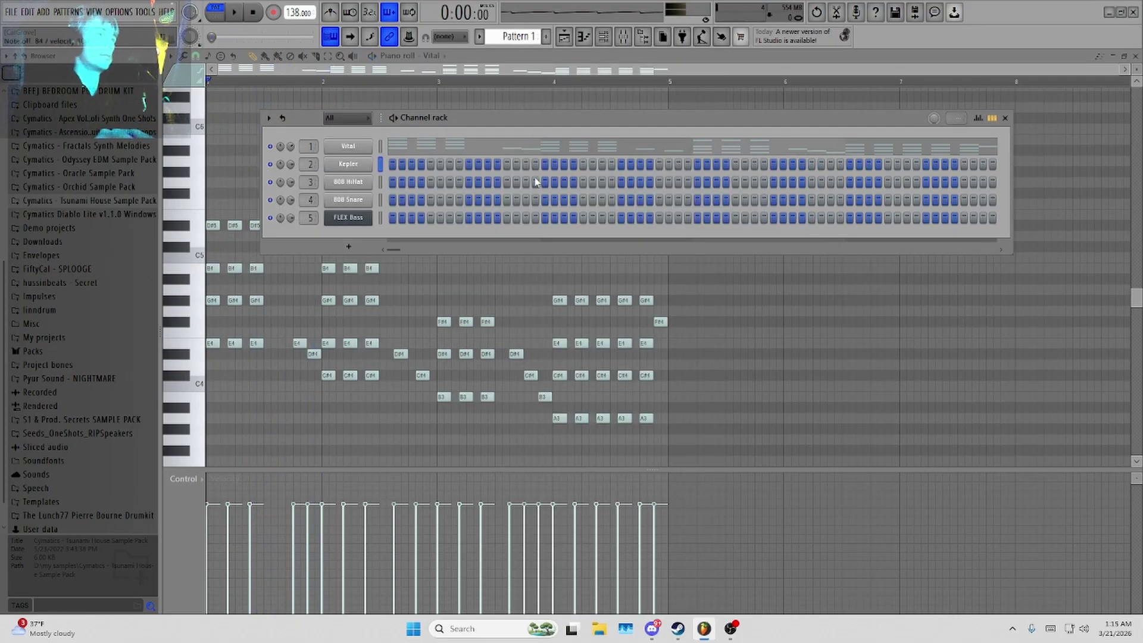
Close Kepler's plugin window and open the piano roll for the Kepler channel.
{"action": "right_click", "coordinate": [351, 163]}
{"action": "left_click", "coordinate": [398, 168]}
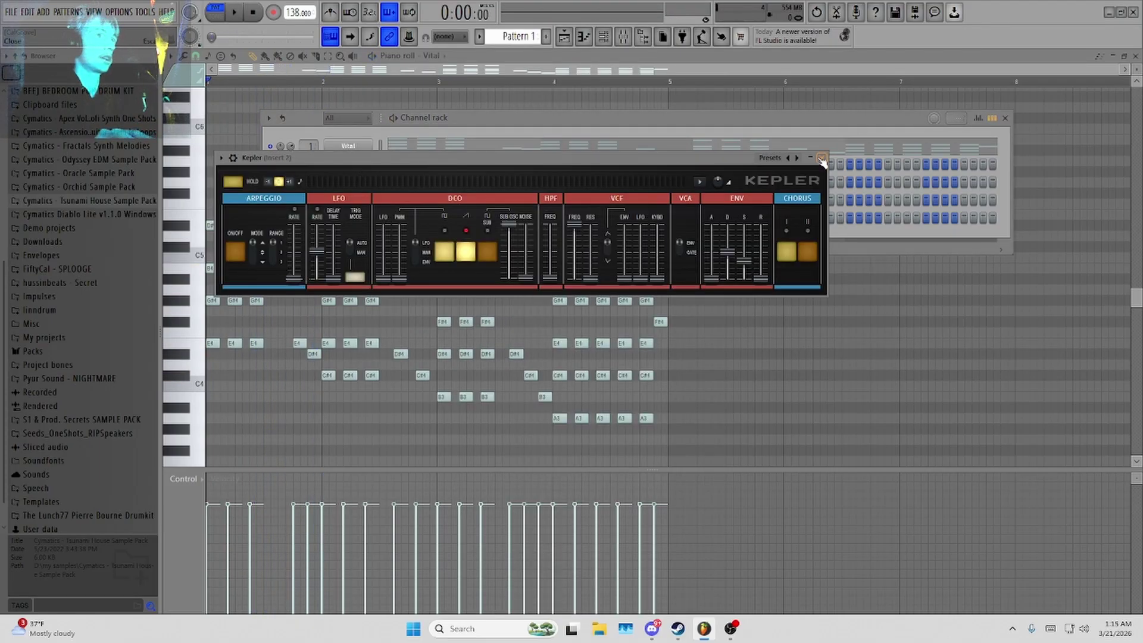
{"action": "left_click", "coordinate": [823, 159]}
{"action": "left_click", "coordinate": [334, 166]}
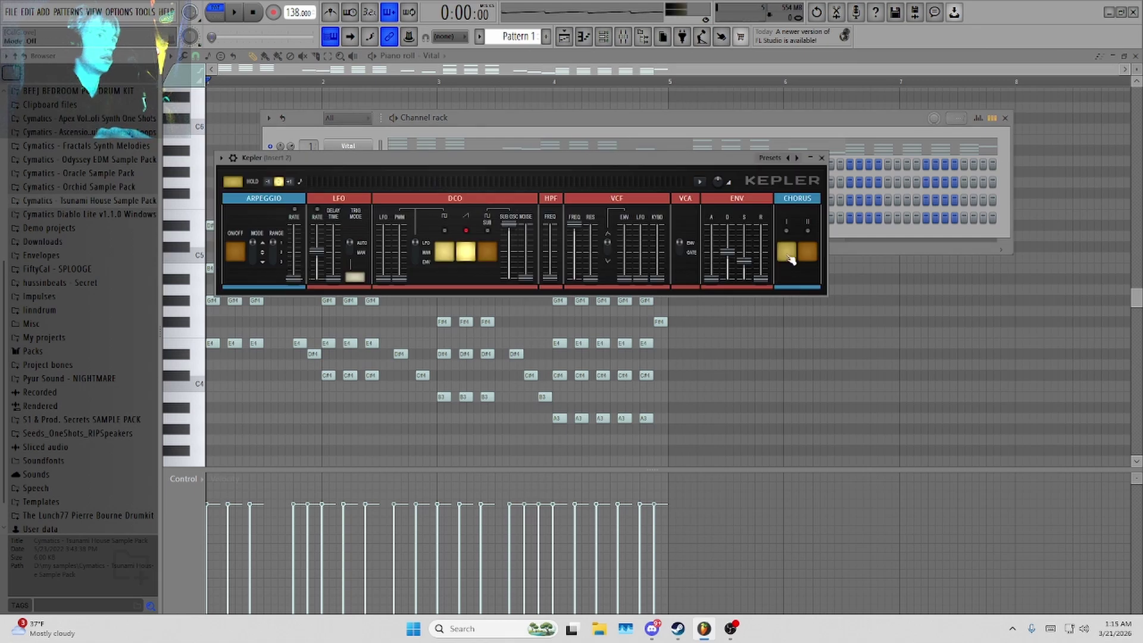
{"action": "left_click", "coordinate": [821, 158]}
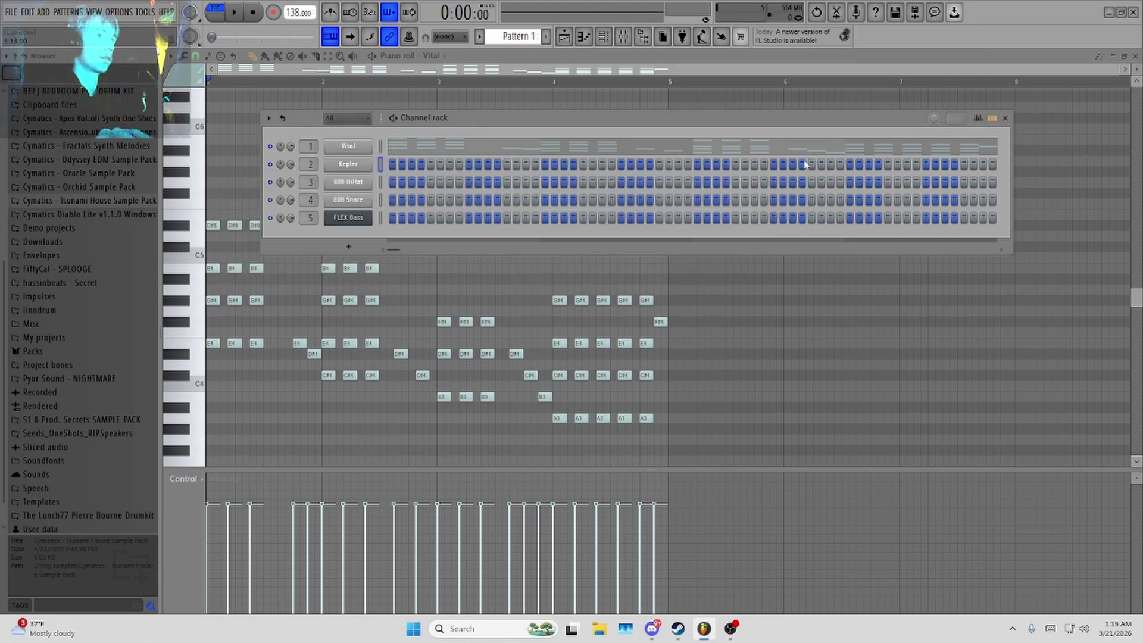
{"action": "right_click", "coordinate": [371, 157]}
{"action": "left_click", "coordinate": [393, 163]}
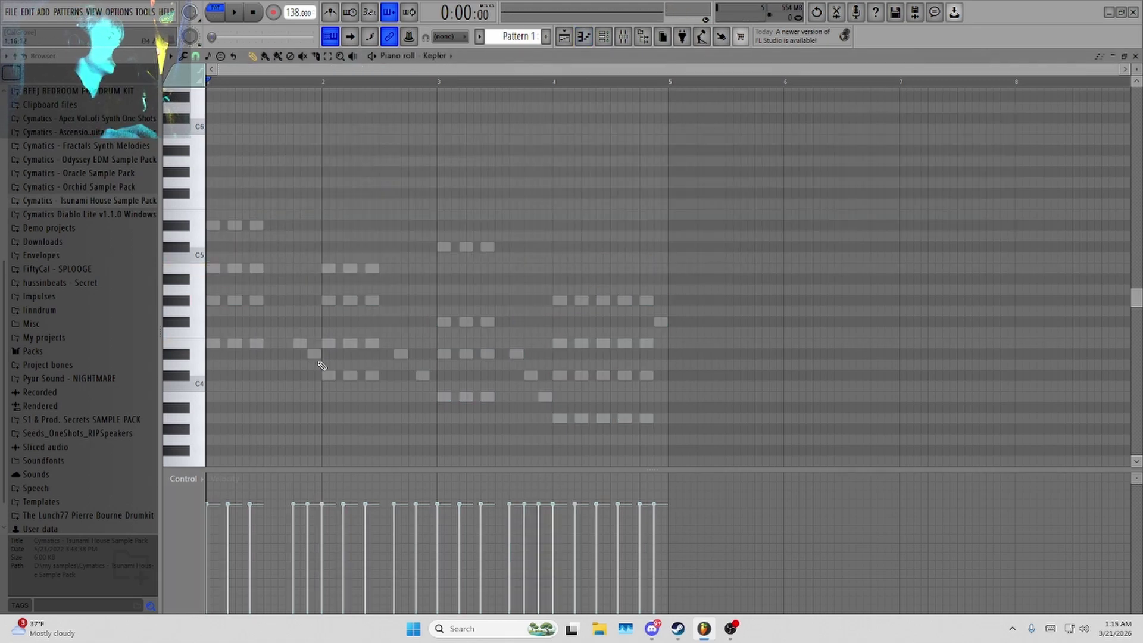
Start a melody in bar 1 with an A5 note at the beginning followed directly by a G#5 note, and play it.
{"action": "scroll", "coordinate": [314, 115], "scroll_direction": "up", "scroll_amount": 3}
{"action": "scroll", "coordinate": [169, 335], "scroll_direction": "up", "scroll_amount": 2}
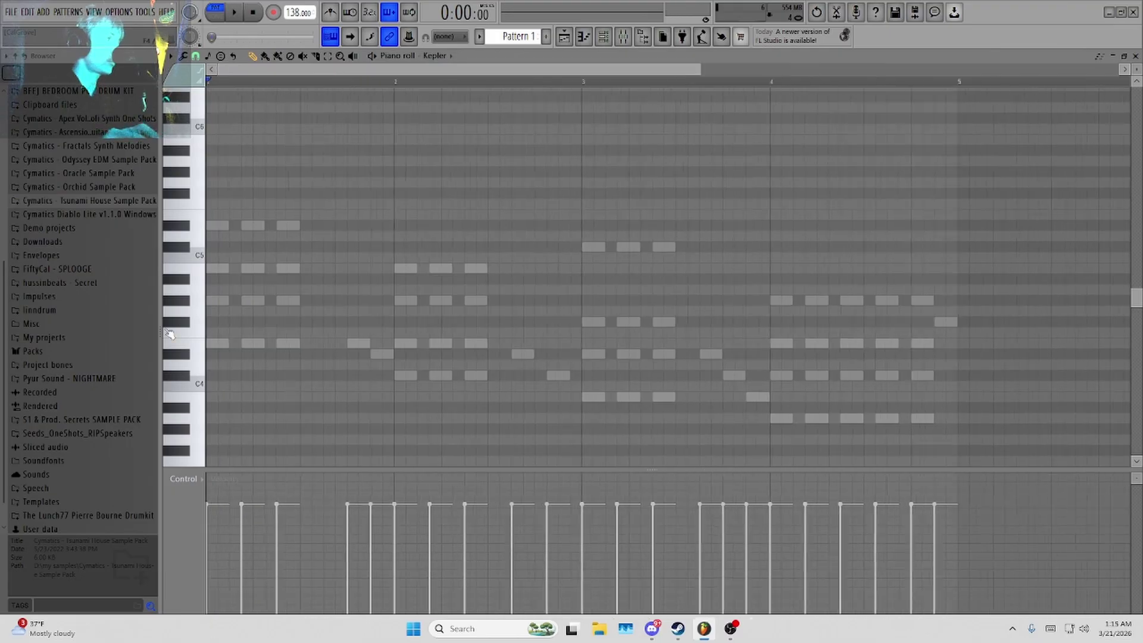
{"action": "scroll", "coordinate": [195, 295], "scroll_direction": "up", "scroll_amount": 2}
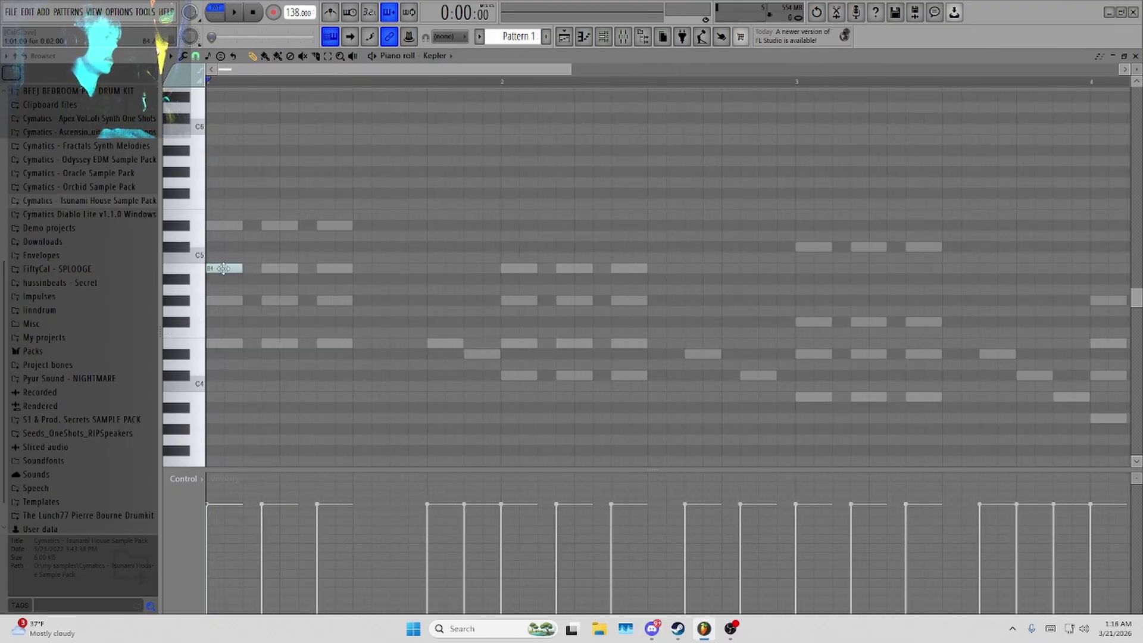
{"action": "scroll", "coordinate": [237, 280], "scroll_direction": "up", "scroll_amount": 3}
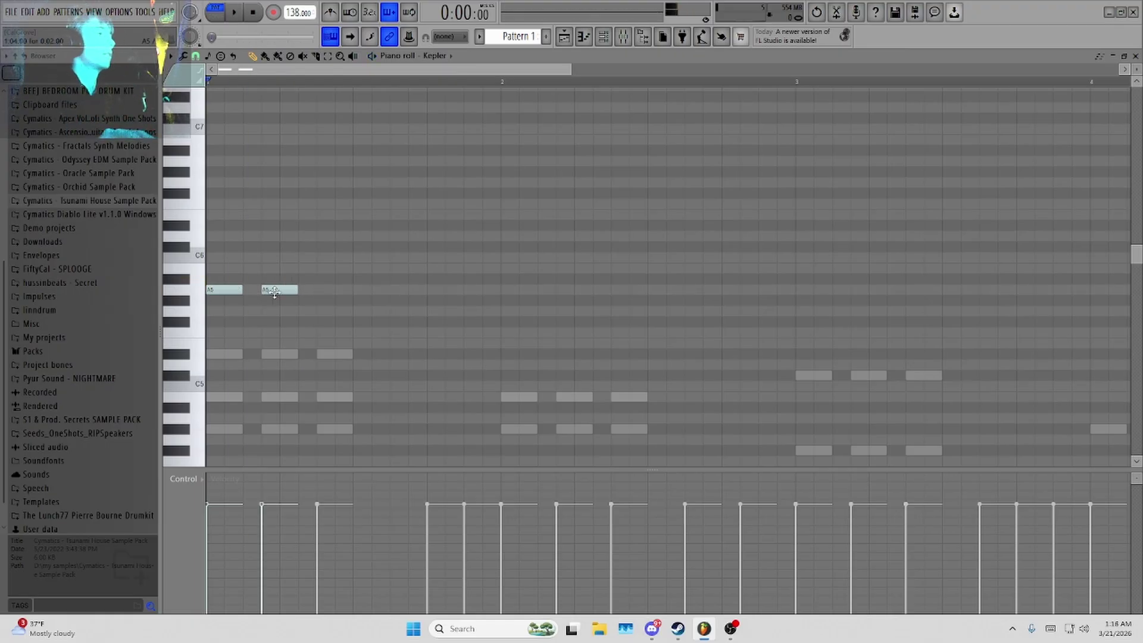
{"action": "left_click_drag", "start_coordinate": [274, 292], "coordinate": [276, 316]}
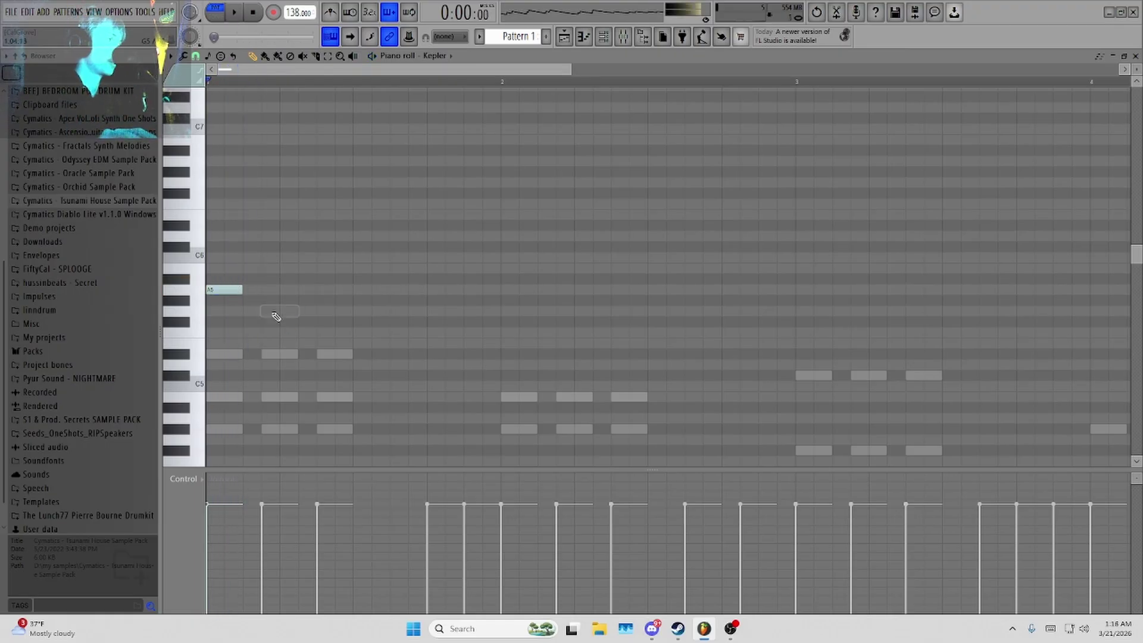
{"action": "key", "text": "space"}
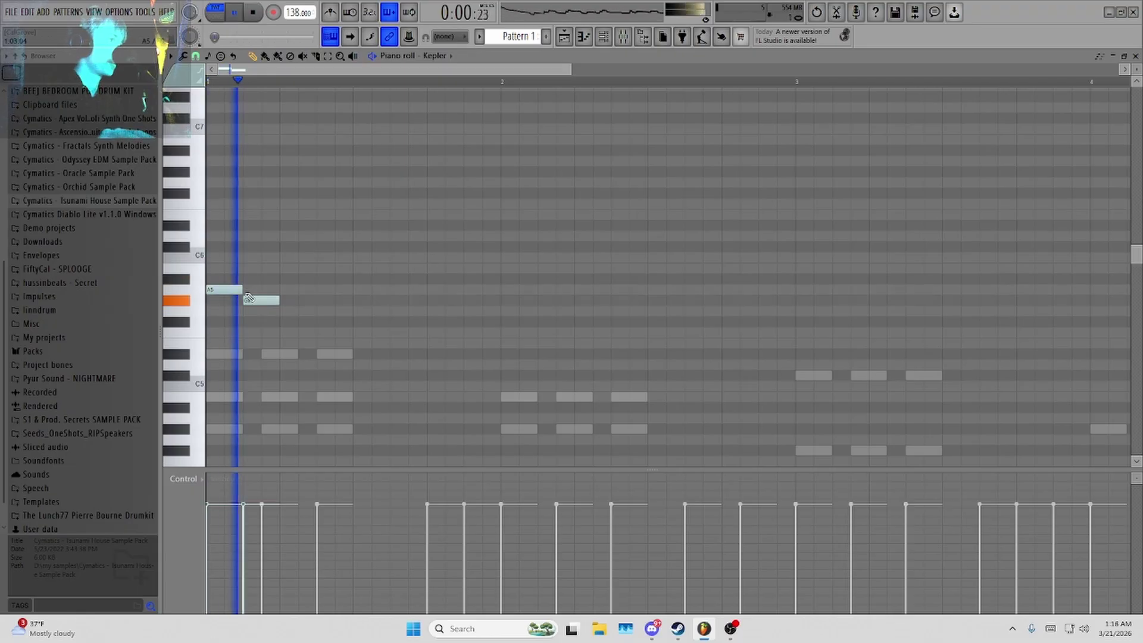
Try an E5 note right after the G#5 note, remove it, and replay the phrase.
{"action": "left_click", "coordinate": [289, 340]}
{"action": "key", "text": "space"}
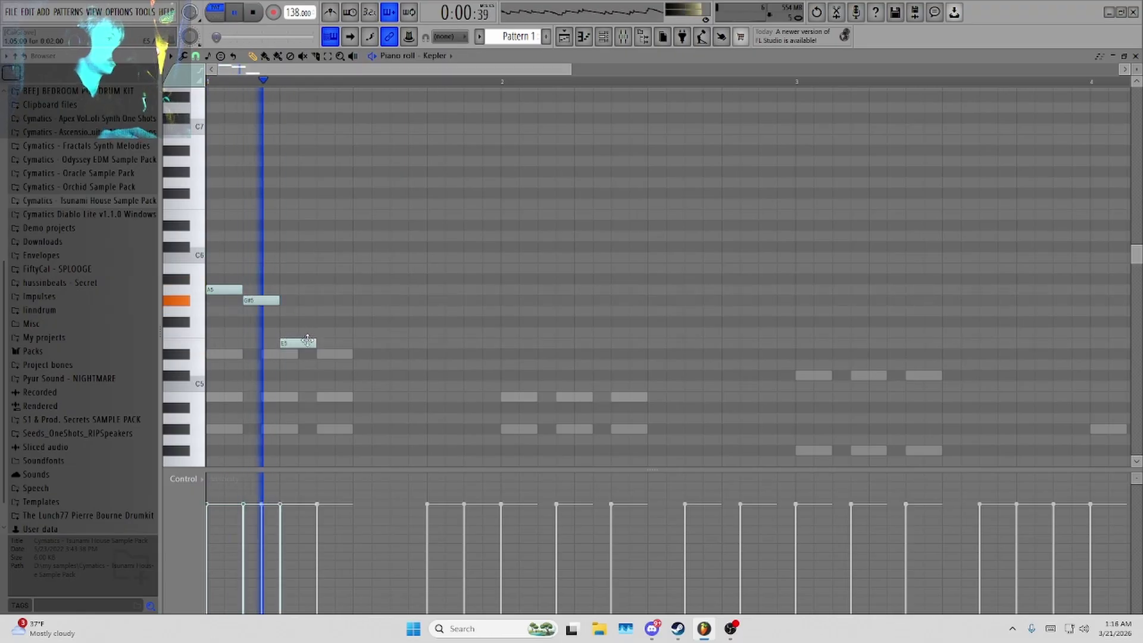
{"action": "right_click", "coordinate": [292, 341]}
{"action": "key", "text": "space"}
{"action": "key", "text": "space"}
{"action": "key", "text": "space"}
{"action": "key", "text": "space"}
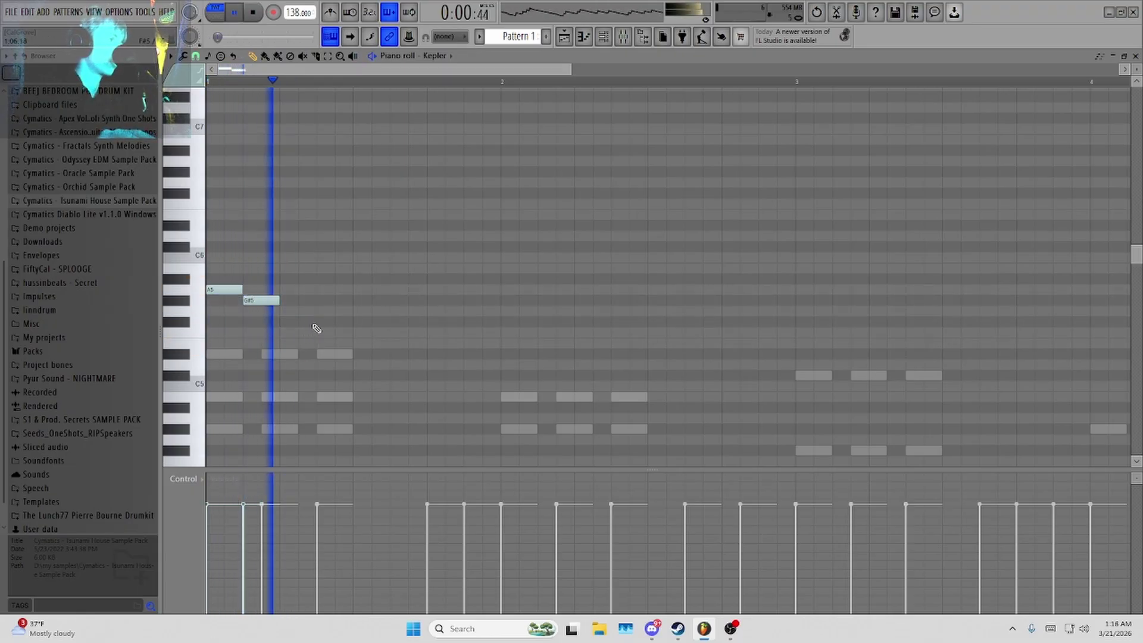
{"action": "key", "text": "space"}
Try F#5, D#5 and G5 notes after the G#5 note while auditioning the phrase.
{"action": "left_click", "coordinate": [311, 323]}
{"action": "key", "text": "space"}
{"action": "right_click", "coordinate": [327, 323]}
{"action": "key", "text": "space"}
{"action": "left_click", "coordinate": [307, 356]}
{"action": "right_click", "coordinate": [307, 355]}
{"action": "key", "text": "space"}
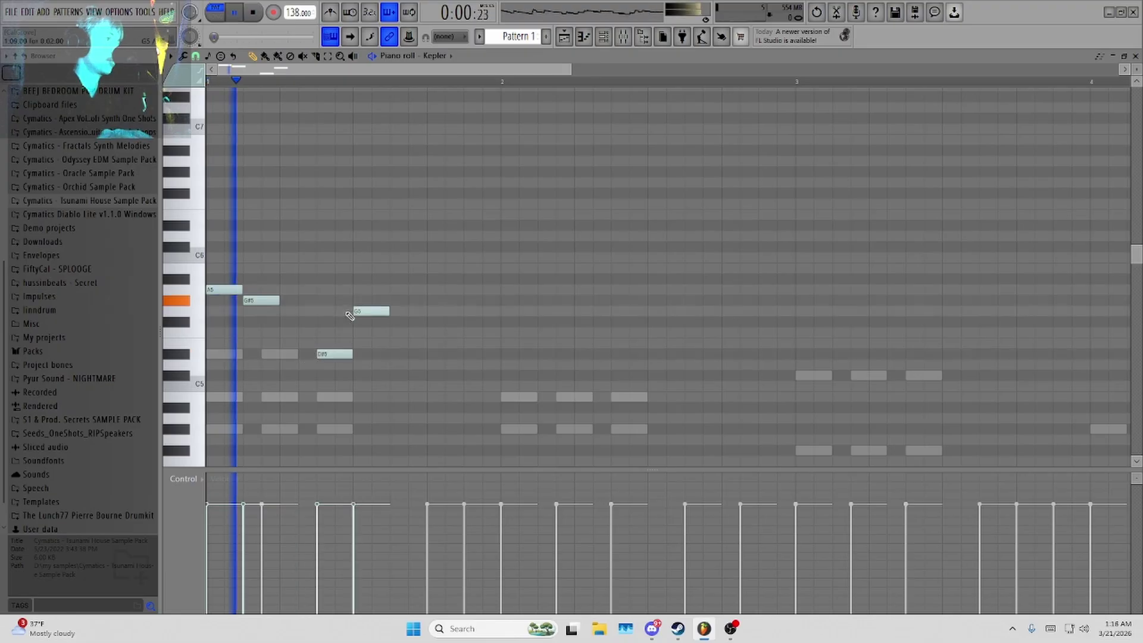
{"action": "key", "text": "space"}
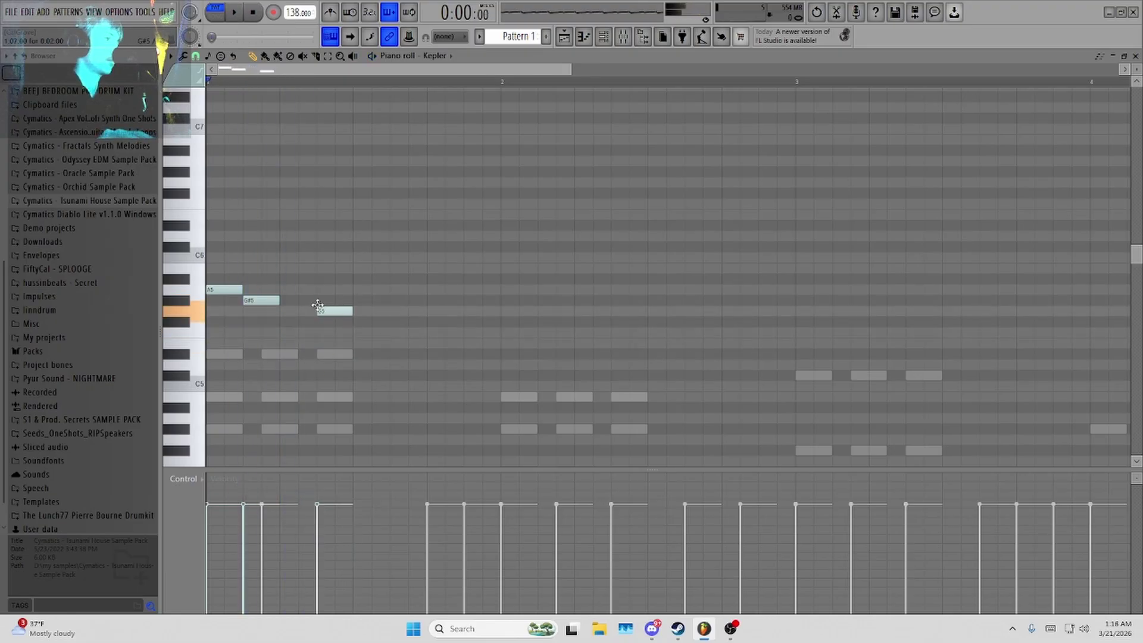
Set the note above the third ghost chord to F#5, add an E5 note just before it, and replay the phrase.
{"action": "left_click_drag", "start_coordinate": [317, 305], "coordinate": [318, 315]}
{"action": "key", "text": "space"}
{"action": "key", "text": "space"}
{"action": "left_click", "coordinate": [282, 343]}
{"action": "key", "text": "space"}
{"action": "key", "text": "space"}
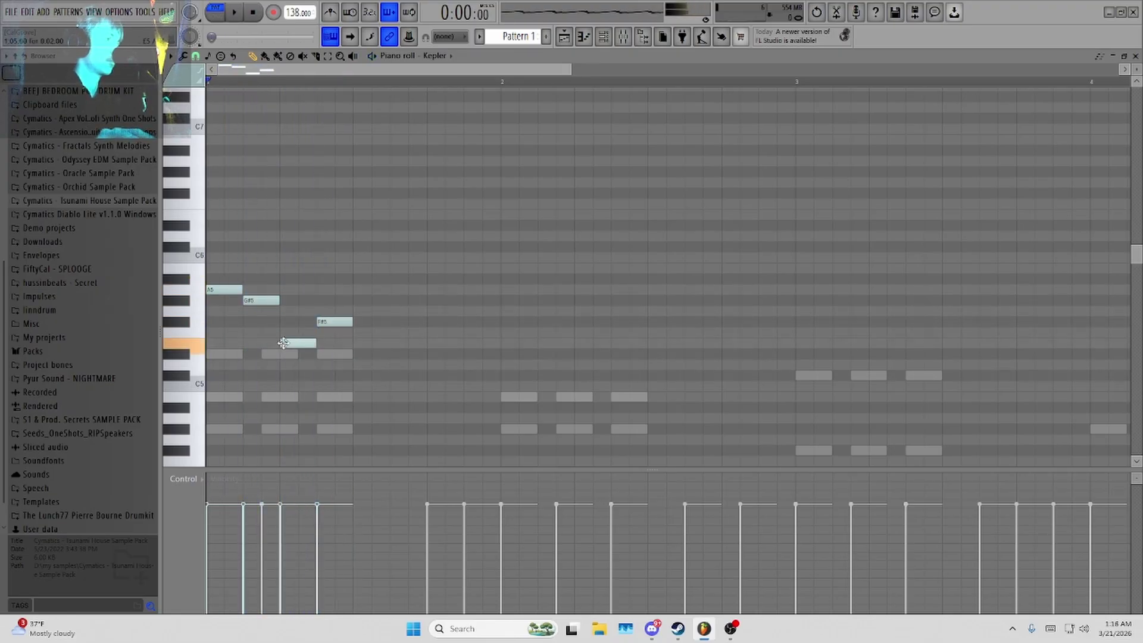
{"action": "key", "text": "space"}
{"action": "key", "text": "space"}
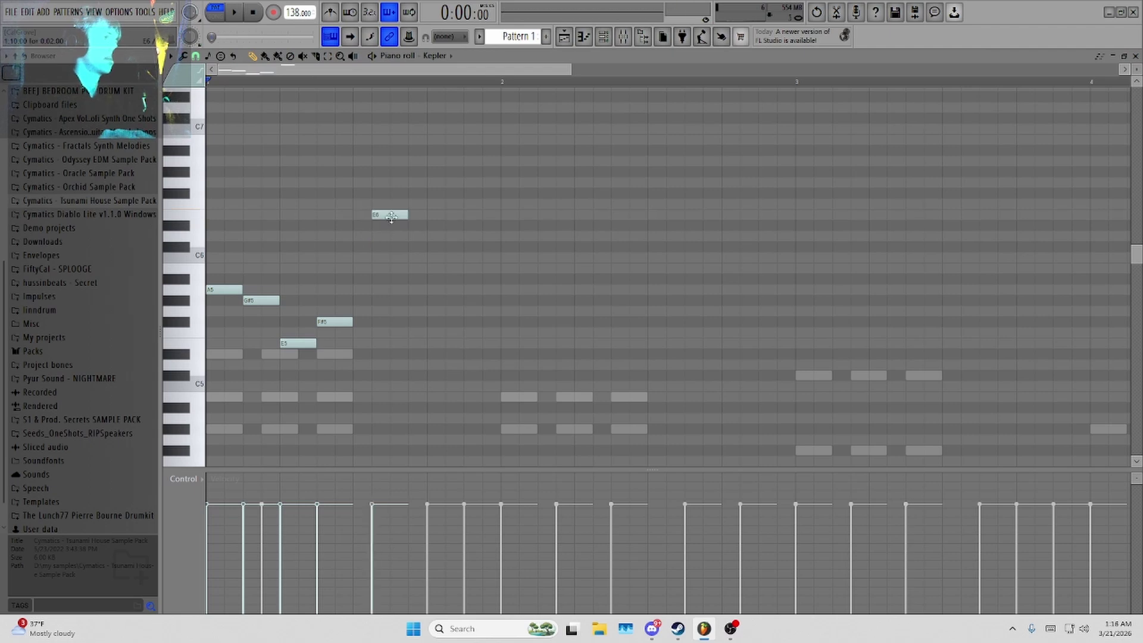
Remove the trial E6 note, add three short E6 notes on beat 4 of bar 1, and audition them.
{"action": "scroll", "coordinate": [375, 218], "scroll_direction": "up", "scroll_amount": 2}
{"action": "right_click", "coordinate": [372, 215]}
{"action": "key", "text": "space"}
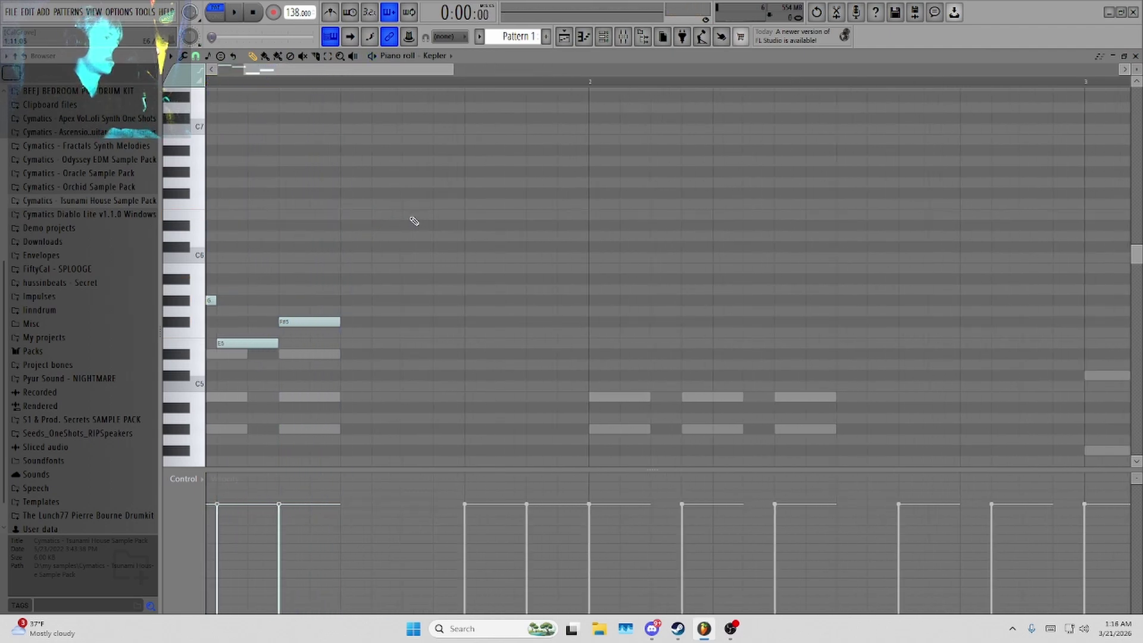
{"action": "key", "text": "space"}
{"action": "key", "text": "space"}
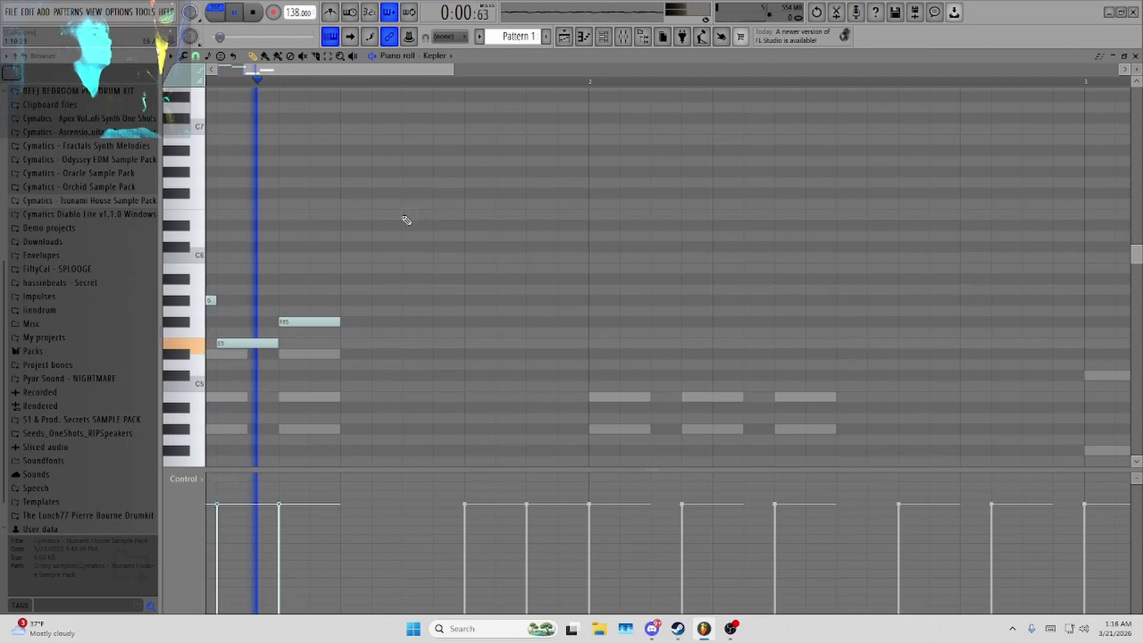
{"action": "left_click_drag", "start_coordinate": [405, 217], "coordinate": [480, 218]}
{"action": "key", "text": "space"}
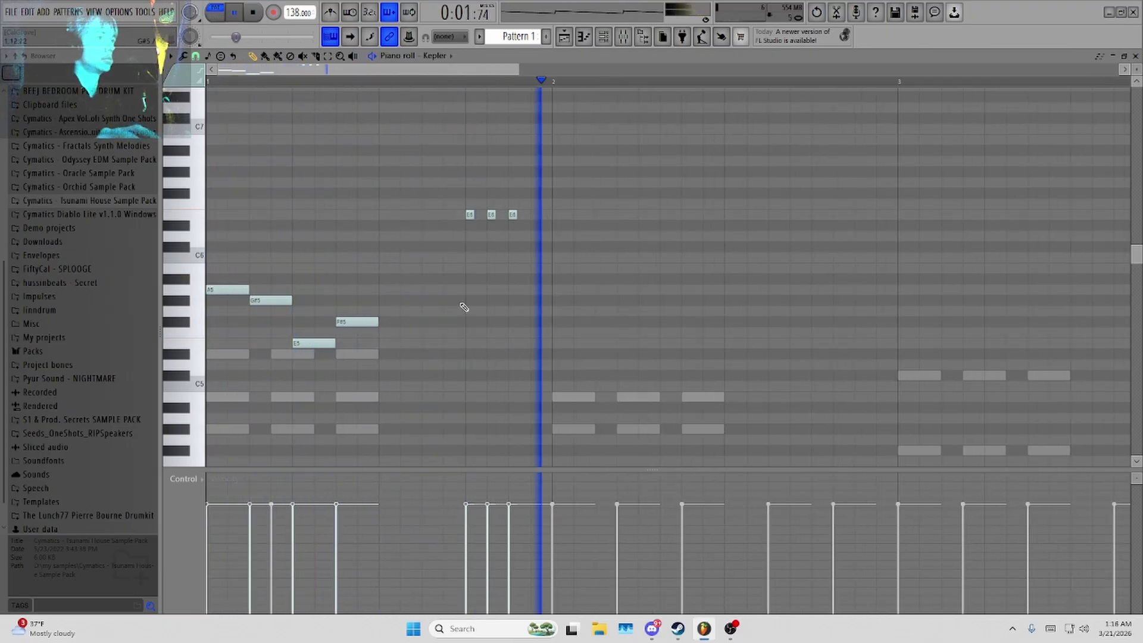
{"action": "key", "text": "space"}
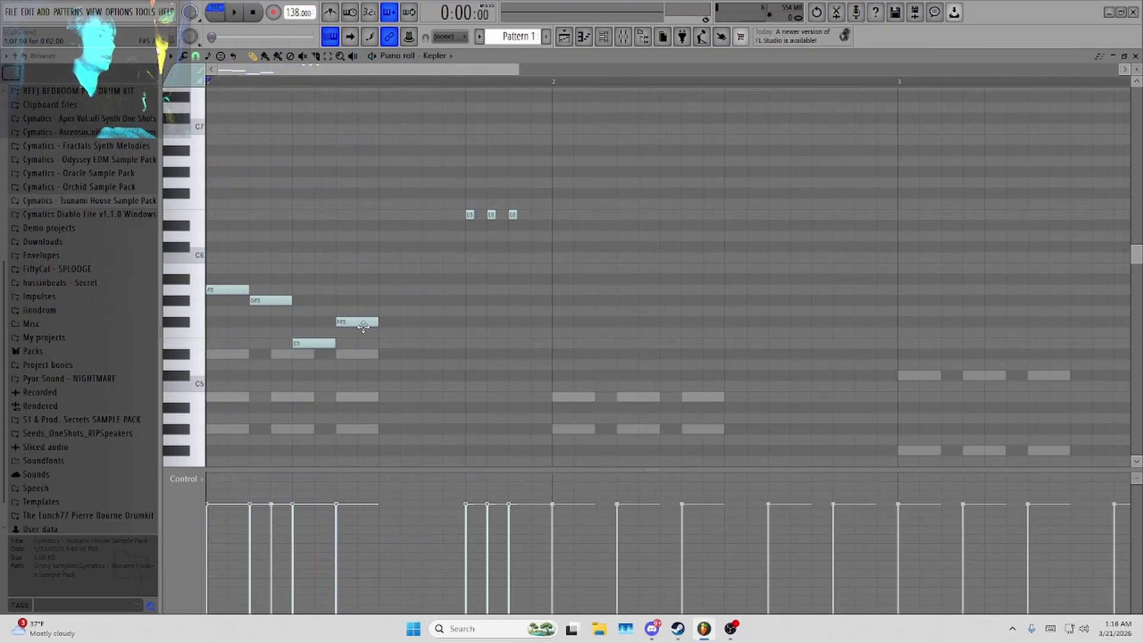
Add a short B5 note before the repeated E6 notes and a short A5 note right after the F#5, discarding a trial E6.
{"action": "left_click_drag", "start_coordinate": [393, 270], "coordinate": [436, 273]}
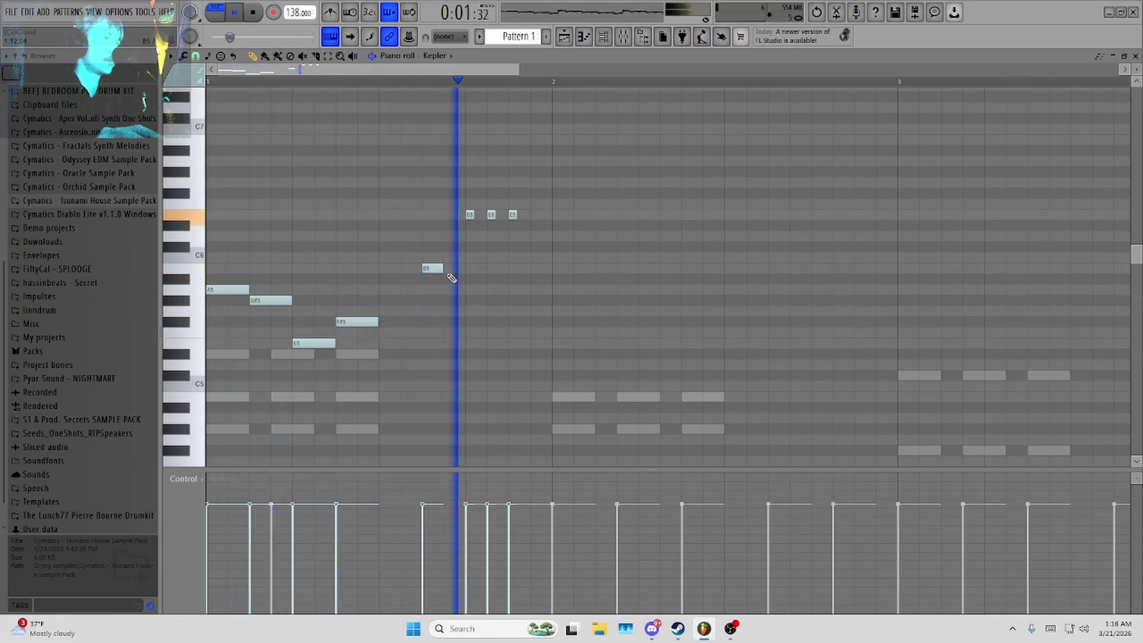
{"action": "key", "text": "space"}
{"action": "left_click_drag", "start_coordinate": [386, 206], "coordinate": [383, 214]}
{"action": "key", "text": "space"}
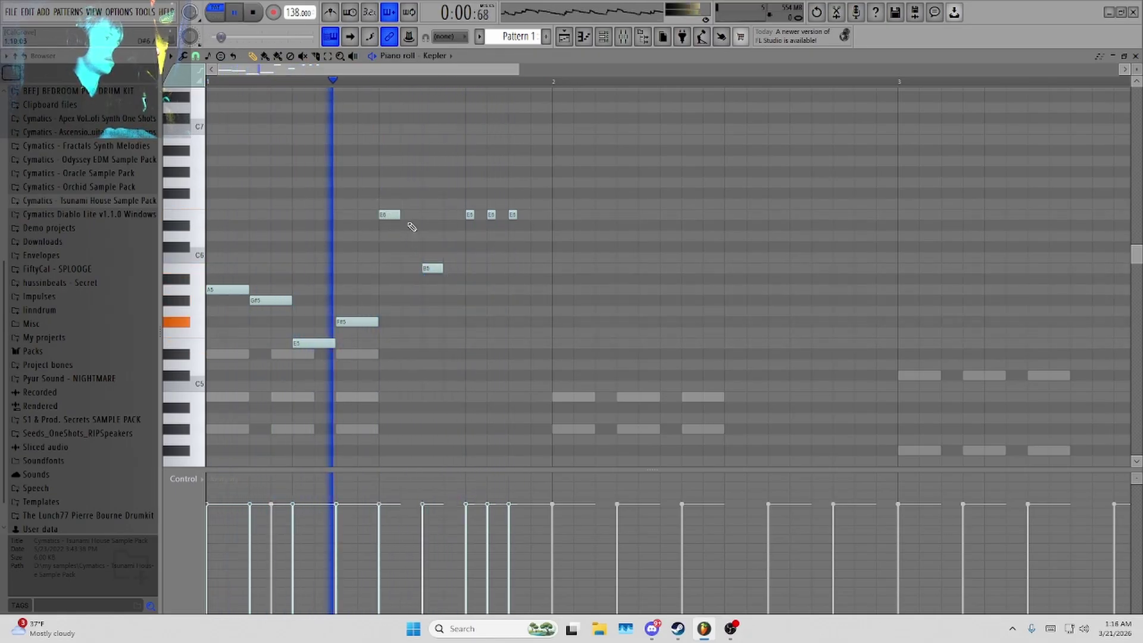
{"action": "right_click", "coordinate": [383, 213]}
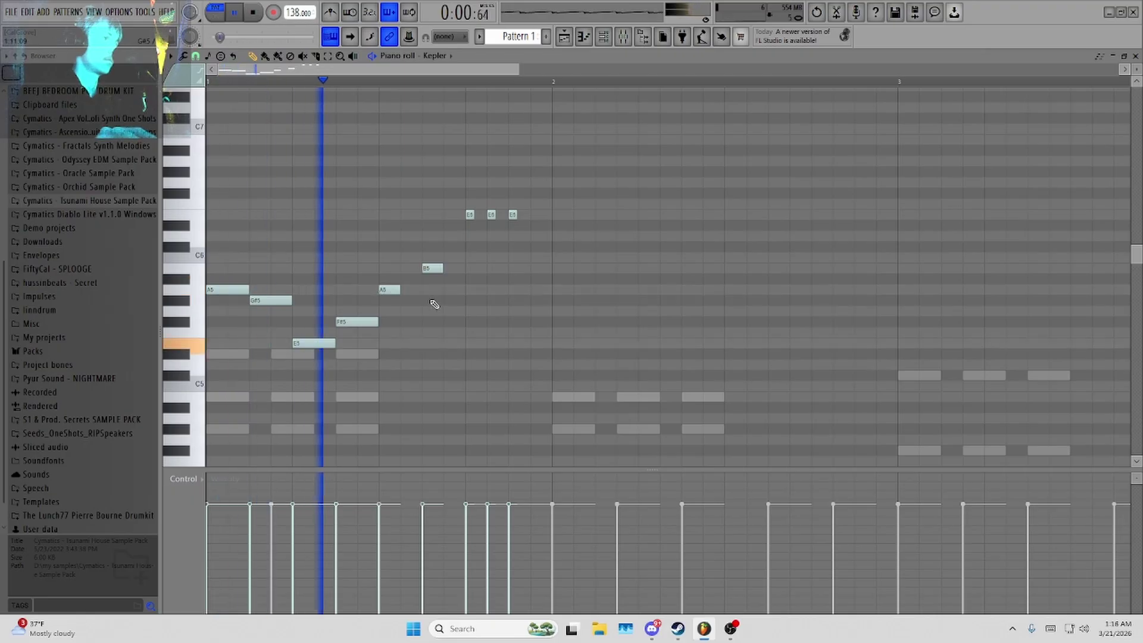
Remove the short A5 note after the F#5 in bar 1 and replay the phrase.
{"action": "key", "text": "space"}
{"action": "key", "text": "space"}
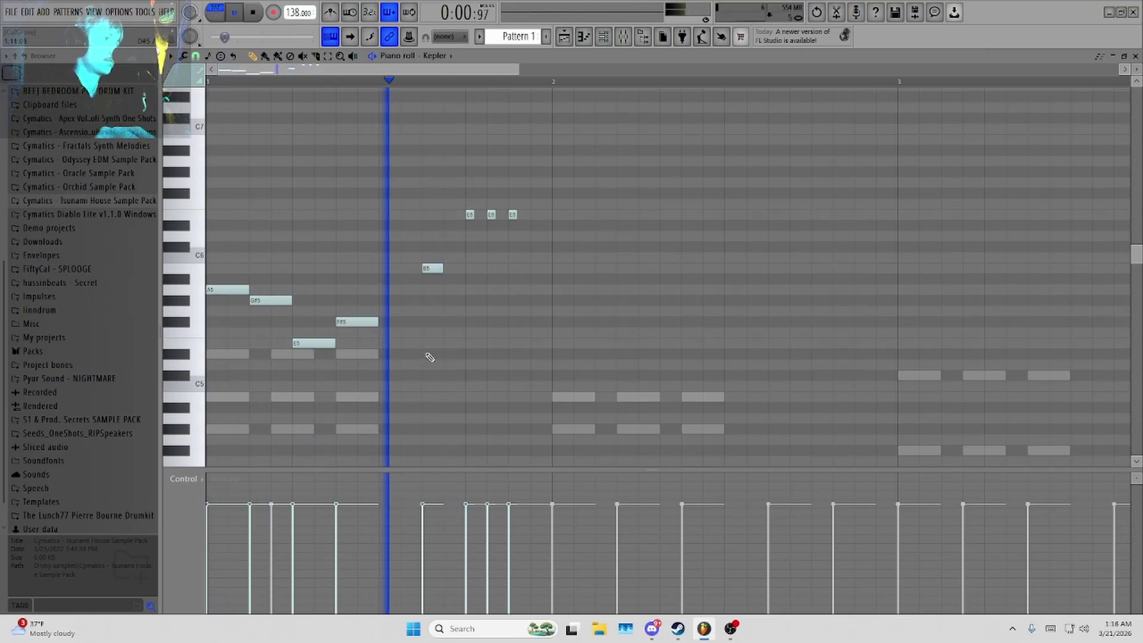
{"action": "key", "text": "space"}
{"action": "scroll", "coordinate": [516, 340], "scroll_direction": "down", "scroll_amount": 1, "text": "ctrl"}
{"action": "key", "text": "ctrl+a"}
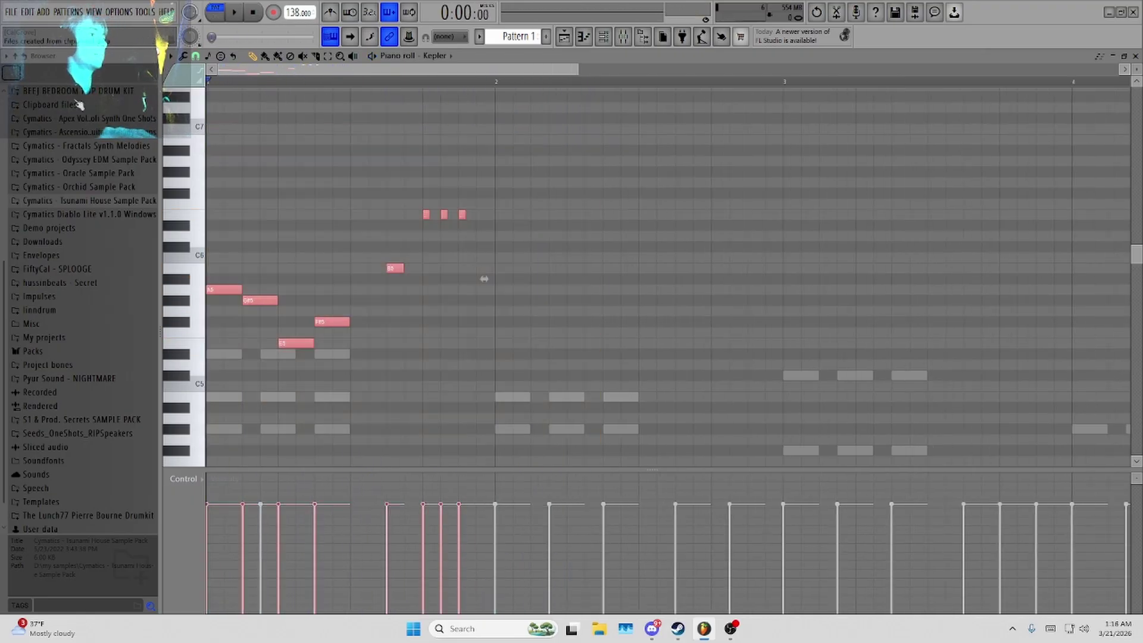
{"action": "scroll", "coordinate": [568, 281], "scroll_direction": "down", "scroll_amount": 1, "text": "ctrl"}
{"action": "left_click", "coordinate": [510, 331]}
{"action": "key", "text": "space"}
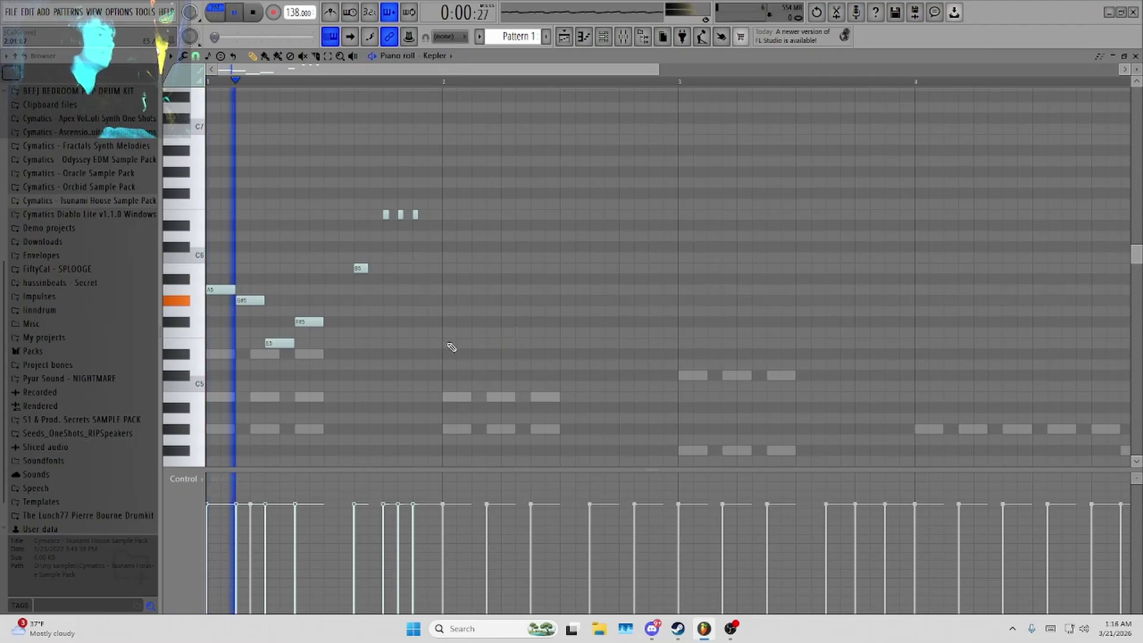
Try short A5 and G5 notes at the start of bar 2 during playback, and remove both.
{"action": "key", "text": "space"}
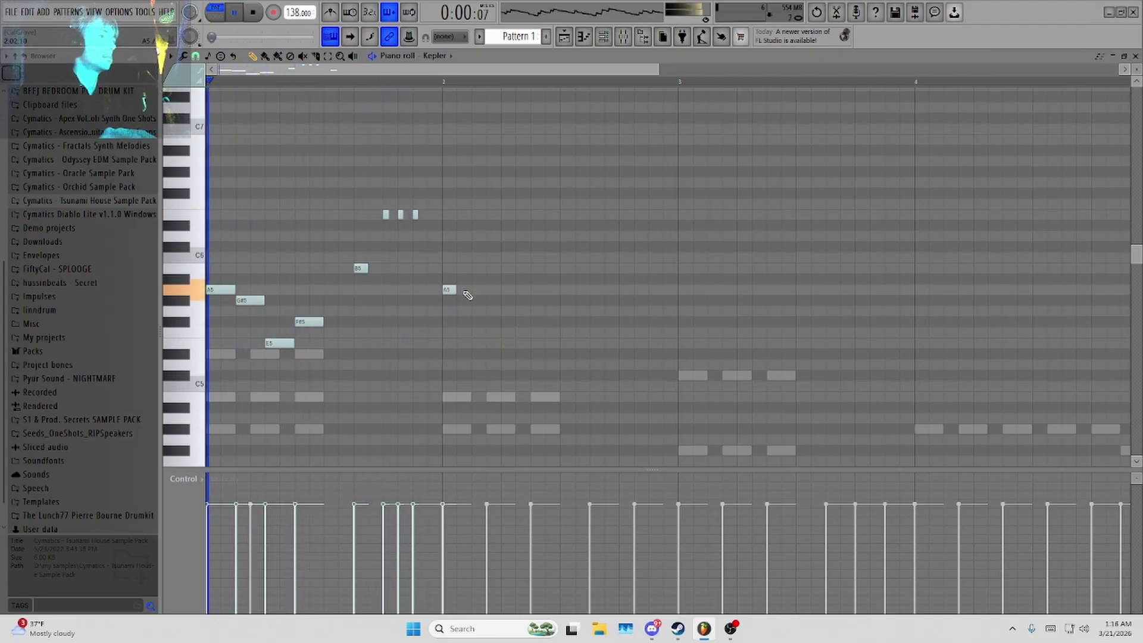
{"action": "key", "text": "space"}
{"action": "left_click", "coordinate": [477, 312]}
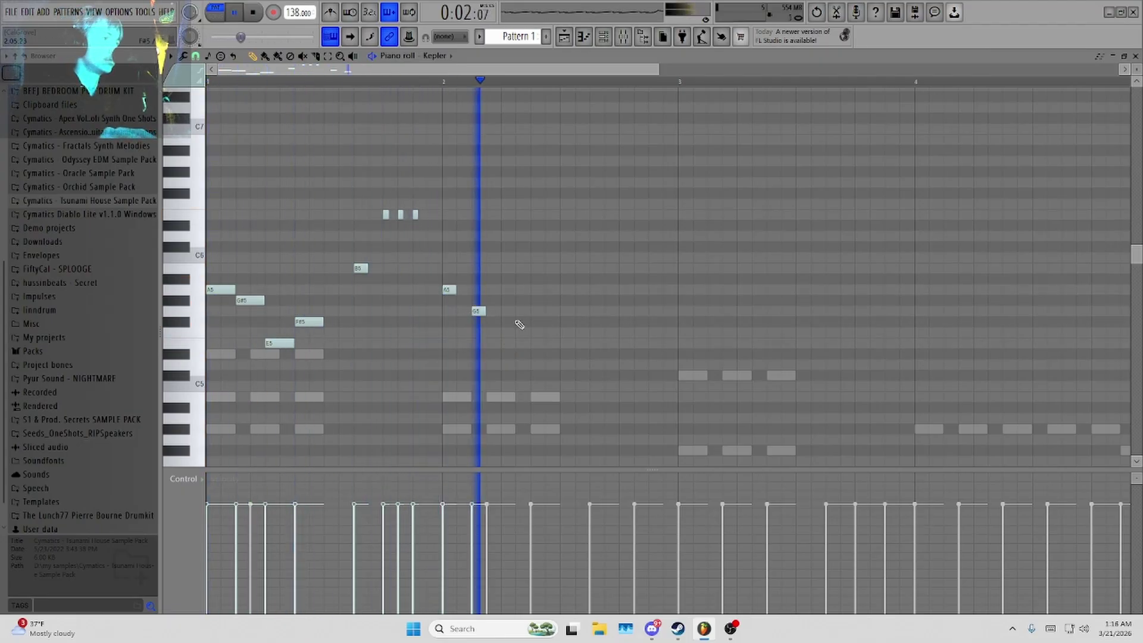
{"action": "right_click", "coordinate": [478, 311]}
{"action": "right_click", "coordinate": [449, 289]}
Place five short notes alternating F#5, E5, F#5, E5, F#5 from the start of bar 2 and audition them.
{"action": "left_click", "coordinate": [450, 322]}
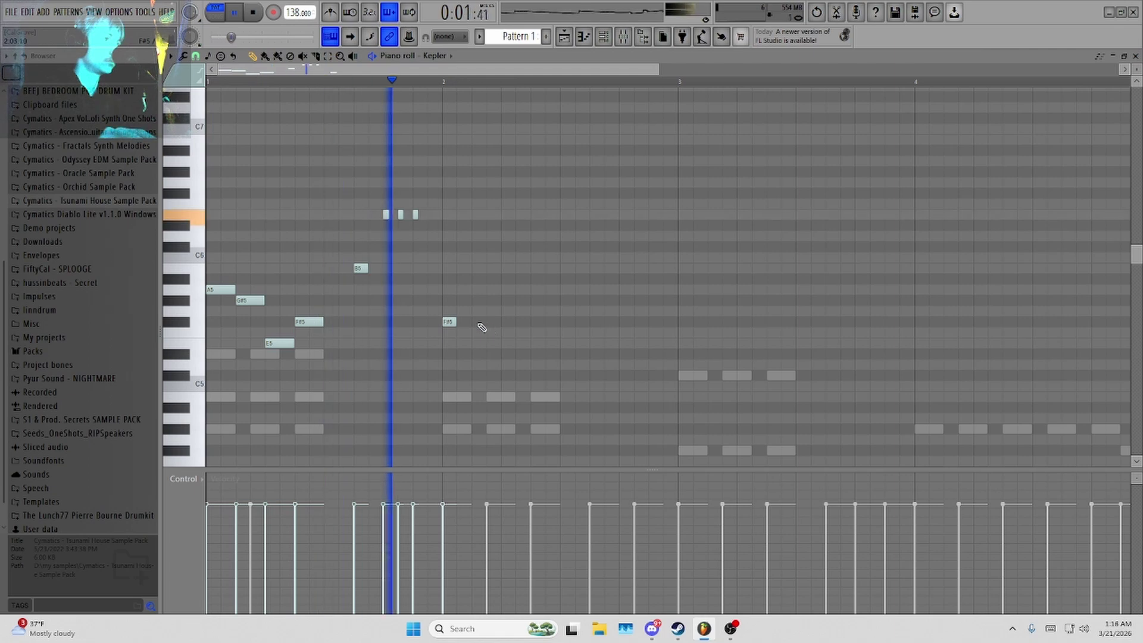
{"action": "left_click", "coordinate": [493, 322]}
{"action": "left_click", "coordinate": [479, 343]}
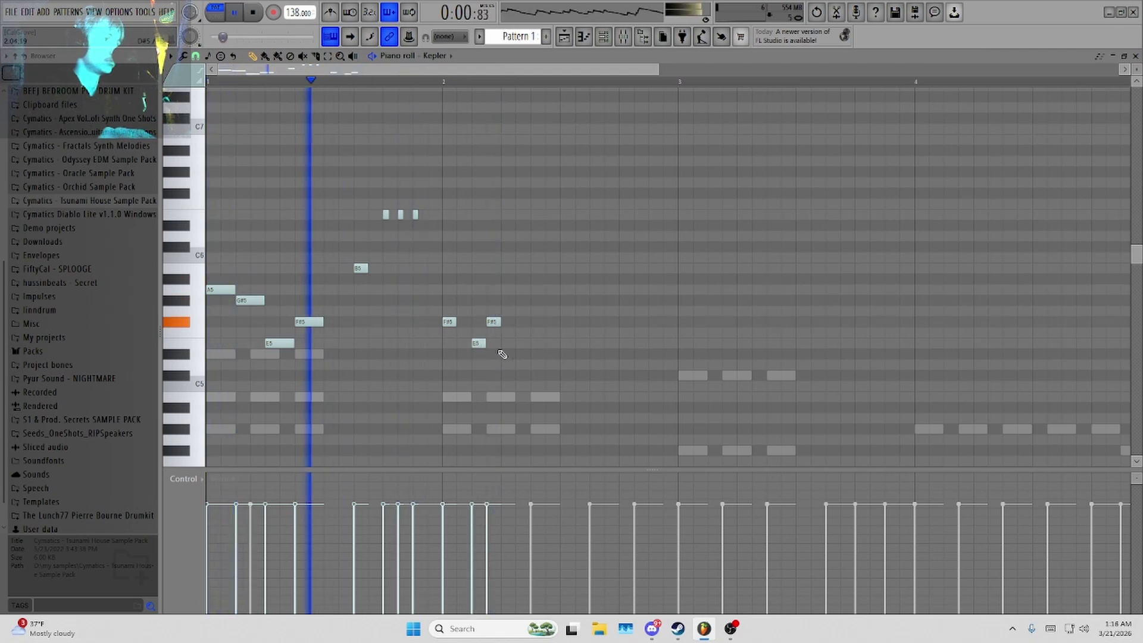
{"action": "left_click", "coordinate": [523, 343]}
{"action": "key", "text": "space"}
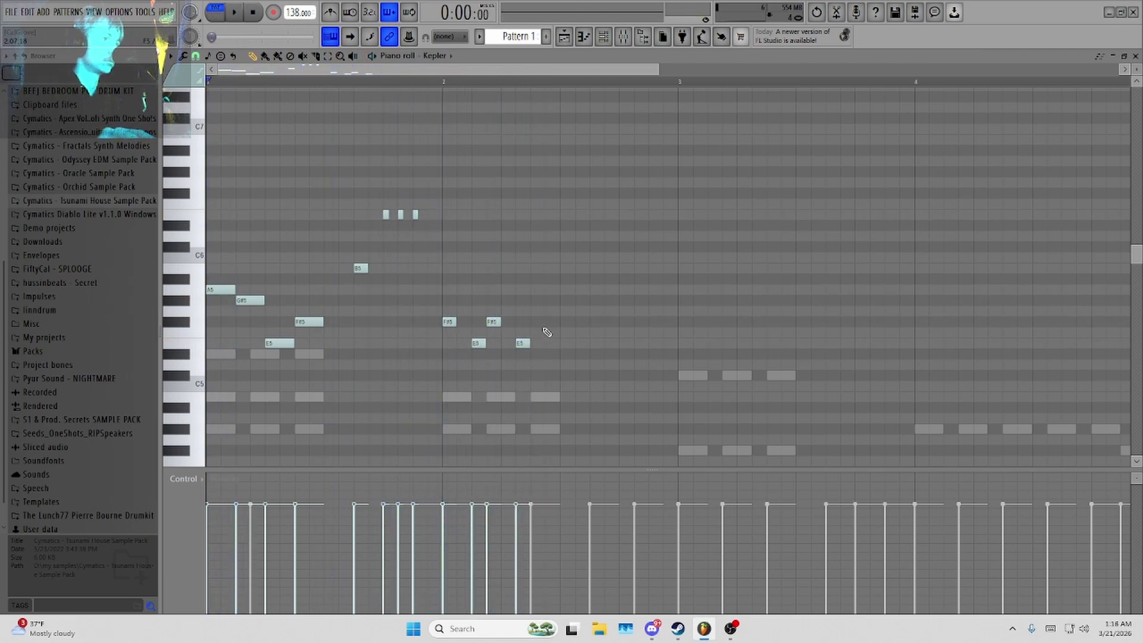
{"action": "key", "text": "space"}
{"action": "scroll", "coordinate": [563, 338], "scroll_direction": "up", "scroll_amount": 2}
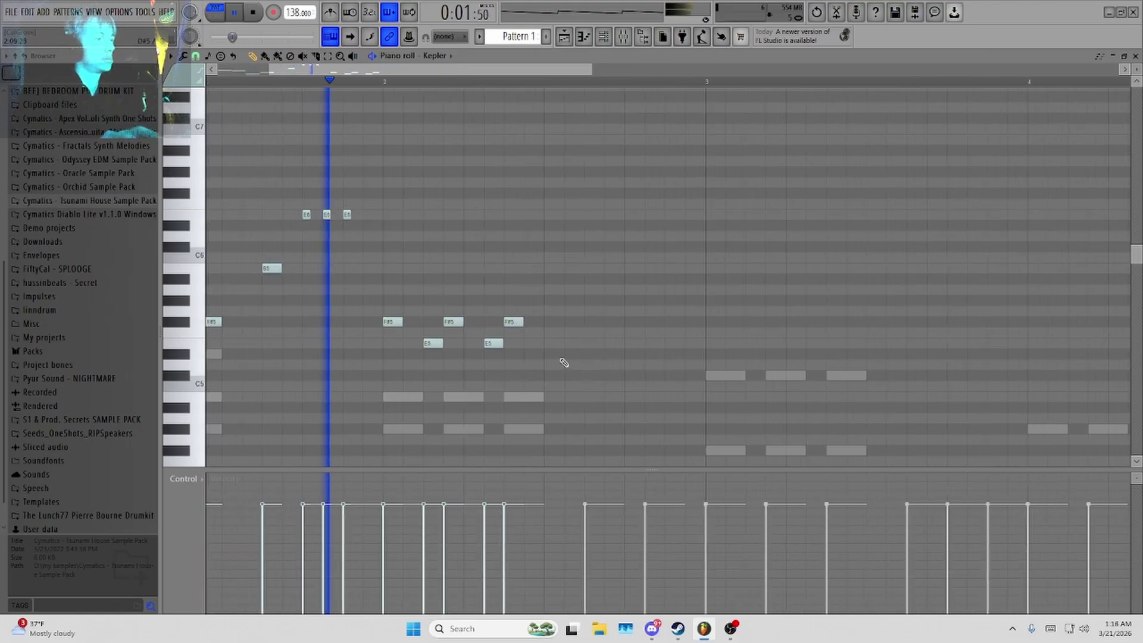
{"action": "key", "text": "space"}
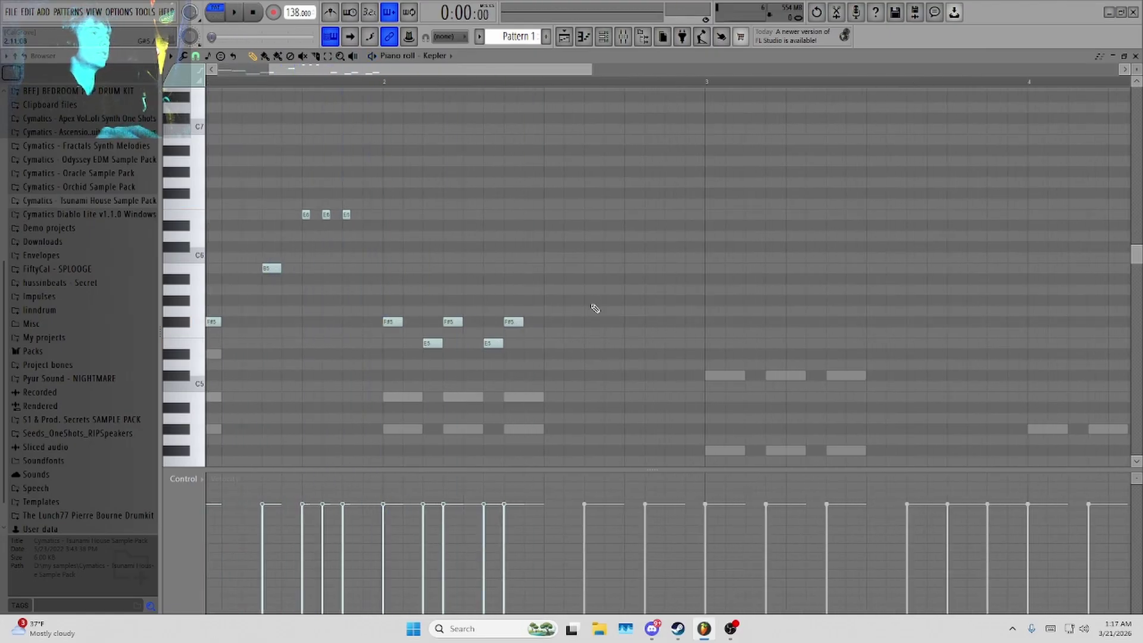
Select the three F#5 notes in bar 2 and compare the phrase with the ghost chord notes.
{"action": "scroll", "coordinate": [551, 308], "scroll_direction": "down", "scroll_amount": 2}
{"action": "left_click_drag", "start_coordinate": [557, 327], "coordinate": [413, 307]}
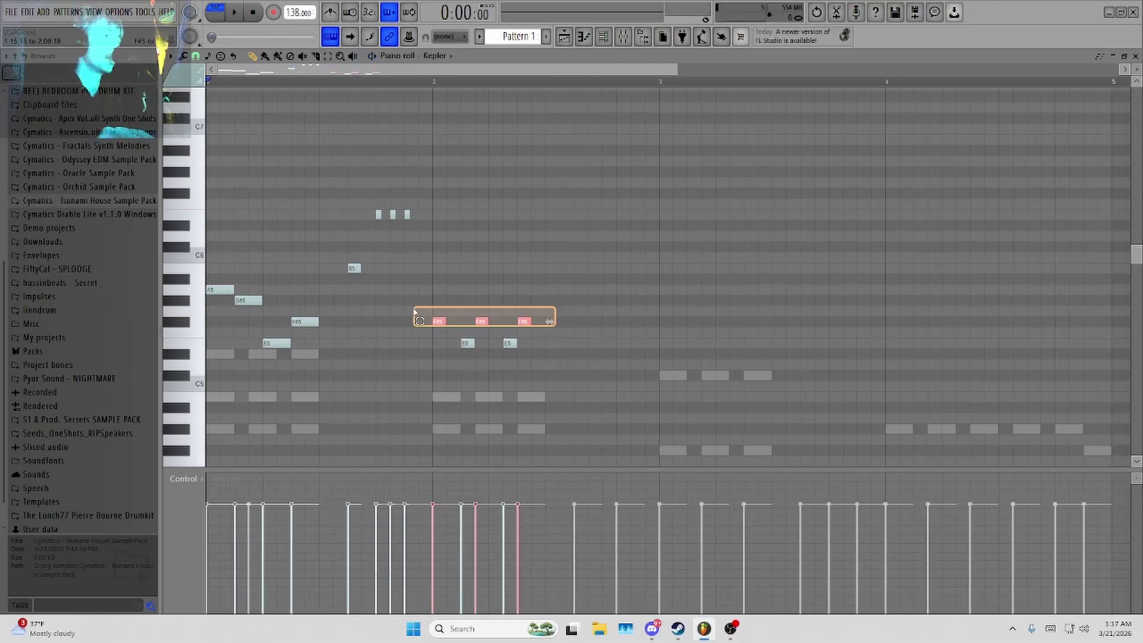
{"action": "scroll", "coordinate": [417, 234], "scroll_direction": "down", "scroll_amount": 4}
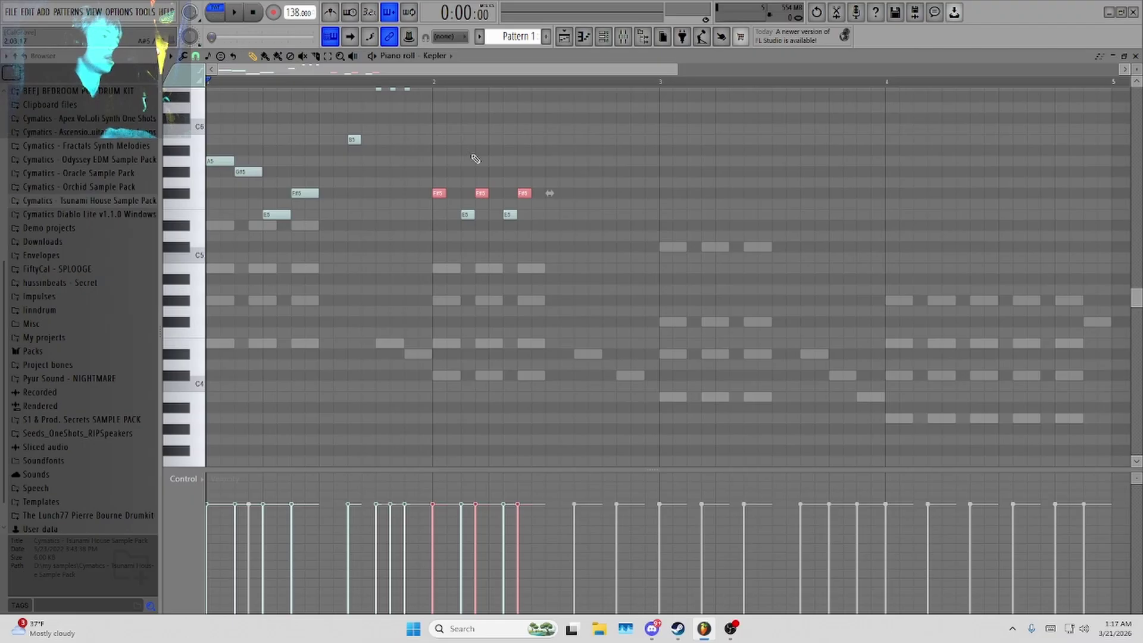
{"action": "scroll", "coordinate": [428, 210], "scroll_direction": "up", "scroll_amount": 2}
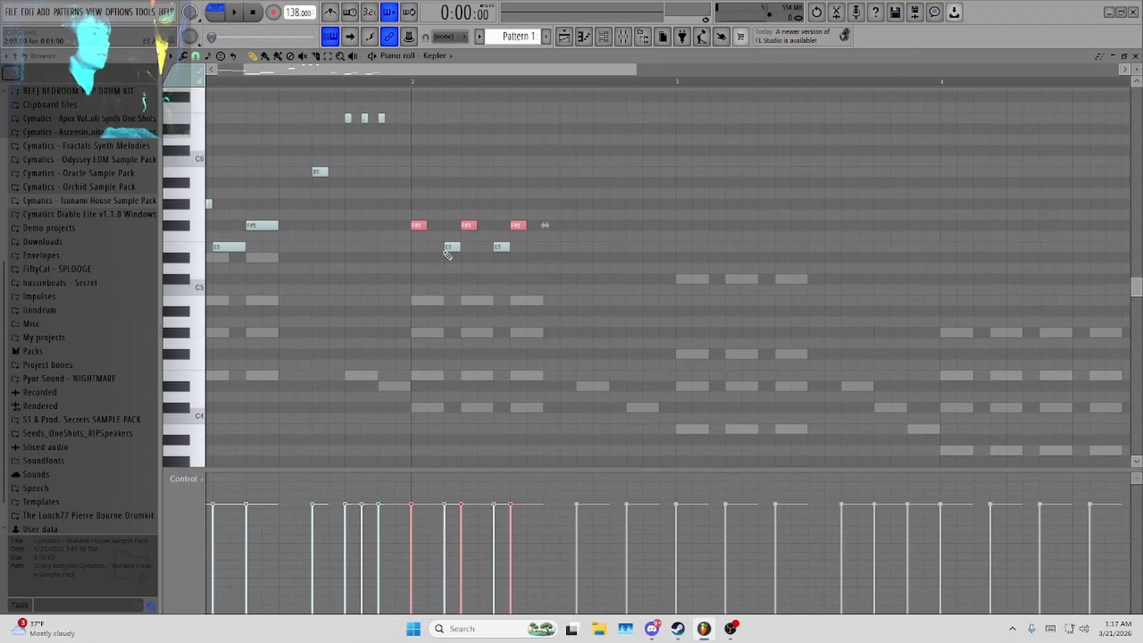
{"action": "scroll", "coordinate": [508, 321], "scroll_direction": "down", "scroll_amount": 2}
{"action": "scroll", "coordinate": [499, 324], "scroll_direction": "up", "scroll_amount": 4}
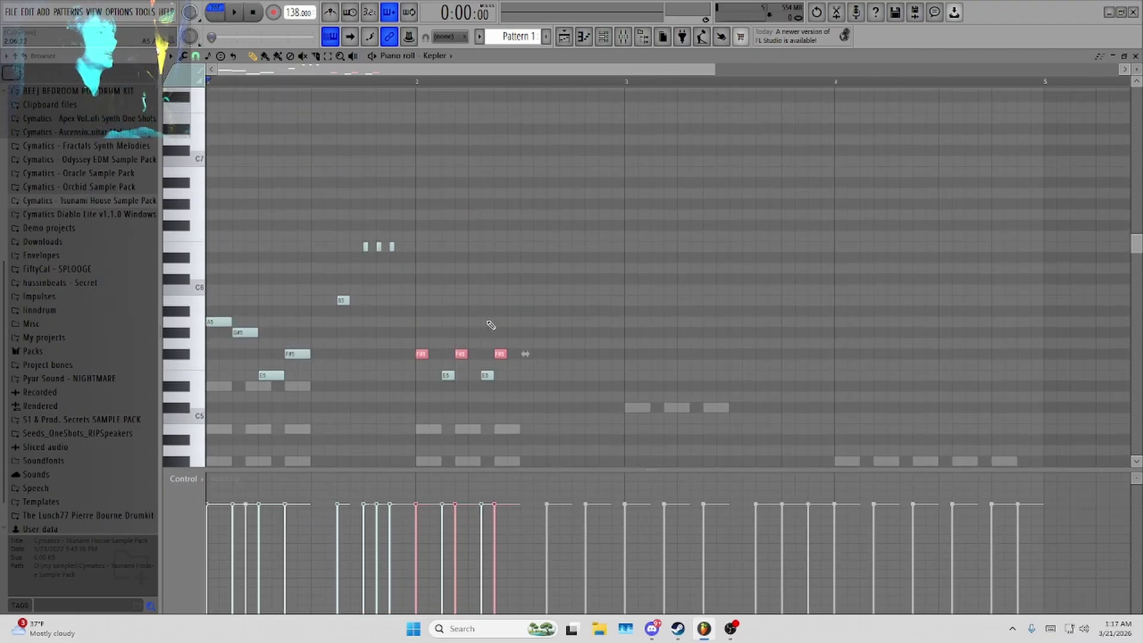
{"action": "scroll", "coordinate": [326, 383], "scroll_direction": "down", "scroll_amount": 1}
{"action": "scroll", "coordinate": [493, 122], "scroll_direction": "up", "scroll_amount": 2}
{"action": "scroll", "coordinate": [322, 66], "scroll_direction": "up", "scroll_amount": 1}
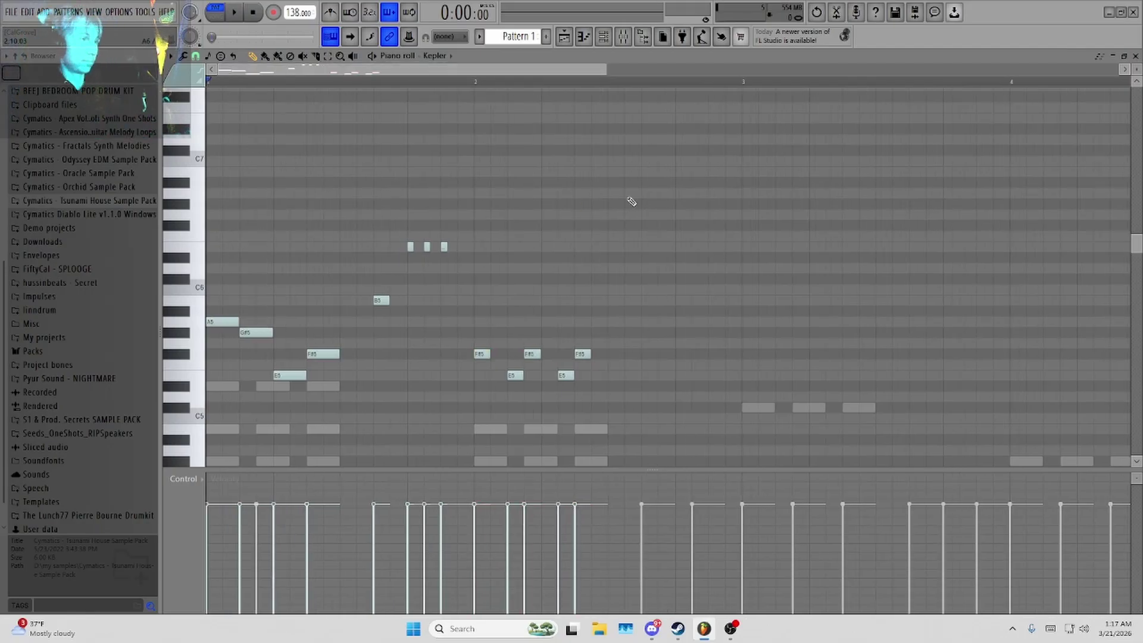
Add a short E5 note after the last F#5 in bar 2 and try a longer D5 right after it during playback.
{"action": "key", "text": "space"}
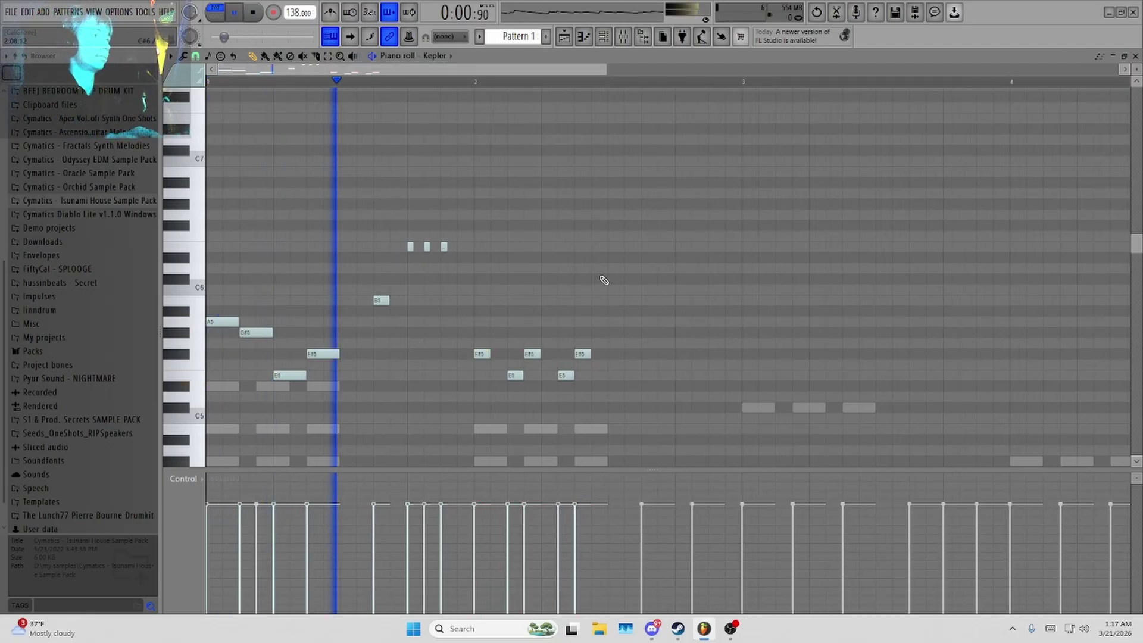
{"action": "left_click", "coordinate": [620, 375]}
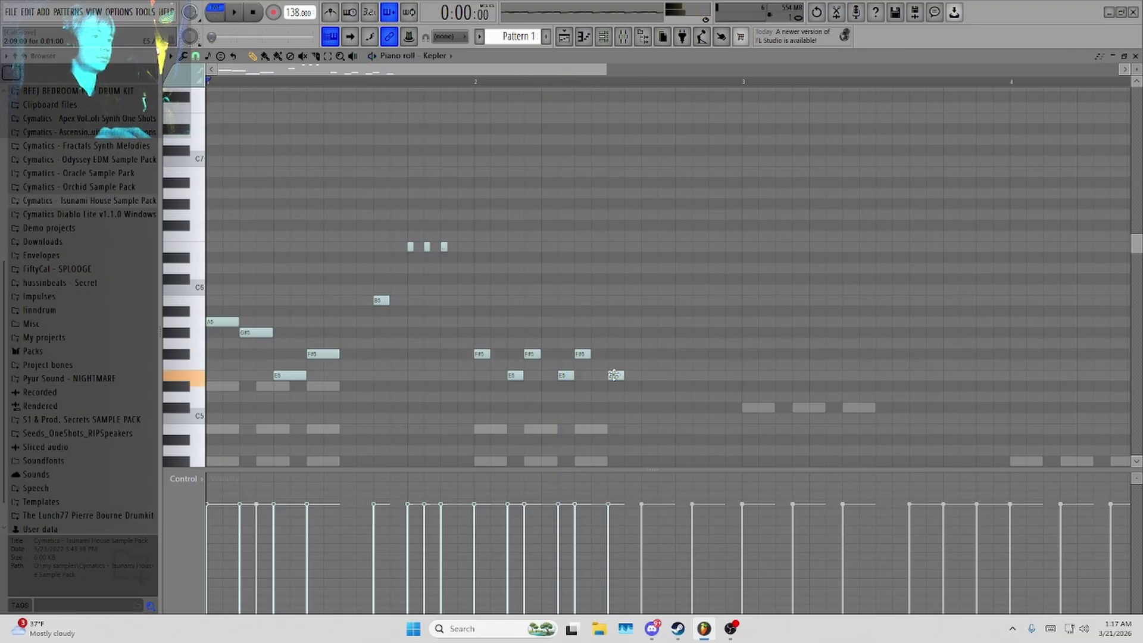
{"action": "left_click", "coordinate": [633, 398]}
{"action": "left_click_drag", "start_coordinate": [646, 400], "coordinate": [675, 398]}
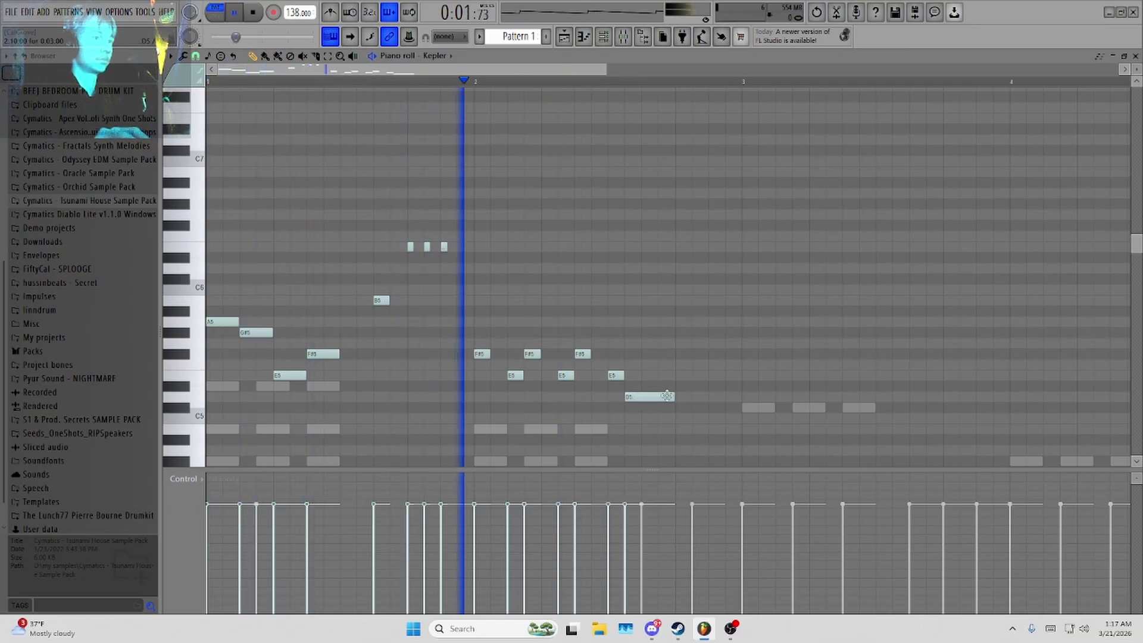
{"action": "key", "text": "space"}
Replace the trial D5 with a D#5 note, lengthen the E5 before it to meet it, and audition the change.
{"action": "scroll", "coordinate": [650, 329], "scroll_direction": "down", "scroll_amount": 3}
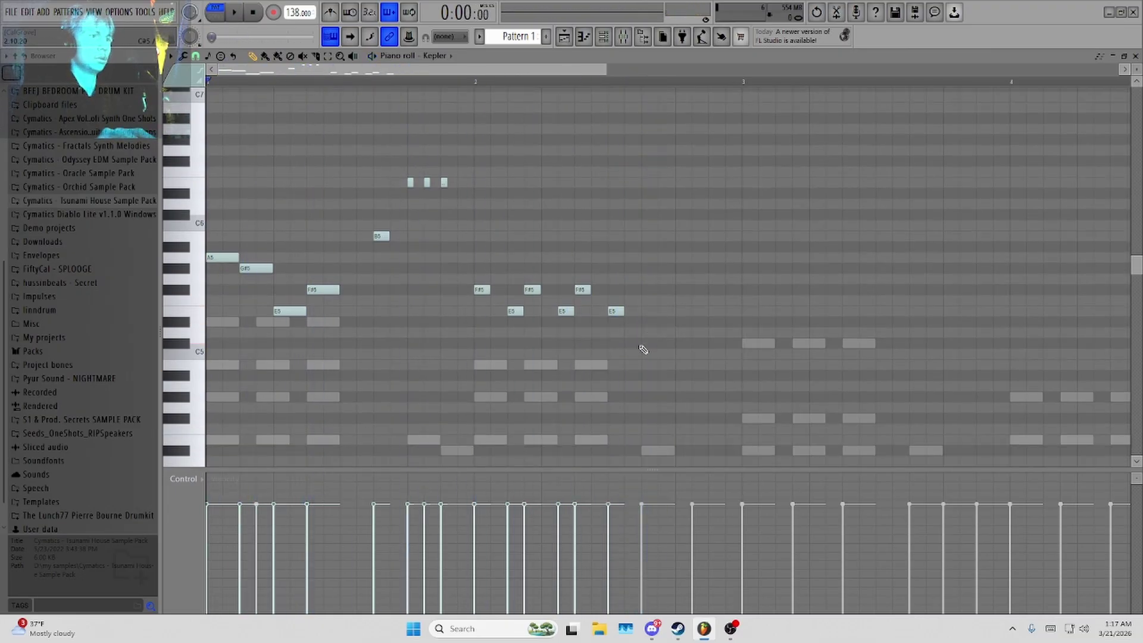
{"action": "key", "text": "space"}
{"action": "right_click", "coordinate": [667, 344]}
{"action": "left_click", "coordinate": [634, 323]}
{"action": "left_click_drag", "start_coordinate": [675, 323], "coordinate": [638, 312]}
{"action": "key", "text": "space"}
{"action": "key", "text": "space"}
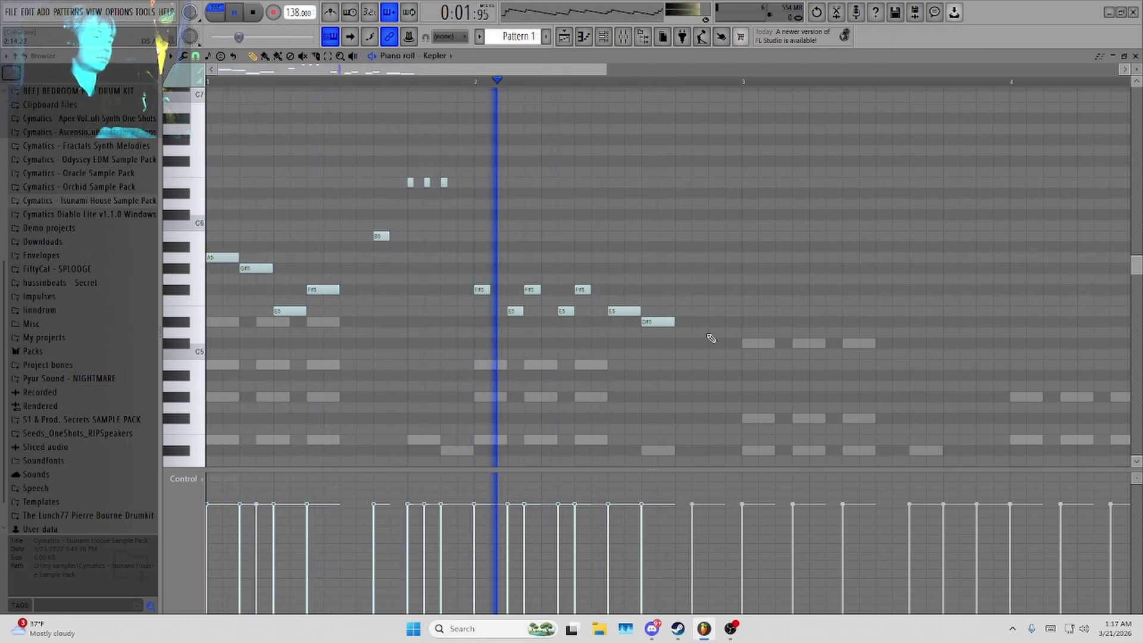
{"action": "key", "text": "space"}
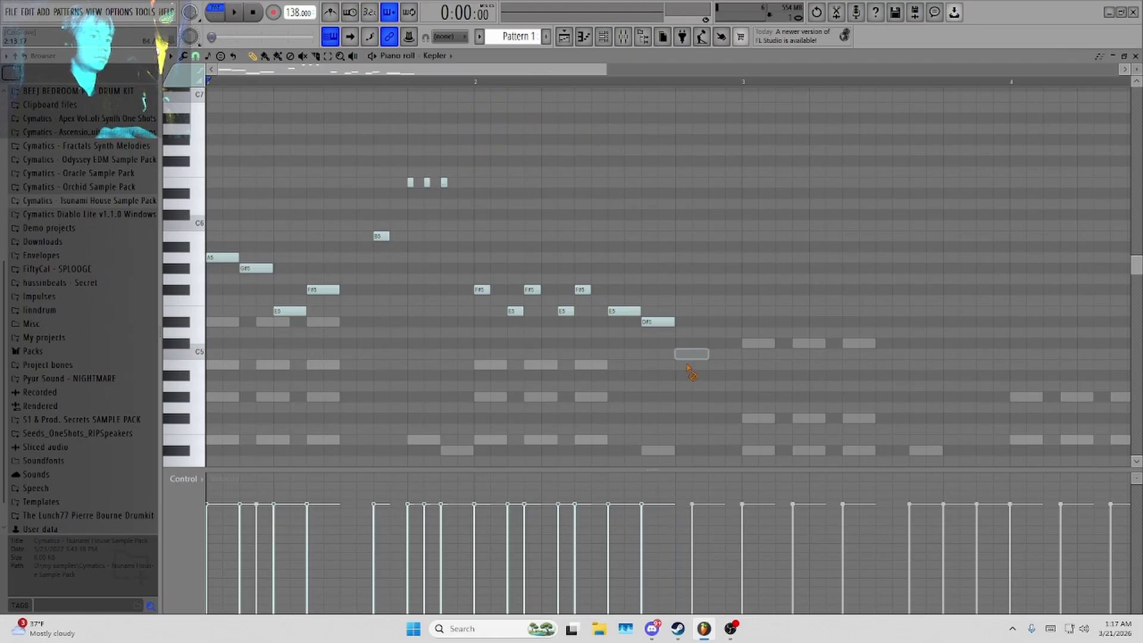
Add two short B4 notes after the D#5 at the end of bar 2 and replay the phrase.
{"action": "key", "text": "space"}
{"action": "left_click", "coordinate": [683, 364]}
{"action": "left_click", "coordinate": [715, 364]}
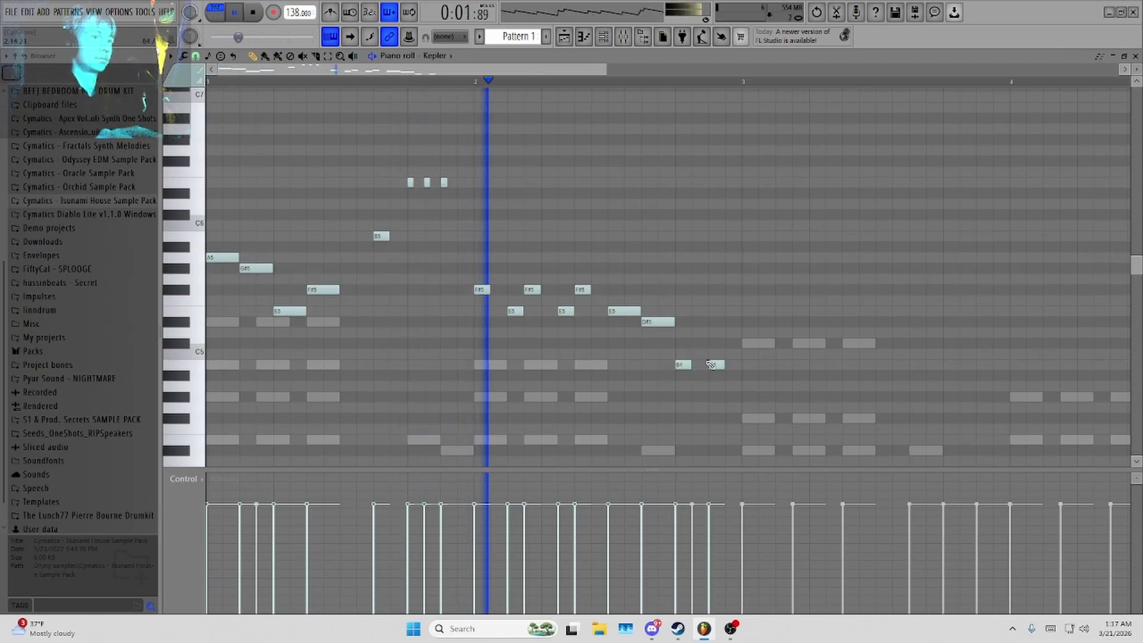
{"action": "scroll", "coordinate": [711, 364], "scroll_direction": "down", "scroll_amount": 1}
{"action": "key", "text": "space"}
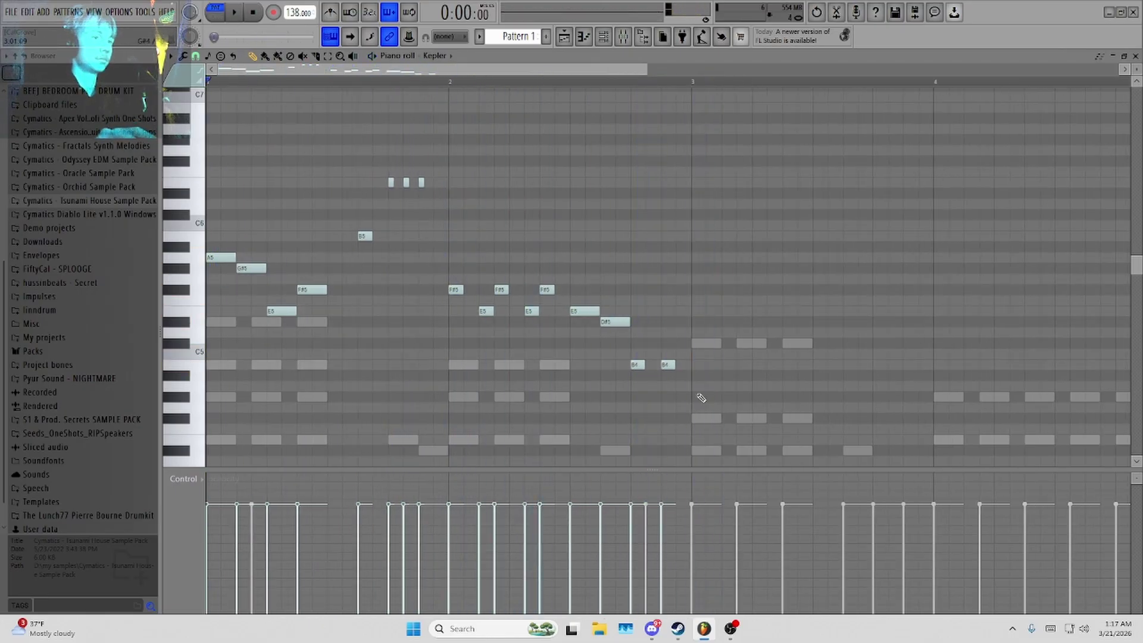
{"action": "key", "text": "space"}
Duplicate the two-bar Kepler melody into bars 3 and 4, aligned to the start of bar 3.
{"action": "scroll", "coordinate": [651, 362], "scroll_direction": "down", "scroll_amount": 1}
{"action": "left_click_drag", "start_coordinate": [689, 421], "coordinate": [205, 176]}
{"action": "key", "text": "space"}
{"action": "scroll", "coordinate": [539, 245], "scroll_direction": "down", "scroll_amount": 2}
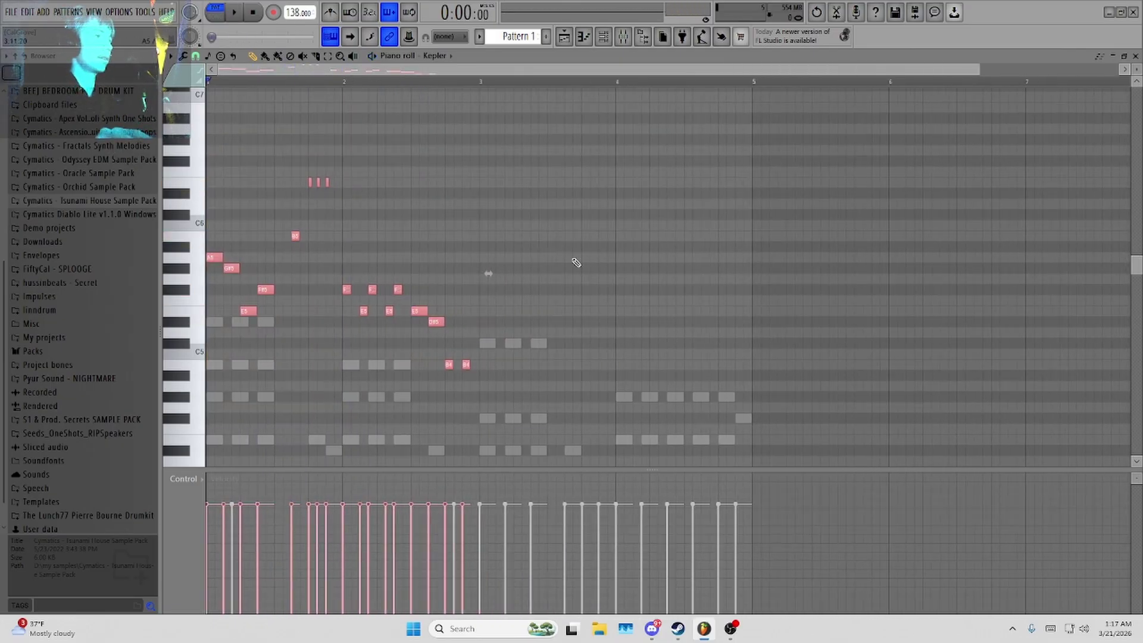
{"action": "key", "text": "ctrl+b"}
{"action": "left_click_drag", "start_coordinate": [471, 256], "coordinate": [480, 256]}
{"action": "left_click", "coordinate": [476, 381]}
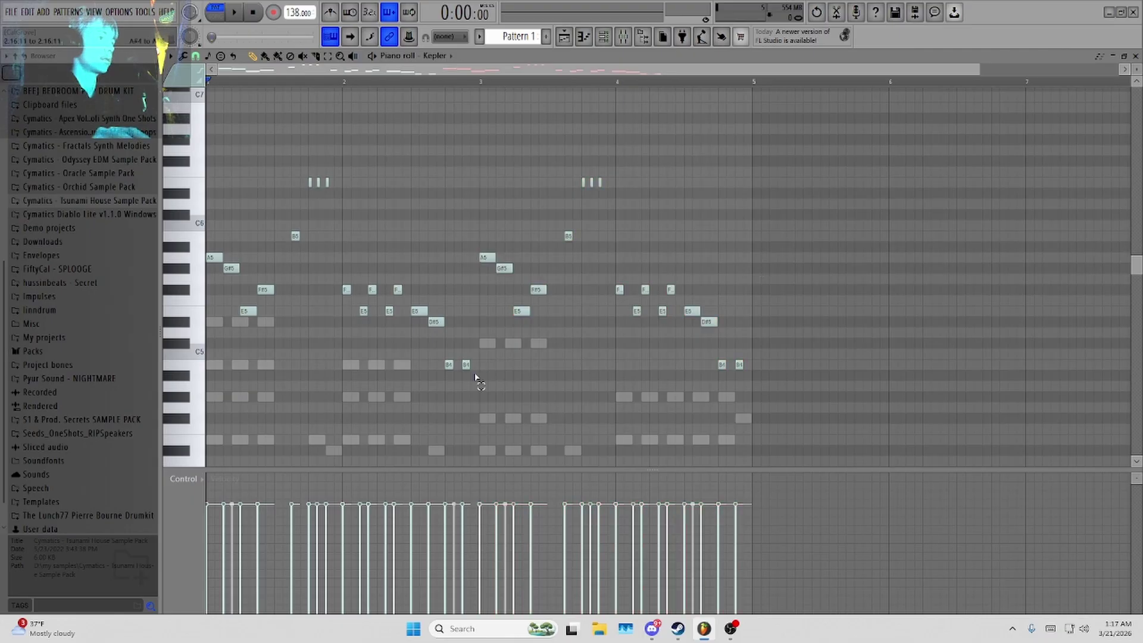
{"action": "left_click_drag", "start_coordinate": [480, 376], "coordinate": [211, 281]}
{"action": "left_click", "coordinate": [499, 212]}
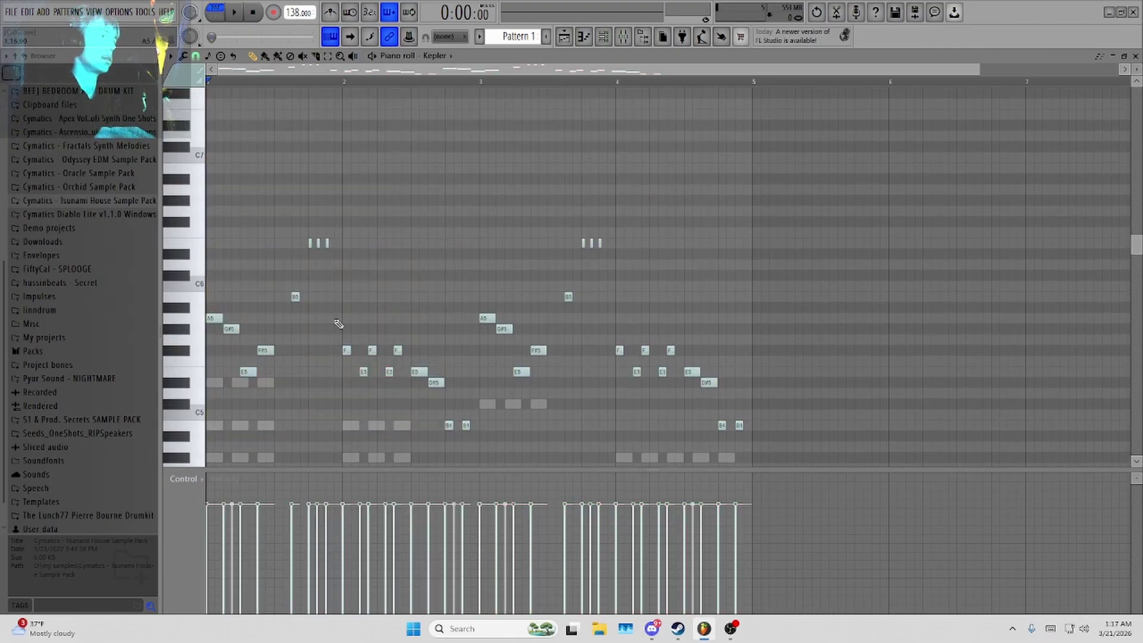
Audition the melody from bar 3 and lower the third note of bar 3 to C#5.
{"action": "scroll", "coordinate": [378, 247], "scroll_direction": "down", "scroll_amount": 4}
{"action": "scroll", "coordinate": [439, 319], "scroll_direction": "up", "scroll_amount": 2, "text": "ctrl"}
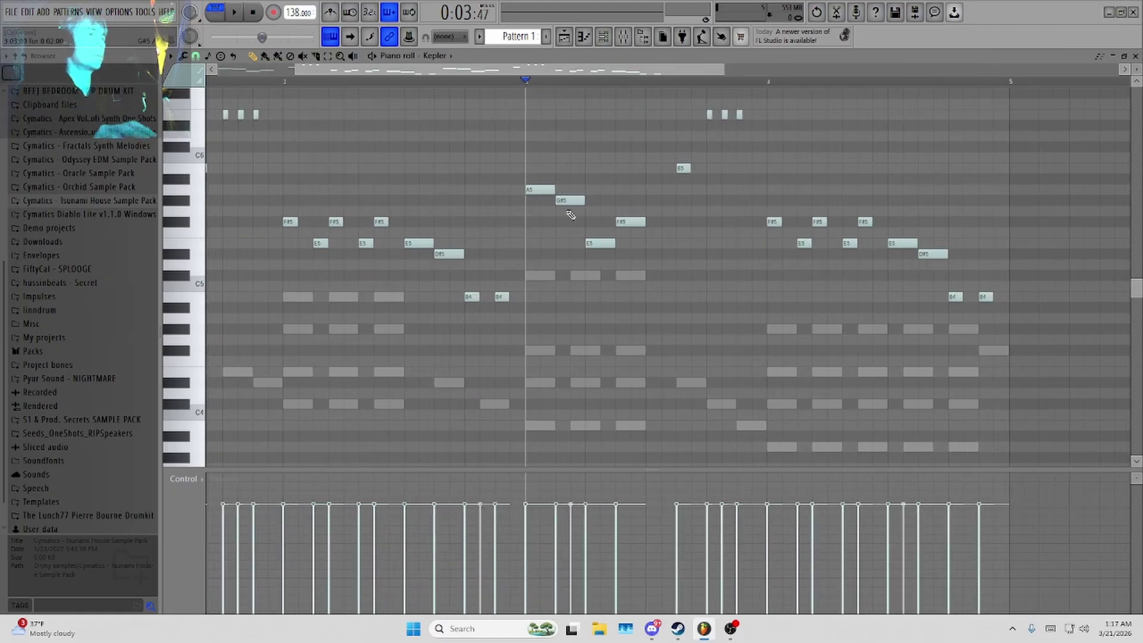
{"action": "scroll", "coordinate": [597, 301], "scroll_direction": "up", "scroll_amount": 1}
{"action": "key", "text": "space"}
{"action": "scroll", "coordinate": [683, 318], "scroll_direction": "up", "scroll_amount": 3}
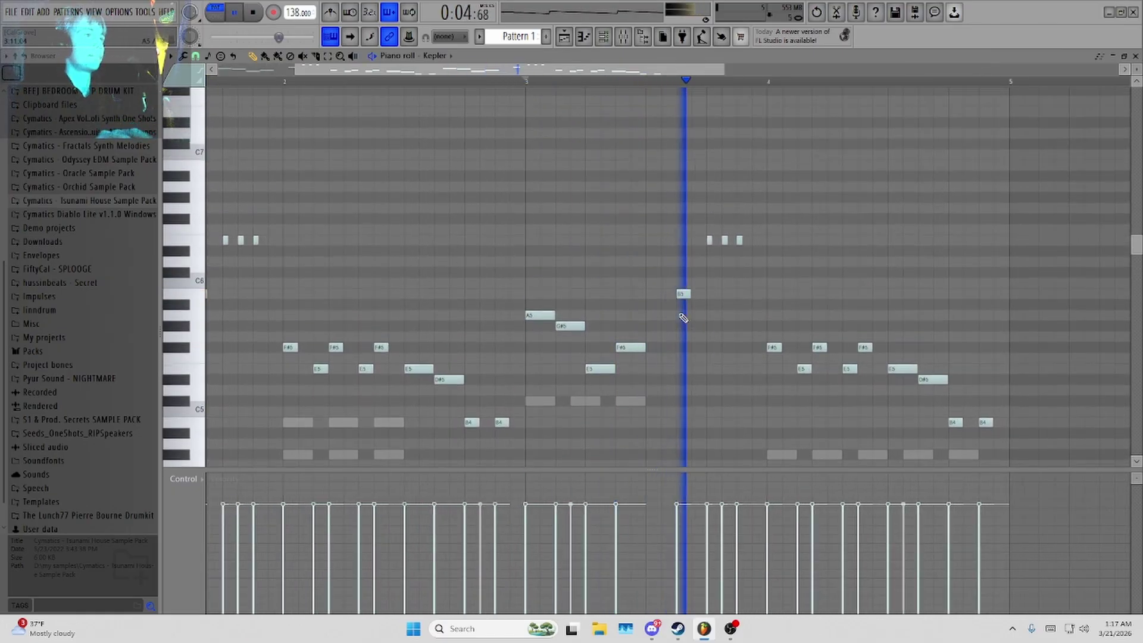
{"action": "key", "text": "space"}
{"action": "key", "text": "space"}
{"action": "key", "text": "space"}
{"action": "key", "text": "space"}
{"action": "left_click_drag", "start_coordinate": [598, 370], "coordinate": [598, 409]}
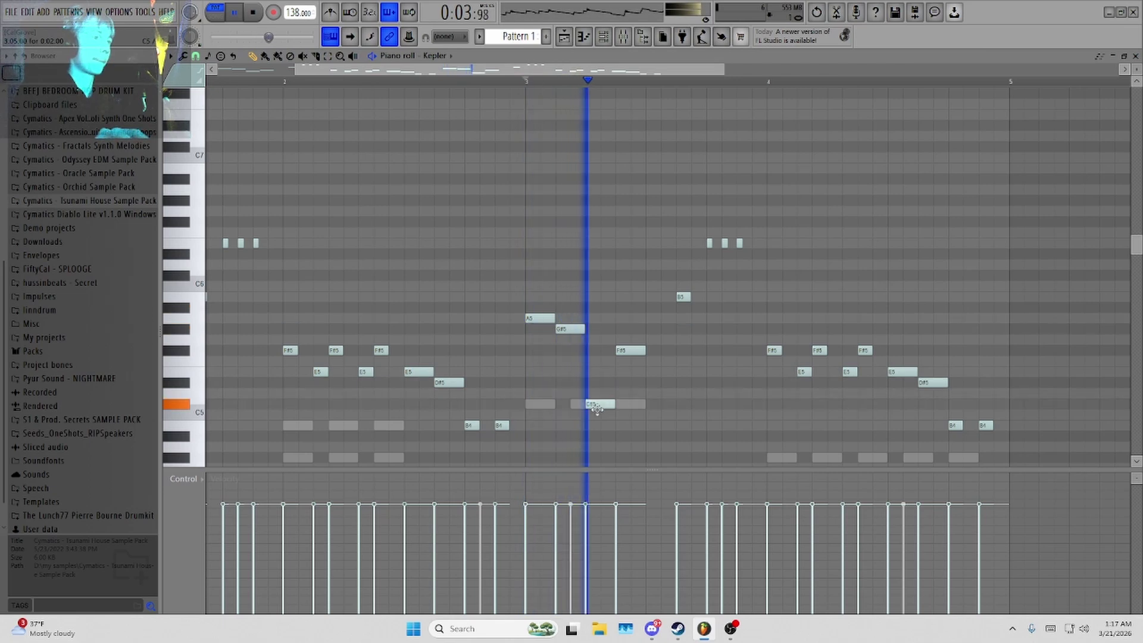
{"action": "key", "text": "space"}
Check bar 3 against the ghost chord notes and raise its first melody note to B5.
{"action": "scroll", "coordinate": [582, 327], "scroll_direction": "down", "scroll_amount": 5}
{"action": "scroll", "coordinate": [628, 319], "scroll_direction": "down", "scroll_amount": 2, "text": "ctrl"}
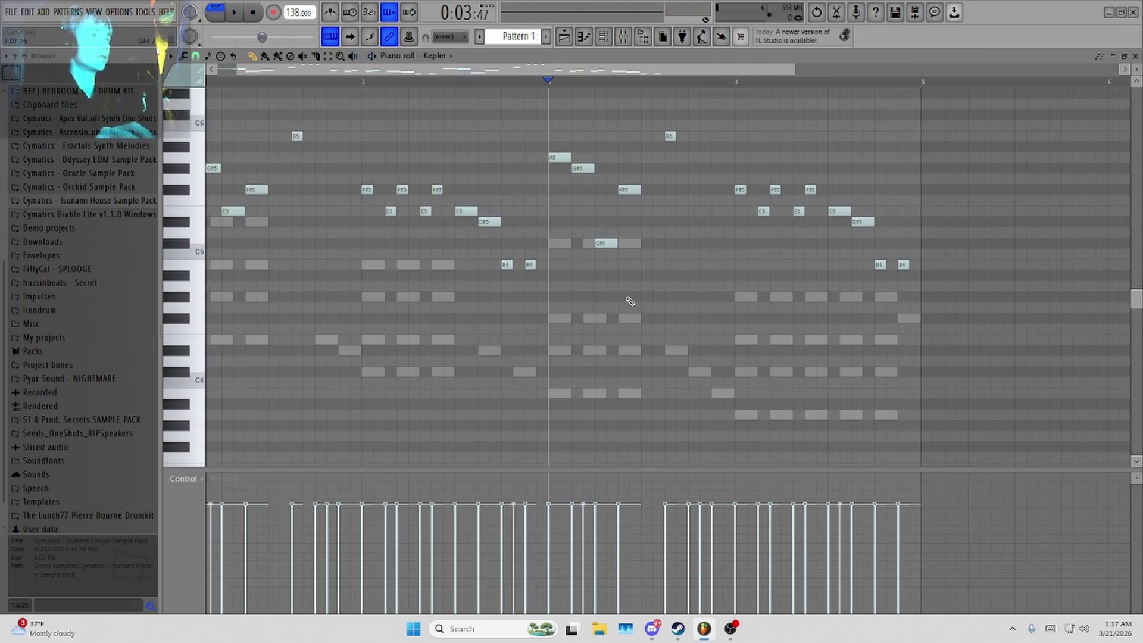
{"action": "scroll", "coordinate": [630, 301], "scroll_direction": "up", "scroll_amount": 2}
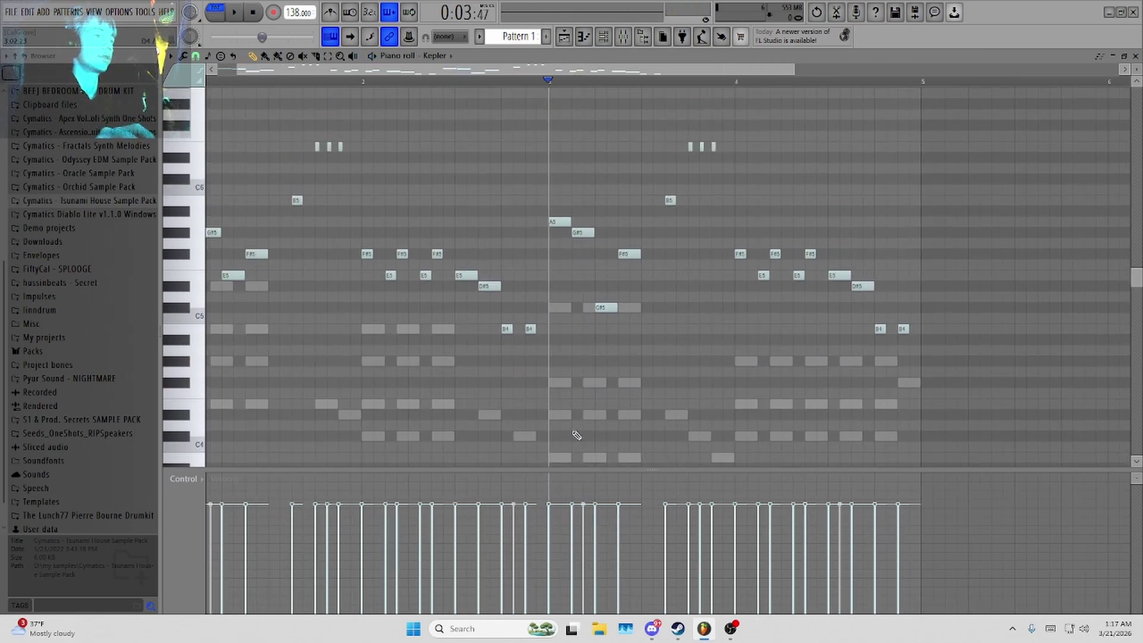
{"action": "scroll", "coordinate": [601, 190], "scroll_direction": "down", "scroll_amount": 3}
{"action": "scroll", "coordinate": [548, 361], "scroll_direction": "up", "scroll_amount": 4}
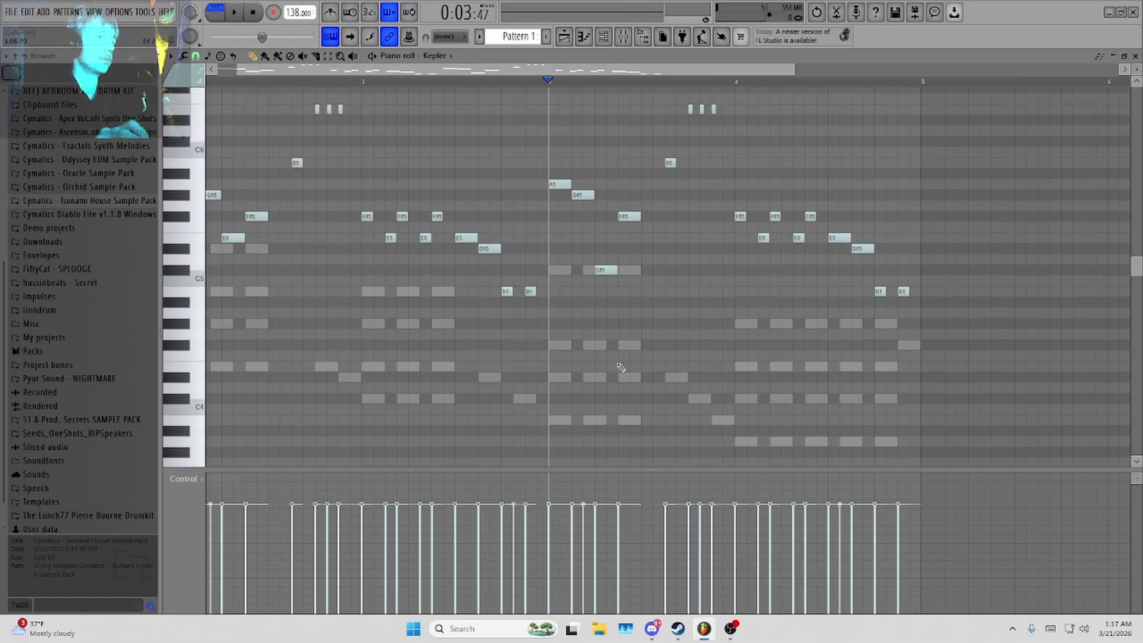
{"action": "scroll", "coordinate": [556, 256], "scroll_direction": "down", "scroll_amount": 3}
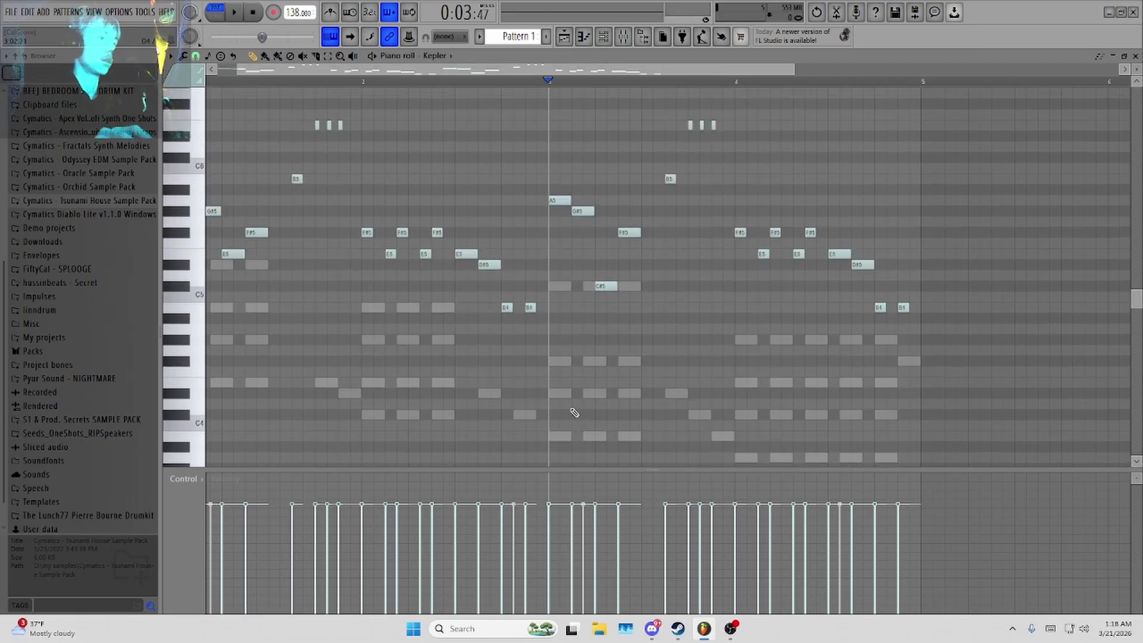
{"action": "scroll", "coordinate": [577, 268], "scroll_direction": "up", "scroll_amount": 4}
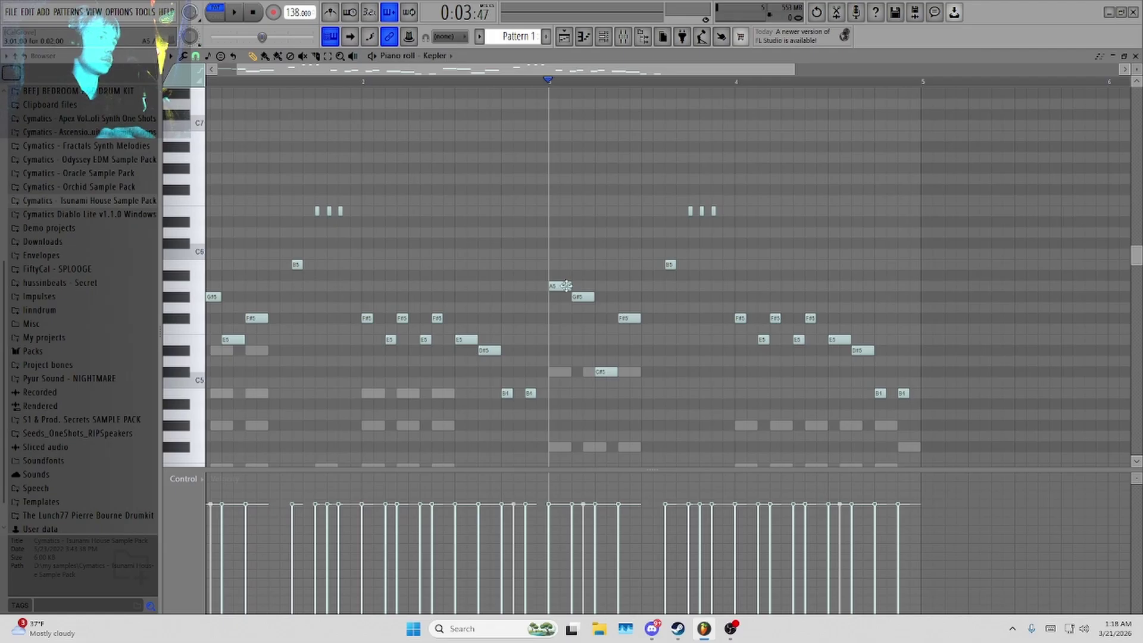
{"action": "scroll", "coordinate": [548, 264], "scroll_direction": "down", "scroll_amount": 4}
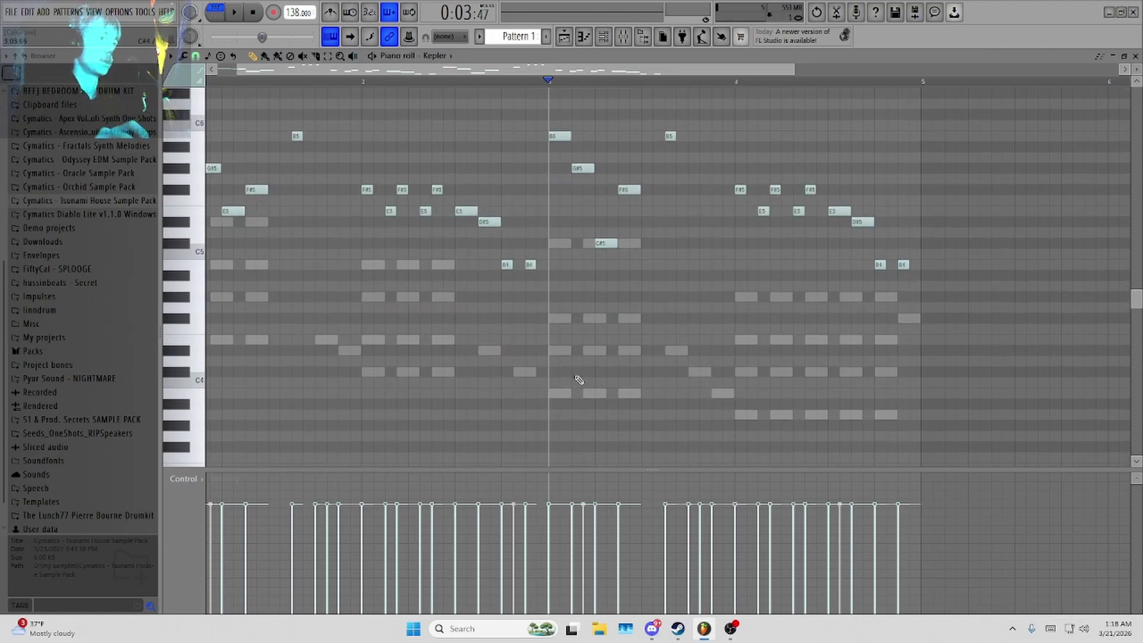
Try F#5 for the second note and E5 for the third note of bar 3, replaying the bar.
{"action": "scroll", "coordinate": [582, 383], "scroll_direction": "up", "scroll_amount": 3}
{"action": "scroll", "coordinate": [586, 328], "scroll_direction": "down", "scroll_amount": 1}
{"action": "scroll", "coordinate": [608, 346], "scroll_direction": "down", "scroll_amount": 3}
{"action": "scroll", "coordinate": [589, 393], "scroll_direction": "up", "scroll_amount": 1}
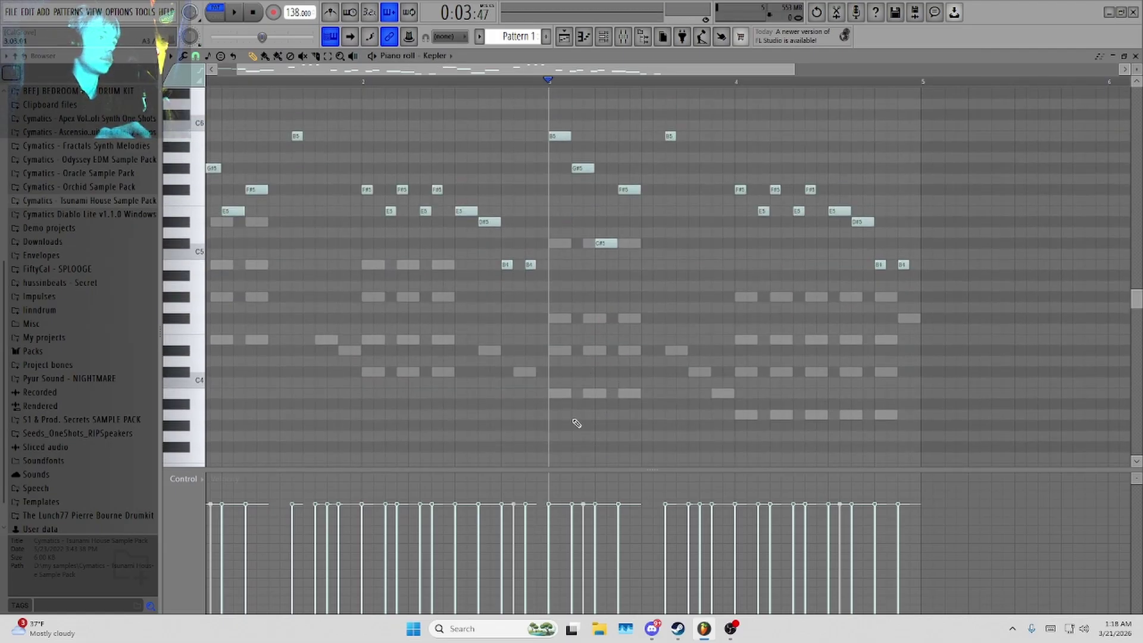
{"action": "scroll", "coordinate": [604, 334], "scroll_direction": "up", "scroll_amount": 3}
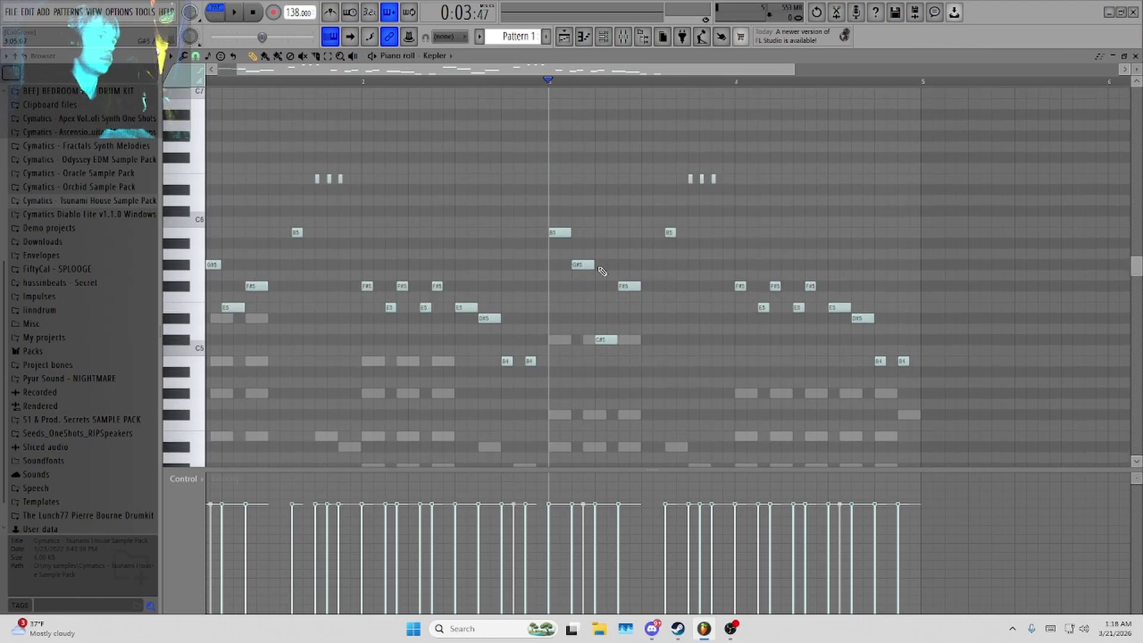
{"action": "key", "text": "space"}
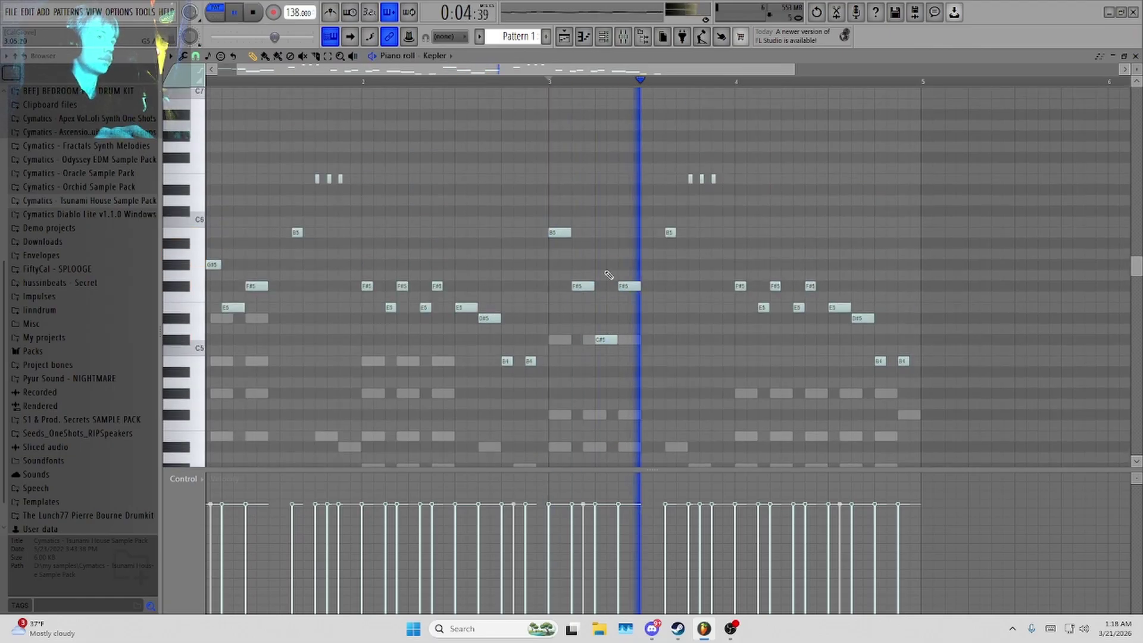
{"action": "key", "text": "space"}
{"action": "left_click_drag", "start_coordinate": [607, 338], "coordinate": [606, 308]}
{"action": "key", "text": "space"}
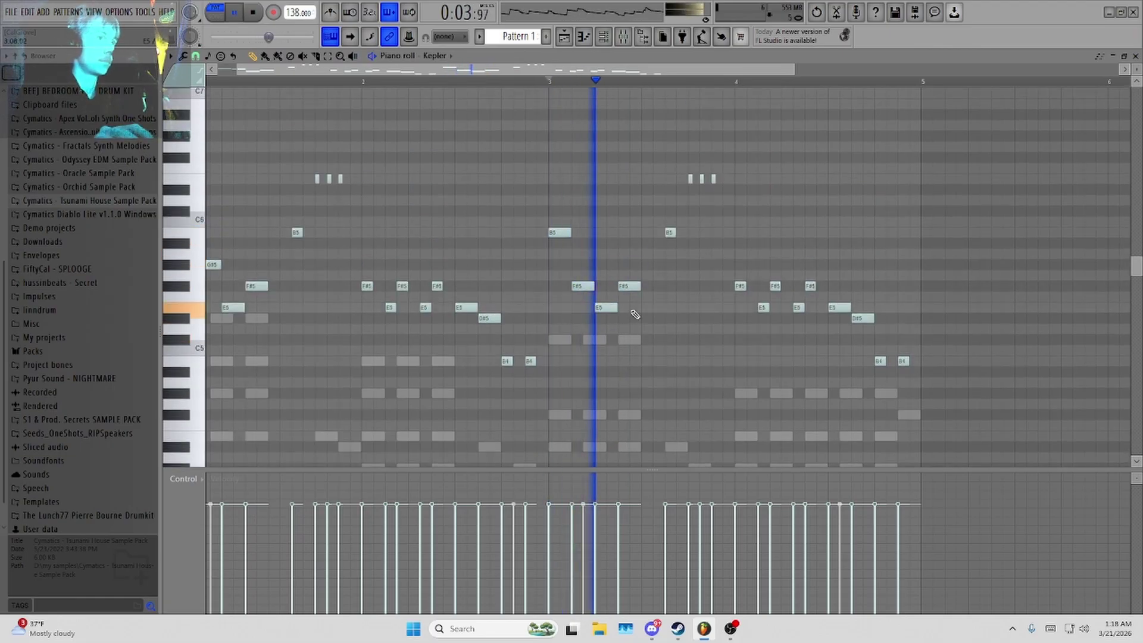
Replace the fourth melody note of bar 3 with a C#5 and audition the phrase.
{"action": "key", "text": "space"}
{"action": "right_click", "coordinate": [630, 287]}
{"action": "key", "text": "space"}
{"action": "left_click", "coordinate": [622, 340]}
{"action": "key", "text": "space"}
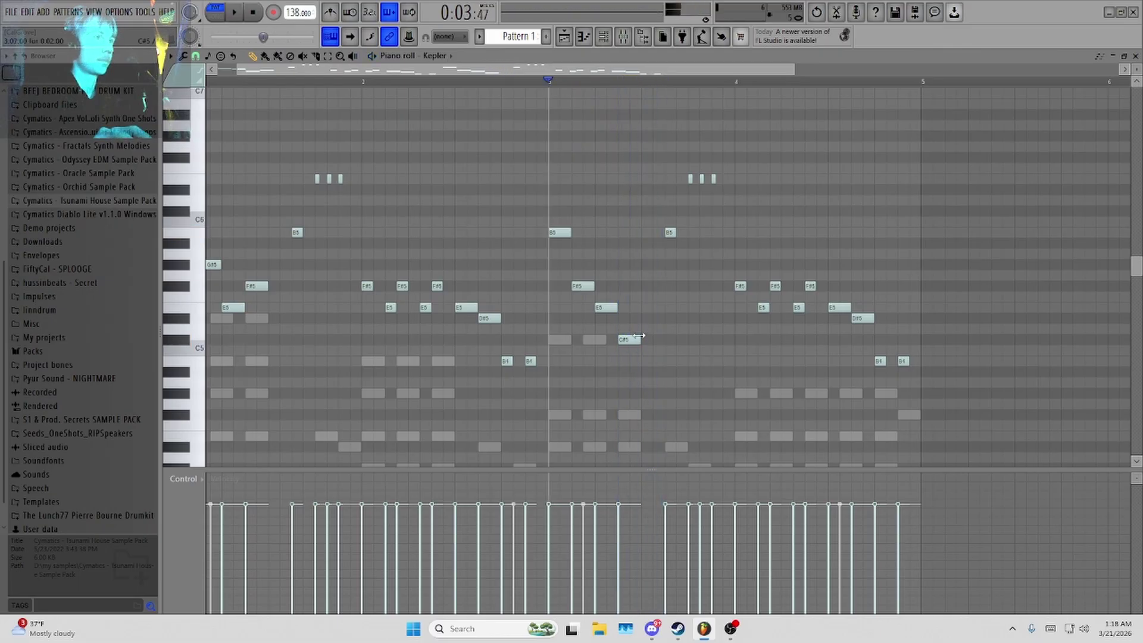
Add a C#5 after the existing one in bar 3 during playback and shorten both notes.
{"action": "left_click", "coordinate": [438, 58]}
{"action": "left_click_drag", "start_coordinate": [345, 73], "coordinate": [292, 83]}
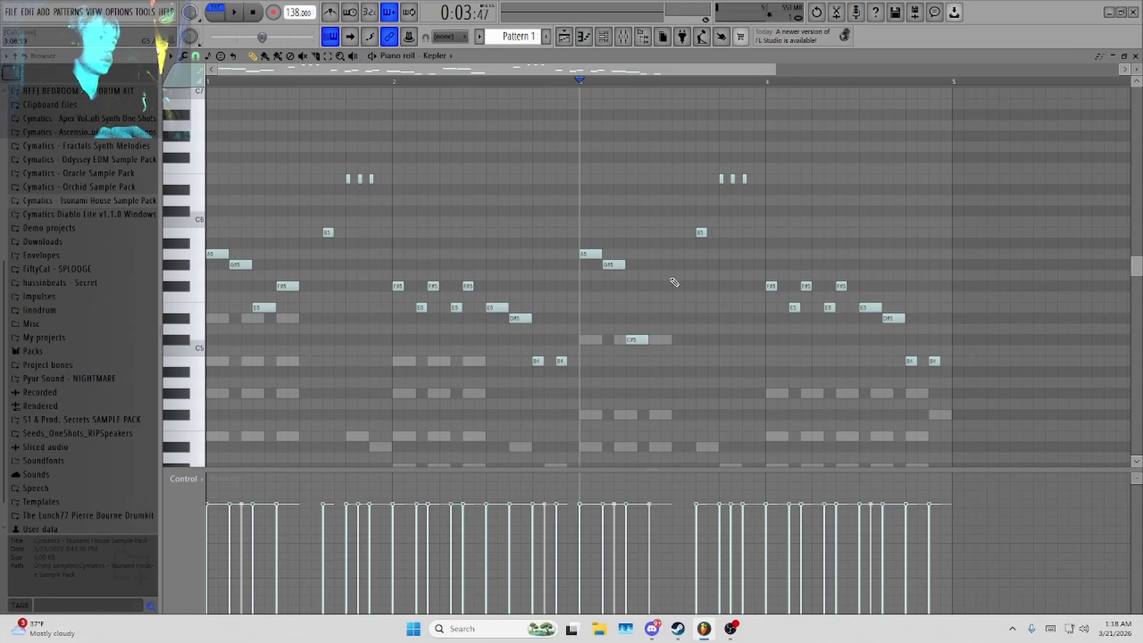
{"action": "key", "text": "space"}
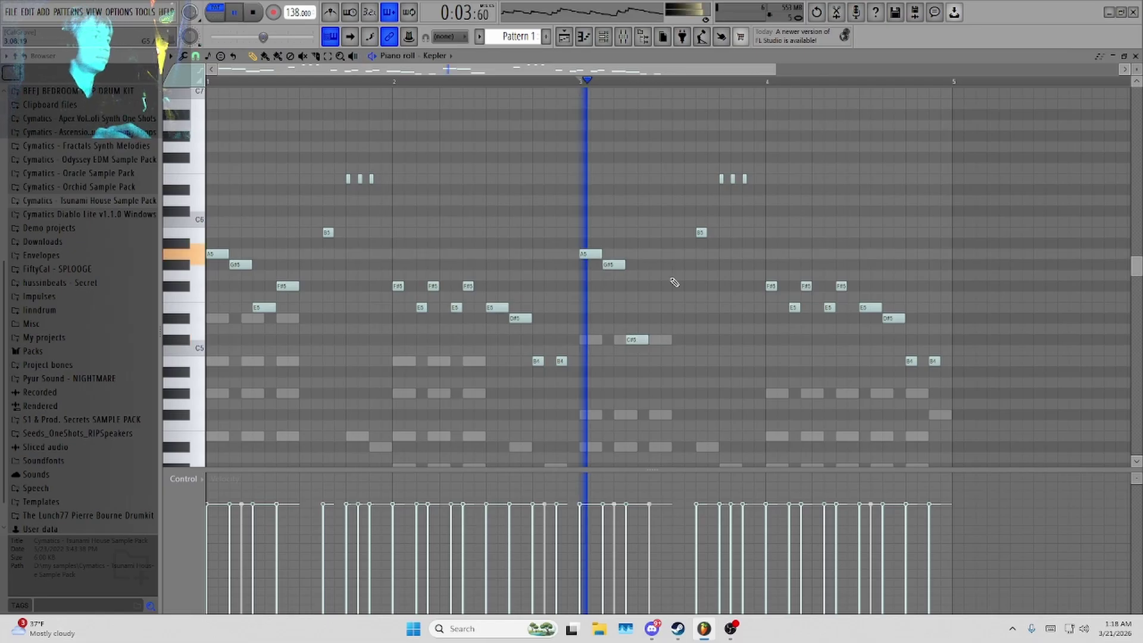
{"action": "left_click", "coordinate": [665, 340]}
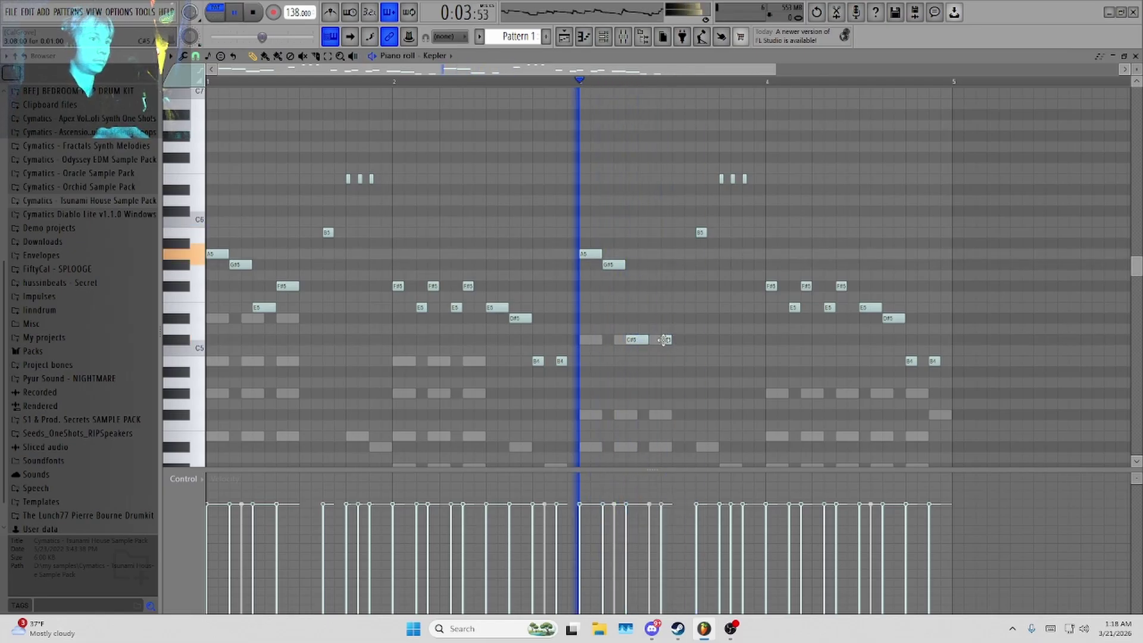
{"action": "left_click_drag", "start_coordinate": [664, 340], "coordinate": [657, 340]}
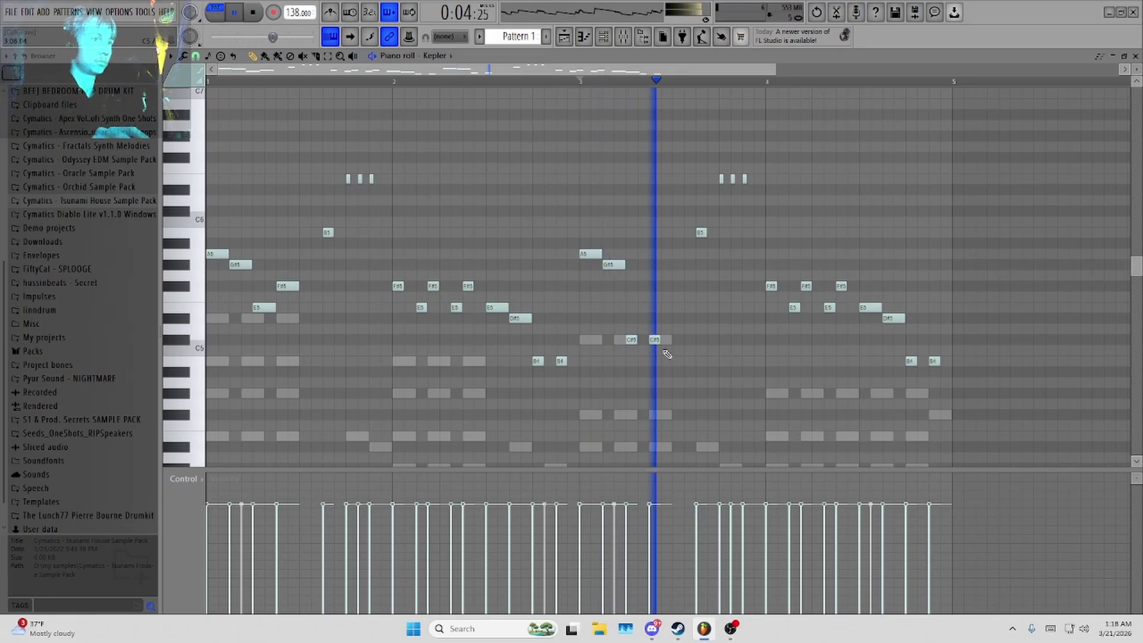
Add a B4 after the two short C#5 notes in bar 3, lengthen it and replay the phrase.
{"action": "key", "text": "space"}
{"action": "left_click_drag", "start_coordinate": [686, 363], "coordinate": [695, 361]}
{"action": "key", "text": "space"}
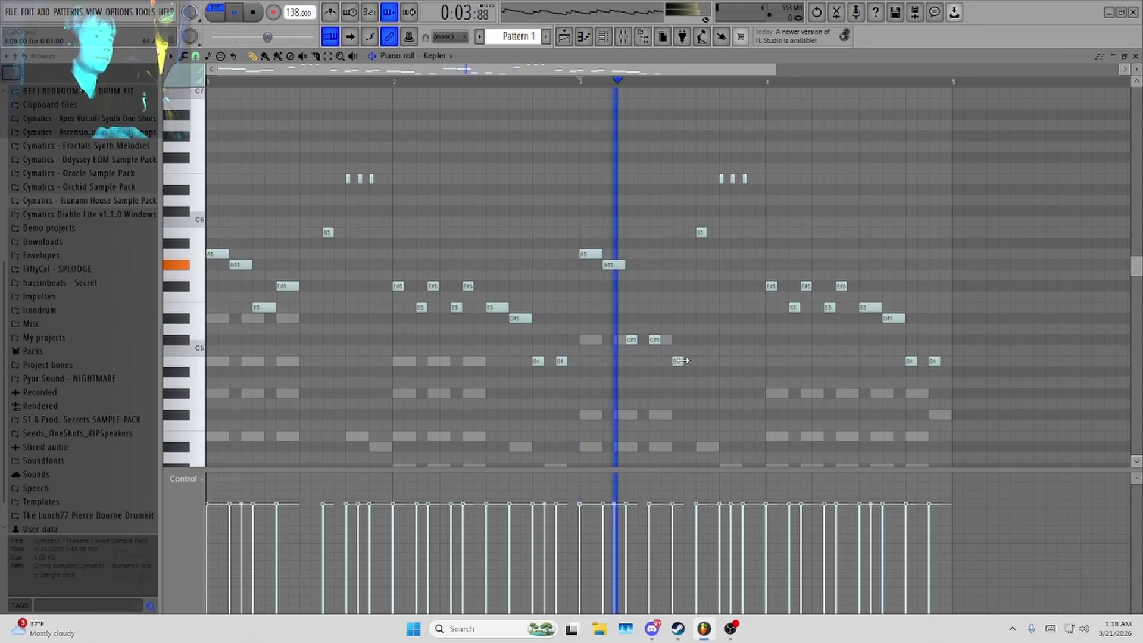
{"action": "key", "text": "space"}
{"action": "key", "text": "space"}
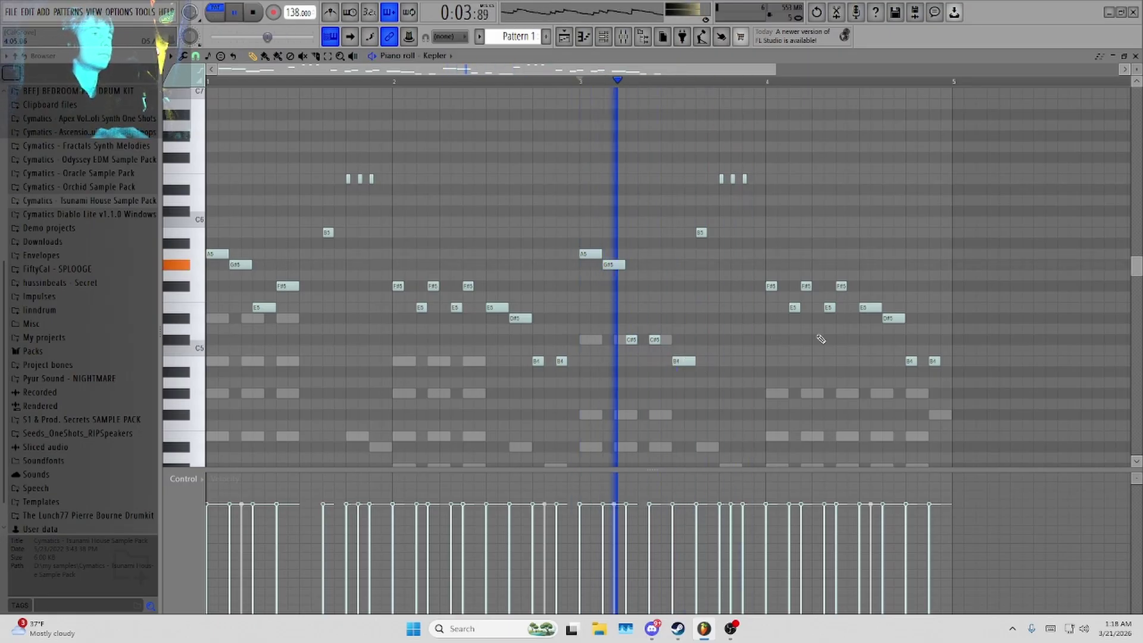
Replay bar 3, raise its three short high notes to F#6 and check them against the ghost chords.
{"action": "scroll", "coordinate": [816, 334], "scroll_direction": "up", "scroll_amount": 2}
{"action": "key", "text": "space"}
{"action": "key", "text": "space"}
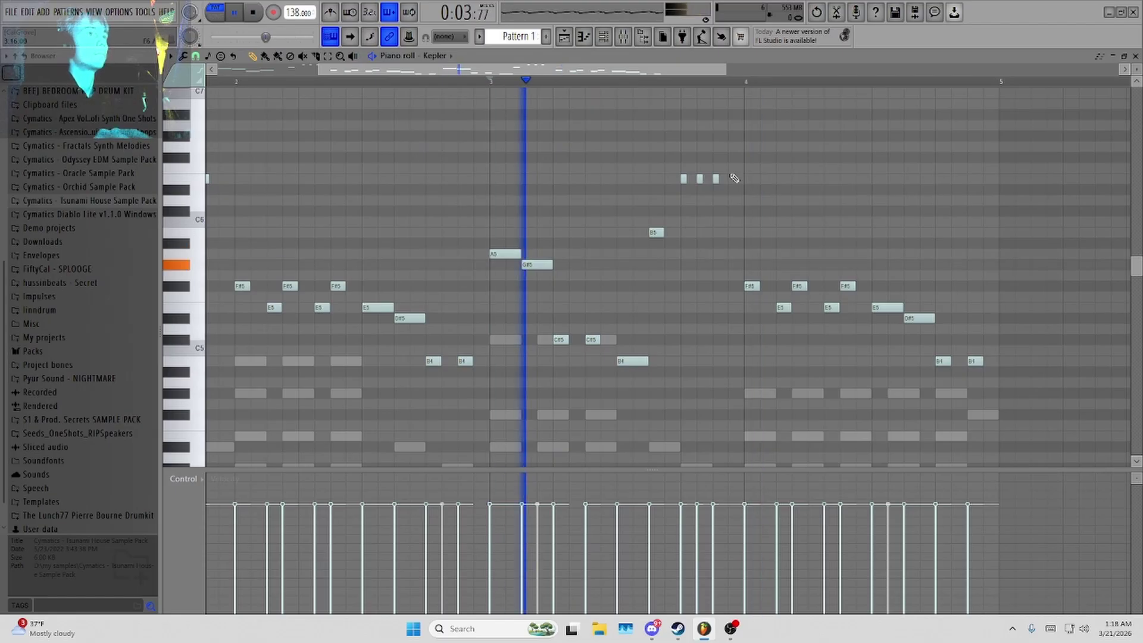
{"action": "left_click_drag", "start_coordinate": [729, 168], "coordinate": [674, 189]}
{"action": "key", "text": "space"}
{"action": "scroll", "coordinate": [690, 280], "scroll_direction": "down", "scroll_amount": 5}
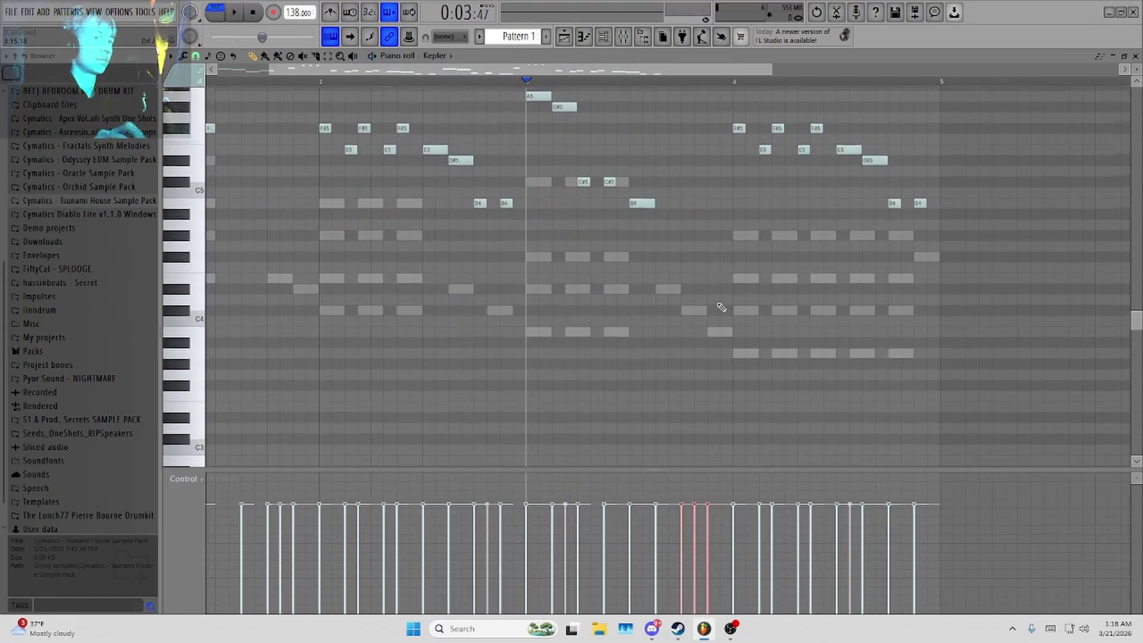
{"action": "scroll", "coordinate": [688, 311], "scroll_direction": "down", "scroll_amount": 1}
{"action": "scroll", "coordinate": [696, 353], "scroll_direction": "up", "scroll_amount": 2}
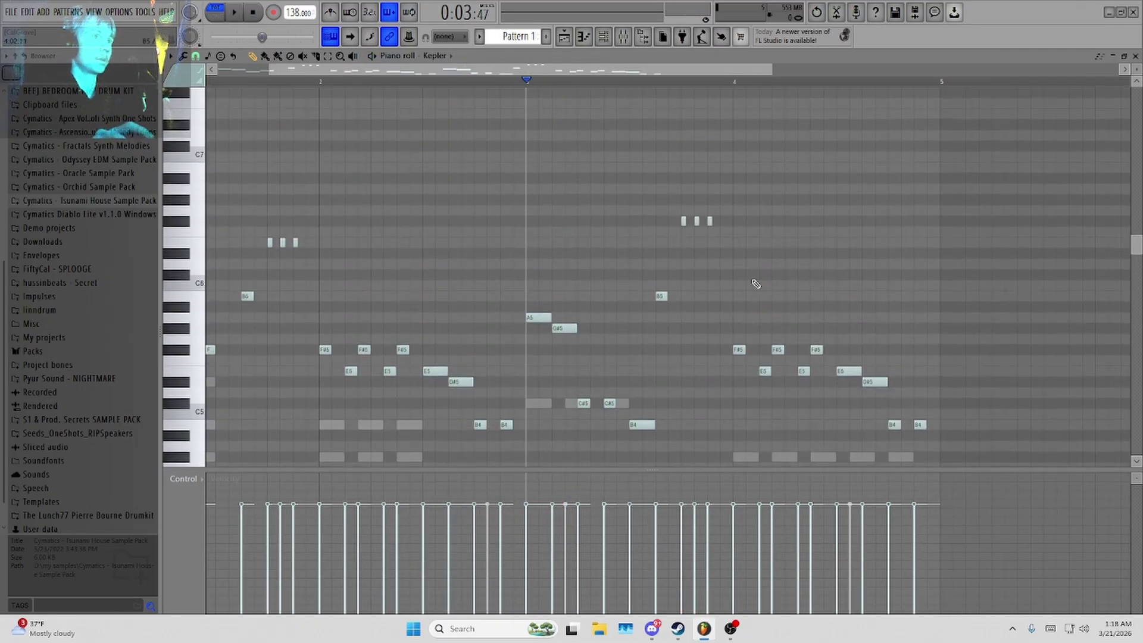
Go to the playlist and briefly check the channel rack against the Pattern 1 clip on track 1.
{"action": "key", "text": "F5"}
{"action": "left_click_drag", "start_coordinate": [420, 92], "coordinate": [467, 175]}
{"action": "right_click", "coordinate": [467, 176]}
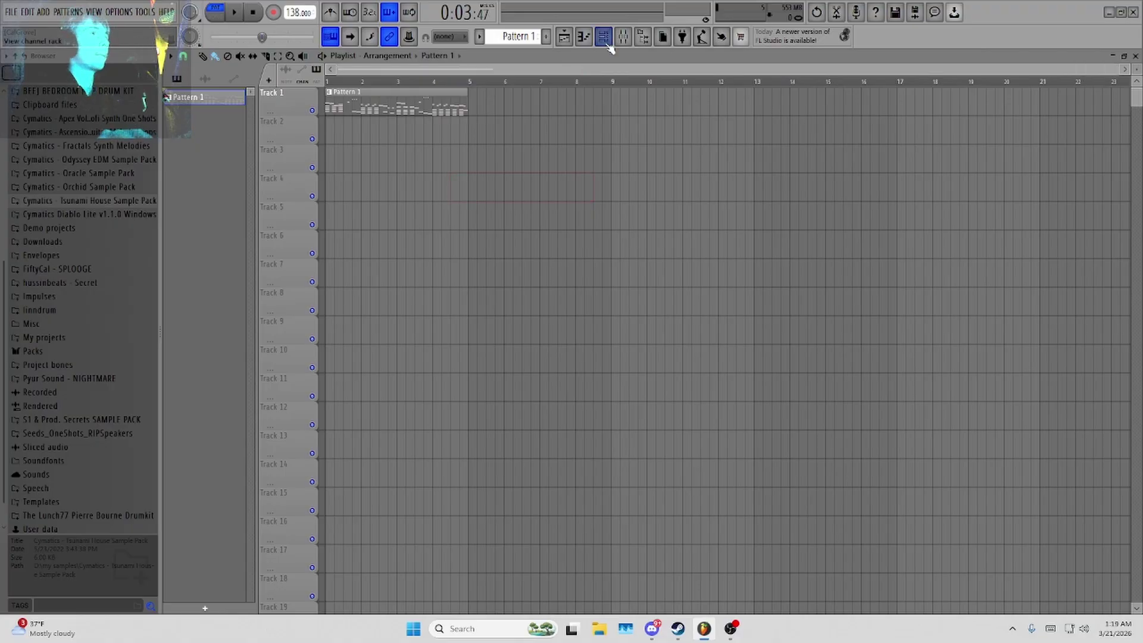
{"action": "left_click", "coordinate": [603, 37]}
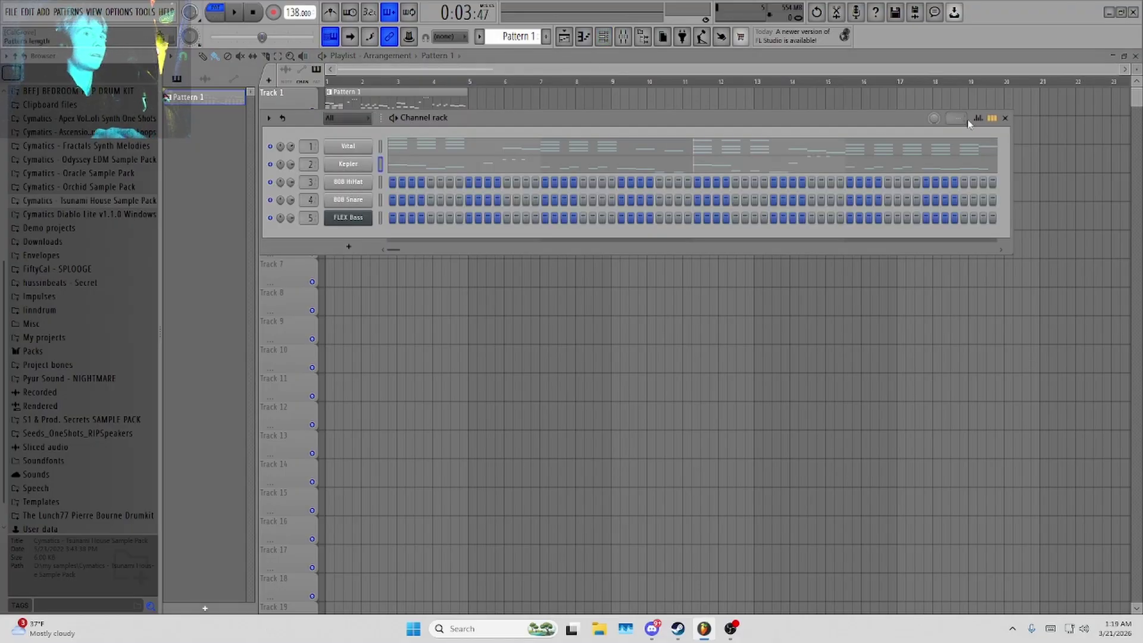
{"action": "left_click", "coordinate": [1006, 117]}
{"action": "scroll", "coordinate": [362, 80], "scroll_direction": "up", "scroll_amount": 5}
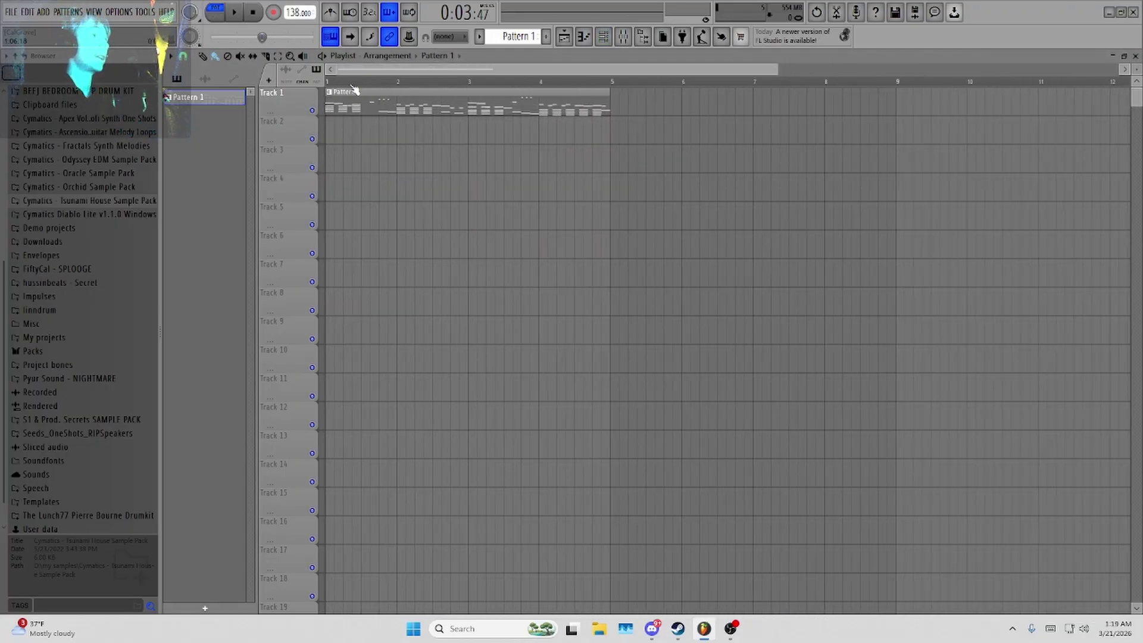
{"action": "left_click", "coordinate": [604, 36]}
{"action": "left_click", "coordinate": [603, 37]}
Add Wave Candy to effect slot 9 of the Master mixer track.
{"action": "left_click", "coordinate": [622, 37]}
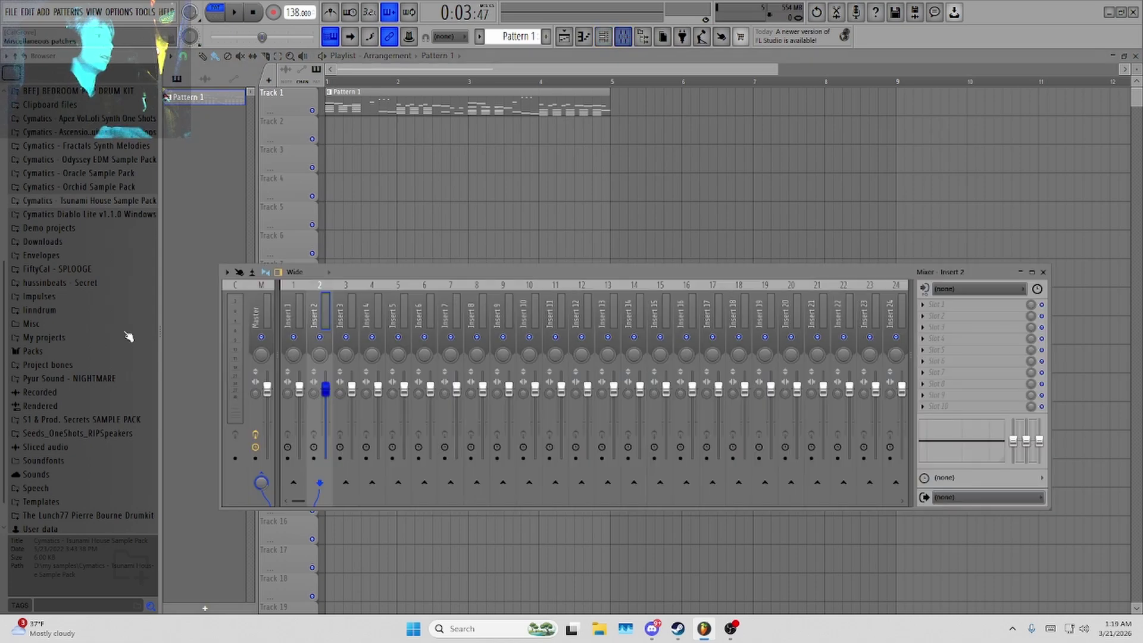
{"action": "left_click", "coordinate": [266, 301]}
{"action": "left_click", "coordinate": [937, 405]}
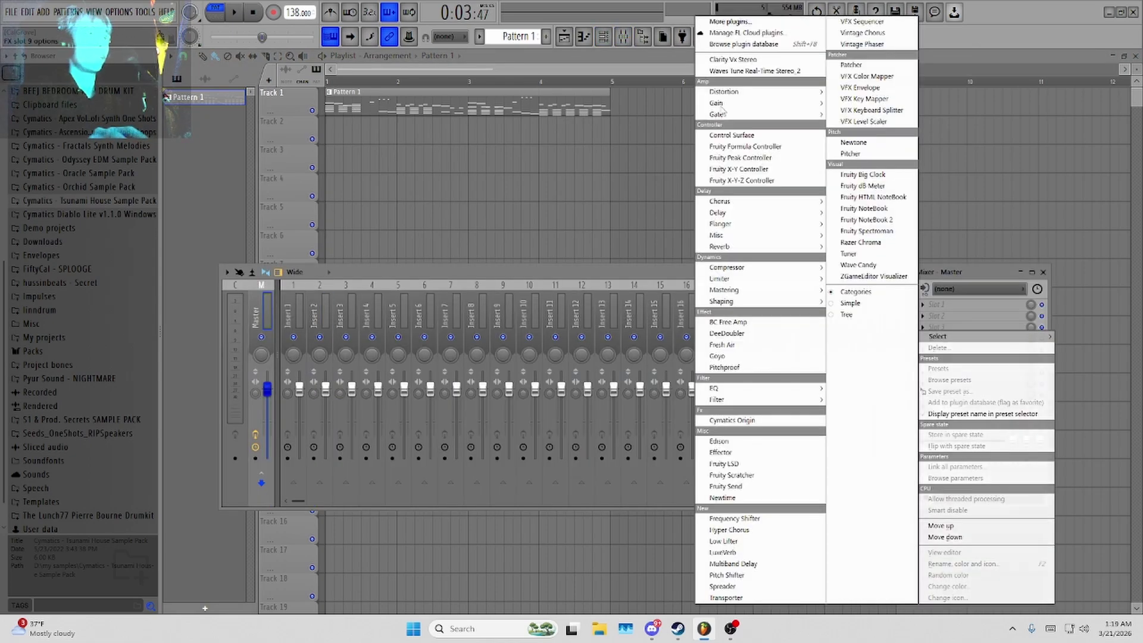
{"action": "left_click", "coordinate": [736, 26]}
{"action": "type", "text": "wa"}
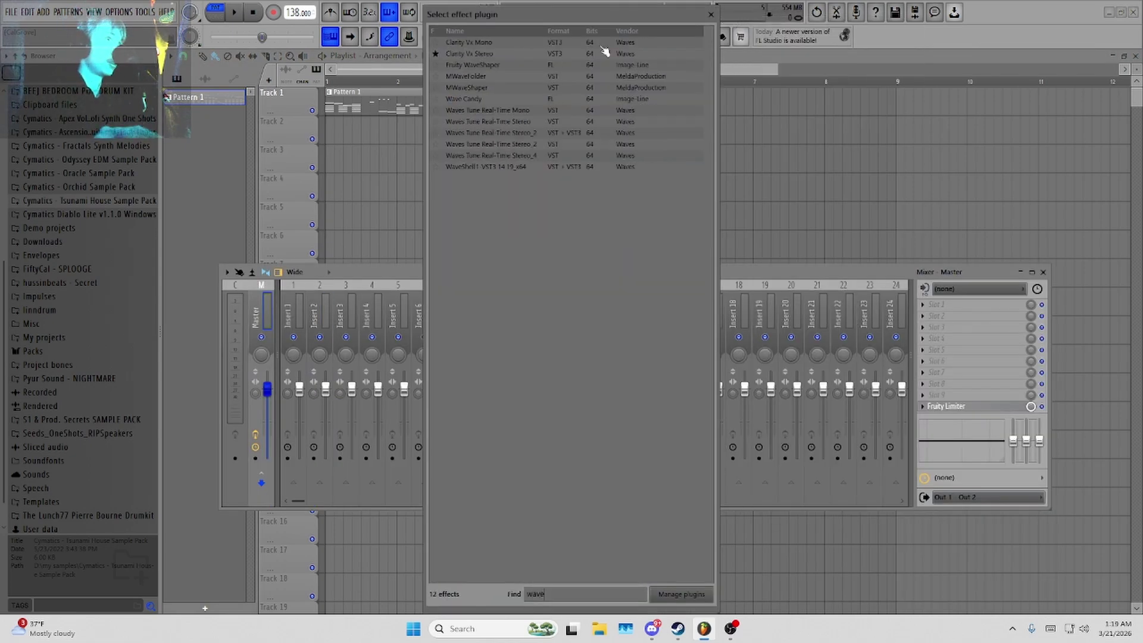
{"action": "type", "text": "ve"}
{"action": "double_click", "coordinate": [501, 100]}
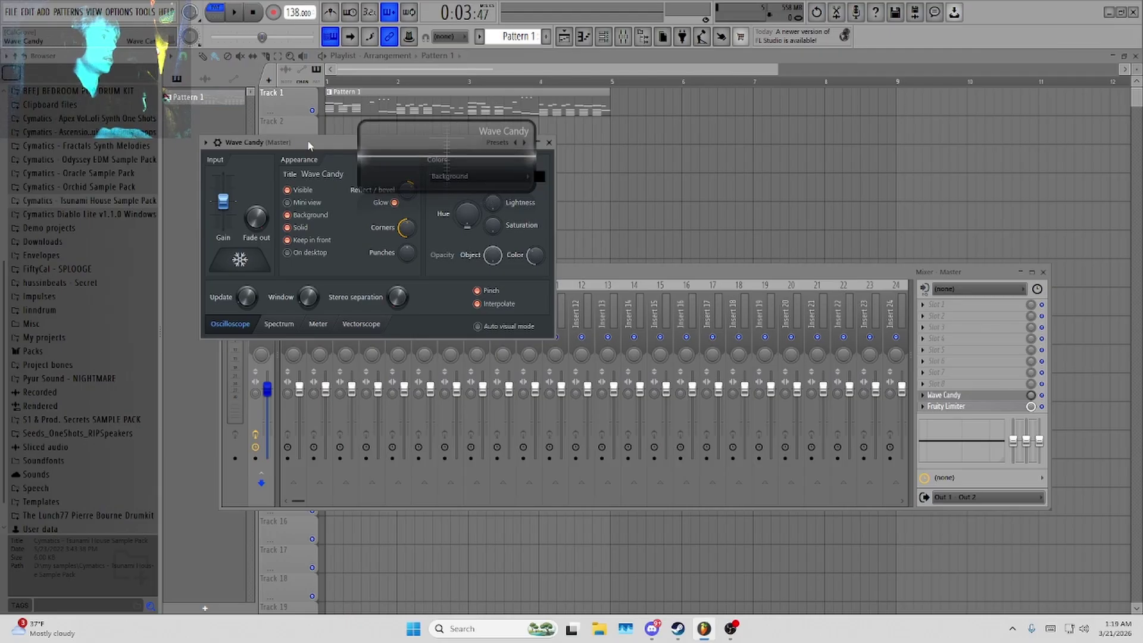
Move the Wave Candy editor aside, switch it through Spectrum and Meter to Vectorscope, and open its presets.
{"action": "left_click_drag", "start_coordinate": [308, 144], "coordinate": [711, 147]}
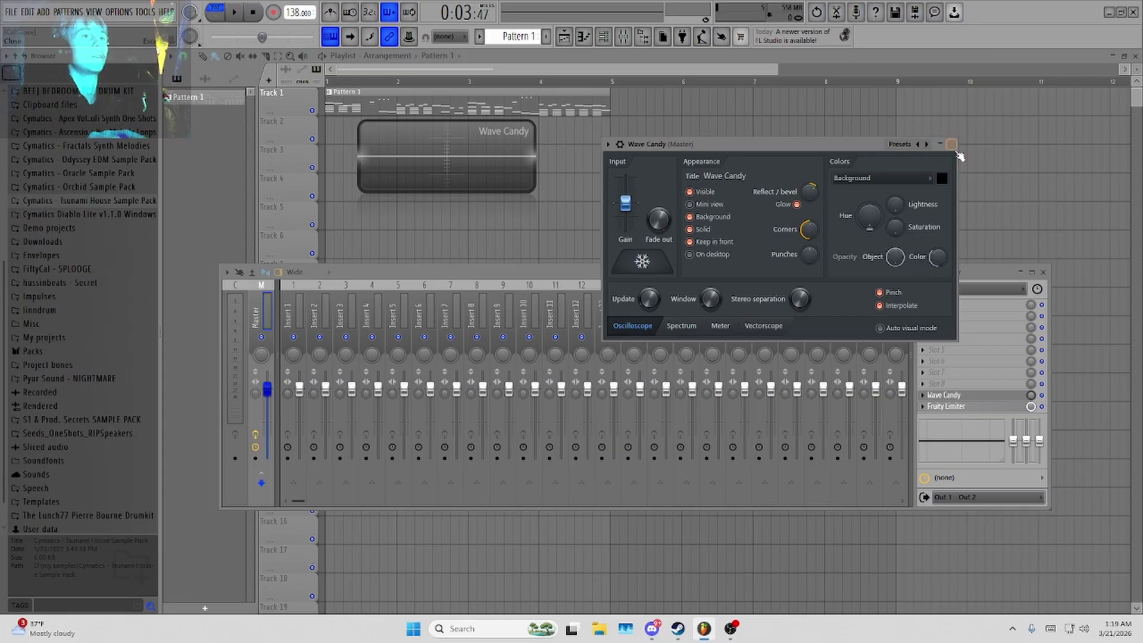
{"action": "left_click_drag", "start_coordinate": [804, 149], "coordinate": [807, 136]}
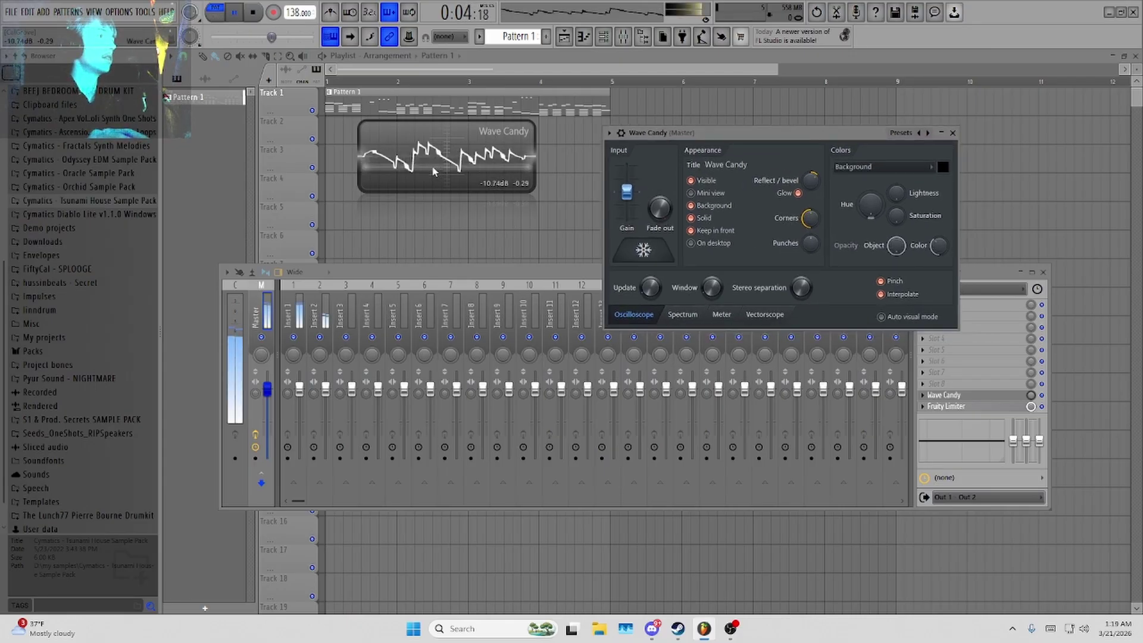
{"action": "left_click", "coordinate": [682, 314]}
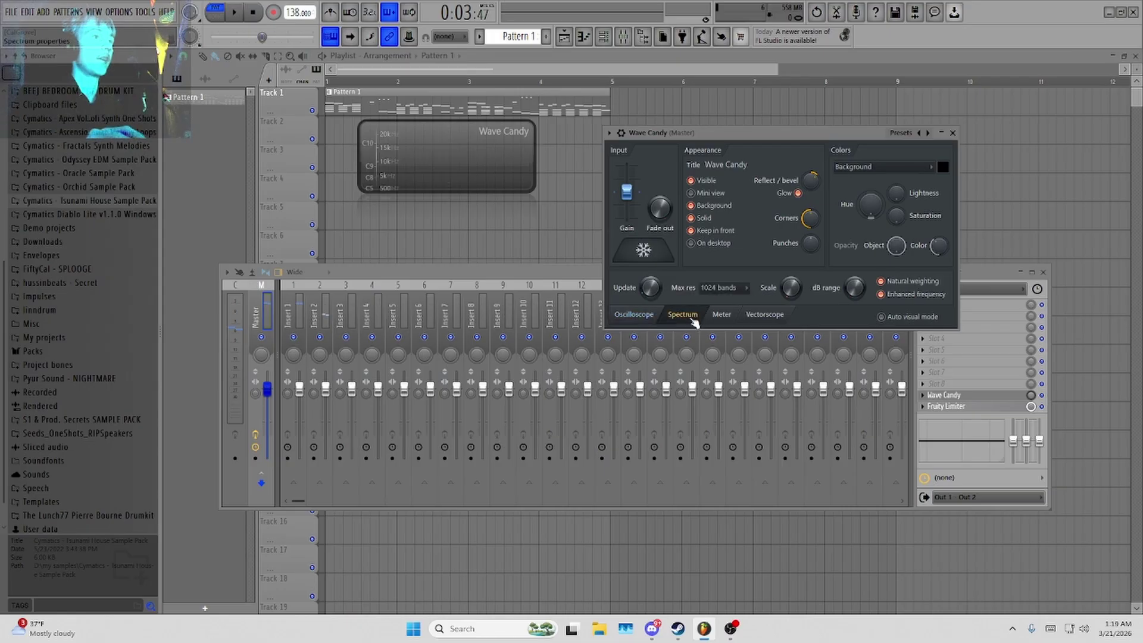
{"action": "key", "text": "space"}
{"action": "left_click", "coordinate": [722, 314]}
{"action": "left_click", "coordinate": [764, 315]}
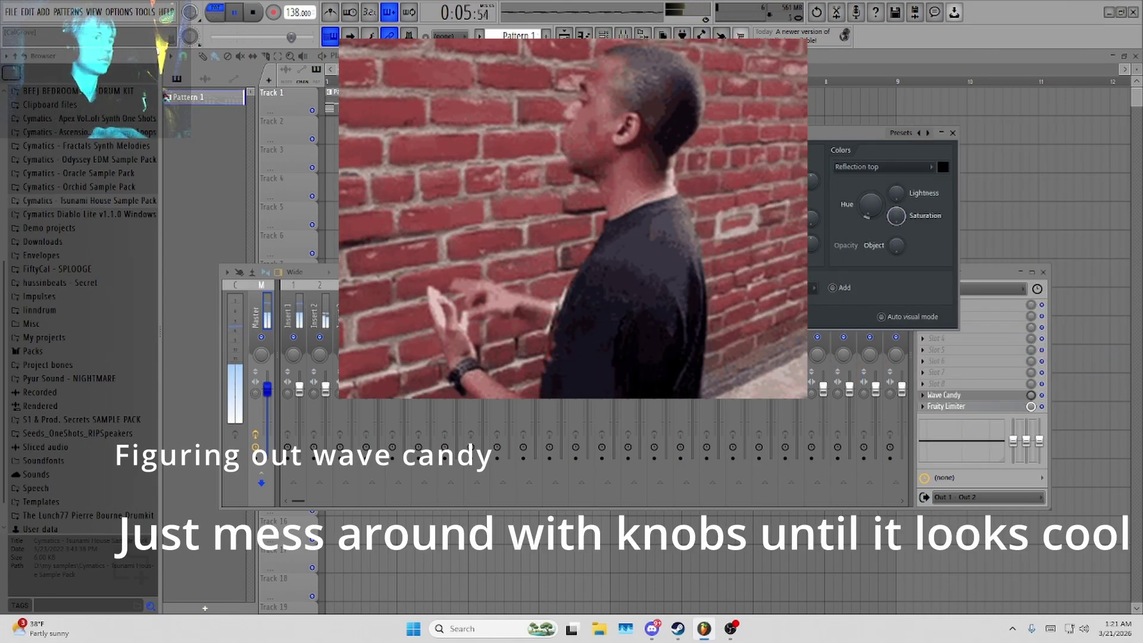
{"action": "left_click", "coordinate": [901, 133]}
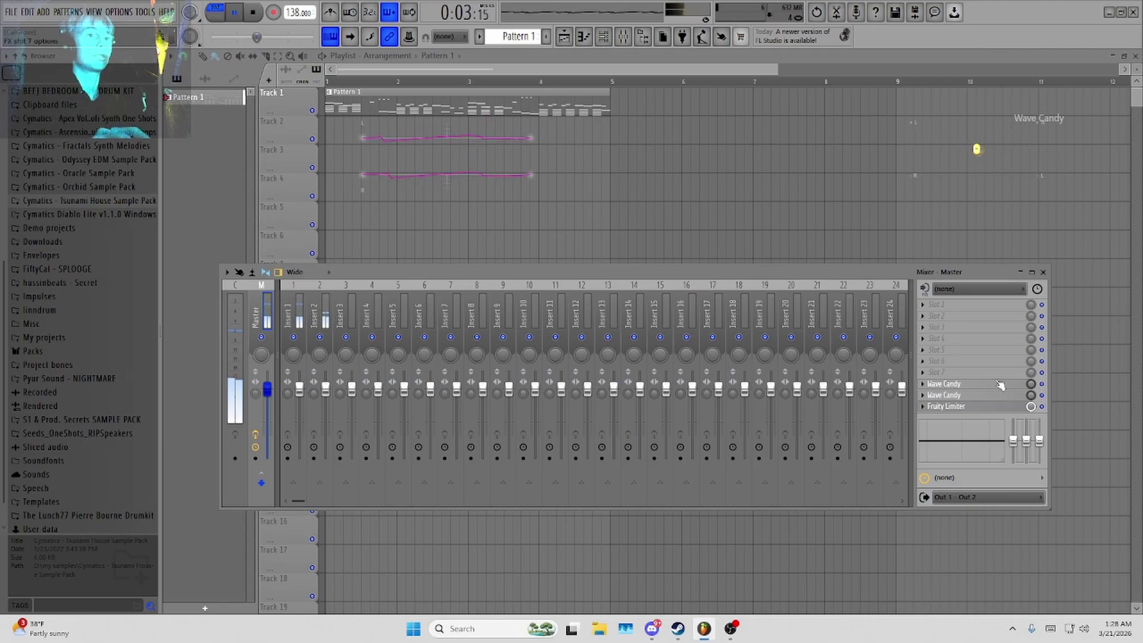
Stop playback, close the mixer and expand the Cymatics Tsunami House Sample Pack with its FX folder collapsed.
{"action": "key", "text": "space"}
{"action": "key", "text": "F9"}
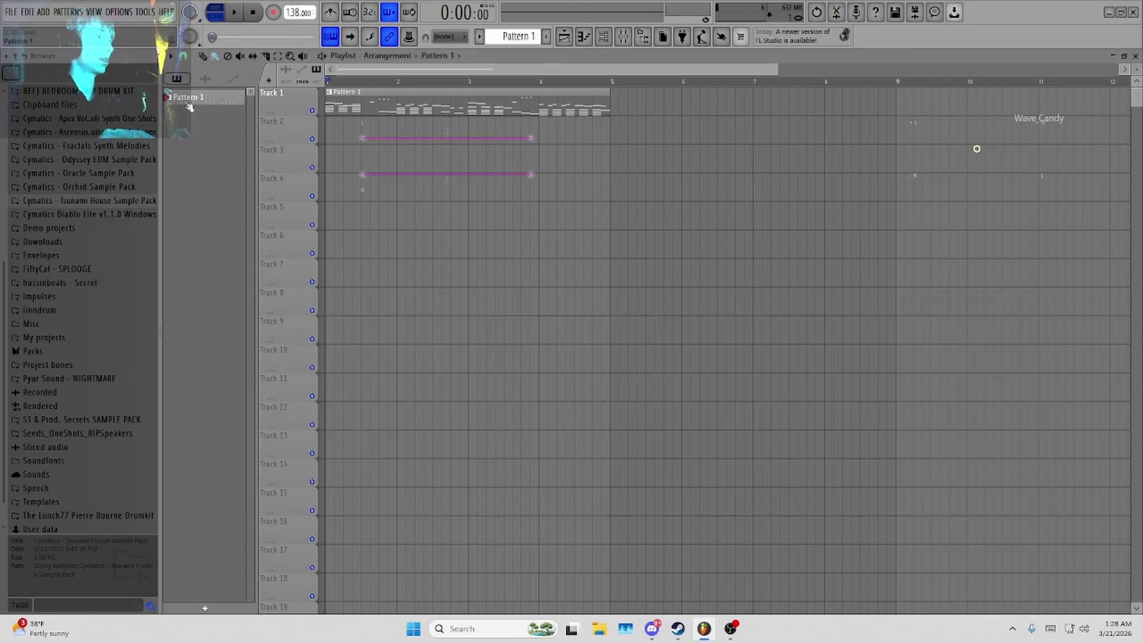
{"action": "scroll", "coordinate": [84, 404], "scroll_direction": "up", "scroll_amount": 5}
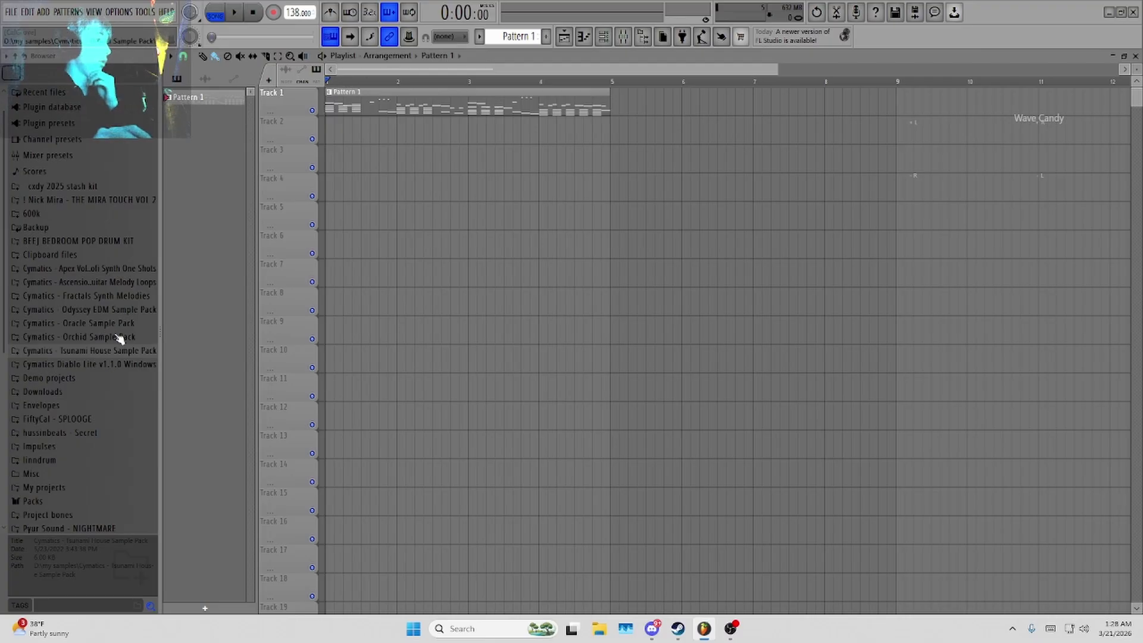
{"action": "left_click", "coordinate": [109, 353]}
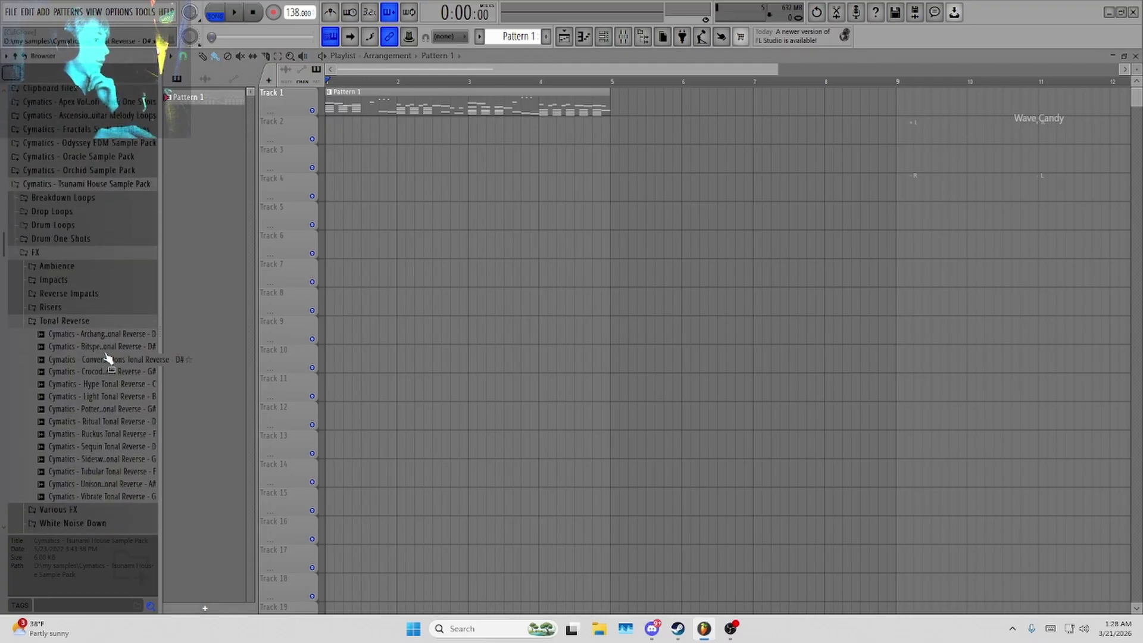
{"action": "left_click", "coordinate": [57, 254]}
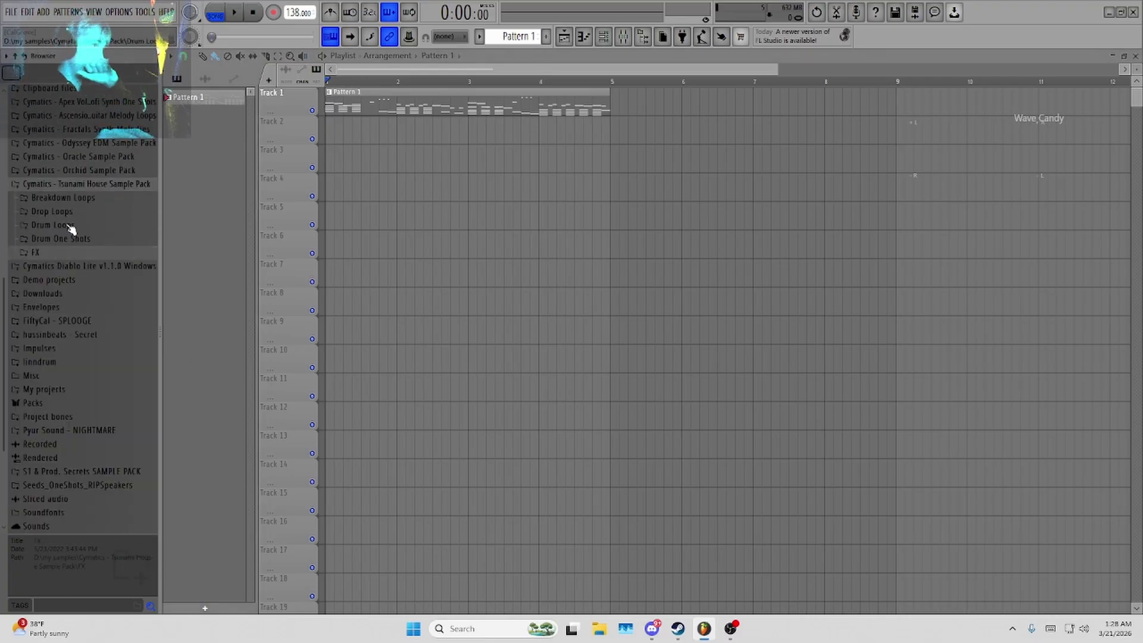
Show the channel rack and glance into the Drop Loops folder of the Tsunami House pack.
{"action": "left_click", "coordinate": [613, 45]}
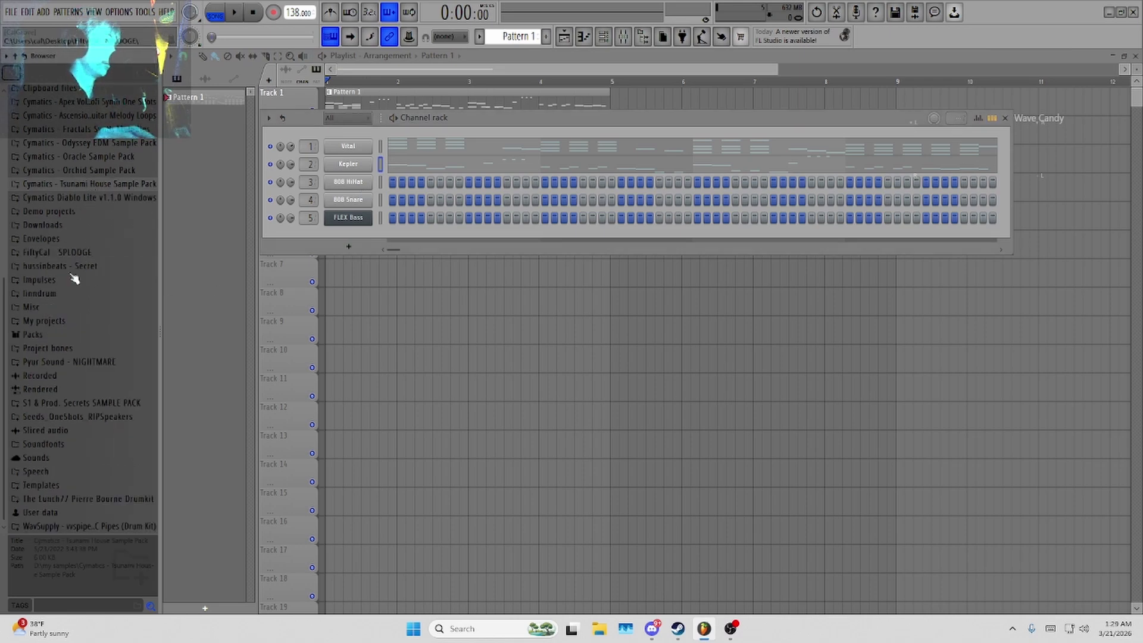
{"action": "scroll", "coordinate": [80, 250], "scroll_direction": "up", "scroll_amount": 2}
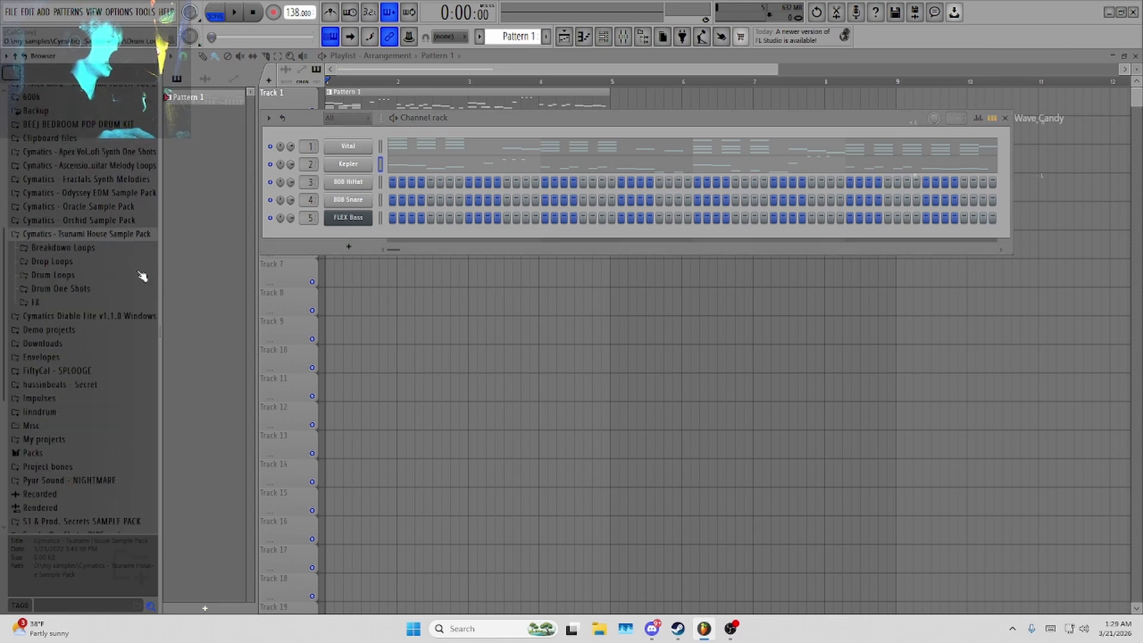
{"action": "left_click", "coordinate": [78, 265]}
{"action": "left_click", "coordinate": [78, 266]}
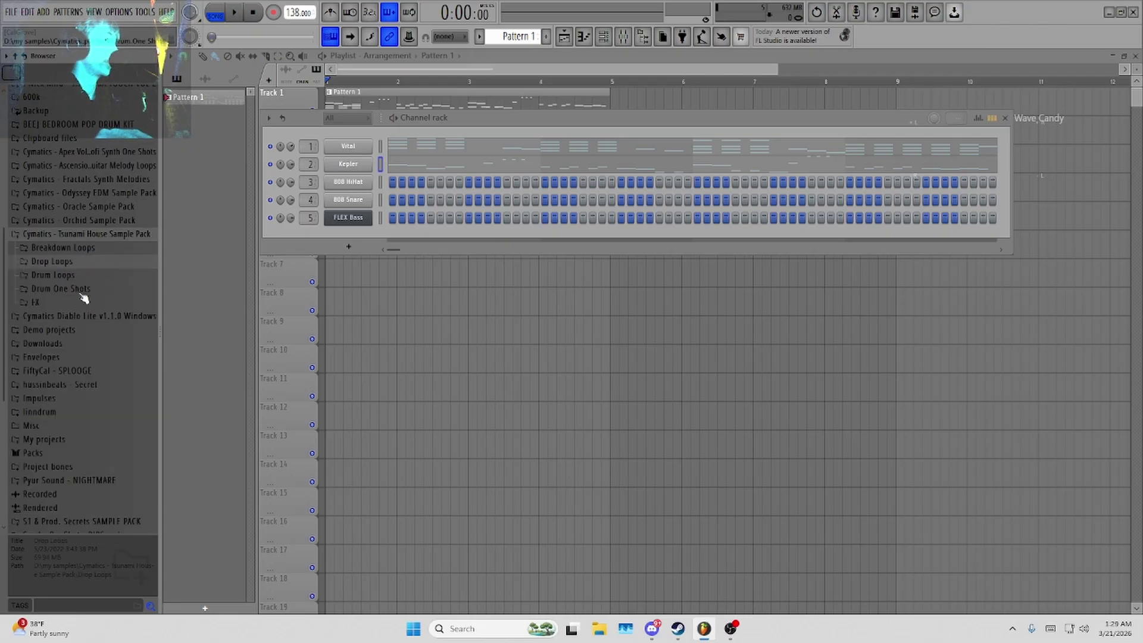
Expand Drum One Shots and its Kick folder in the Tsunami House pack and audition several kick samples.
{"action": "left_click", "coordinate": [85, 289]}
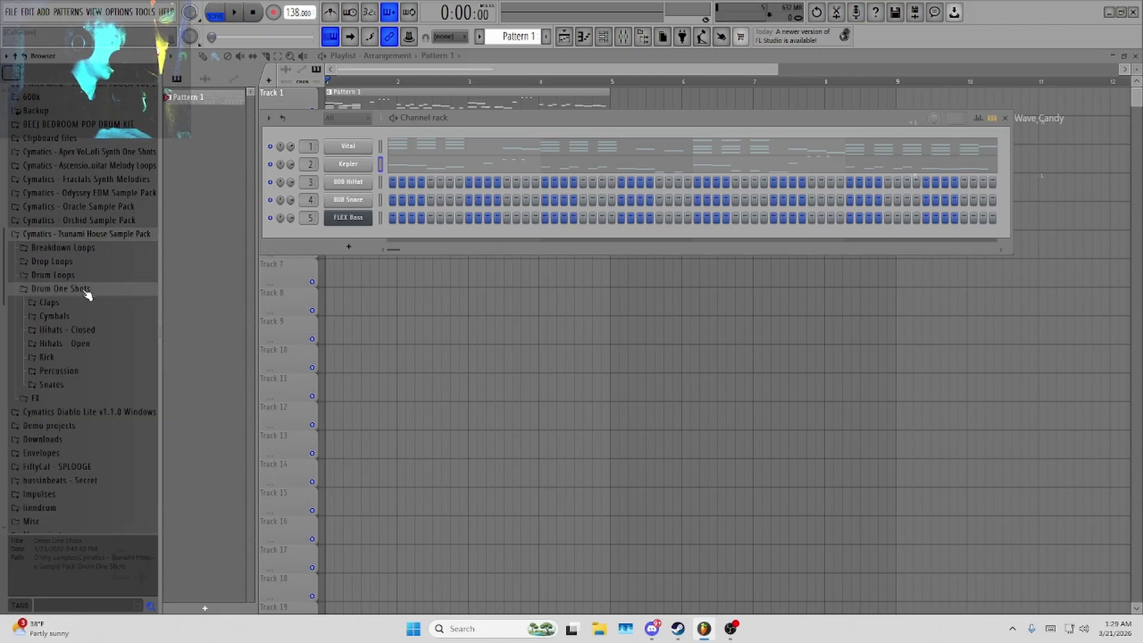
{"action": "left_click", "coordinate": [69, 357]}
{"action": "left_click", "coordinate": [81, 370]}
{"action": "left_click", "coordinate": [75, 383]}
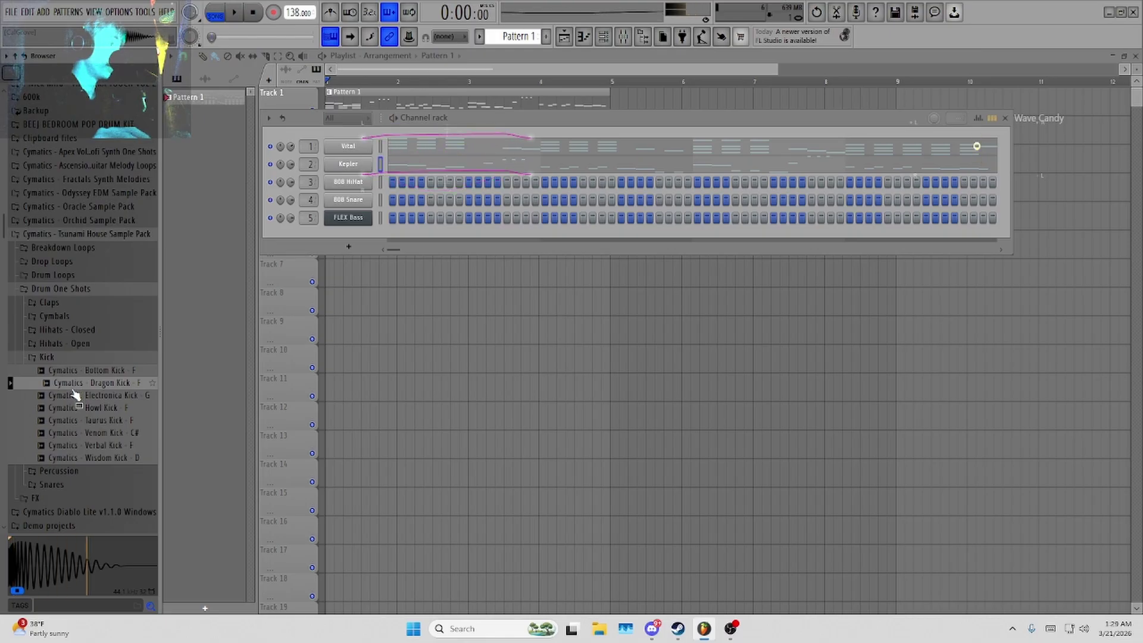
{"action": "left_click", "coordinate": [74, 395]}
{"action": "left_click", "coordinate": [78, 408]}
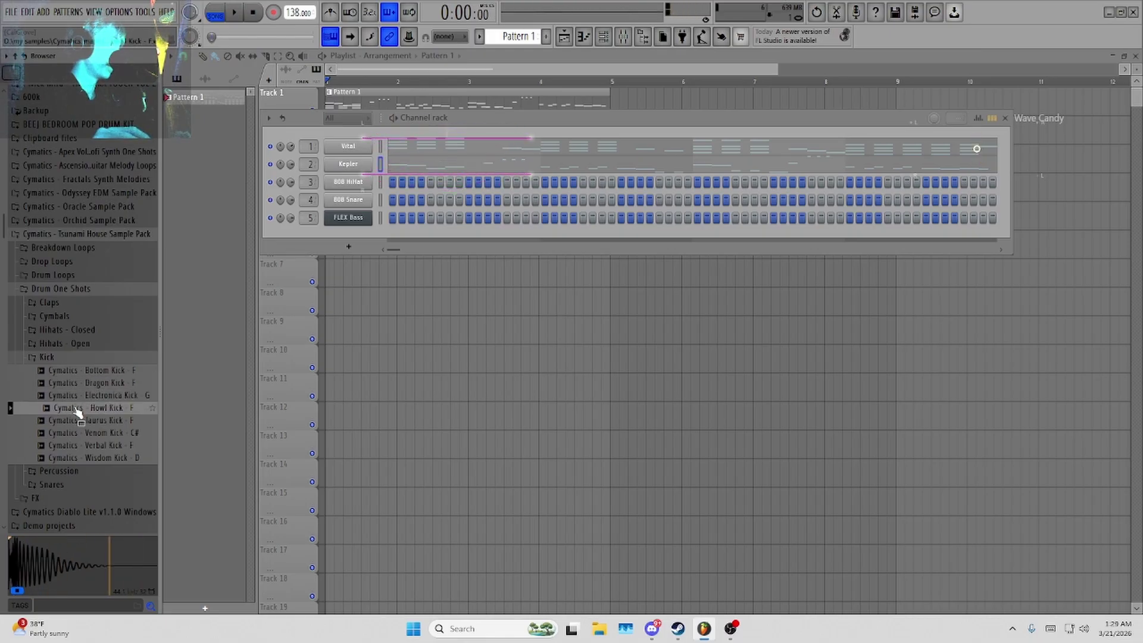
Add the Cymatics Howl Kick sample to the playlist and place its clip at the start of Track 2.
{"action": "left_click_drag", "start_coordinate": [77, 411], "coordinate": [464, 271]}
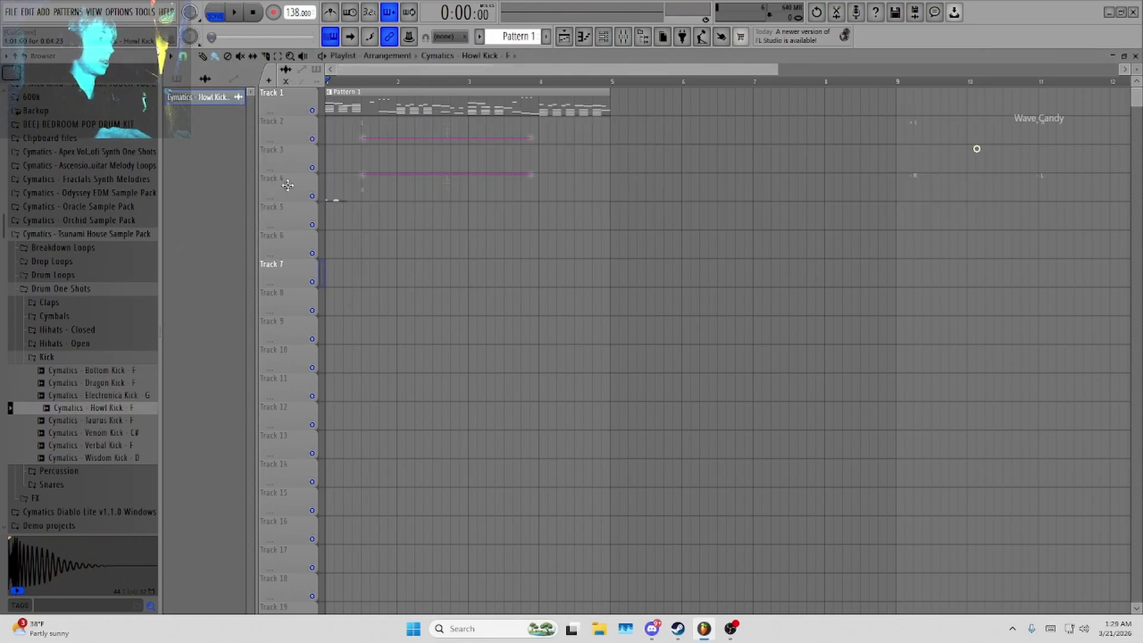
{"action": "left_click_drag", "start_coordinate": [287, 185], "coordinate": [333, 189]}
{"action": "scroll", "coordinate": [343, 192], "scroll_direction": "up", "scroll_amount": 5}
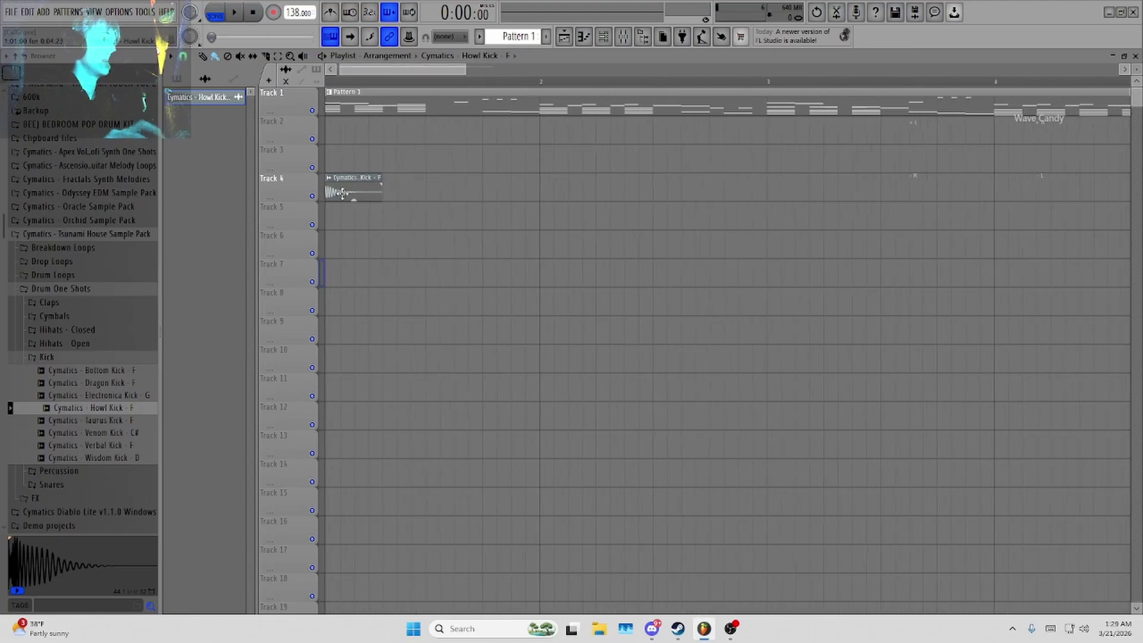
{"action": "scroll", "coordinate": [342, 192], "scroll_direction": "up", "scroll_amount": 2}
{"action": "left_click_drag", "start_coordinate": [343, 192], "coordinate": [351, 125]}
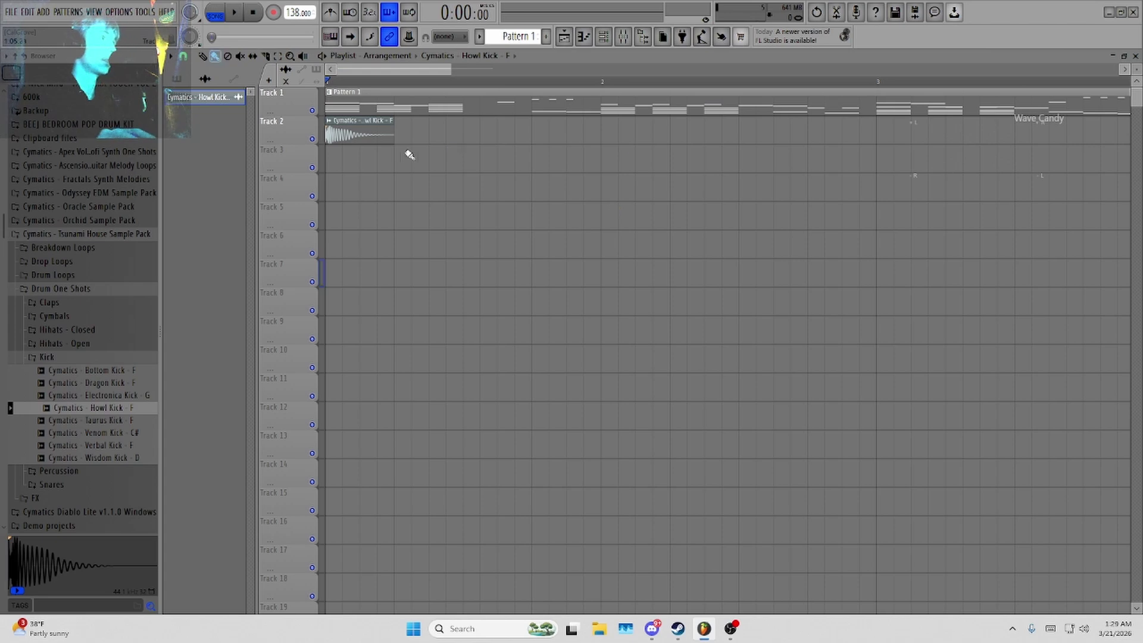
Fill bar 1 of Track 2 with a Howl Kick on every beat and duplicate that bar through bar 4.
{"action": "left_click", "coordinate": [429, 121]}
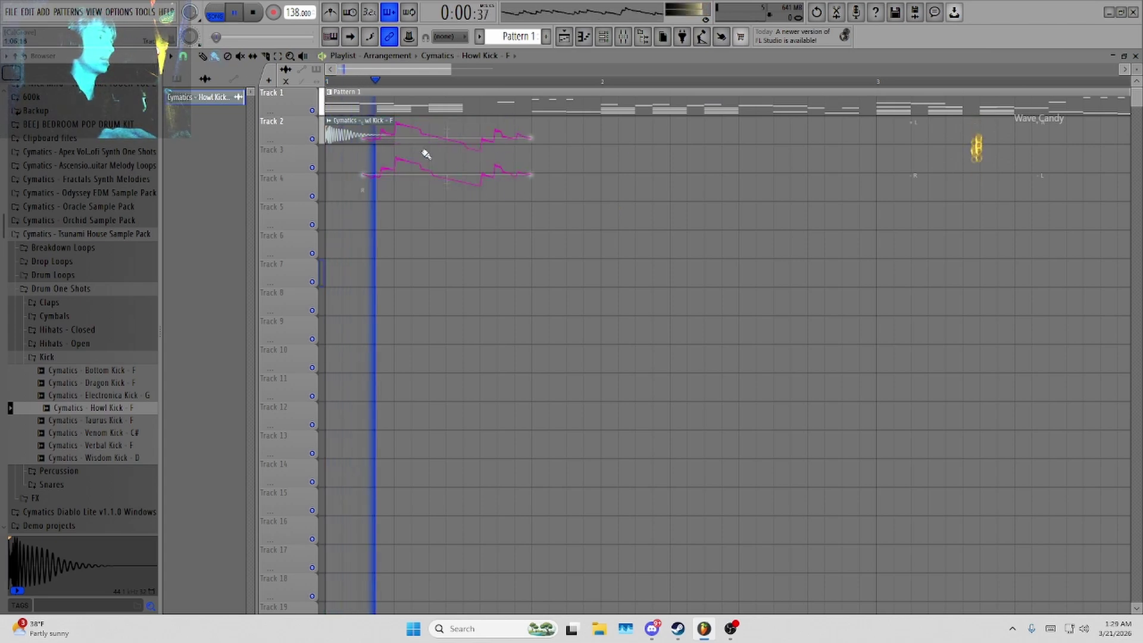
{"action": "scroll", "coordinate": [483, 245], "scroll_direction": "down", "scroll_amount": 2}
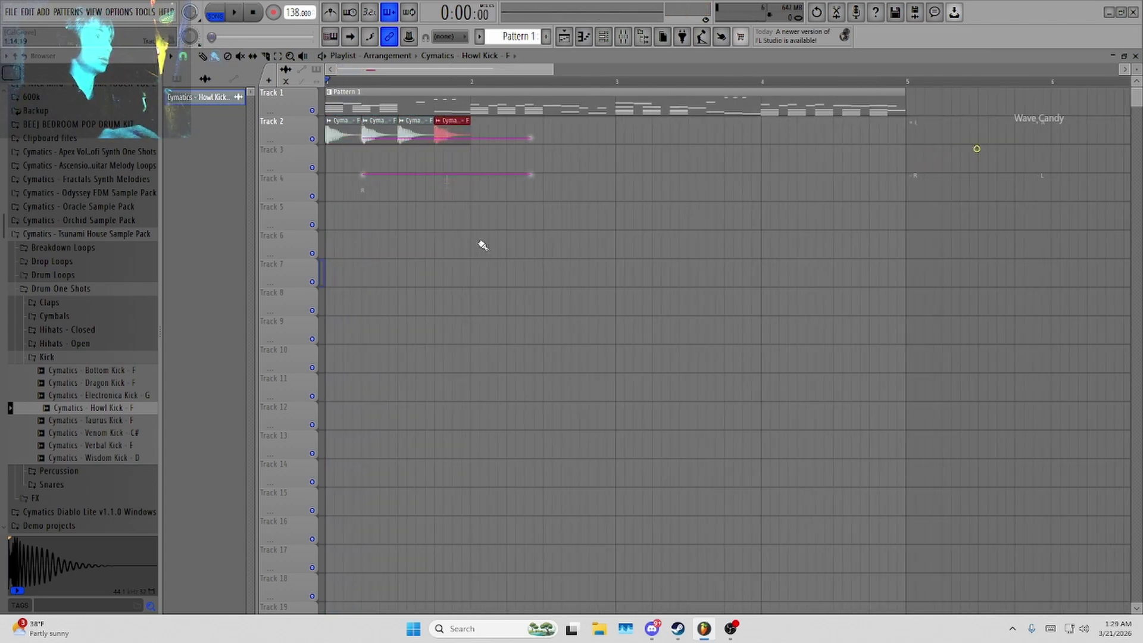
{"action": "key", "text": "space"}
{"action": "key", "text": "ctrl+b"}
{"action": "key", "text": "ctrl+b"}
{"action": "scroll", "coordinate": [536, 223], "scroll_direction": "down", "scroll_amount": 2}
{"action": "key", "text": "ctrl+b"}
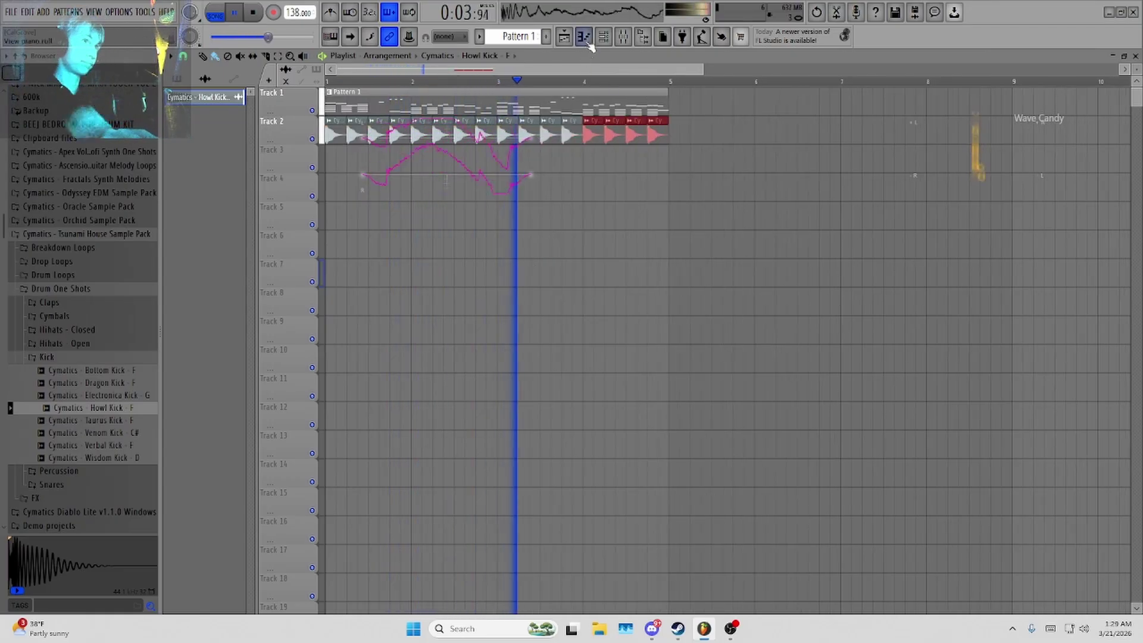
Play the arrangement while checking the Master and Insert 1 mixer levels, and glance at the Howl Kick clip's settings.
{"action": "key", "text": "F9"}
{"action": "scroll", "coordinate": [492, 70], "scroll_direction": "up", "scroll_amount": 2}
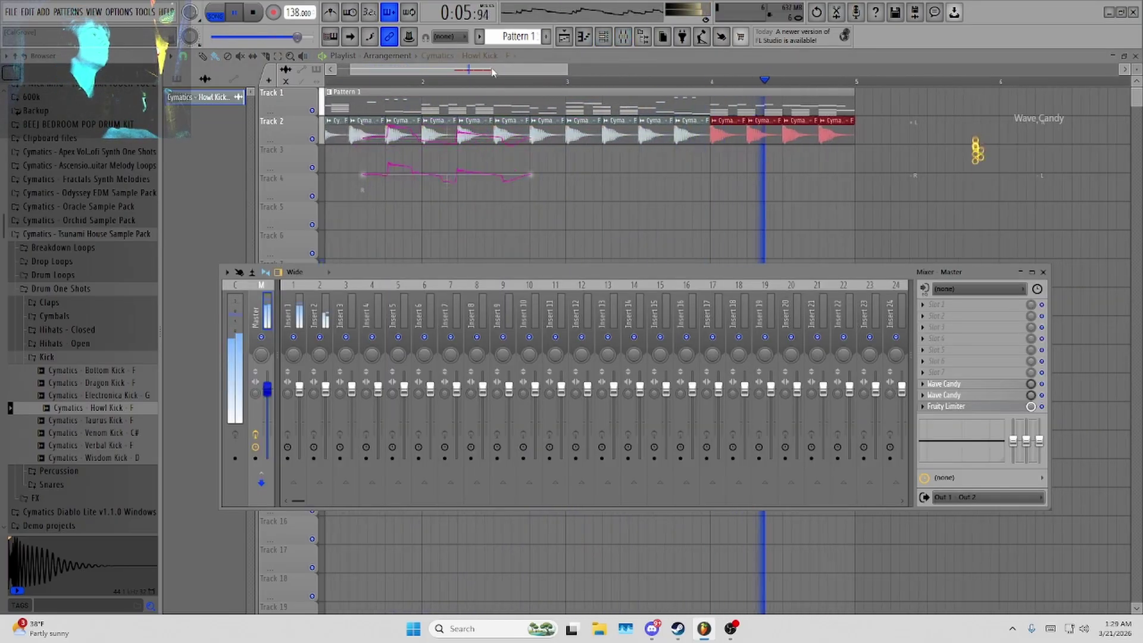
{"action": "key", "text": "Right"}
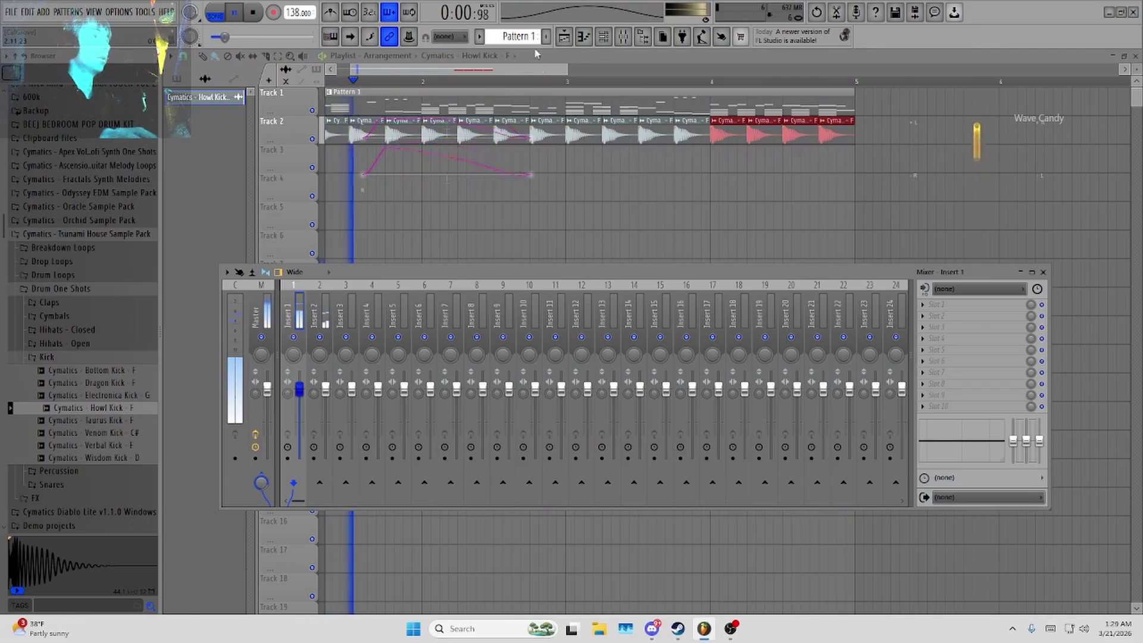
{"action": "double_click", "coordinate": [540, 130]}
{"action": "left_click", "coordinate": [606, 222]}
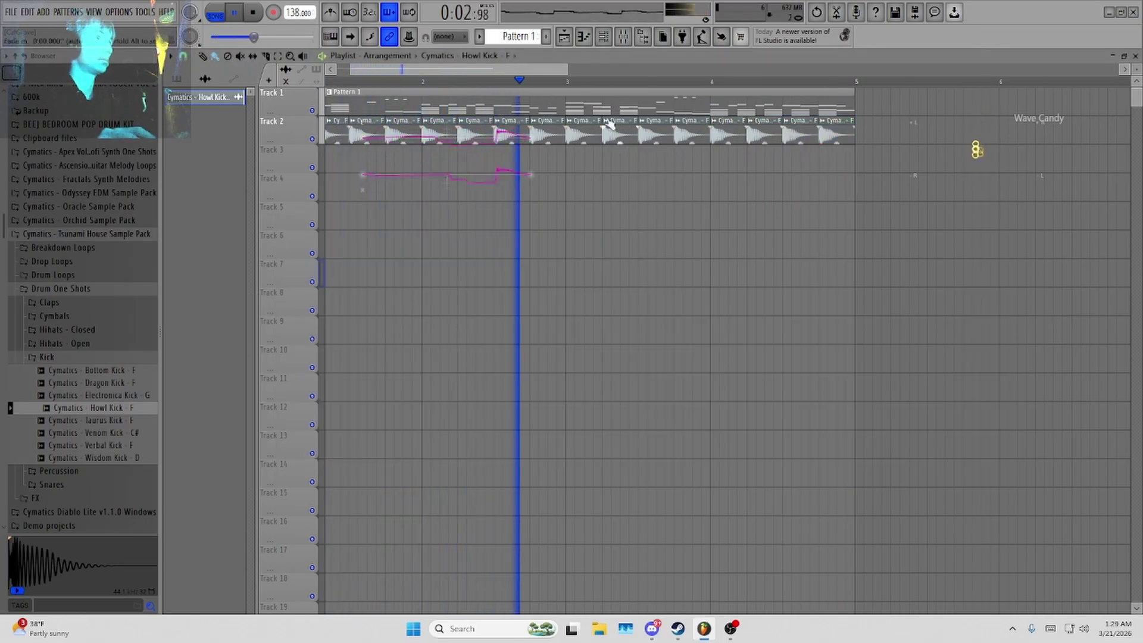
{"action": "key", "text": "F9"}
{"action": "key", "text": "F9"}
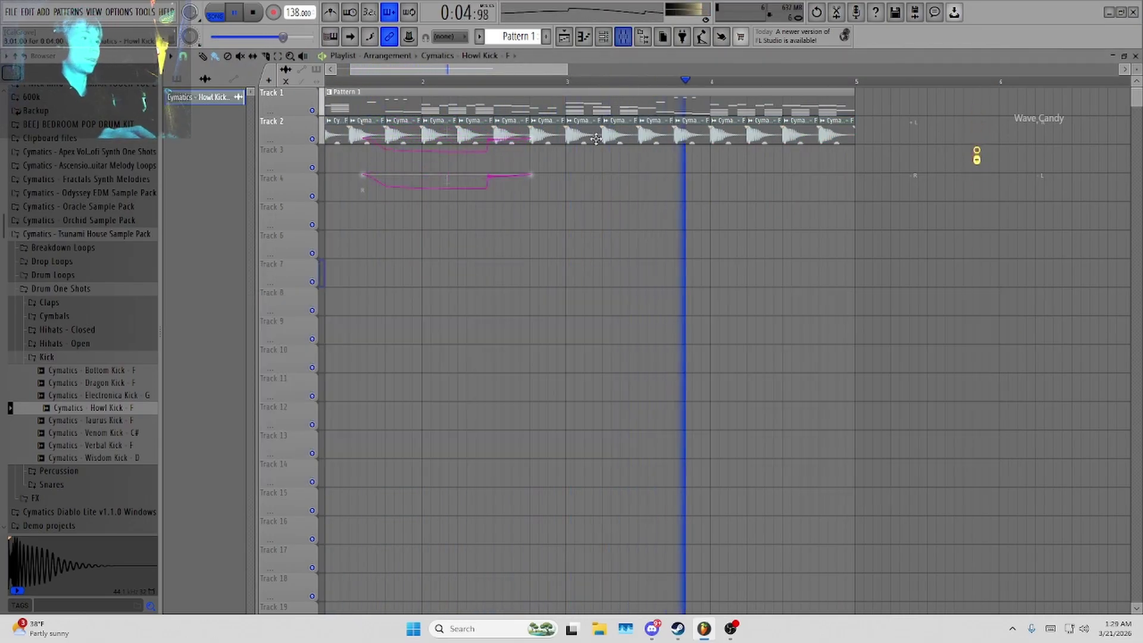
Give the Howl Kick sample a quick fade out of 43%, and close its channel settings after listening.
{"action": "double_click", "coordinate": [596, 139]}
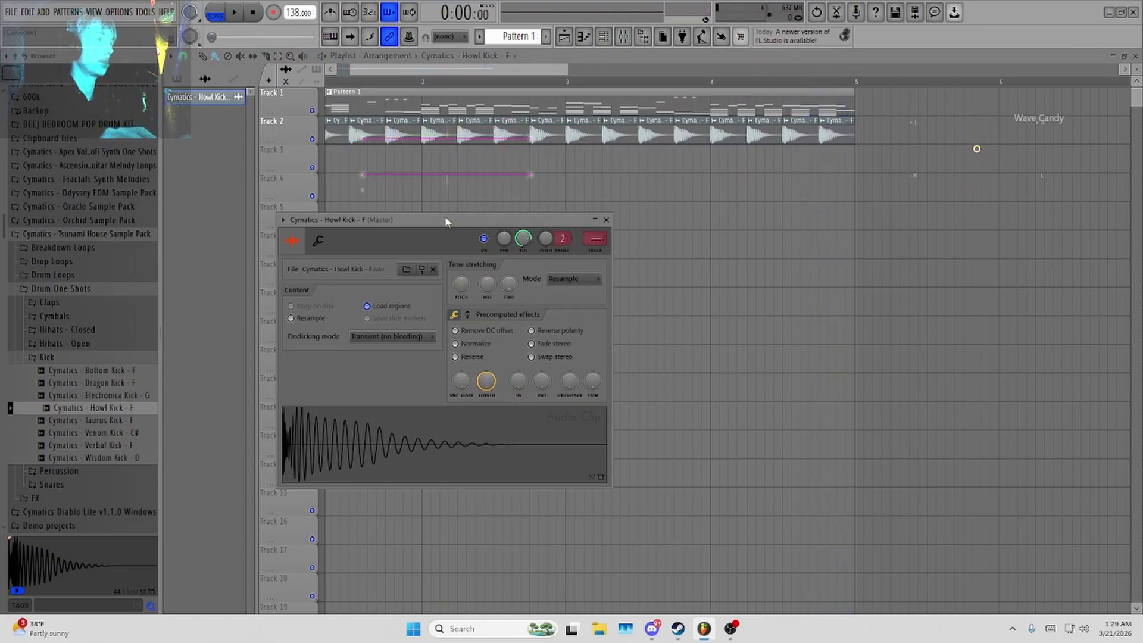
{"action": "left_click_drag", "start_coordinate": [447, 222], "coordinate": [455, 181]}
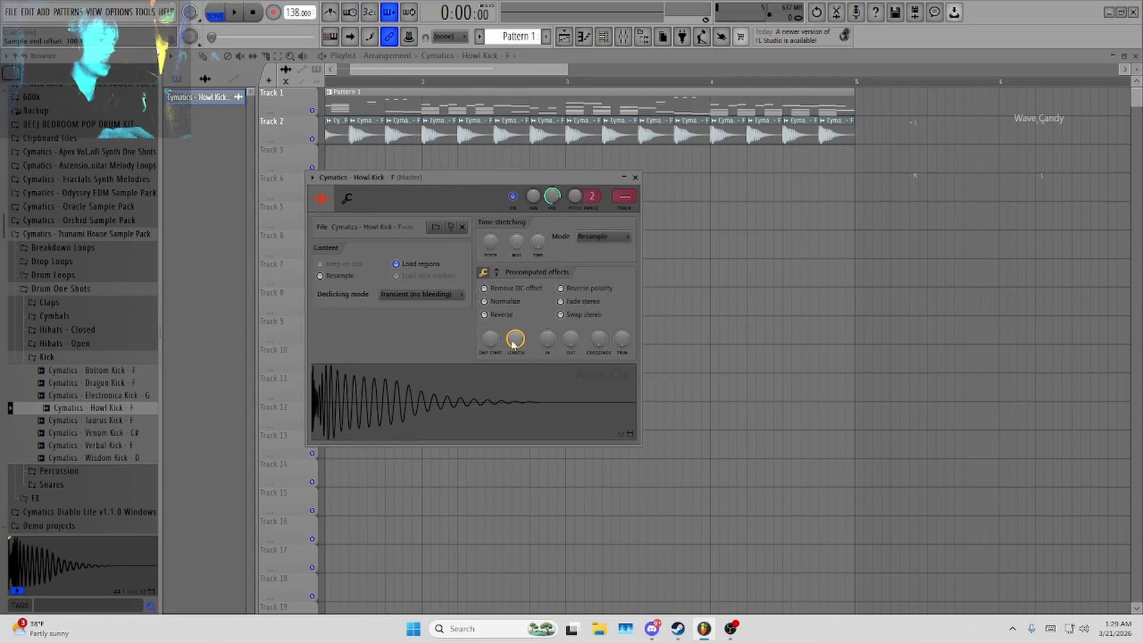
{"action": "mouse_move", "coordinate": [571, 339]}
{"action": "left_mouse_down"}
{"action": "mouse_move", "coordinate": [570, 321]}
{"action": "mouse_move", "coordinate": [573, 340]}
{"action": "left_mouse_up"}
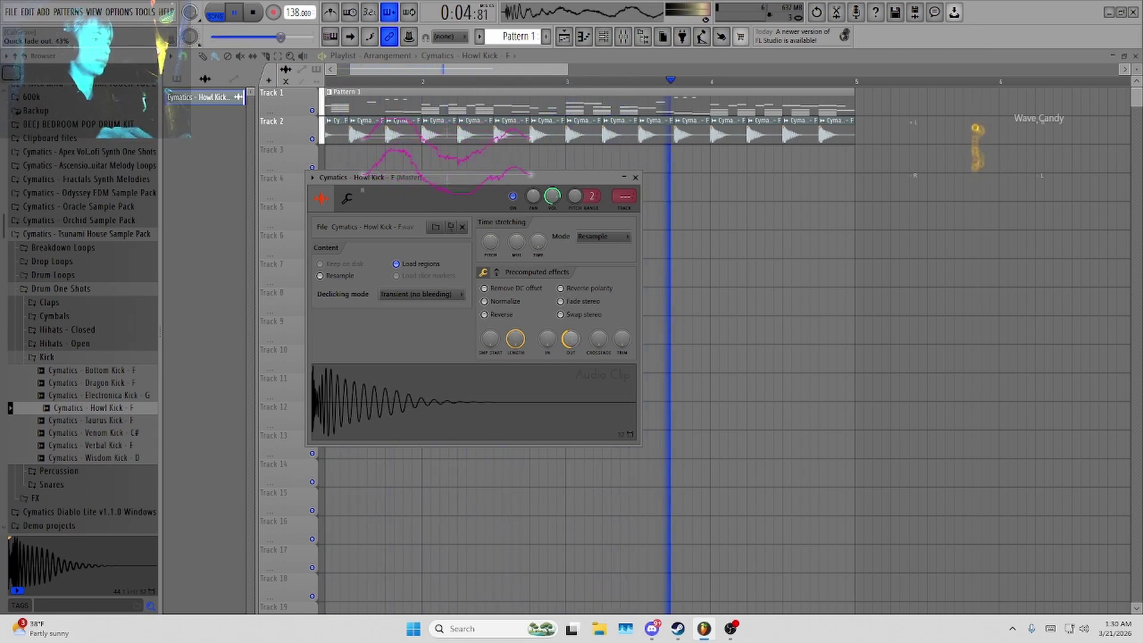
{"action": "key", "text": "space"}
{"action": "left_click", "coordinate": [635, 177]}
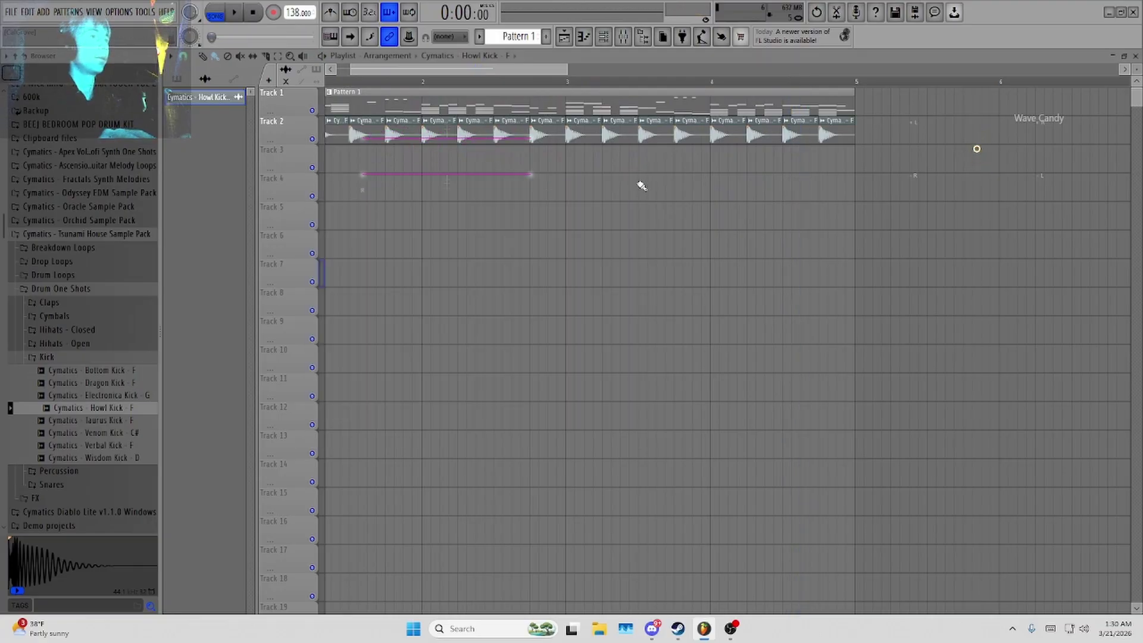
Insert Fruity Soft Clipper on the Master track just before Fruity Limiter, listen to the result, and close the mixer.
{"action": "left_click", "coordinate": [636, 35]}
{"action": "key", "text": "space"}
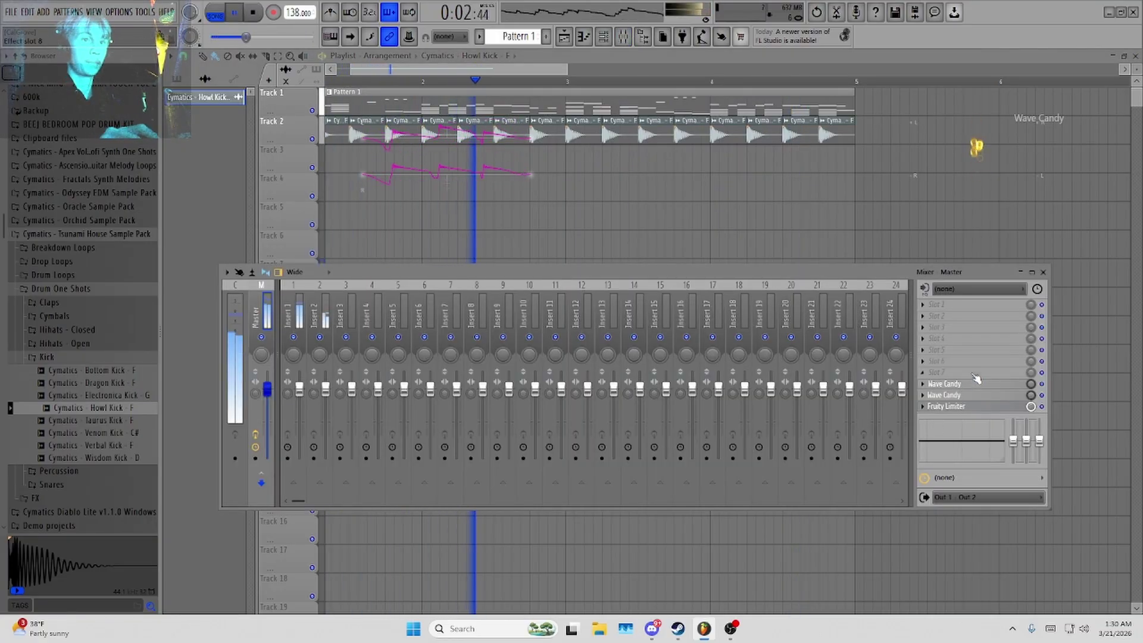
{"action": "left_click", "coordinate": [964, 395]}
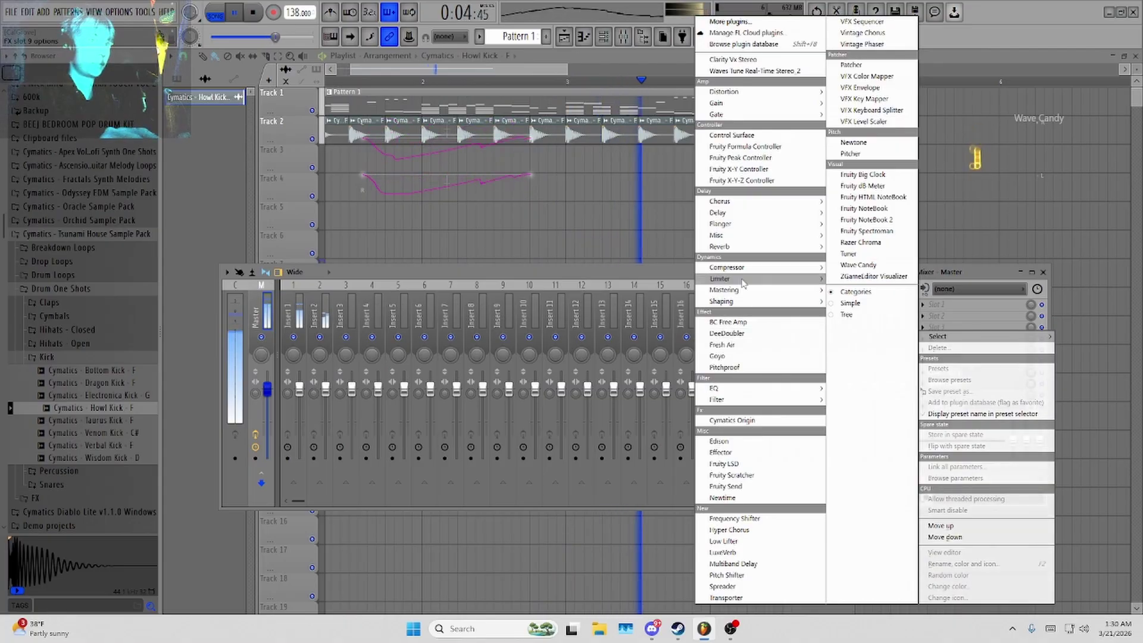
{"action": "mouse_move", "coordinate": [733, 279]}
{"action": "left_click", "coordinate": [668, 290]}
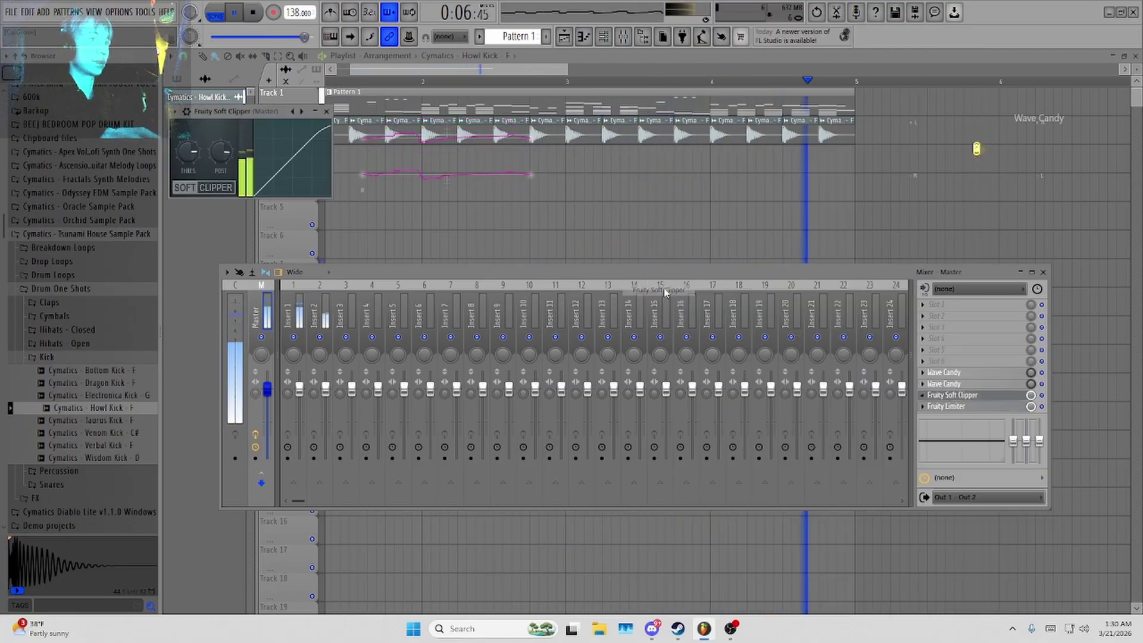
{"action": "key", "text": "space"}
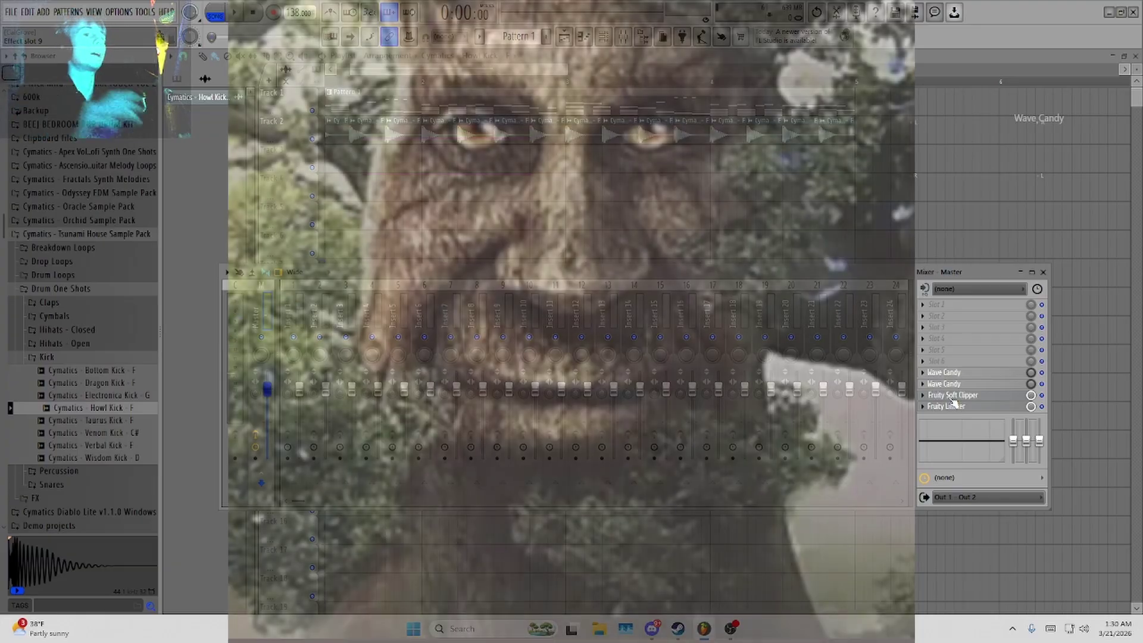
{"action": "key", "text": "space"}
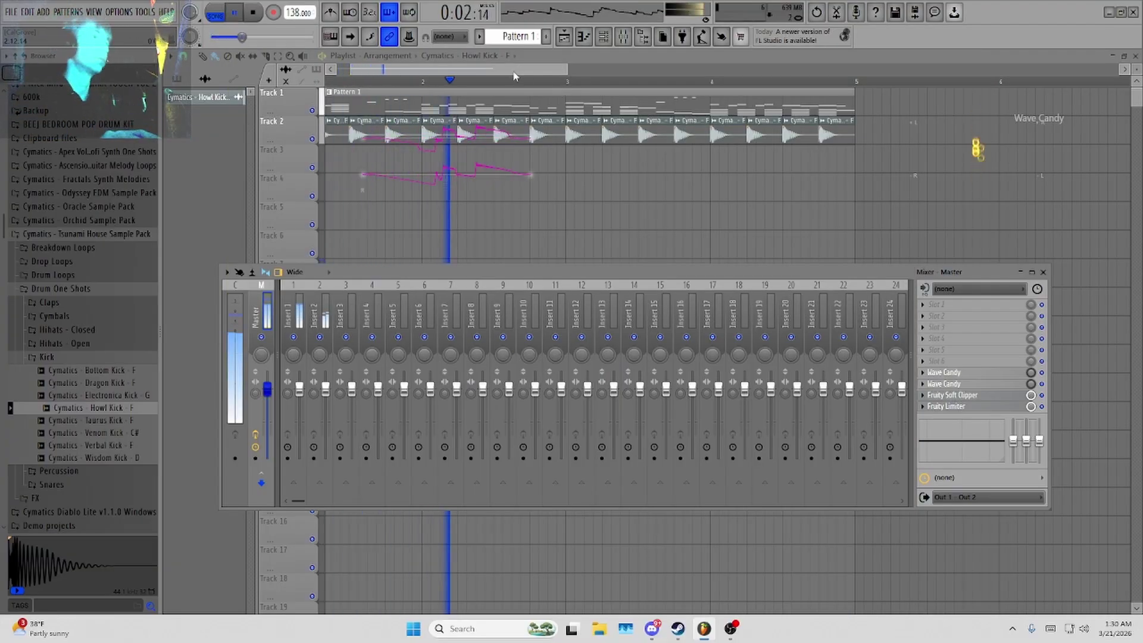
{"action": "key", "text": "F9"}
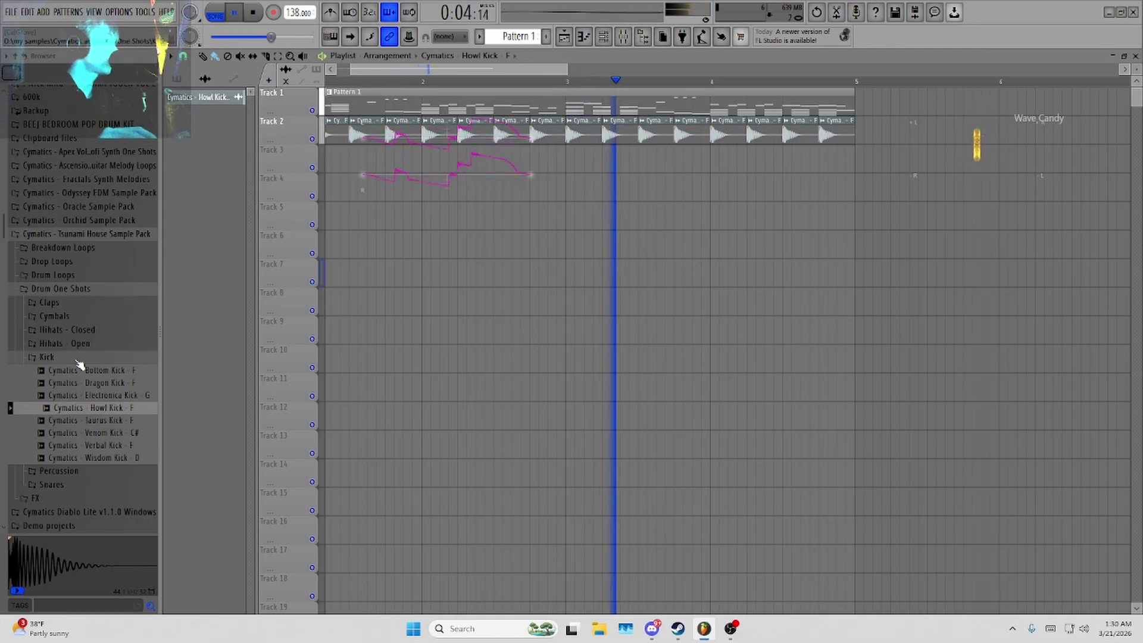
Collapse the Kick folder, expand the Hihats - Open folder and show the channel rack.
{"action": "left_click", "coordinate": [77, 358]}
{"action": "left_click", "coordinate": [92, 345]}
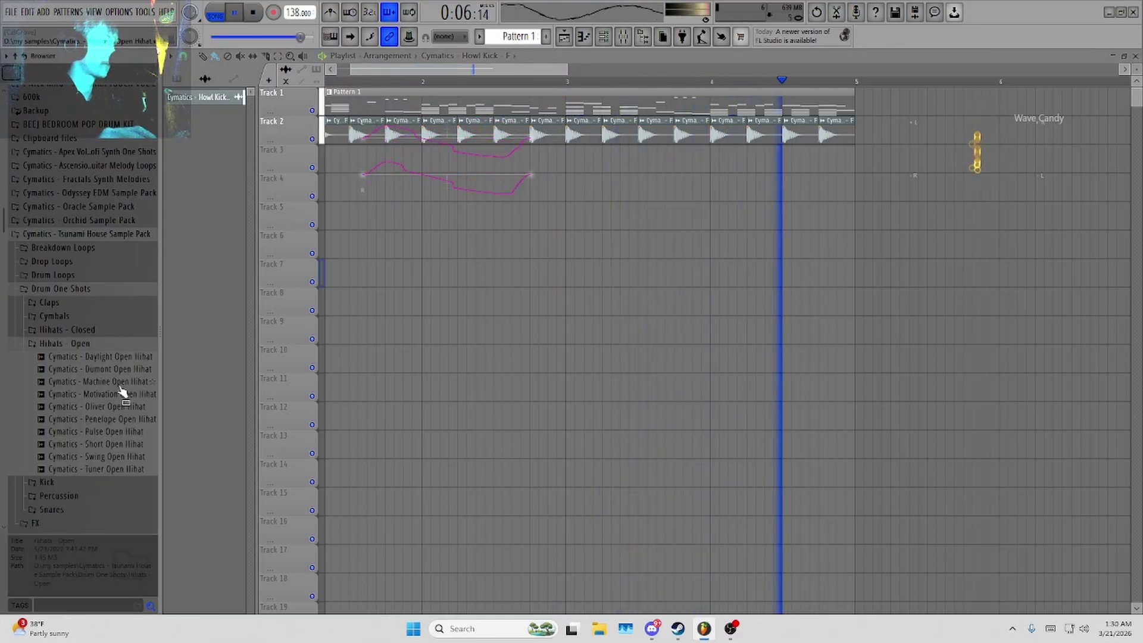
{"action": "key", "text": "F6"}
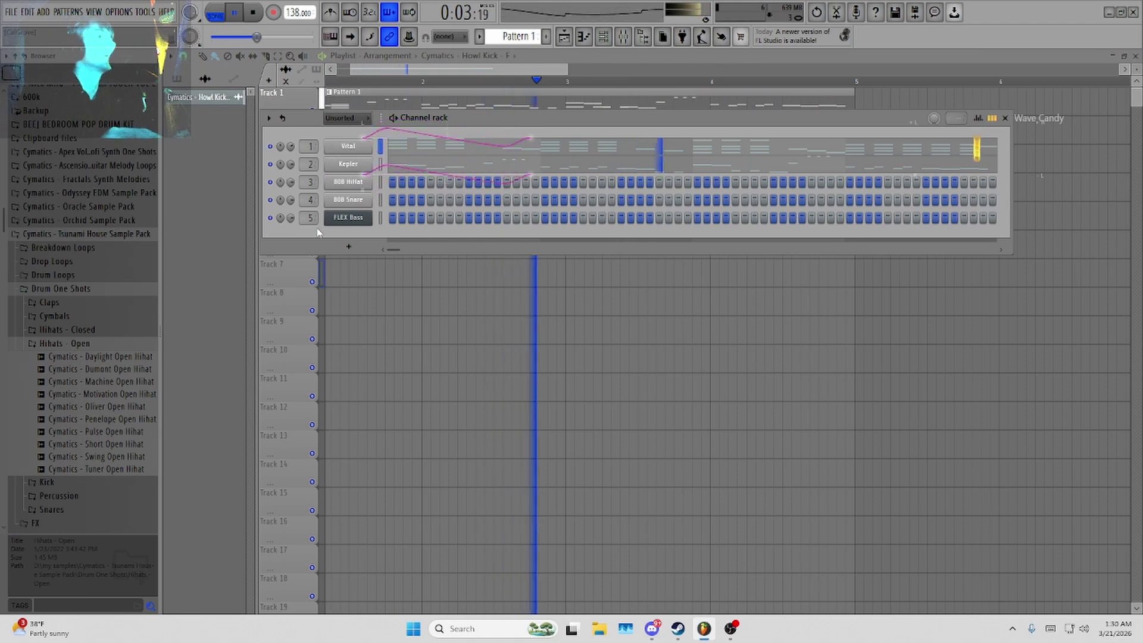
Try GMS as a replacement for the 808 HiHat channel, browsing its Leads & Synths presets.
{"action": "right_click", "coordinate": [349, 181]}
{"action": "mouse_move", "coordinate": [417, 296]}
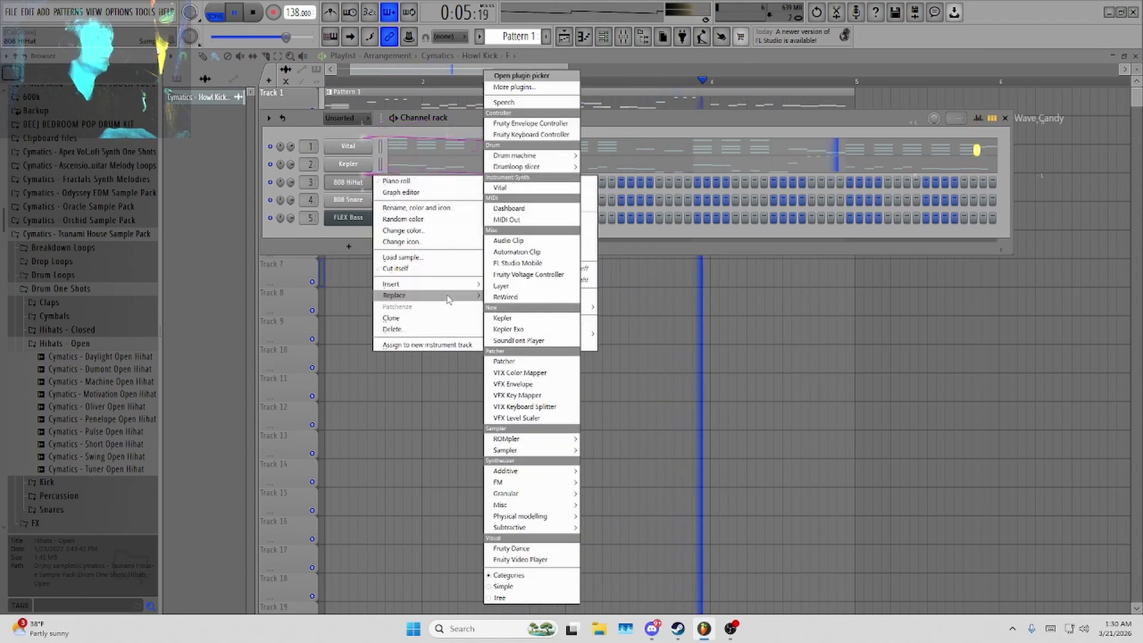
{"action": "mouse_move", "coordinate": [524, 527]}
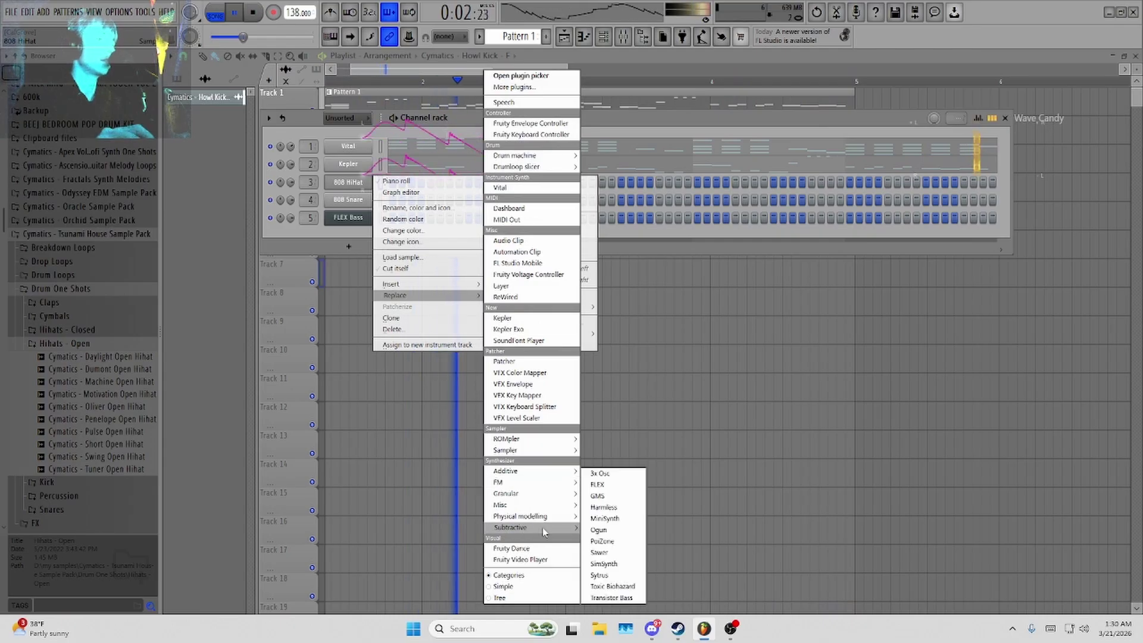
{"action": "left_click", "coordinate": [613, 497]}
{"action": "left_click", "coordinate": [483, 281]}
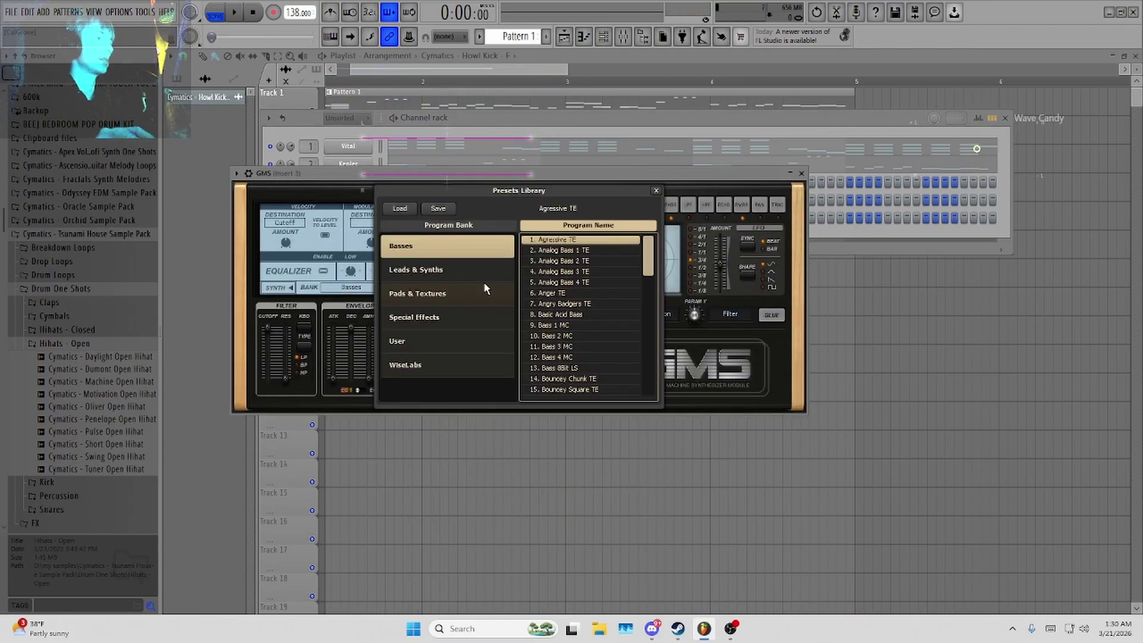
{"action": "left_click", "coordinate": [469, 272]}
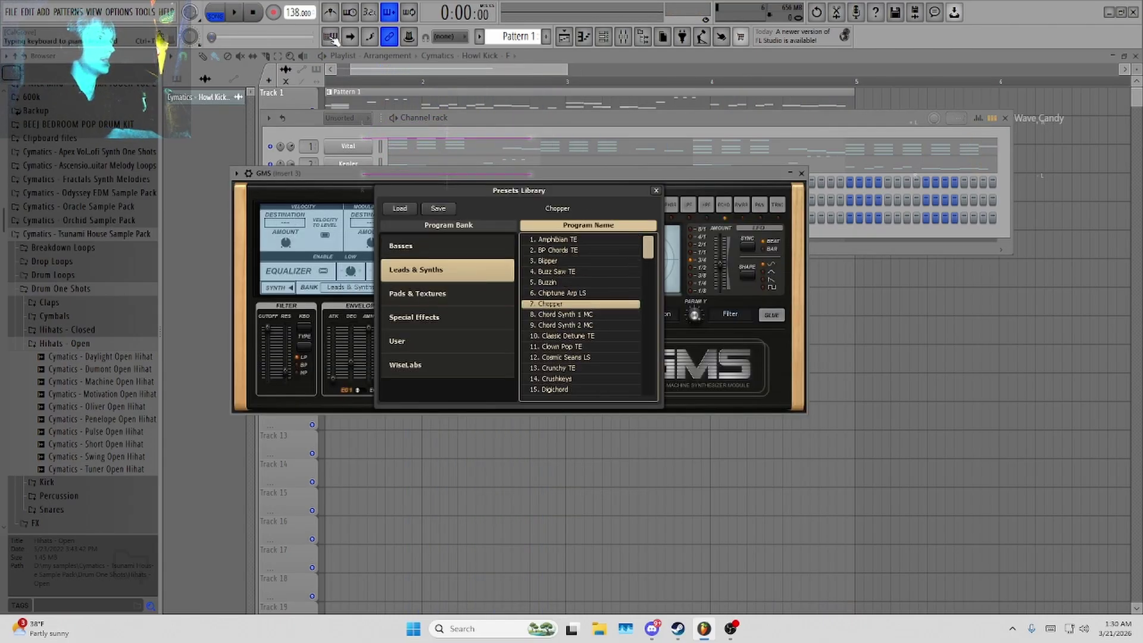
{"action": "left_click", "coordinate": [656, 191]}
{"action": "left_click", "coordinate": [802, 173]}
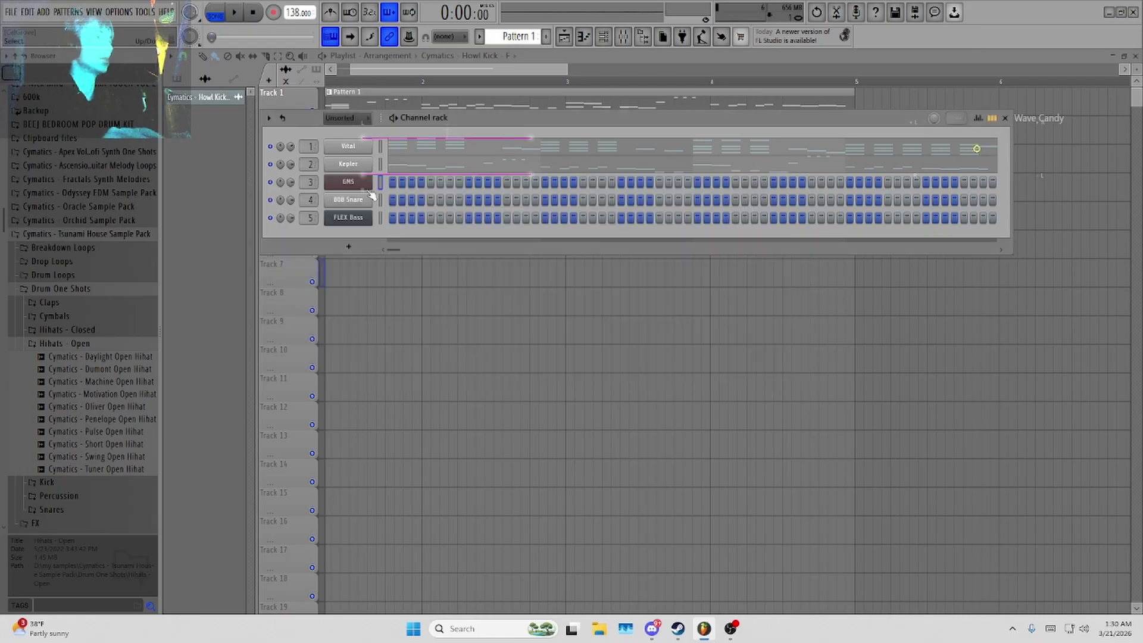
Replace the GMS channel with the Sytrus synthesizer.
{"action": "right_click", "coordinate": [365, 182]}
{"action": "mouse_move", "coordinate": [464, 284]}
{"action": "mouse_move", "coordinate": [570, 529]}
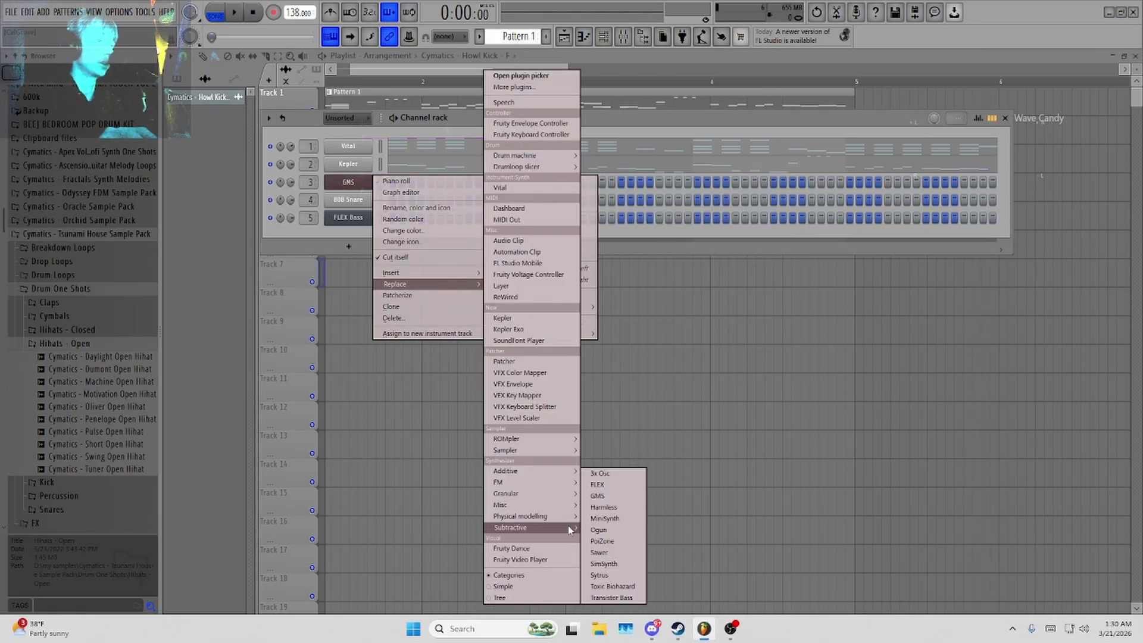
{"action": "left_click", "coordinate": [617, 576]}
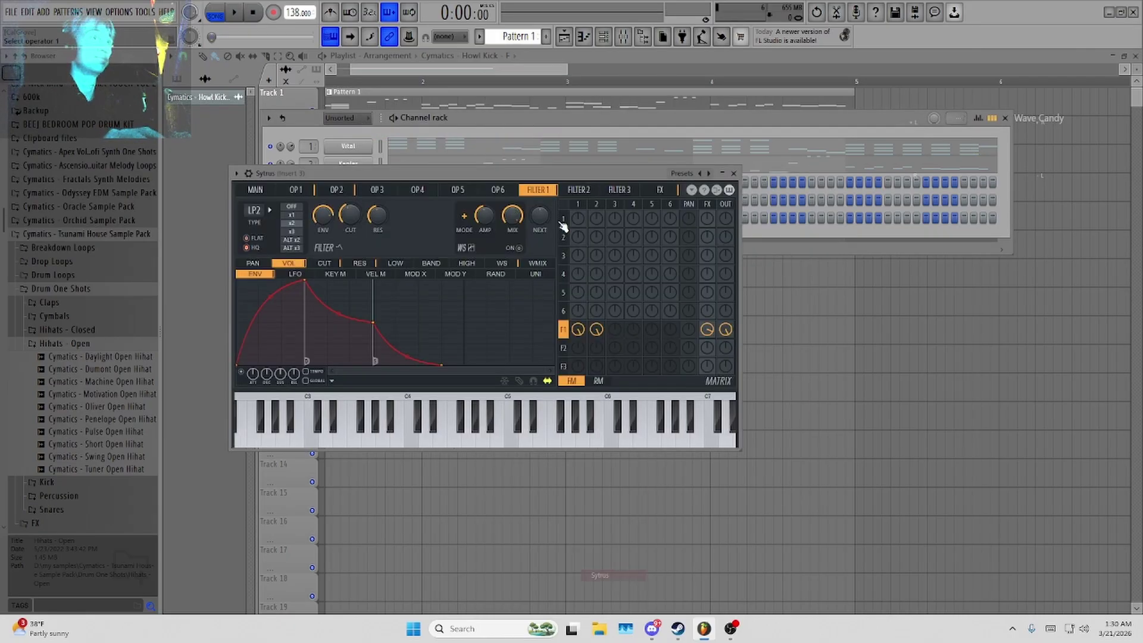
Audition the Trance pluck 2 preset in Sytrus, load the X Nucleon lead preset Angela and close the synthesizer.
{"action": "left_click", "coordinate": [683, 174]}
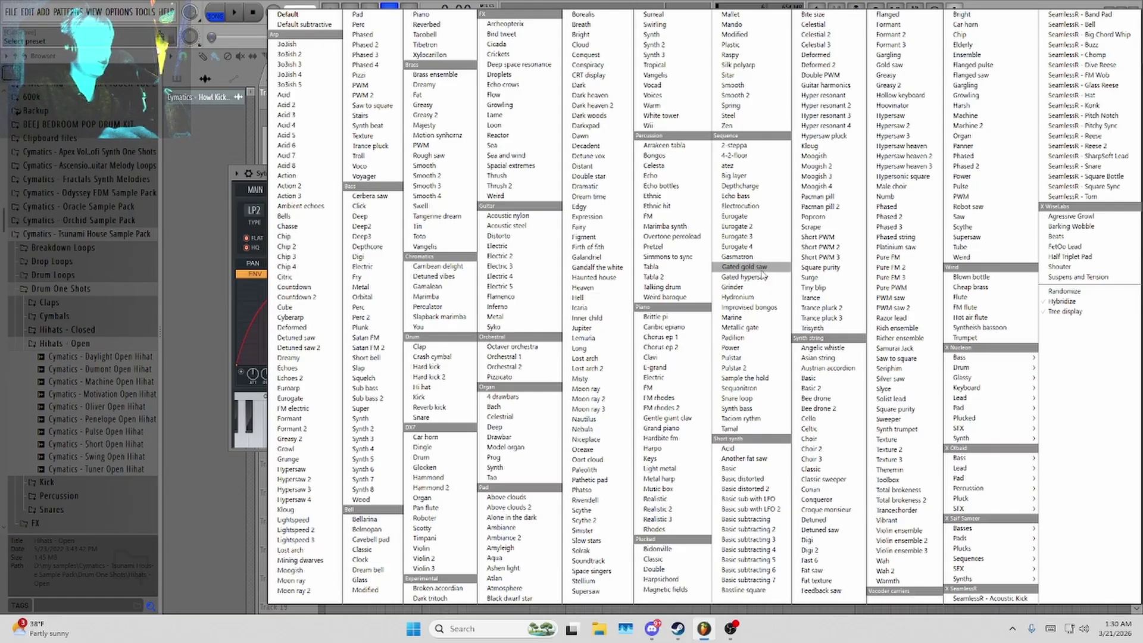
{"action": "left_click", "coordinate": [824, 308]}
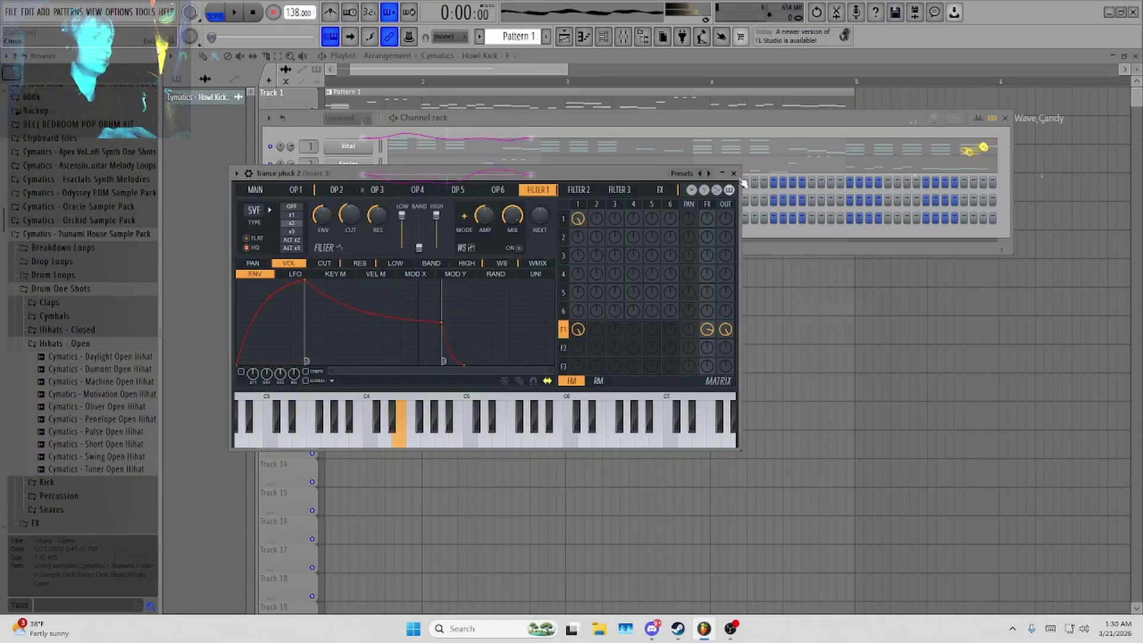
{"action": "left_click", "coordinate": [683, 173]}
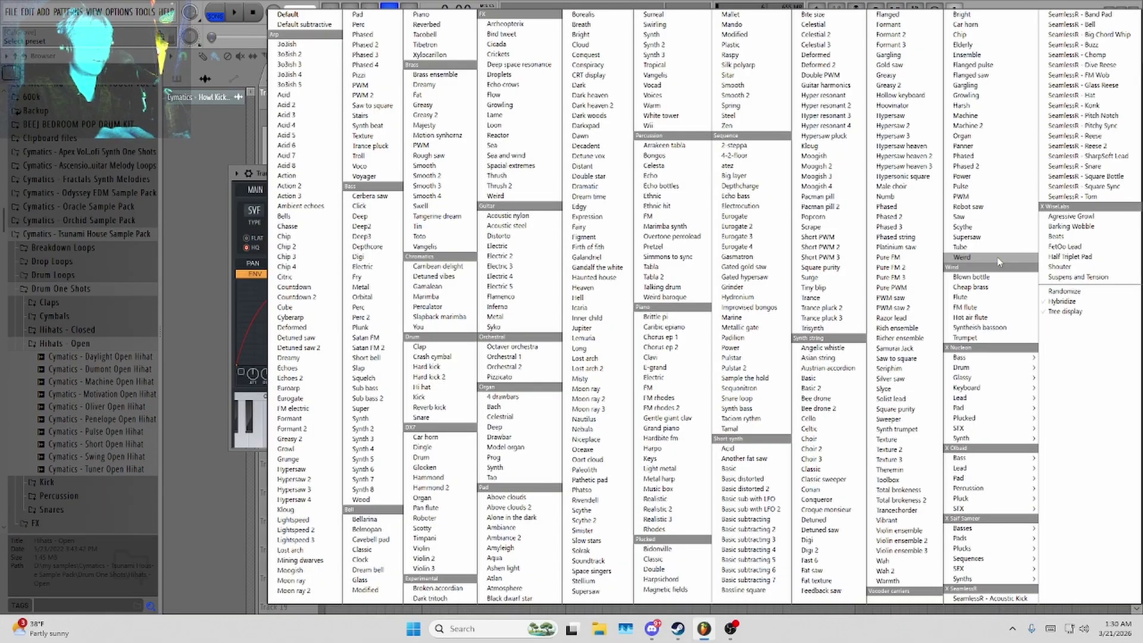
{"action": "mouse_move", "coordinate": [991, 399]}
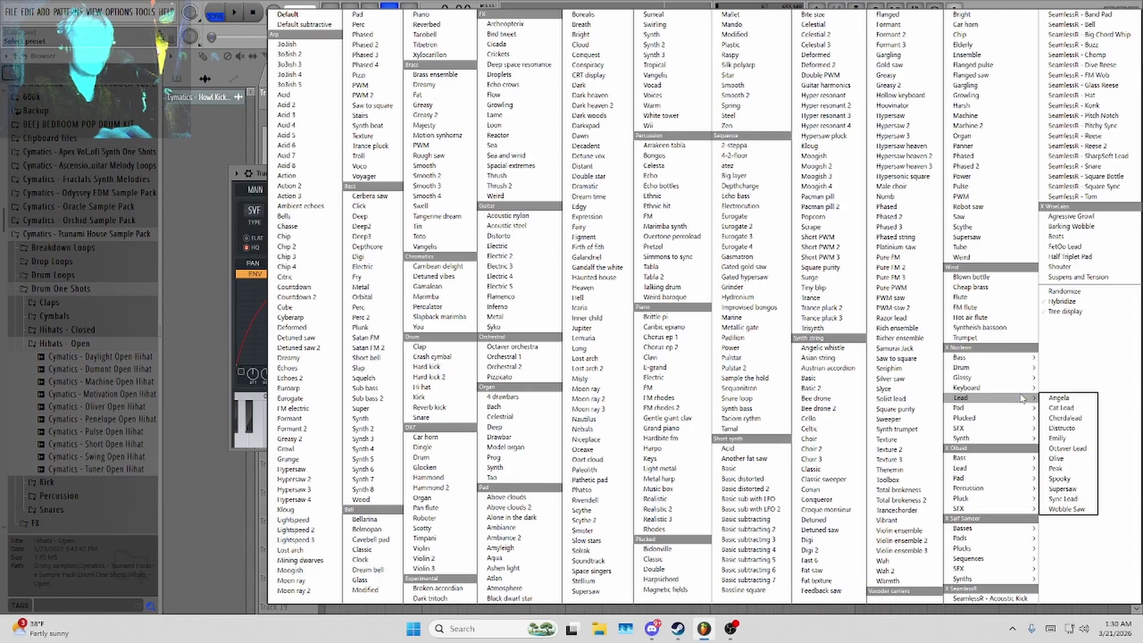
{"action": "left_click", "coordinate": [1077, 398]}
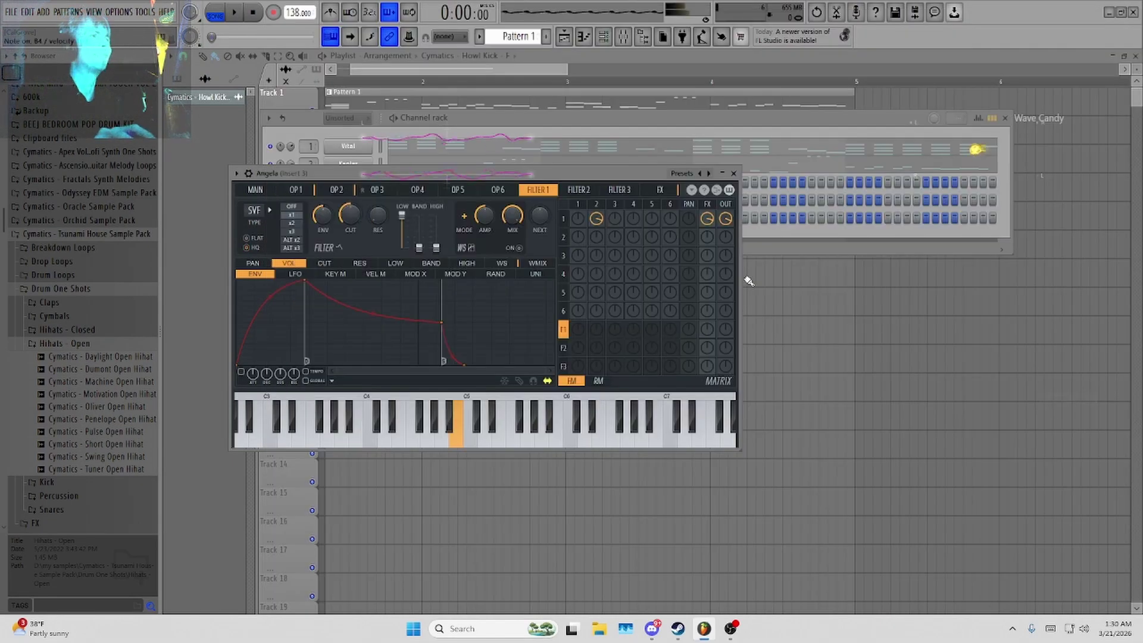
{"action": "left_click", "coordinate": [735, 174]}
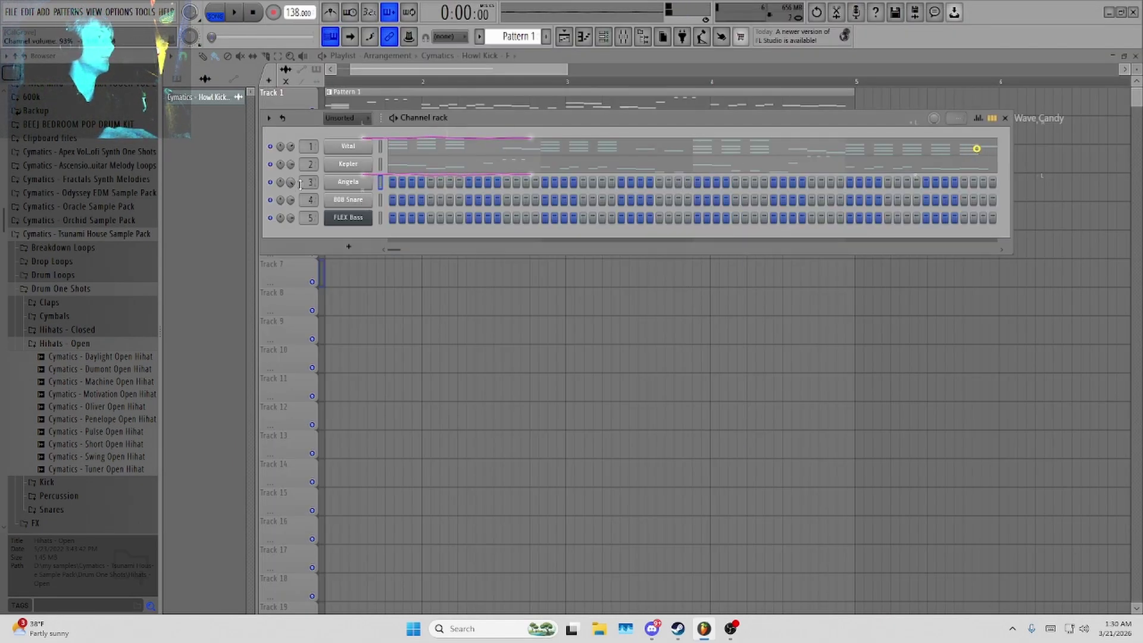
Open the Angela channel's piano roll and play the pattern with the synthesizer window open.
{"action": "right_click", "coordinate": [352, 182]}
{"action": "left_click", "coordinate": [405, 186]}
{"action": "key", "text": "space"}
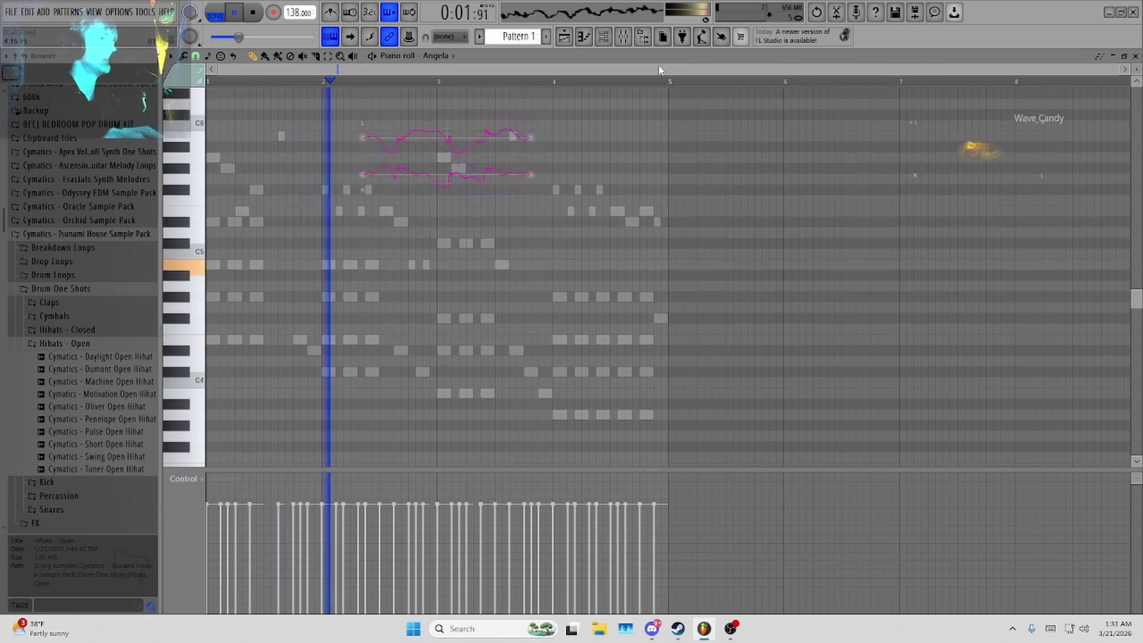
{"action": "key", "text": "F6"}
{"action": "left_click", "coordinate": [349, 182]}
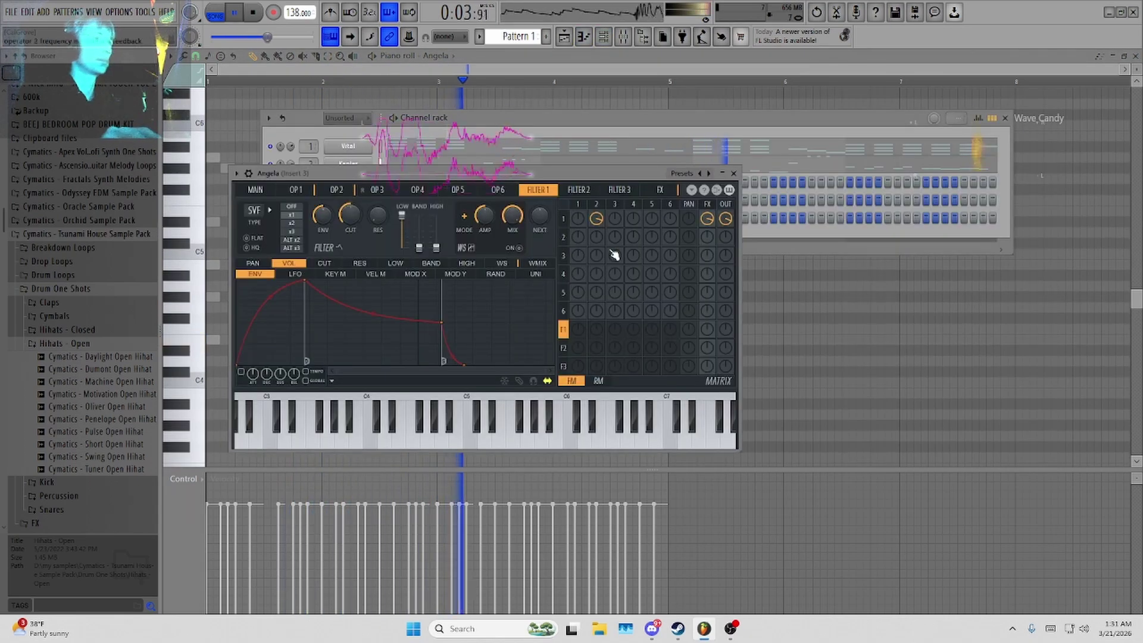
{"action": "key", "text": "space"}
{"action": "key", "text": "space"}
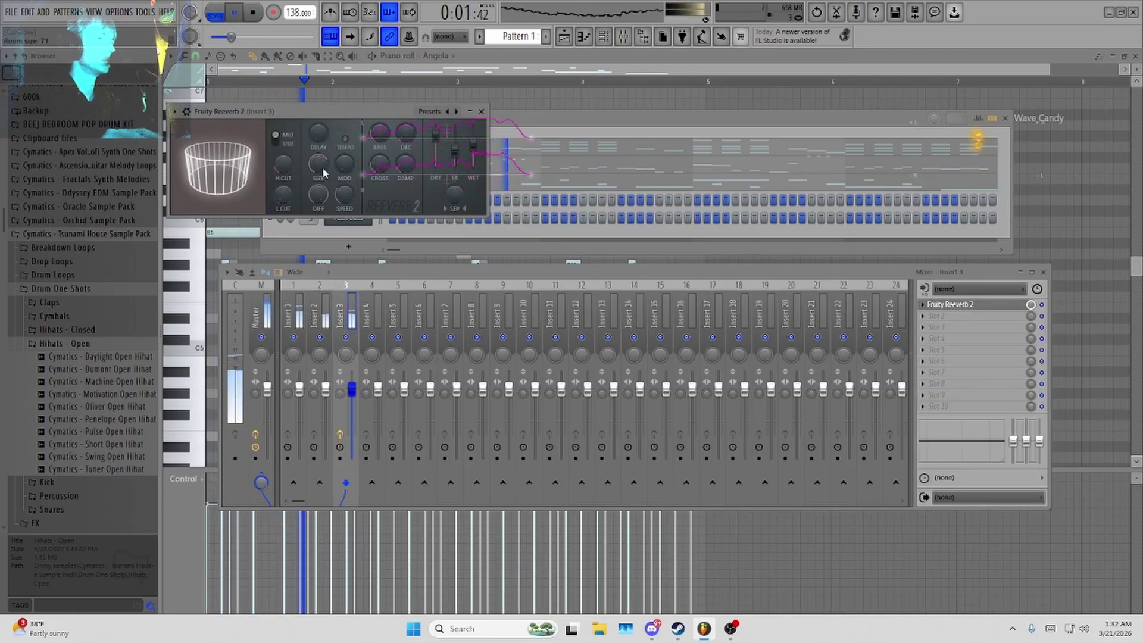
Set the low cut of Fruity Reeverb 2 on Insert 3 to 265 Hz, close it and return to the playlist.
{"action": "left_click_drag", "start_coordinate": [290, 200], "coordinate": [290, 176]}
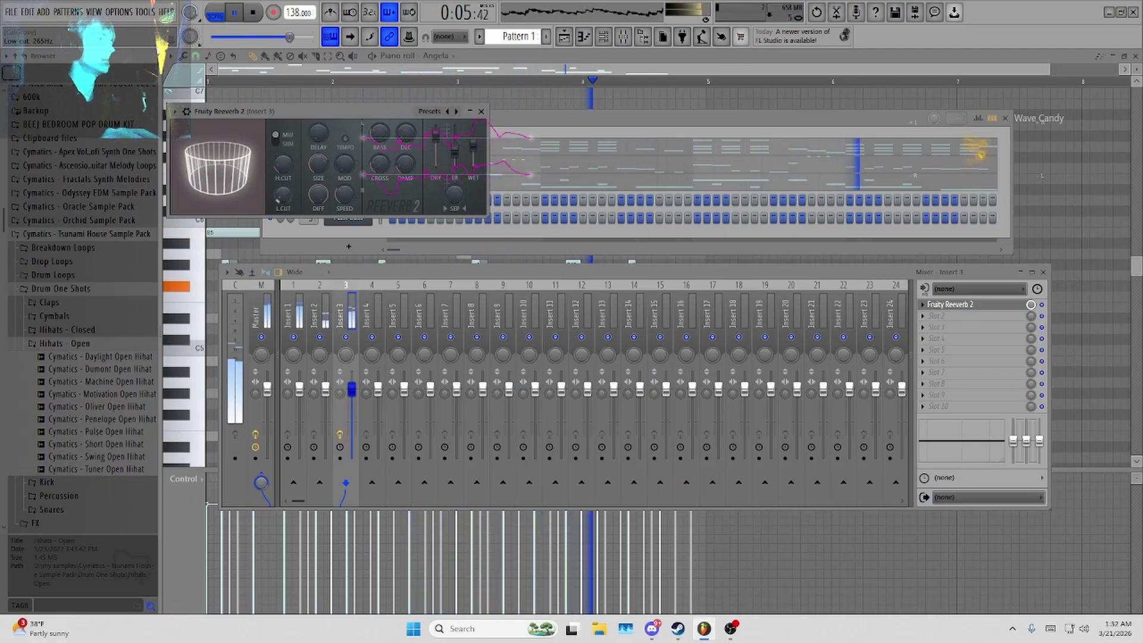
{"action": "left_click", "coordinate": [481, 111]}
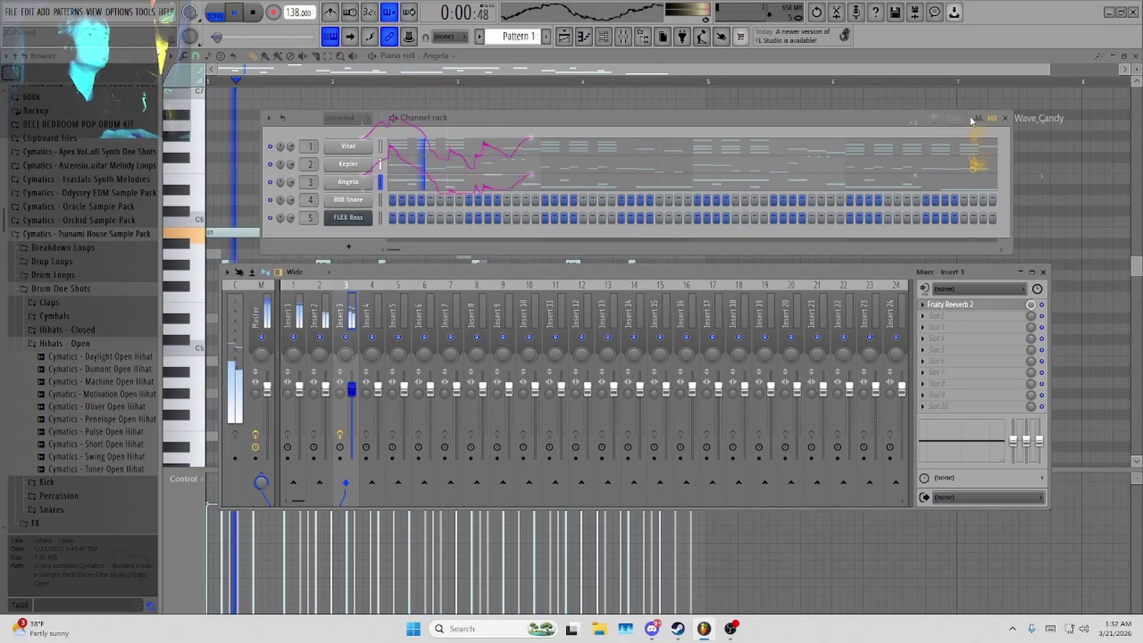
{"action": "left_click", "coordinate": [1005, 117]}
{"action": "left_click", "coordinate": [564, 37]}
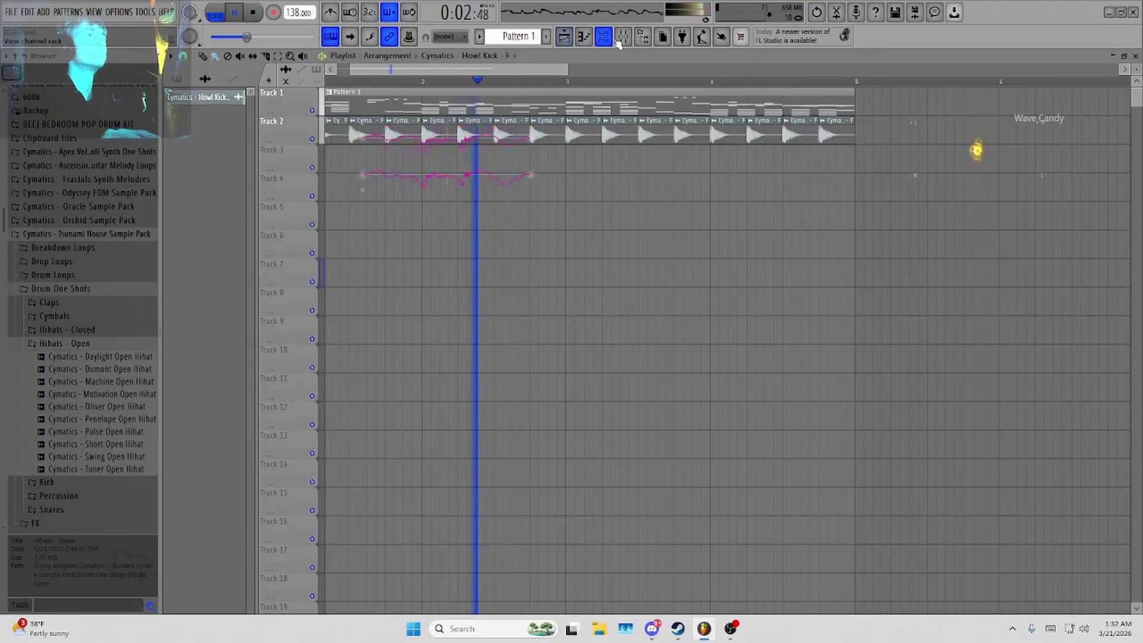
Stop playback and audition the Cymatics Dumont and Motivation open hihats.
{"action": "left_click", "coordinate": [604, 37]}
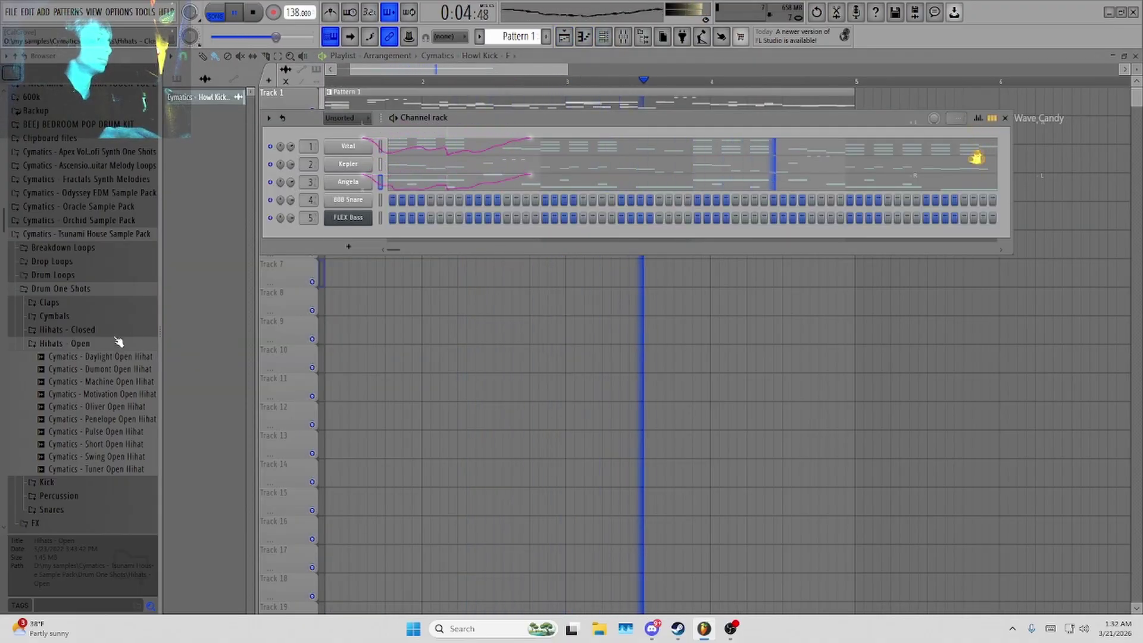
{"action": "key", "text": "space"}
{"action": "left_click", "coordinate": [102, 368]}
{"action": "left_click", "coordinate": [110, 395]}
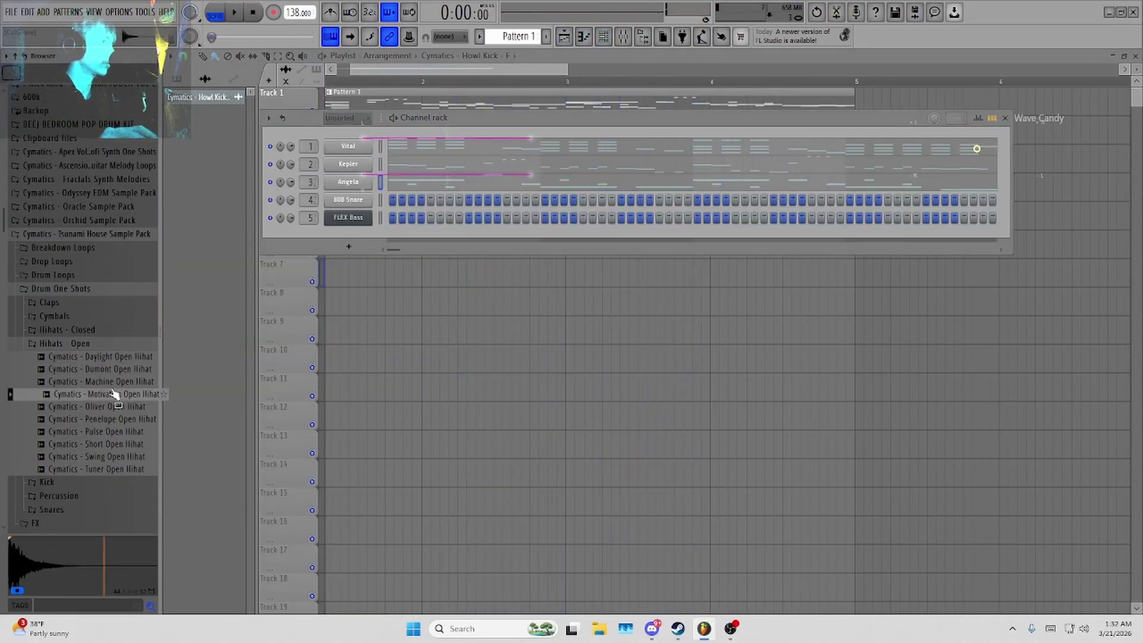
{"action": "left_click_drag", "start_coordinate": [493, 120], "coordinate": [435, 197]}
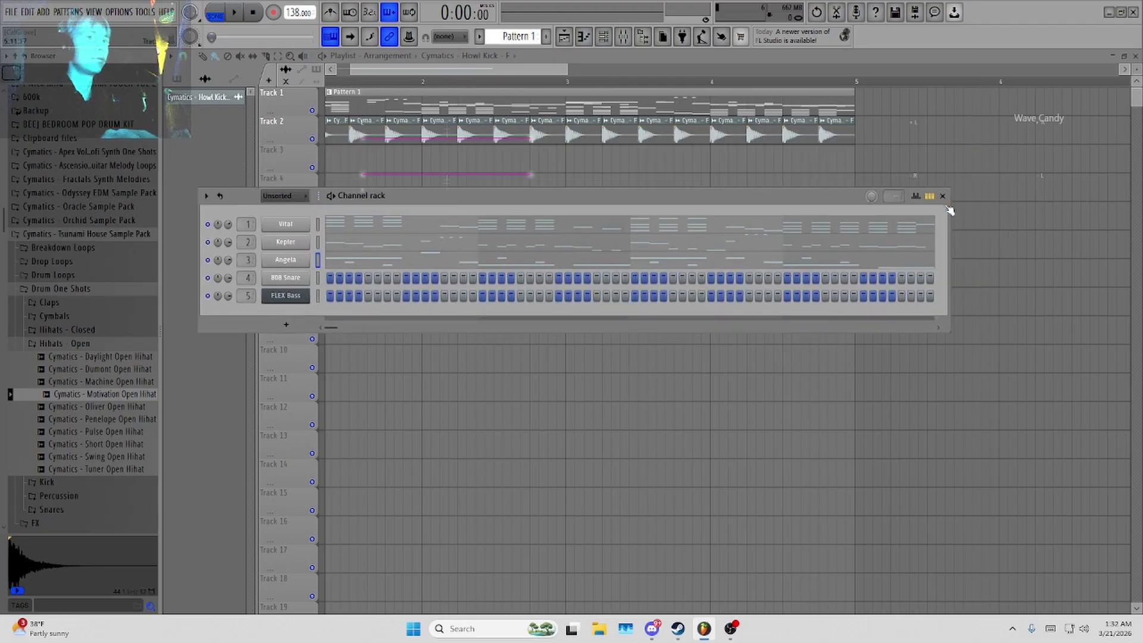
{"action": "left_click", "coordinate": [287, 310]}
{"action": "left_click", "coordinate": [102, 370]}
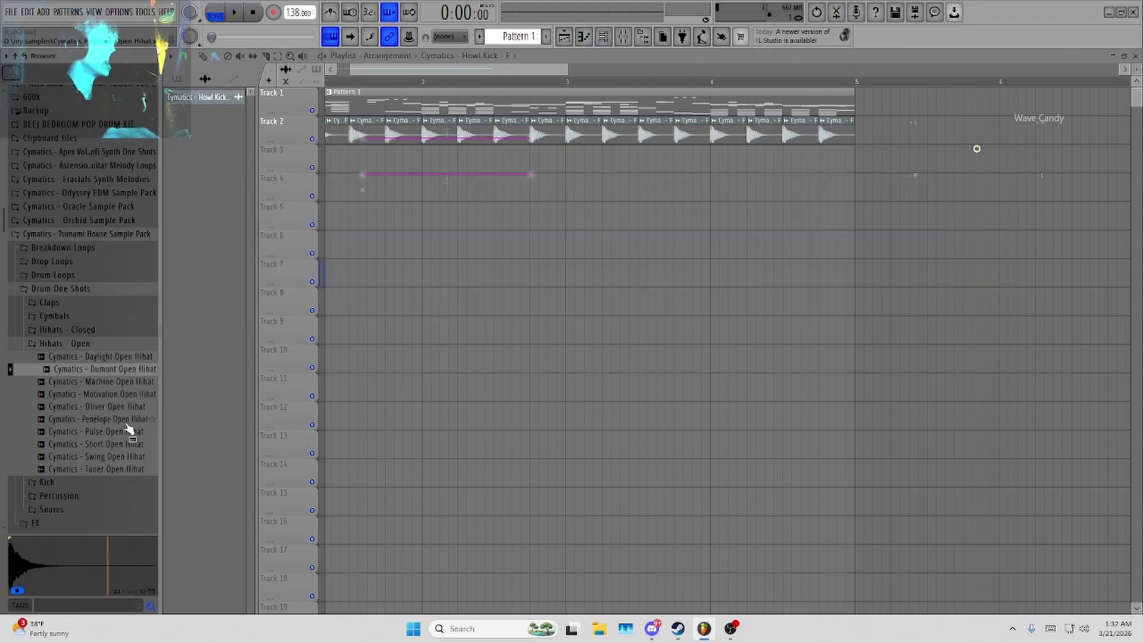
Place the Cymatics - Oliver Open Hihat sample on Track 3 at the first off-beat of bar 1.
{"action": "mouse_move", "coordinate": [118, 422]}
{"action": "left_mouse_down"}
{"action": "mouse_move", "coordinate": [389, 279]}
{"action": "mouse_move", "coordinate": [113, 429]}
{"action": "mouse_move", "coordinate": [128, 408]}
{"action": "left_mouse_up"}
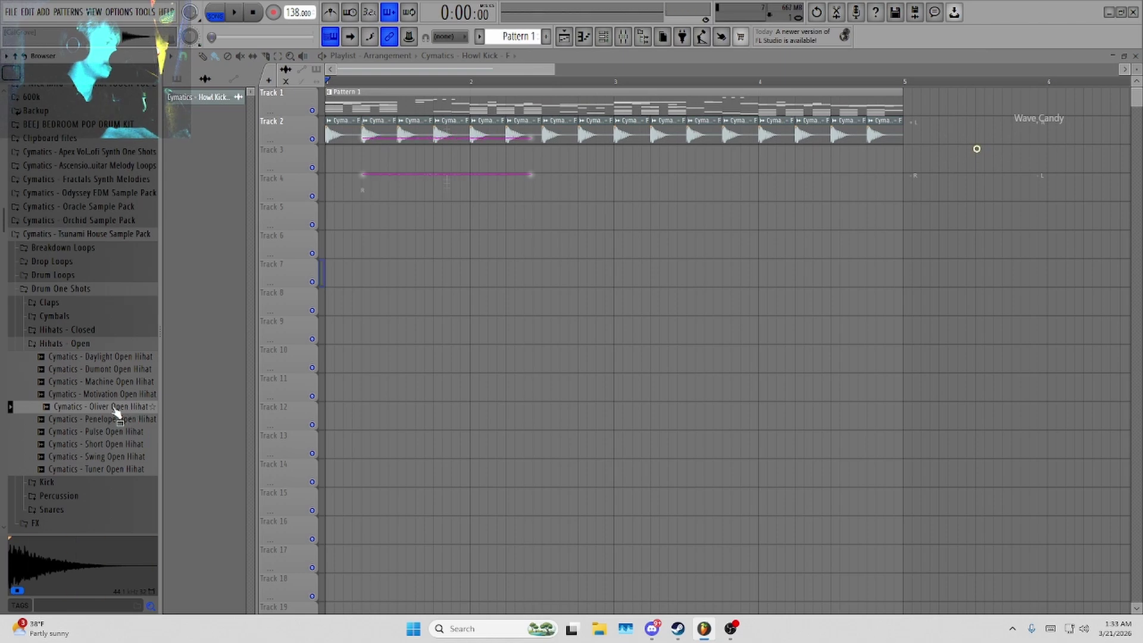
{"action": "left_click_drag", "start_coordinate": [359, 174], "coordinate": [349, 162]}
{"action": "scroll", "coordinate": [350, 159], "scroll_direction": "up", "scroll_amount": 3}
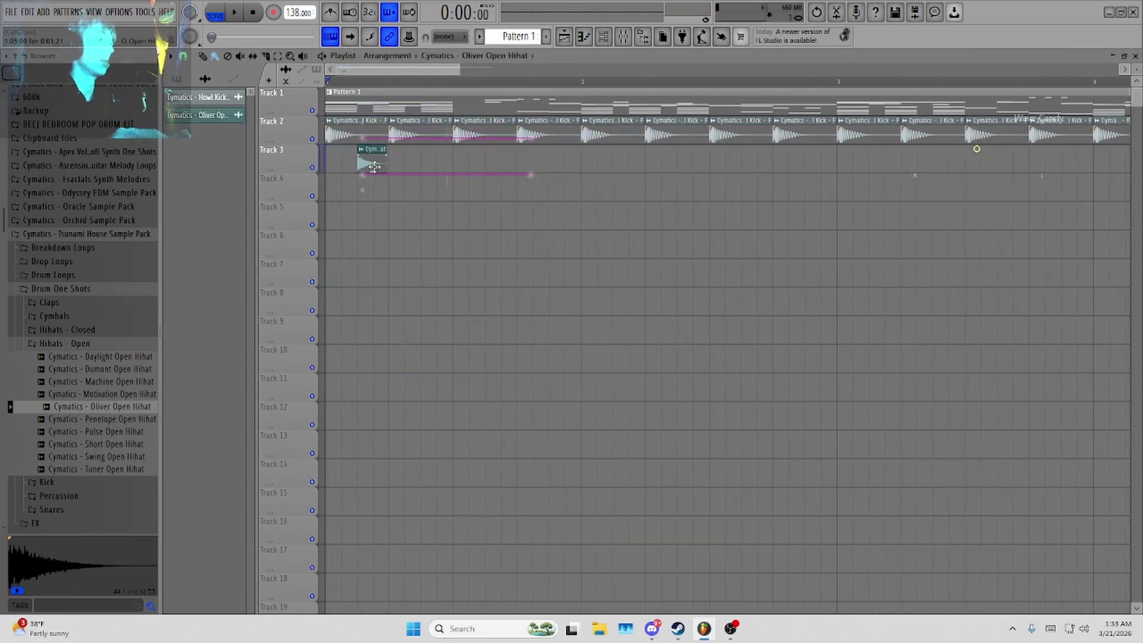
{"action": "double_click", "coordinate": [374, 166]}
{"action": "left_click", "coordinate": [497, 111]}
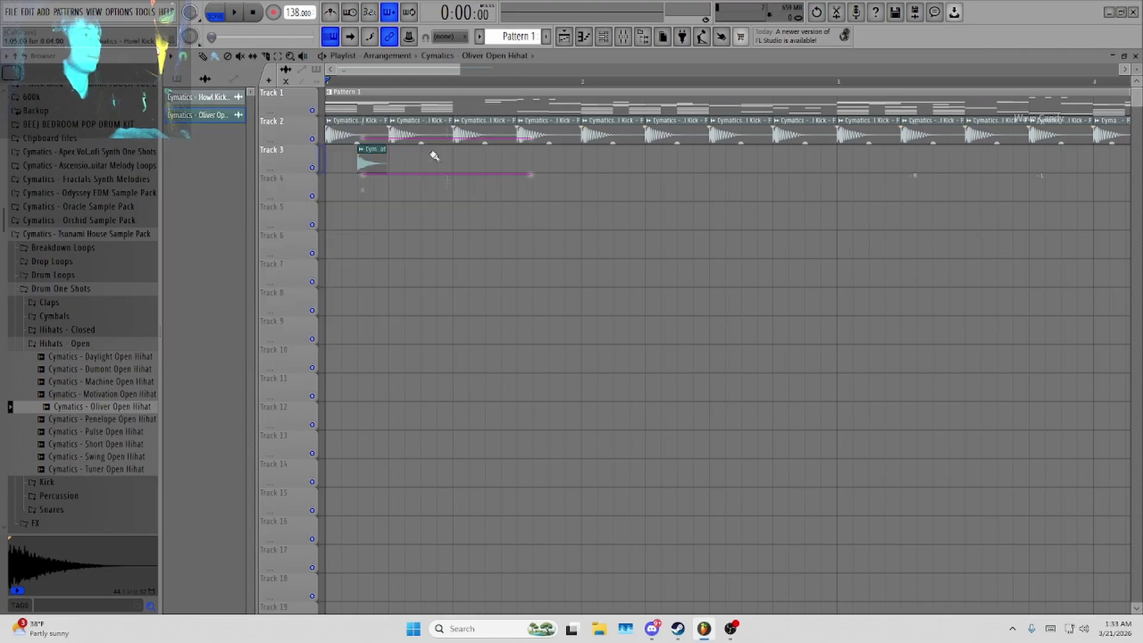
Select the Oliver Open Hihat clip on Track 3 and play the start of the arrangement to check its timing.
{"action": "scroll", "coordinate": [417, 164], "scroll_direction": "up", "scroll_amount": 2}
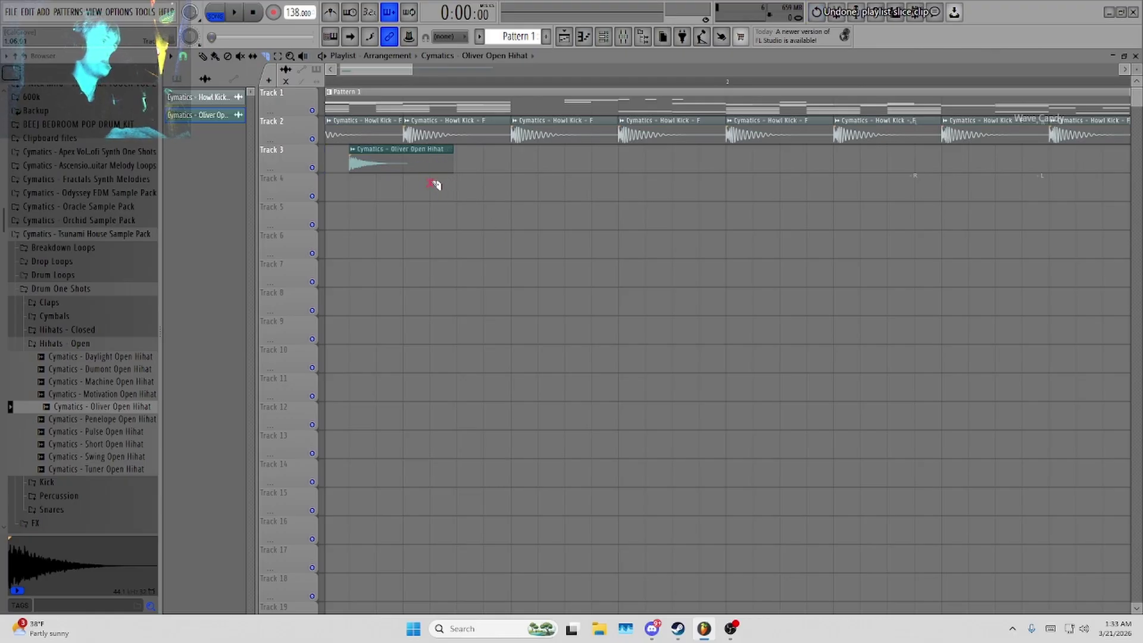
{"action": "left_click_drag", "start_coordinate": [444, 199], "coordinate": [350, 147]}
{"action": "scroll", "coordinate": [405, 197], "scroll_direction": "down", "scroll_amount": 2}
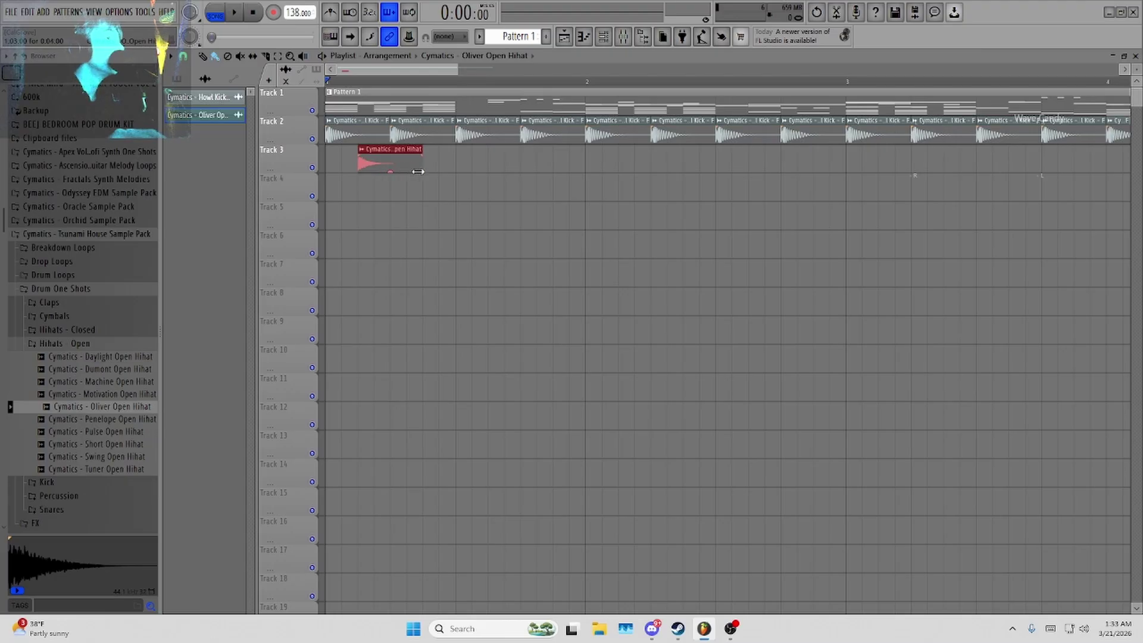
{"action": "key", "text": "space"}
{"action": "scroll", "coordinate": [470, 184], "scroll_direction": "down", "scroll_amount": 3}
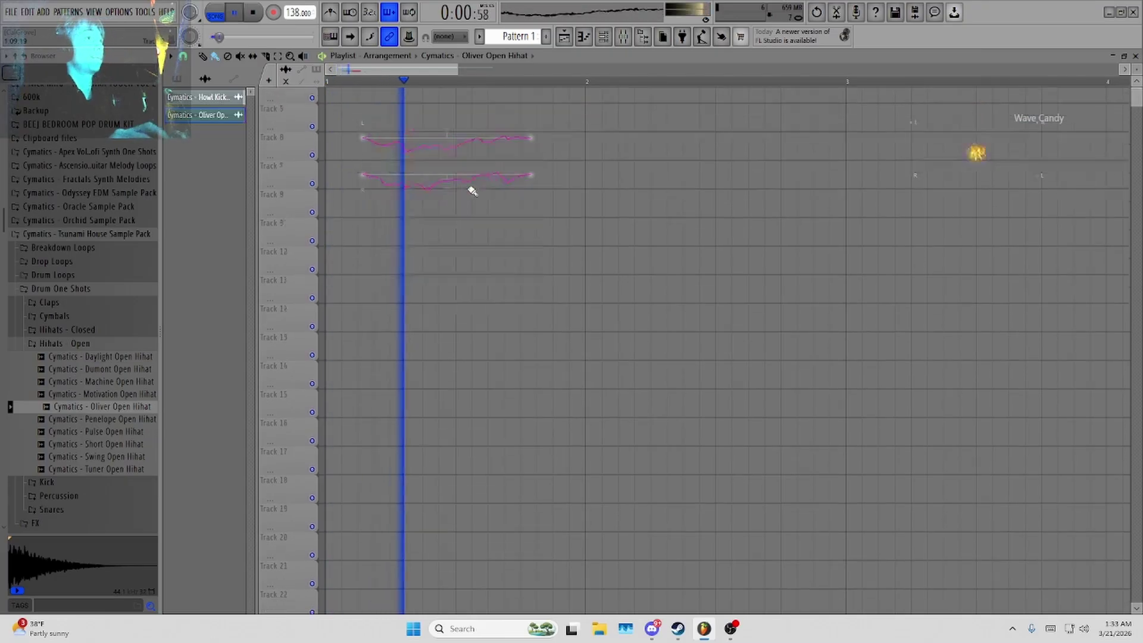
{"action": "scroll", "coordinate": [471, 189], "scroll_direction": "up", "scroll_amount": 3}
{"action": "key", "text": "space"}
Duplicate the open hihat clips along Track 3 on every off-beat and trim the last one to end at bar 5.
{"action": "left_click_drag", "start_coordinate": [533, 174], "coordinate": [358, 156]}
{"action": "scroll", "coordinate": [452, 256], "scroll_direction": "down", "scroll_amount": 3}
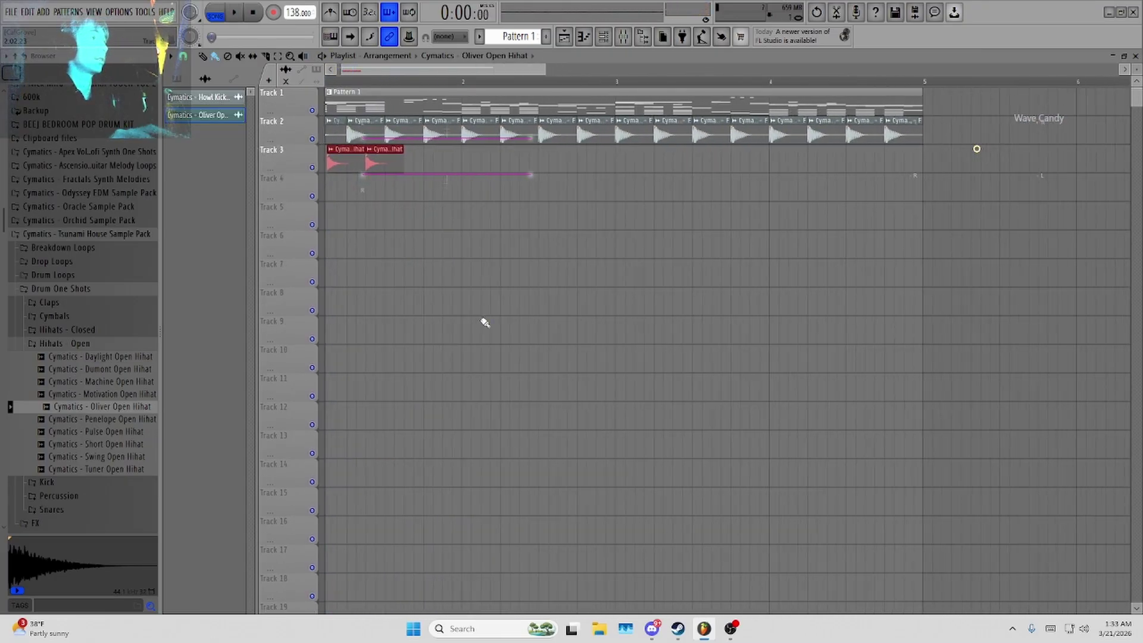
{"action": "key", "text": "ctrl+b"}
{"action": "key", "text": "ctrl+b"}
{"action": "key", "text": "ctrl+b"}
{"action": "key", "text": "ctrl+b"}
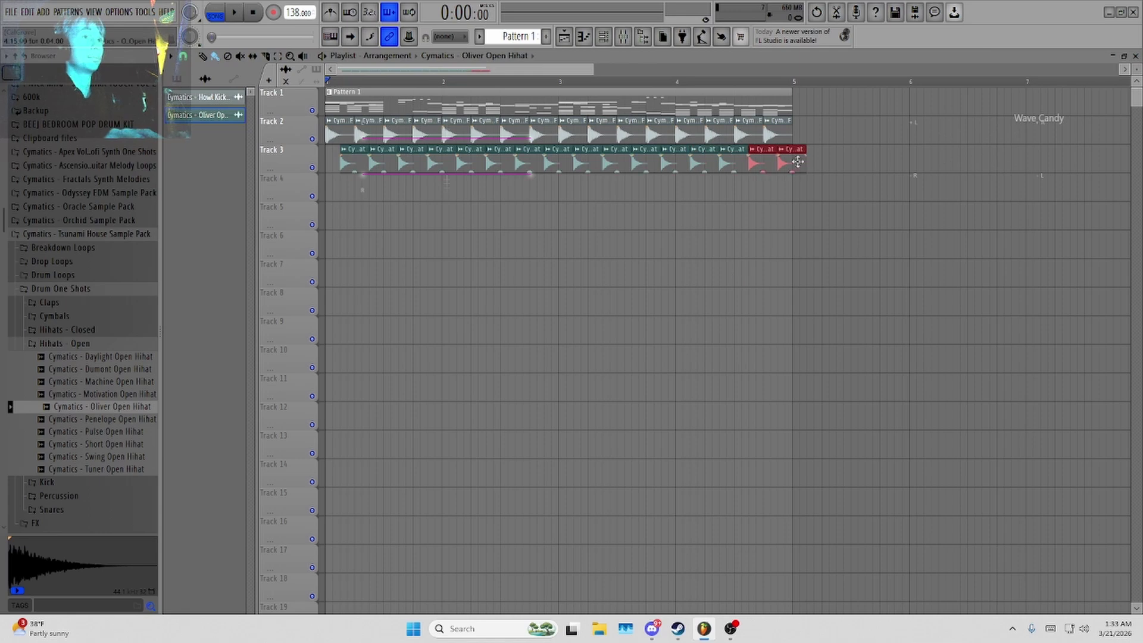
{"action": "left_click", "coordinate": [810, 169]}
{"action": "right_click", "coordinate": [810, 167]}
{"action": "left_click_drag", "start_coordinate": [804, 169], "coordinate": [787, 169]}
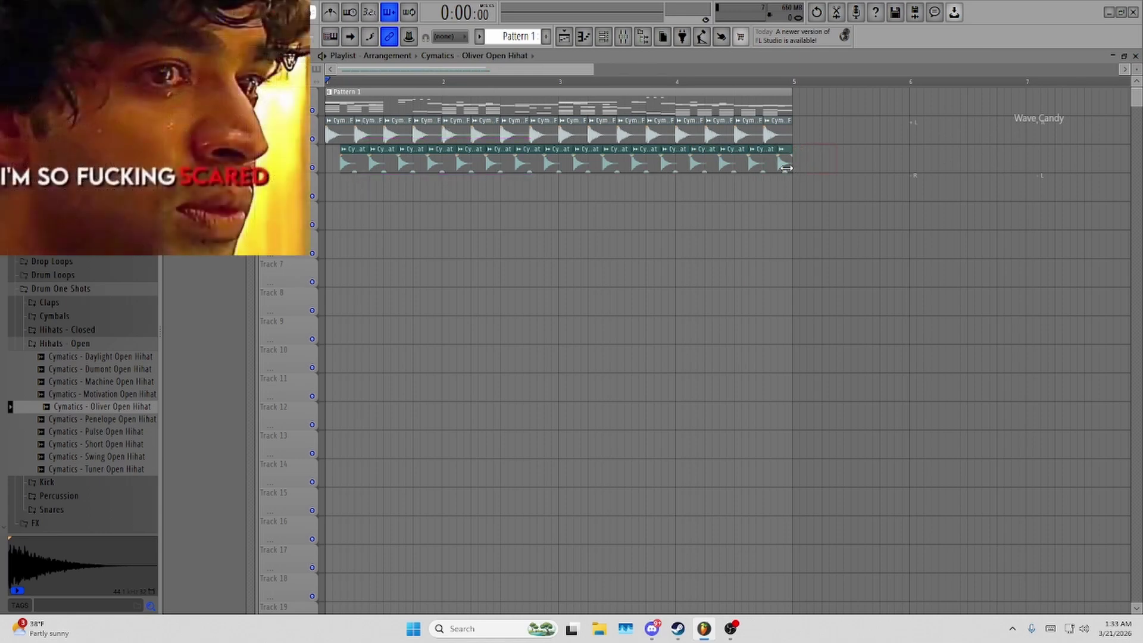
Set the Oliver Open Hihat clip's channel volume to 46% while checking it in playback, and close its settings.
{"action": "key", "text": "space"}
{"action": "key", "text": "F6"}
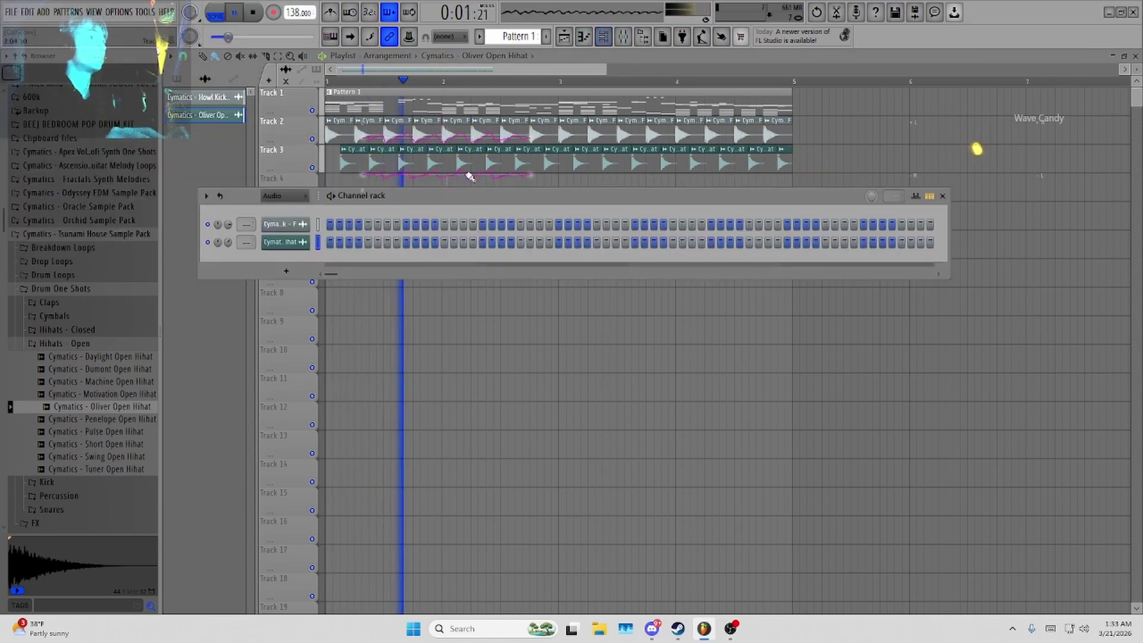
{"action": "double_click", "coordinate": [469, 167]}
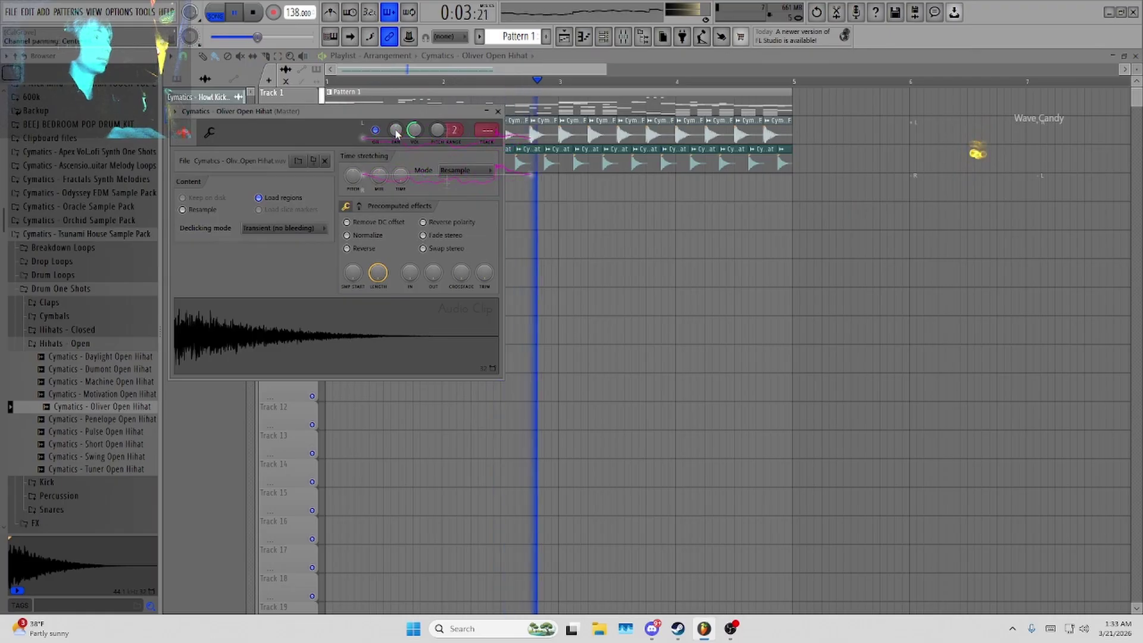
{"action": "key", "text": "space"}
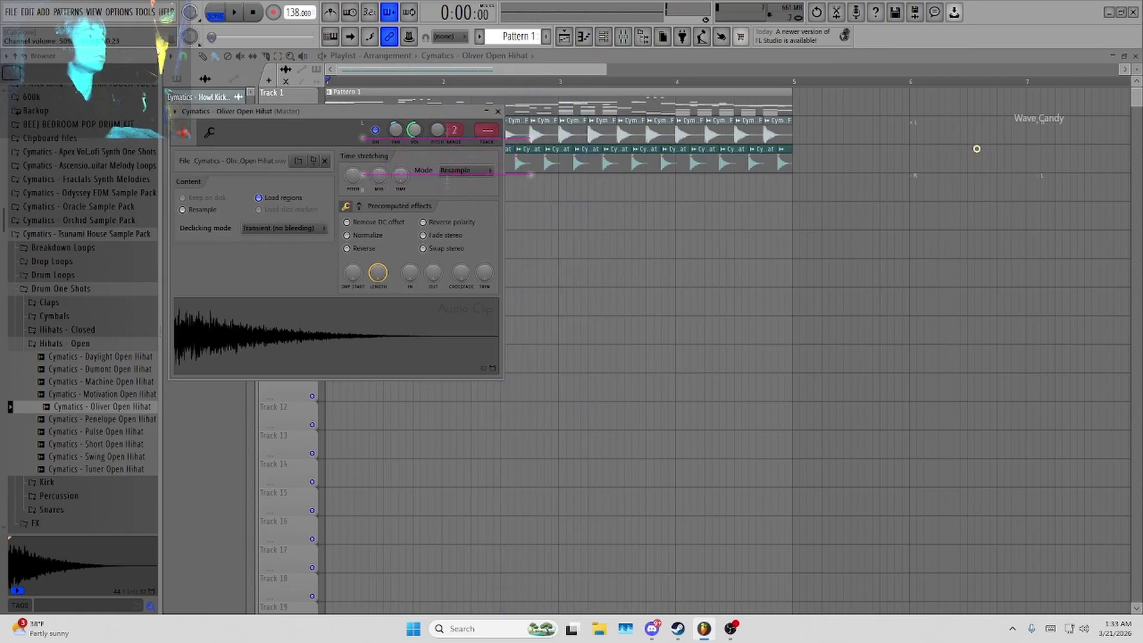
{"action": "scroll", "coordinate": [416, 138], "scroll_direction": "down", "scroll_amount": 1}
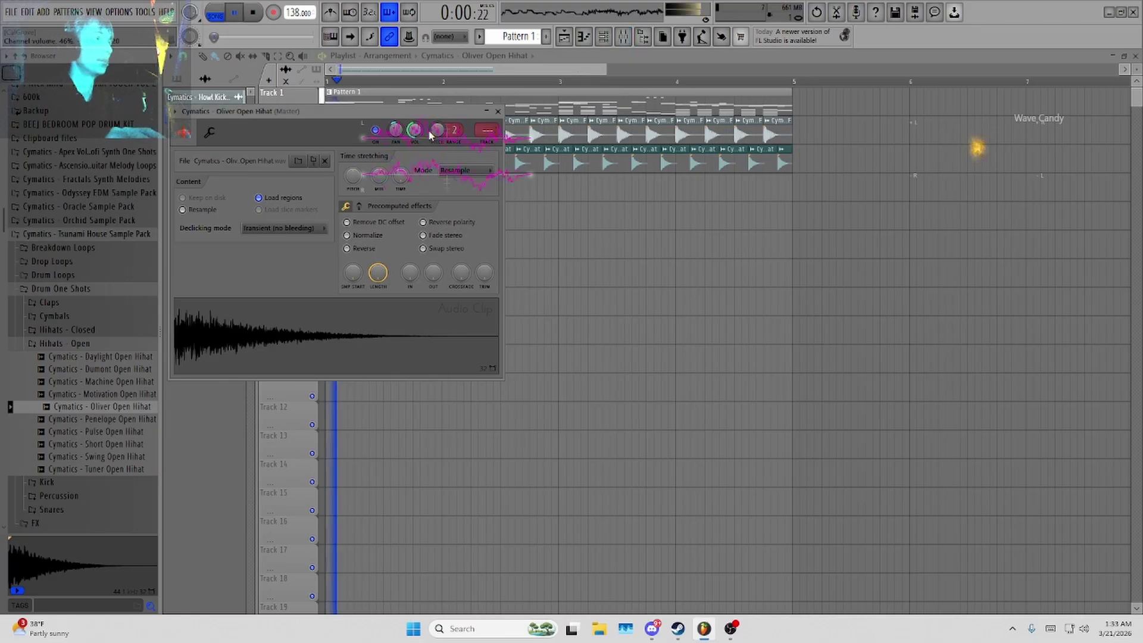
{"action": "left_click", "coordinate": [499, 112]}
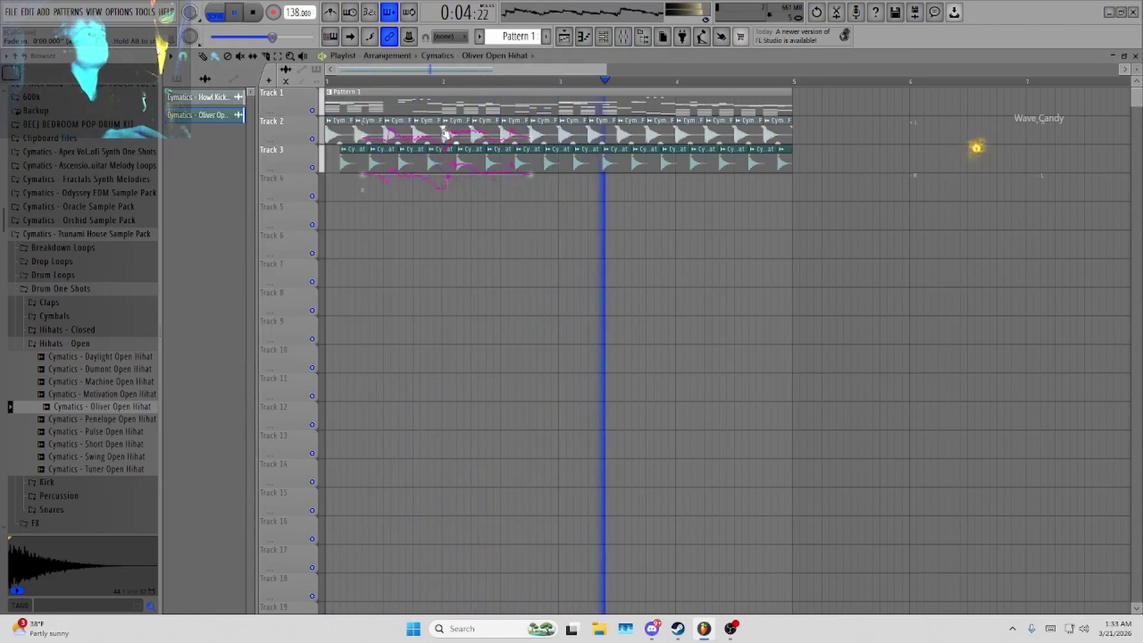
{"action": "left_click", "coordinate": [624, 37]}
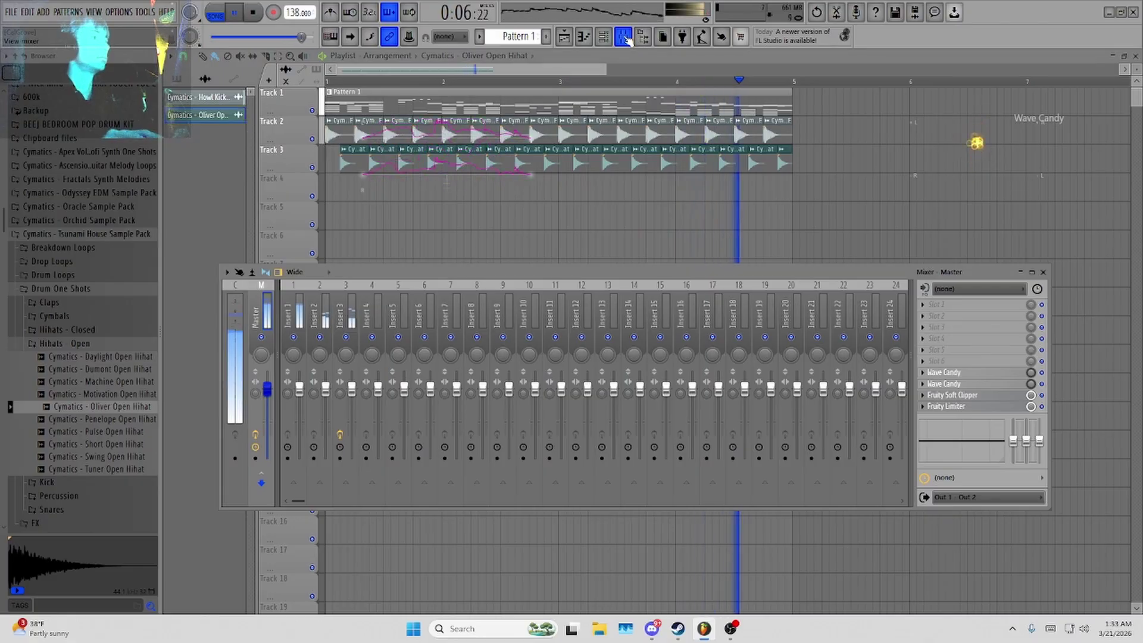
{"action": "left_click", "coordinate": [623, 37]}
{"action": "left_click", "coordinate": [603, 37]}
{"action": "left_click", "coordinate": [604, 37]}
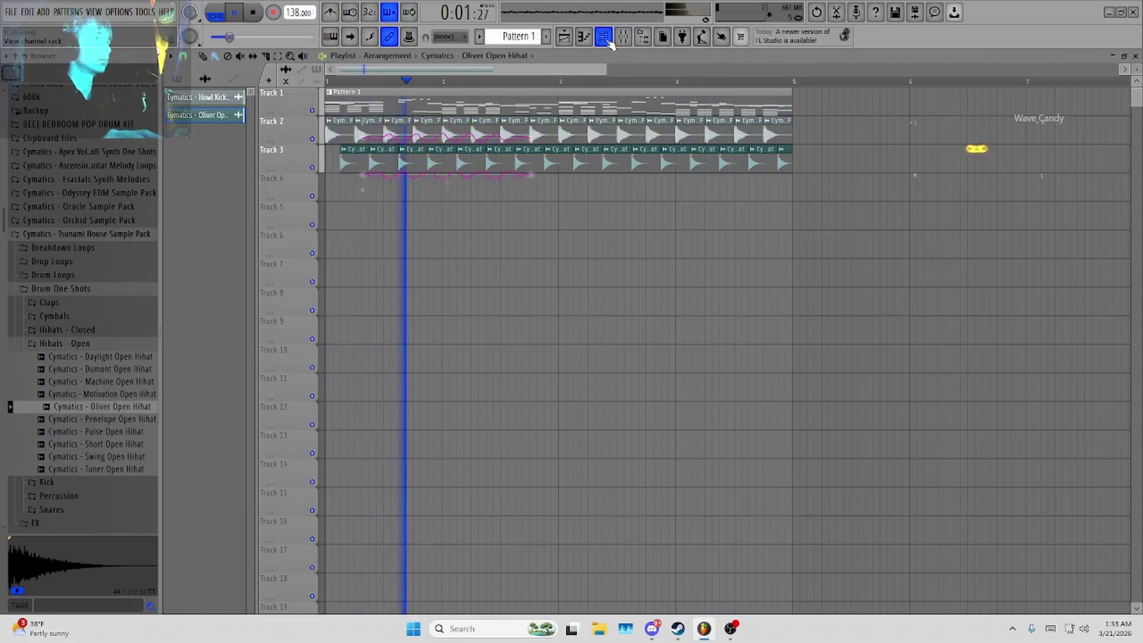
{"action": "left_click", "coordinate": [609, 41]}
{"action": "left_click", "coordinate": [610, 42]}
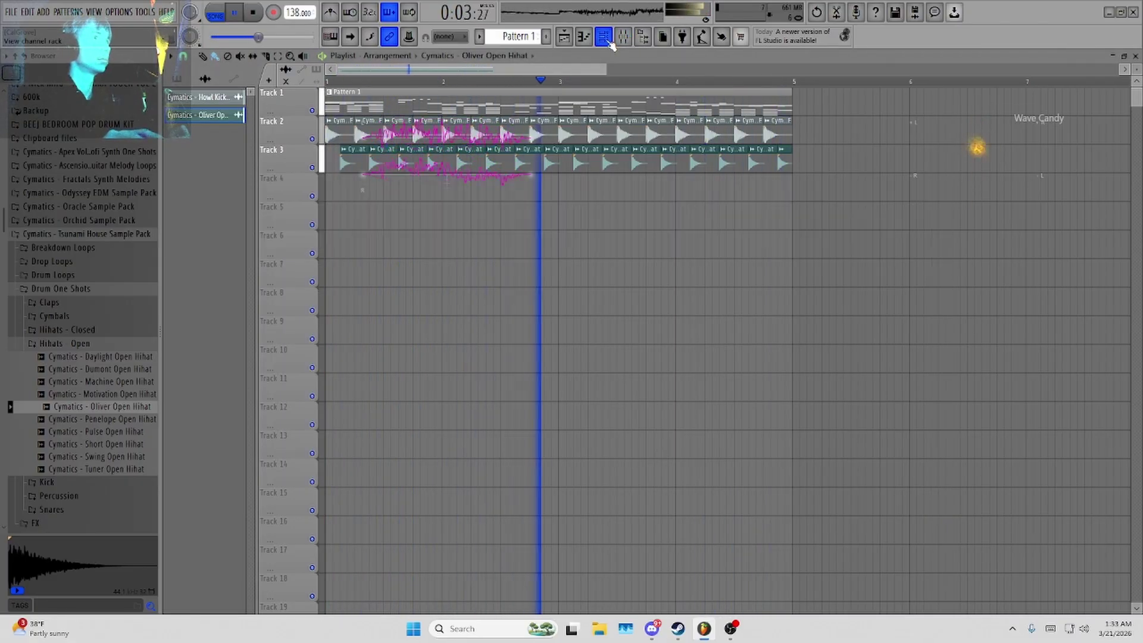
{"action": "left_click", "coordinate": [604, 37]}
{"action": "left_click", "coordinate": [603, 37]}
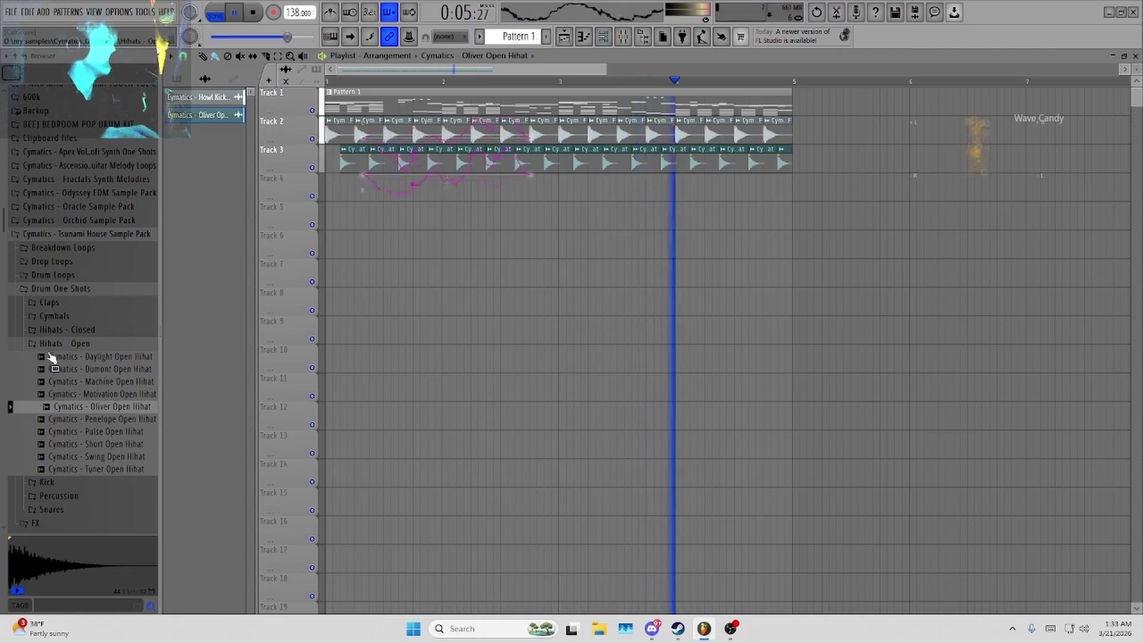
Audition samples in the Claps folder and place the Cymatics - Aqua Clap on Track 4 at beat 2 of bar 1.
{"action": "left_click", "coordinate": [60, 344]}
{"action": "left_click", "coordinate": [50, 303]}
{"action": "key", "text": "space"}
{"action": "left_click", "coordinate": [76, 315]}
{"action": "left_click", "coordinate": [76, 329]}
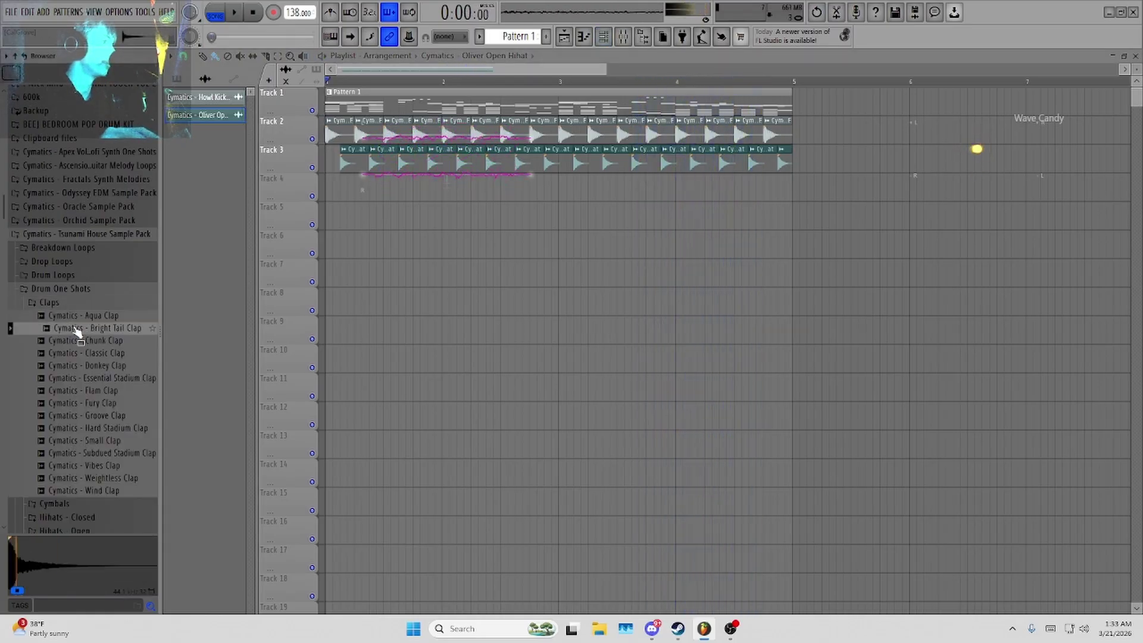
{"action": "left_click_drag", "start_coordinate": [76, 316], "coordinate": [350, 190]}
{"action": "double_click", "coordinate": [384, 198]}
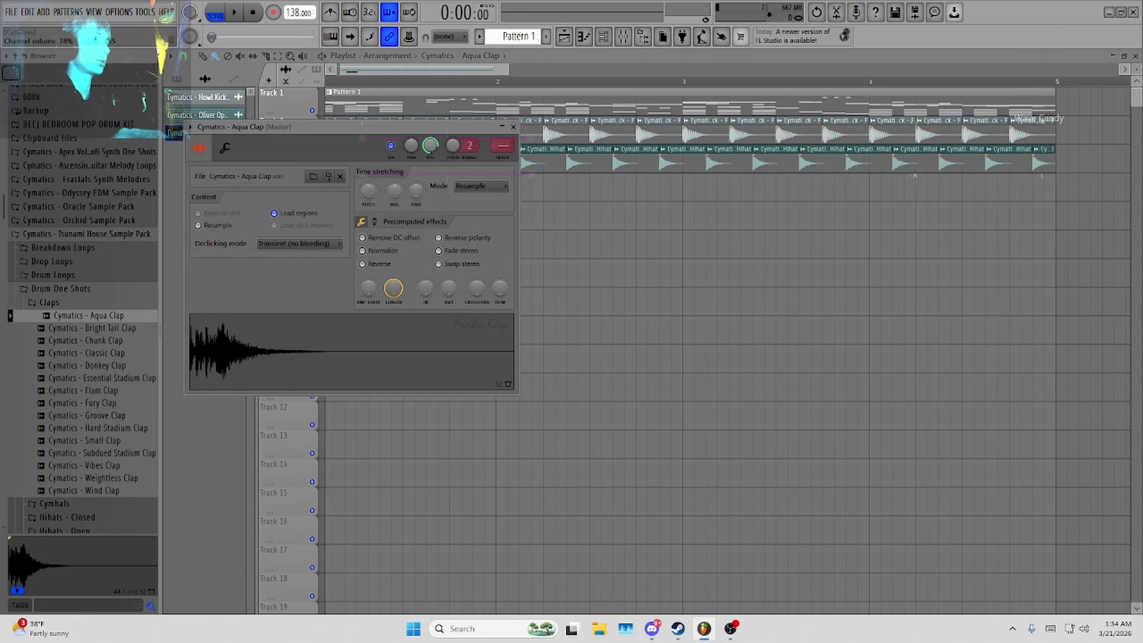
{"action": "left_click", "coordinate": [513, 127]}
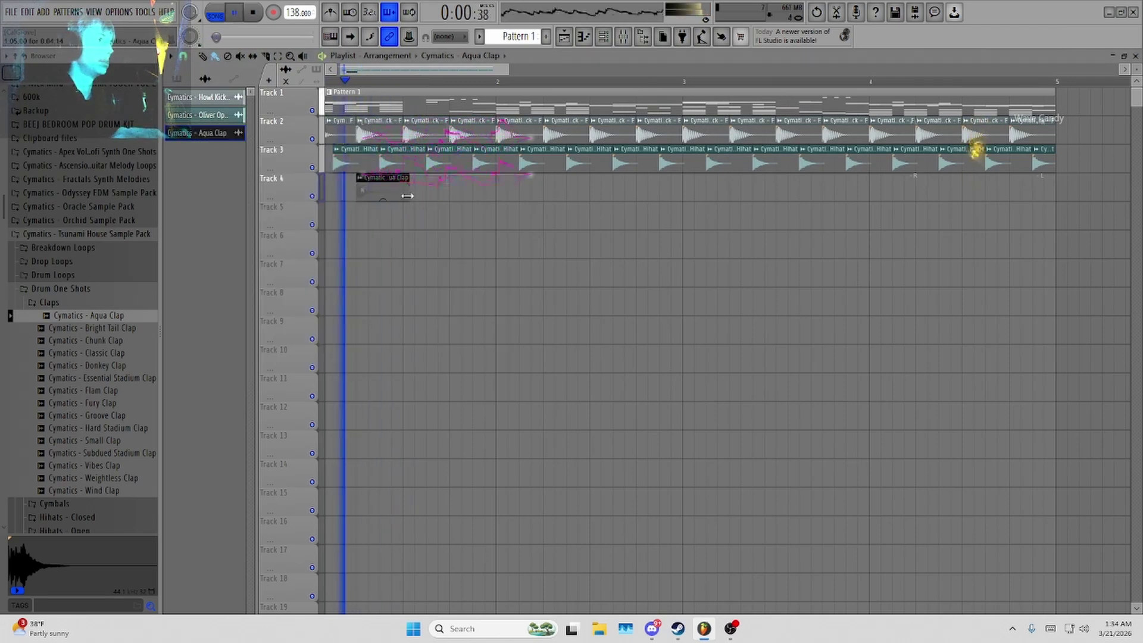
{"action": "left_click_drag", "start_coordinate": [408, 194], "coordinate": [465, 204]}
{"action": "key", "text": "space"}
{"action": "key", "text": "space"}
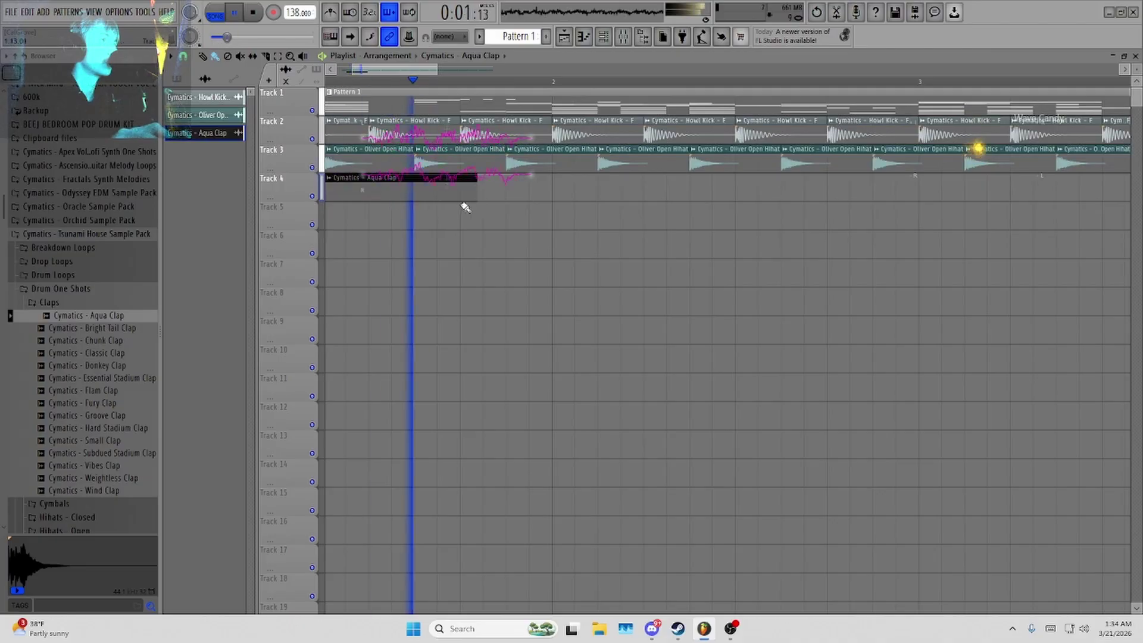
{"action": "key", "text": "space"}
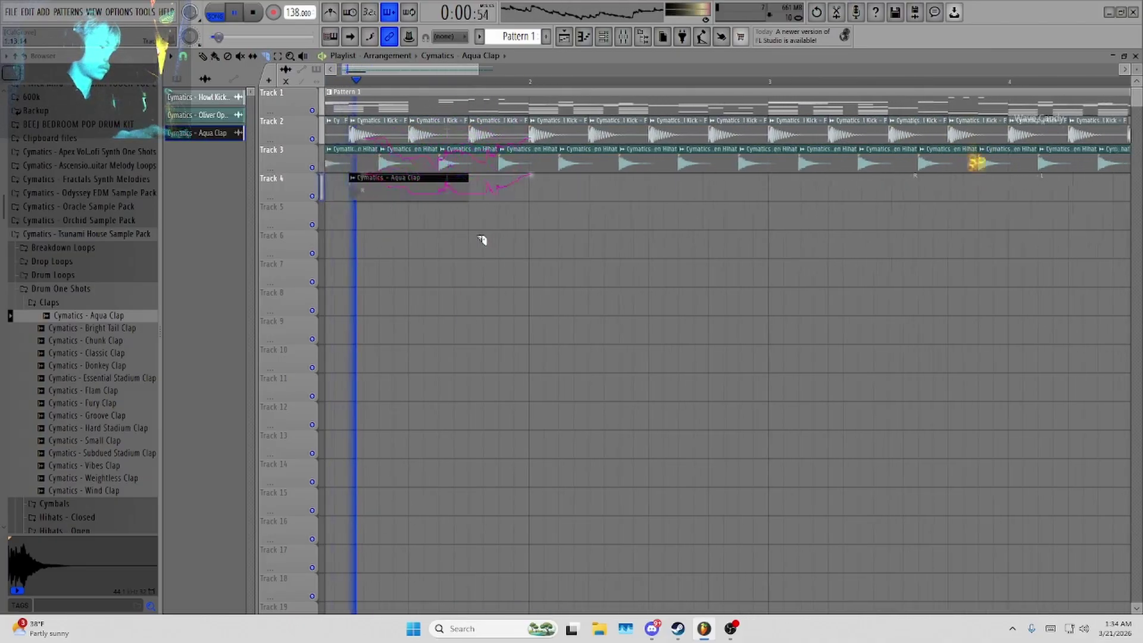
{"action": "key", "text": "space"}
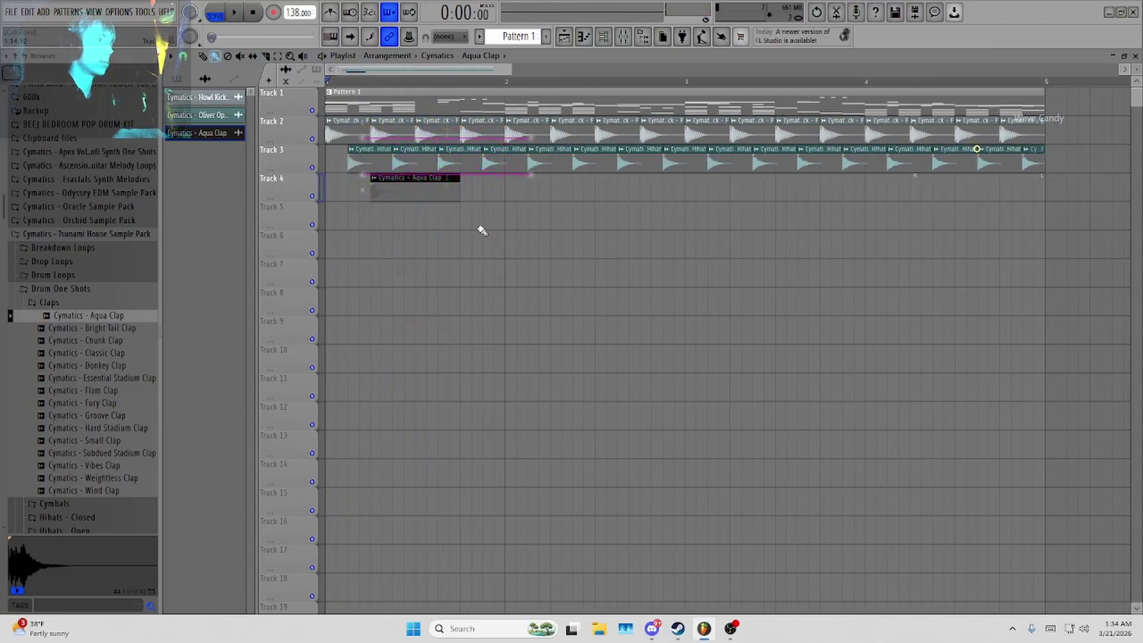
Duplicate the Aqua Clap clip along Track 4 every two beats and trim the last copy to end at bar 5.
{"action": "left_click_drag", "start_coordinate": [477, 230], "coordinate": [371, 174]}
{"action": "key", "text": "ctrl+b"}
{"action": "key", "text": "ctrl+b"}
{"action": "key", "text": "ctrl+b"}
{"action": "key", "text": "ctrl+b"}
{"action": "key", "text": "ctrl+b"}
{"action": "key", "text": "ctrl+b"}
{"action": "key", "text": "ctrl+b"}
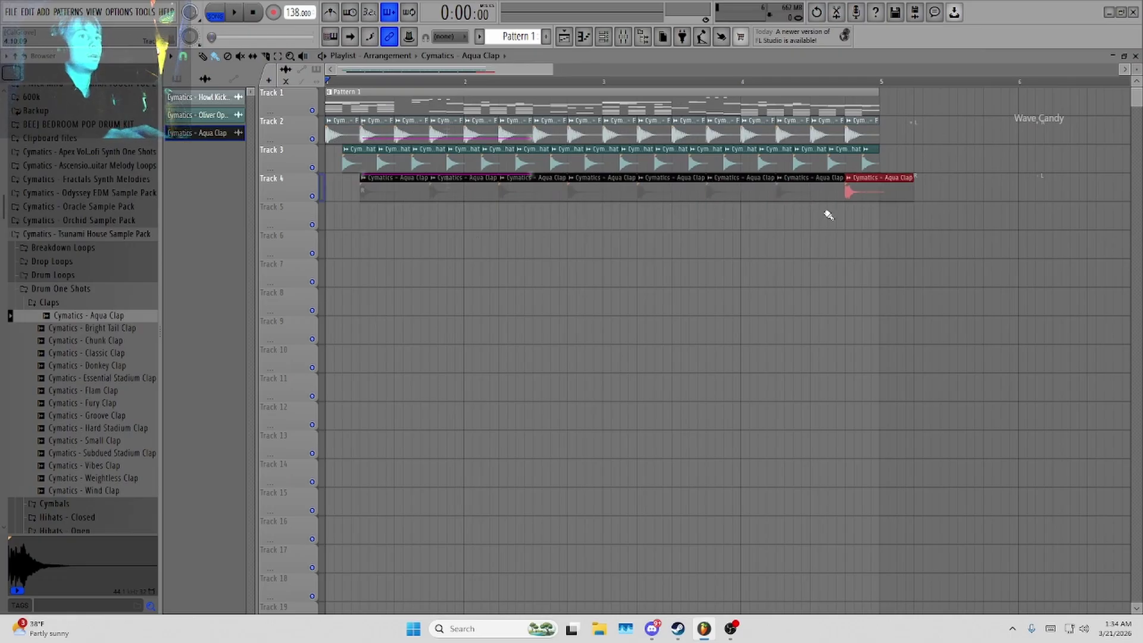
{"action": "key", "text": "space"}
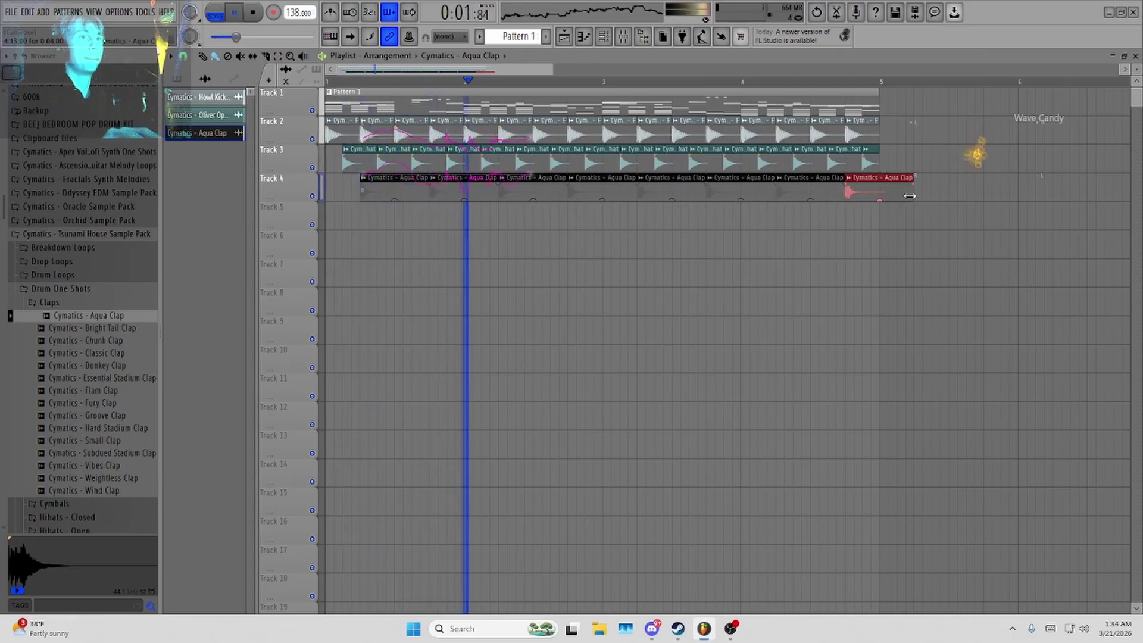
{"action": "left_click_drag", "start_coordinate": [910, 196], "coordinate": [881, 196]}
{"action": "double_click", "coordinate": [724, 192]}
{"action": "left_click_drag", "start_coordinate": [429, 145], "coordinate": [430, 150]}
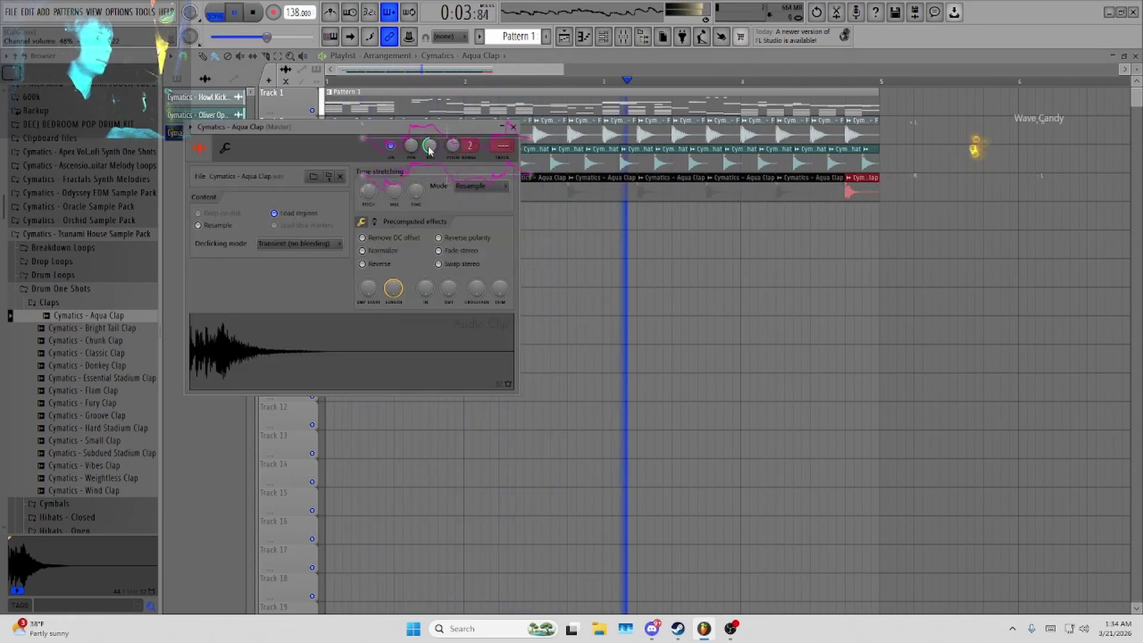
{"action": "left_click", "coordinate": [513, 126]}
Switch the channel rack's filter from audio clips to the Unsorted channels and close the rack.
{"action": "scroll", "coordinate": [514, 243], "scroll_direction": "down", "scroll_amount": 2}
{"action": "key", "text": "F6"}
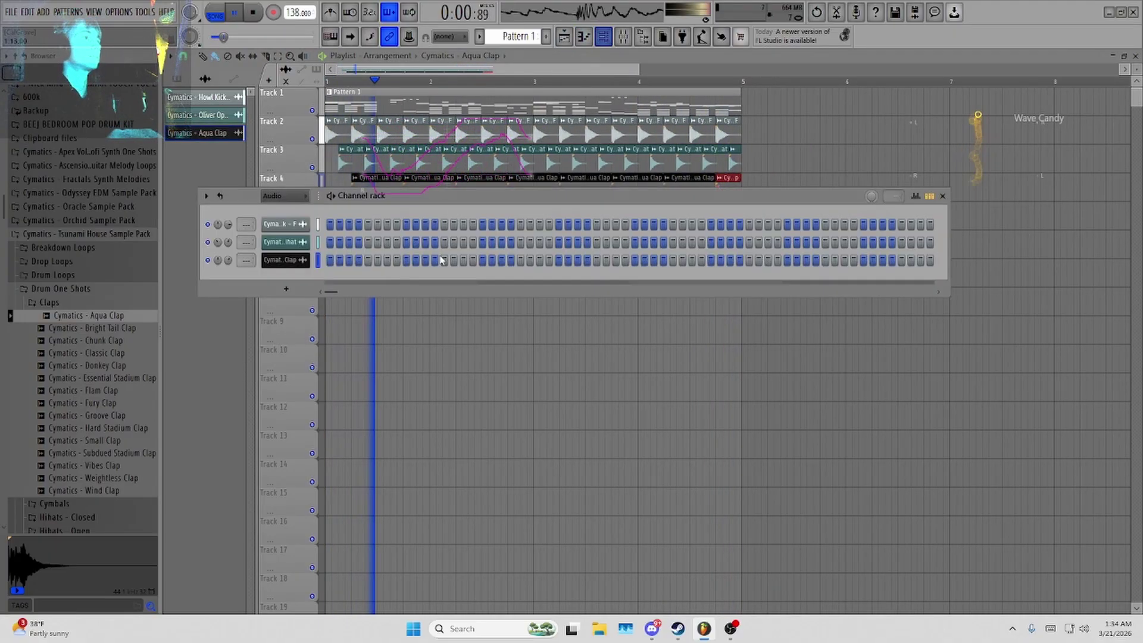
{"action": "left_click", "coordinate": [284, 196]}
{"action": "left_click", "coordinate": [280, 216]}
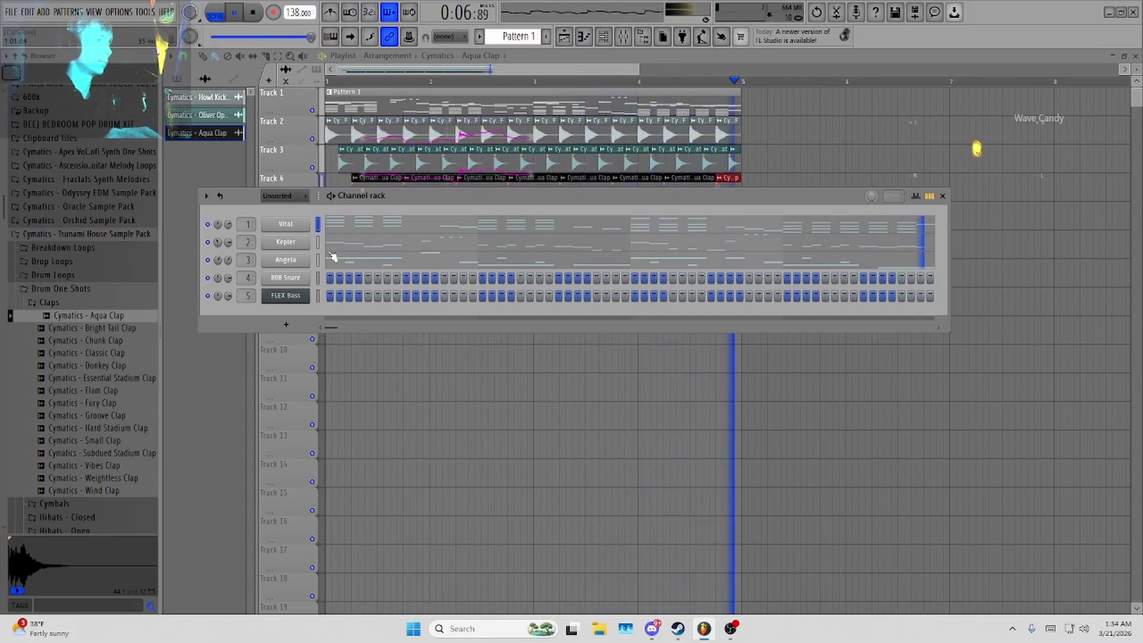
{"action": "left_click", "coordinate": [942, 195]}
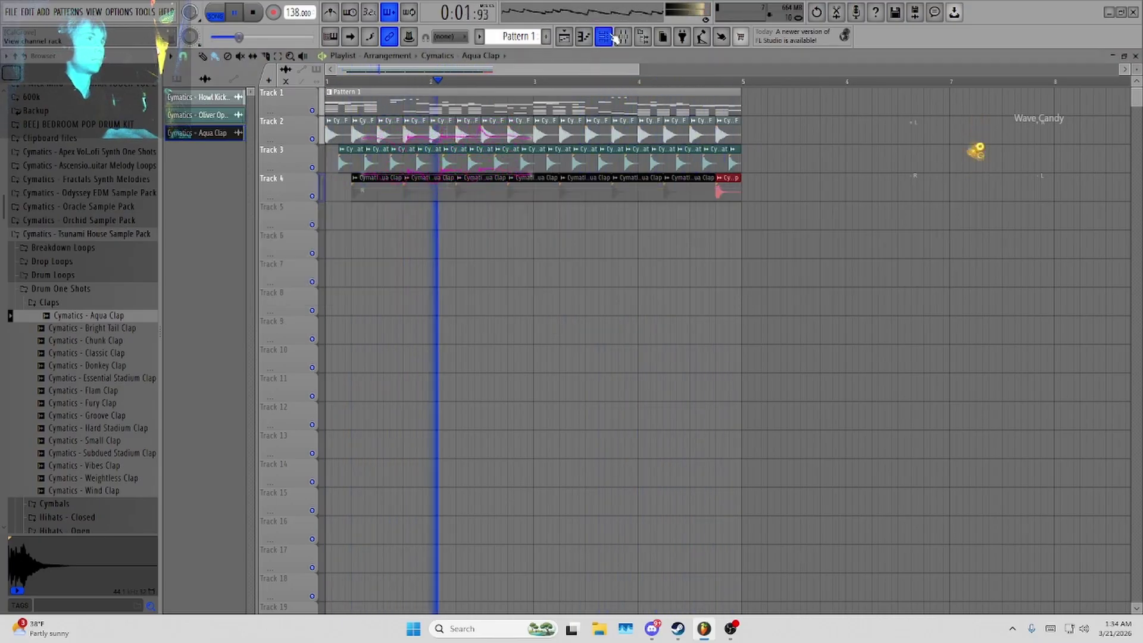
{"action": "left_click", "coordinate": [615, 37]}
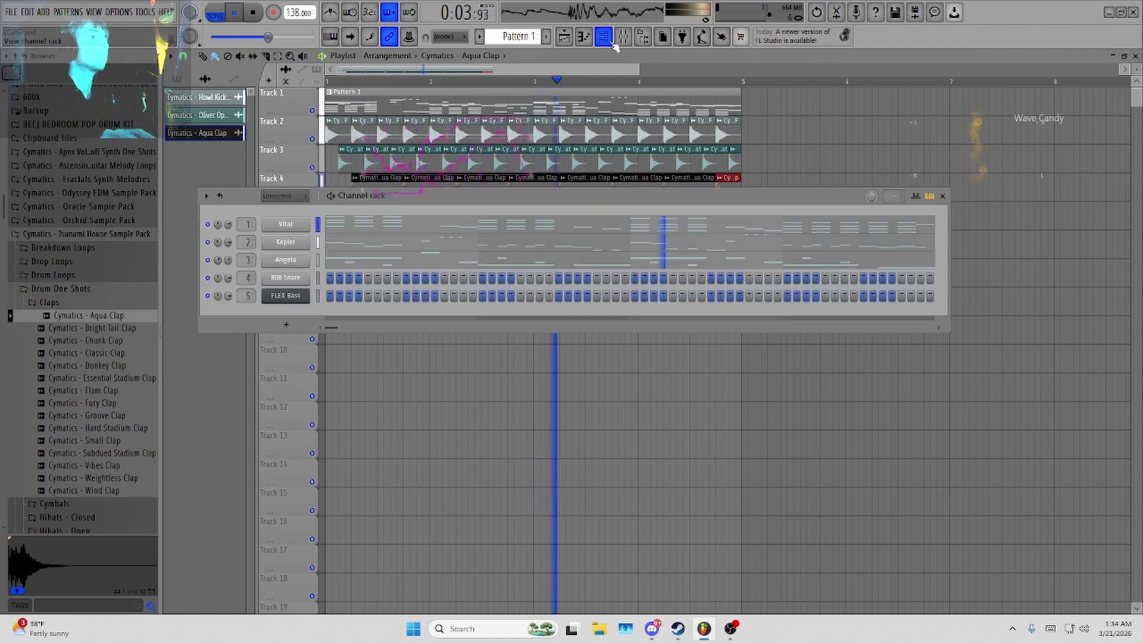
{"action": "left_click", "coordinate": [615, 38]}
{"action": "key", "text": "space"}
{"action": "left_click", "coordinate": [615, 37]}
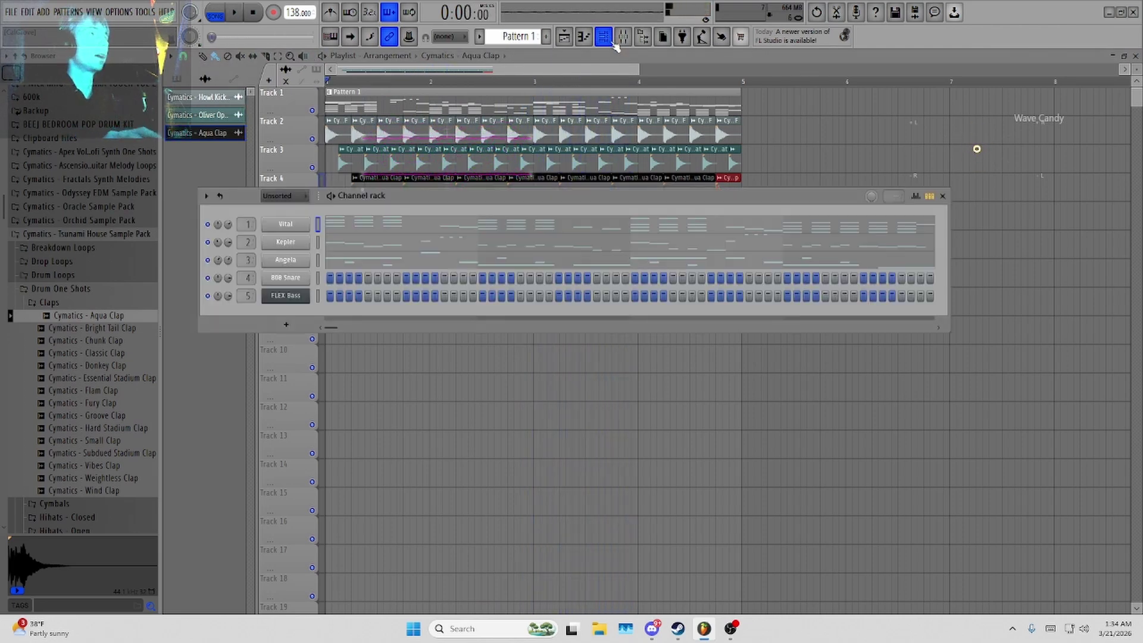
{"action": "left_click", "coordinate": [616, 38]}
{"action": "left_click", "coordinate": [615, 38]}
{"action": "left_click", "coordinate": [615, 38]}
Create Pattern 2 and place it on Track 5 from bar 1 up to bar 5.
{"action": "left_click", "coordinate": [546, 37]}
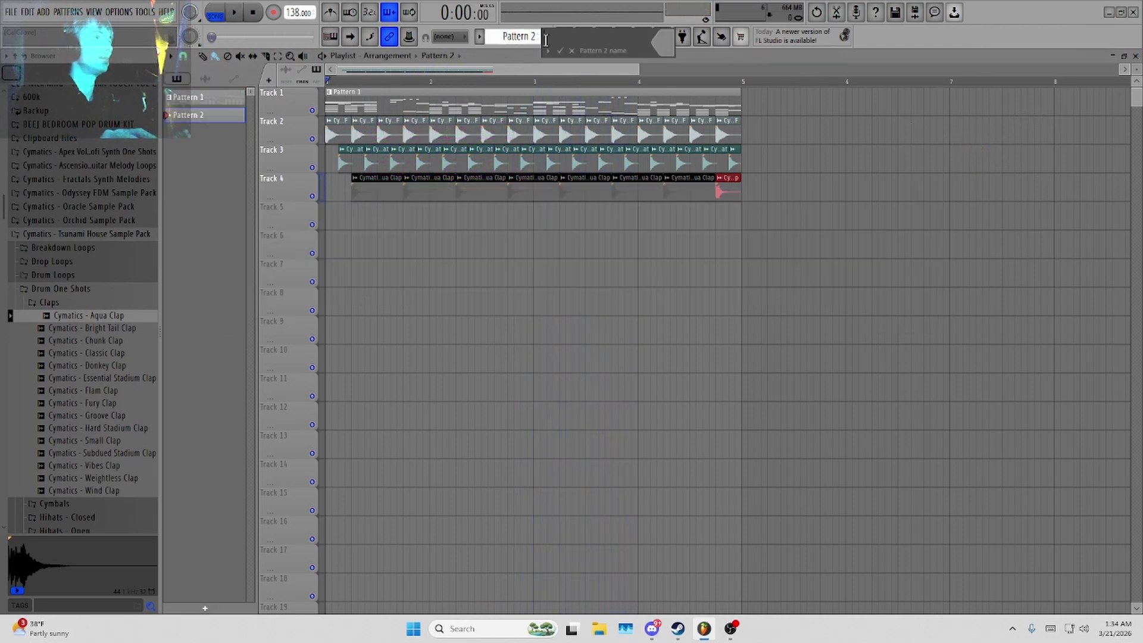
{"action": "key", "text": "Return"}
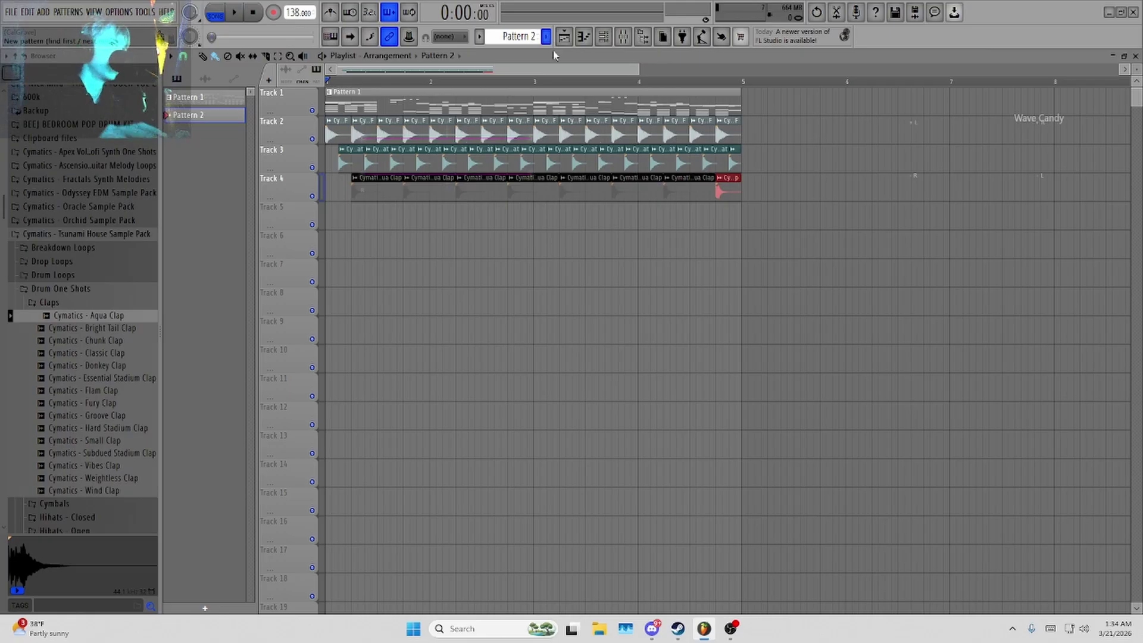
{"action": "left_click", "coordinate": [467, 268]}
{"action": "left_click_drag", "start_coordinate": [467, 268], "coordinate": [752, 260]}
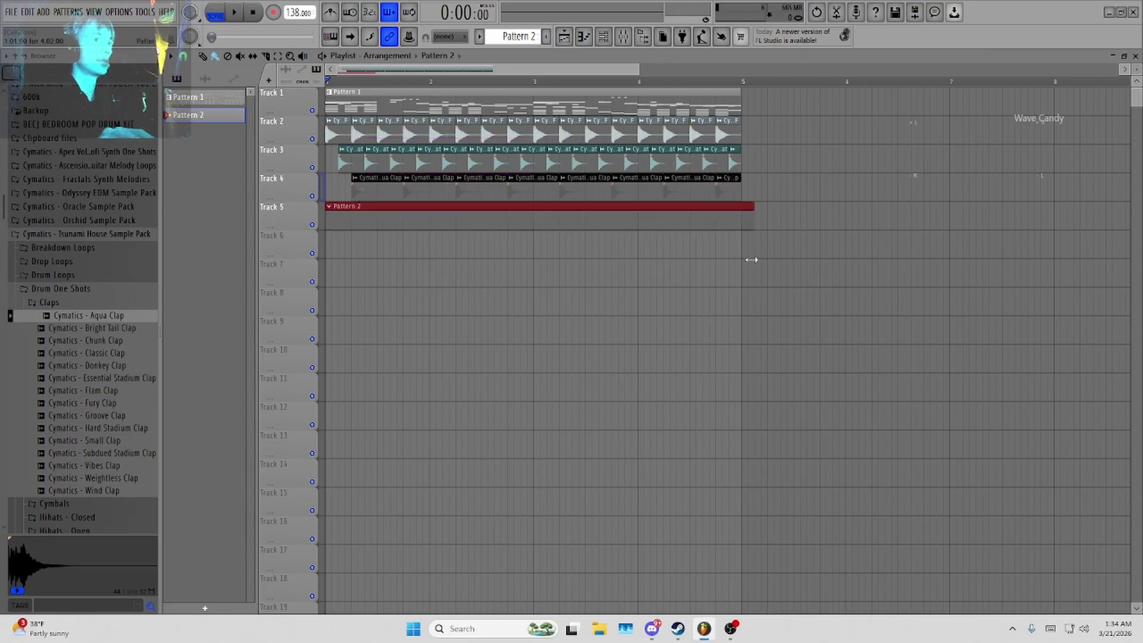
Delete the FLEX Bass channel from the channel rack.
{"action": "left_click", "coordinate": [604, 37]}
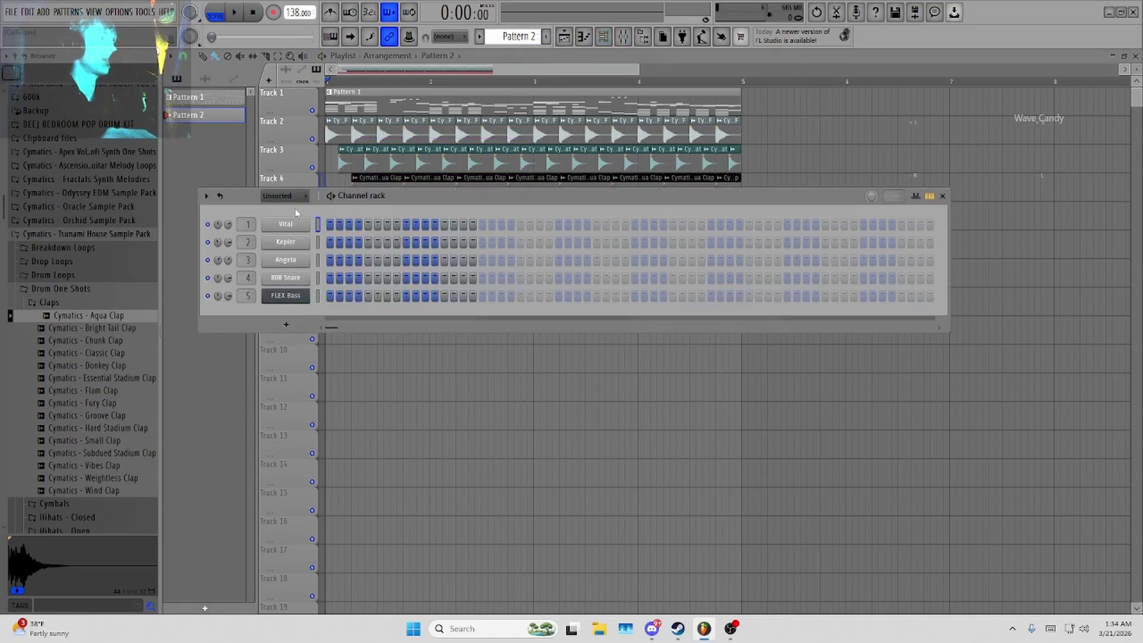
{"action": "right_click", "coordinate": [300, 285]}
{"action": "right_click", "coordinate": [288, 296]}
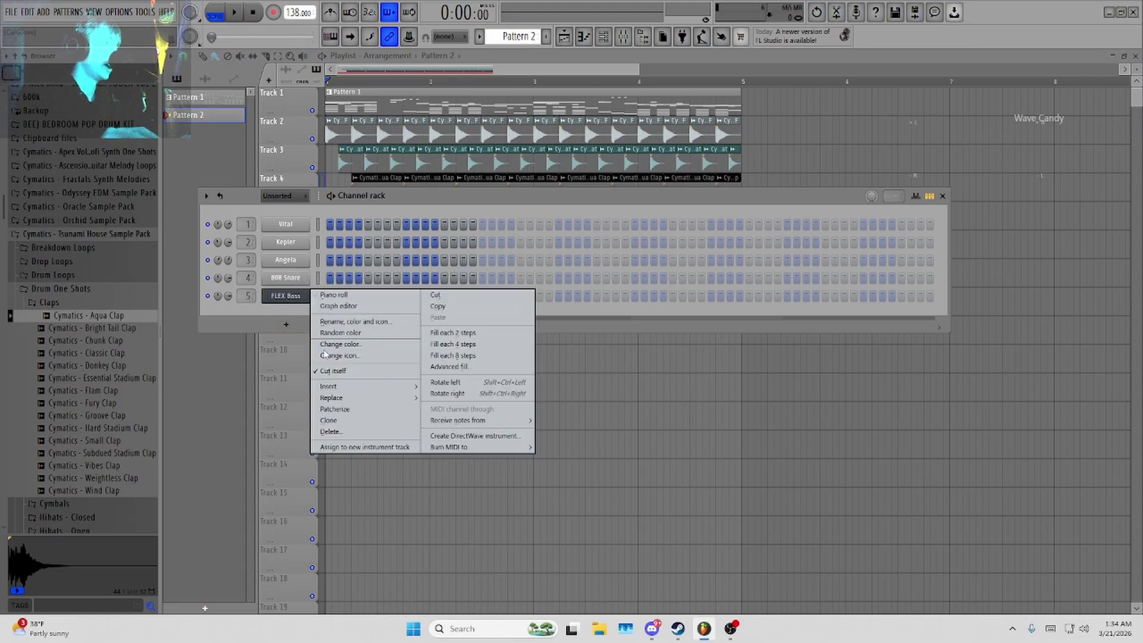
{"action": "left_click", "coordinate": [331, 432]}
Replace the 808 Snare channel with the FLEX synthesizer.
{"action": "left_click", "coordinate": [292, 279]}
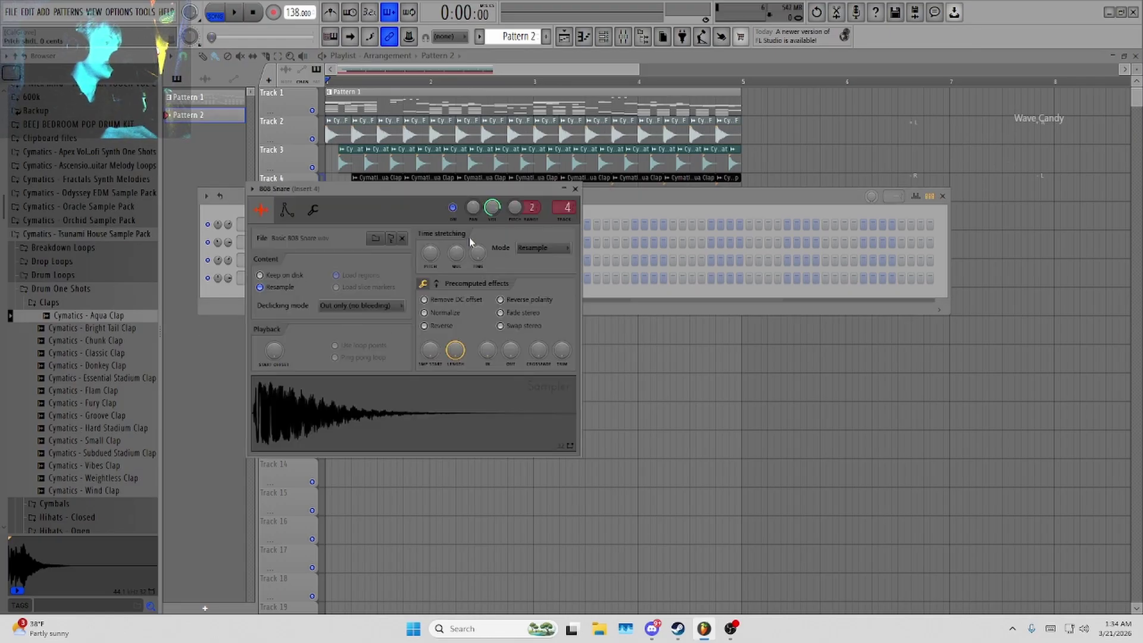
{"action": "left_click", "coordinate": [575, 189]}
{"action": "right_click", "coordinate": [301, 278]}
{"action": "mouse_move", "coordinate": [333, 392]}
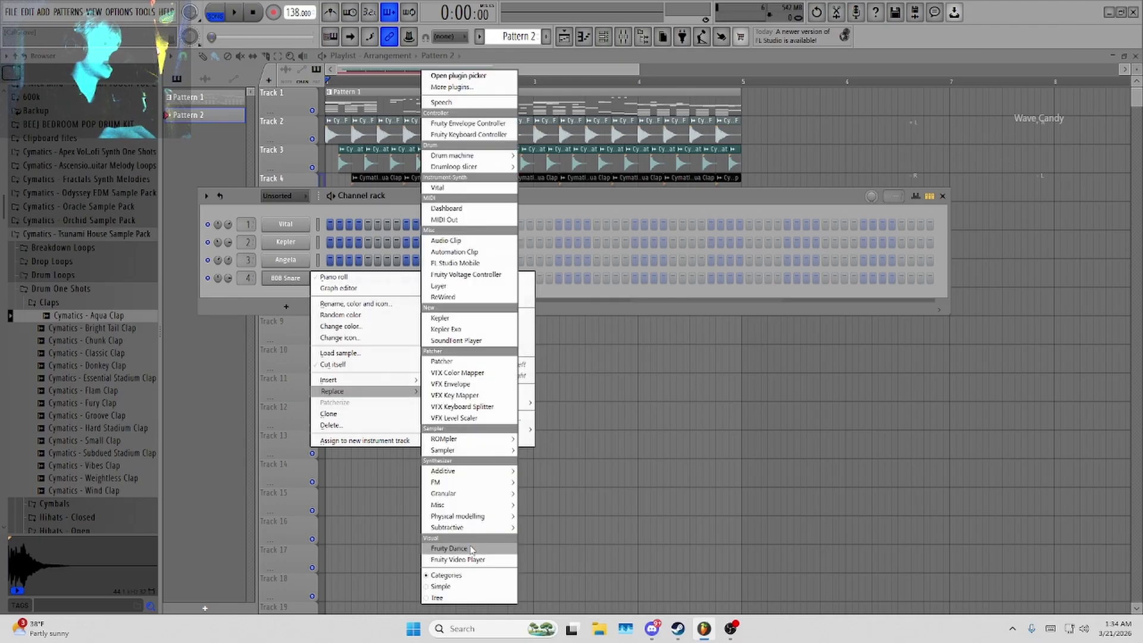
{"action": "mouse_move", "coordinate": [487, 530]}
{"action": "left_click", "coordinate": [559, 488]}
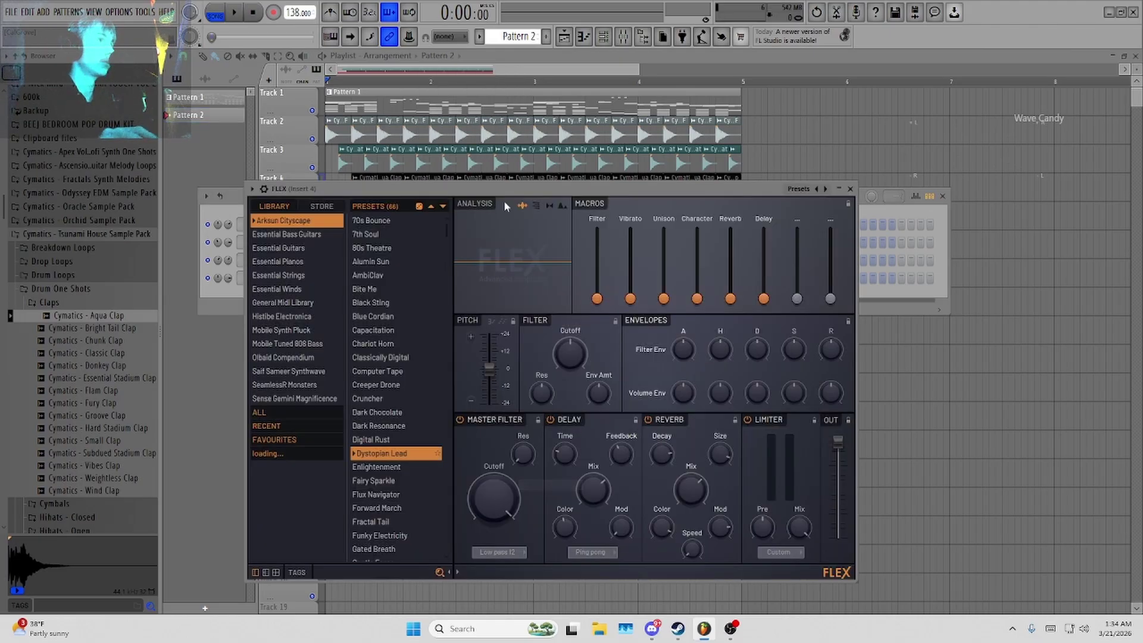
Search the FLEX presets for "sub", load the Sub Bass preset and close the plugin.
{"action": "left_click_drag", "start_coordinate": [513, 189], "coordinate": [539, 125]}
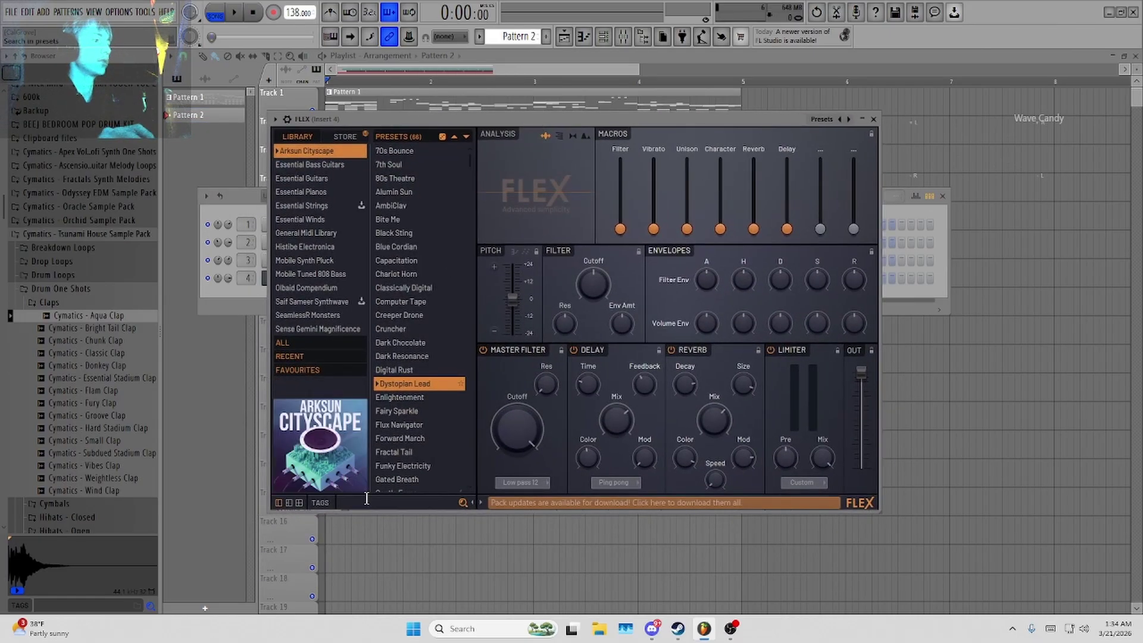
{"action": "left_click", "coordinate": [366, 503]}
{"action": "type", "text": "sub"}
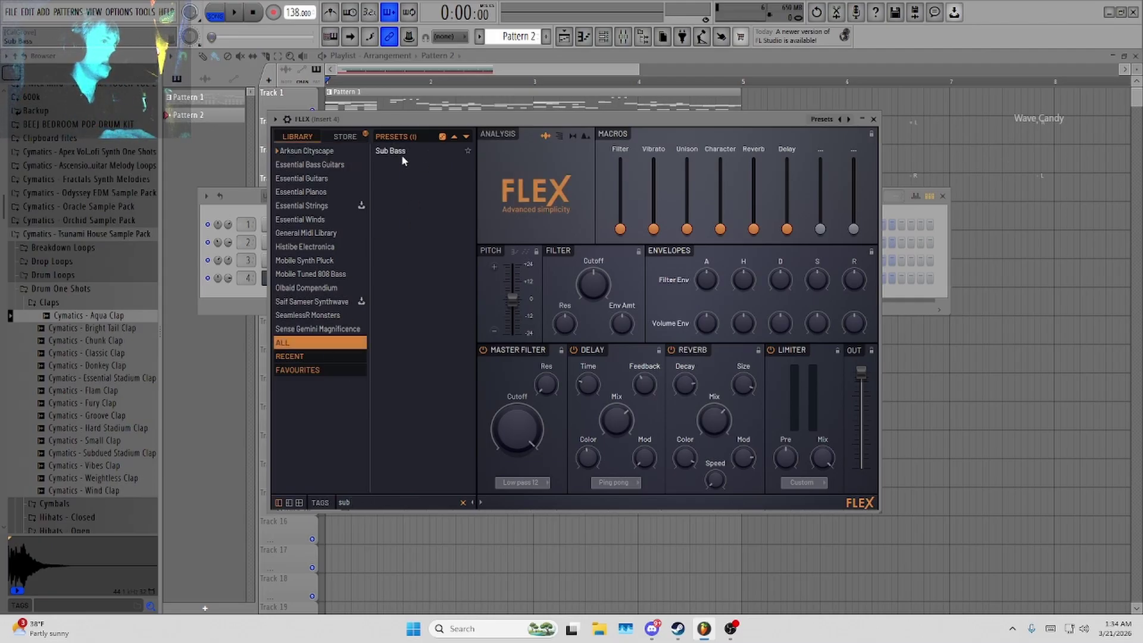
{"action": "left_click", "coordinate": [402, 152]}
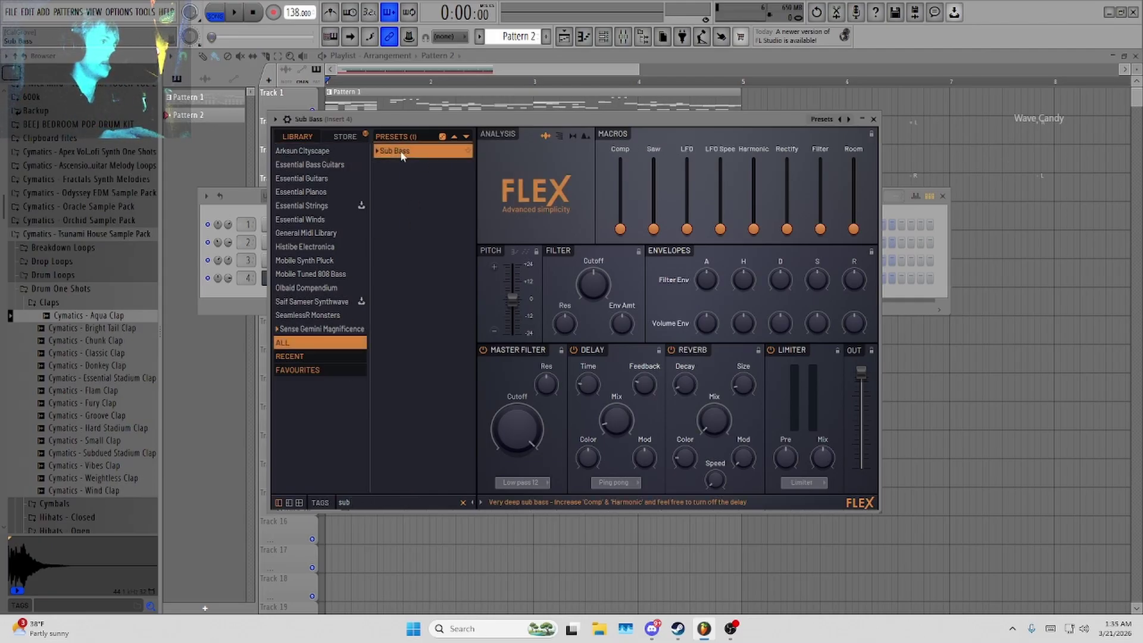
{"action": "left_click", "coordinate": [874, 120]}
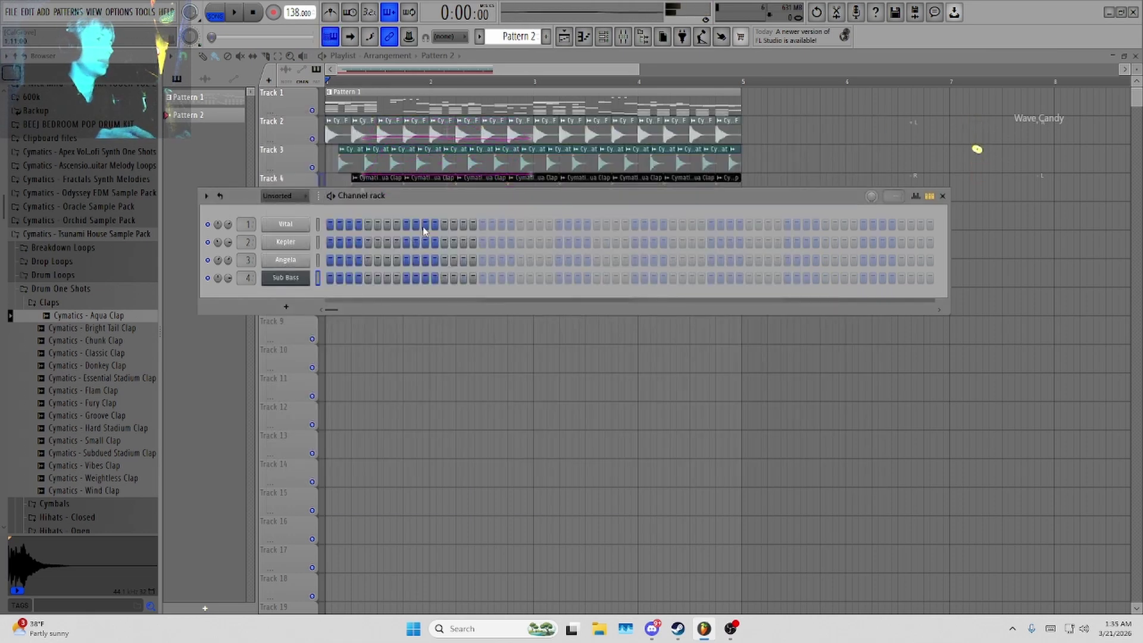
{"action": "right_click", "coordinate": [337, 280]}
{"action": "left_click", "coordinate": [340, 279]}
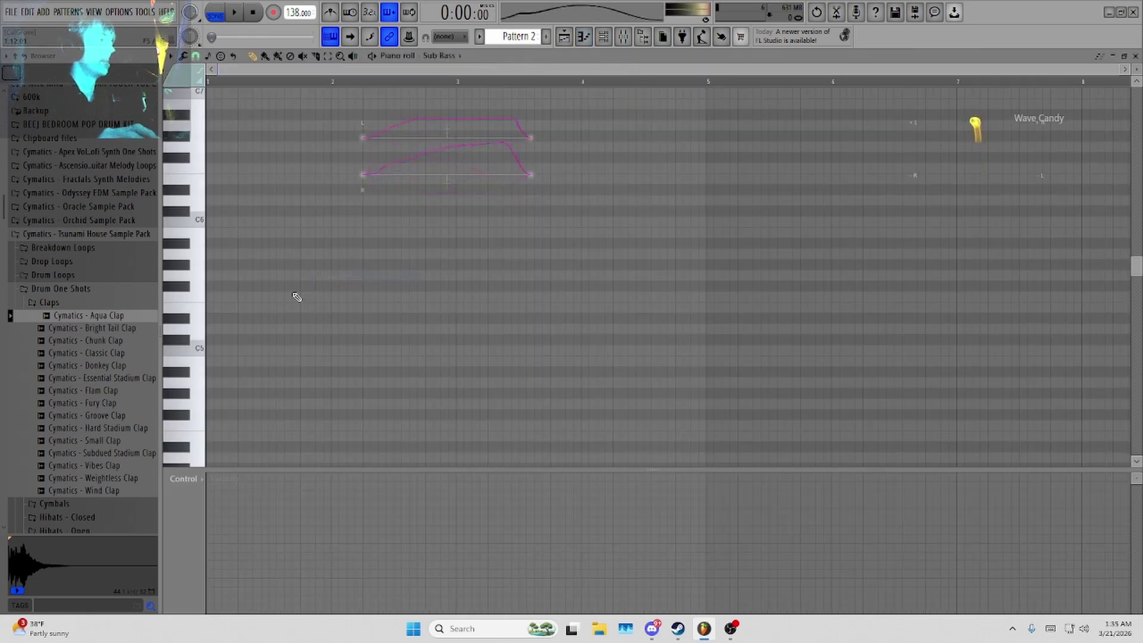
{"action": "scroll", "coordinate": [310, 286], "scroll_direction": "down", "scroll_amount": 5}
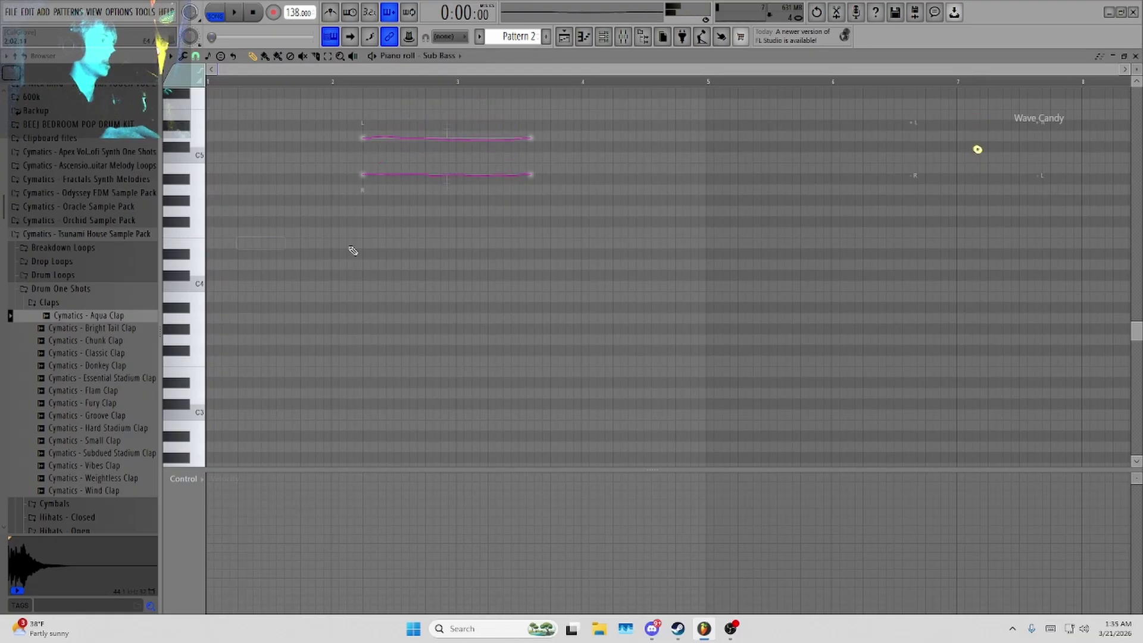
{"action": "scroll", "coordinate": [357, 251], "scroll_direction": "up", "scroll_amount": 3}
{"action": "left_click", "coordinate": [568, 38]}
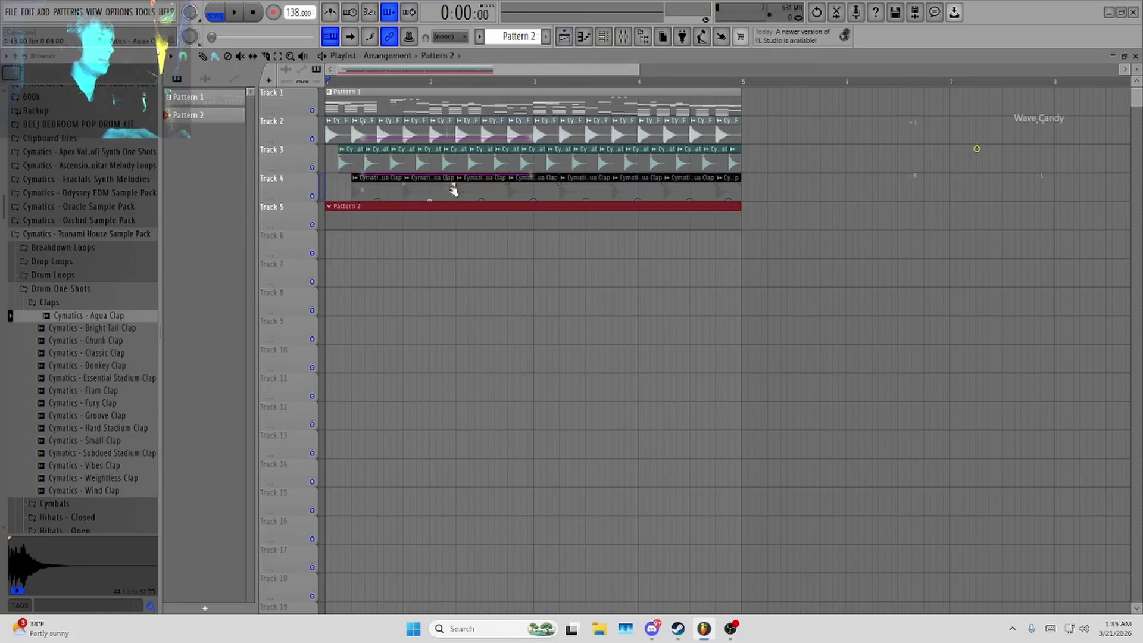
Switch to Pattern 1 and place an E3 note at the start of bar 1 in the Sub Bass piano roll.
{"action": "left_click", "coordinate": [608, 45]}
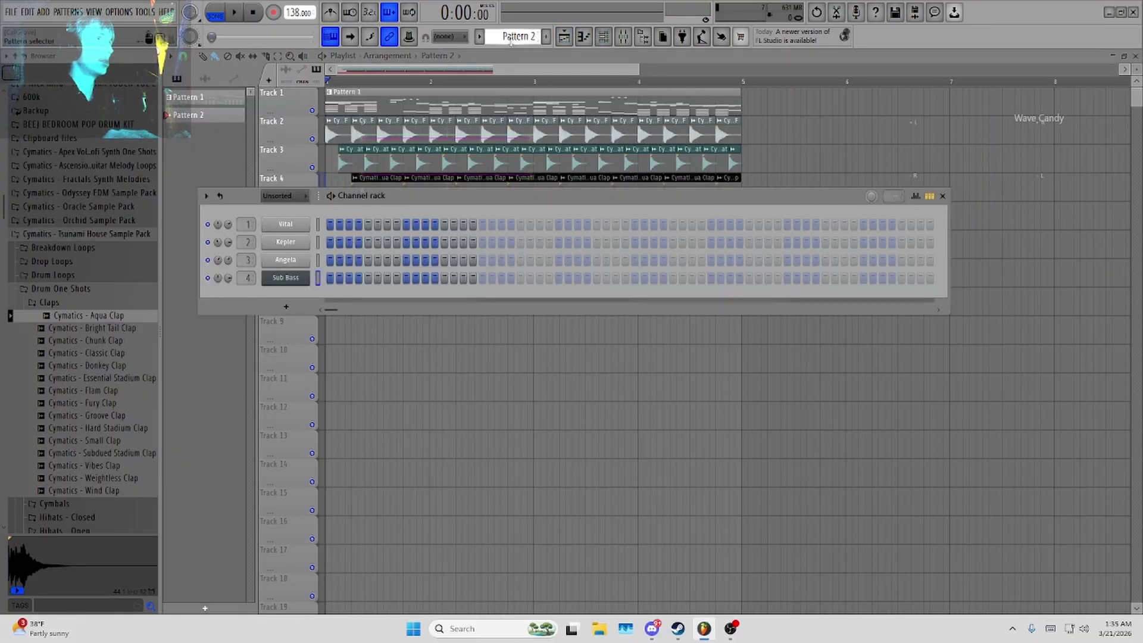
{"action": "scroll", "coordinate": [510, 41], "scroll_direction": "up", "scroll_amount": 1}
{"action": "right_click", "coordinate": [308, 278]}
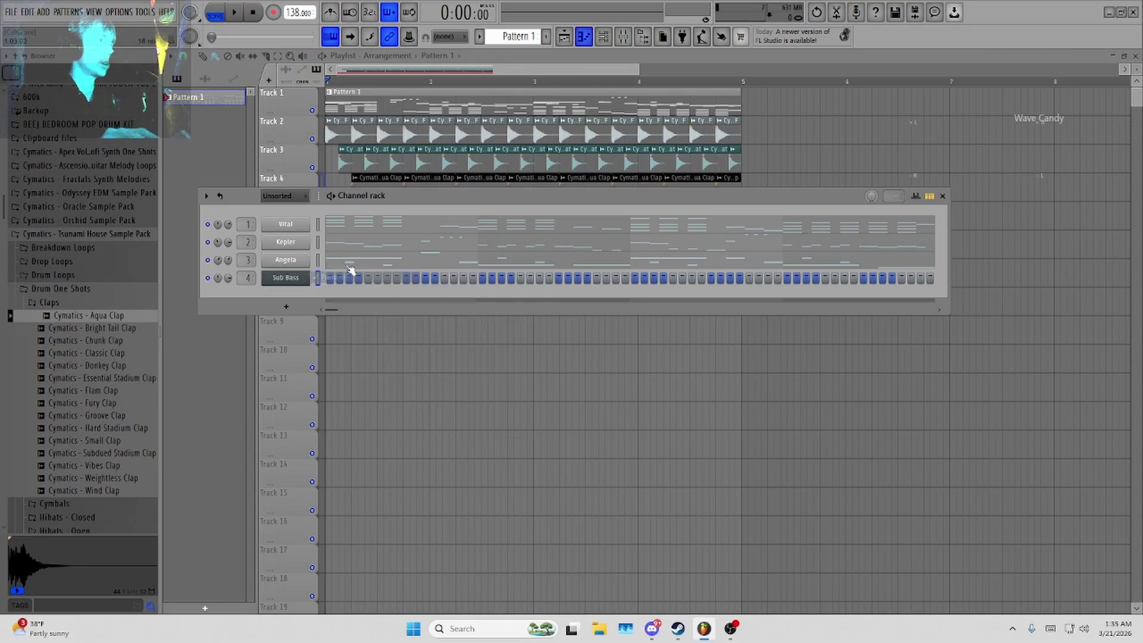
{"action": "right_click", "coordinate": [308, 277]}
{"action": "left_click", "coordinate": [333, 277]}
{"action": "scroll", "coordinate": [299, 345], "scroll_direction": "down", "scroll_amount": 7}
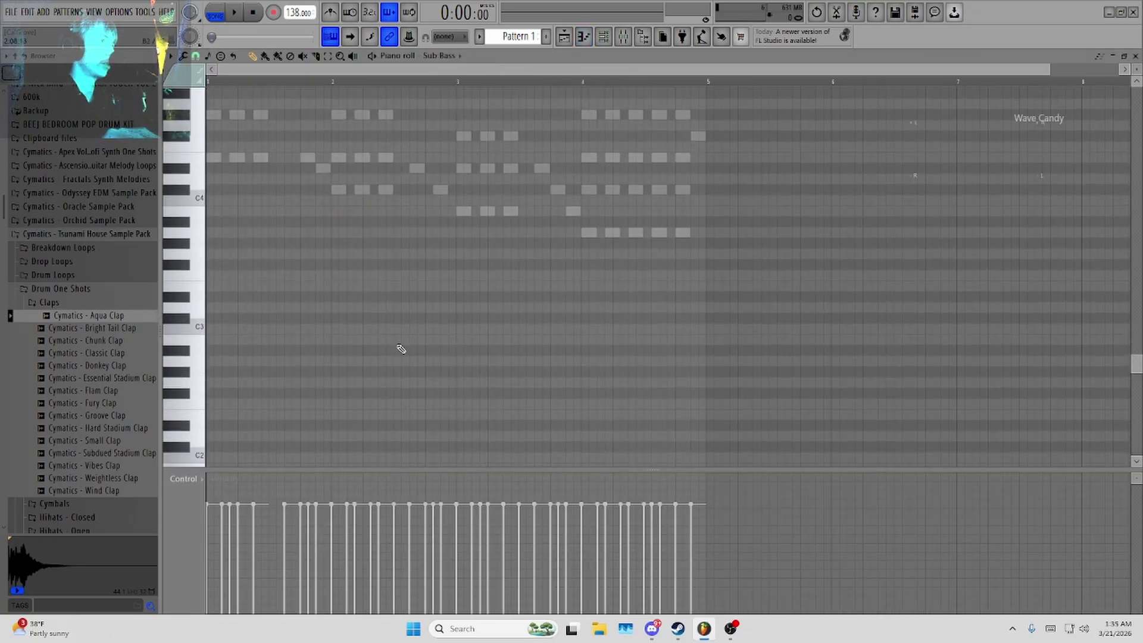
{"action": "scroll", "coordinate": [439, 309], "scroll_direction": "up", "scroll_amount": 4}
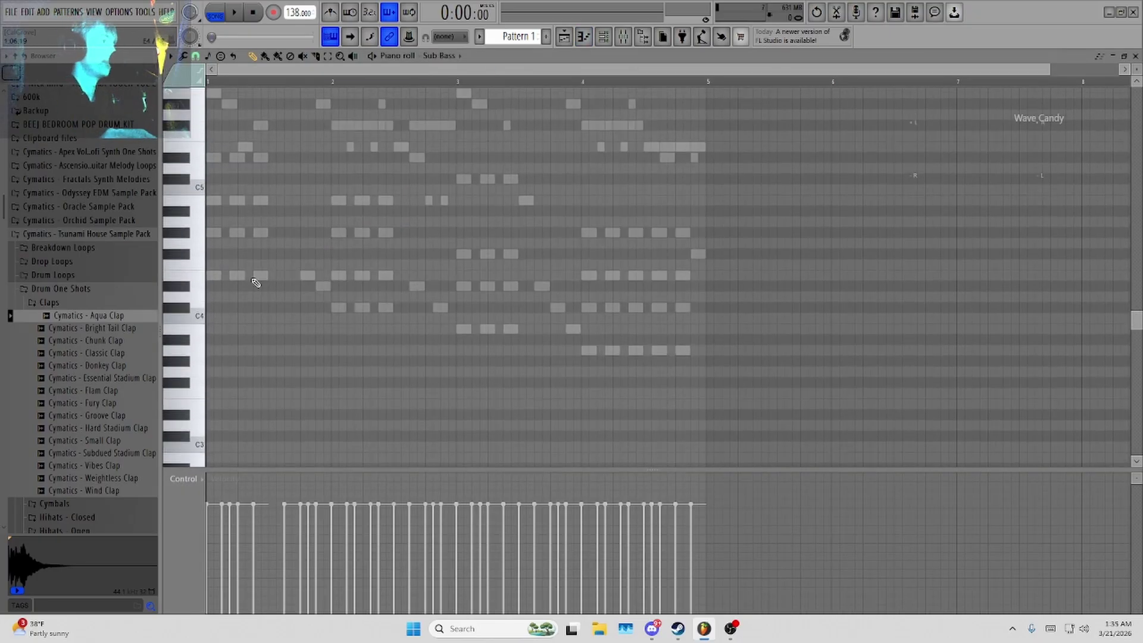
{"action": "left_click", "coordinate": [243, 277]}
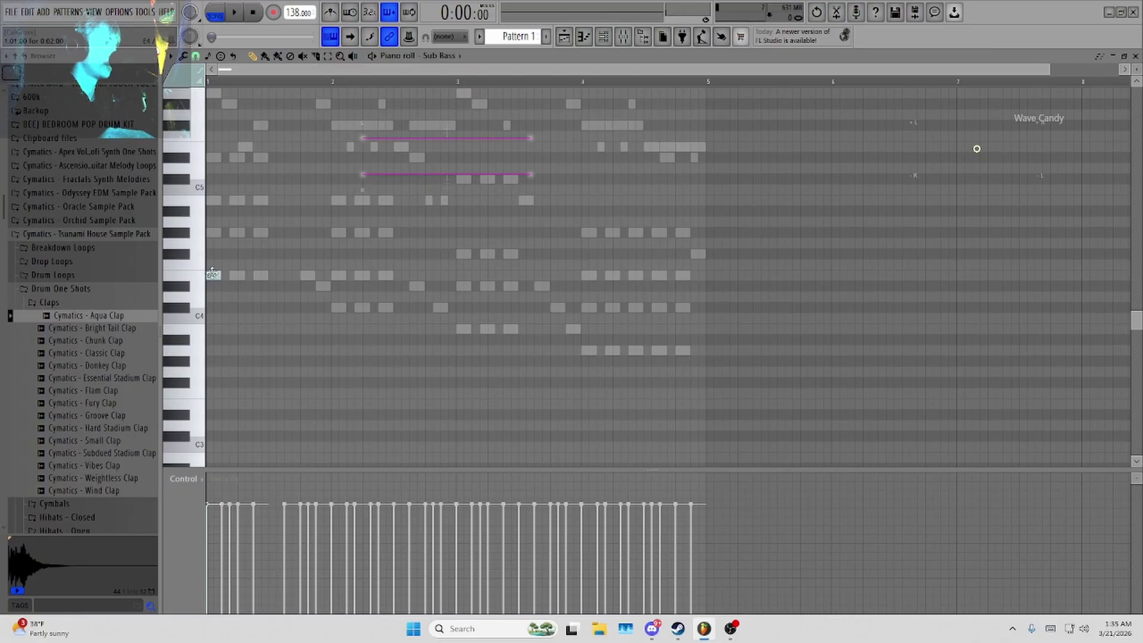
{"action": "left_click", "coordinate": [230, 405]}
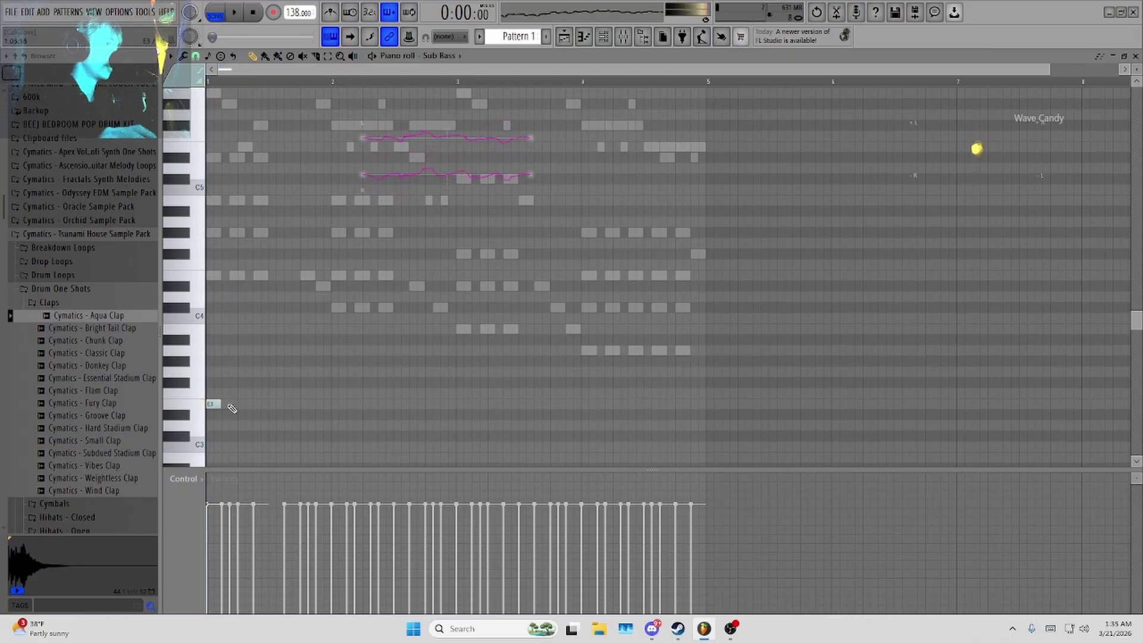
Inspect the Sub Bass channel's mixer track and FLEX settings, close those windows and return to its piano roll.
{"action": "scroll", "coordinate": [298, 308], "scroll_direction": "up", "scroll_amount": 5}
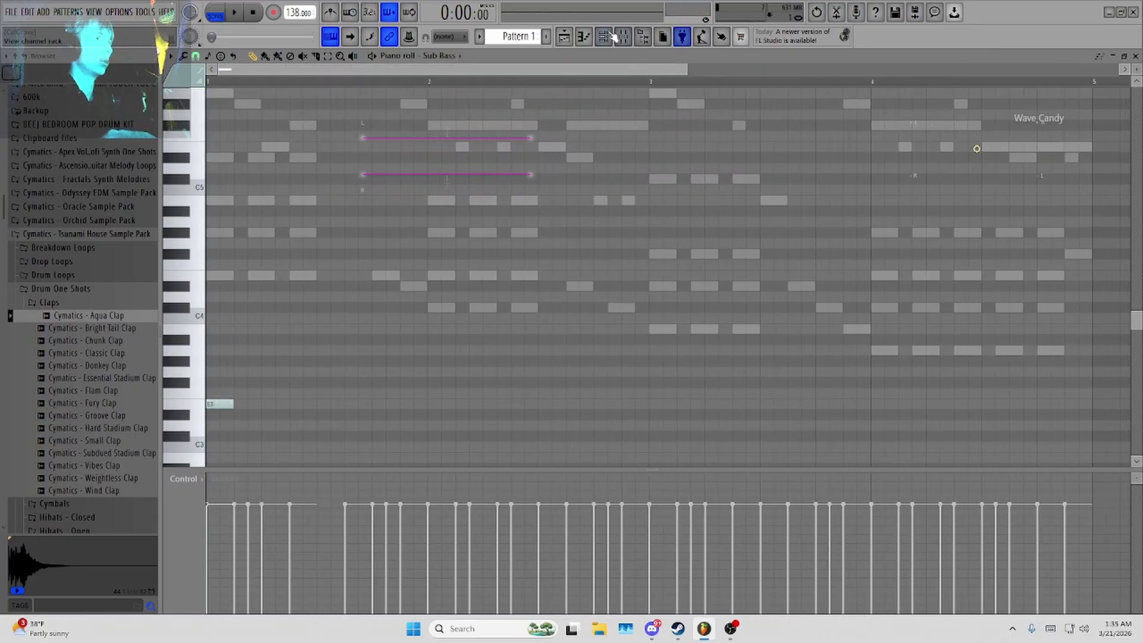
{"action": "key", "text": "F6"}
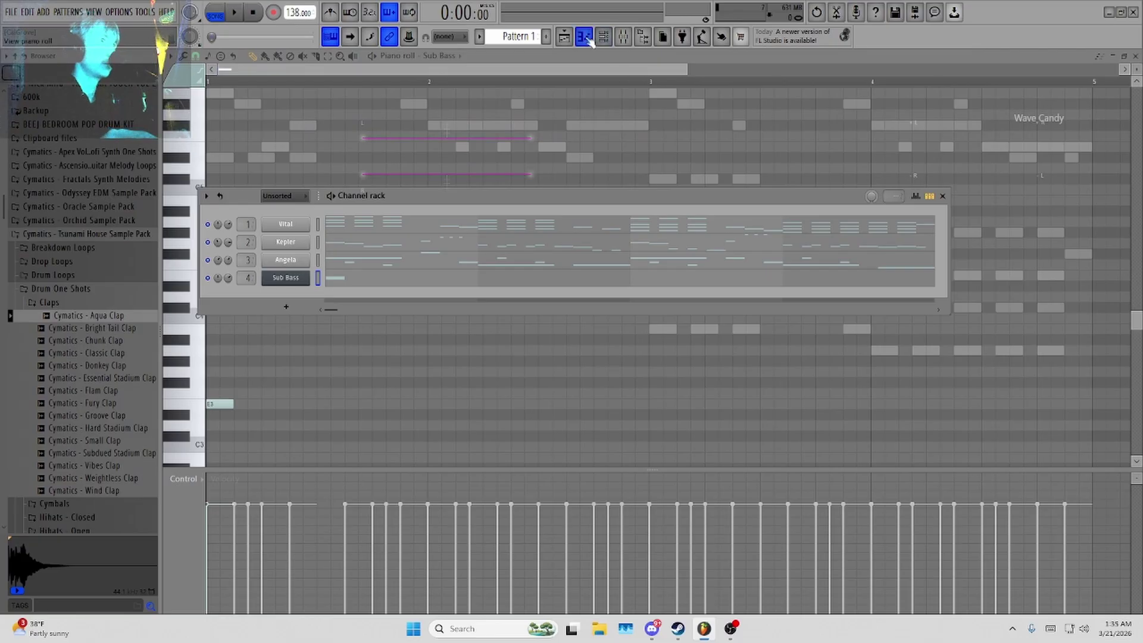
{"action": "key", "text": "F9"}
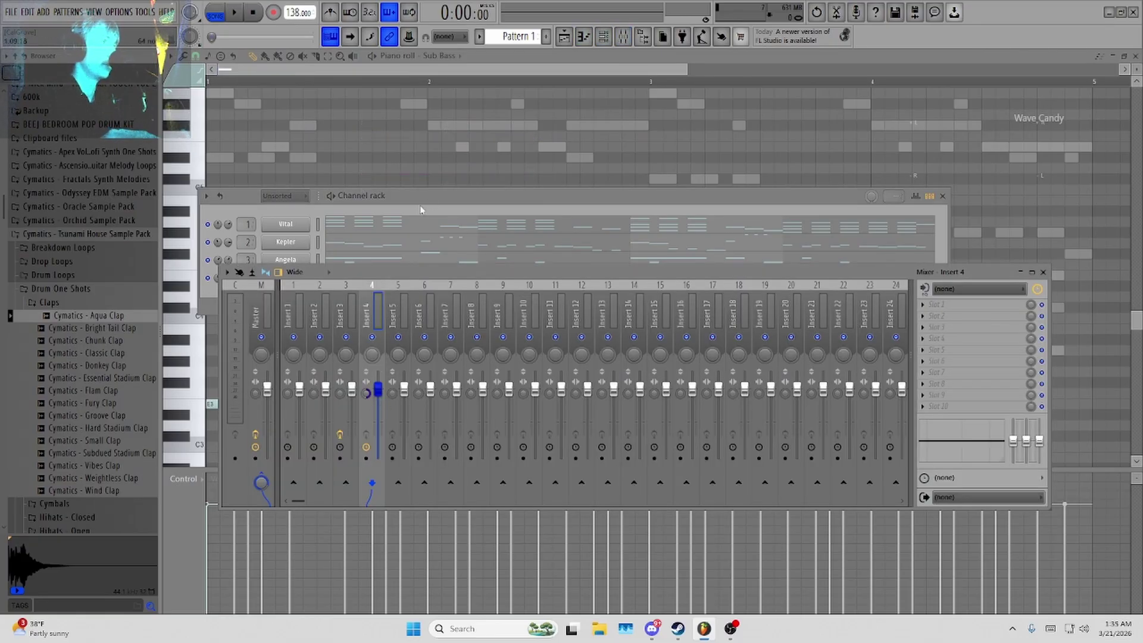
{"action": "left_click", "coordinate": [420, 210]}
{"action": "left_click", "coordinate": [285, 278]}
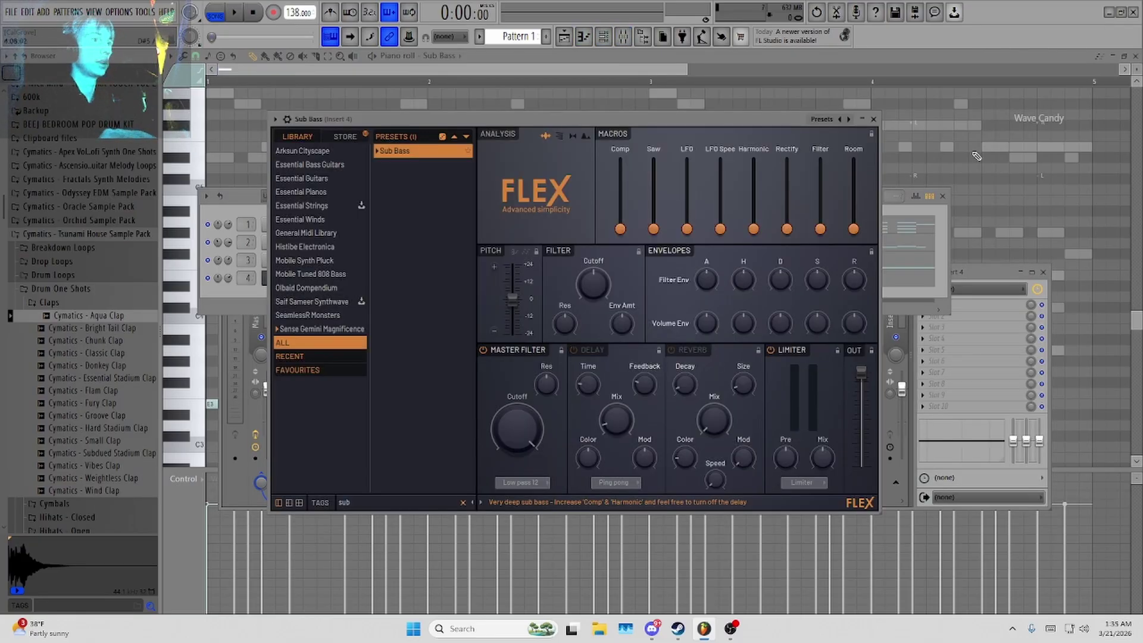
{"action": "left_click", "coordinate": [874, 119]}
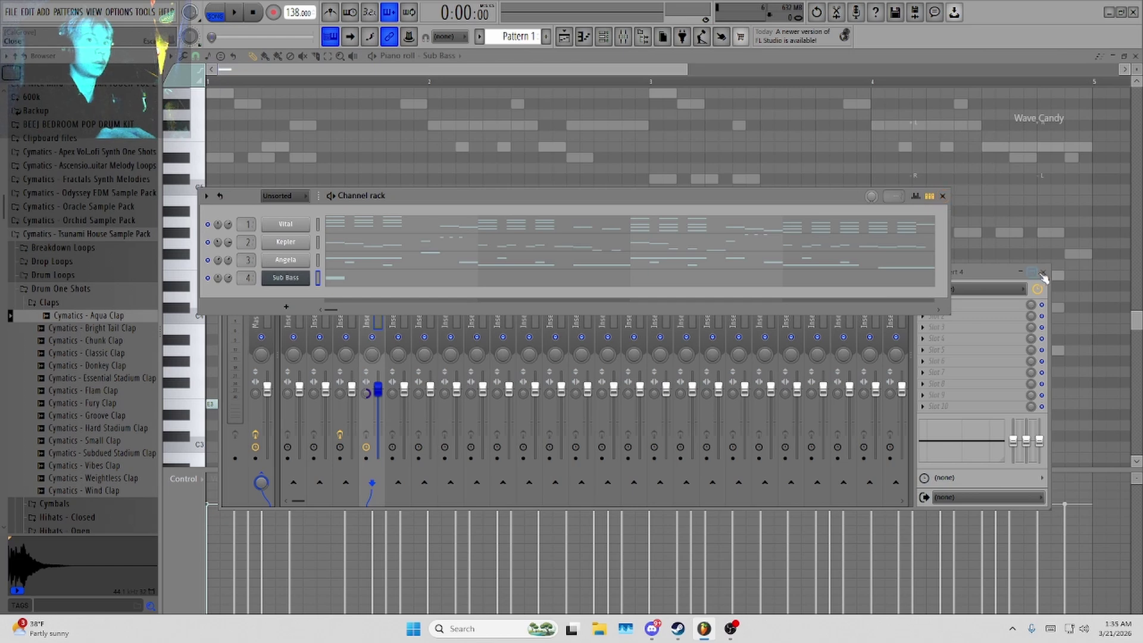
{"action": "left_click", "coordinate": [1042, 273]}
{"action": "left_click", "coordinate": [943, 197]}
{"action": "scroll", "coordinate": [355, 373], "scroll_direction": "down", "scroll_amount": 1}
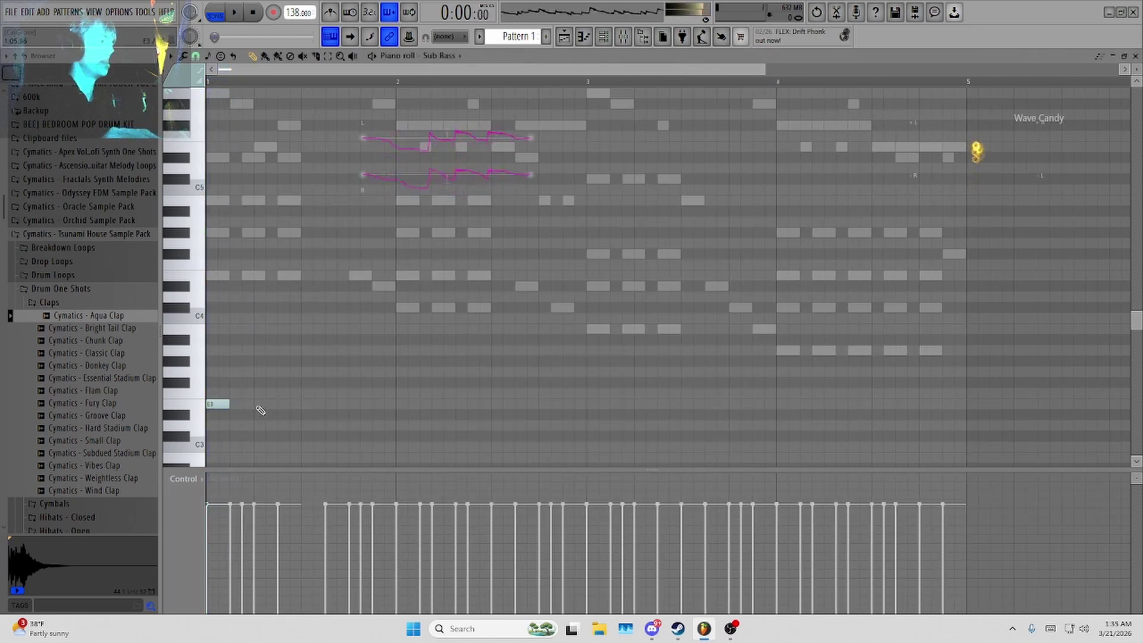
Place a second two-step E3 note in bar 1 under the second chord hit and audition it.
{"action": "key", "text": "space"}
{"action": "key", "text": "space"}
{"action": "right_click", "coordinate": [259, 407]}
{"action": "left_click", "coordinate": [247, 407]}
{"action": "key", "text": "space"}
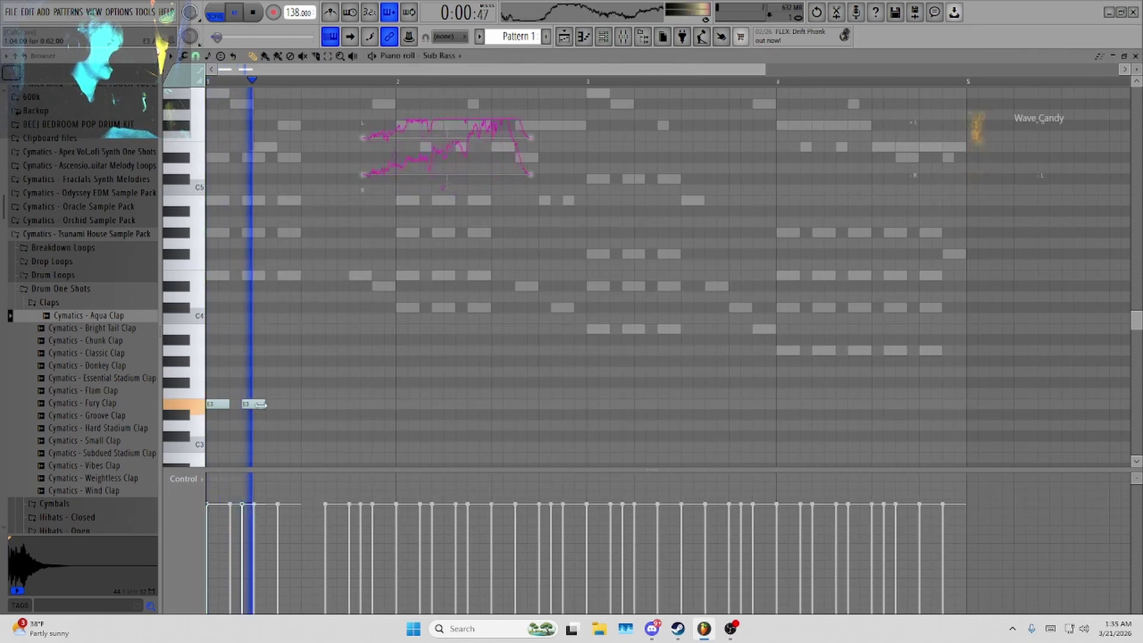
{"action": "key", "text": "space"}
{"action": "key", "text": "space"}
Add a third two-step E3 note under the third chord hit of bar 1 and audition the pattern repeatedly.
{"action": "left_click_drag", "start_coordinate": [264, 405], "coordinate": [301, 405]}
{"action": "key", "text": "space"}
{"action": "key", "text": "space"}
{"action": "key", "text": "space"}
{"action": "key", "text": "space"}
{"action": "left_click", "coordinate": [283, 403]}
{"action": "key", "text": "space"}
{"action": "key", "text": "space"}
{"action": "key", "text": "space"}
{"action": "key", "text": "space"}
{"action": "key", "text": "space"}
{"action": "key", "text": "space"}
{"action": "key", "text": "space"}
{"action": "key", "text": "space"}
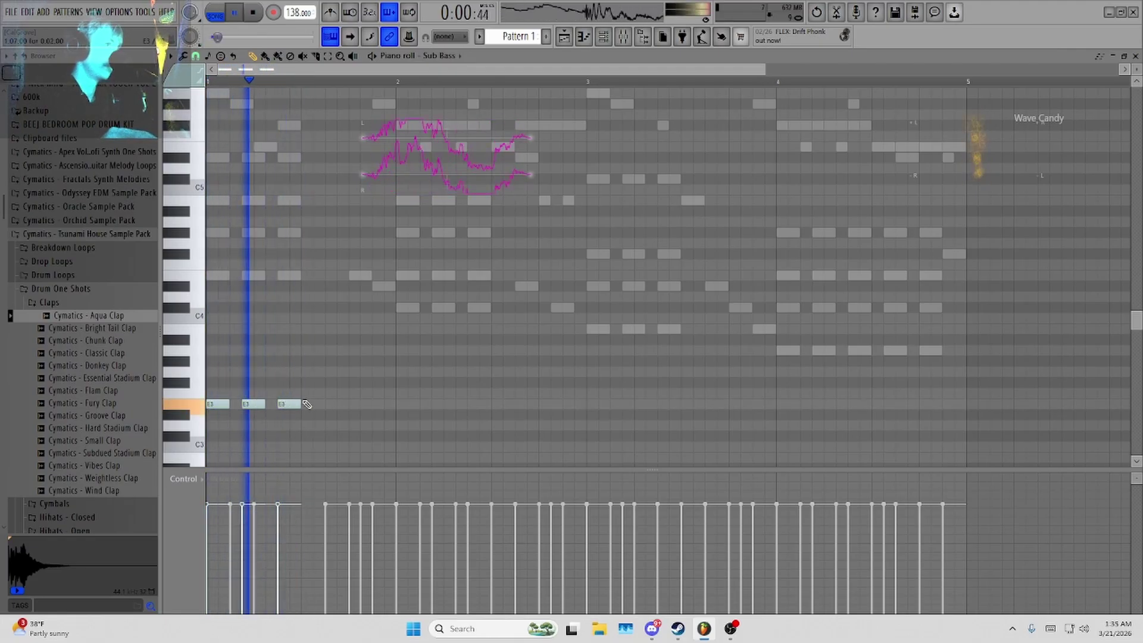
Add a B3 note in the last third of bar 1, audition it and shorten it to one step.
{"action": "key", "text": "space"}
{"action": "left_click", "coordinate": [308, 330]}
{"action": "key", "text": "space"}
{"action": "left_click_drag", "start_coordinate": [309, 329], "coordinate": [334, 329]}
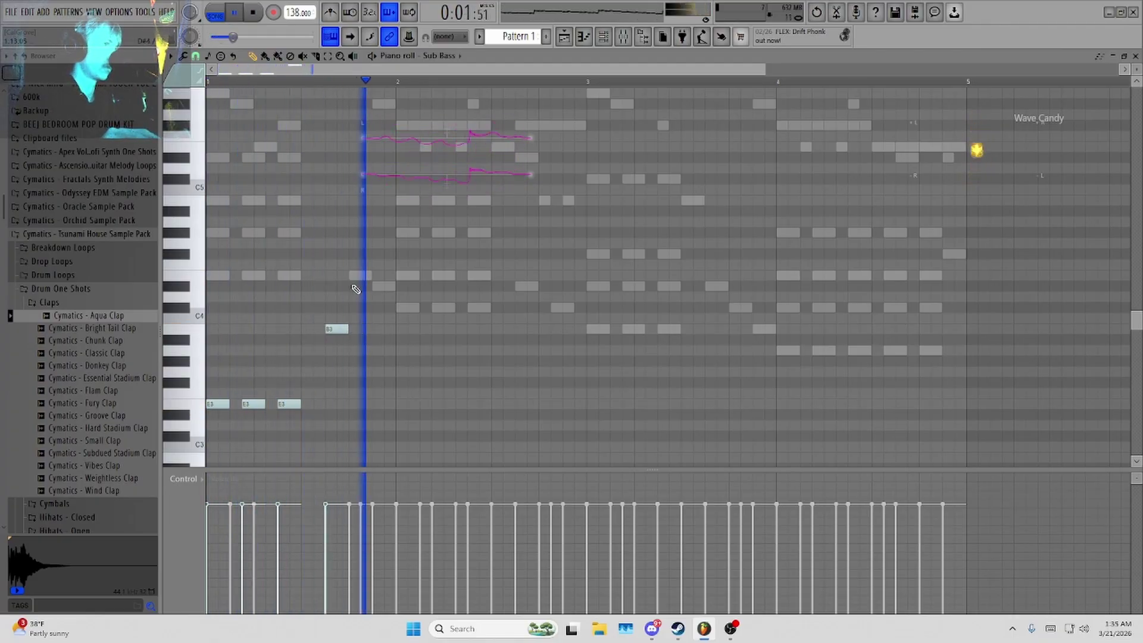
{"action": "key", "text": "space"}
{"action": "key", "text": "space"}
{"action": "key", "text": "space"}
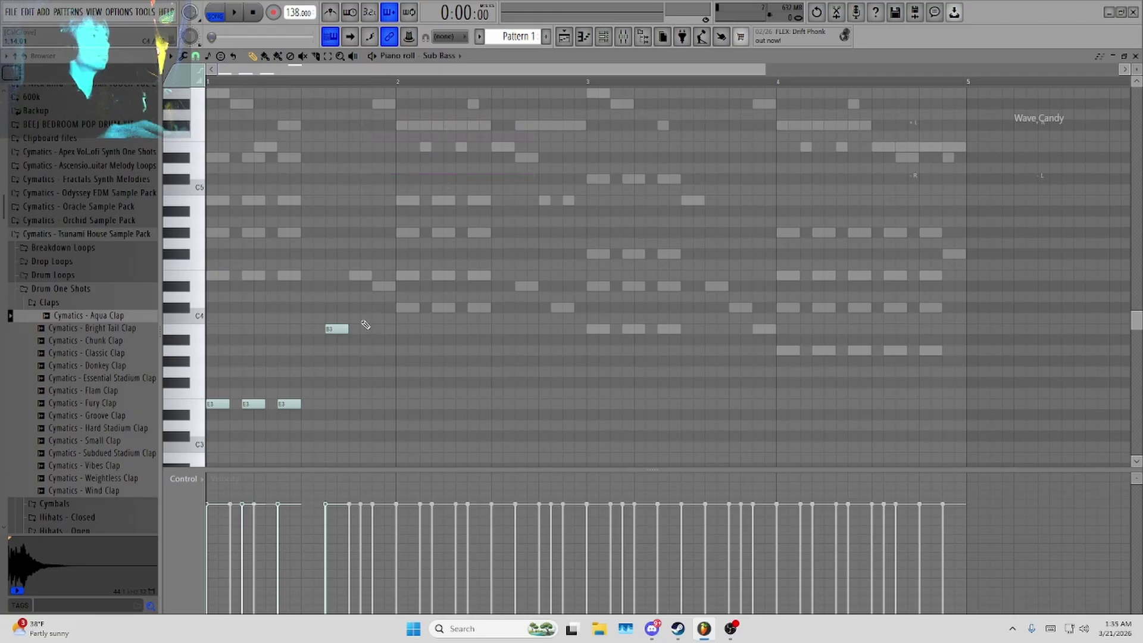
{"action": "key", "text": "space"}
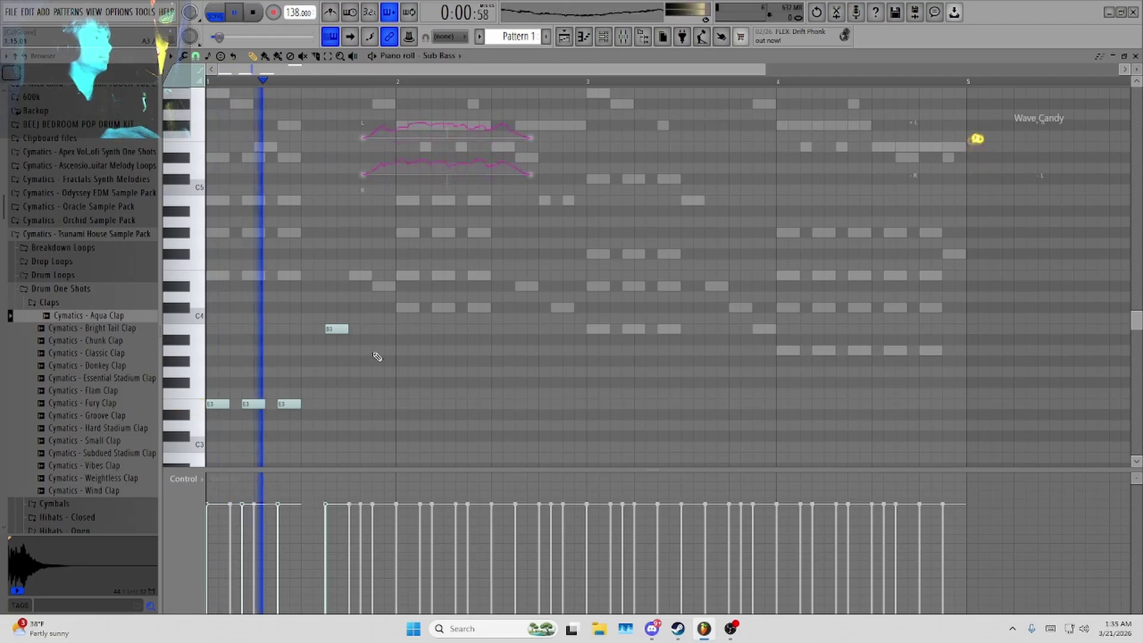
{"action": "key", "text": "space"}
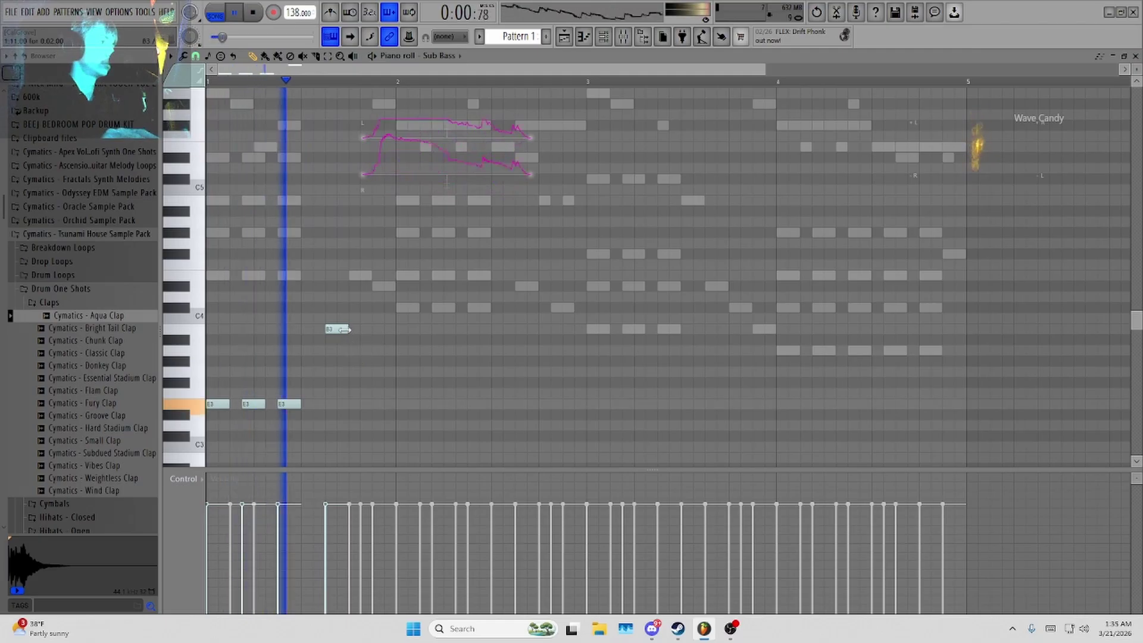
{"action": "left_click_drag", "start_coordinate": [346, 329], "coordinate": [335, 329]}
{"action": "key", "text": "space"}
Fill in the rest of the sub bass line through bar 4, following the chords with B3 notes in bar 3 and A3 notes in bar 4.
{"action": "left_click", "coordinate": [349, 274]}
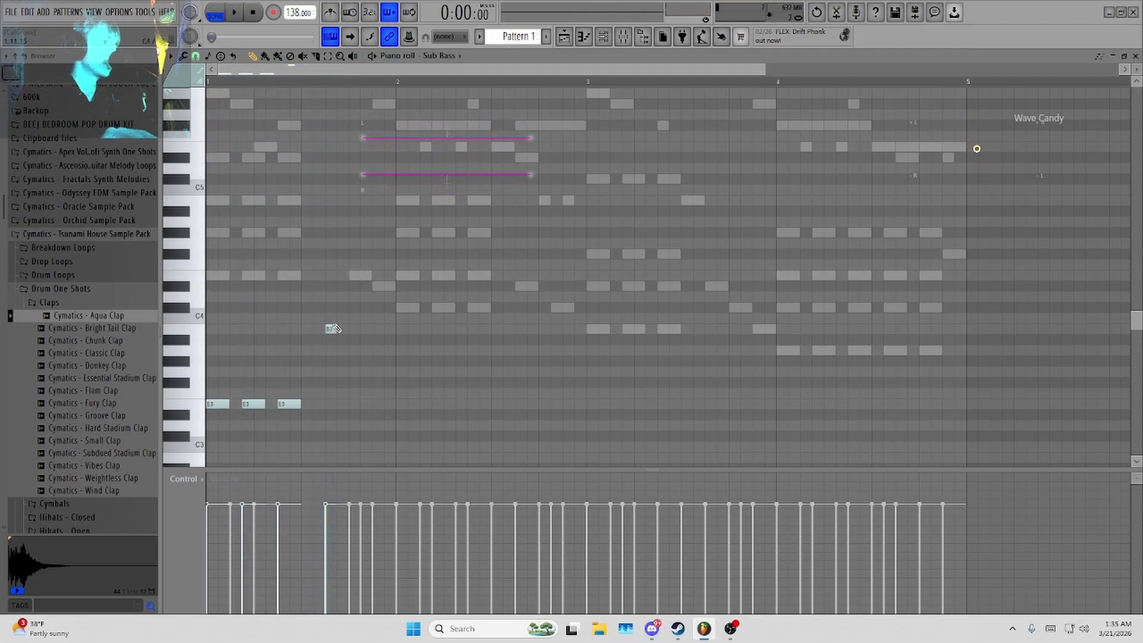
{"action": "double_click", "coordinate": [330, 328]}
{"action": "left_click", "coordinate": [655, 231]}
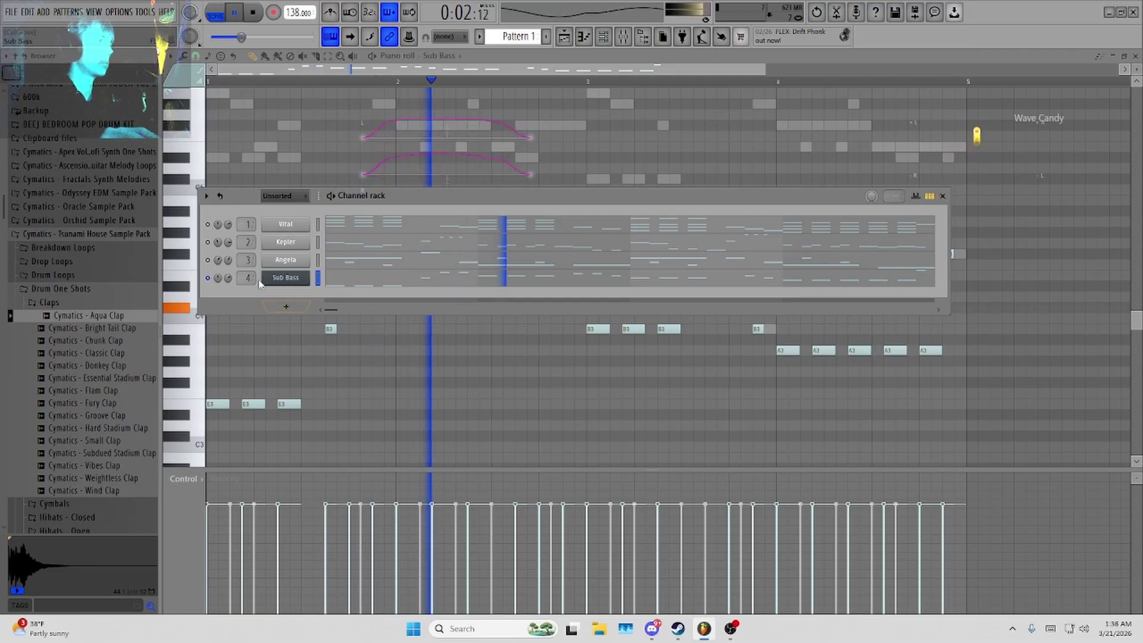
Toggle solo on the Sub Bass channel to compare the bass line alone and with the other channels.
{"action": "right_click", "coordinate": [207, 278]}
{"action": "left_click", "coordinate": [220, 286]}
{"action": "right_click", "coordinate": [207, 278]}
{"action": "left_click", "coordinate": [220, 285]}
{"action": "key", "text": "space"}
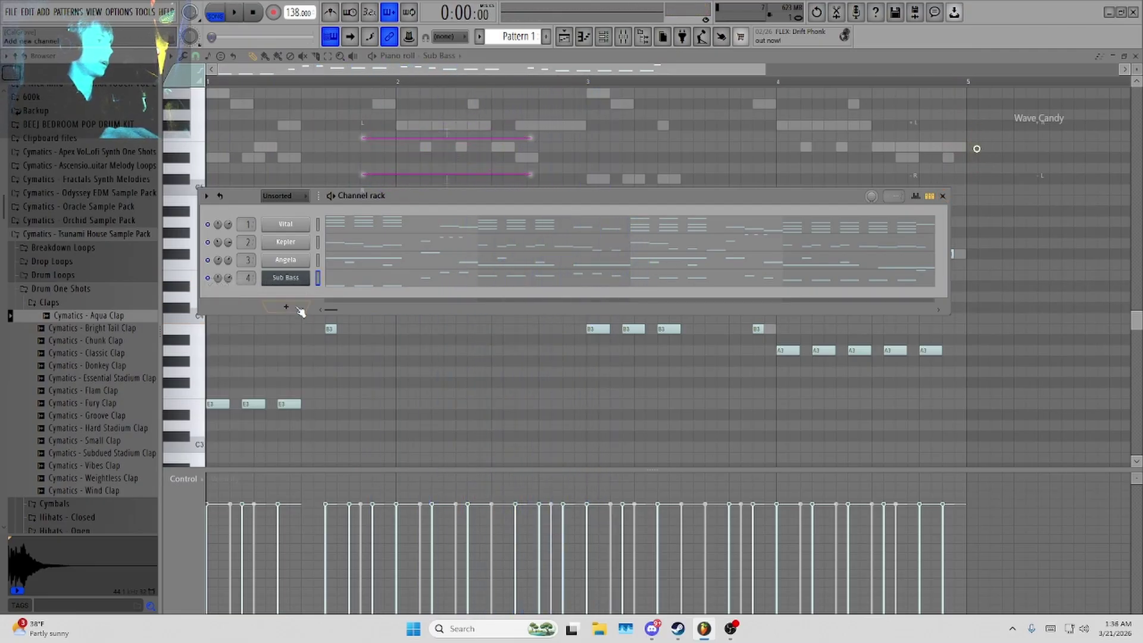
{"action": "key", "text": "space"}
Stop playback and add a second Vital synthesizer channel, finding it in the generator plugin list with "vit".
{"action": "left_click", "coordinate": [291, 308]}
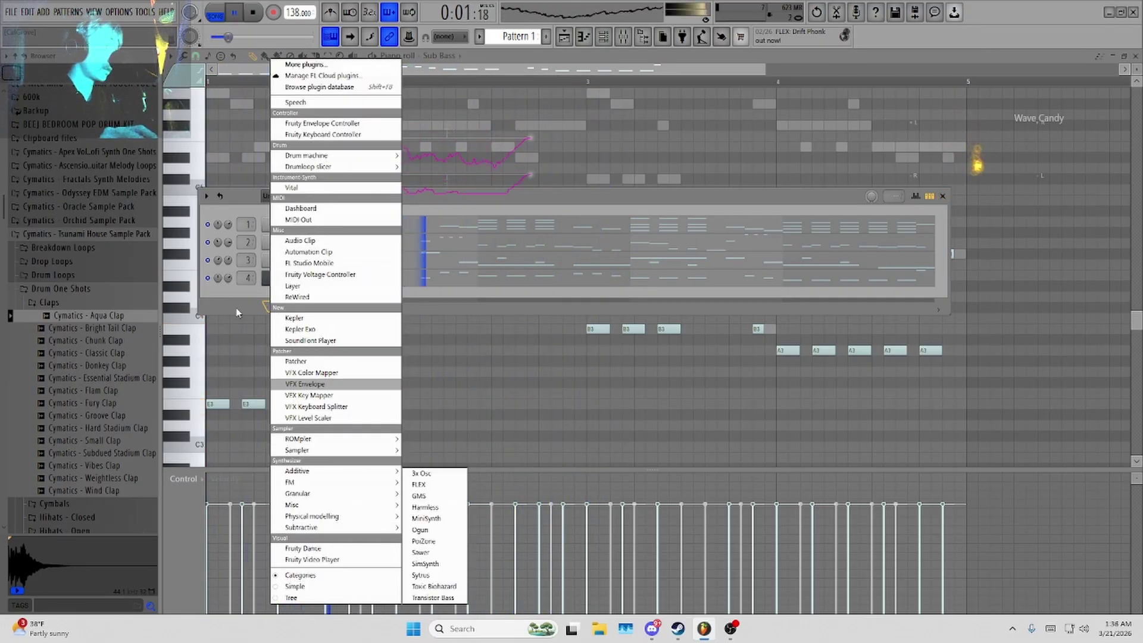
{"action": "key", "text": "Escape"}
{"action": "key", "text": "space"}
{"action": "left_click", "coordinate": [283, 308]}
{"action": "mouse_move", "coordinate": [333, 527]}
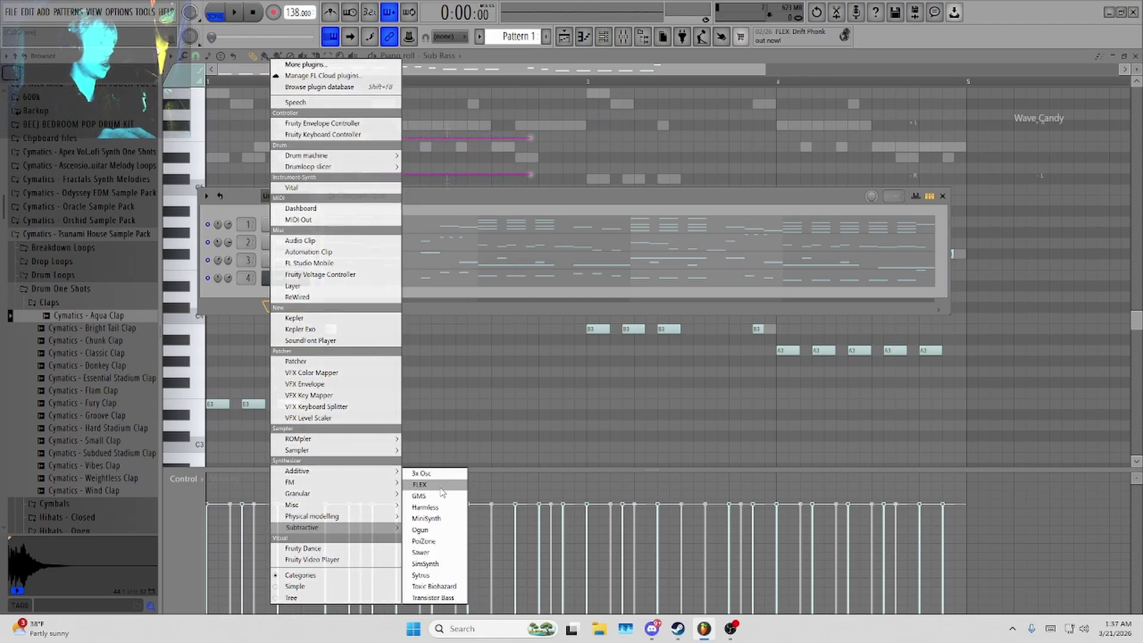
{"action": "left_click", "coordinate": [315, 67]}
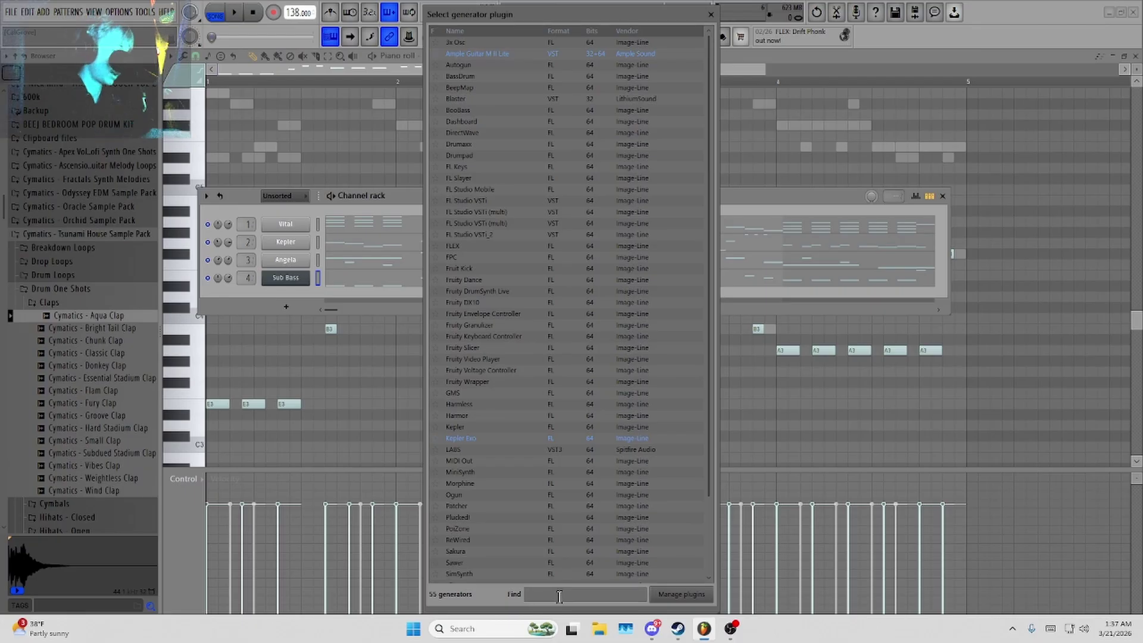
{"action": "type", "text": "vit"}
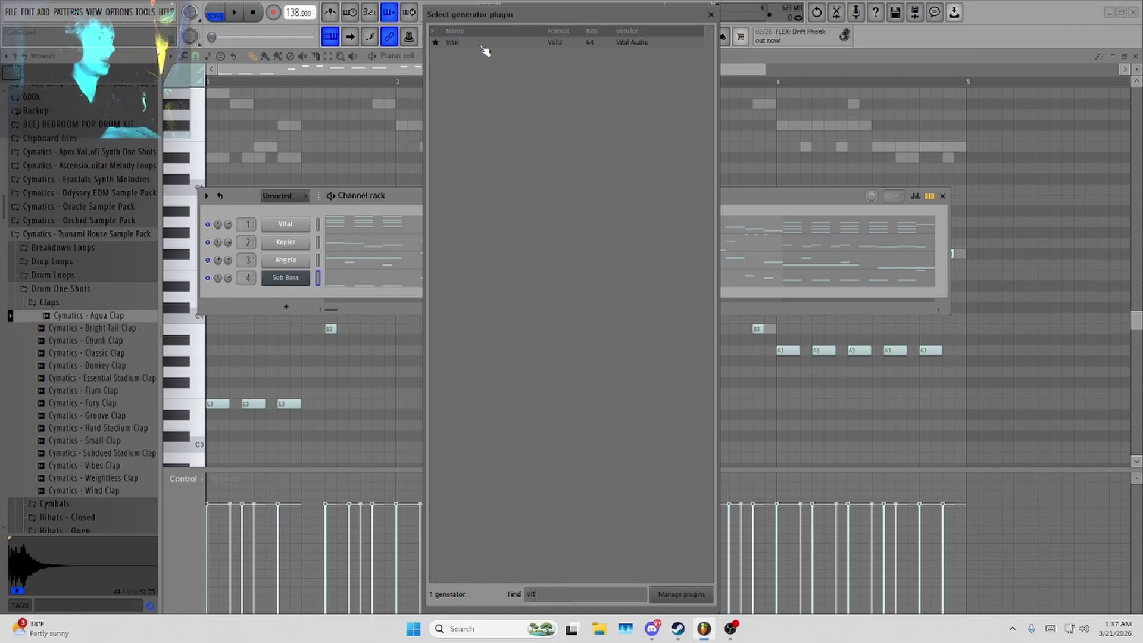
{"action": "double_click", "coordinate": [483, 45]}
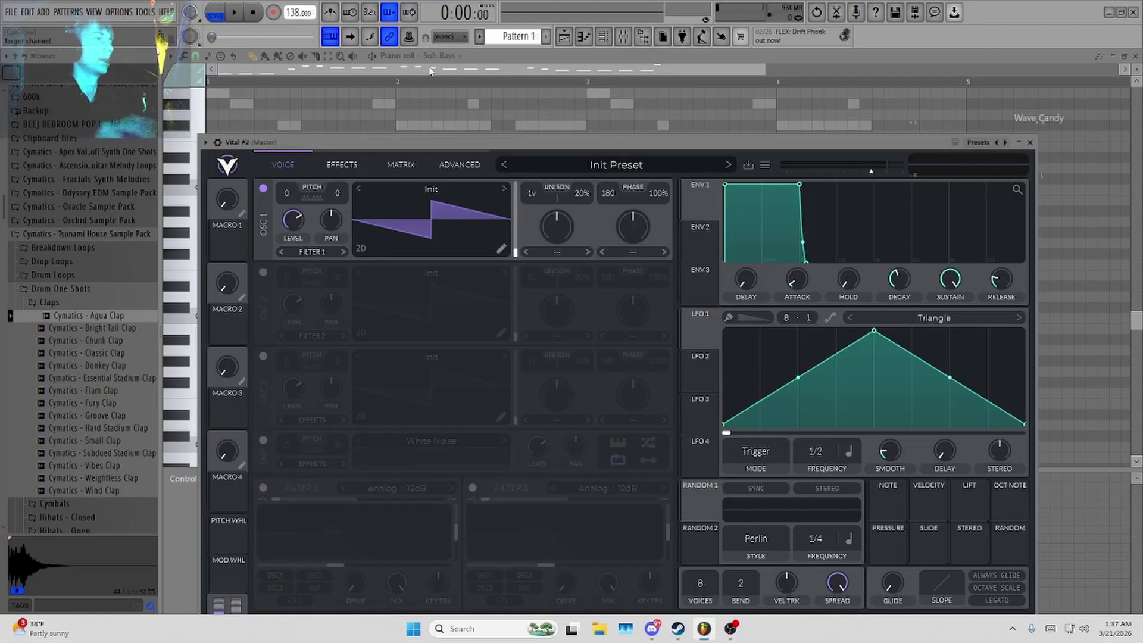
Reposition the Vital window and load the BA - Electro 6 bass preset from its preset browser.
{"action": "left_click_drag", "start_coordinate": [454, 141], "coordinate": [445, 57]}
{"action": "left_click", "coordinate": [639, 76]}
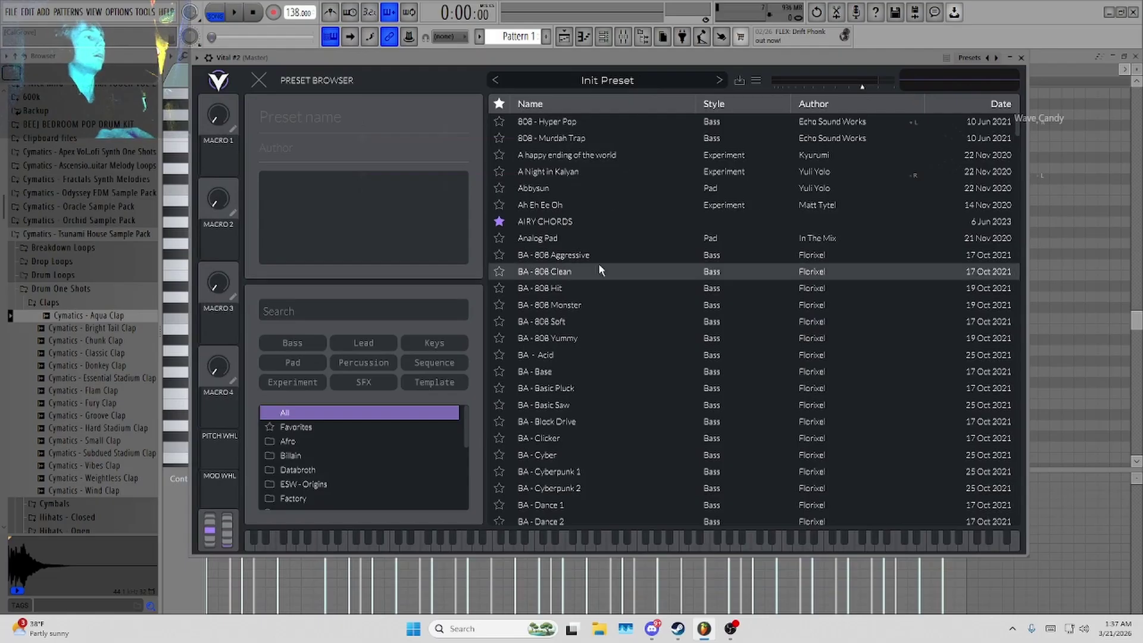
{"action": "scroll", "coordinate": [599, 366], "scroll_direction": "down", "scroll_amount": 8}
{"action": "left_click", "coordinate": [617, 275]}
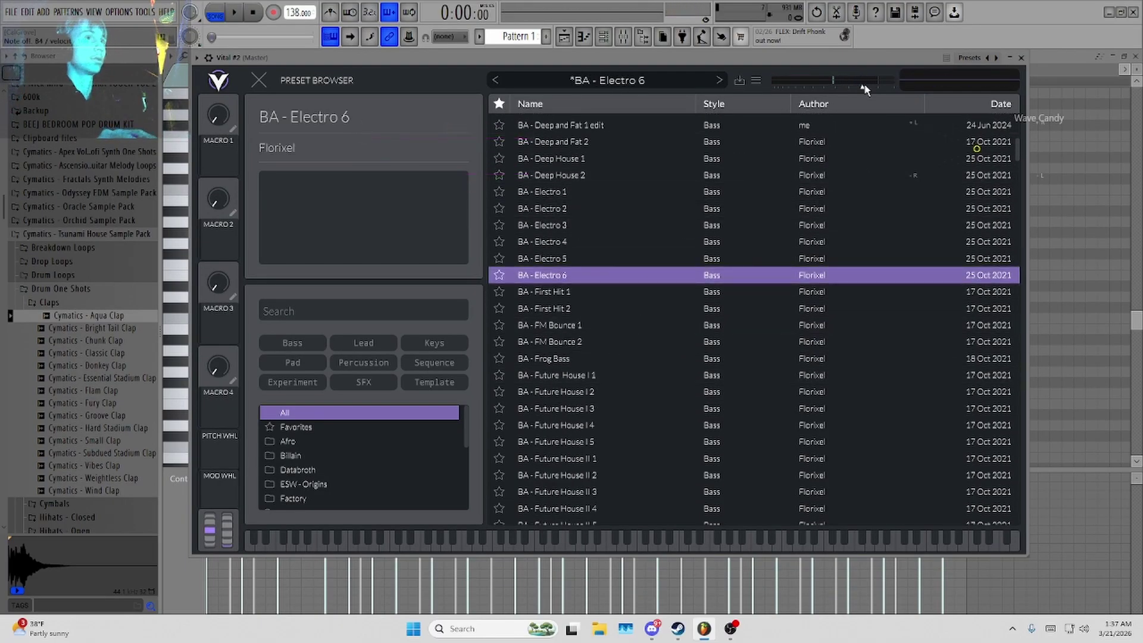
Reopen Vital #2's preset browser and audition the bass presets BA - Electro 3 through BA - Electro 6.
{"action": "left_click", "coordinate": [1020, 58]}
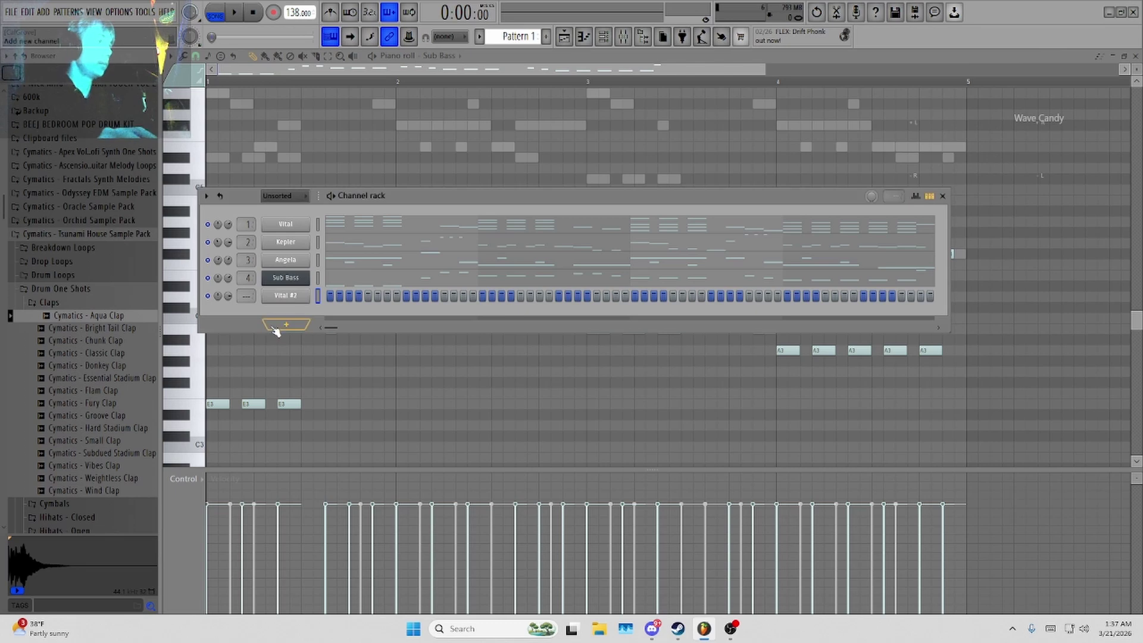
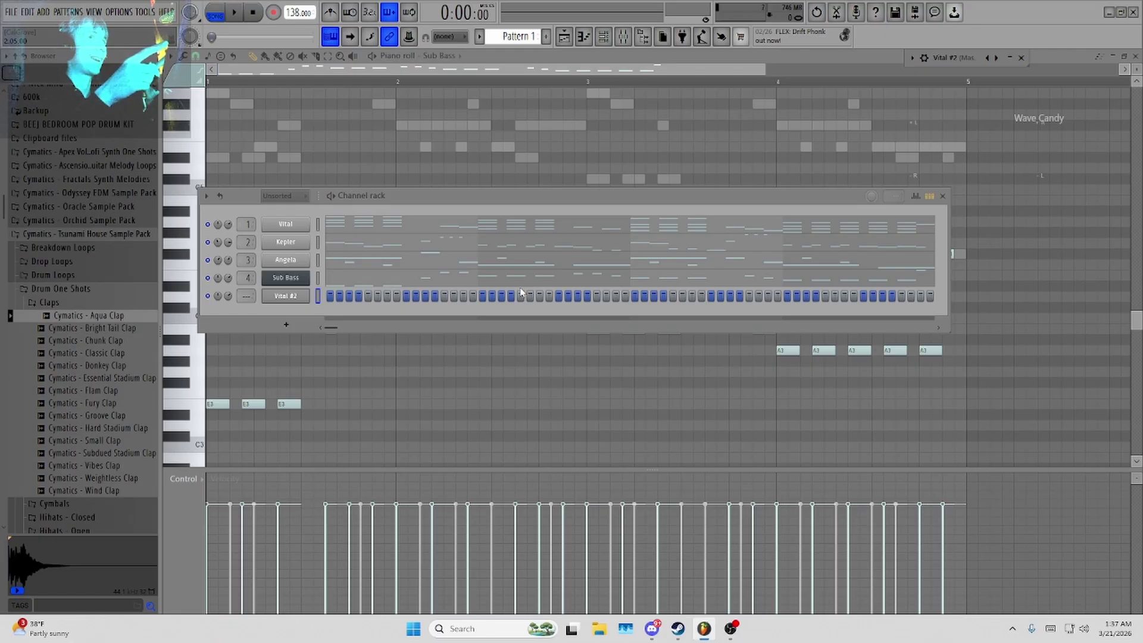
{"action": "left_click", "coordinate": [1011, 59]}
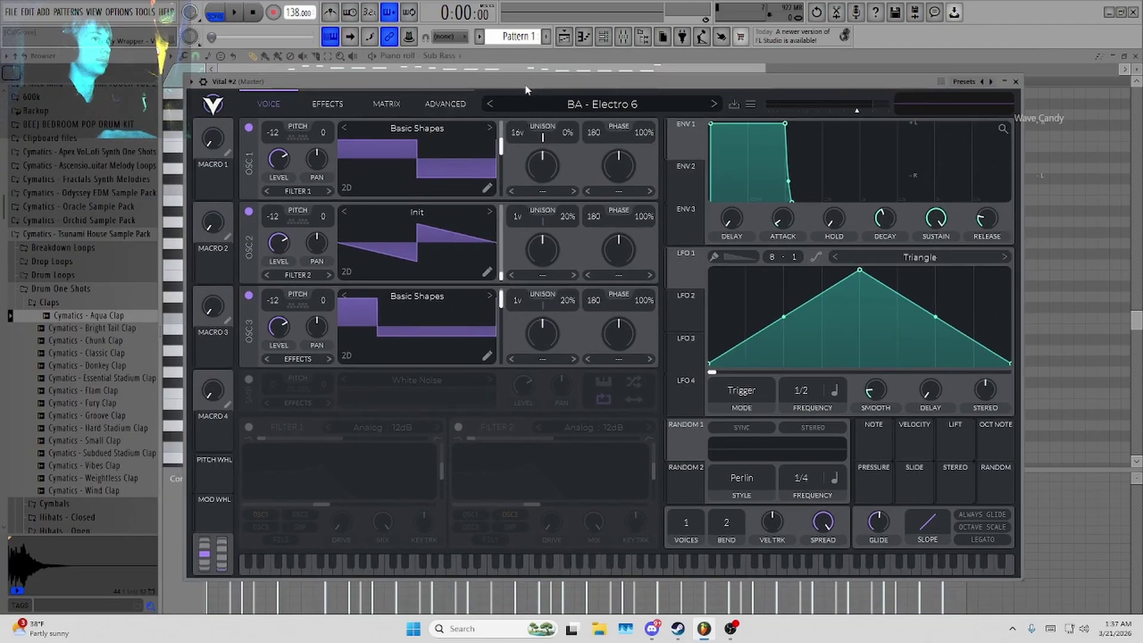
{"action": "left_click", "coordinate": [556, 102]}
{"action": "scroll", "coordinate": [585, 387], "scroll_direction": "down", "scroll_amount": 1}
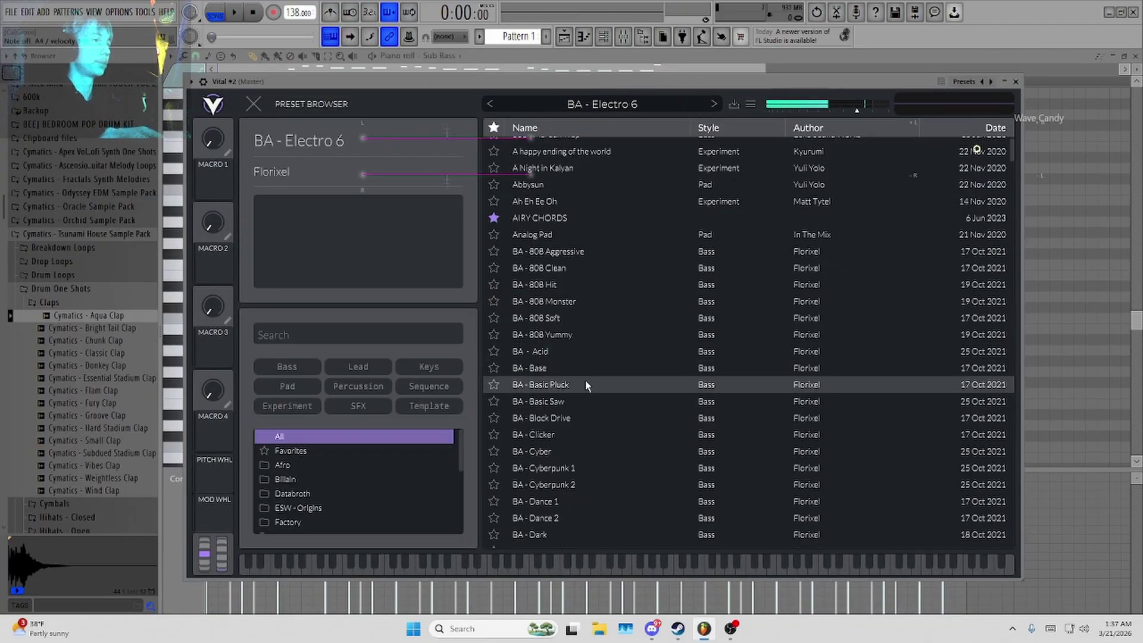
{"action": "scroll", "coordinate": [650, 346], "scroll_direction": "down", "scroll_amount": 5}
{"action": "left_click", "coordinate": [595, 392]}
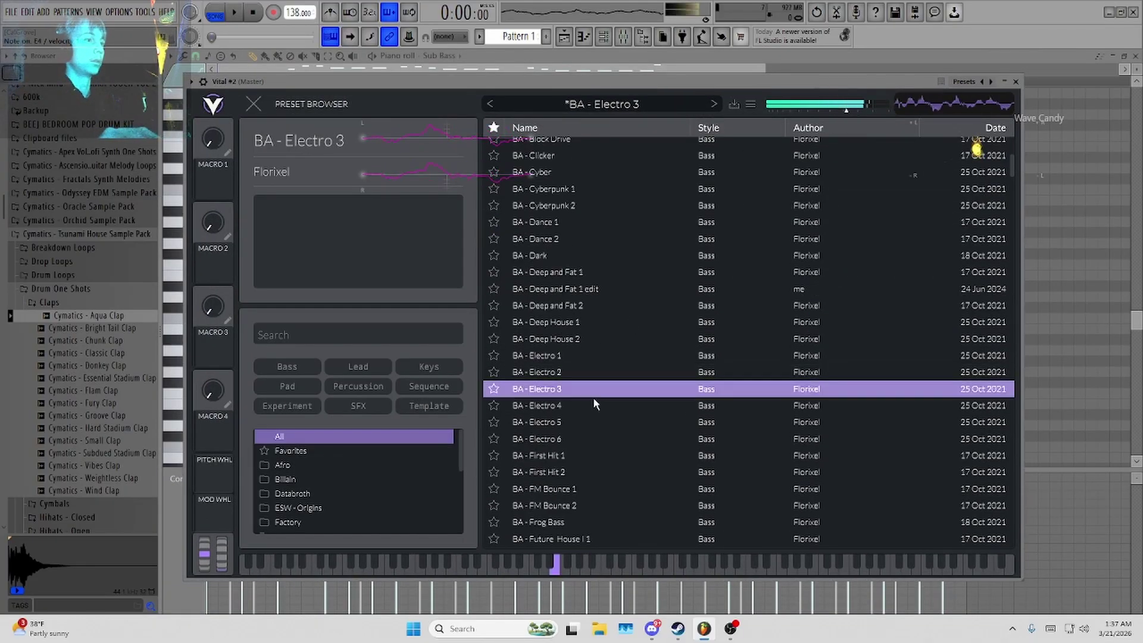
{"action": "left_click", "coordinate": [595, 405]}
{"action": "left_click", "coordinate": [592, 420]}
{"action": "left_click", "coordinate": [586, 439]}
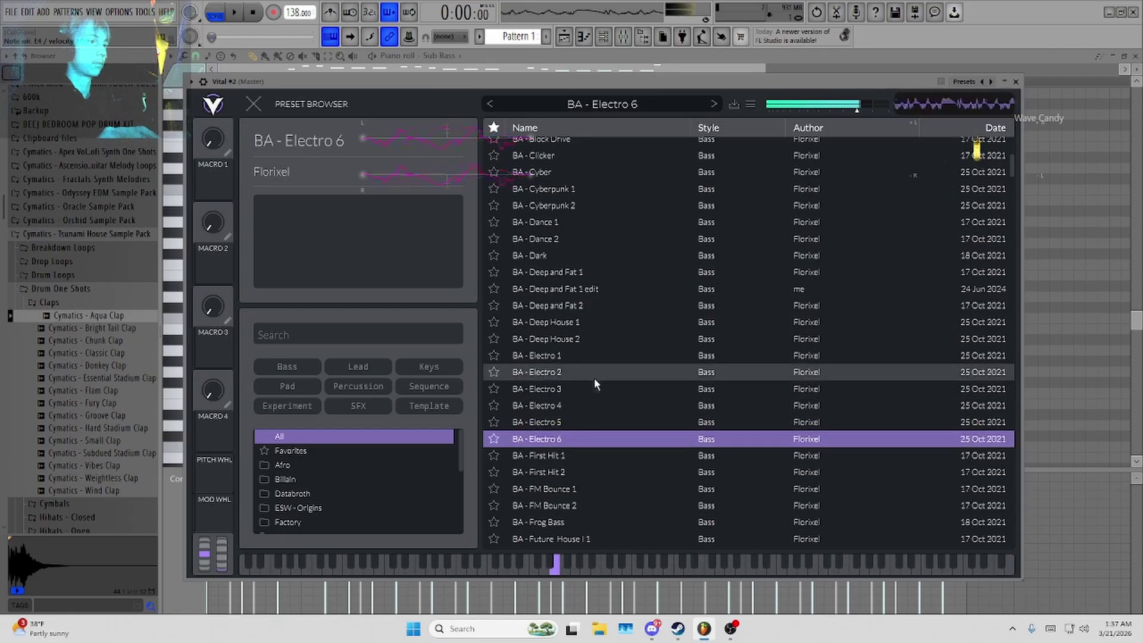
Audition BA - Electro 2, BA - Electro 1 and BA - Deep House 1, load BA - Deep House 2, and close the synth.
{"action": "left_click", "coordinate": [593, 372]}
{"action": "left_click", "coordinate": [594, 356]}
{"action": "left_click", "coordinate": [600, 322]}
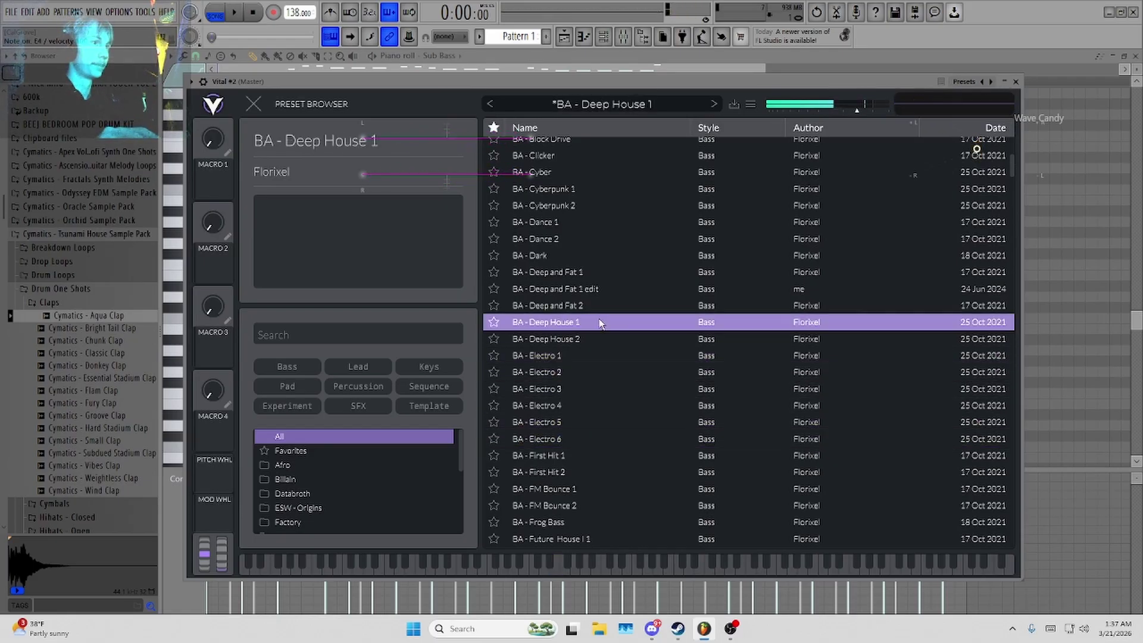
{"action": "left_click", "coordinate": [598, 338]}
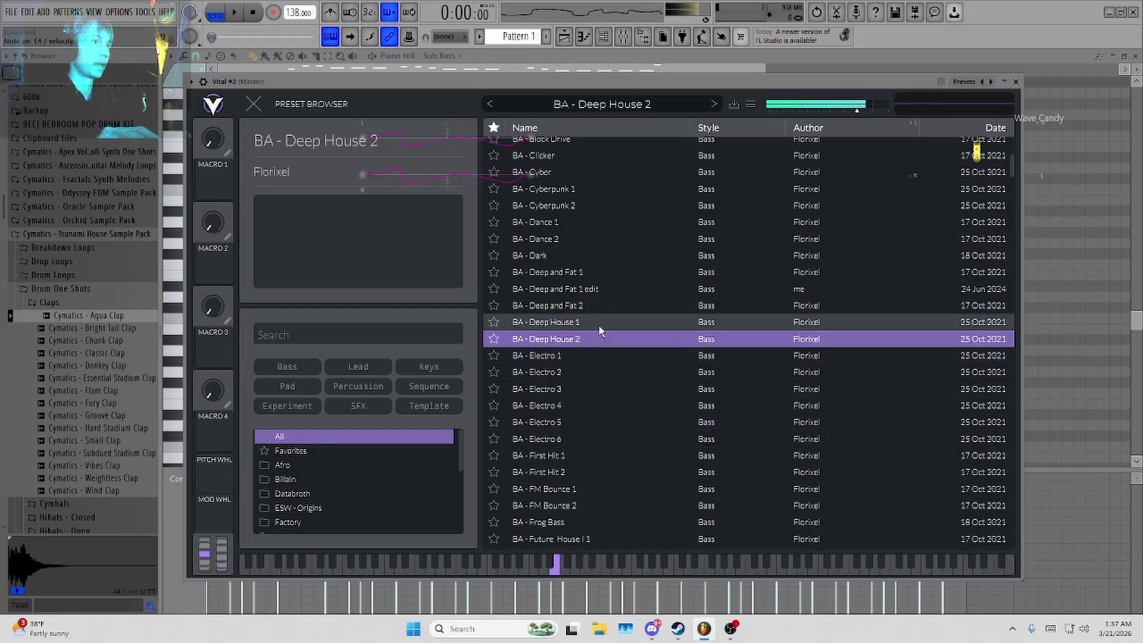
{"action": "left_click", "coordinate": [1016, 81]}
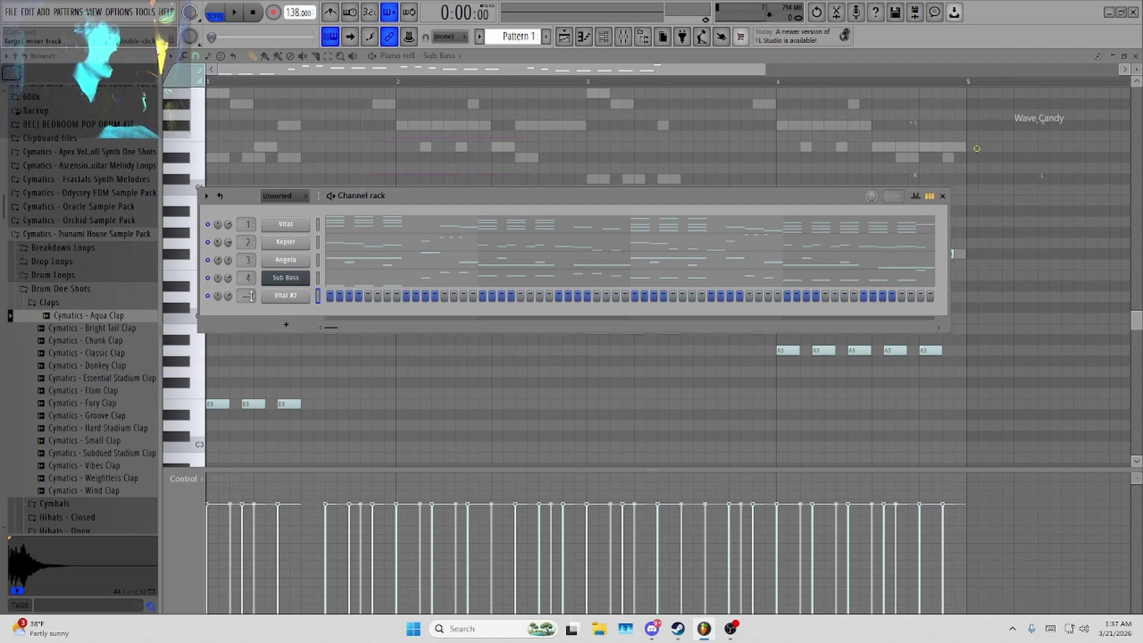
Route Vital #2 to mixer Insert 5 and add Fruity Parametric EQ 2 there with a low- and high-cut preset.
{"action": "left_click", "coordinate": [603, 37]}
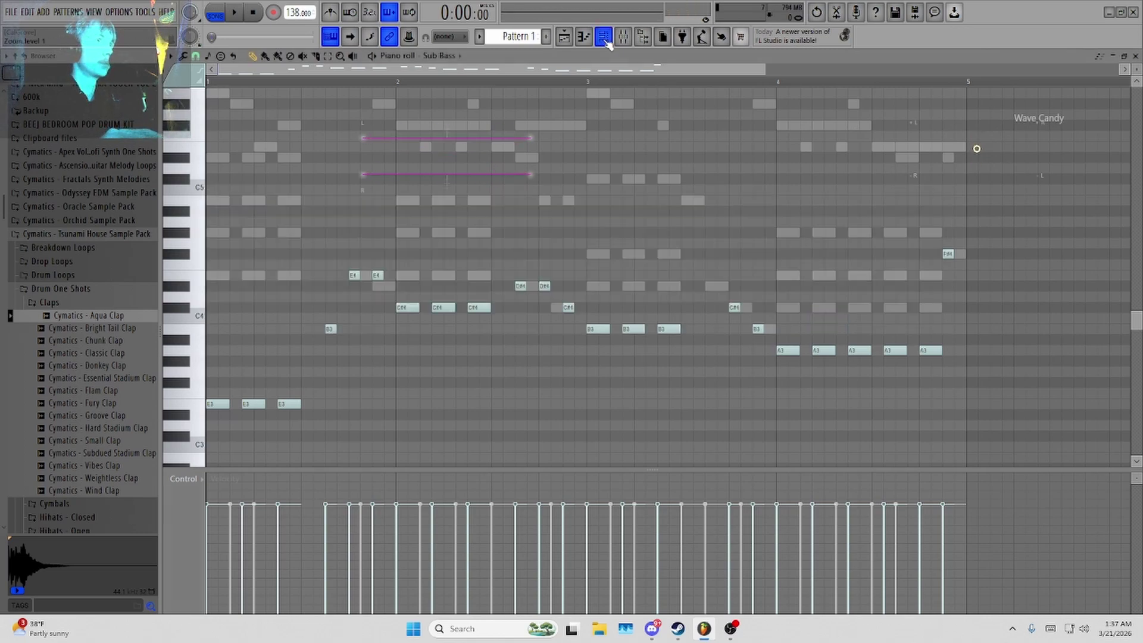
{"action": "left_click", "coordinate": [943, 320]}
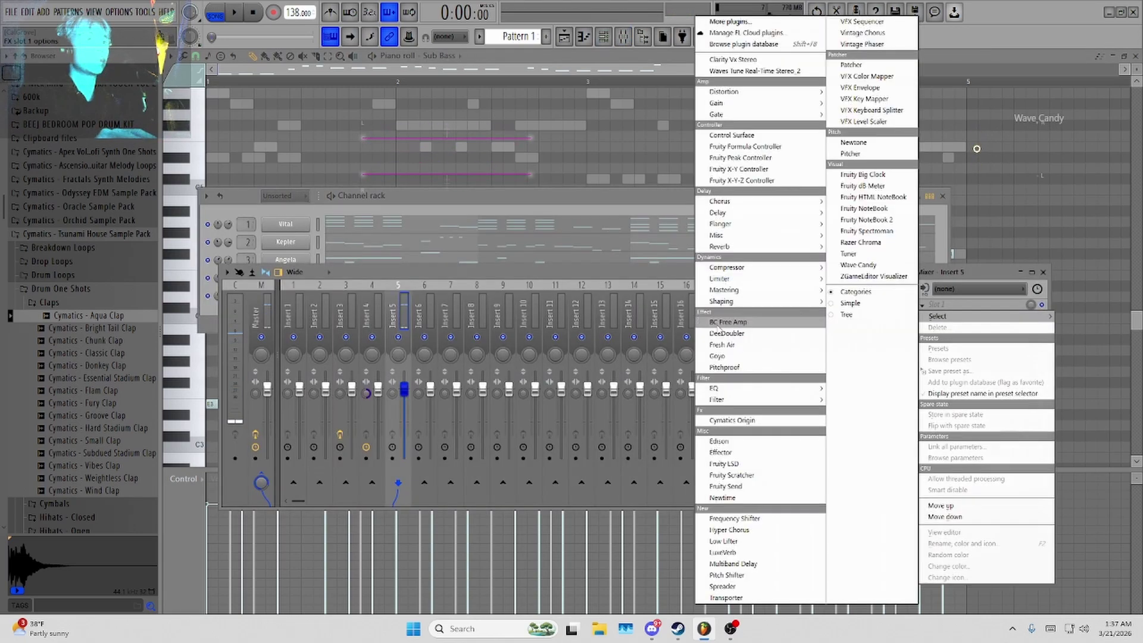
{"action": "mouse_move", "coordinate": [757, 393]}
{"action": "left_click", "coordinate": [653, 410]}
{"action": "left_click", "coordinate": [581, 174]}
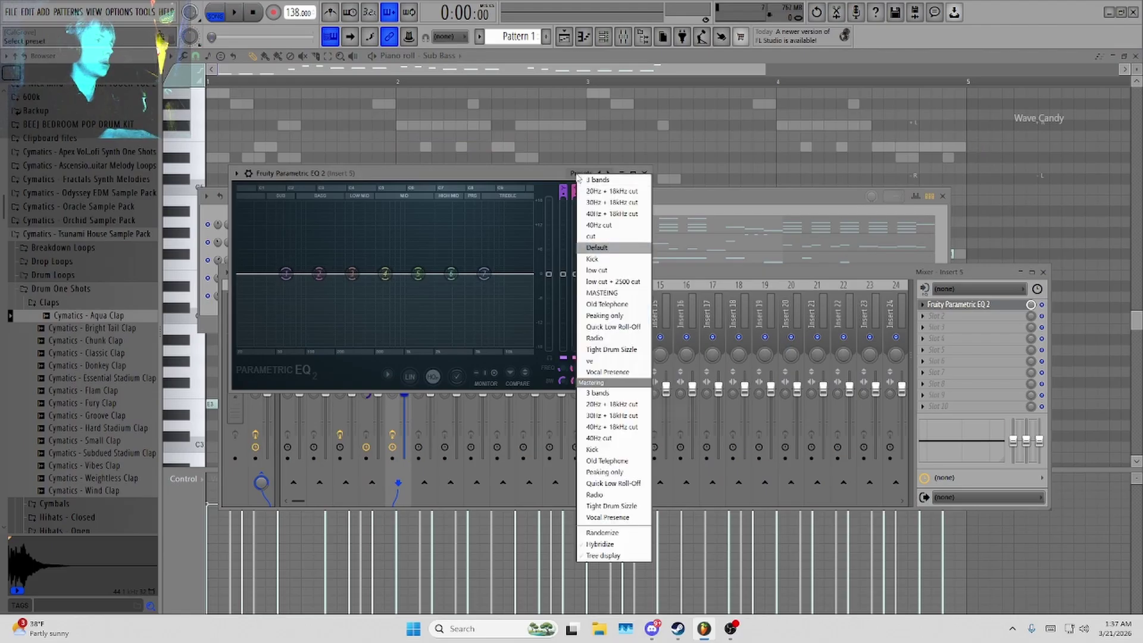
{"action": "left_click", "coordinate": [613, 248]}
Raise the band 1 high-pass cutoff of Insert 5's EQ to roughly 160 Hz and close the EQ and mixer.
{"action": "left_click_drag", "start_coordinate": [252, 290], "coordinate": [320, 274]}
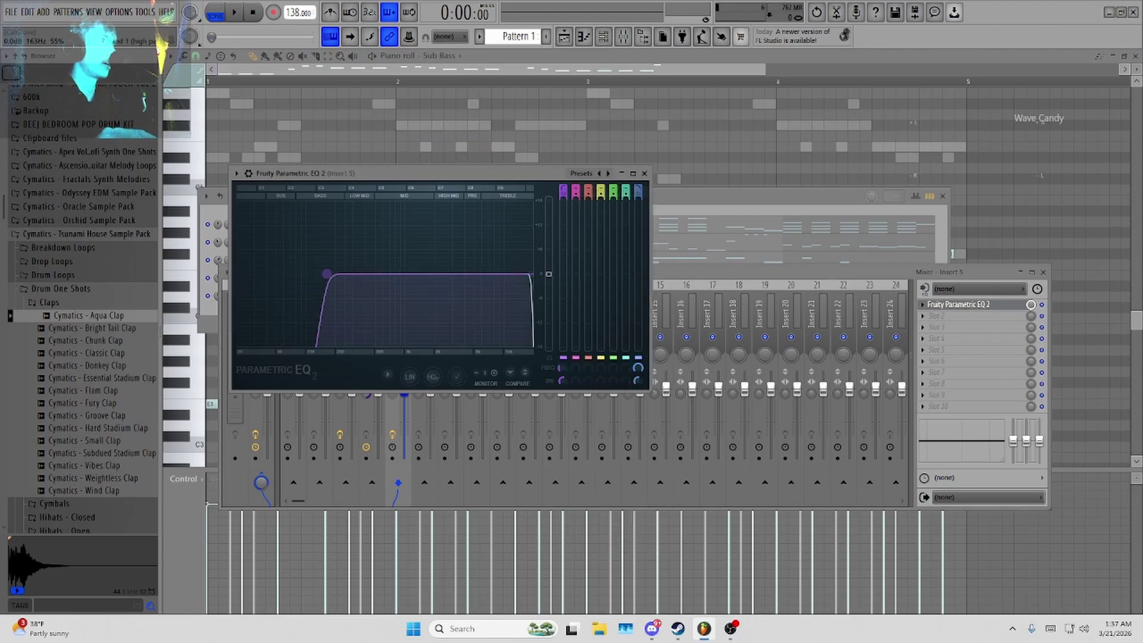
{"action": "left_click_drag", "start_coordinate": [562, 176], "coordinate": [580, 148]}
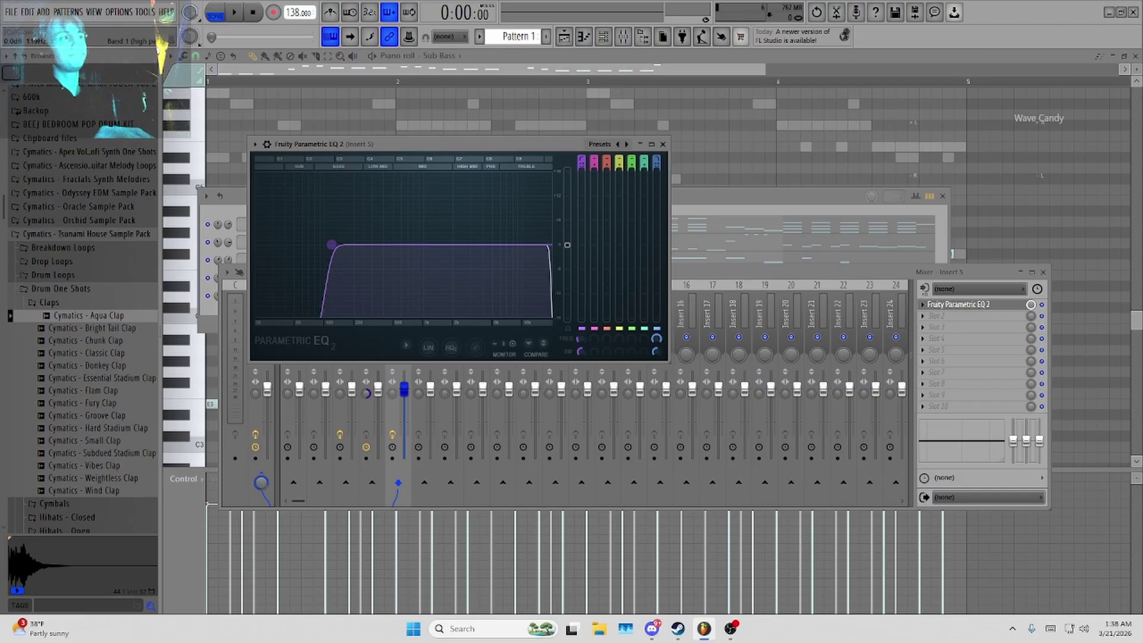
{"action": "left_click_drag", "start_coordinate": [348, 244], "coordinate": [347, 245]}
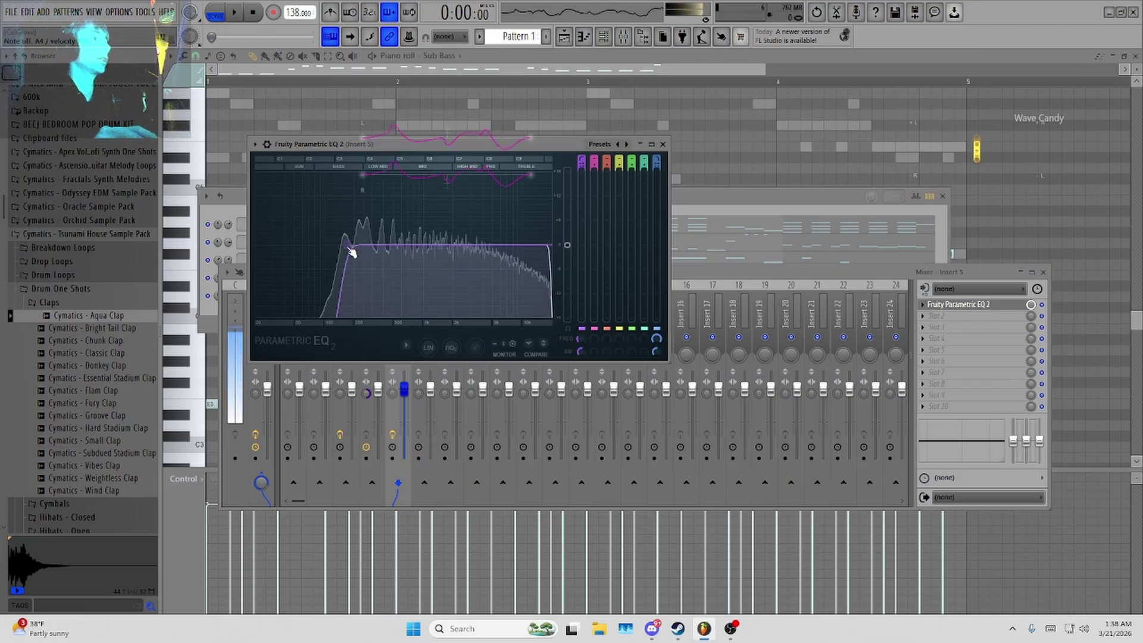
{"action": "left_click", "coordinate": [663, 144]}
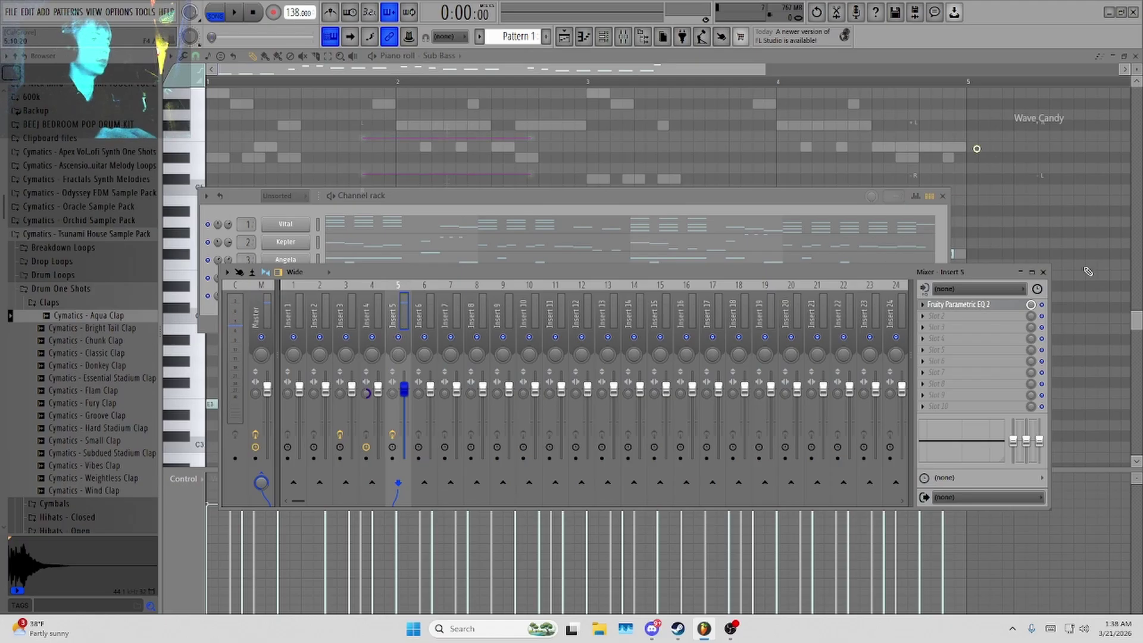
{"action": "left_click", "coordinate": [1045, 272]}
Copy the Sub Bass notes into the Vital #2 channel's piano roll and close the channel rack.
{"action": "right_click", "coordinate": [304, 301]}
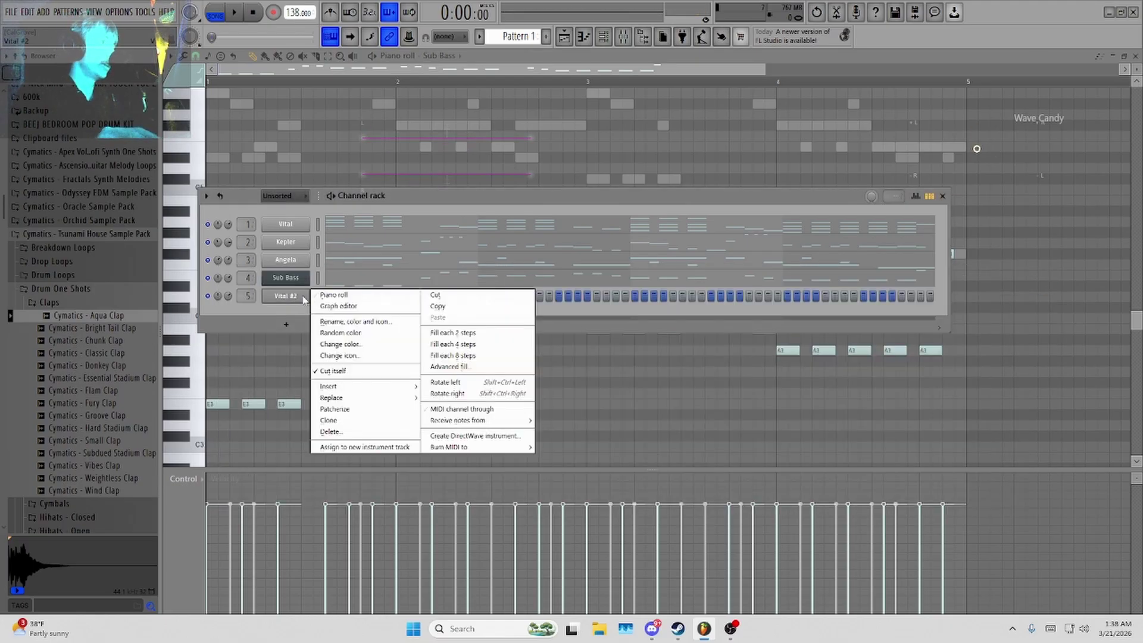
{"action": "left_click", "coordinate": [317, 286]}
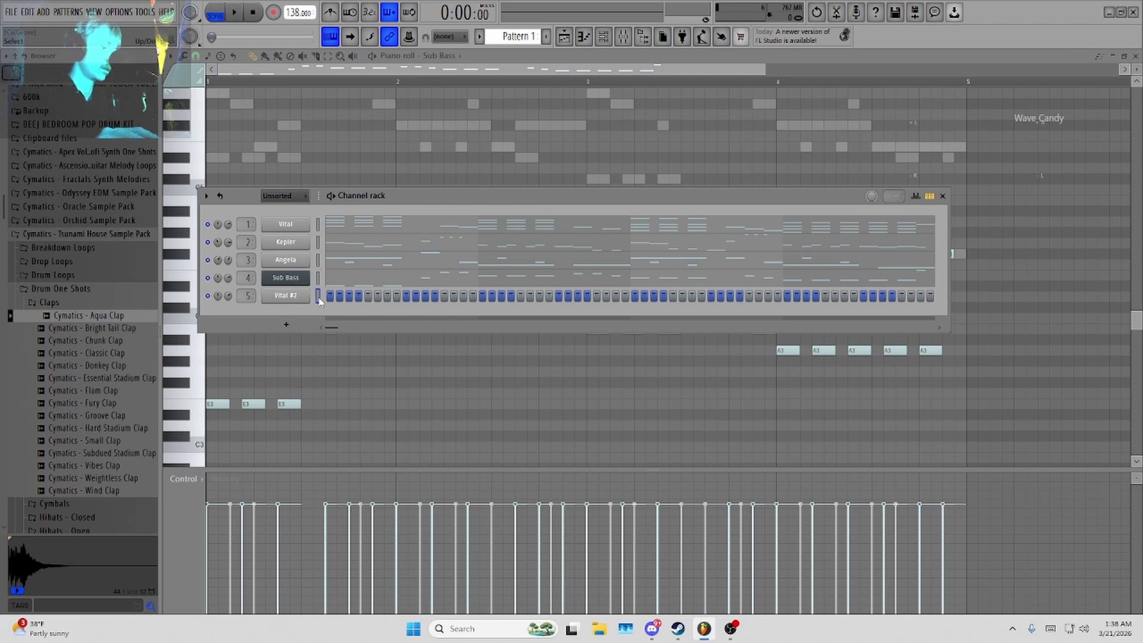
{"action": "left_click", "coordinate": [319, 297]}
{"action": "left_click", "coordinate": [943, 196]}
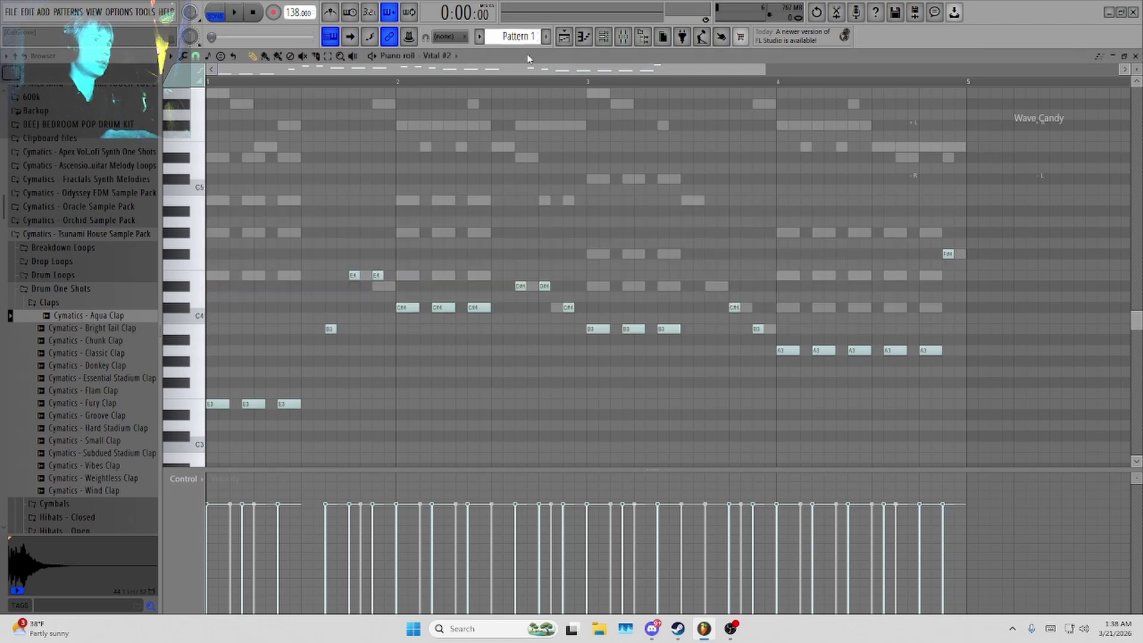
Play the pattern while viewing the mixer levels, and transpose all Vital #2 notes up one octave.
{"action": "key", "text": "space"}
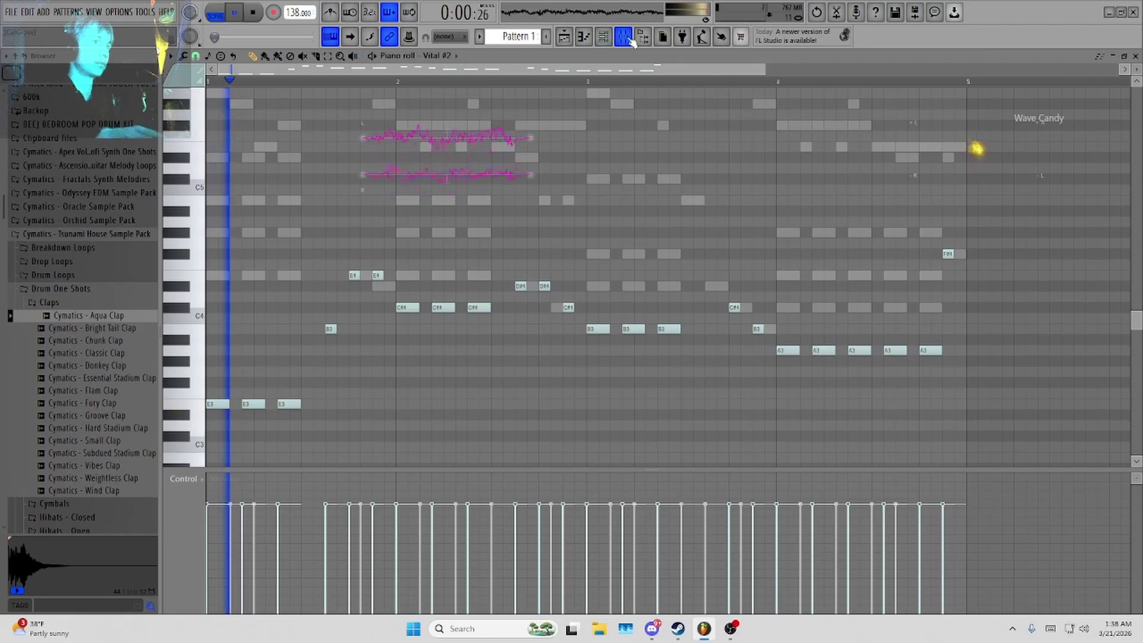
{"action": "left_click", "coordinate": [623, 39]}
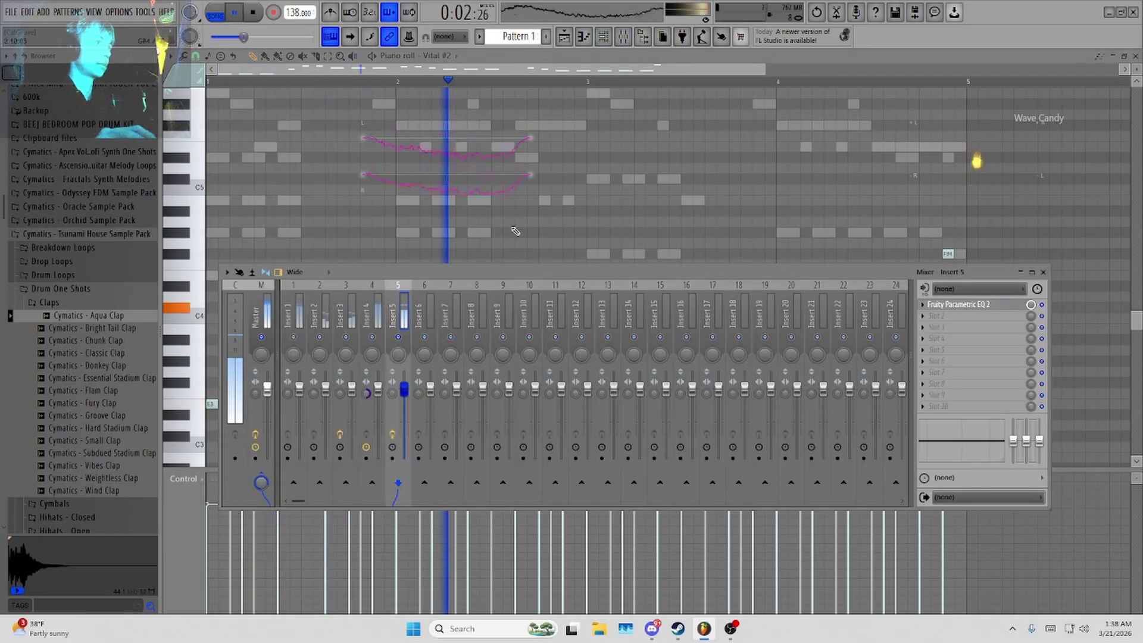
{"action": "key", "text": "F9"}
{"action": "key", "text": "space"}
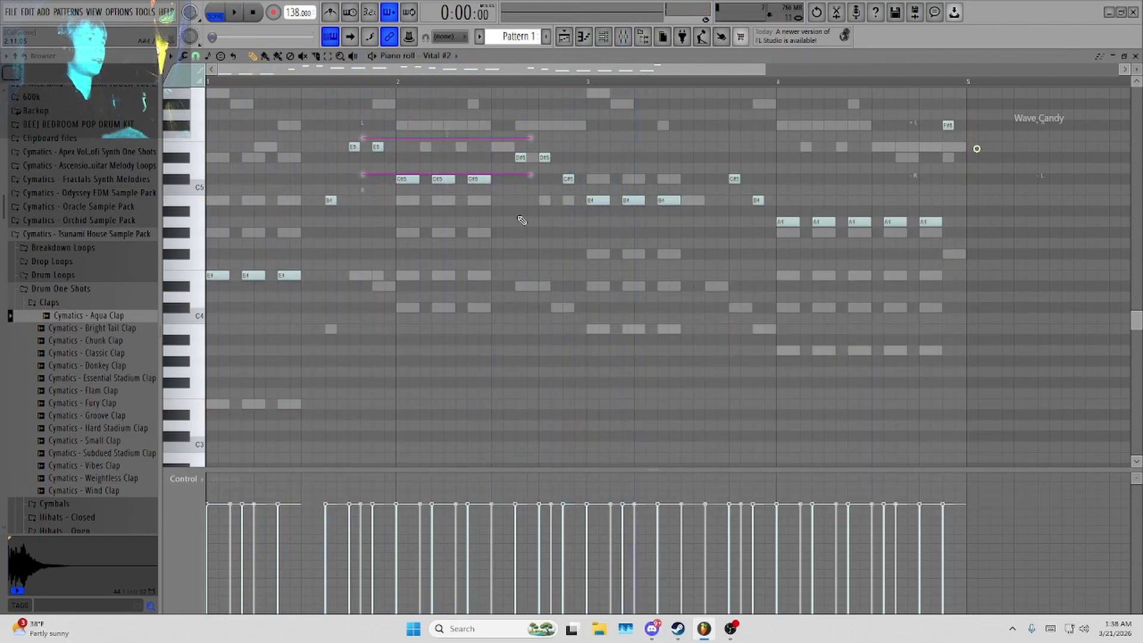
Listen to mixer inserts 4 and 5 in isolation during playback, and re-enable the other inserts.
{"action": "left_click", "coordinate": [652, 38]}
{"action": "key", "text": "F9"}
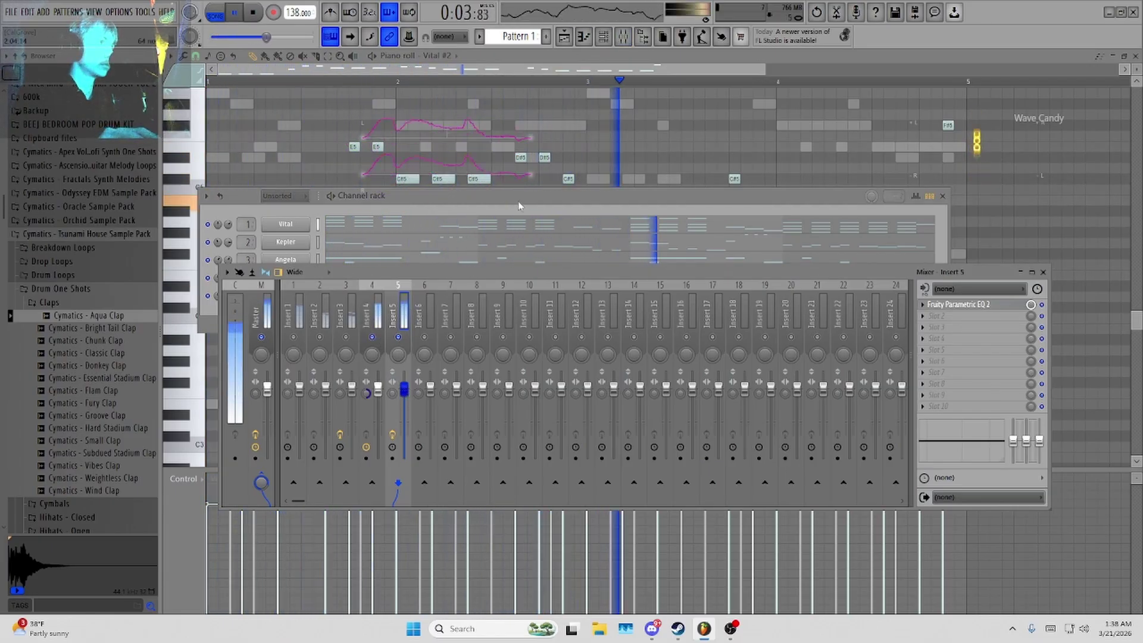
{"action": "left_click", "coordinate": [285, 257]}
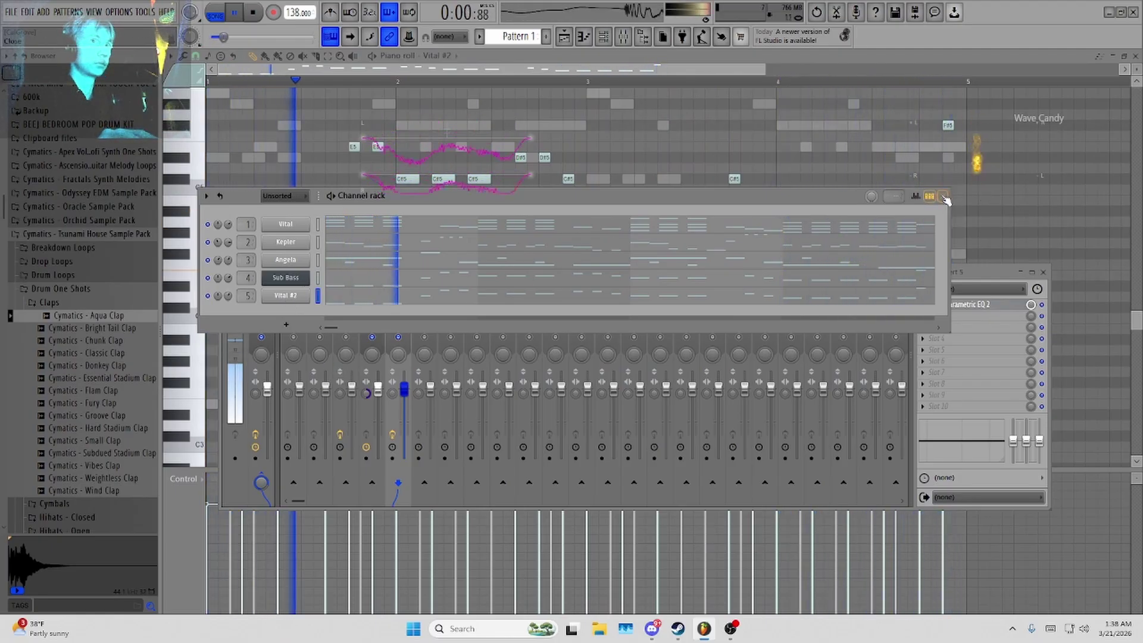
{"action": "left_click", "coordinate": [357, 347]}
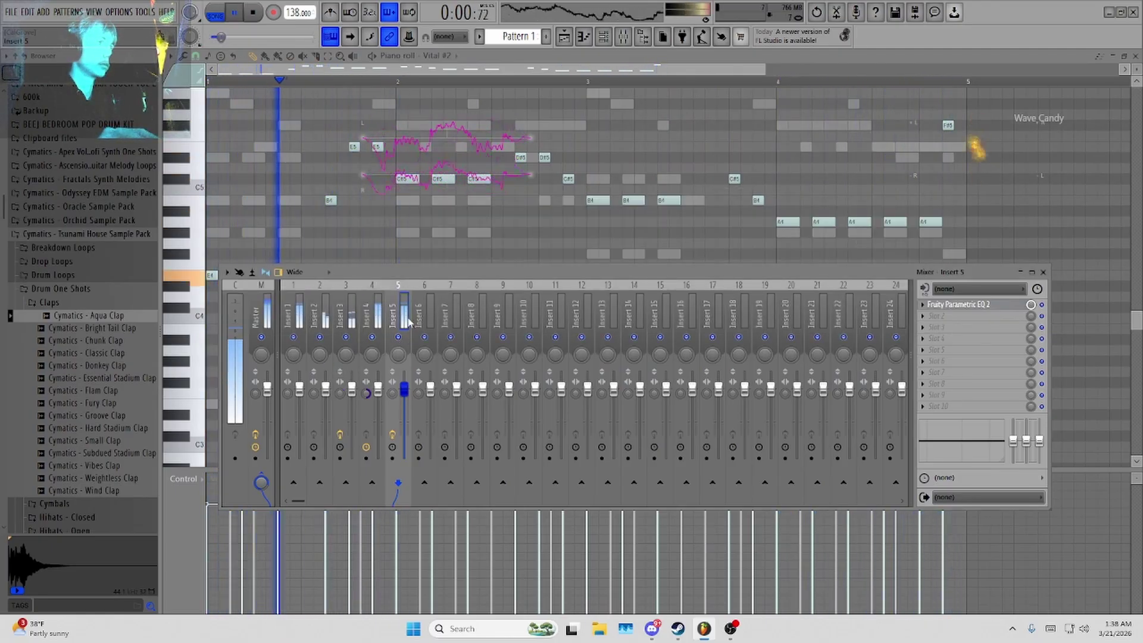
Add Fruity Parametric EQ 2 to mixer Insert 1 and load its 40Hz + 18kHz cut preset.
{"action": "left_click", "coordinate": [298, 310]}
{"action": "left_click", "coordinate": [887, 305]}
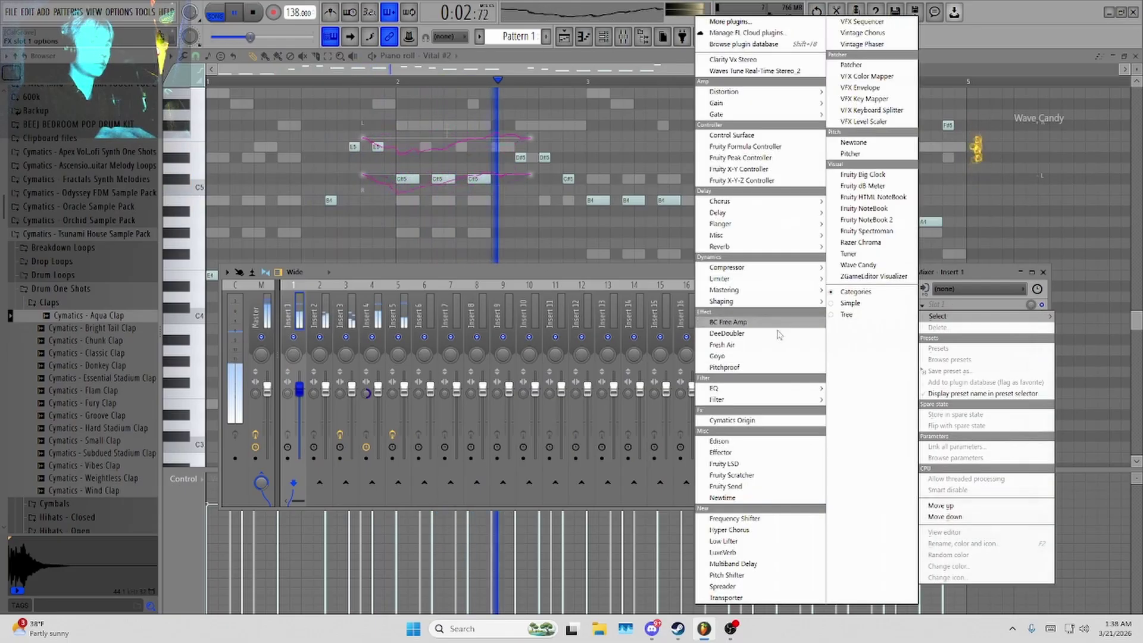
{"action": "left_click", "coordinate": [876, 173]}
{"action": "left_click", "coordinate": [581, 173]}
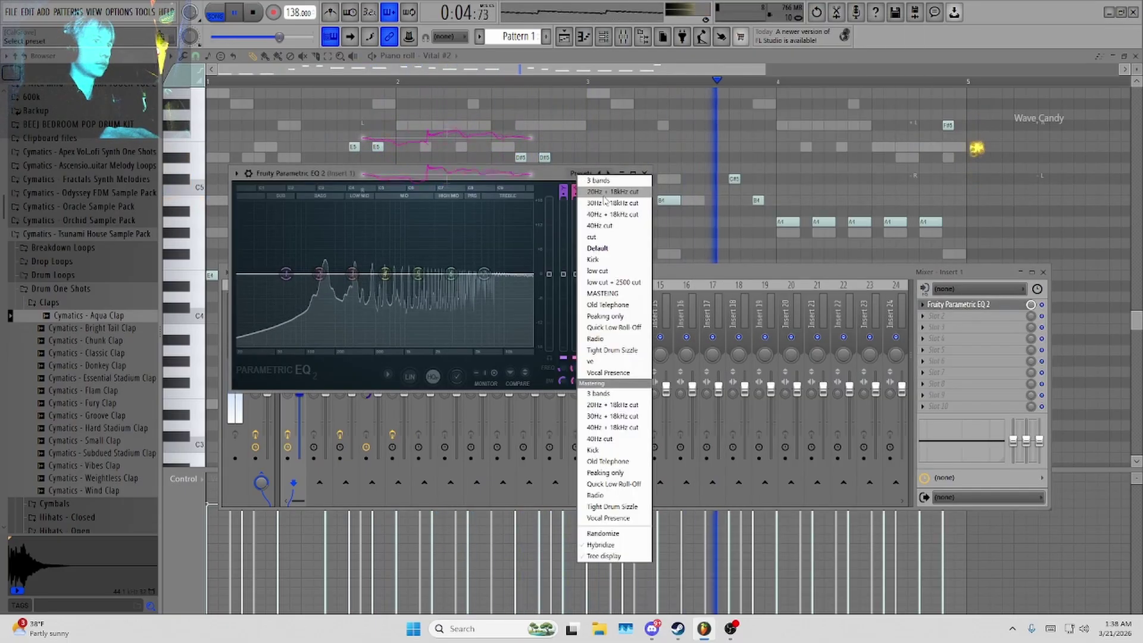
{"action": "left_click", "coordinate": [601, 214]}
Raise the band 1 high-pass cutoff of Insert 1's EQ, replay the pattern, and close the EQ.
{"action": "key", "text": "space"}
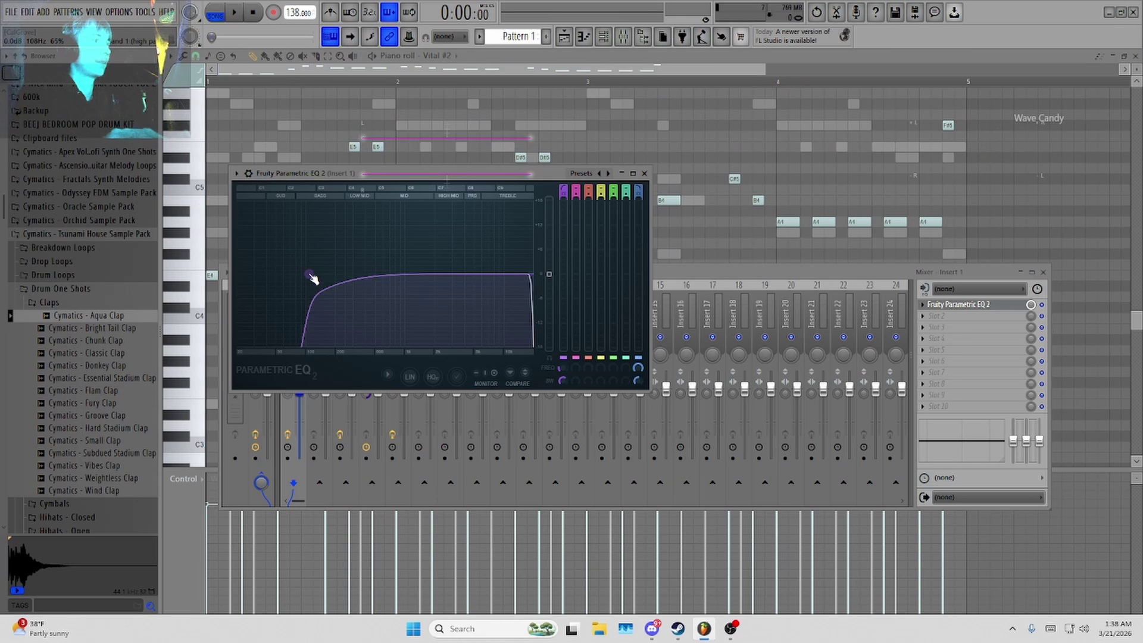
{"action": "key", "text": "space"}
{"action": "left_click", "coordinate": [645, 173]}
{"action": "key", "text": "space"}
Add Fruity Parametric EQ 2 after Fruity Reeverb 2 on Insert 3, using a low- and high-cut preset with a raised high-pass cutoff.
{"action": "left_click", "coordinate": [328, 316]}
{"action": "key", "text": "space"}
{"action": "left_click", "coordinate": [347, 306]}
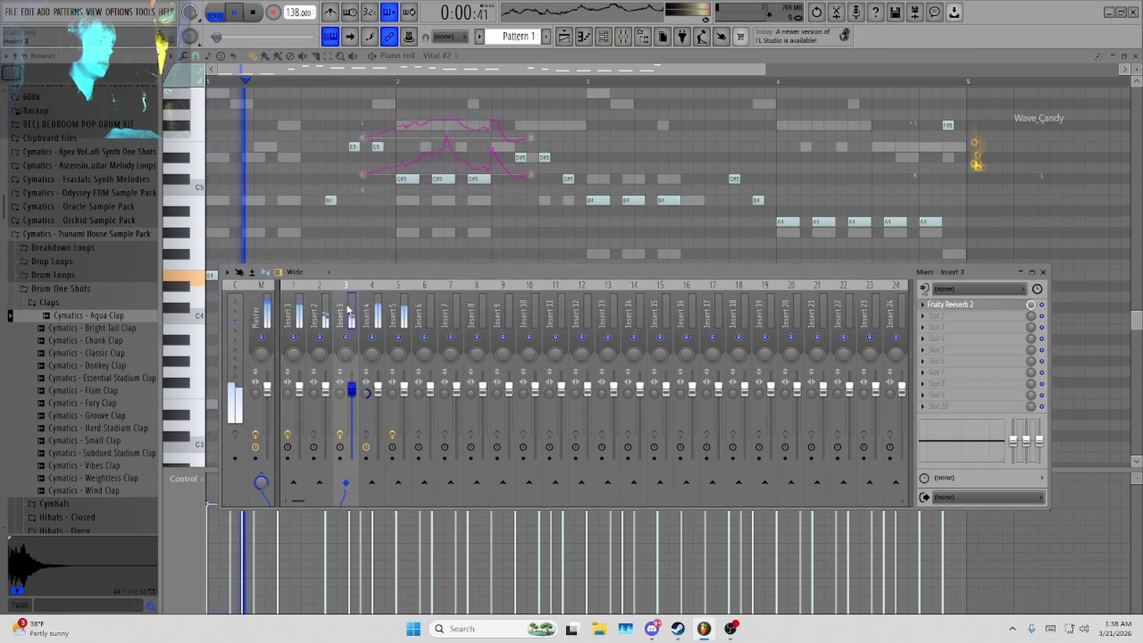
{"action": "left_click", "coordinate": [326, 316]}
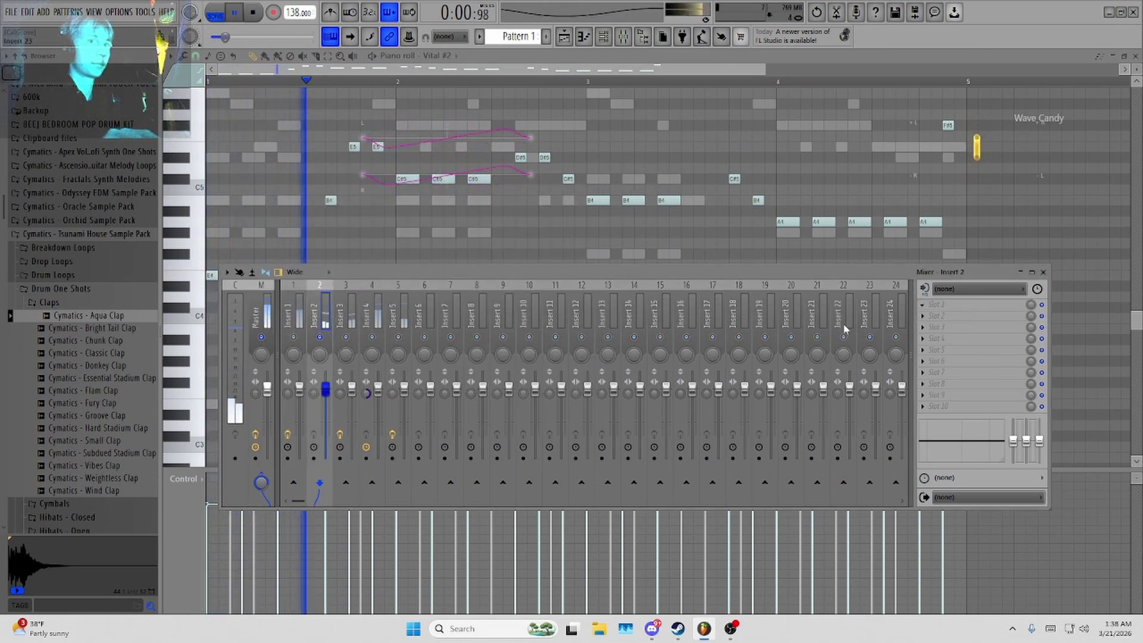
{"action": "key", "text": "Right"}
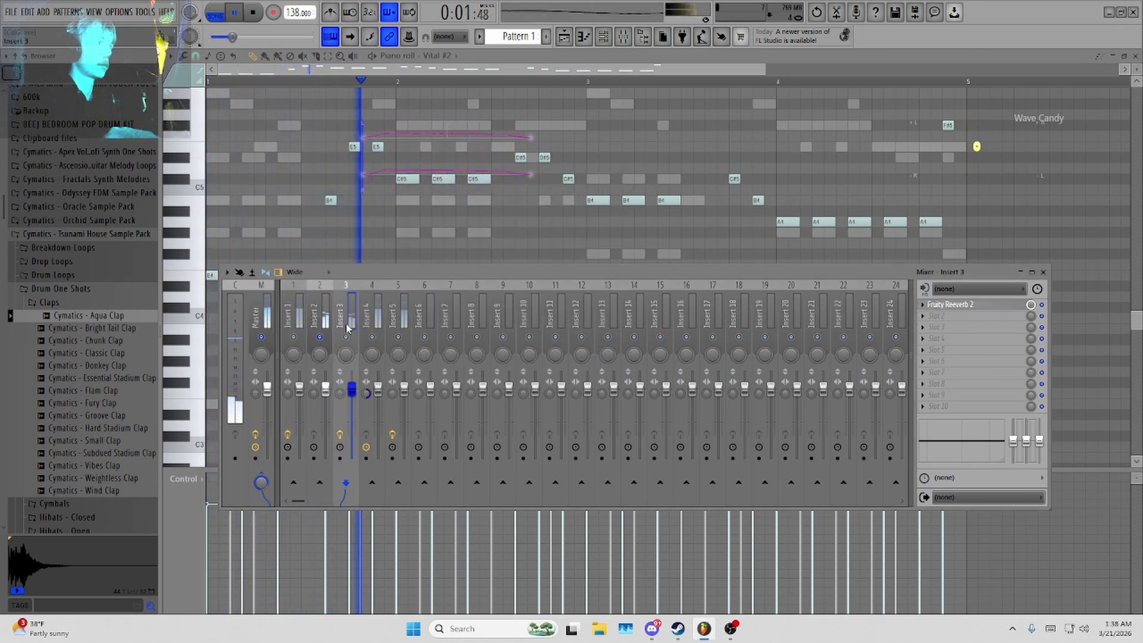
{"action": "left_click", "coordinate": [960, 322]}
{"action": "left_click", "coordinate": [655, 401]}
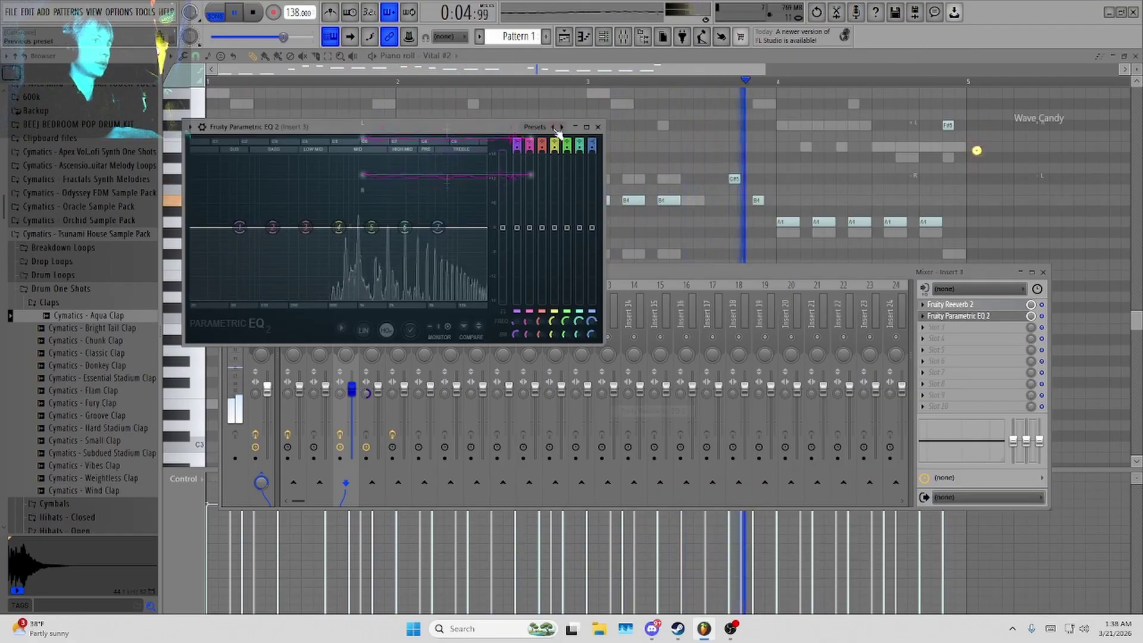
{"action": "left_click", "coordinate": [557, 128]}
{"action": "left_click", "coordinate": [637, 196]}
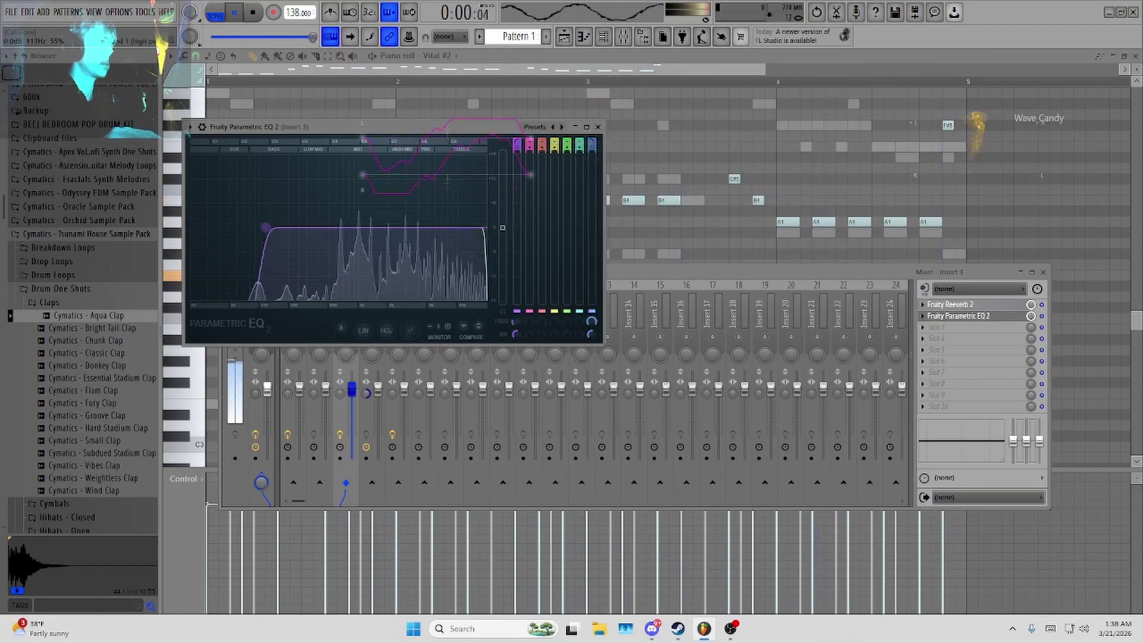
{"action": "left_click", "coordinate": [977, 322]}
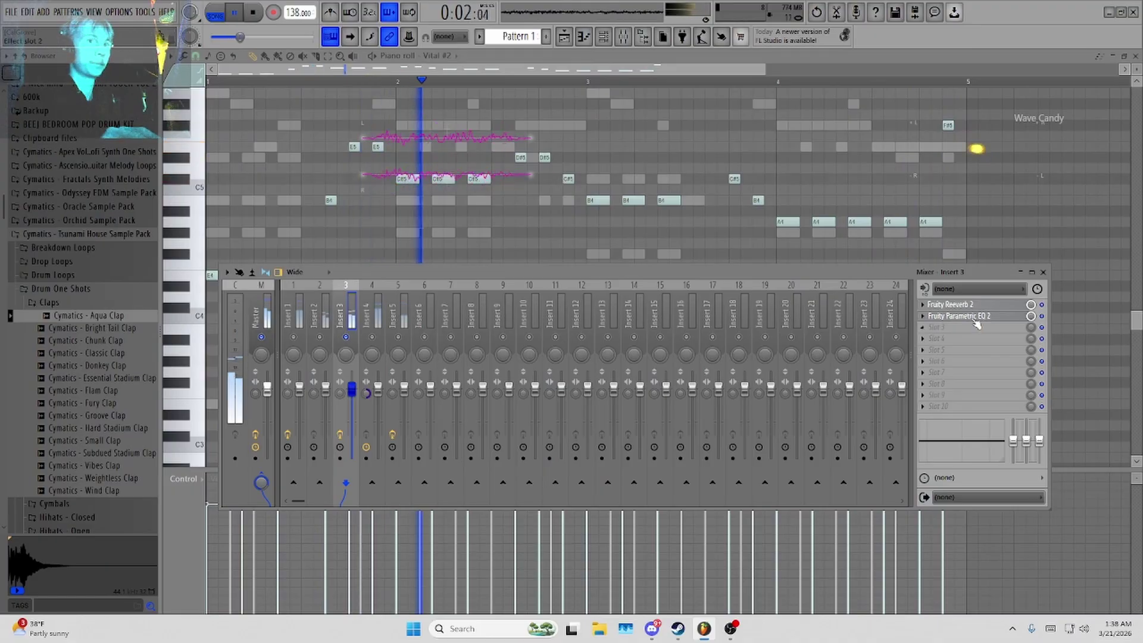
Add Fruity Parametric EQ 2 to mixer Insert 2, load a low- and high-cut preset, and close the EQ.
{"action": "left_click", "coordinate": [324, 334]}
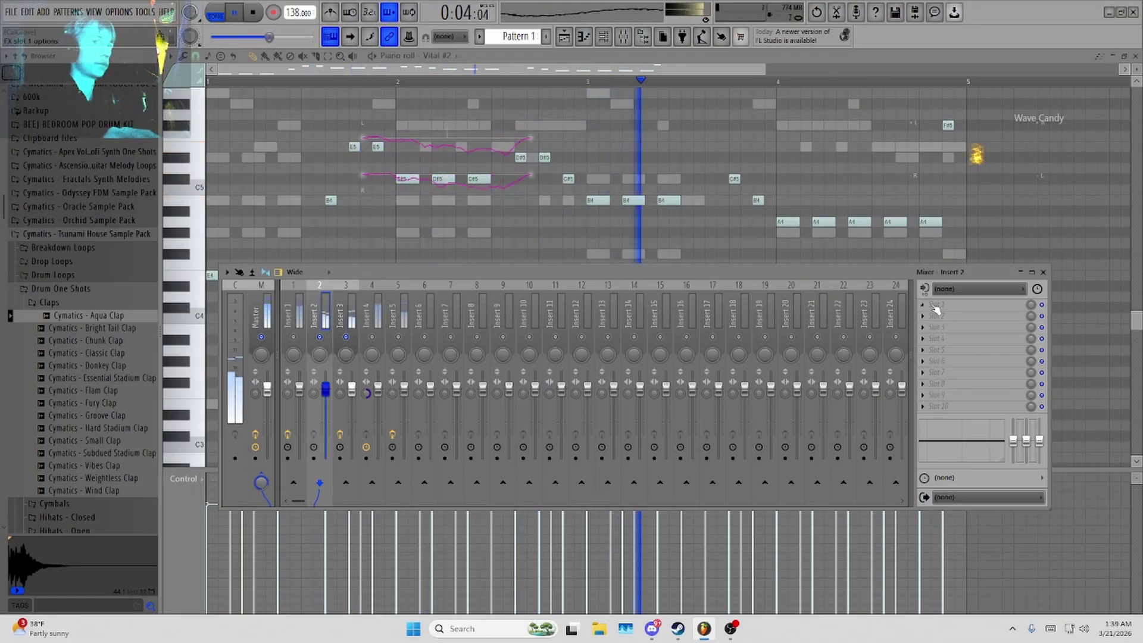
{"action": "left_click", "coordinate": [936, 308]}
{"action": "left_click", "coordinate": [738, 387]}
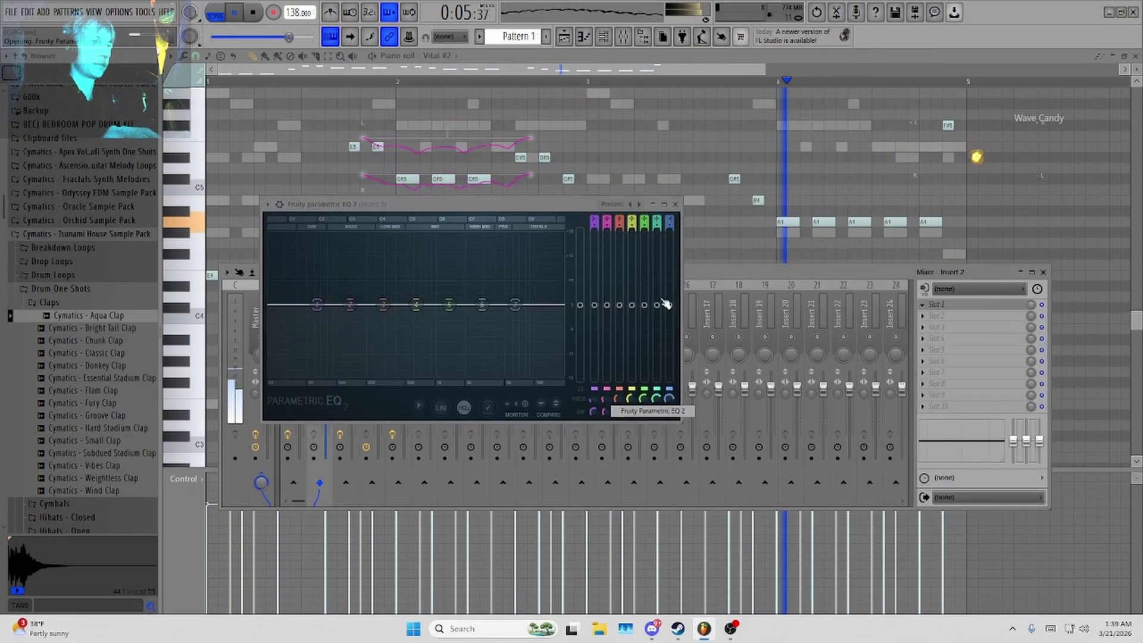
{"action": "left_click", "coordinate": [612, 204]}
{"action": "left_click", "coordinate": [643, 250]}
{"action": "key", "text": "space"}
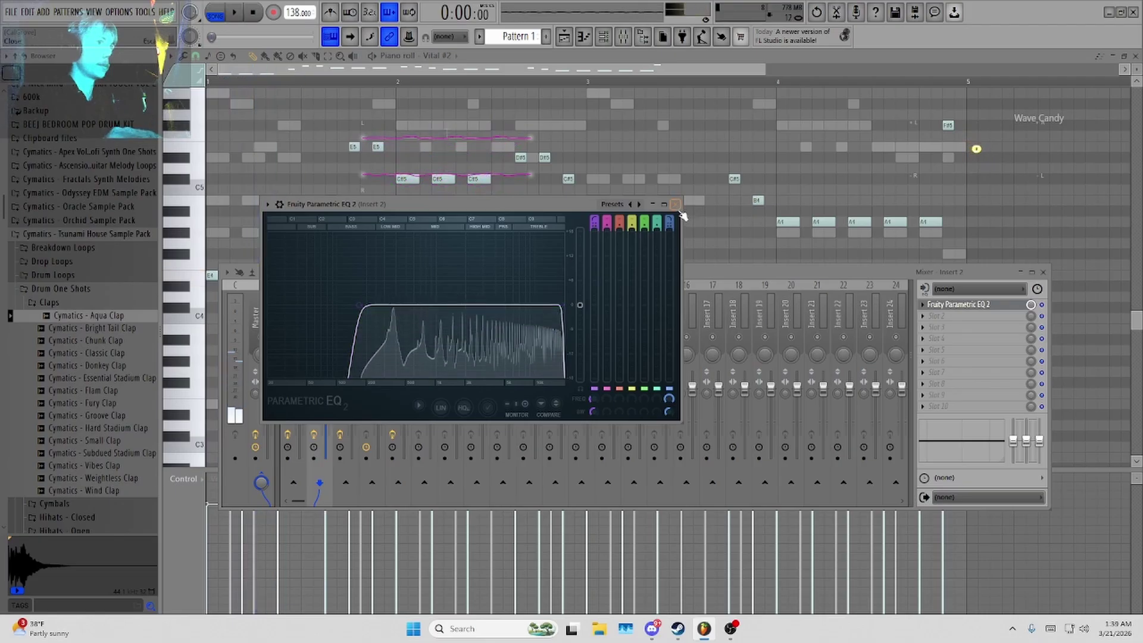
{"action": "left_click", "coordinate": [677, 206]}
Listen to the pattern with the new EQ, replacing the mixer with the channel rack, and stop playback.
{"action": "key", "text": "space"}
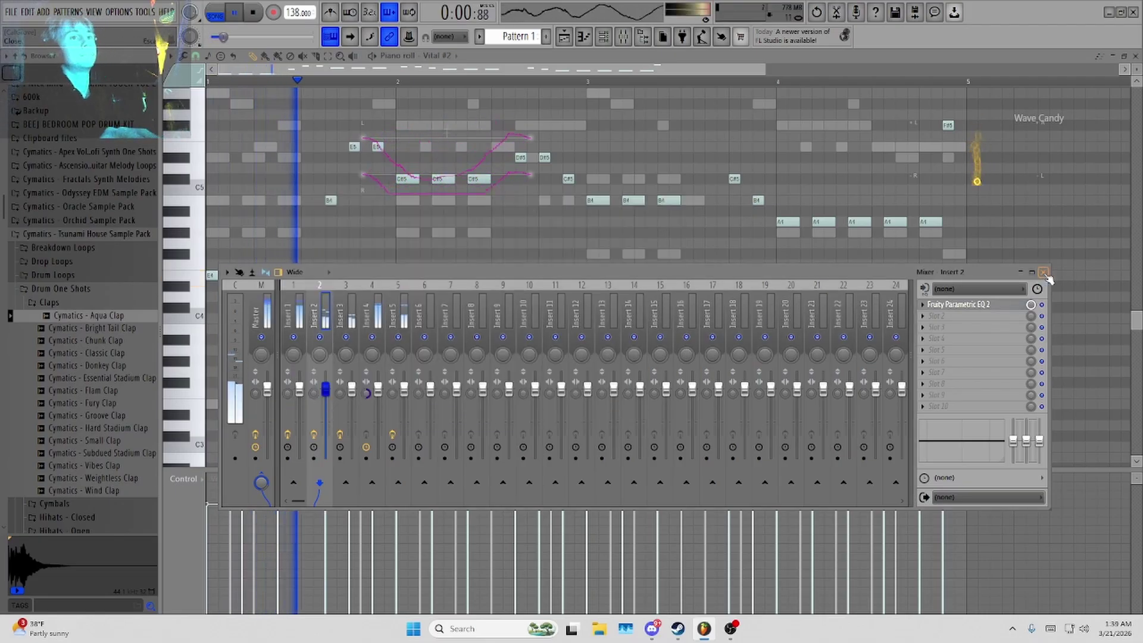
{"action": "left_click", "coordinate": [1044, 272]}
{"action": "key", "text": "F6"}
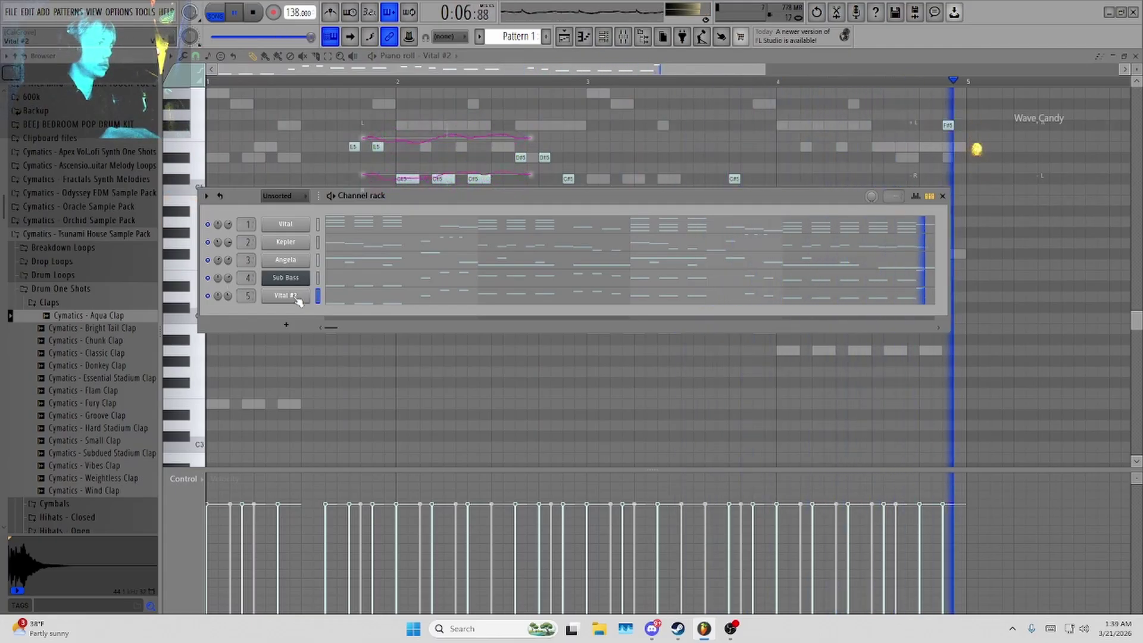
{"action": "key", "text": "space"}
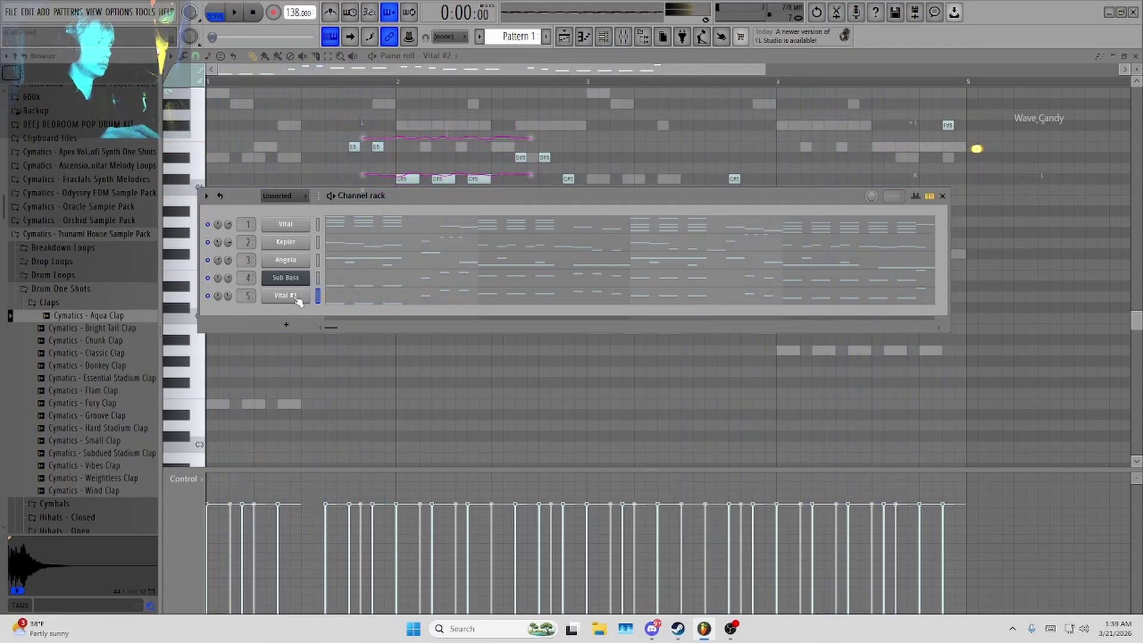
Try the BA - Deep House 1 preset in Vital #2, load BA - Electro 5 instead, and replay the pattern.
{"action": "left_click", "coordinate": [286, 295]}
{"action": "left_click", "coordinate": [688, 101]}
{"action": "scroll", "coordinate": [566, 357], "scroll_direction": "down", "scroll_amount": 3}
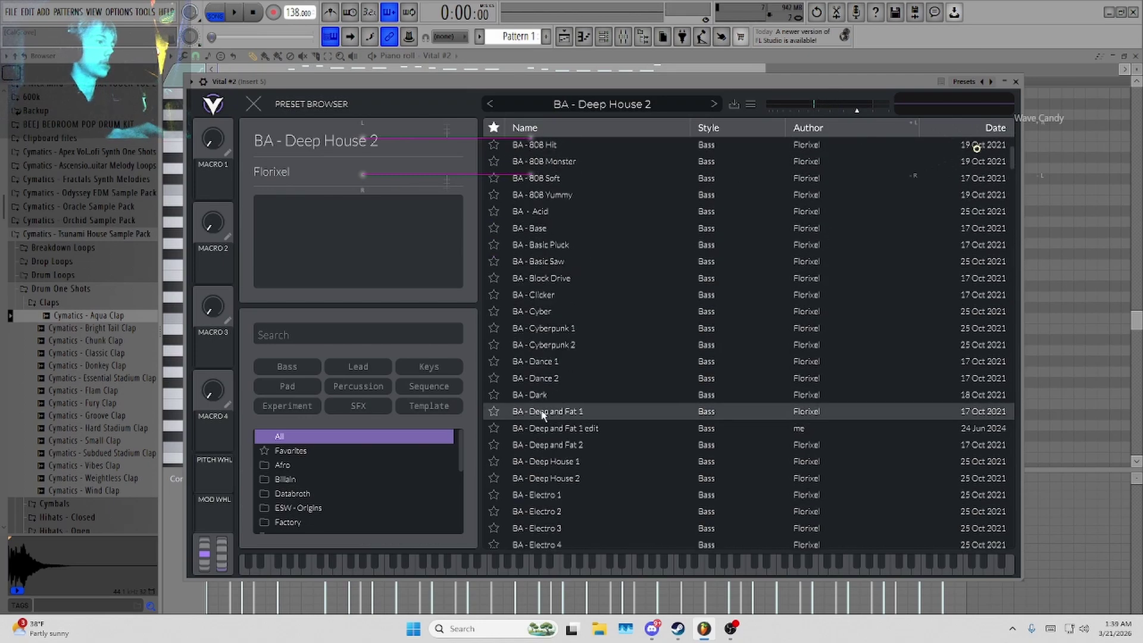
{"action": "scroll", "coordinate": [543, 416], "scroll_direction": "down", "scroll_amount": 3}
{"action": "left_click", "coordinate": [596, 323]}
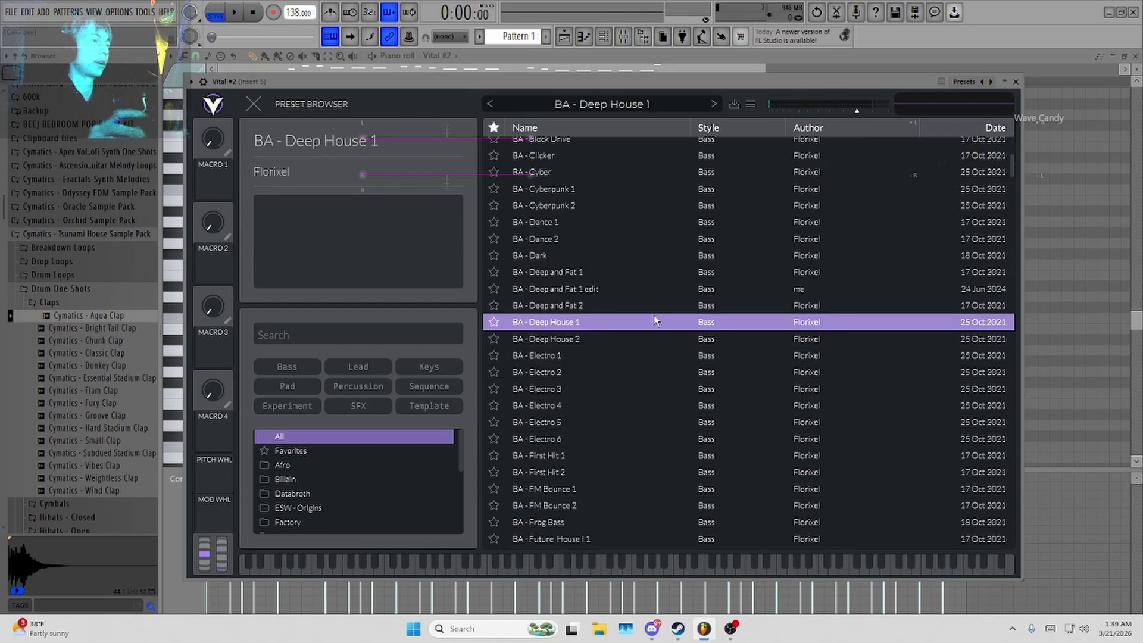
{"action": "scroll", "coordinate": [654, 316], "scroll_direction": "up", "scroll_amount": 1}
{"action": "left_click", "coordinate": [581, 475]}
{"action": "scroll", "coordinate": [586, 429], "scroll_direction": "down", "scroll_amount": 1}
{"action": "key", "text": "space"}
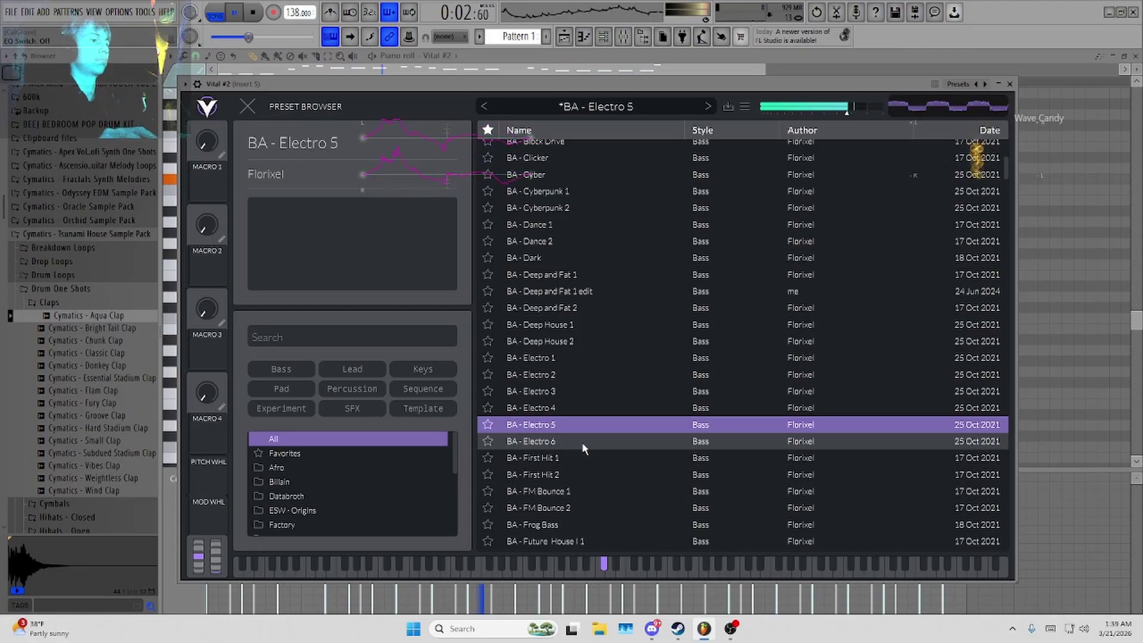
{"action": "left_click", "coordinate": [1011, 84]}
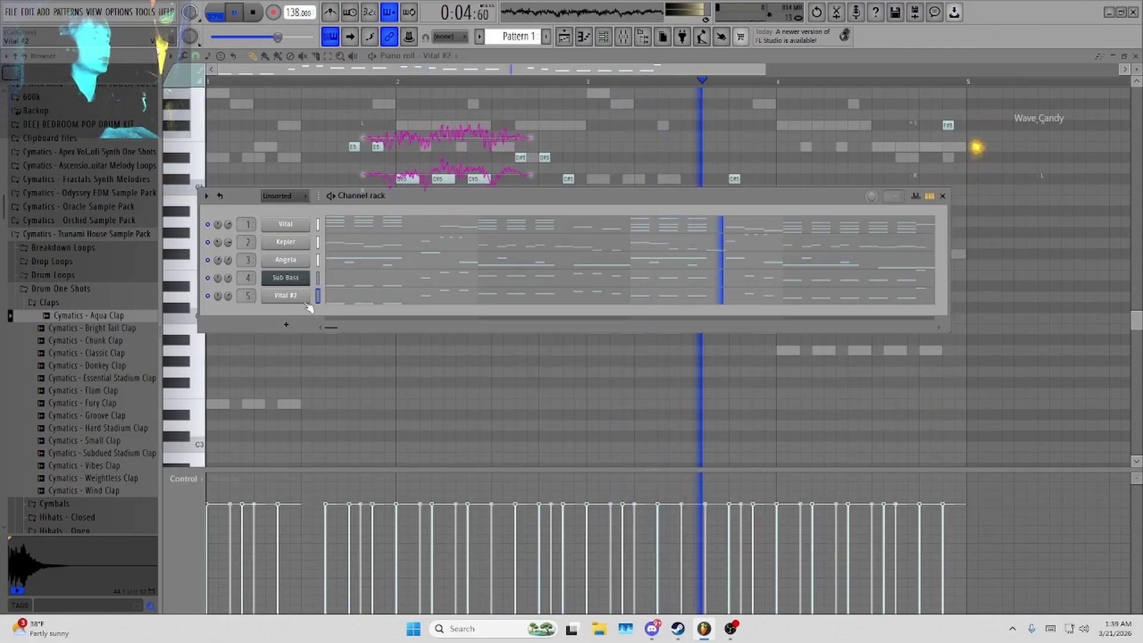
Close the channel rack and bring up the Playlist with no other window over it.
{"action": "left_click", "coordinate": [942, 196]}
{"action": "left_click", "coordinate": [564, 36]}
{"action": "left_click", "coordinate": [604, 36]}
{"action": "left_click", "coordinate": [603, 37]}
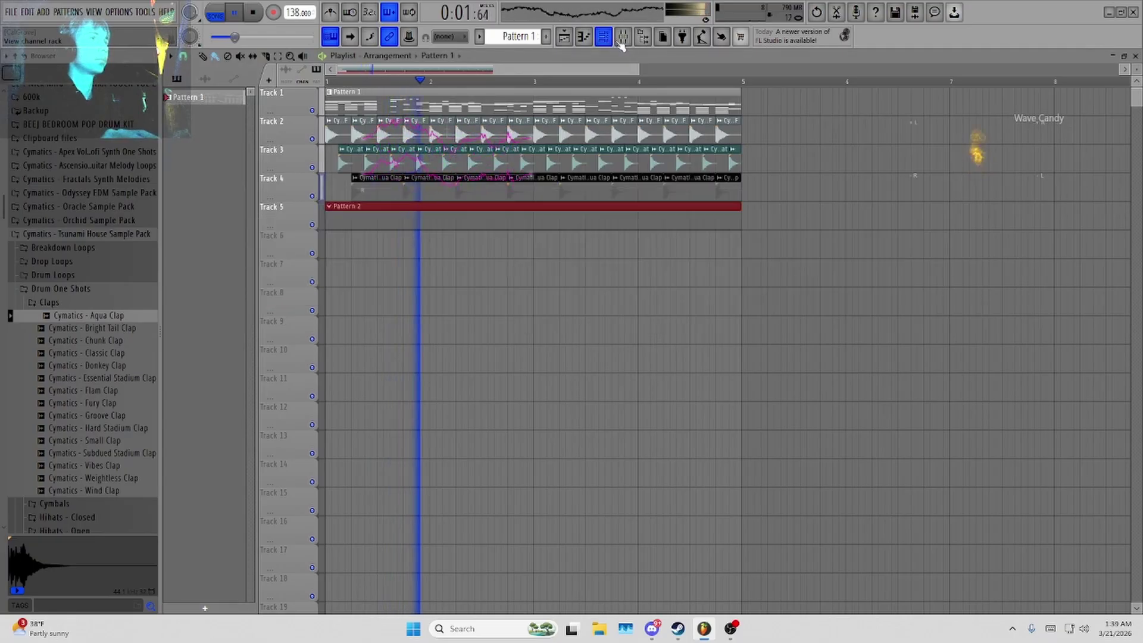
{"action": "left_click", "coordinate": [623, 36]}
{"action": "left_click", "coordinate": [623, 37]}
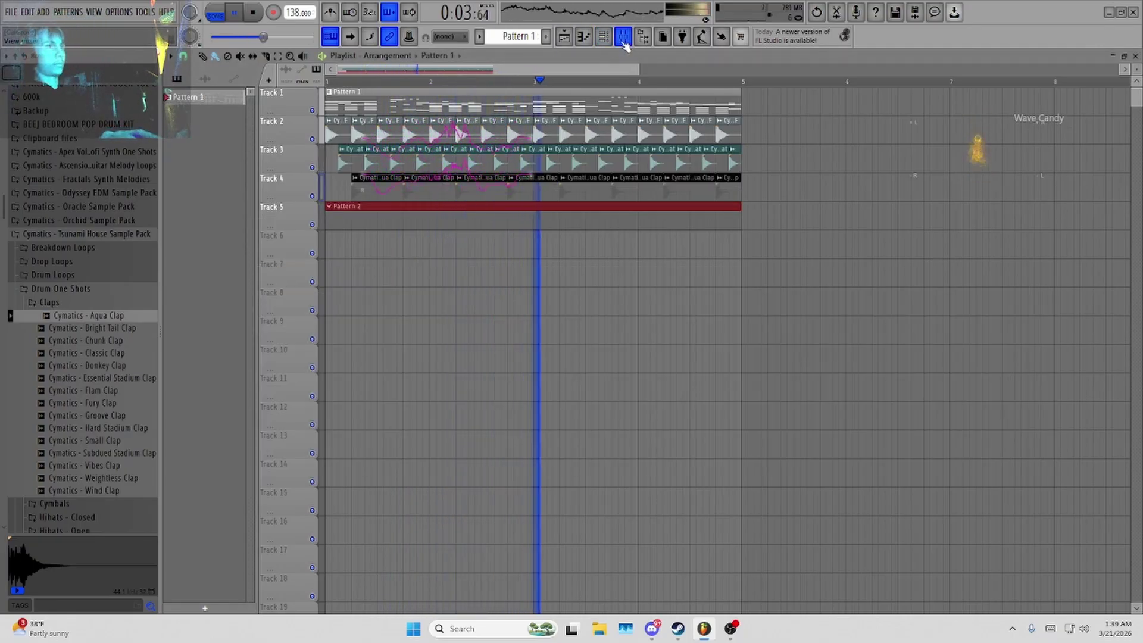
Stop playback and move the Sub Bass and Vital #2 notes from Pattern 1 into Pattern 2 via the channel rack.
{"action": "left_click", "coordinate": [603, 36]}
{"action": "key", "text": "space"}
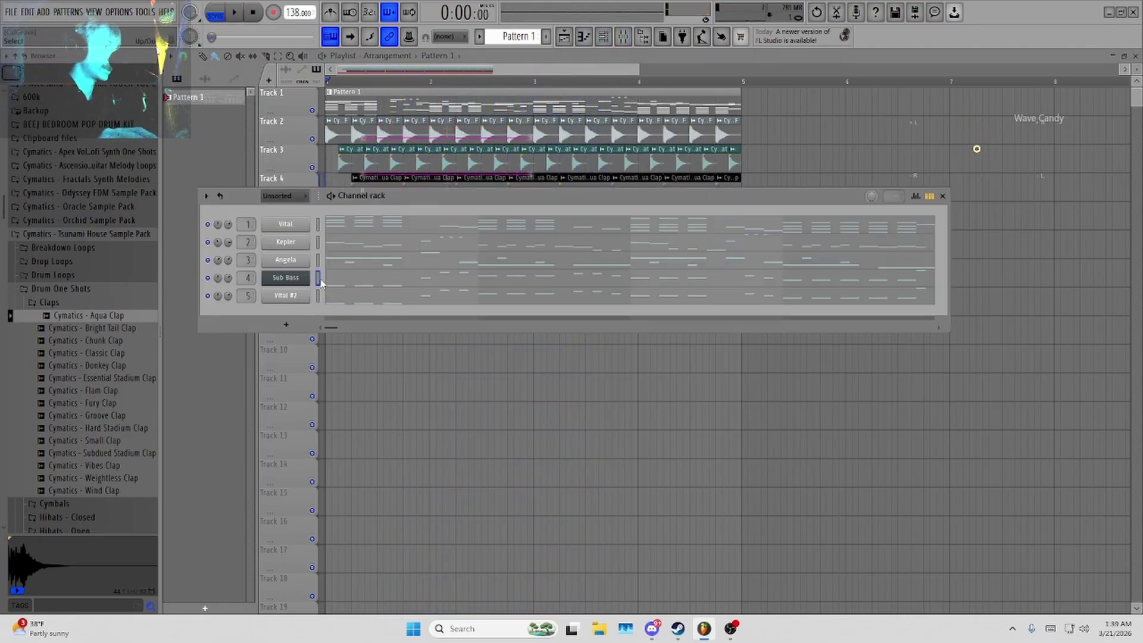
{"action": "left_click", "coordinate": [320, 281]}
{"action": "scroll", "coordinate": [506, 37], "scroll_direction": "up", "scroll_amount": 1}
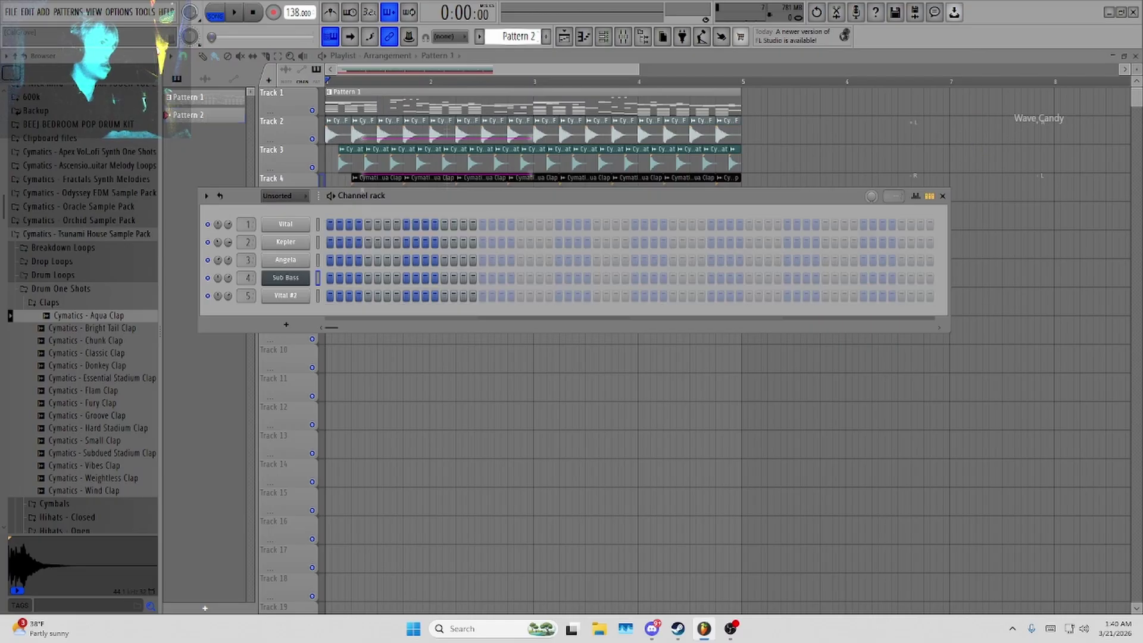
{"action": "left_click", "coordinate": [319, 283]}
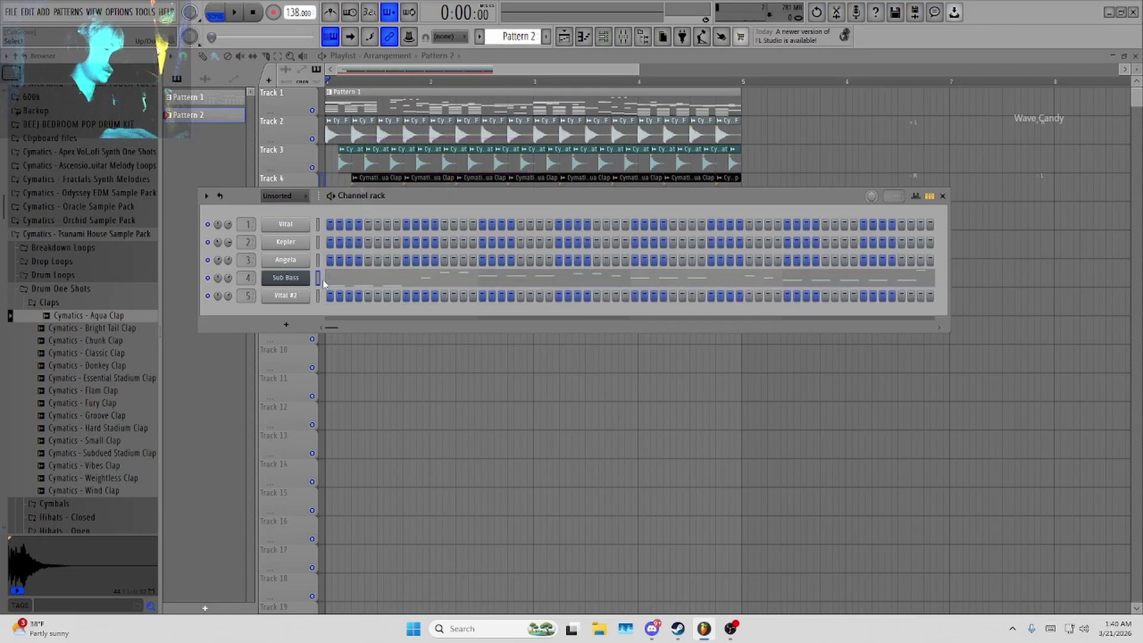
{"action": "left_click", "coordinate": [319, 298]}
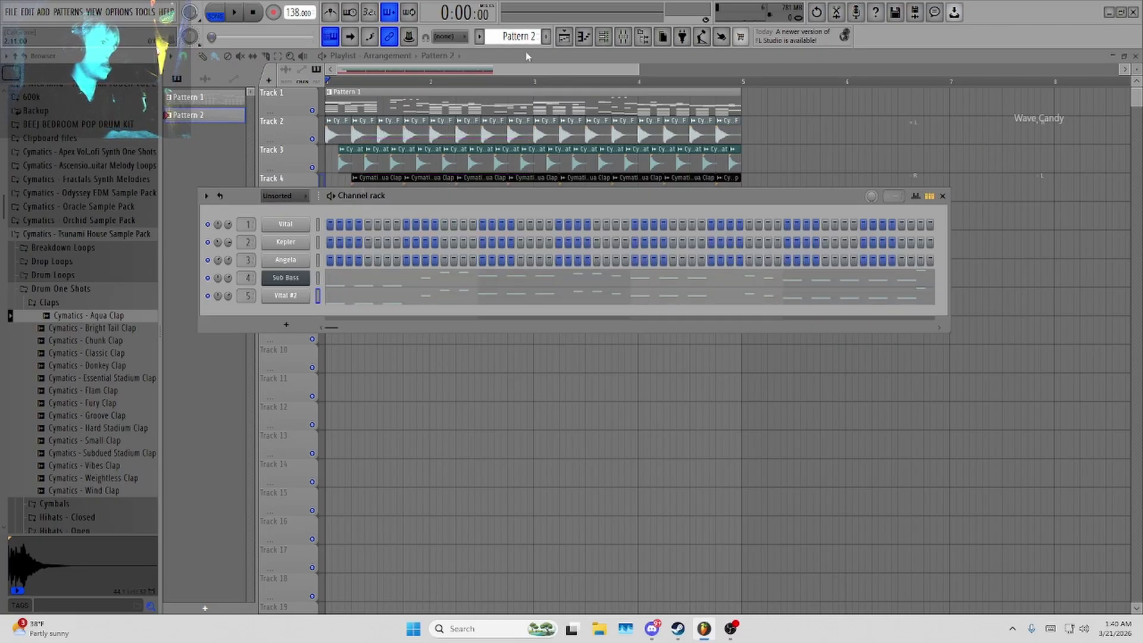
{"action": "scroll", "coordinate": [513, 37], "scroll_direction": "down", "scroll_amount": 1}
{"action": "left_click", "coordinate": [318, 297]}
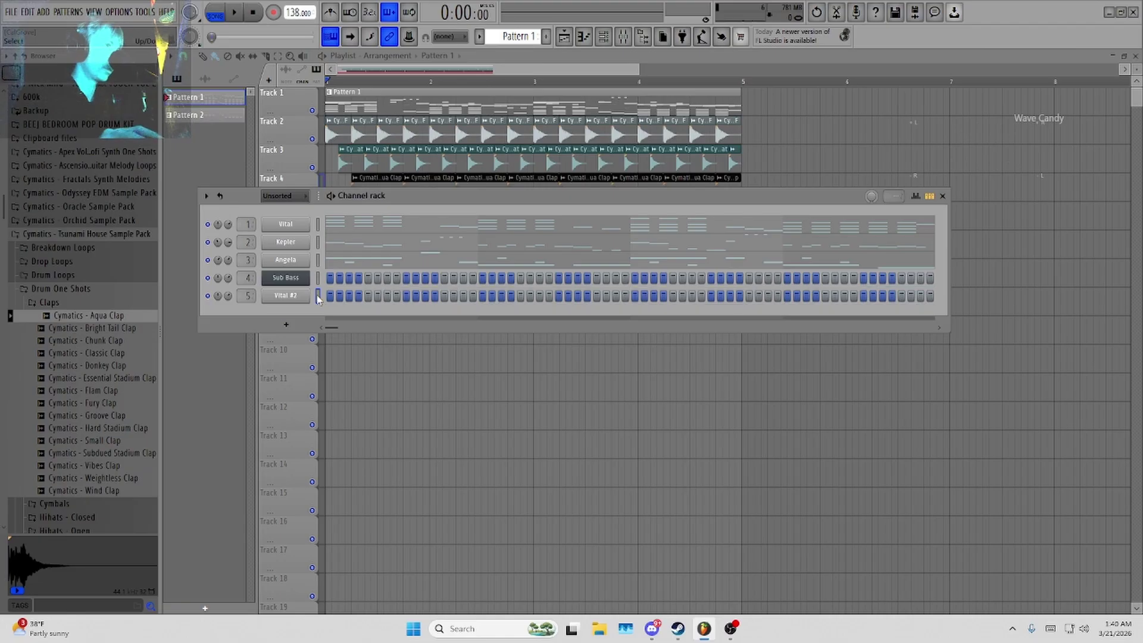
{"action": "left_click", "coordinate": [942, 198]}
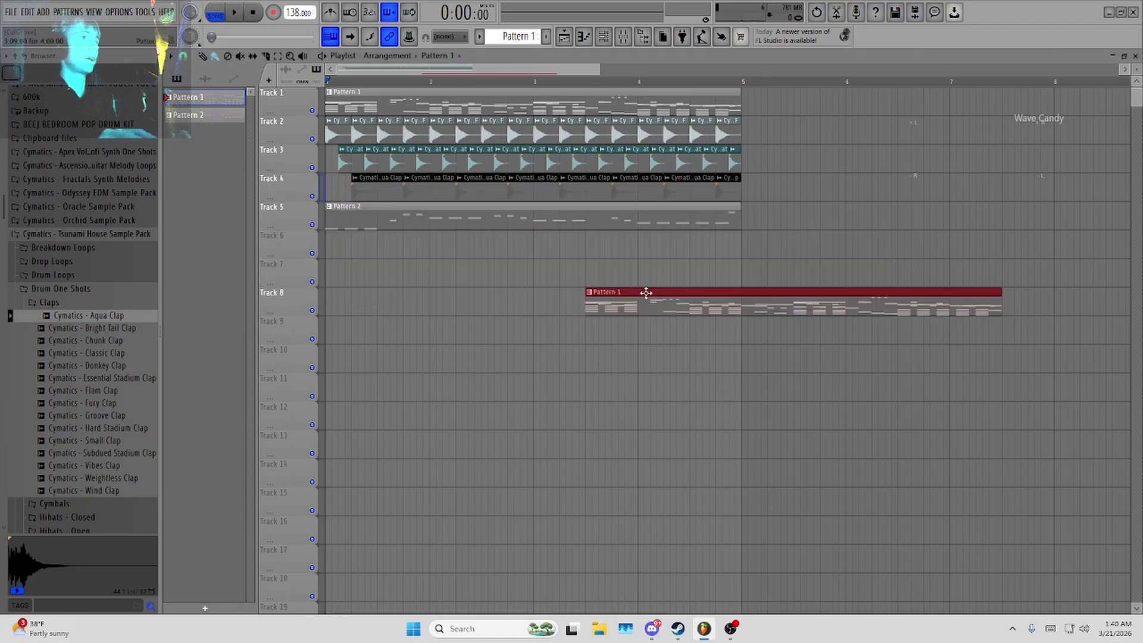
Remove the stray Pattern 1 clip from the Playlist and play back the arrangement.
{"action": "left_click_drag", "start_coordinate": [648, 293], "coordinate": [392, 208]}
{"action": "scroll", "coordinate": [538, 232], "scroll_direction": "down", "scroll_amount": 2}
{"action": "key", "text": "space"}
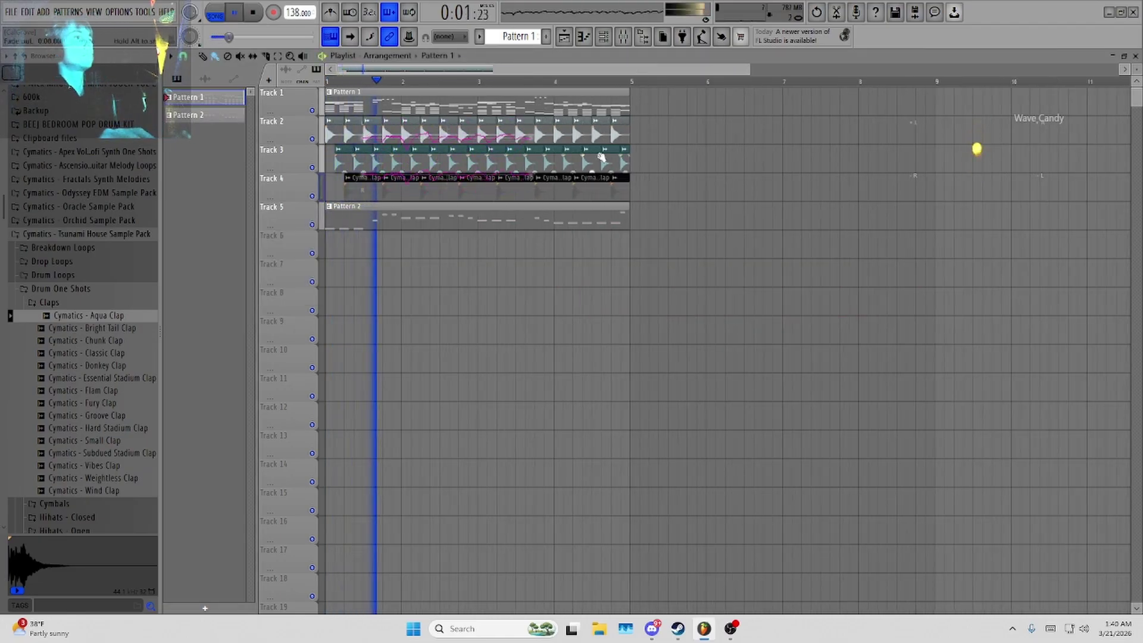
{"action": "scroll", "coordinate": [595, 183], "scroll_direction": "down", "scroll_amount": 1}
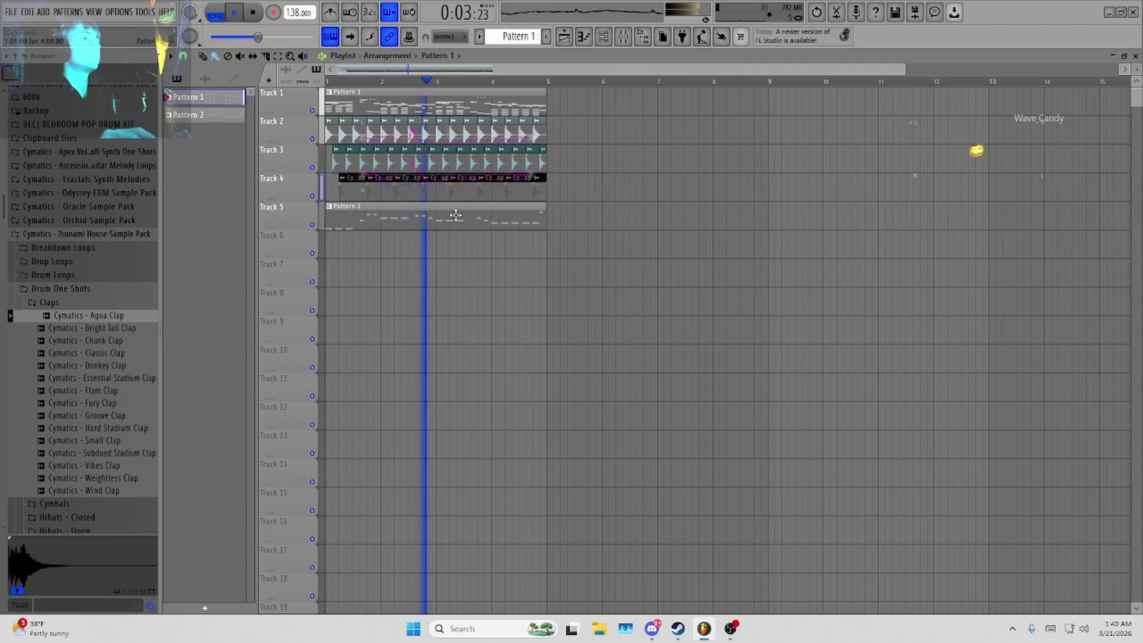
{"action": "key", "text": "space"}
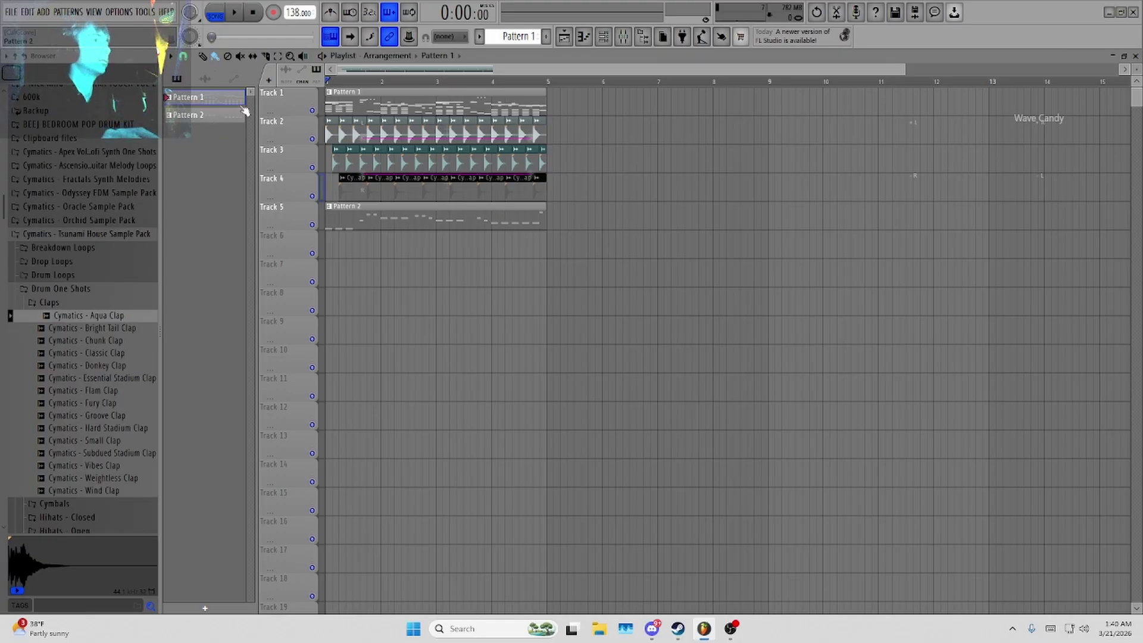
{"action": "left_click_drag", "start_coordinate": [581, 227], "coordinate": [844, 239]}
{"action": "left_click_drag", "start_coordinate": [799, 252], "coordinate": [329, 98]}
{"action": "scroll", "coordinate": [521, 296], "scroll_direction": "down", "scroll_amount": 2}
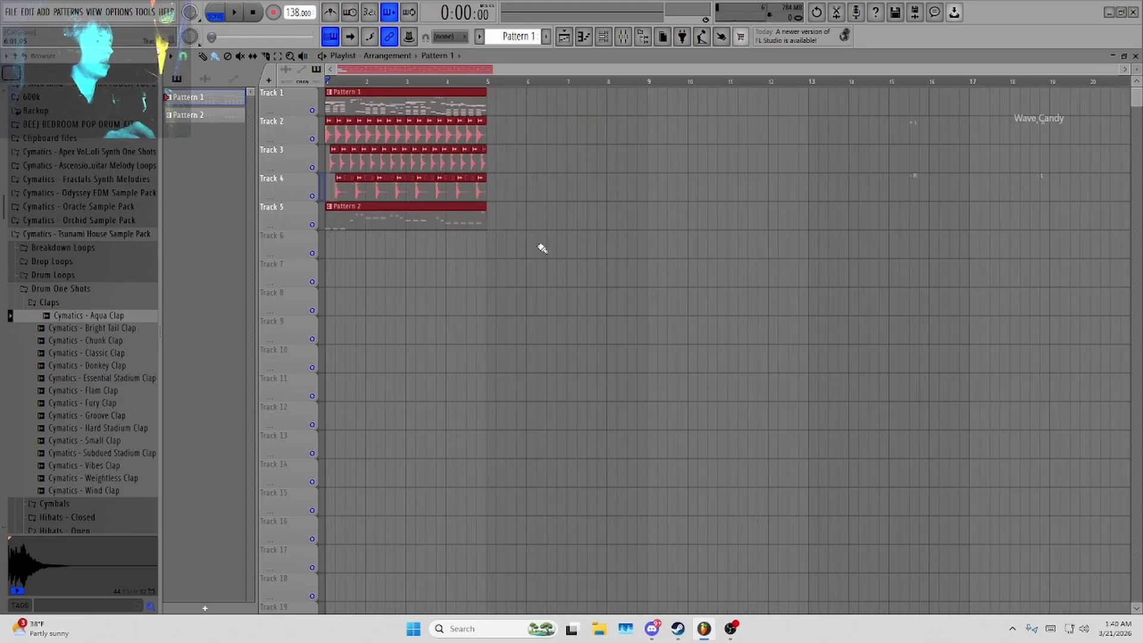
{"action": "left_click_drag", "start_coordinate": [548, 221], "coordinate": [584, 217]}
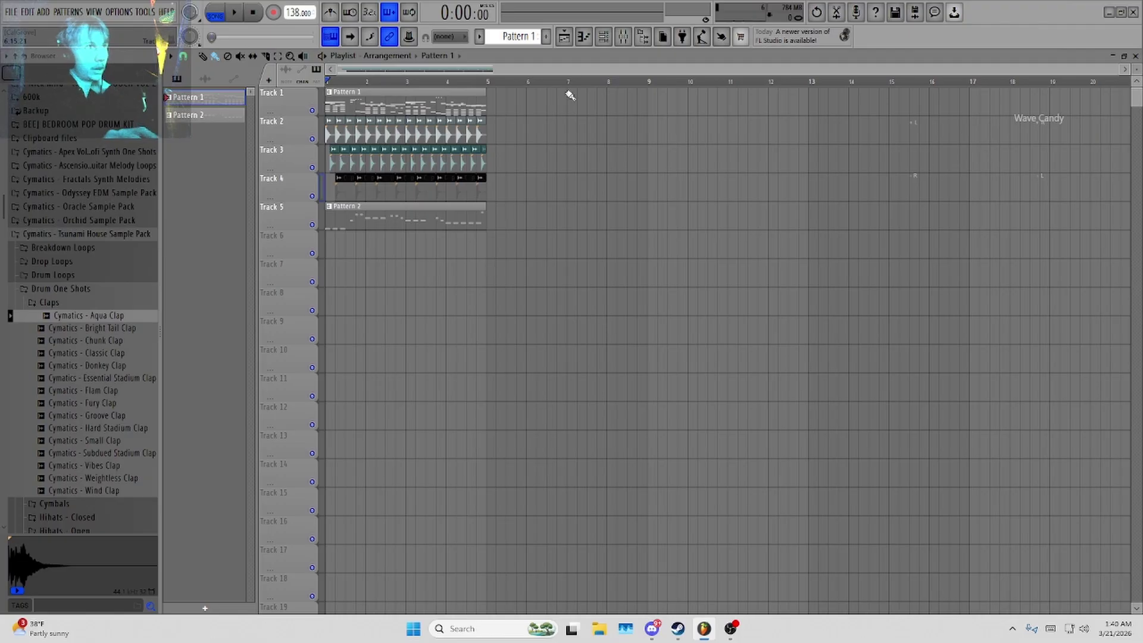
Review the effects on mixer Inserts 5, 1 and 3 while playing the arrangement, and close the mixer.
{"action": "left_click", "coordinate": [624, 37]}
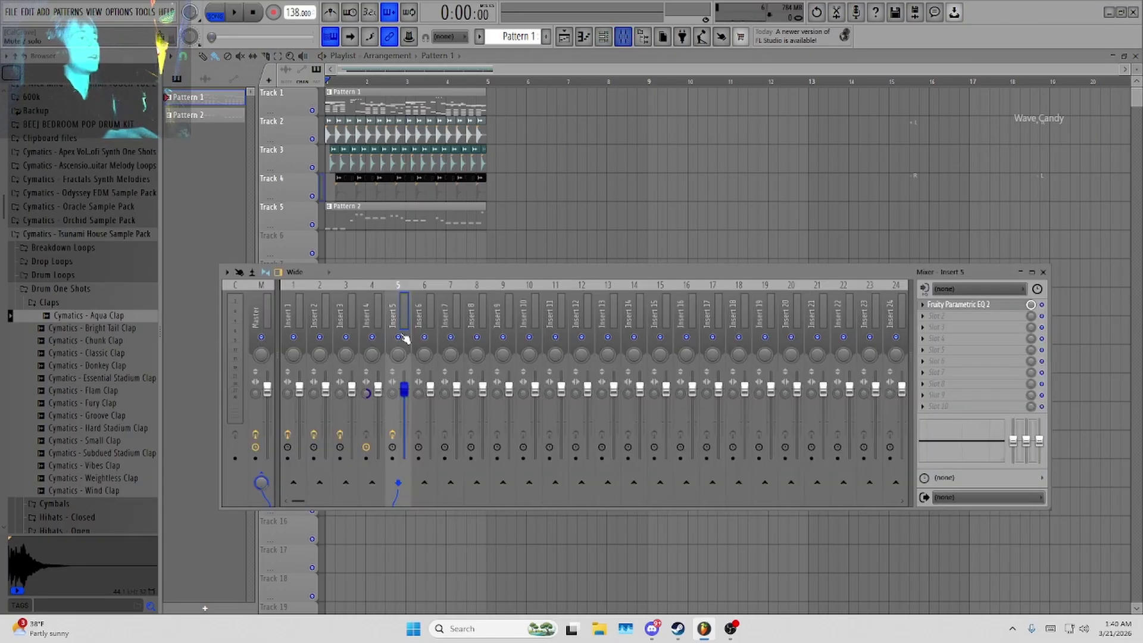
{"action": "left_click", "coordinate": [289, 307]}
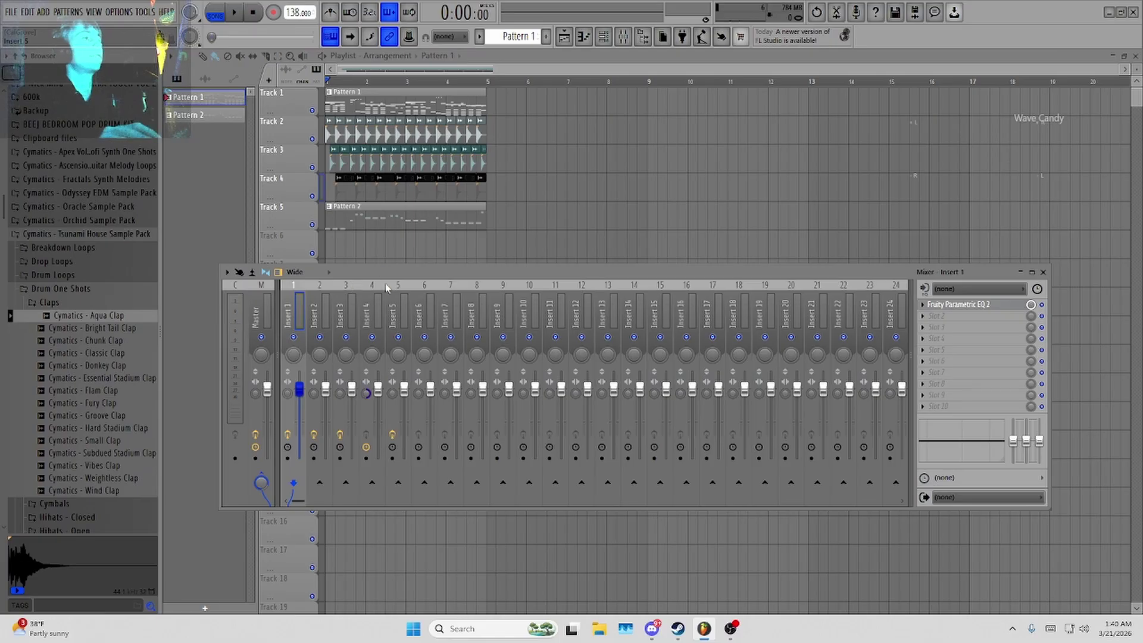
{"action": "key", "text": "space"}
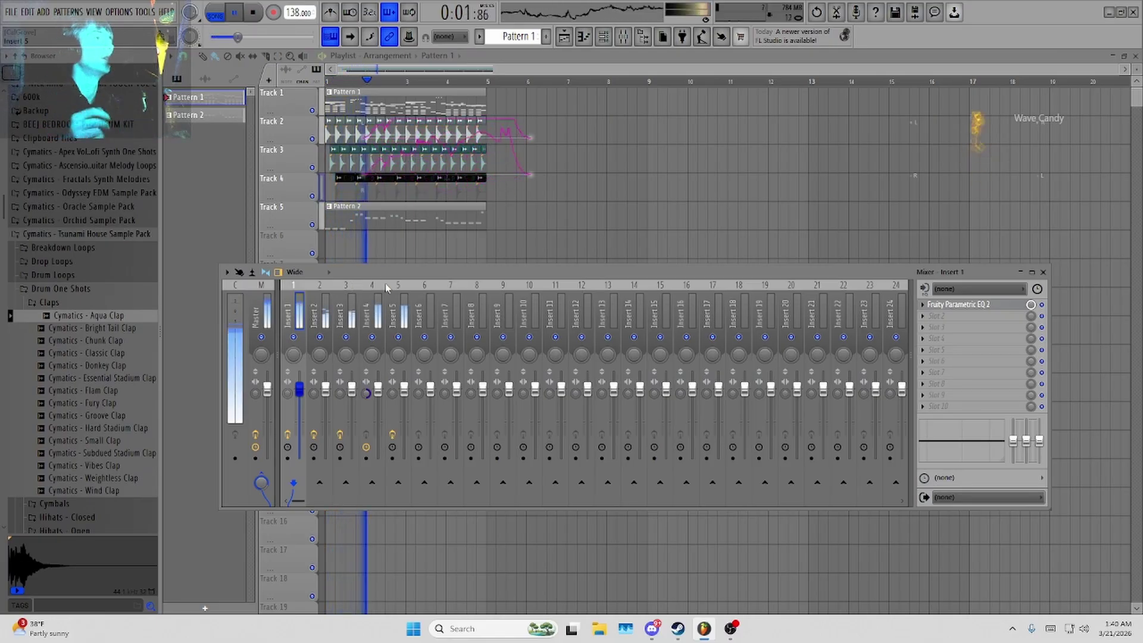
{"action": "left_click", "coordinate": [354, 313]}
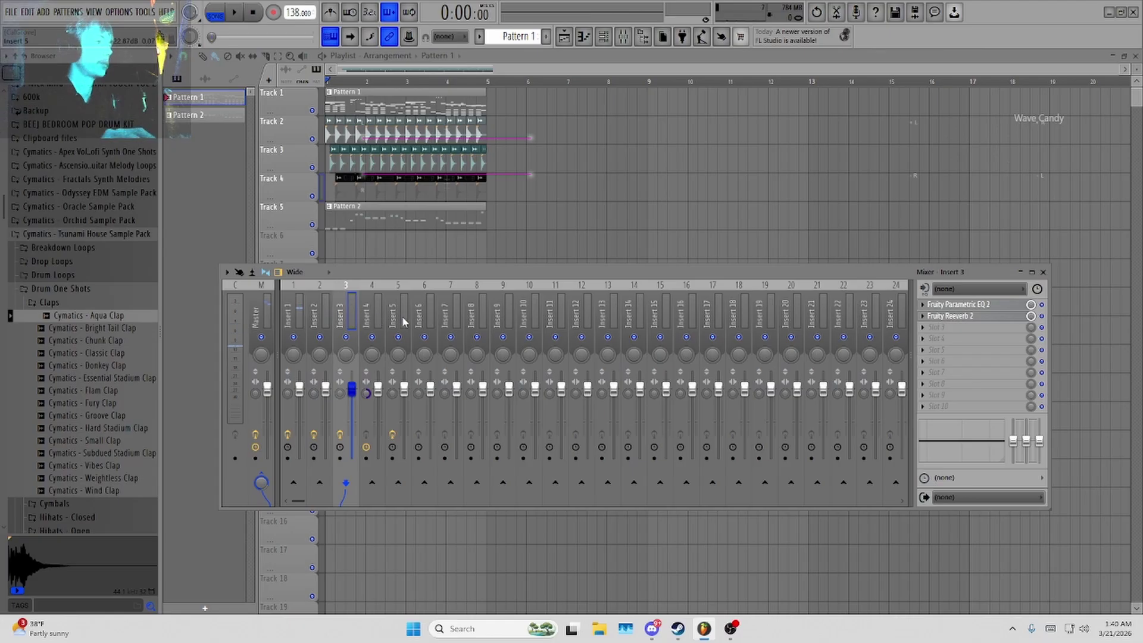
{"action": "scroll", "coordinate": [403, 171], "scroll_direction": "up", "scroll_amount": 4}
{"action": "key", "text": "F9"}
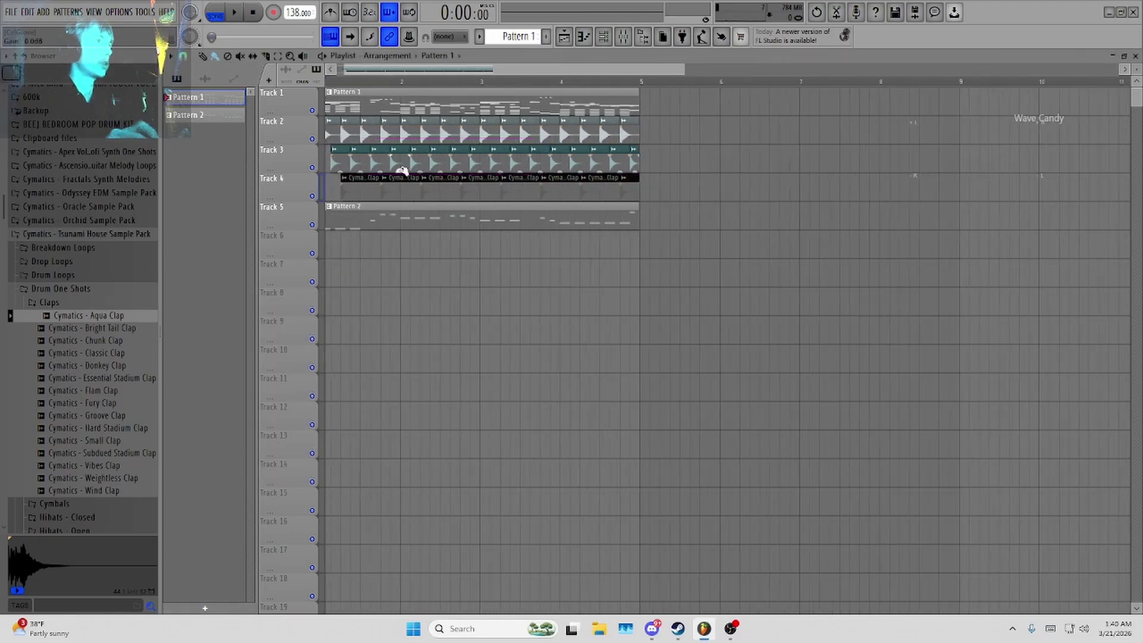
Show the unsorted channels in the channel rack, and route the Howl Kick audio clip to mixer track 6.
{"action": "scroll", "coordinate": [403, 171], "scroll_direction": "up", "scroll_amount": 1}
{"action": "double_click", "coordinate": [365, 131]}
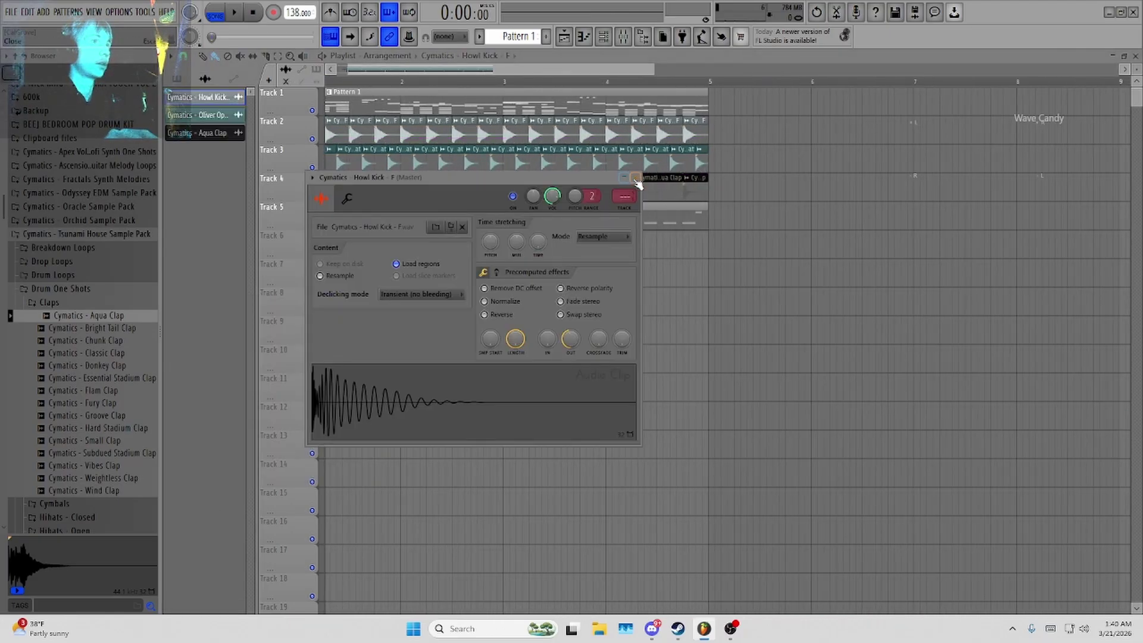
{"action": "left_click", "coordinate": [626, 38]}
{"action": "left_click", "coordinate": [604, 37]}
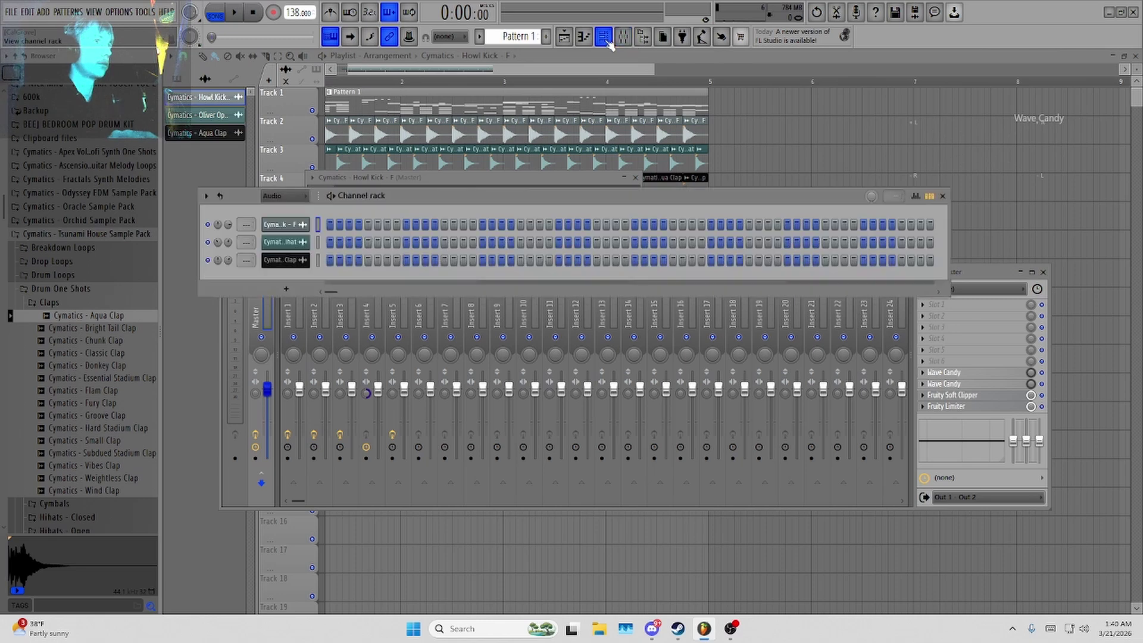
{"action": "left_click", "coordinate": [283, 196]}
{"action": "left_click", "coordinate": [285, 237]}
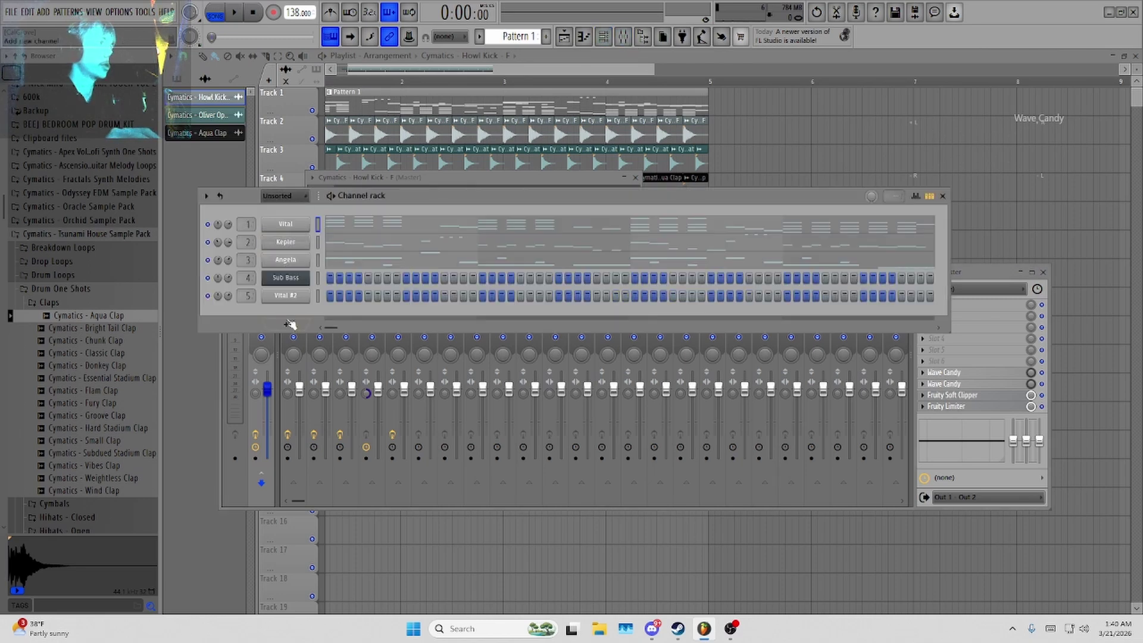
{"action": "left_click", "coordinate": [943, 196]}
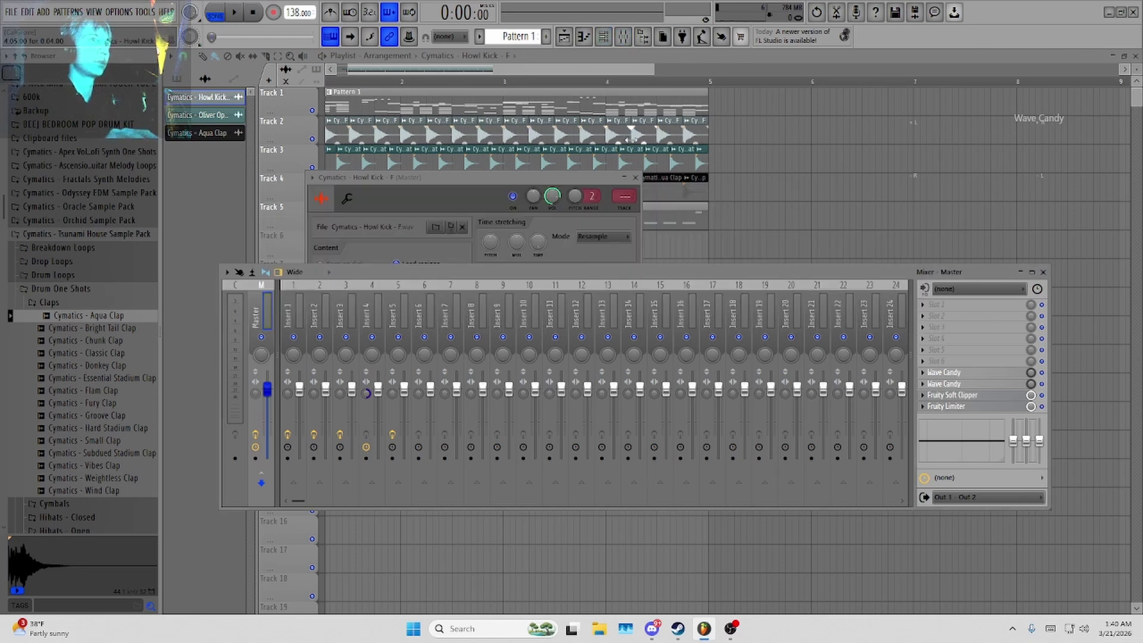
{"action": "key", "text": "F9"}
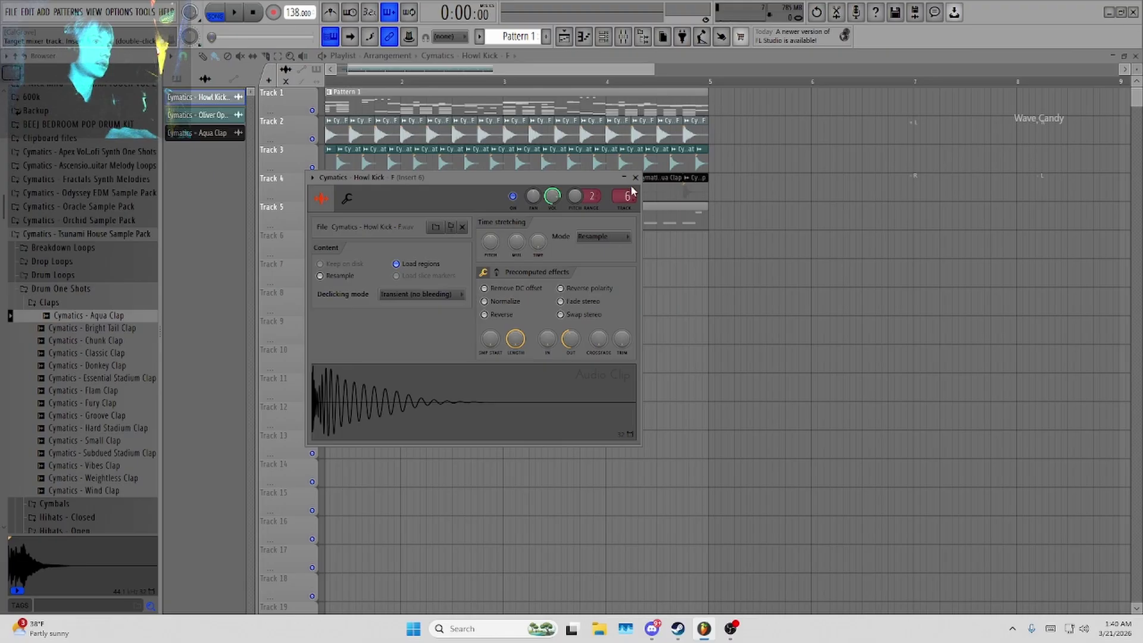
{"action": "left_click", "coordinate": [636, 177]}
Route the Oliver Open Hihat audio clip to mixer track 6 and close its channel settings.
{"action": "left_click", "coordinate": [369, 161]}
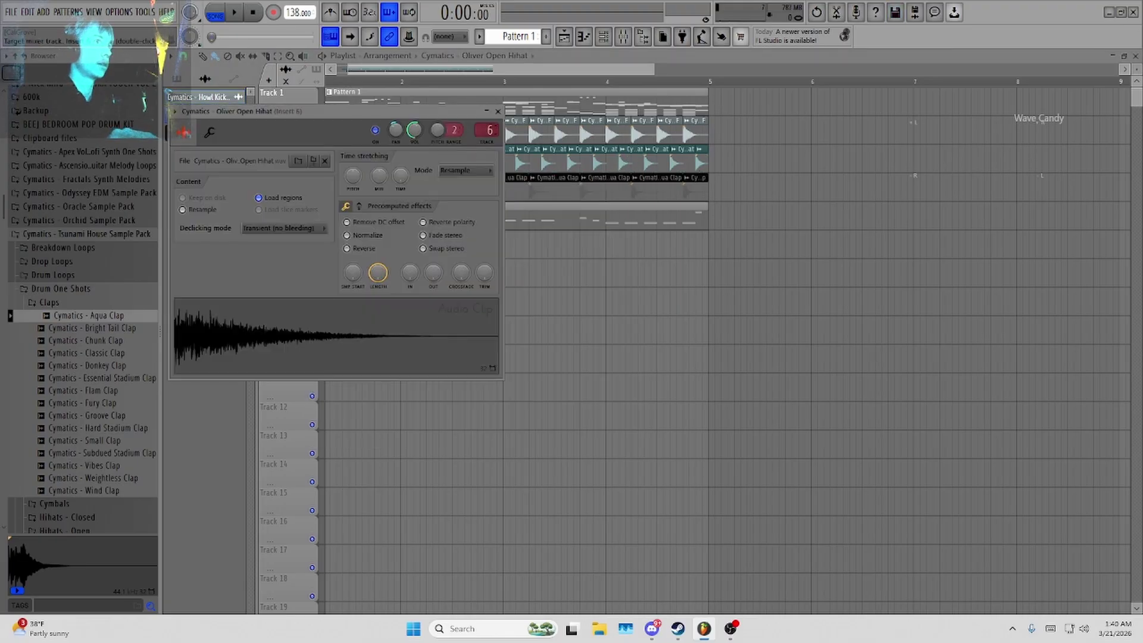
{"action": "left_click", "coordinate": [498, 111]}
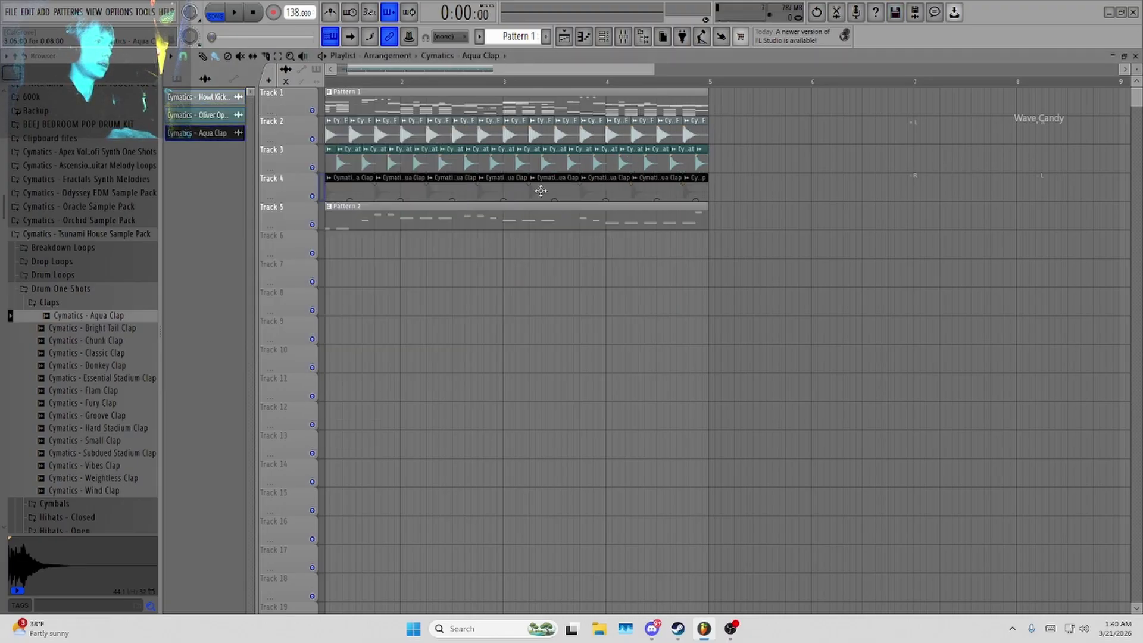
Route the Aqua Clap audio clip to mixer track 8 and close its channel settings.
{"action": "double_click", "coordinate": [541, 191]}
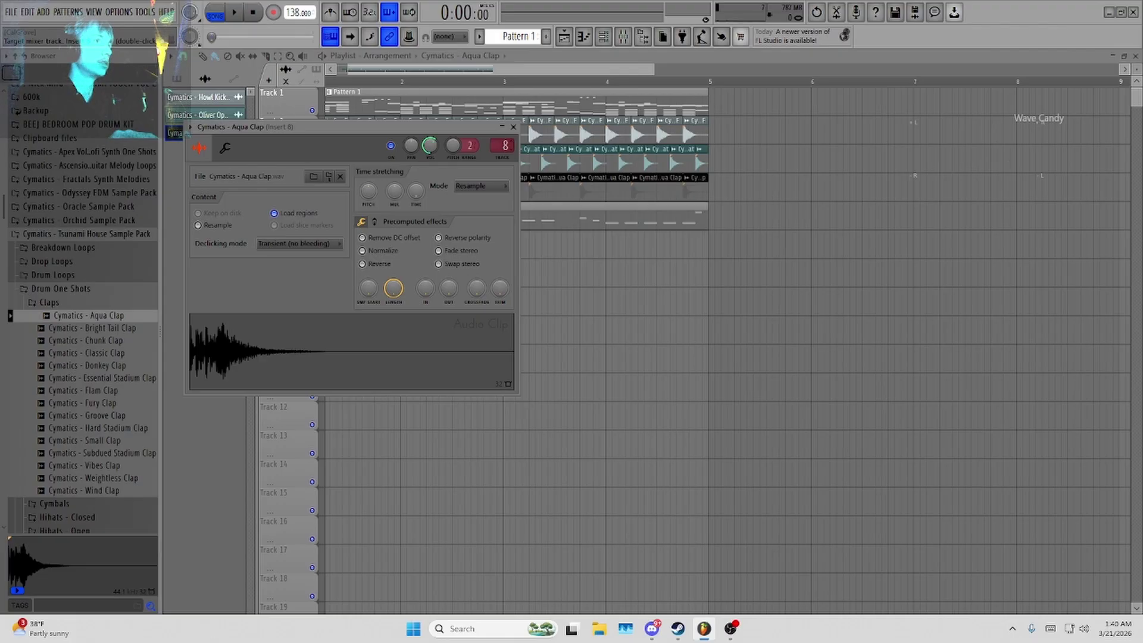
{"action": "left_click", "coordinate": [513, 127]}
Play back the arrangement to hear the routed drums, and stop playback.
{"action": "key", "text": "space"}
{"action": "scroll", "coordinate": [584, 55], "scroll_direction": "down", "scroll_amount": 2}
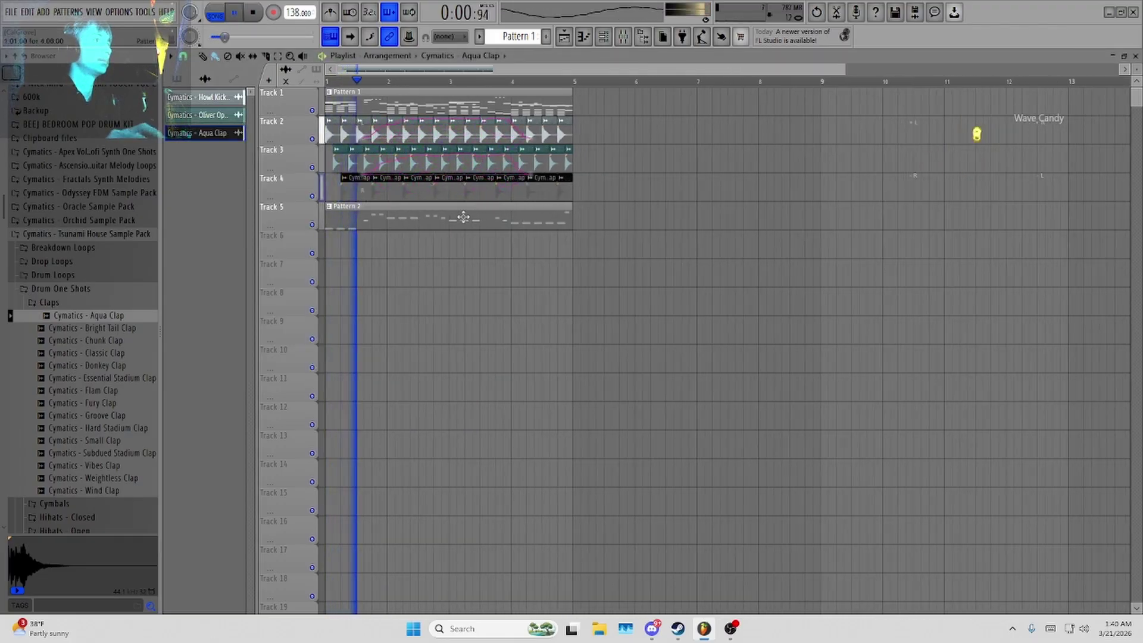
{"action": "left_click", "coordinate": [603, 36]}
{"action": "left_click", "coordinate": [603, 36]}
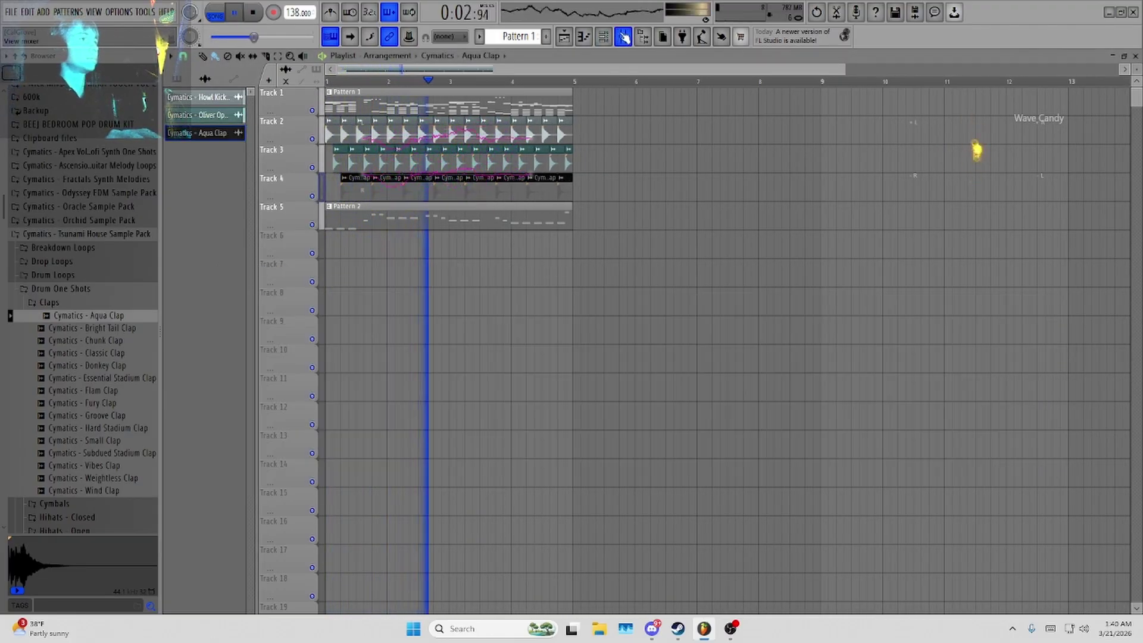
{"action": "key", "text": "space"}
{"action": "left_click", "coordinate": [609, 38]}
{"action": "left_click", "coordinate": [610, 38]}
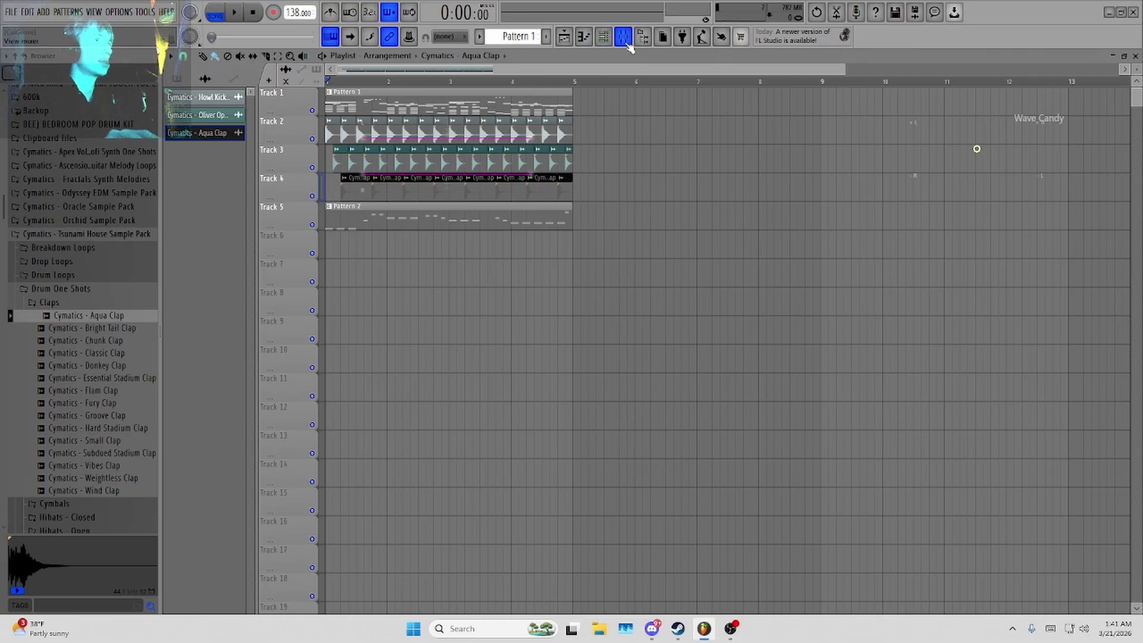
Open the mixer and rename Insert 9 as "sidechain bus".
{"action": "left_click", "coordinate": [623, 37]}
{"action": "left_click", "coordinate": [504, 309]}
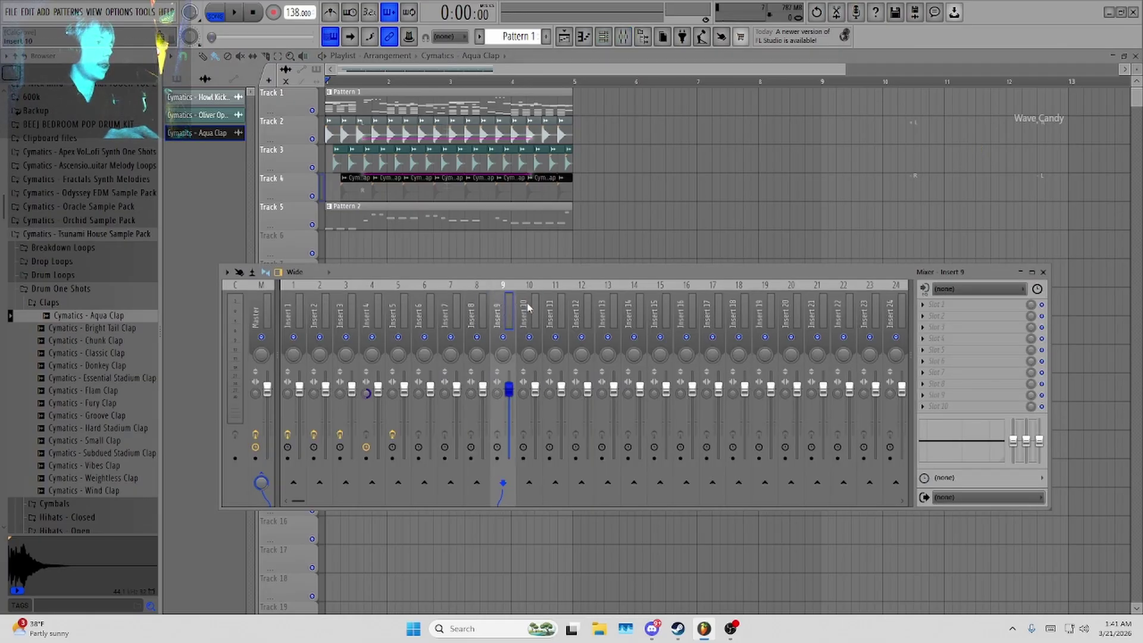
{"action": "right_click", "coordinate": [512, 307]}
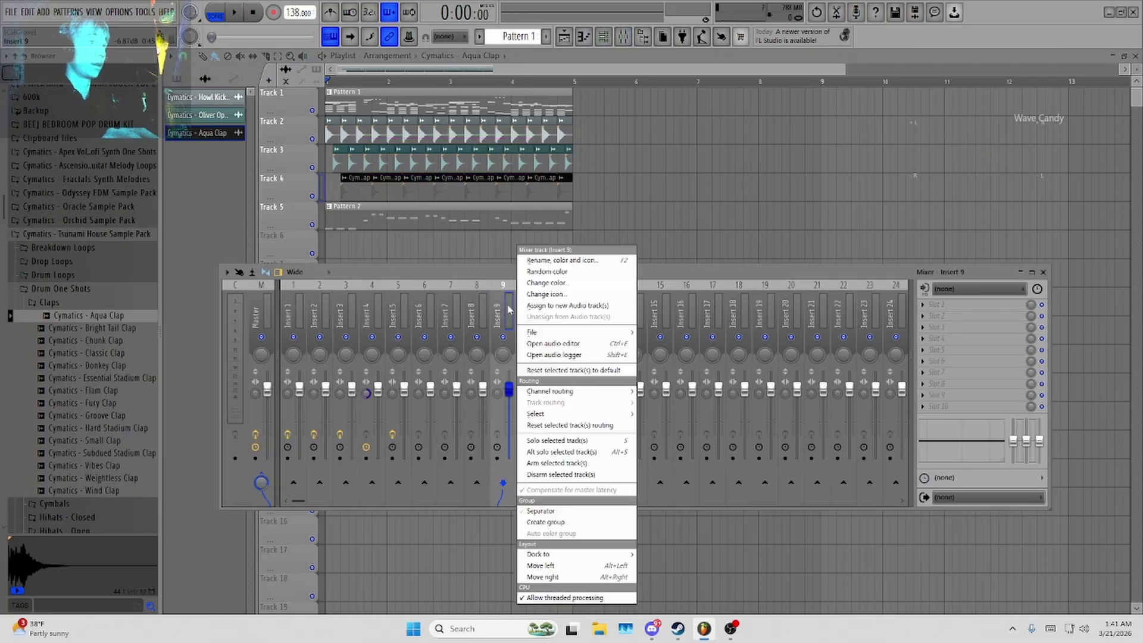
{"action": "left_click", "coordinate": [569, 262]}
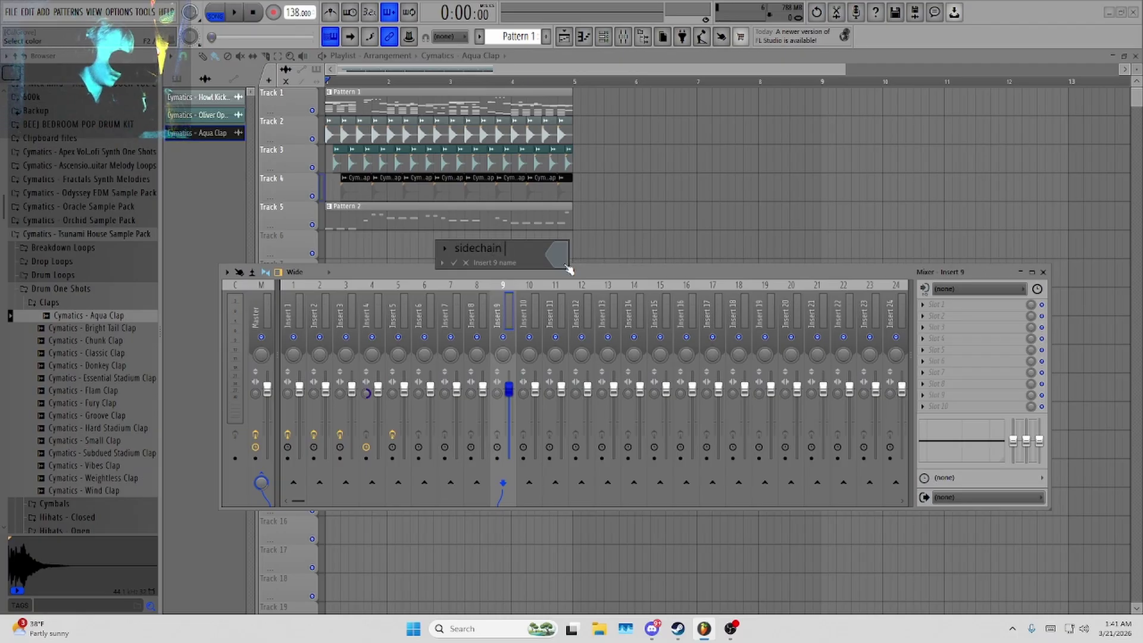
{"action": "key", "text": "Return"}
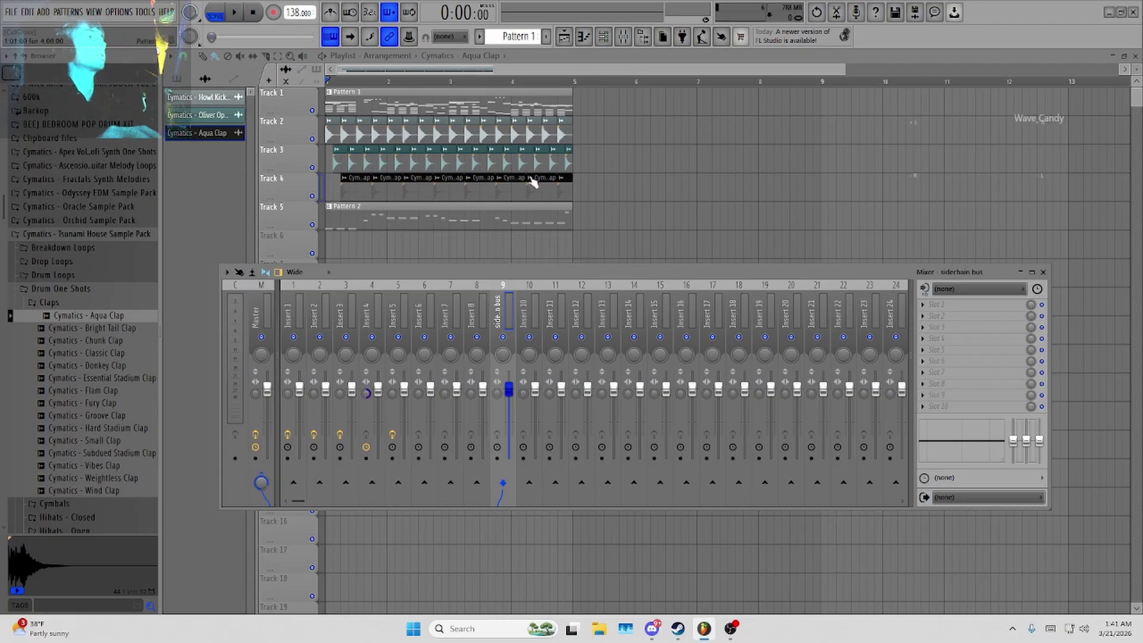
{"action": "left_click", "coordinate": [668, 161]}
{"action": "right_click", "coordinate": [679, 174]}
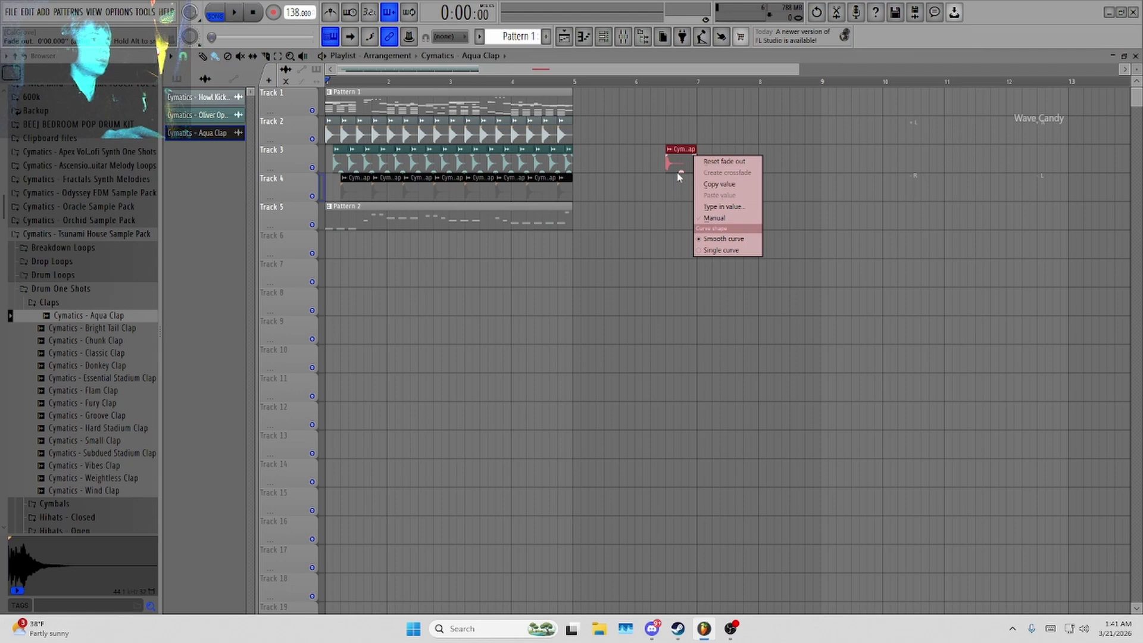
{"action": "left_click", "coordinate": [670, 96]}
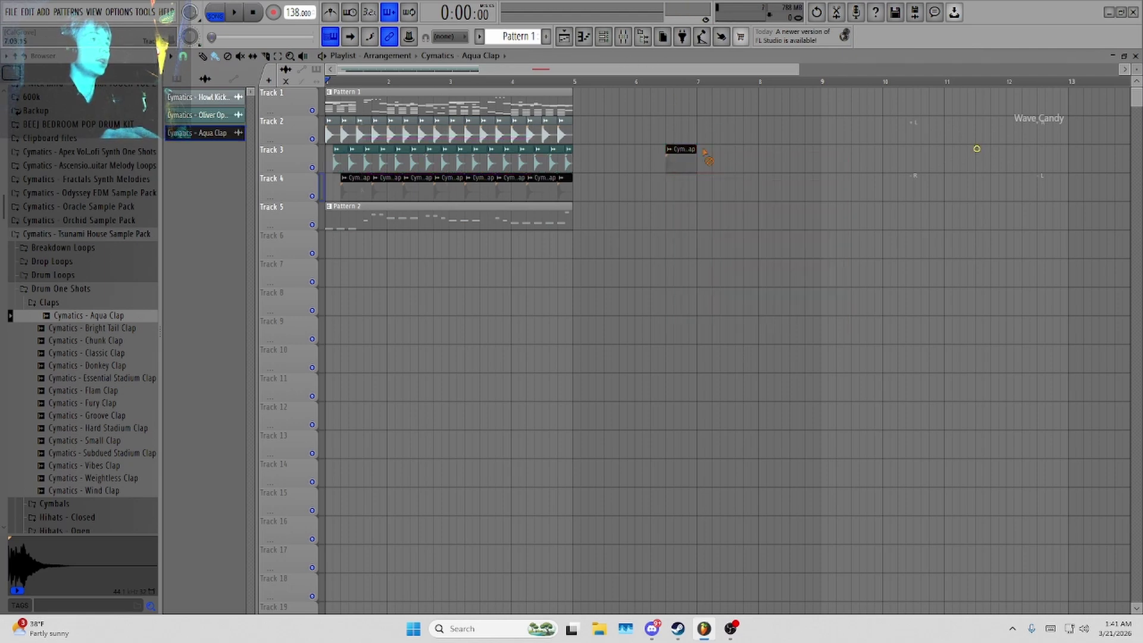
{"action": "right_click", "coordinate": [679, 159]}
Select Inserts 1 to 3 in the mixer and route them only to the sidechain bus track.
{"action": "left_click", "coordinate": [623, 36]}
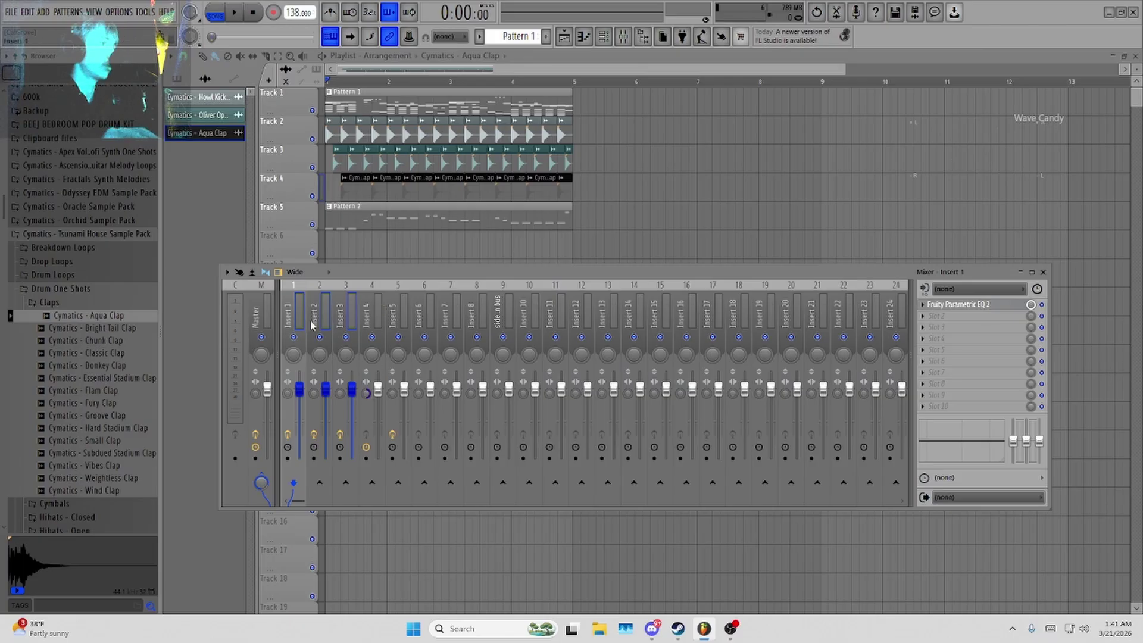
{"action": "right_click", "coordinate": [504, 483]}
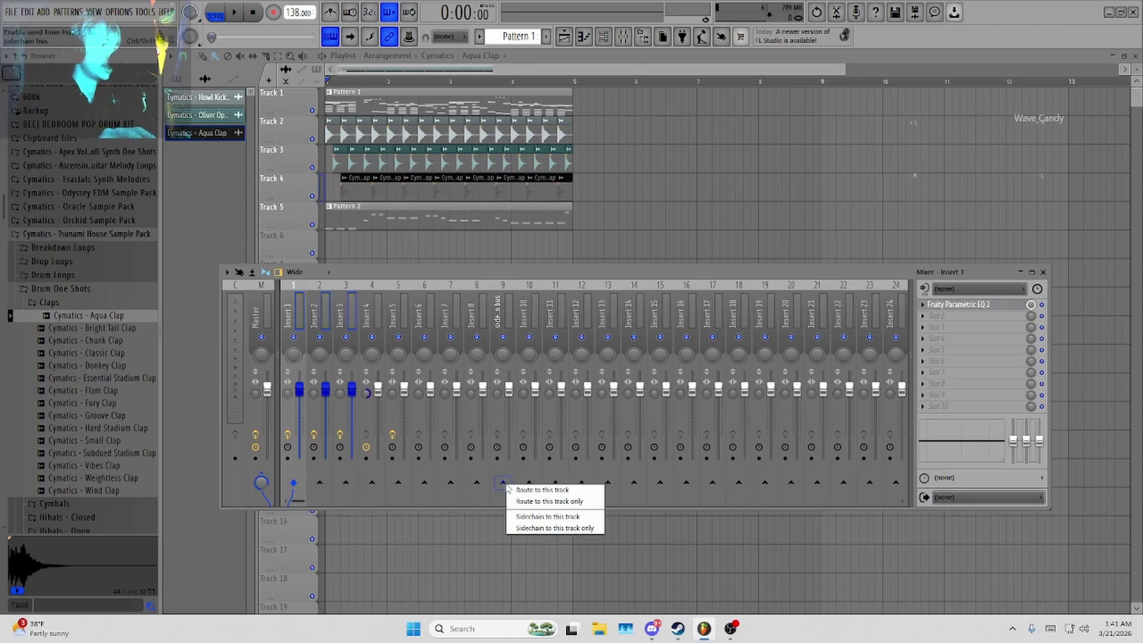
{"action": "left_click", "coordinate": [340, 304]}
{"action": "left_click", "coordinate": [287, 308]}
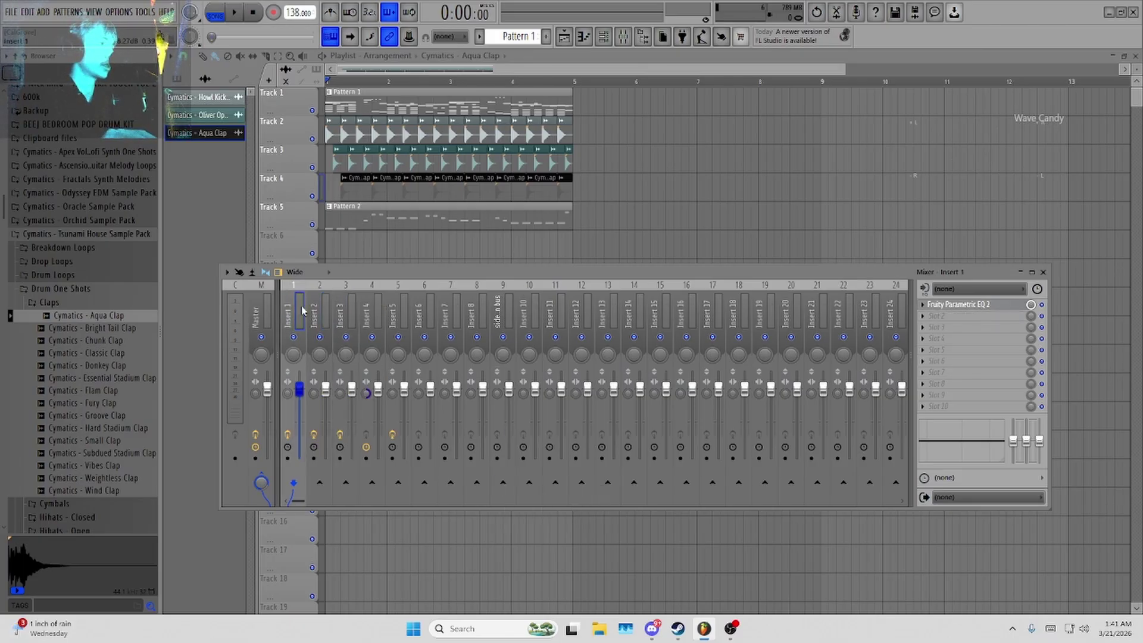
{"action": "left_click", "coordinate": [301, 315]}
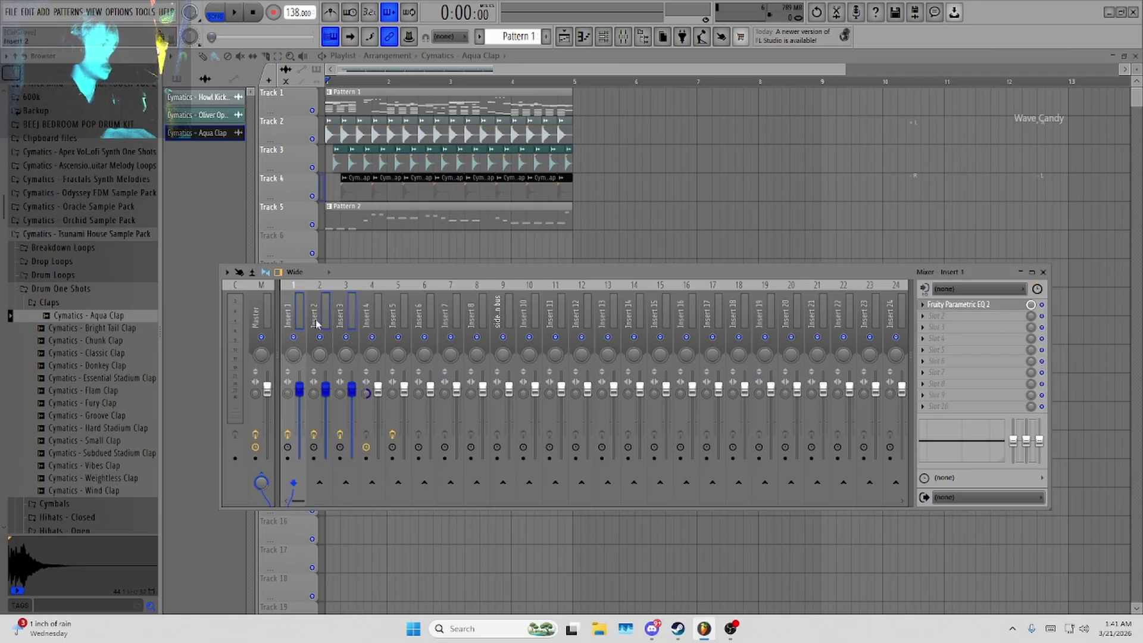
{"action": "right_click", "coordinate": [509, 485]}
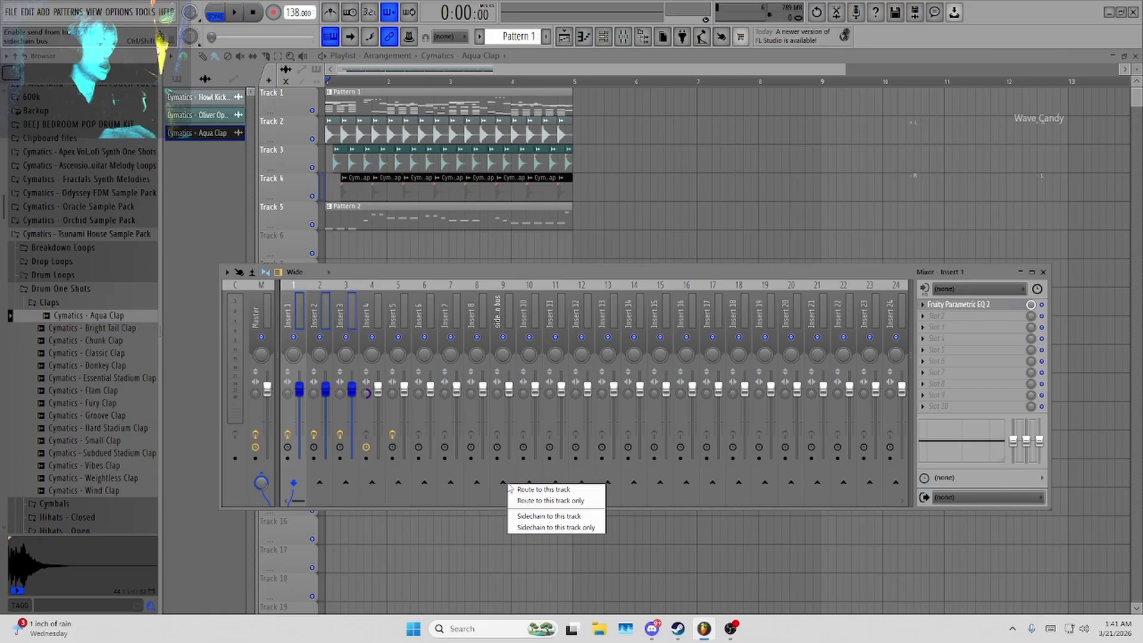
{"action": "left_click", "coordinate": [577, 501]}
Check the routing of the inserts and watch the sidechain bus level during a short playback.
{"action": "left_click", "coordinate": [314, 309]}
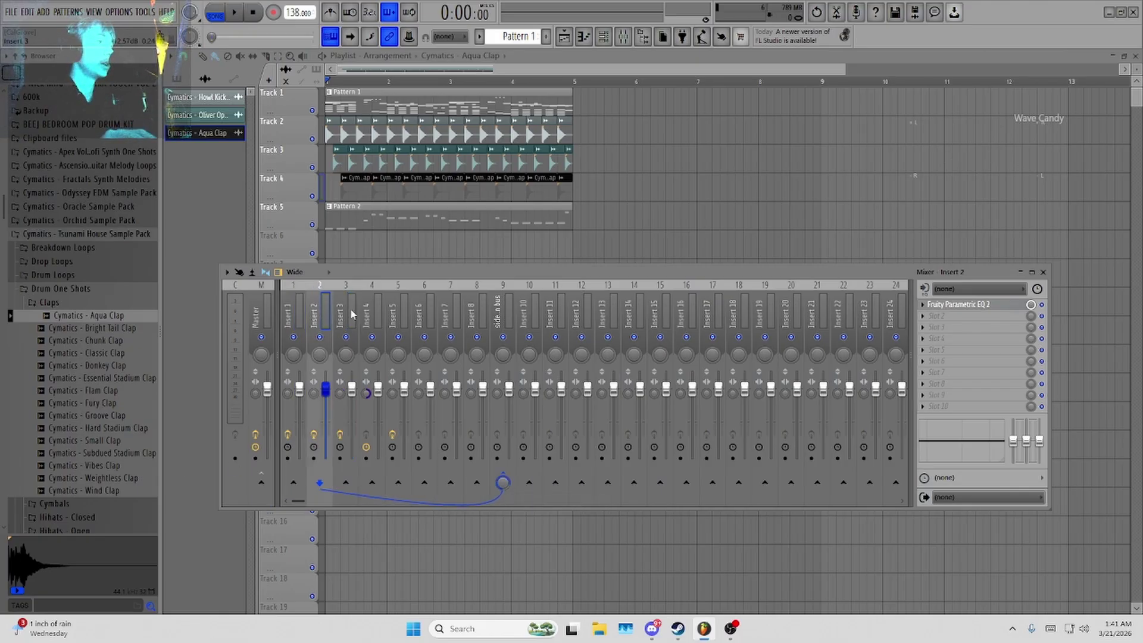
{"action": "left_click", "coordinate": [288, 310]}
{"action": "left_click", "coordinate": [524, 310]}
{"action": "left_click", "coordinate": [479, 310]}
{"action": "left_click", "coordinate": [499, 312]}
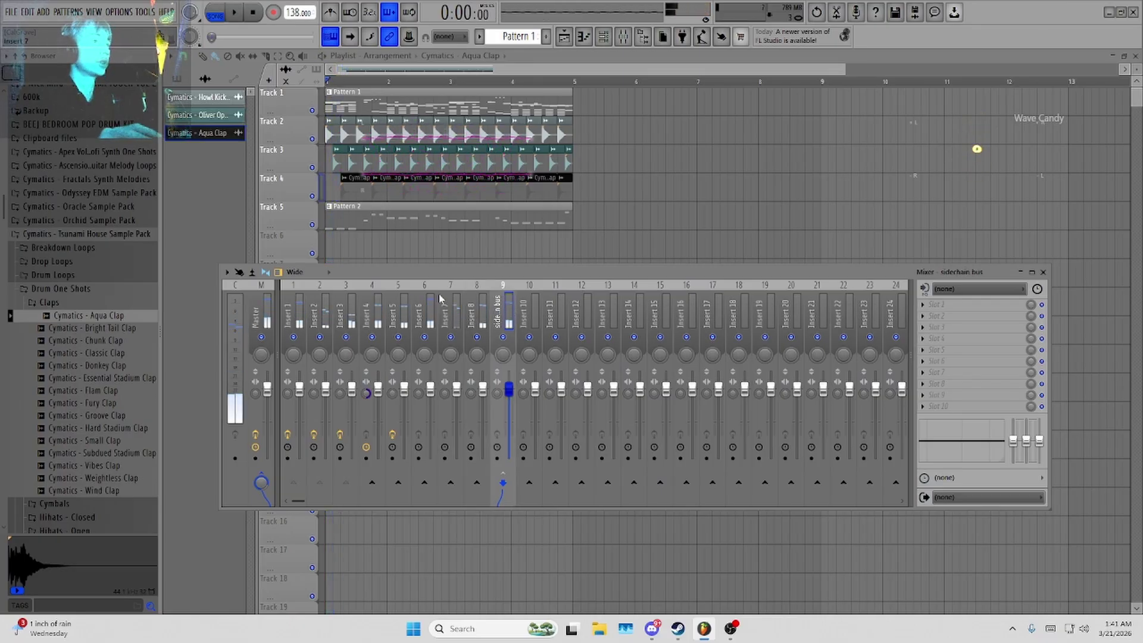
{"action": "key", "text": "space"}
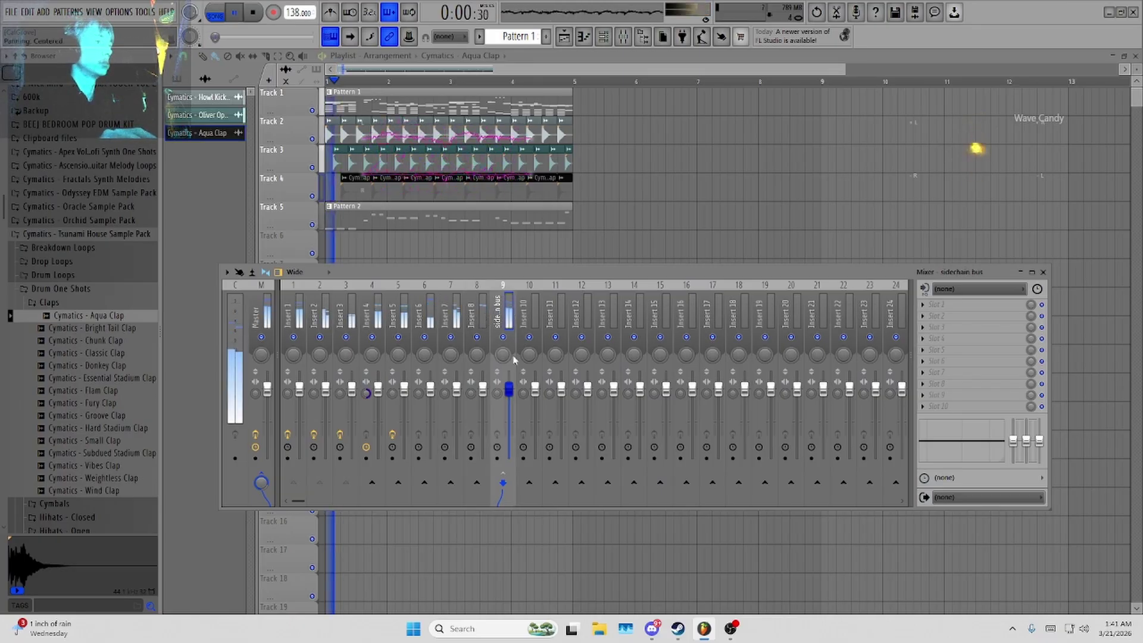
{"action": "key", "text": "space"}
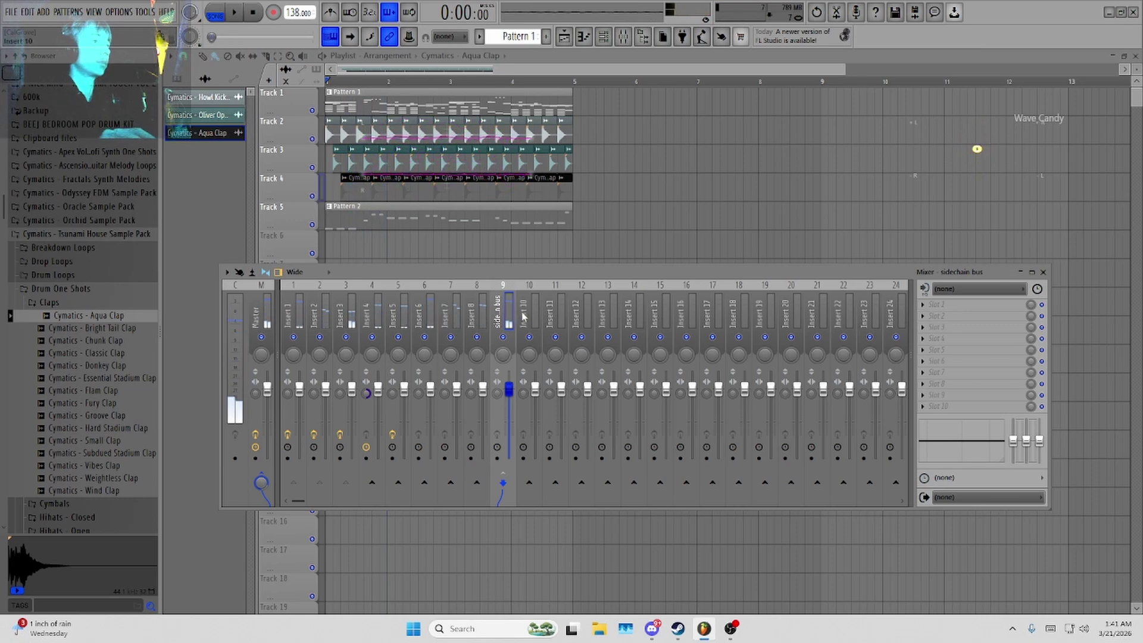
Create an automation clip for the sidechain bus volume fader and close the mixer.
{"action": "right_click", "coordinate": [509, 390]}
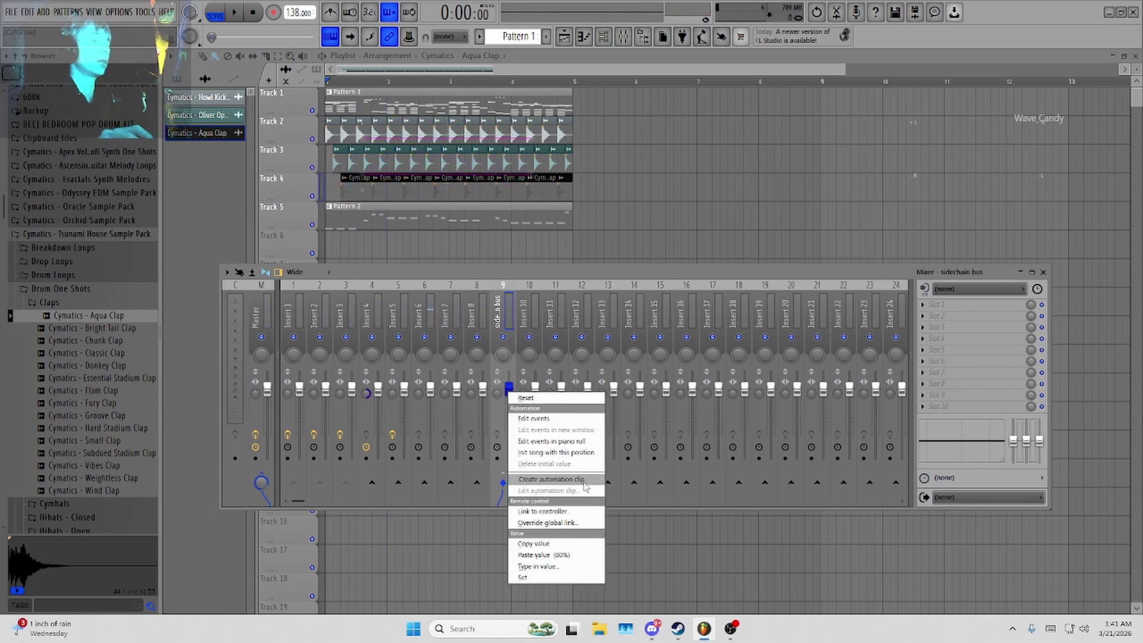
{"action": "left_click", "coordinate": [551, 479]}
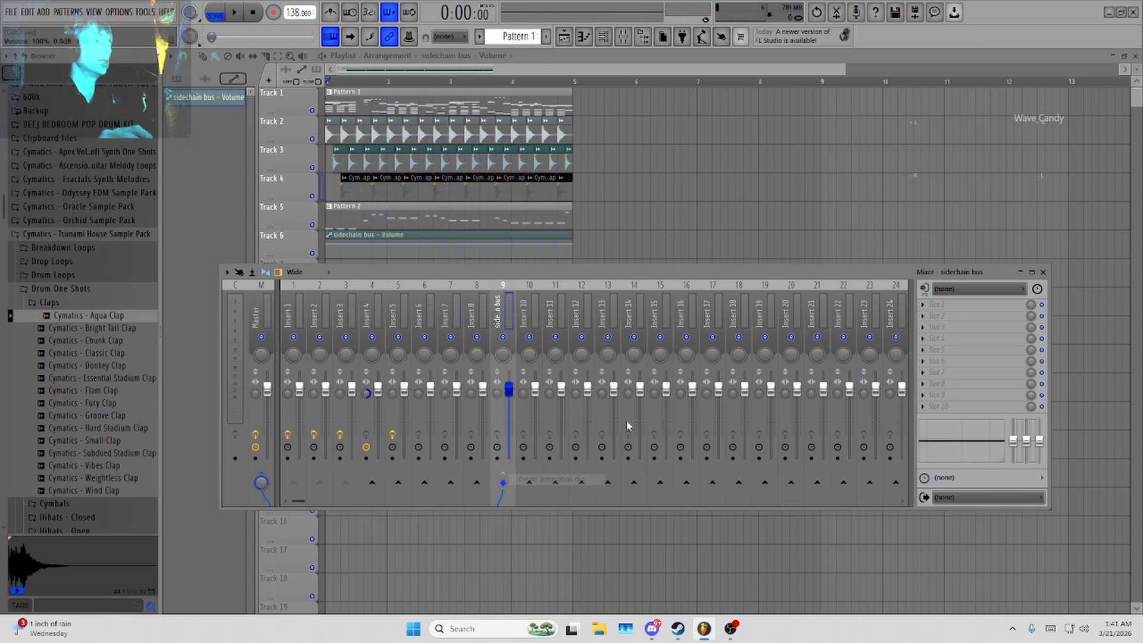
{"action": "left_click", "coordinate": [1044, 274]}
Copy the value of the volume automation's end point and shorten the clip on Track 6 to one beat.
{"action": "right_click", "coordinate": [574, 245]}
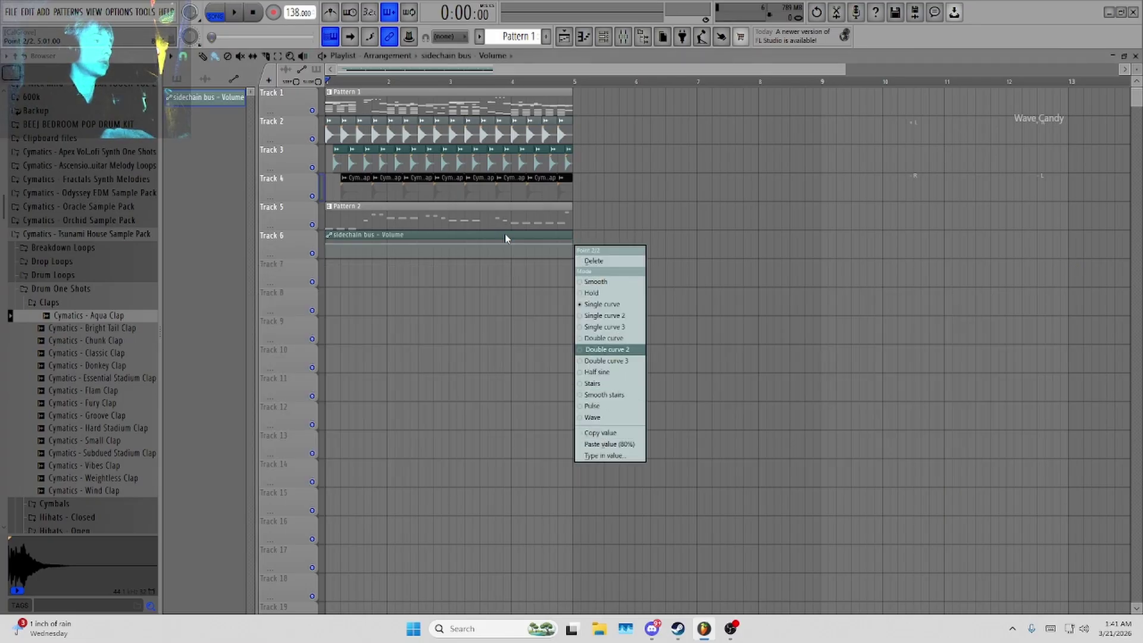
{"action": "left_click", "coordinate": [505, 238]}
{"action": "right_click", "coordinate": [573, 246]}
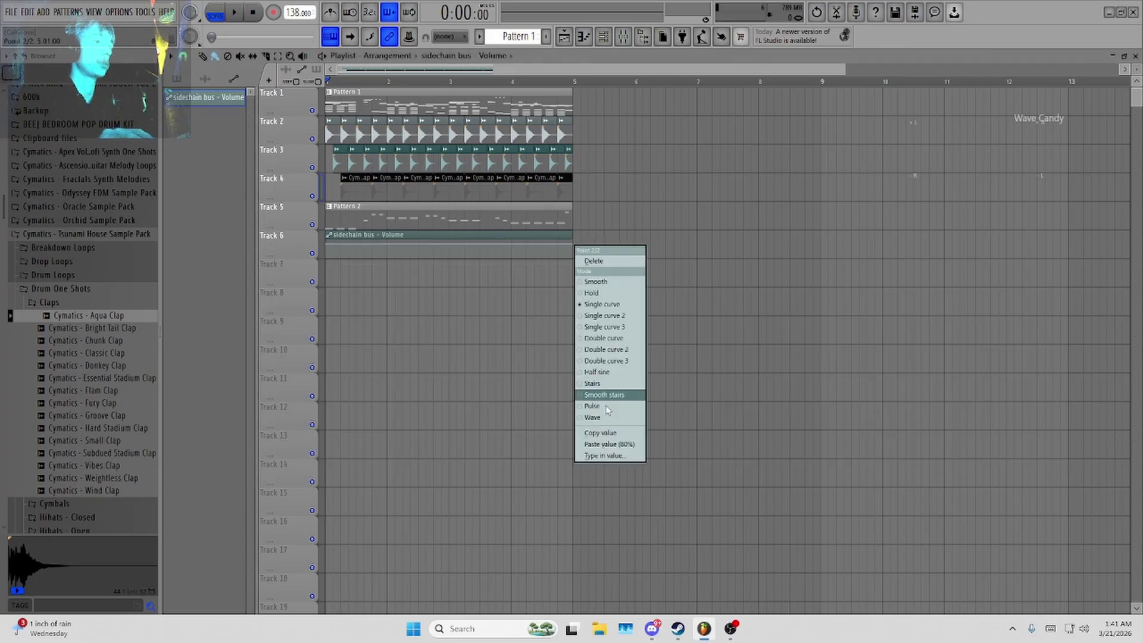
{"action": "left_click", "coordinate": [627, 434]}
{"action": "scroll", "coordinate": [408, 395], "scroll_direction": "up", "scroll_amount": 3}
{"action": "scroll", "coordinate": [395, 83], "scroll_direction": "up", "scroll_amount": 5}
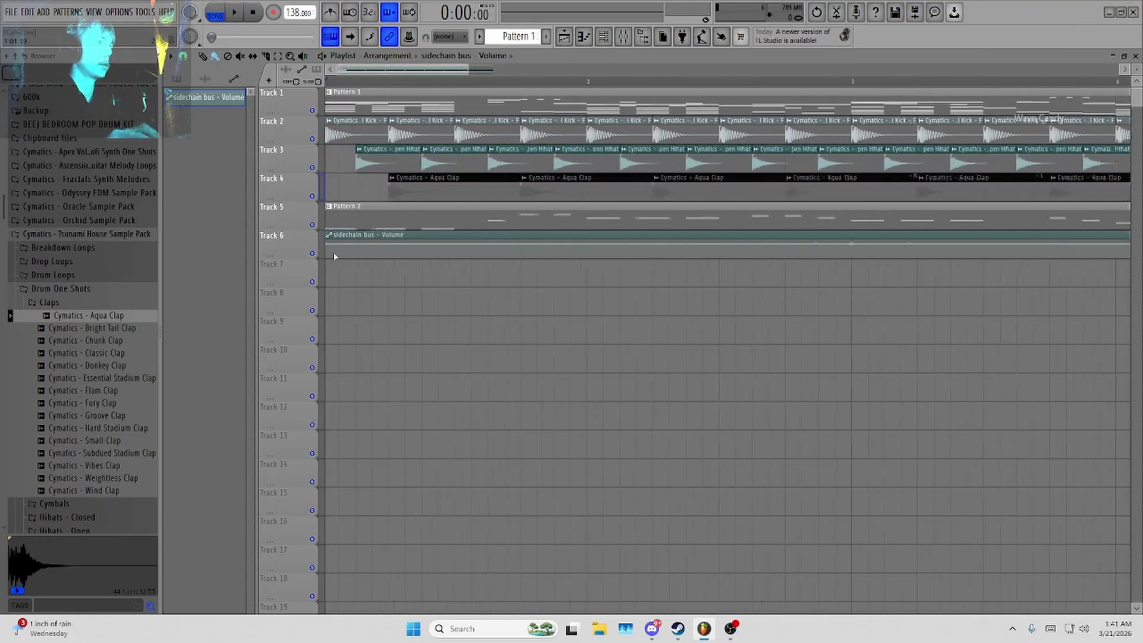
{"action": "scroll", "coordinate": [474, 267], "scroll_direction": "down", "scroll_amount": 5}
{"action": "left_click_drag", "start_coordinate": [747, 244], "coordinate": [367, 239]}
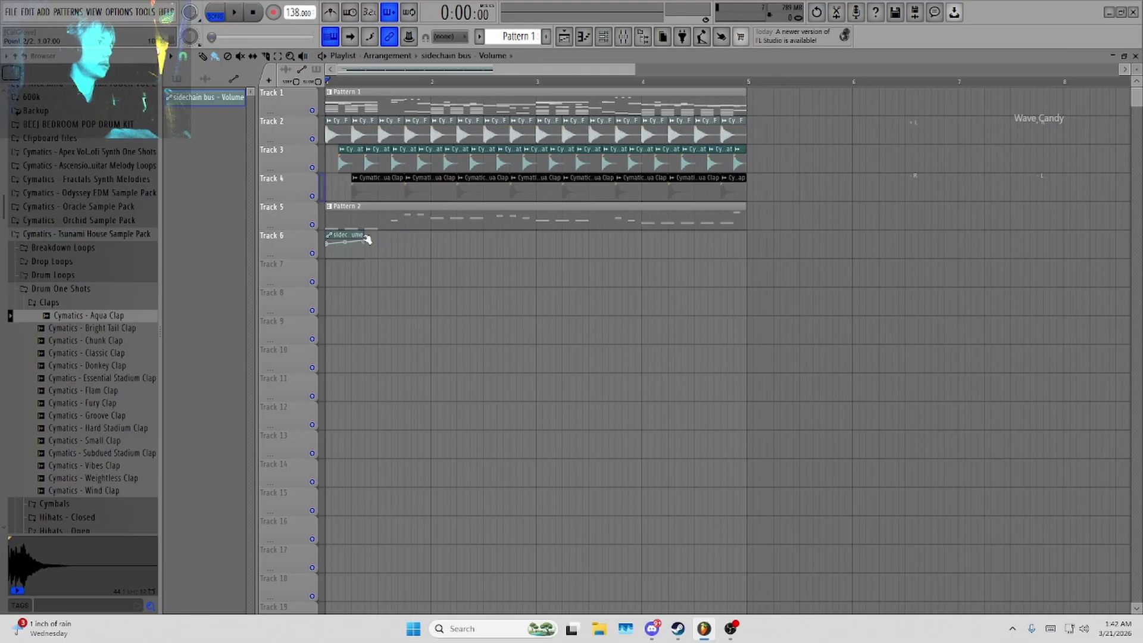
Shape the volume automation on Track 6 with a low start and a curved rise up to its end point.
{"action": "scroll", "coordinate": [352, 259], "scroll_direction": "up", "scroll_amount": 8}
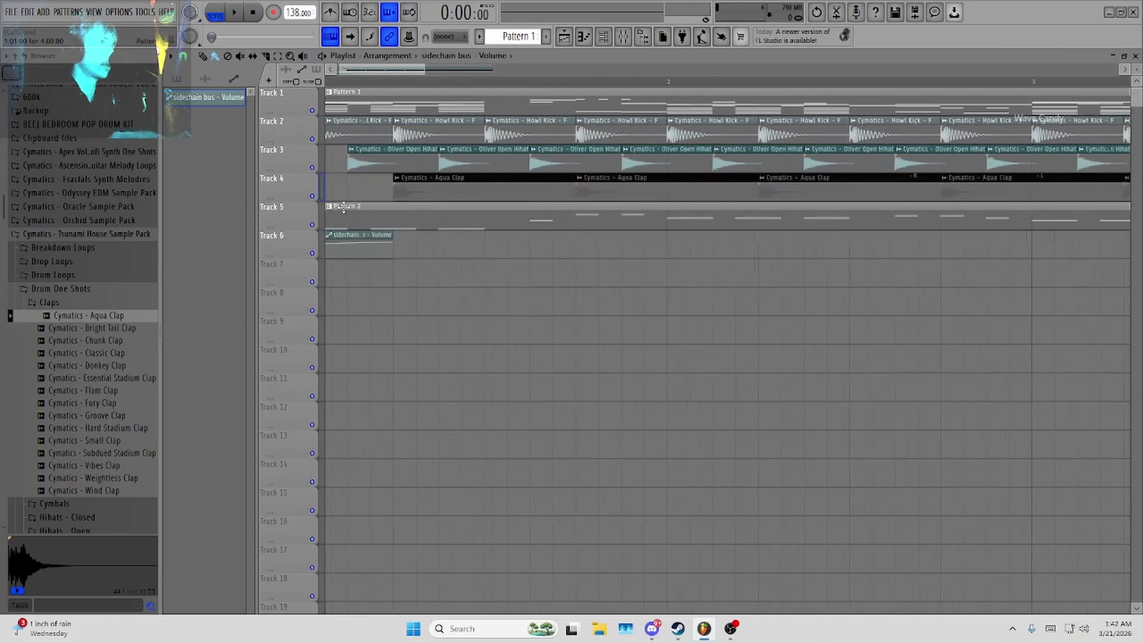
{"action": "left_click_drag", "start_coordinate": [330, 247], "coordinate": [328, 257]}
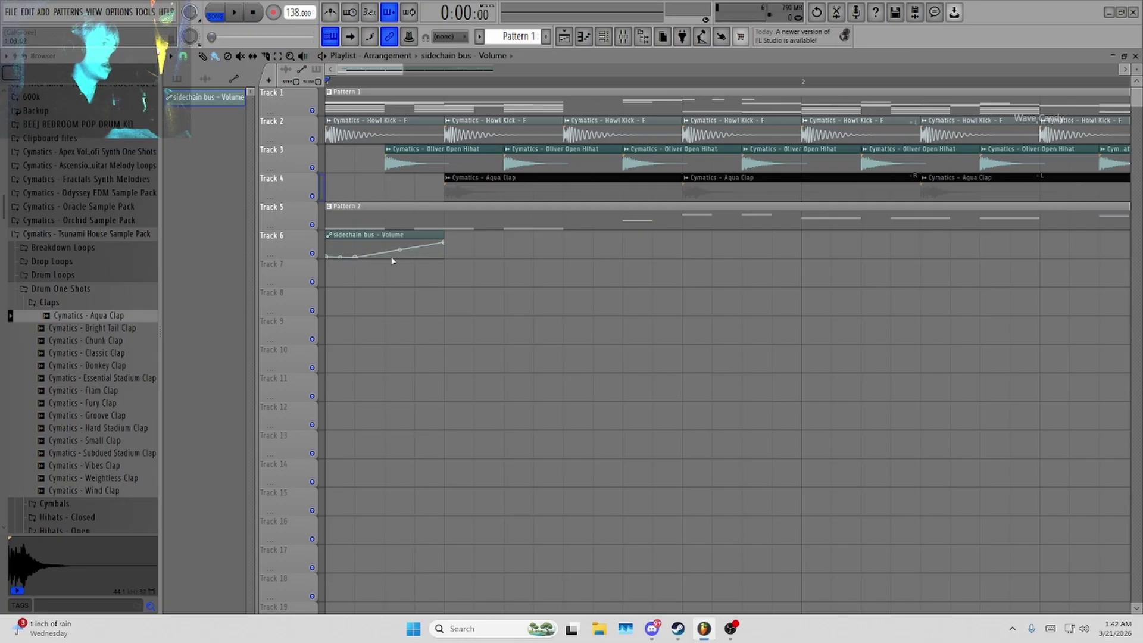
{"action": "right_click", "coordinate": [452, 246]}
{"action": "key", "text": "Escape"}
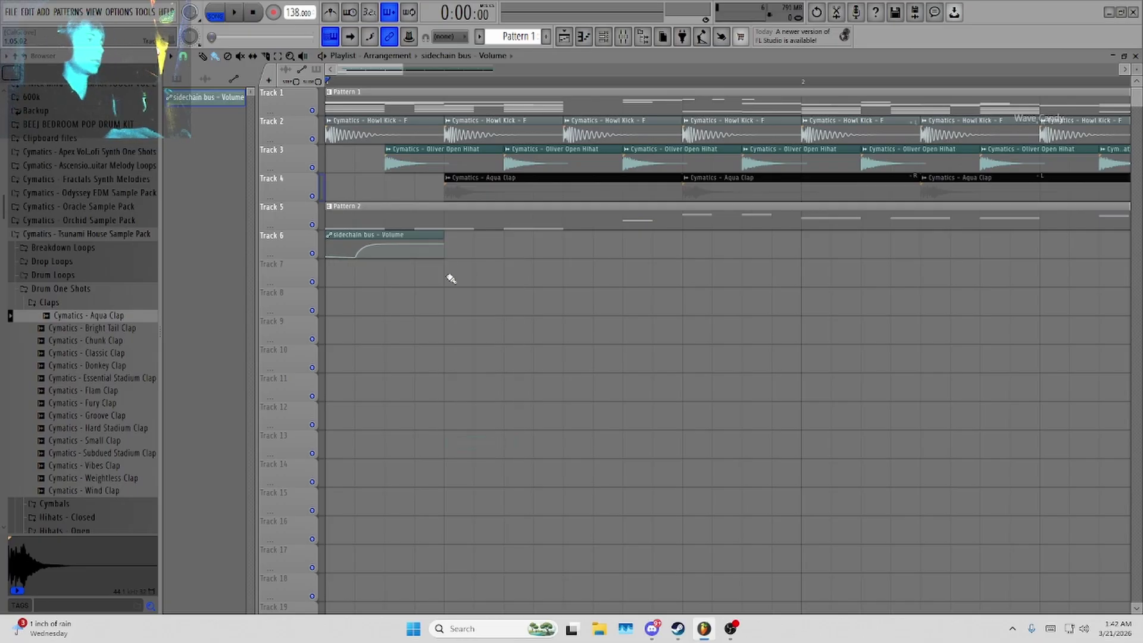
Copy the first automation point's 7% value and paste it onto the point where the volume rise begins.
{"action": "right_click", "coordinate": [331, 257]}
{"action": "left_click", "coordinate": [373, 445]}
{"action": "right_click", "coordinate": [357, 259]}
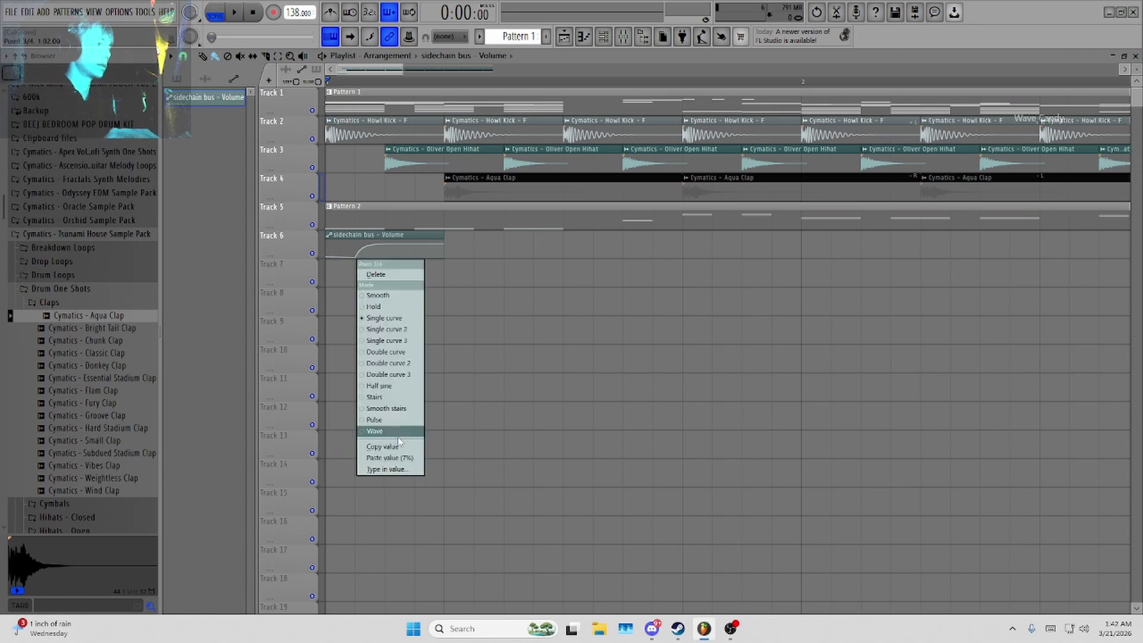
{"action": "left_click", "coordinate": [401, 458]}
Select the sidechain volume clip and duplicate it 15 times along Track 6 up to bar 5, one clip per kick.
{"action": "left_click_drag", "start_coordinate": [483, 230], "coordinate": [339, 294]}
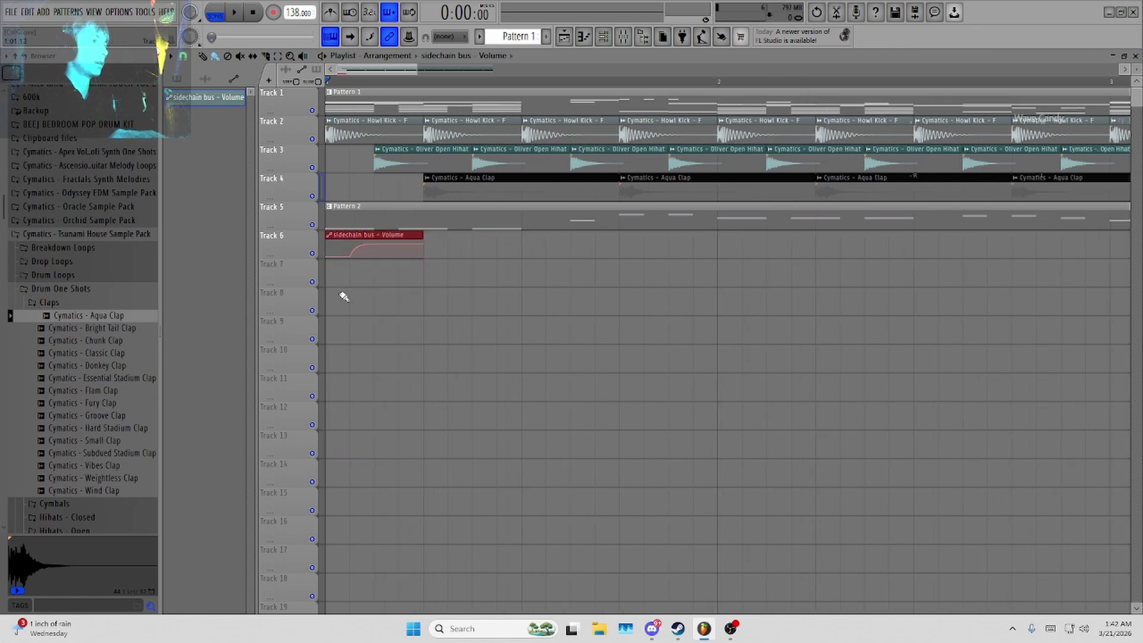
{"action": "scroll", "coordinate": [472, 327], "scroll_direction": "down", "scroll_amount": 3}
{"action": "key", "text": "ctrl+b"}
{"action": "key", "text": "ctrl+b"}
{"action": "key", "text": "ctrl+b"}
{"action": "key", "text": "ctrl+b"}
{"action": "key", "text": "ctrl+b"}
{"action": "key", "text": "ctrl+b"}
{"action": "key", "text": "ctrl+b"}
{"action": "key", "text": "ctrl+b"}
{"action": "key", "text": "ctrl+b"}
{"action": "key", "text": "ctrl+b"}
{"action": "key", "text": "ctrl+b"}
{"action": "key", "text": "ctrl+b"}
{"action": "key", "text": "ctrl+b"}
{"action": "key", "text": "ctrl+b"}
{"action": "key", "text": "ctrl+b"}
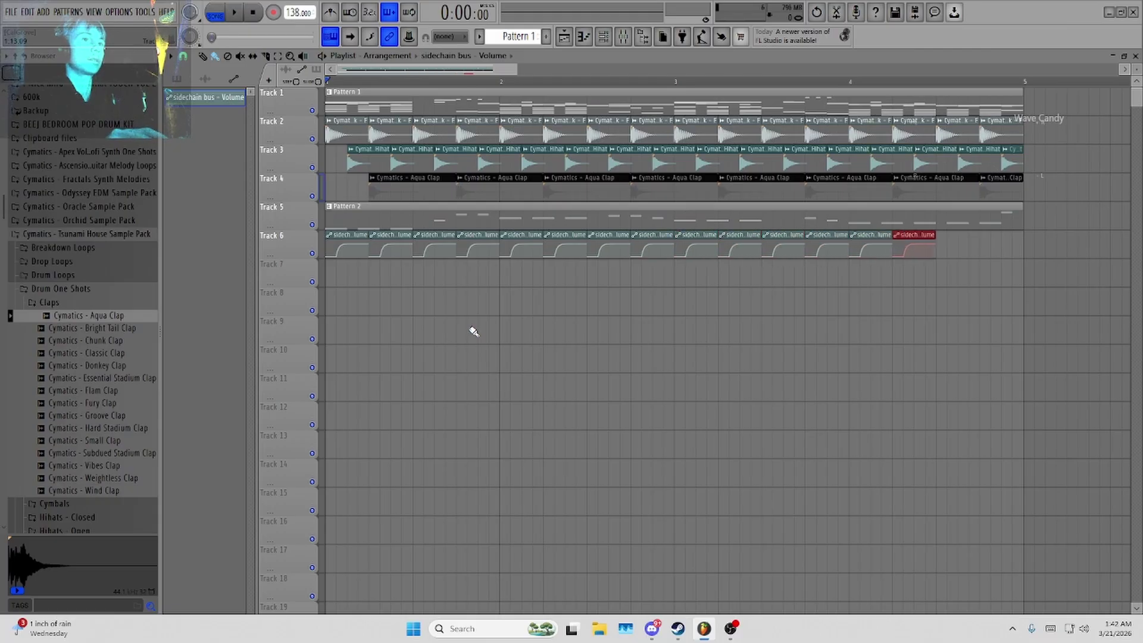
{"action": "scroll", "coordinate": [760, 323], "scroll_direction": "down", "scroll_amount": 1}
{"action": "scroll", "coordinate": [761, 323], "scroll_direction": "down", "scroll_amount": 1}
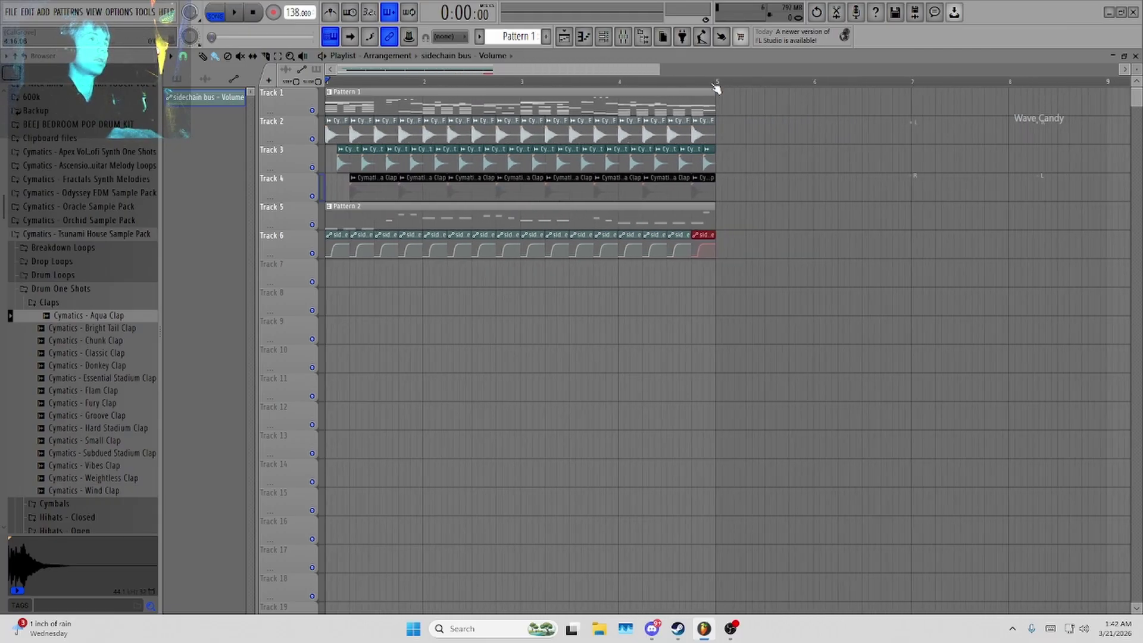
Play back the arrangement with the sidechain automation, check the levels in the mixer, and close it.
{"action": "key", "text": "space"}
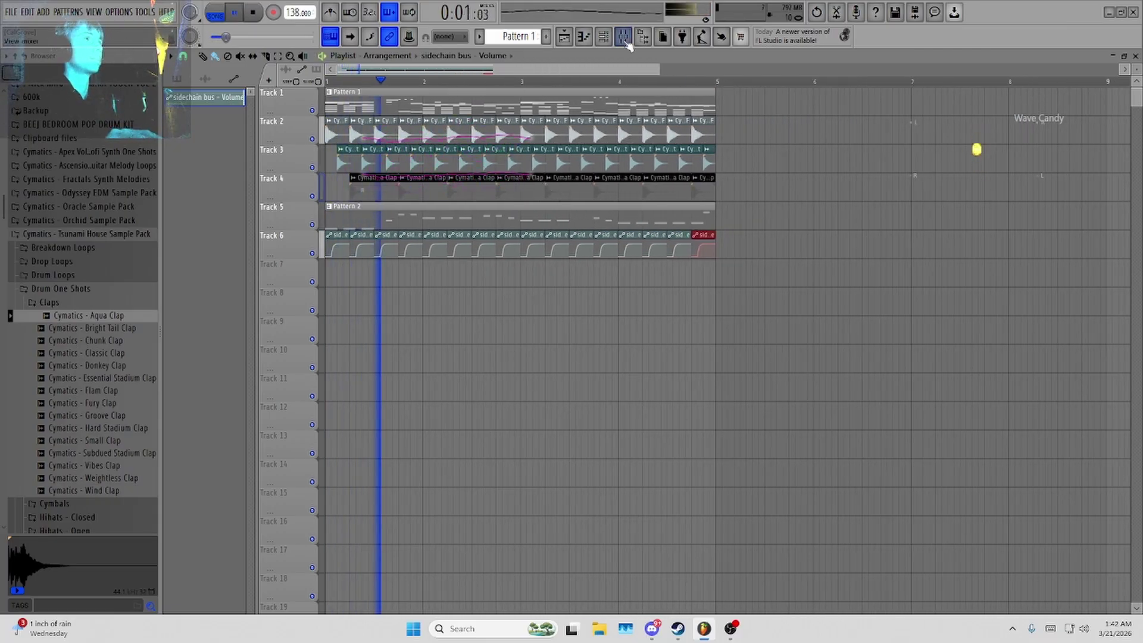
{"action": "left_click", "coordinate": [623, 36]}
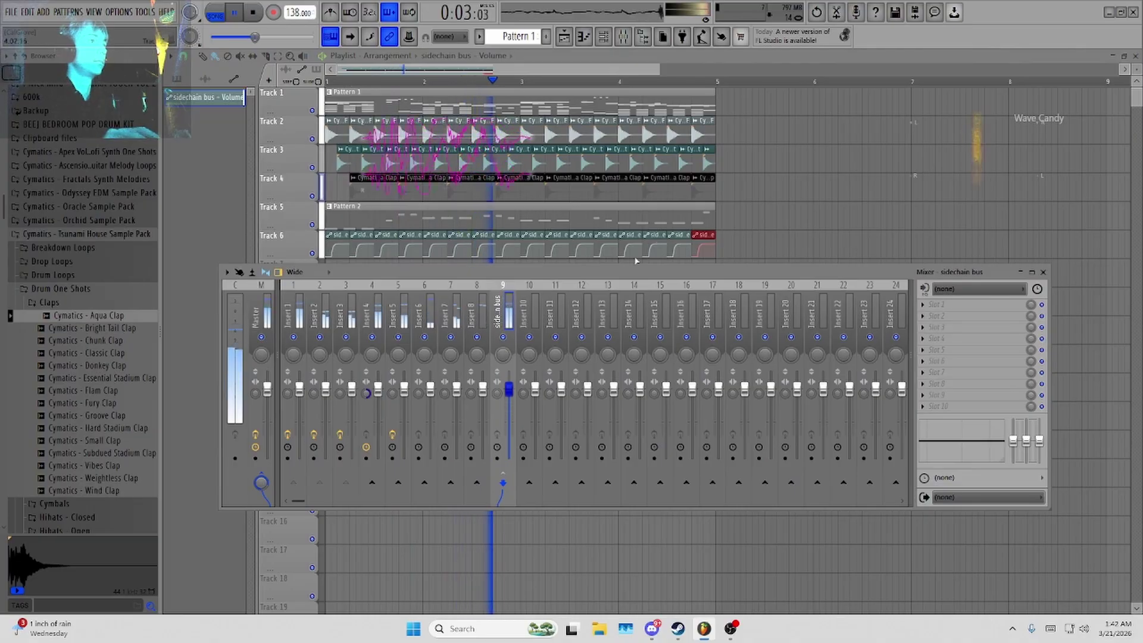
{"action": "left_click", "coordinate": [769, 228]}
{"action": "right_click", "coordinate": [769, 227]}
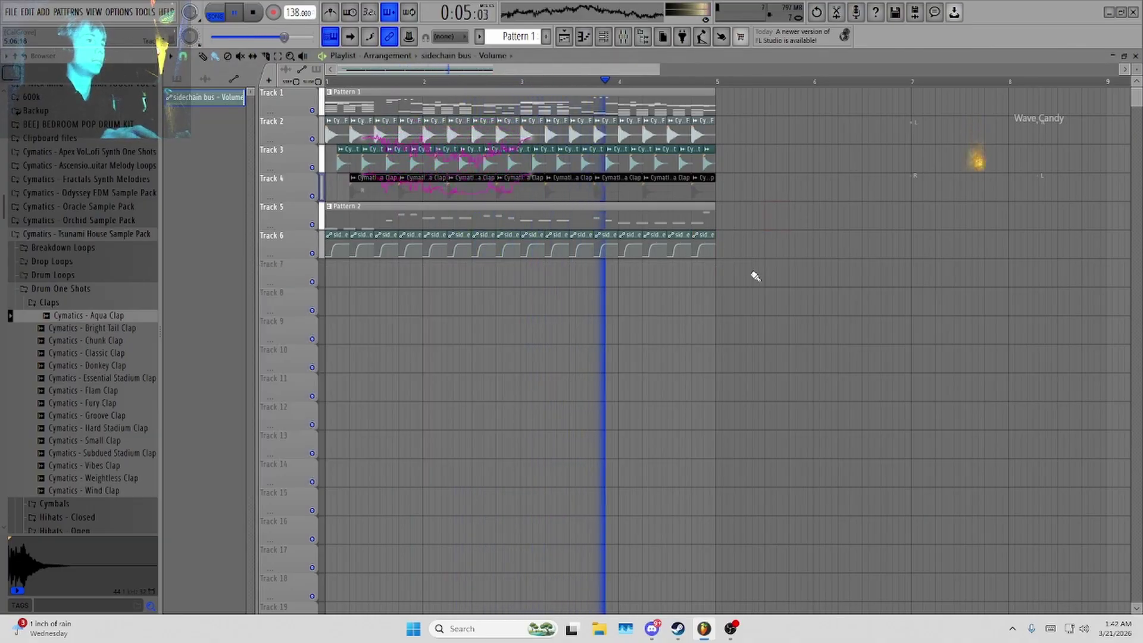
Play back the arrangement and watch the sidechain bus fader in the mixer against the neighbouring mixer tracks.
{"action": "left_click", "coordinate": [623, 36]}
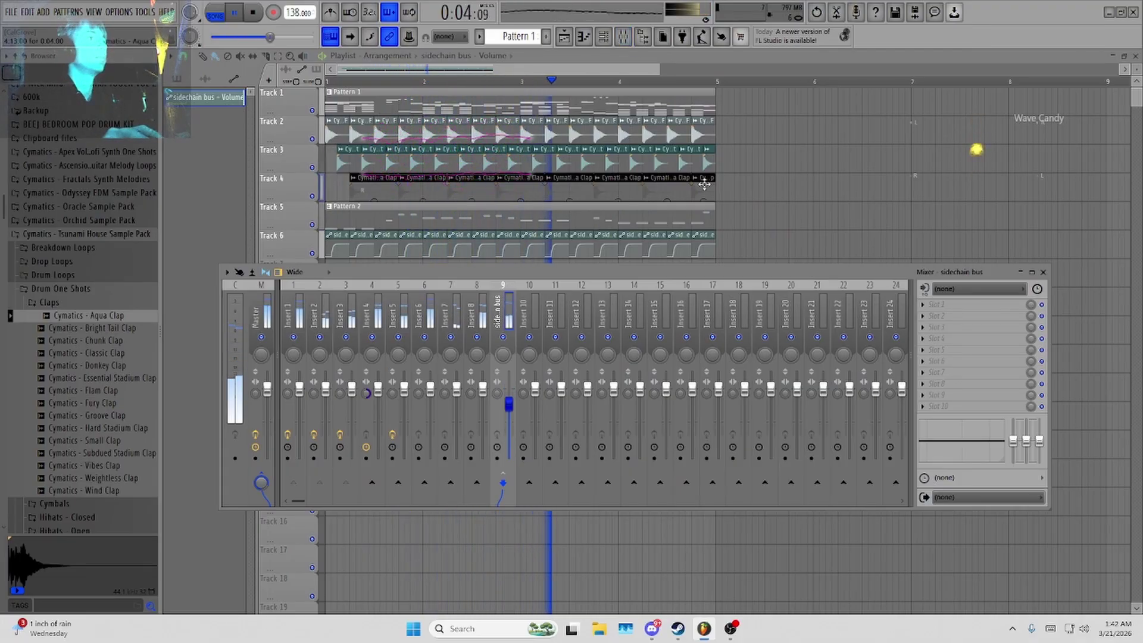
{"action": "key", "text": "F9"}
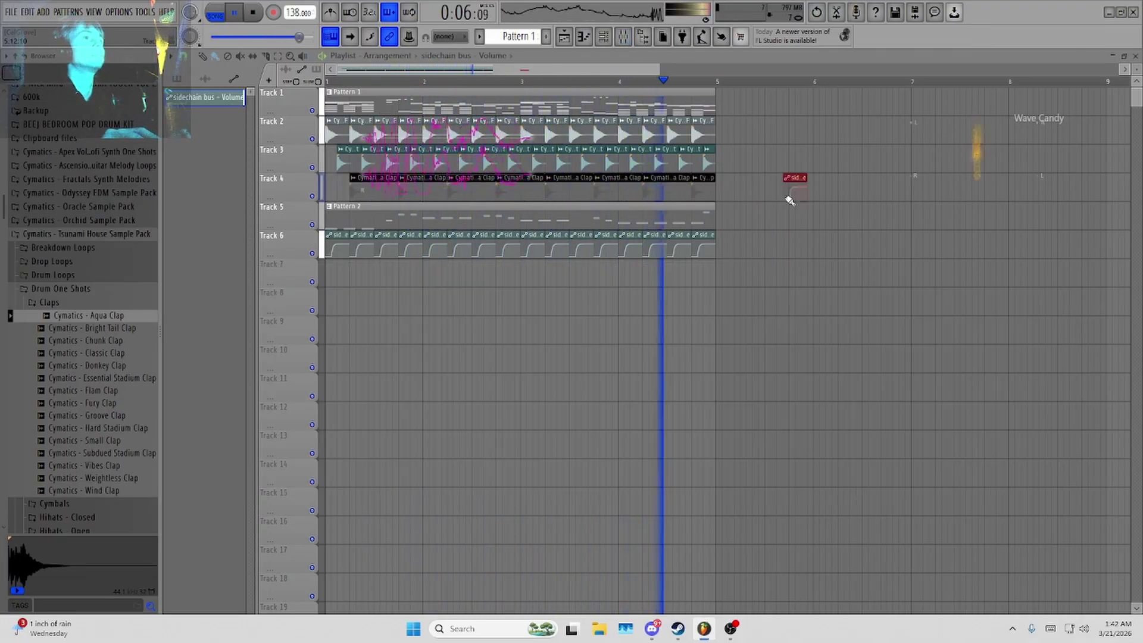
{"action": "scroll", "coordinate": [648, 400], "scroll_direction": "down", "scroll_amount": 3}
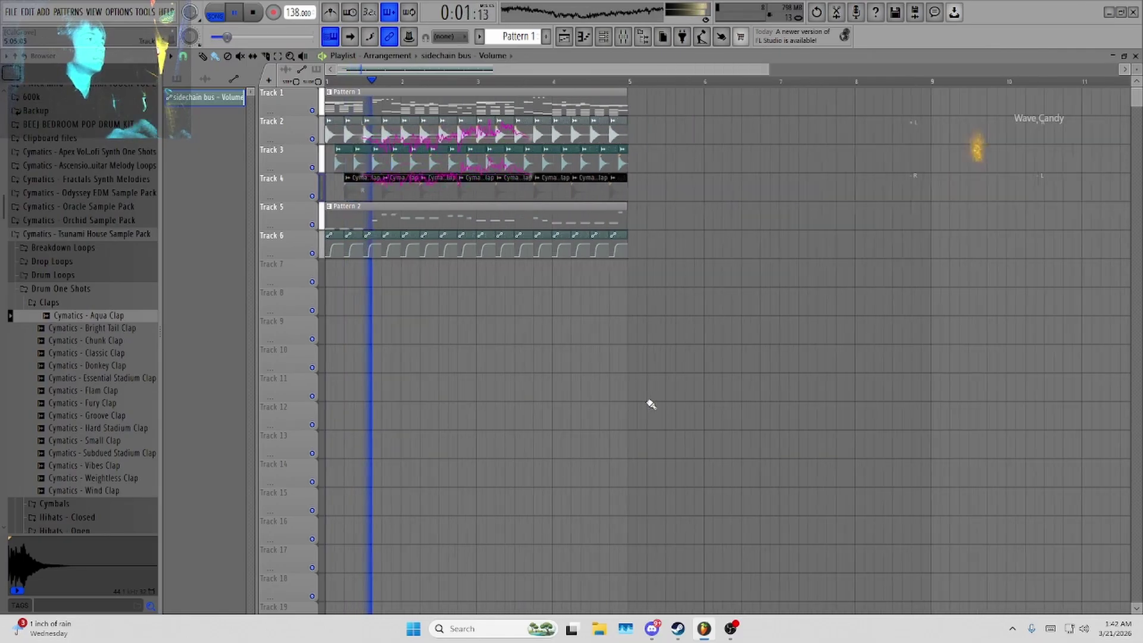
{"action": "key", "text": "space"}
{"action": "left_click", "coordinate": [624, 38]}
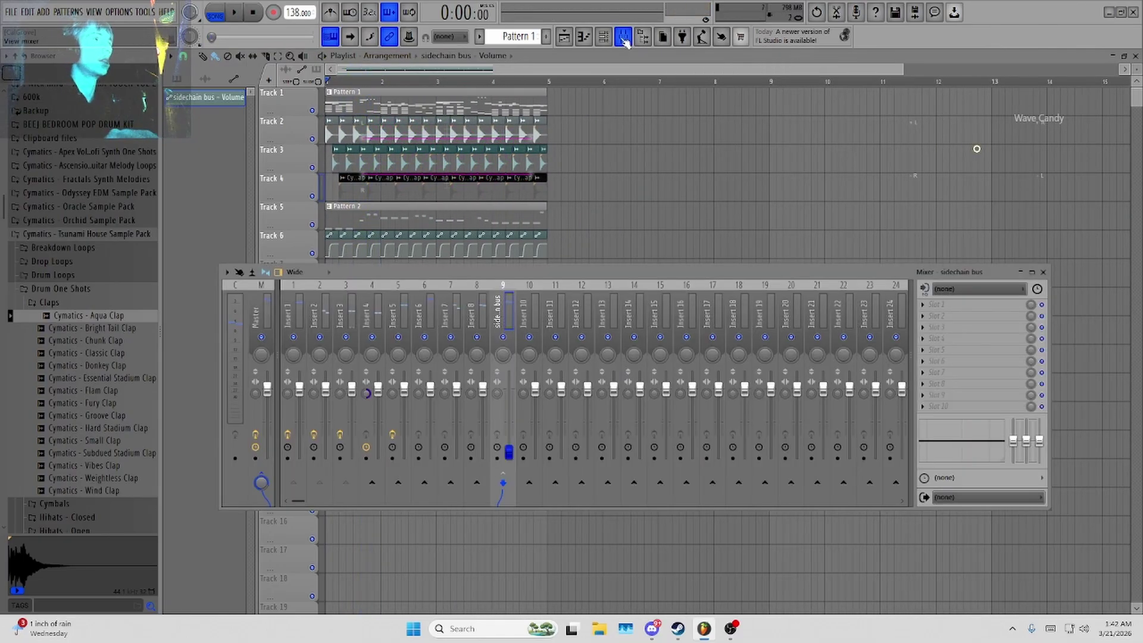
{"action": "key", "text": "Right"}
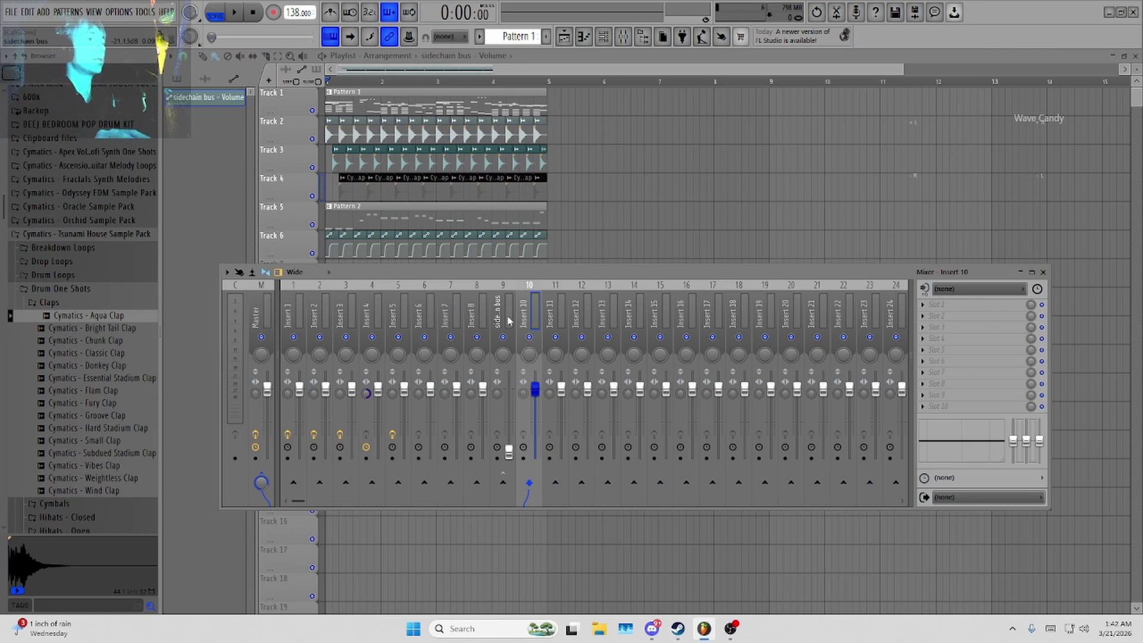
{"action": "key", "text": "Right"}
{"action": "key", "text": "Left"}
{"action": "key", "text": "Left"}
{"action": "key", "text": "Left"}
{"action": "key", "text": "Left"}
{"action": "key", "text": "space"}
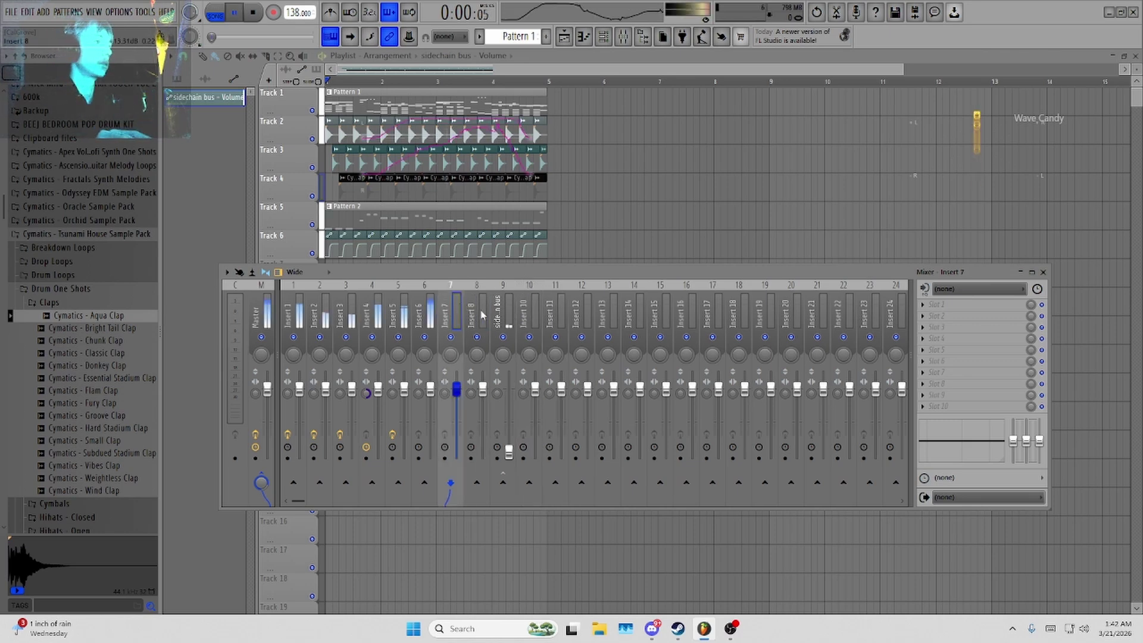
Select the empty mixer track Insert 10 beside the sidechain bus and set its audio input to In 1.
{"action": "key", "text": "Right"}
{"action": "left_click", "coordinate": [533, 311]}
{"action": "key", "text": "space"}
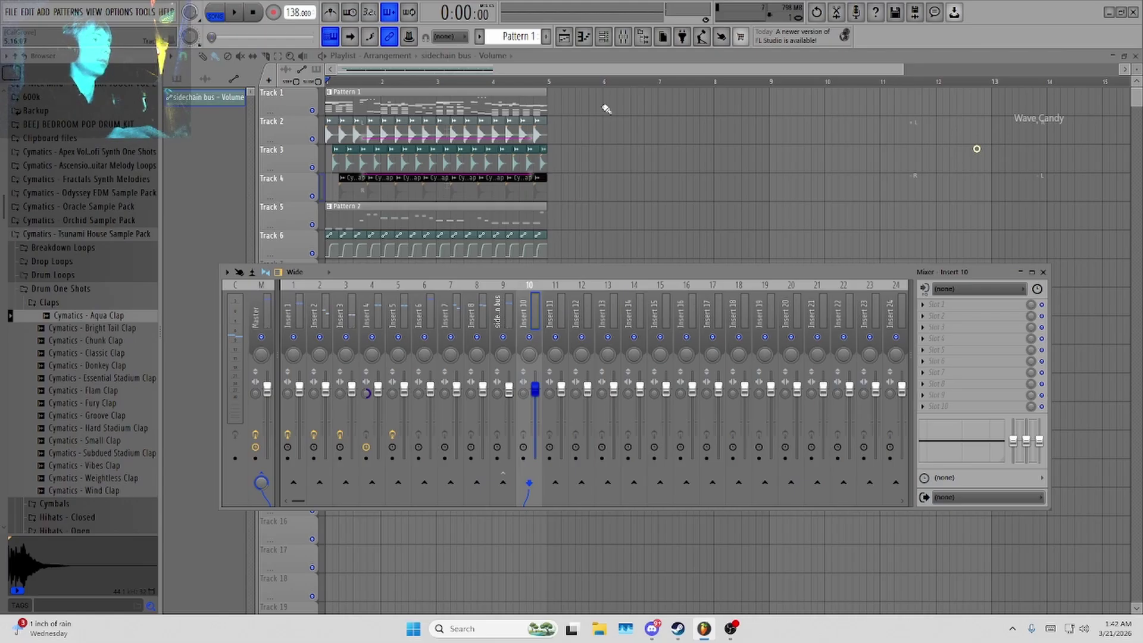
{"action": "scroll", "coordinate": [560, 192], "scroll_direction": "up", "scroll_amount": 3}
{"action": "left_click_drag", "start_coordinate": [536, 69], "coordinate": [459, 69]}
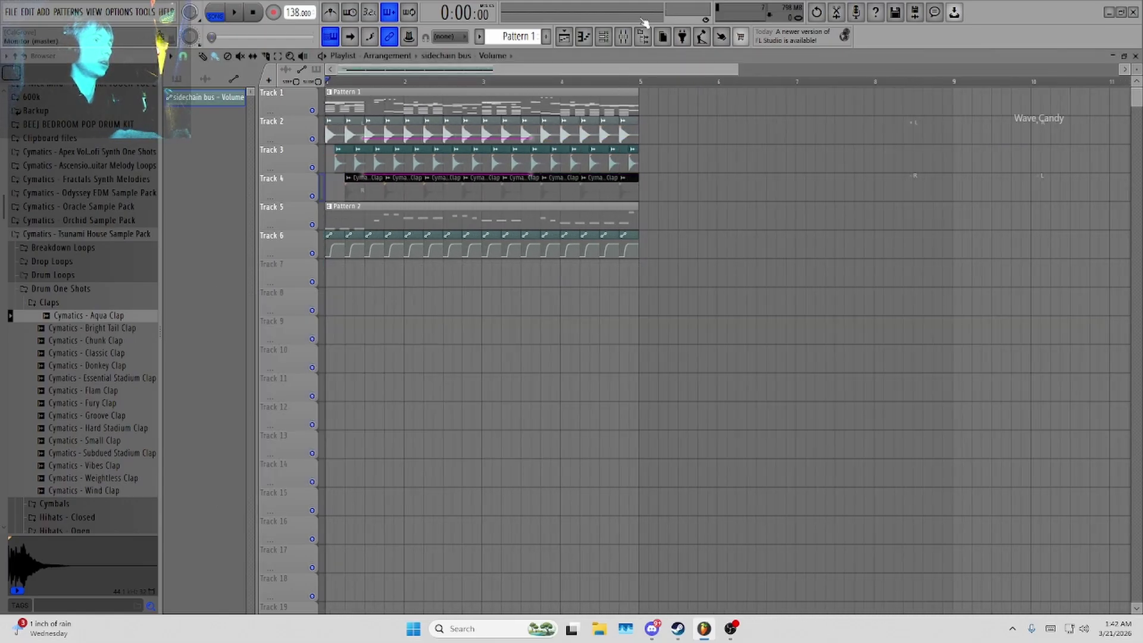
{"action": "left_click", "coordinate": [624, 36]}
{"action": "left_click", "coordinate": [953, 289]}
{"action": "left_click", "coordinate": [956, 333]}
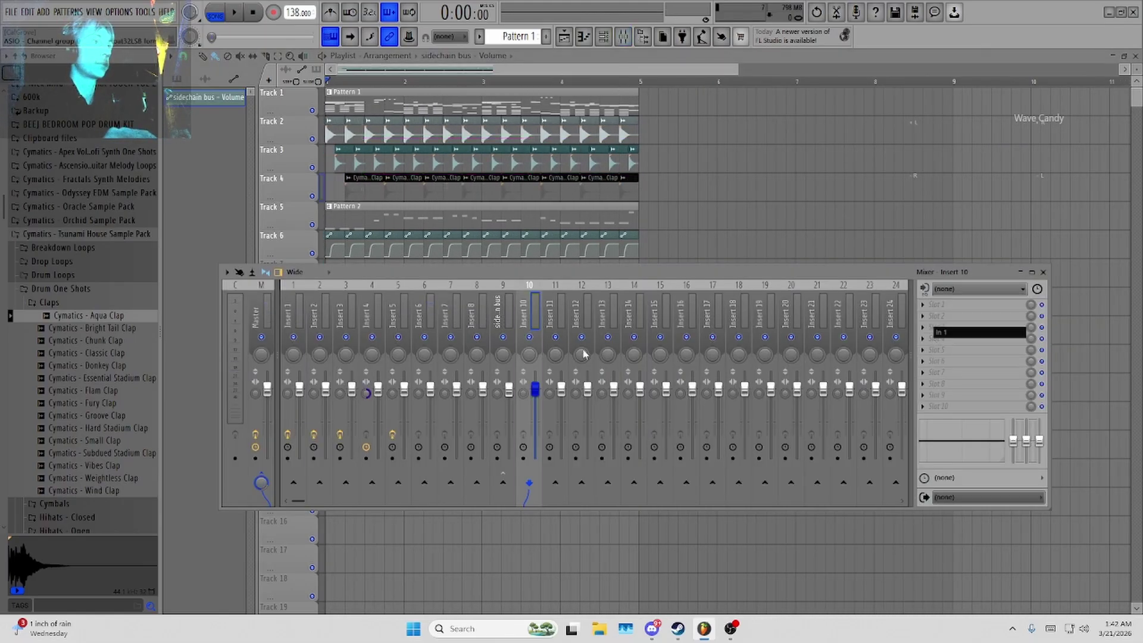
{"action": "scroll", "coordinate": [669, 199], "scroll_direction": "down", "scroll_amount": 3}
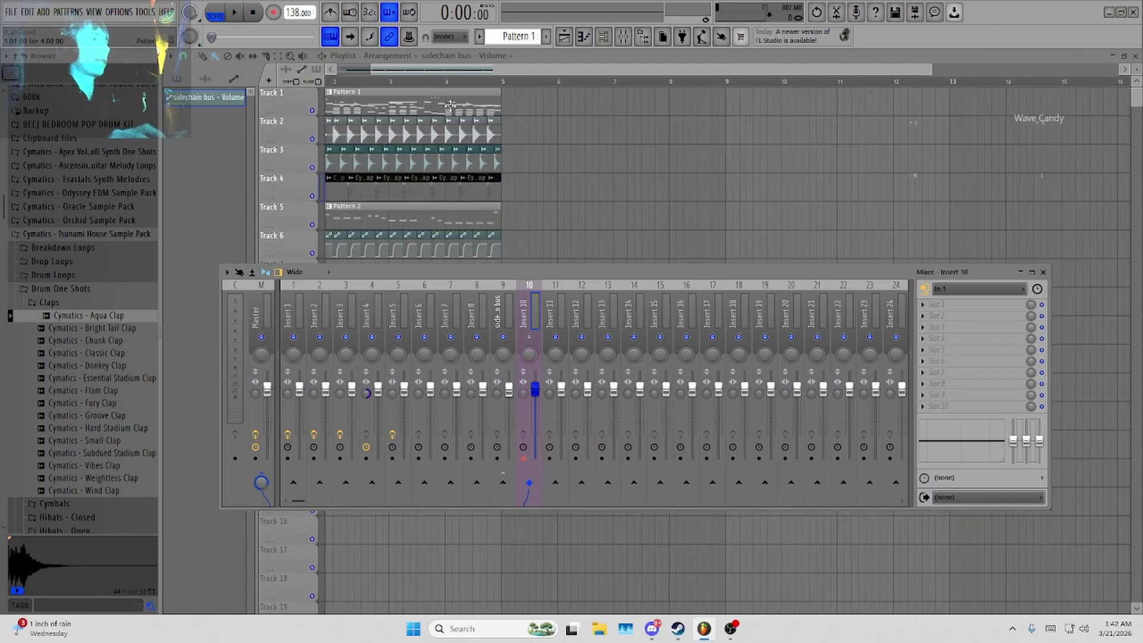
Record a short microphone take through Insert 10 over the arrangement from bar 1 until about halfway through bar 2.
{"action": "left_click", "coordinate": [452, 81]}
{"action": "scroll", "coordinate": [452, 81], "scroll_direction": "up", "scroll_amount": 2}
{"action": "scroll", "coordinate": [336, 77], "scroll_direction": "up", "scroll_amount": 2}
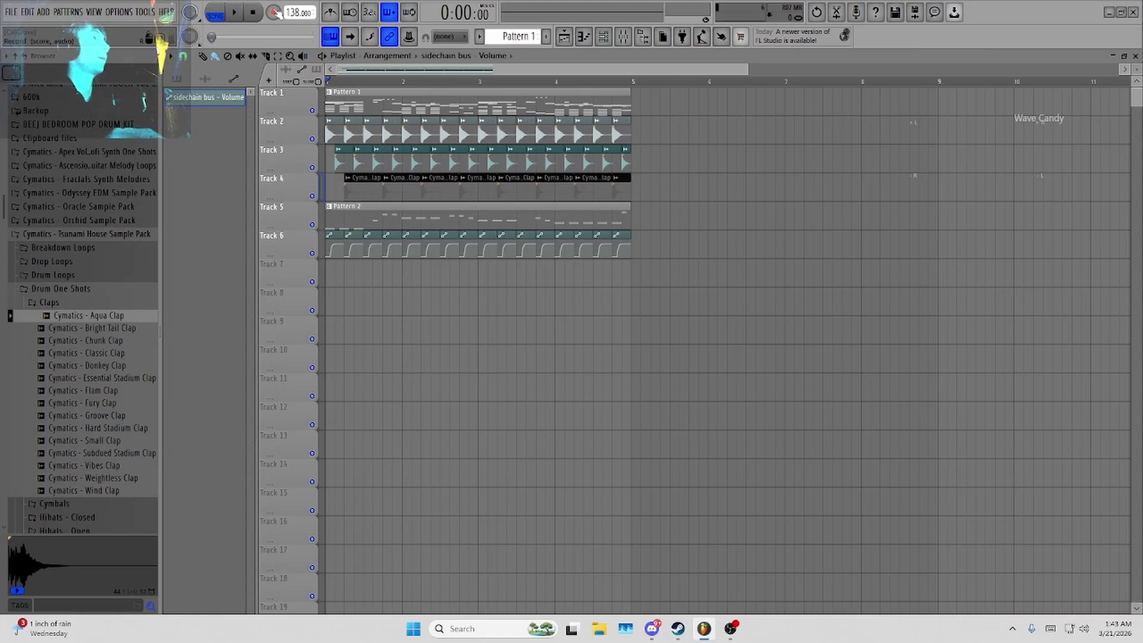
{"action": "key", "text": "space"}
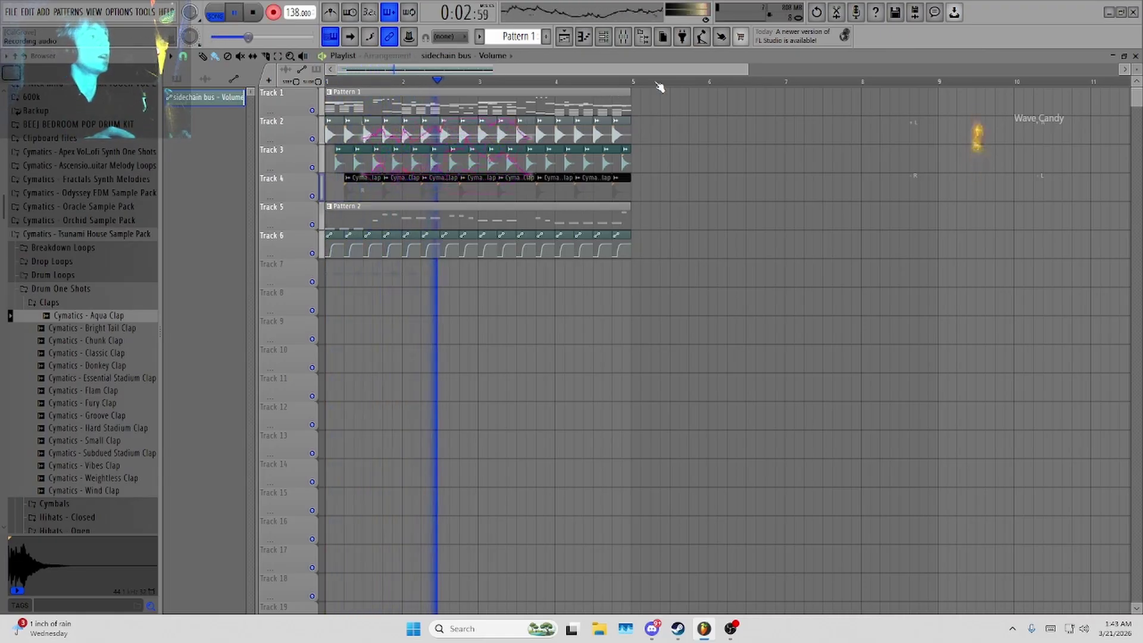
{"action": "key", "text": "space"}
{"action": "scroll", "coordinate": [378, 332], "scroll_direction": "up", "scroll_amount": 3}
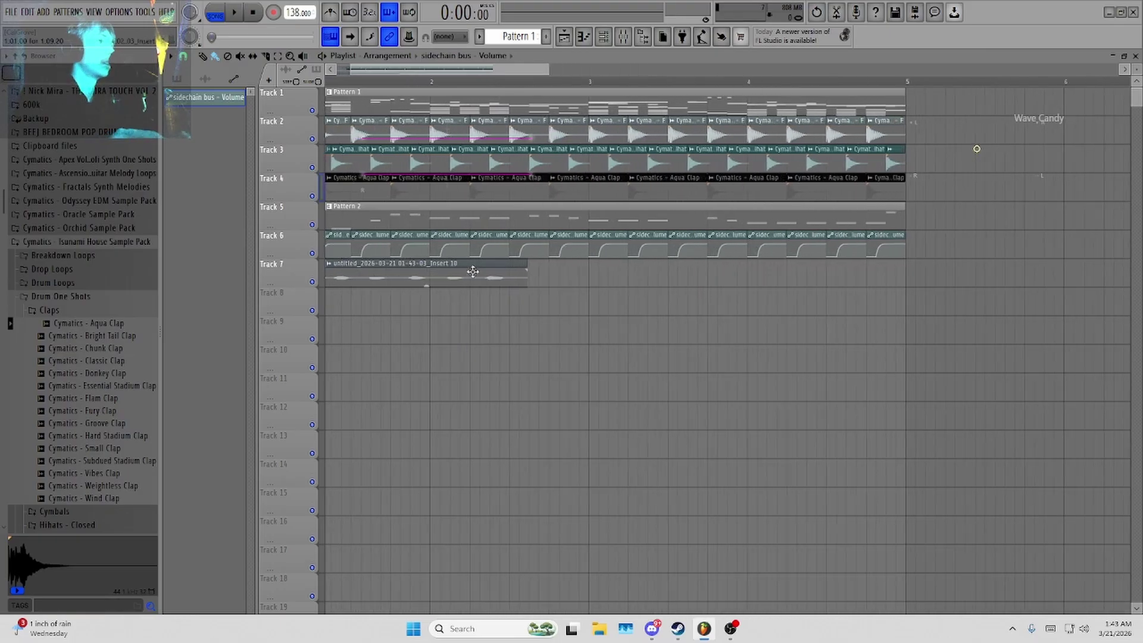
Boost the level of the recorded clip on Track 7 in its sample settings, and hide the browser.
{"action": "double_click", "coordinate": [472, 268]}
{"action": "left_click", "coordinate": [560, 174]}
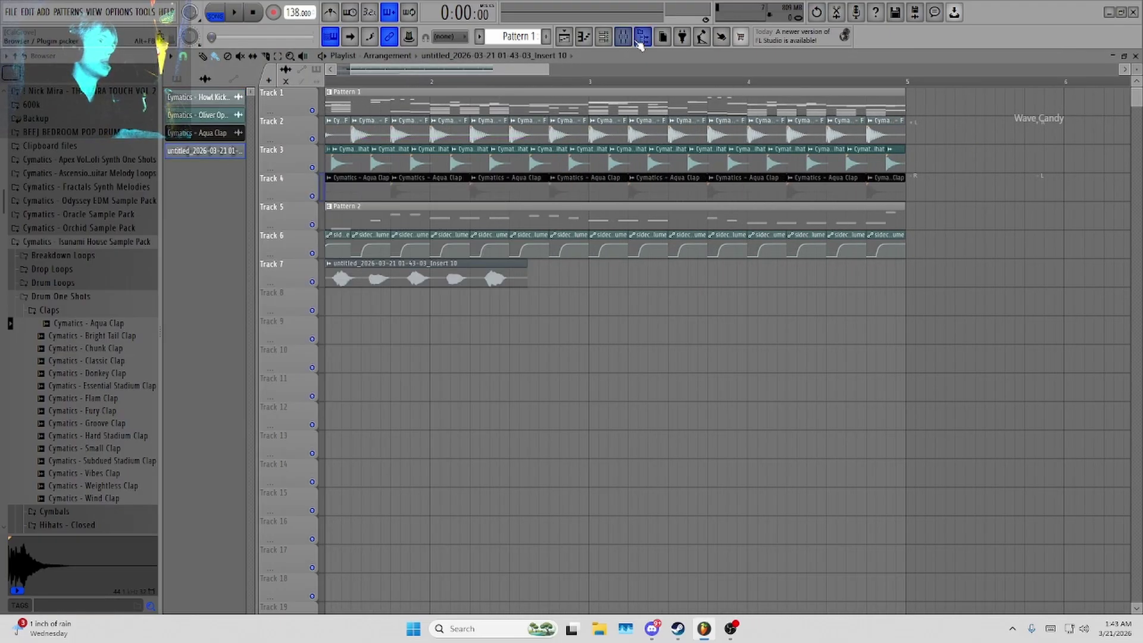
{"action": "left_click", "coordinate": [643, 36]}
Set Insert 10's audio input back to none and route the track only to the sidechain bus.
{"action": "left_click", "coordinate": [623, 36]}
{"action": "left_click", "coordinate": [795, 289]}
{"action": "left_click", "coordinate": [782, 360]}
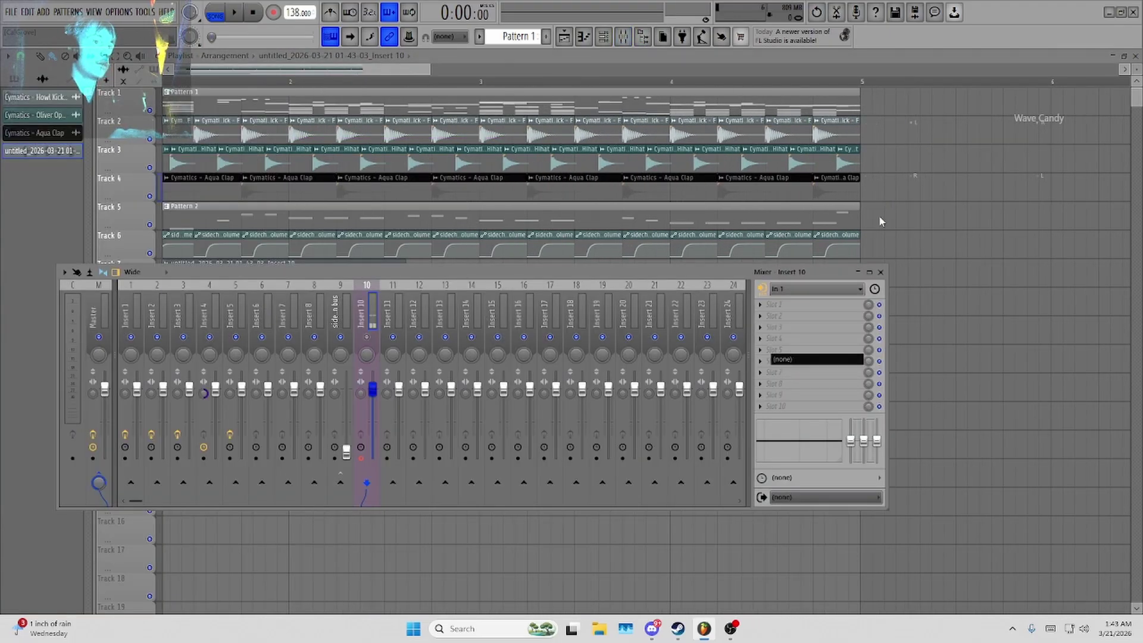
{"action": "scroll", "coordinate": [448, 202], "scroll_direction": "down", "scroll_amount": 2}
{"action": "scroll", "coordinate": [449, 202], "scroll_direction": "down", "scroll_amount": 4}
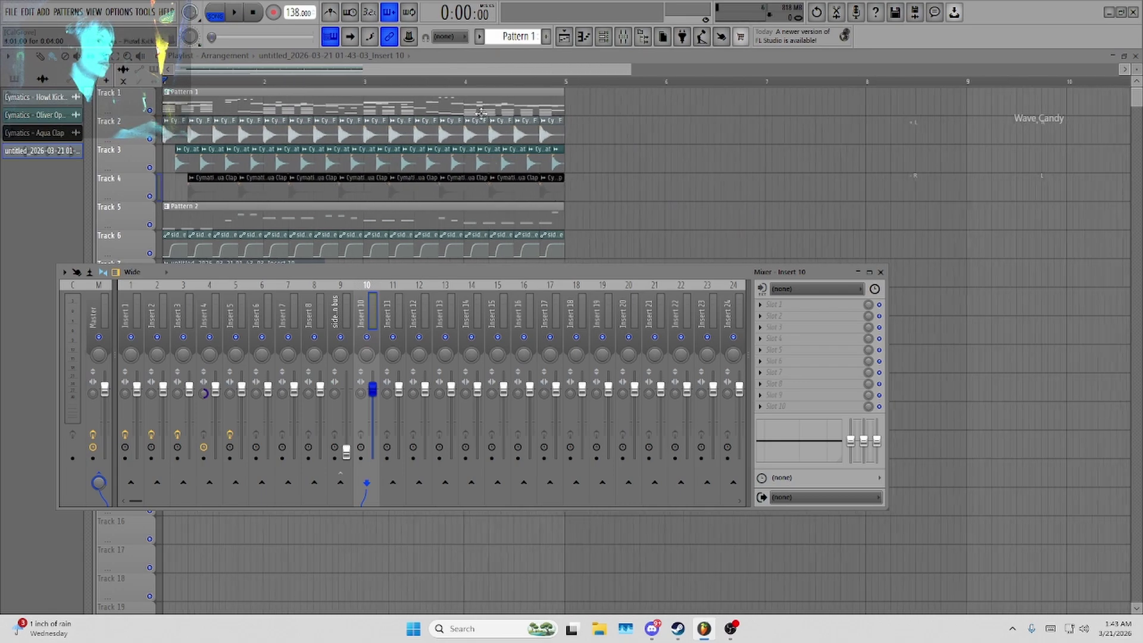
{"action": "scroll", "coordinate": [563, 238], "scroll_direction": "down", "scroll_amount": 1}
{"action": "key", "text": "space"}
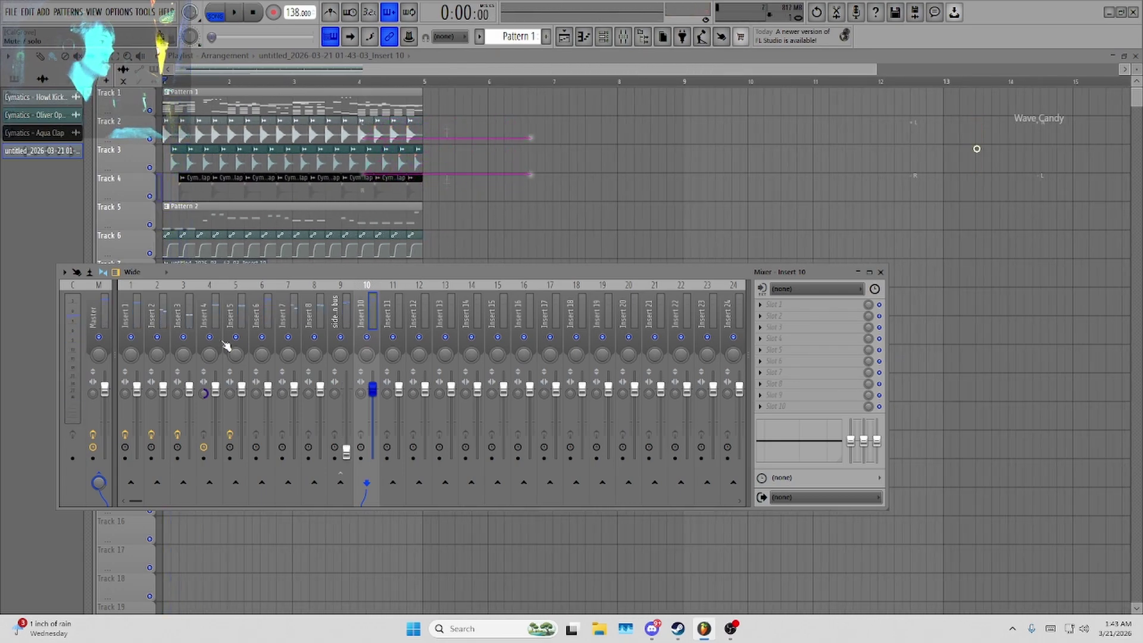
{"action": "right_click", "coordinate": [347, 489]}
{"action": "left_click", "coordinate": [406, 503]}
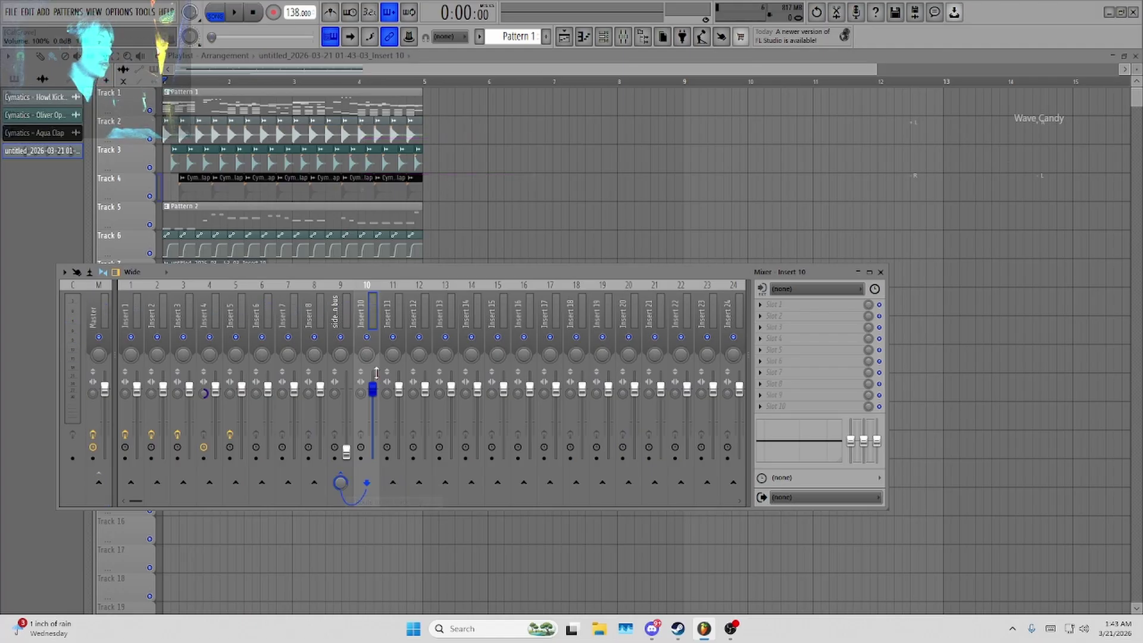
Add Fruity Limiter to Insert 10 as a compressor with a low threshold and 20:1 ratio, and check it during playback.
{"action": "scroll", "coordinate": [490, 247], "scroll_direction": "down", "scroll_amount": 4}
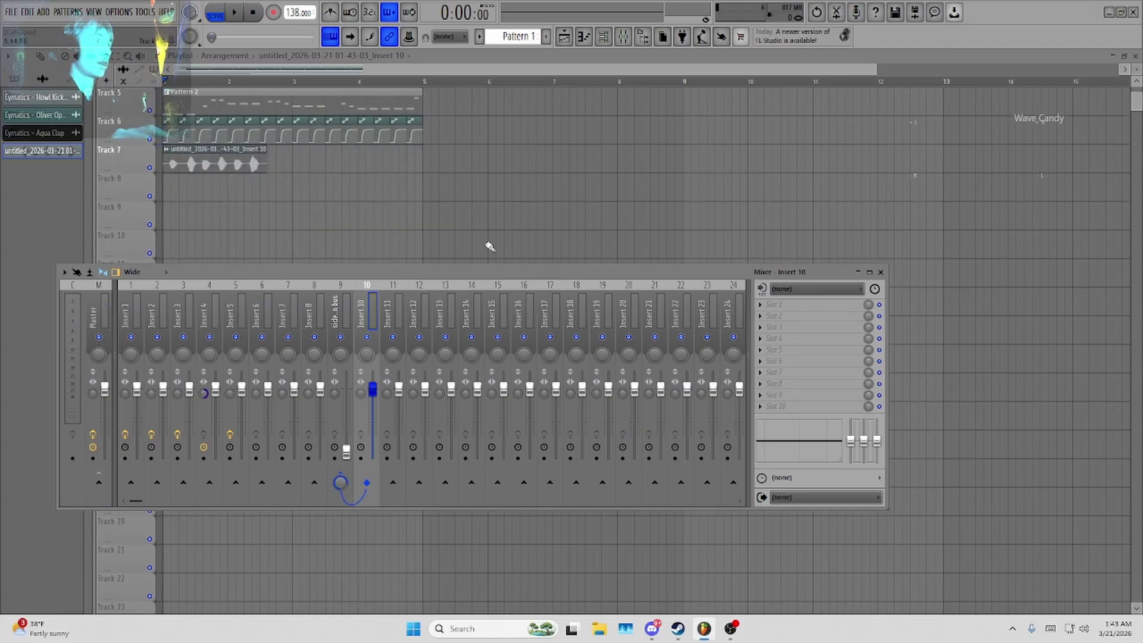
{"action": "left_click", "coordinate": [811, 306]}
{"action": "mouse_move", "coordinate": [923, 280]}
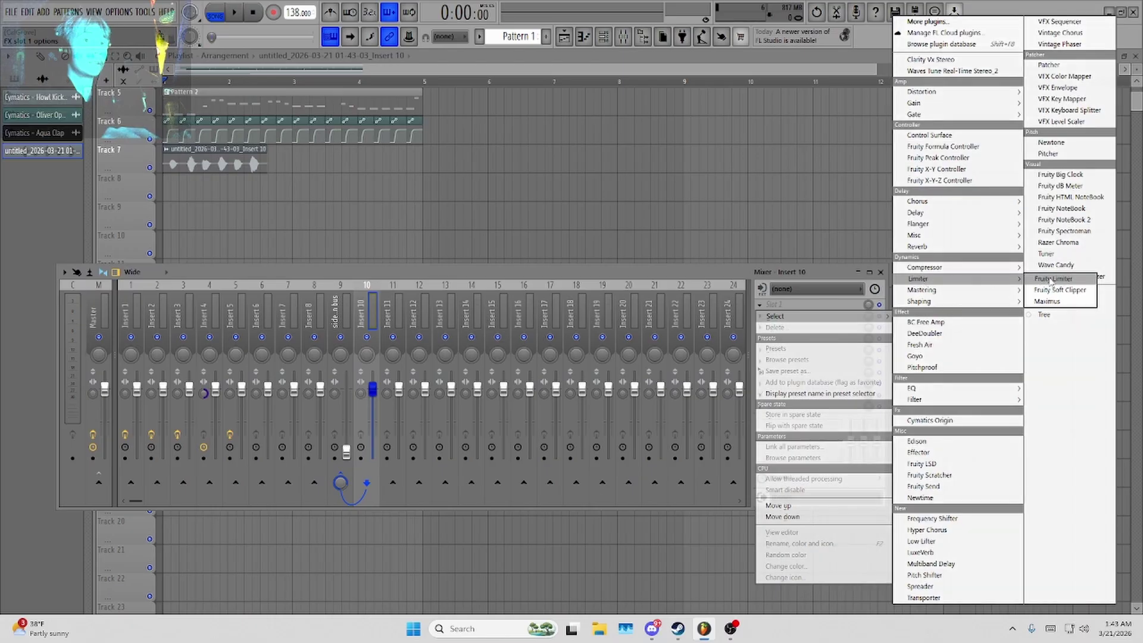
{"action": "left_click", "coordinate": [1052, 281]}
{"action": "left_click", "coordinate": [205, 383]}
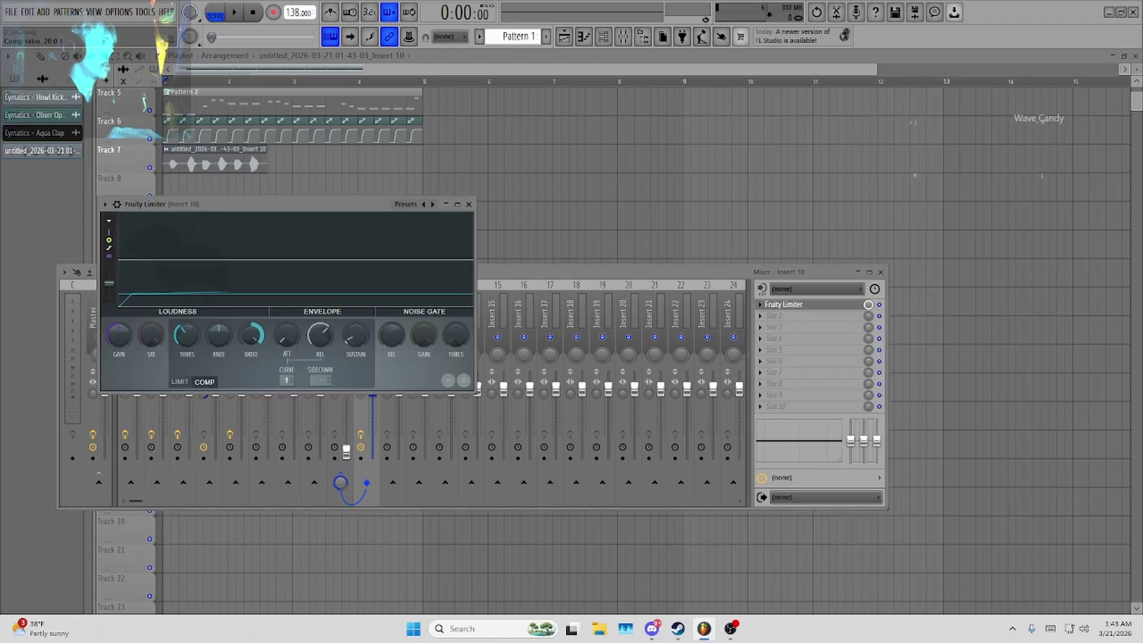
{"action": "key", "text": "space"}
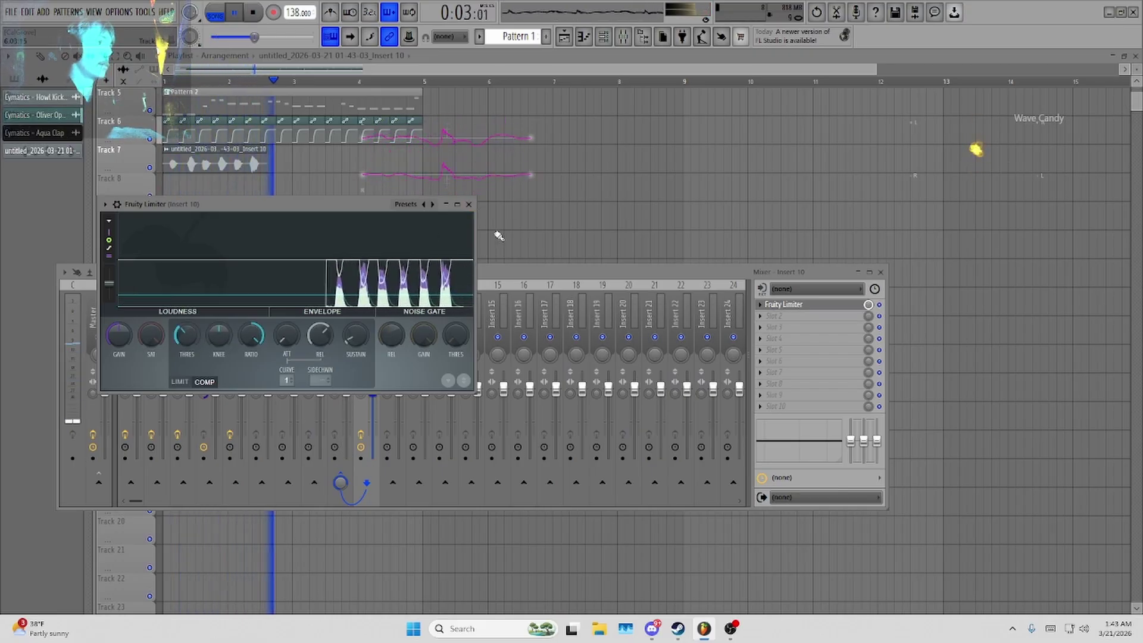
{"action": "left_click", "coordinate": [470, 204]}
{"action": "key", "text": "space"}
{"action": "key", "text": "F9"}
Play the start of the arrangement to check the recorded clip's timing against the sidechain automation.
{"action": "scroll", "coordinate": [231, 115], "scroll_direction": "up", "scroll_amount": 5}
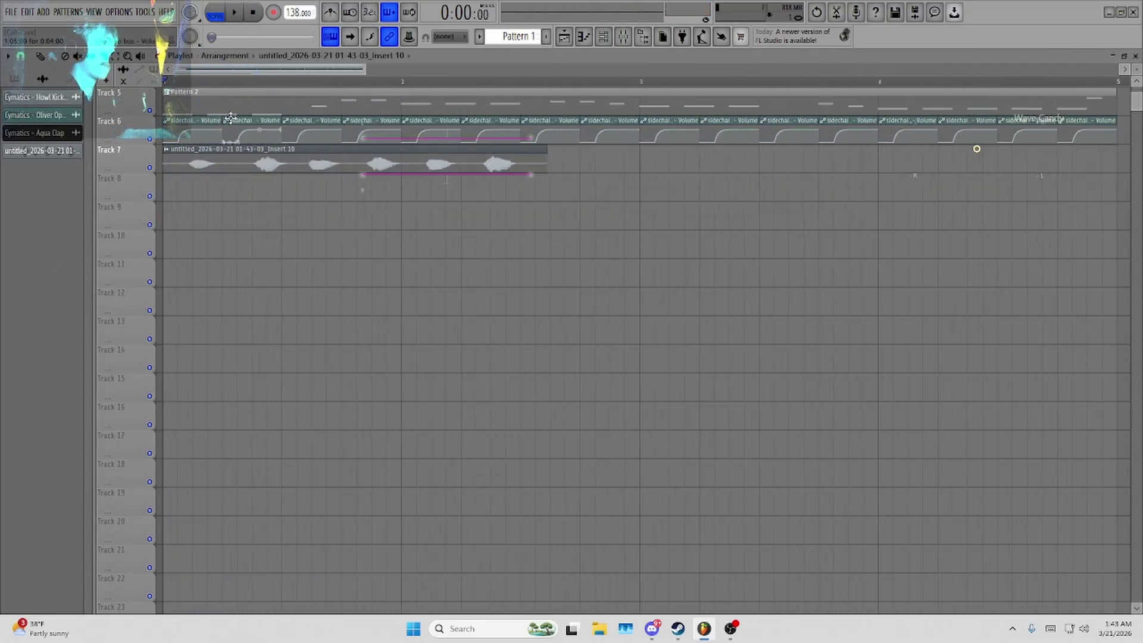
{"action": "key", "text": "space"}
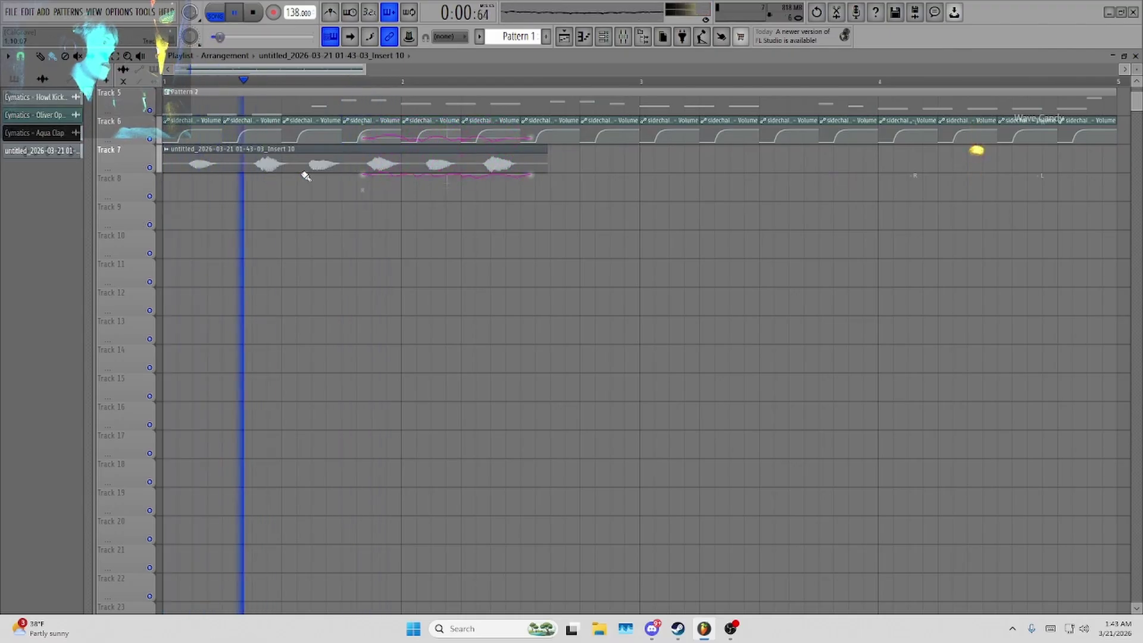
{"action": "key", "text": "space"}
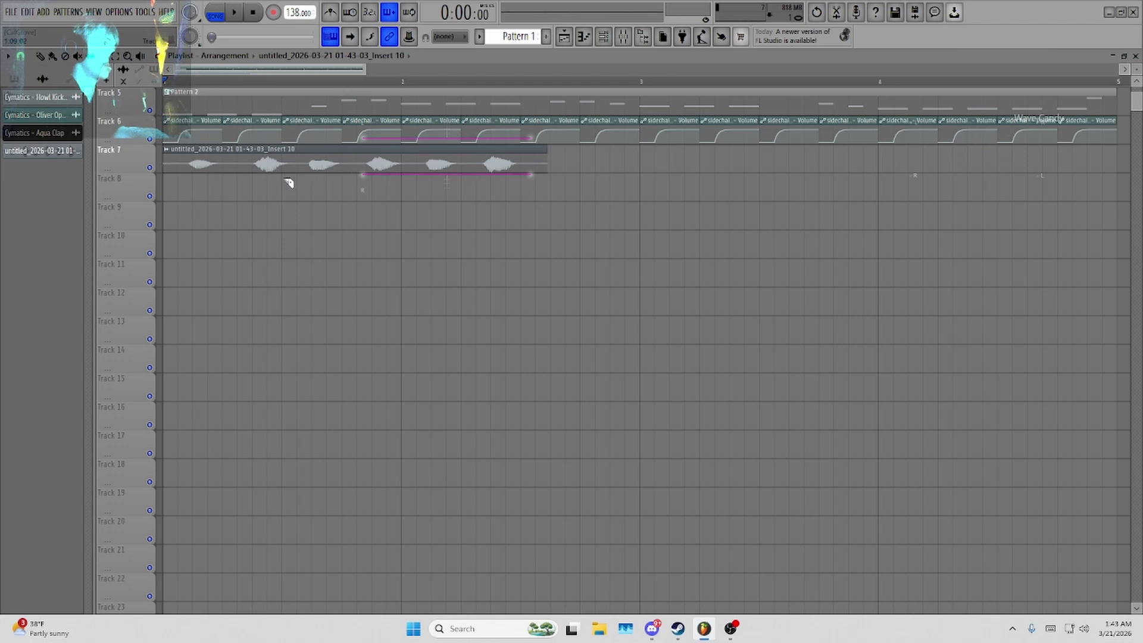
{"action": "key", "text": "space"}
{"action": "key", "text": "space"}
With the typing keyboard off, cut the Track 7 recording after its second sound, delete the rest, and trim it to two beats.
{"action": "left_click", "coordinate": [330, 37]}
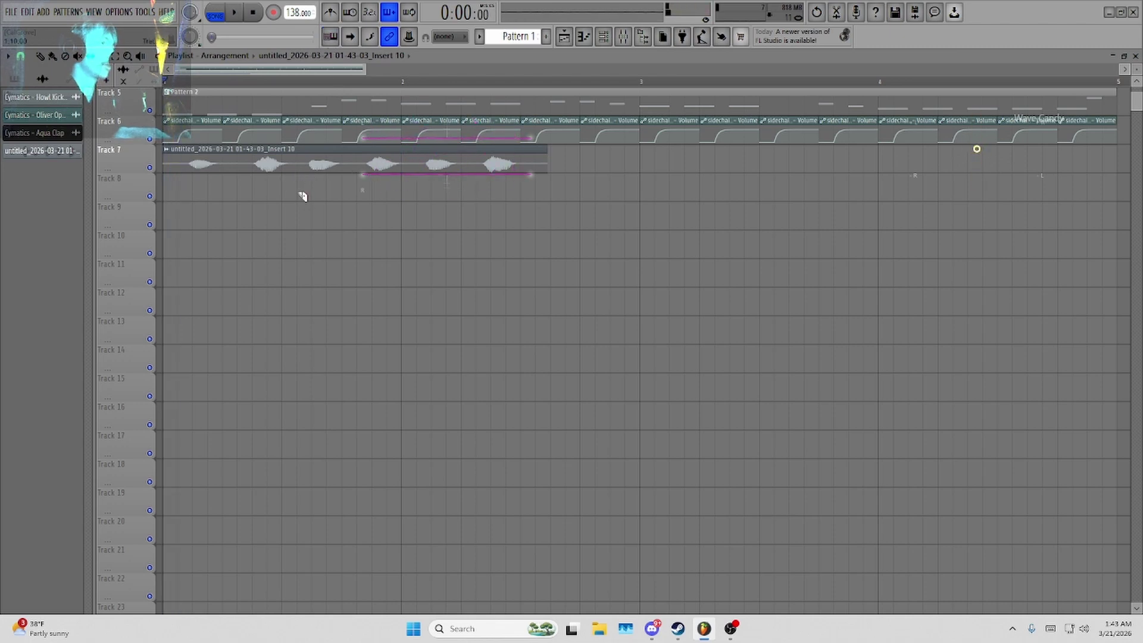
{"action": "left_click", "coordinate": [305, 158]}
{"action": "right_click", "coordinate": [319, 160]}
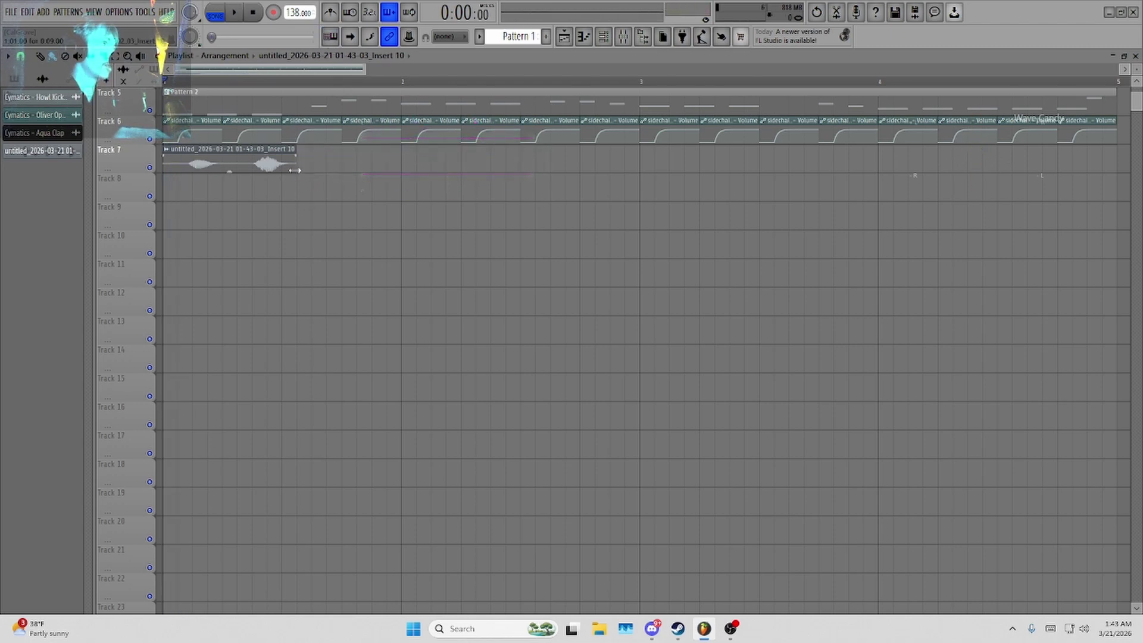
{"action": "mouse_move", "coordinate": [296, 170]}
{"action": "left_mouse_down"}
{"action": "mouse_move", "coordinate": [336, 181]}
{"action": "mouse_move", "coordinate": [279, 184]}
{"action": "left_mouse_up"}
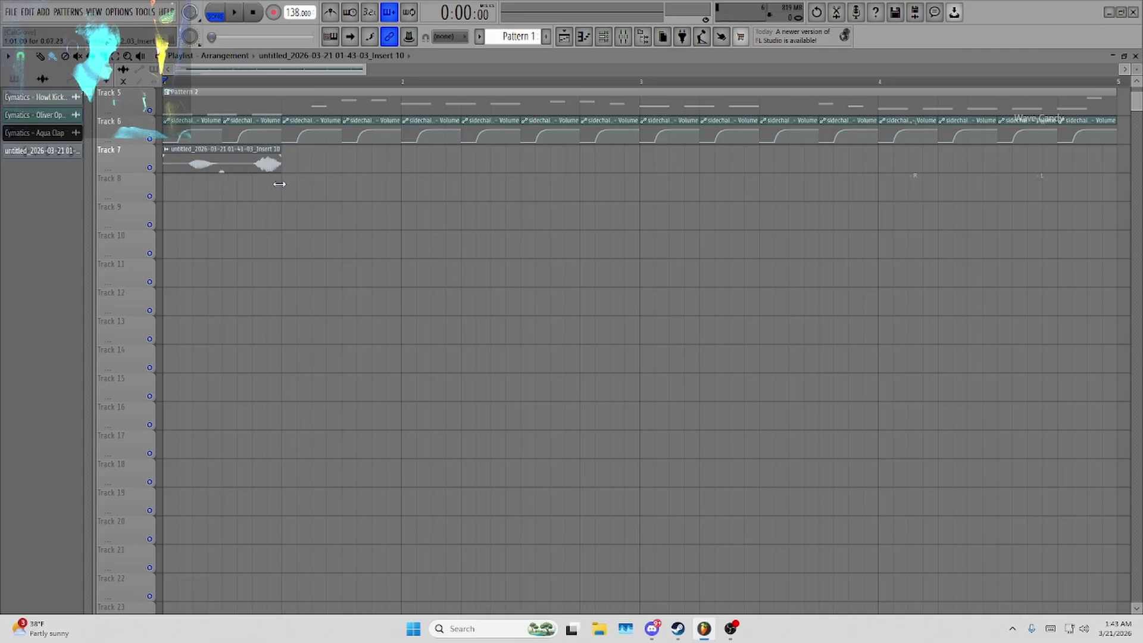
Split the Track 7 recording into two one-beat clips and slip their audio to line up with the sidechain curves.
{"action": "scroll", "coordinate": [227, 184], "scroll_direction": "up", "scroll_amount": 3, "text": "ctrl"}
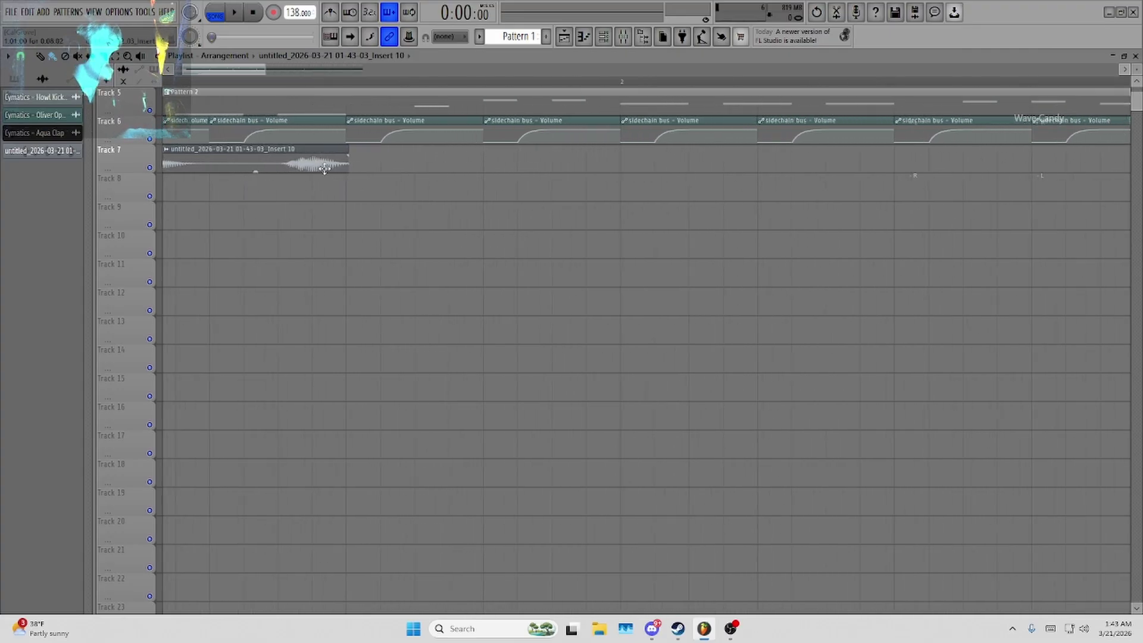
{"action": "left_click_drag", "start_coordinate": [327, 166], "coordinate": [317, 168]}
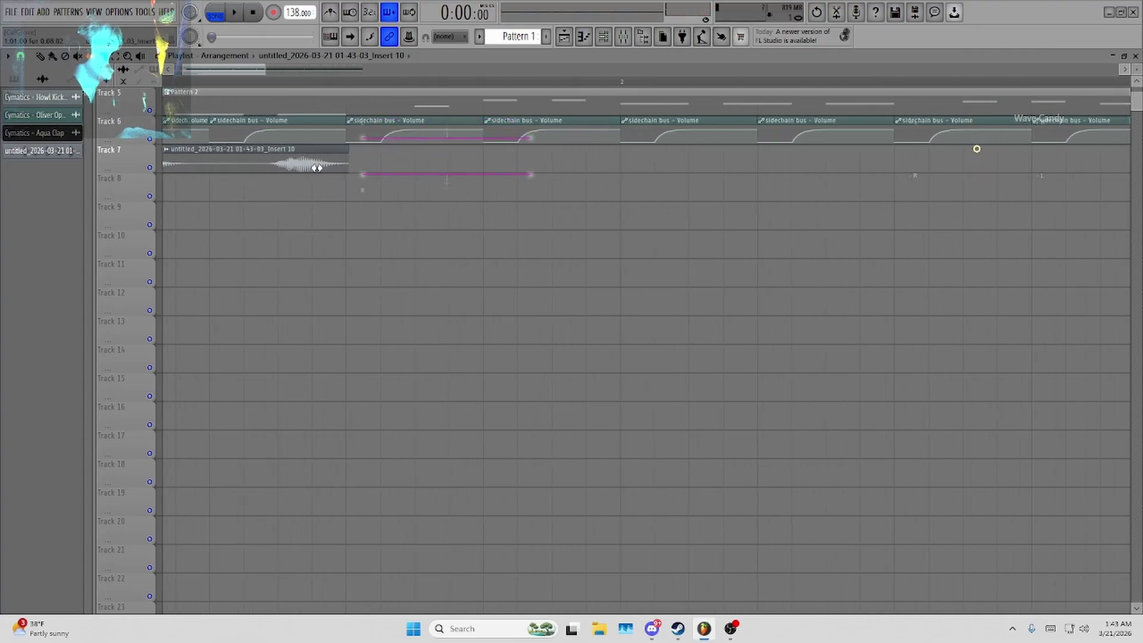
{"action": "left_click_drag", "start_coordinate": [311, 69], "coordinate": [195, 72]}
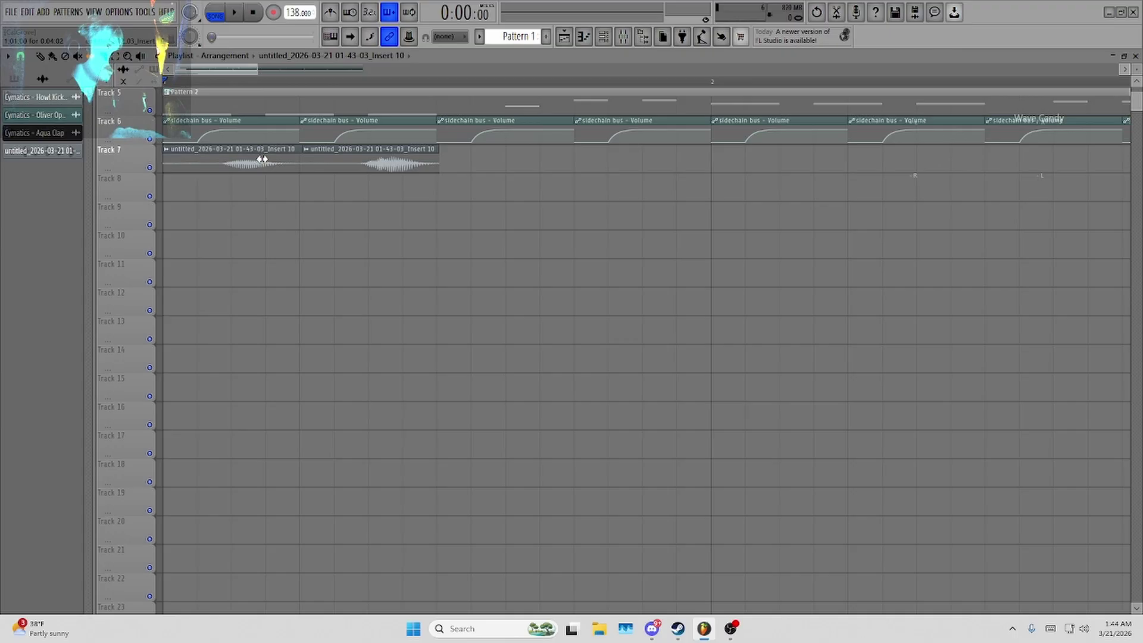
{"action": "left_click_drag", "start_coordinate": [263, 159], "coordinate": [448, 174]}
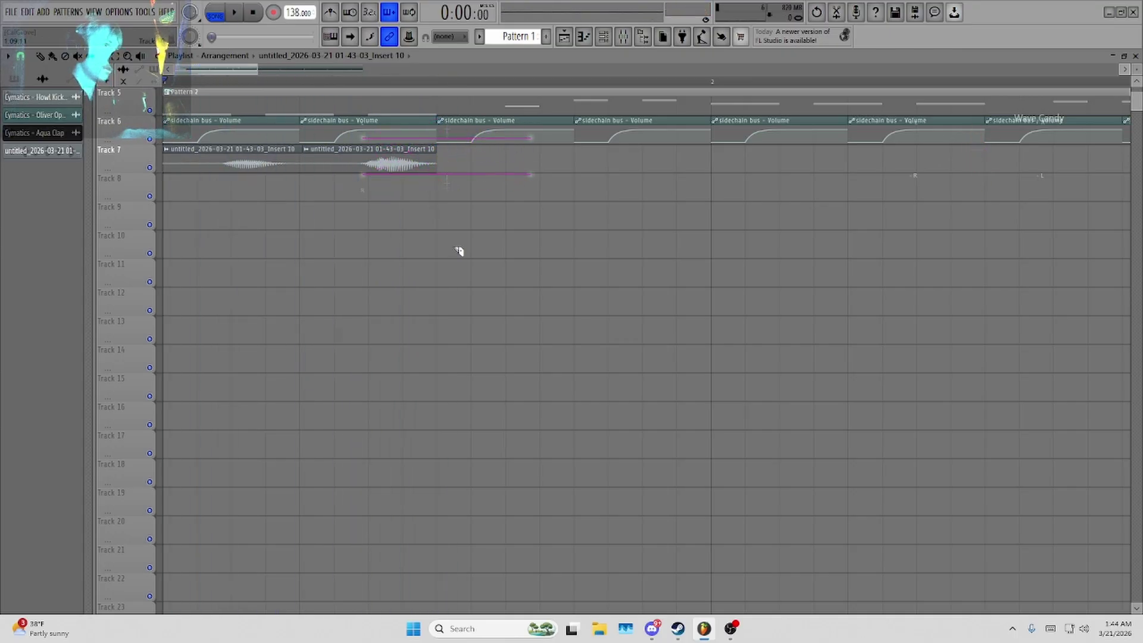
Select both one-beat clips on Track 7 and duplicate the pair seven times up to bar 5.
{"action": "scroll", "coordinate": [459, 251], "scroll_direction": "down", "scroll_amount": 3}
{"action": "left_click_drag", "start_coordinate": [486, 200], "coordinate": [178, 146]}
{"action": "scroll", "coordinate": [314, 250], "scroll_direction": "down", "scroll_amount": 2}
{"action": "key", "text": "ctrl+b"}
{"action": "key", "text": "ctrl+b"}
{"action": "key", "text": "ctrl+b"}
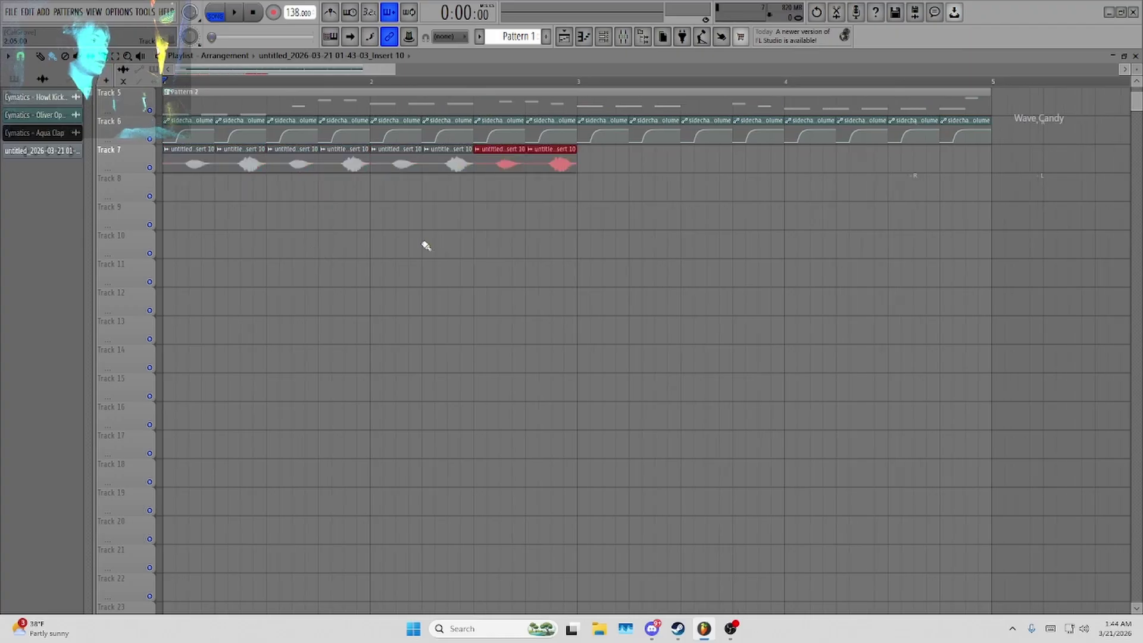
{"action": "key", "text": "ctrl+b"}
{"action": "key", "text": "ctrl+b"}
{"action": "key", "text": "ctrl+b"}
{"action": "key", "text": "ctrl+b"}
{"action": "scroll", "coordinate": [576, 189], "scroll_direction": "down", "scroll_amount": 2}
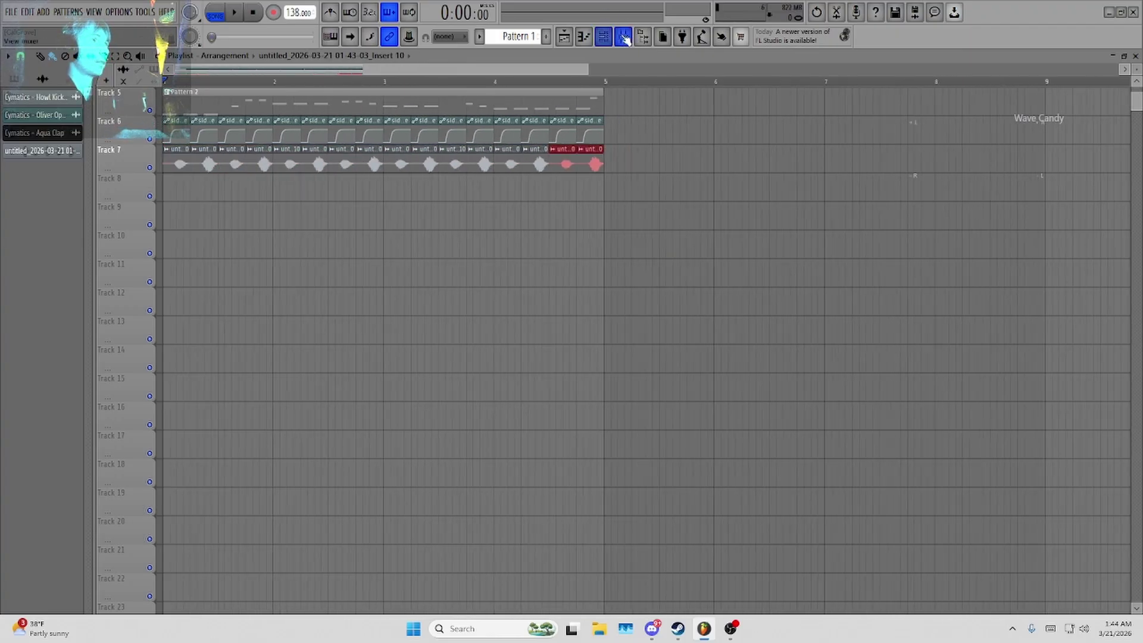
Play the beat and load Waves Tune Real-Time Stereo into the second effect slot of mixer Insert 10.
{"action": "left_click", "coordinate": [623, 37]}
{"action": "key", "text": "space"}
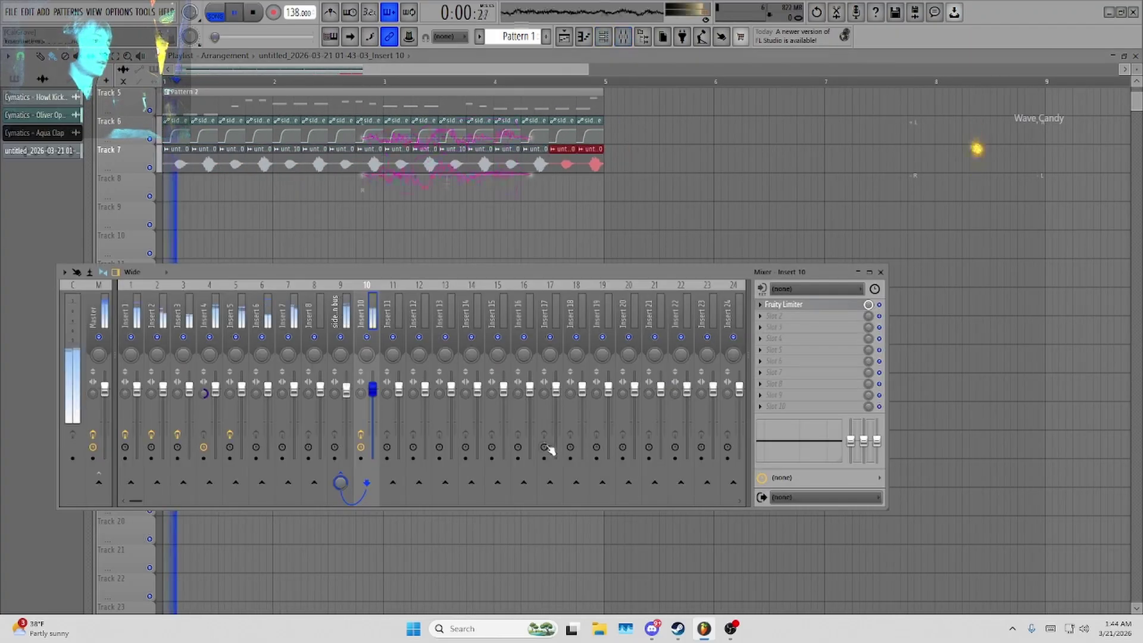
{"action": "left_click", "coordinate": [817, 327]}
{"action": "left_click", "coordinate": [963, 73]}
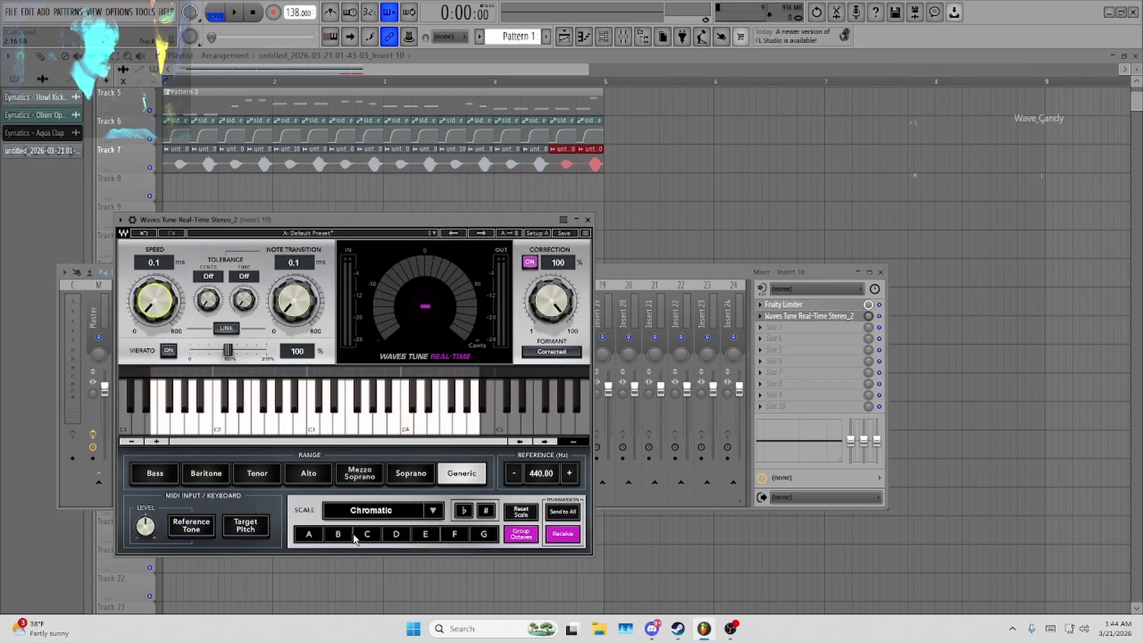
{"action": "left_click", "coordinate": [589, 220]}
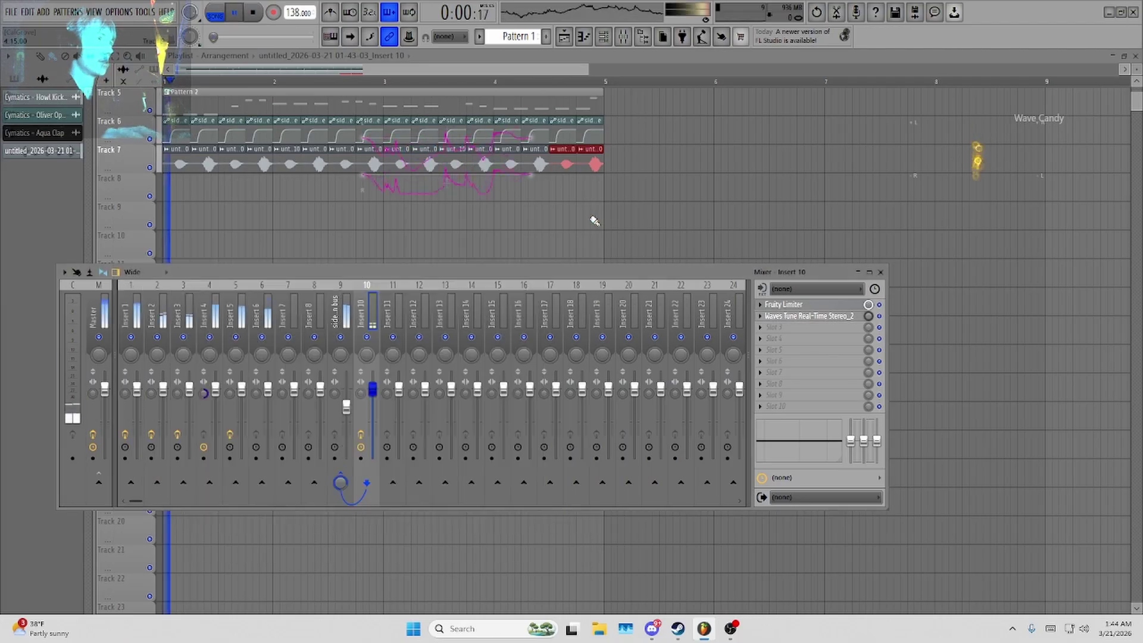
Add Fruity Parametric EQ 2 to Insert 10's third slot, load a low-and-high-cut preset, and set the high-pass band to about 133 Hz.
{"action": "left_click", "coordinate": [801, 327]}
{"action": "left_click", "coordinate": [811, 273]}
{"action": "key", "text": "space"}
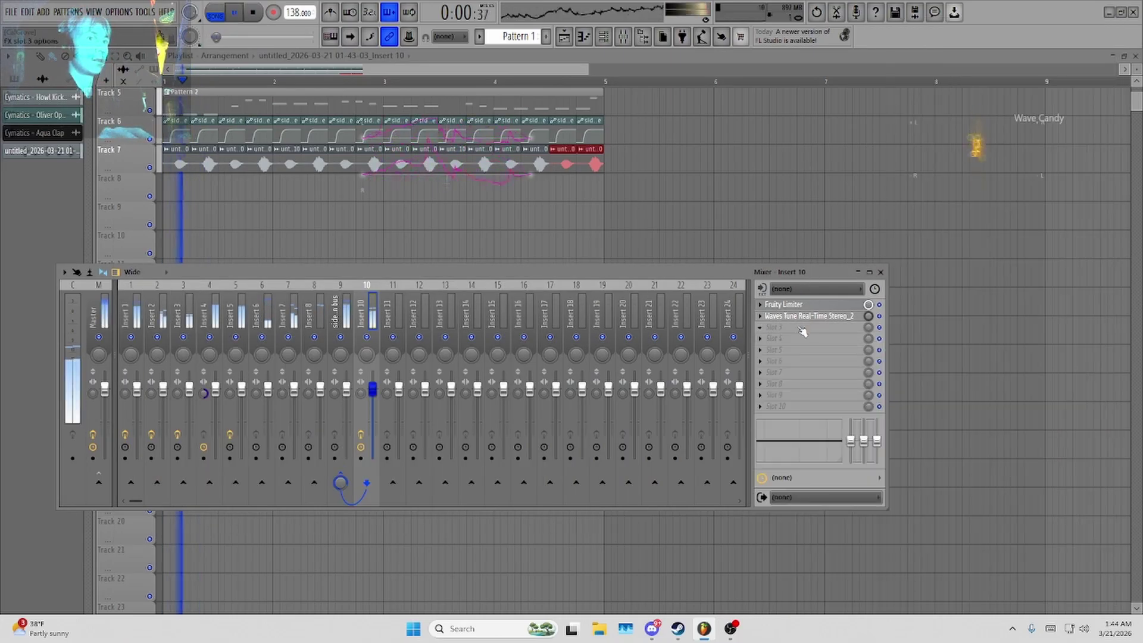
{"action": "left_click", "coordinate": [799, 327]}
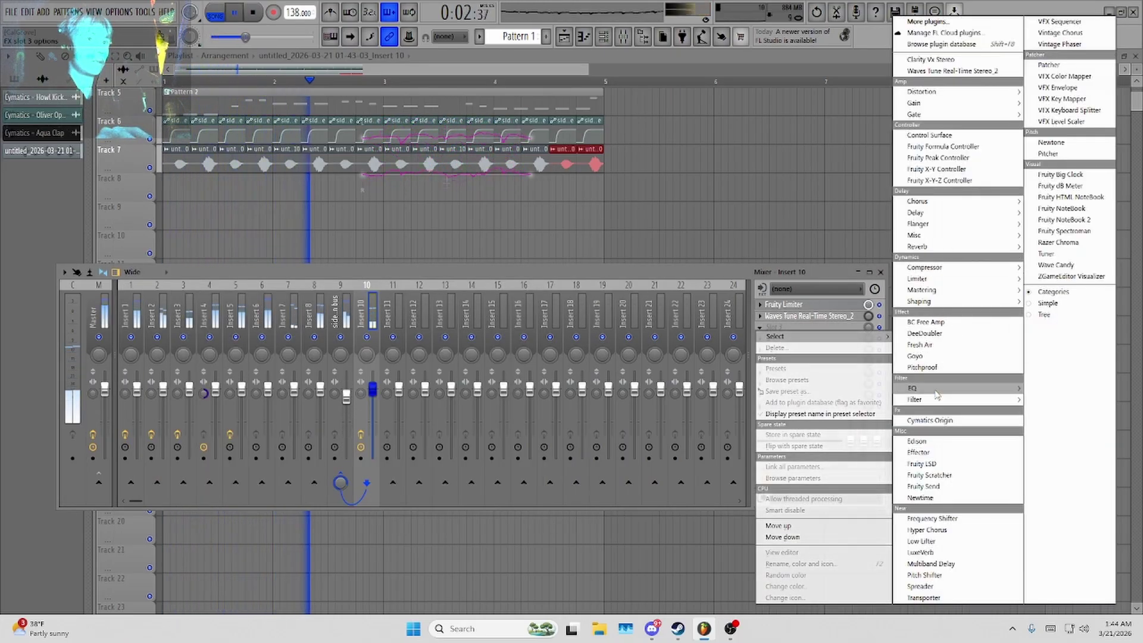
{"action": "key", "text": "space"}
{"action": "left_click", "coordinate": [1066, 411]}
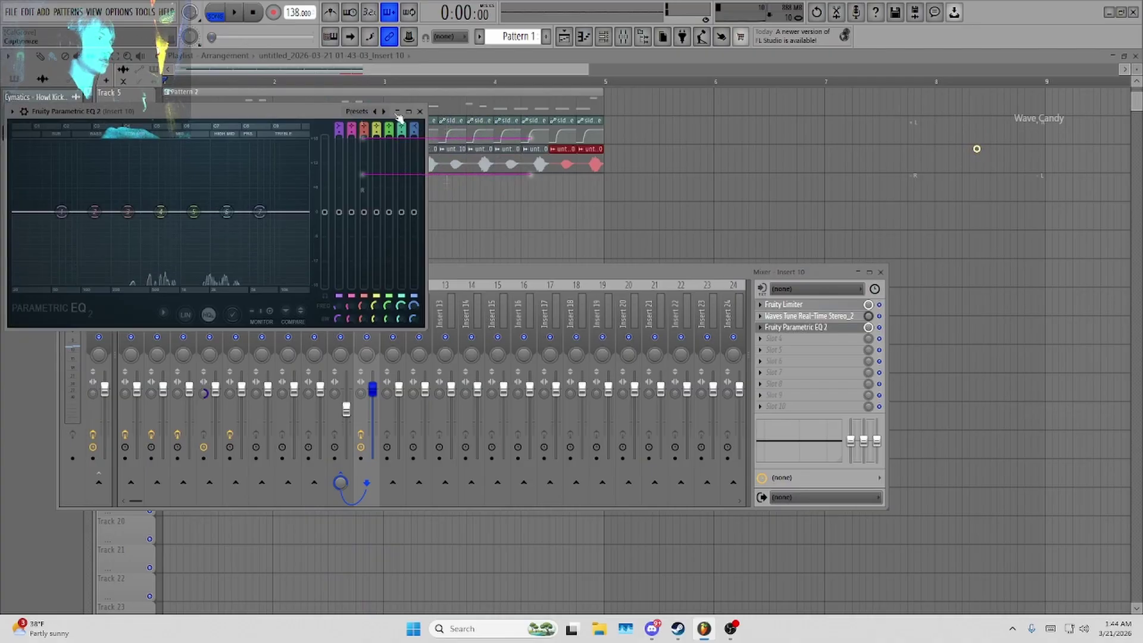
{"action": "left_click", "coordinate": [356, 112]}
{"action": "left_click", "coordinate": [396, 173]}
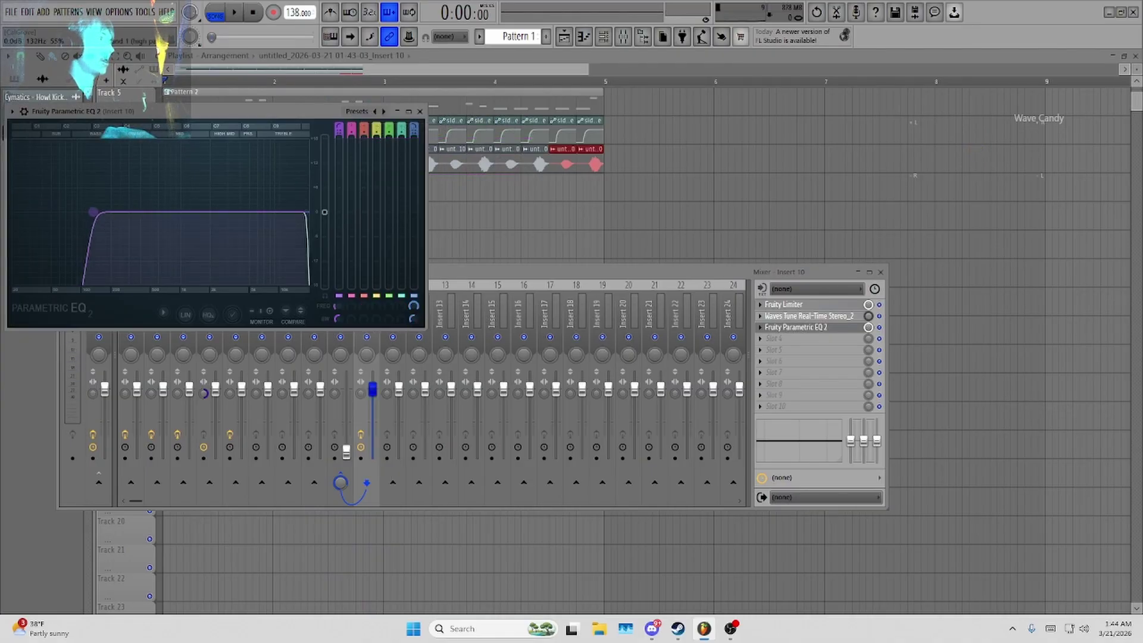
{"action": "left_click", "coordinate": [420, 112]}
Find Effector among the effect plugins, load it into Insert 10's fourth slot, and choose its Lo-Fi effect.
{"action": "left_click", "coordinate": [826, 339]}
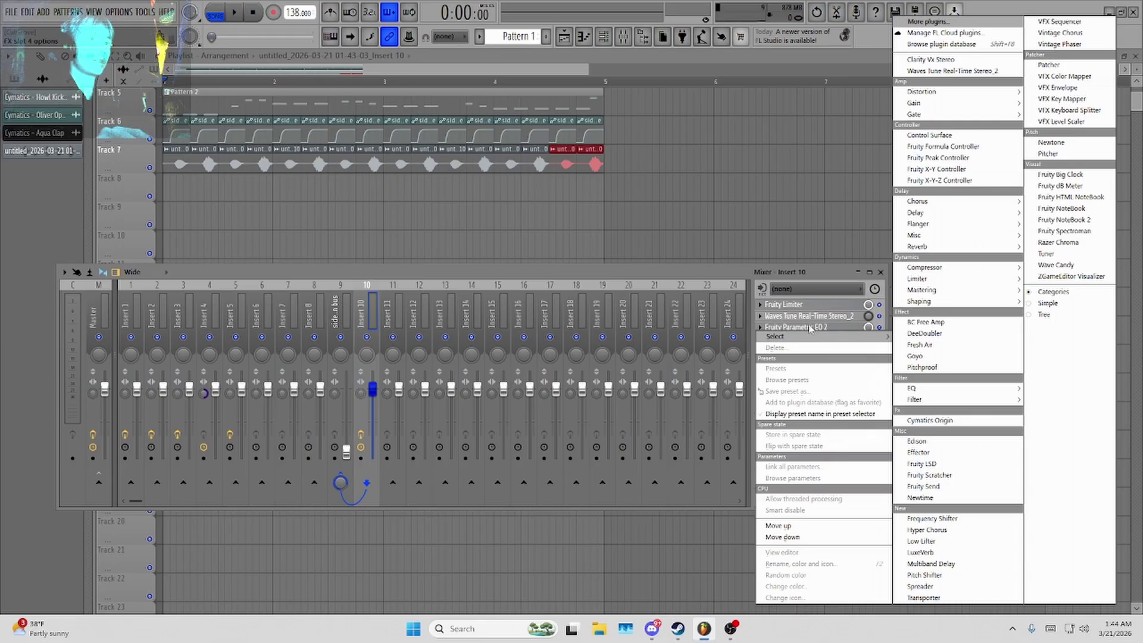
{"action": "left_click", "coordinate": [953, 21]}
{"action": "type", "text": "effector"}
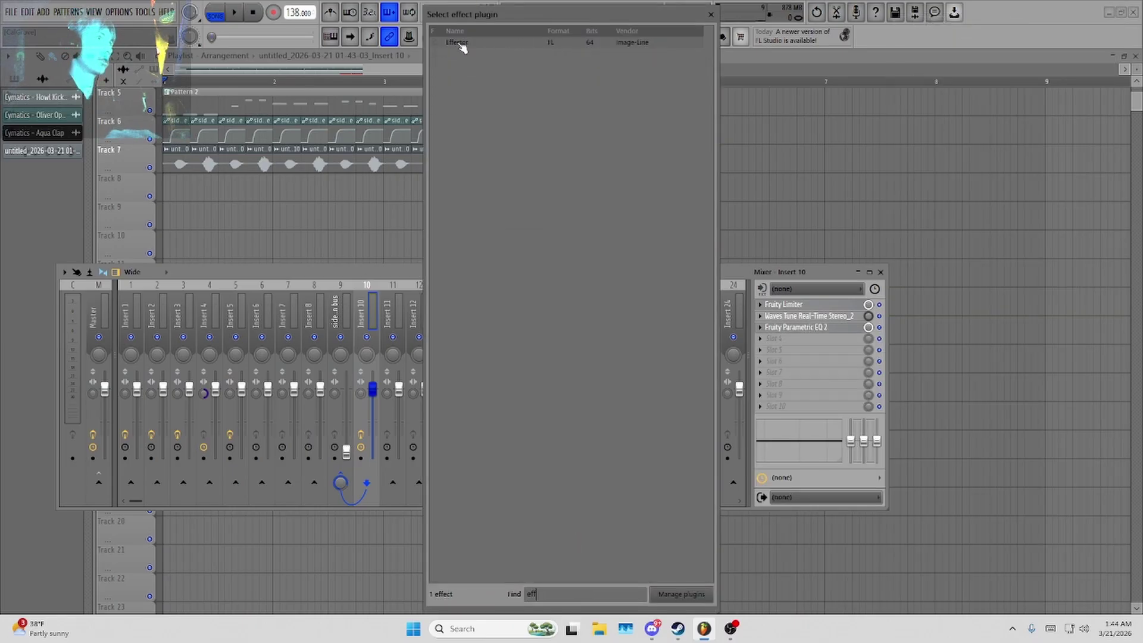
{"action": "double_click", "coordinate": [459, 43]}
{"action": "left_click_drag", "start_coordinate": [158, 128], "coordinate": [540, 178]}
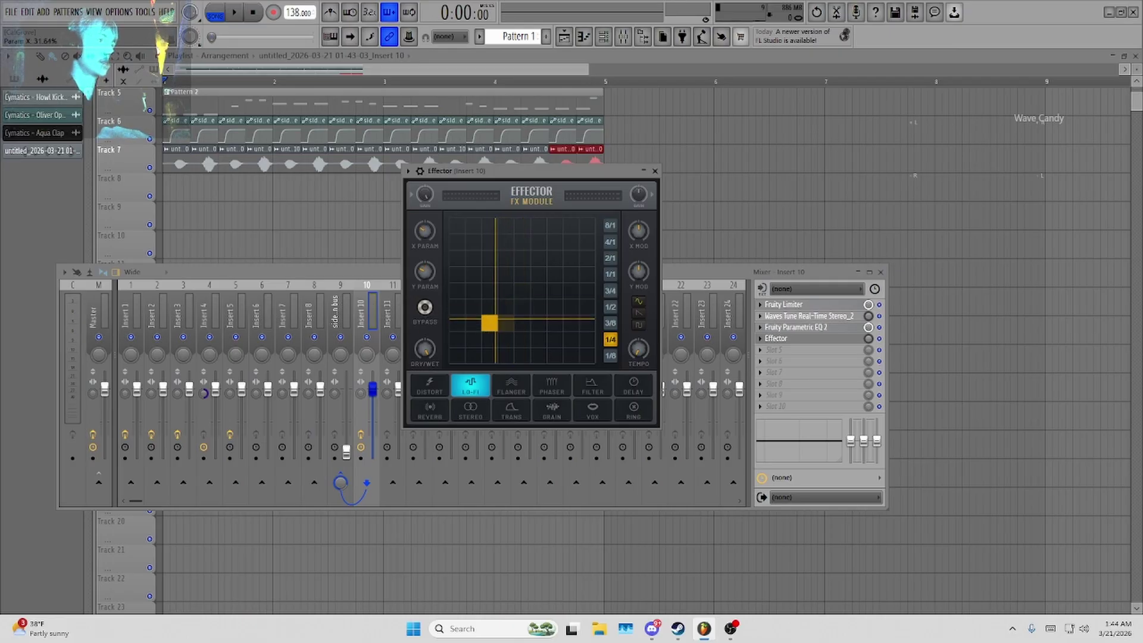
Set Effector's Lo-Fi X parameter to about 31% while auditioning Insert 10 alone and with the full beat.
{"action": "key", "text": "space"}
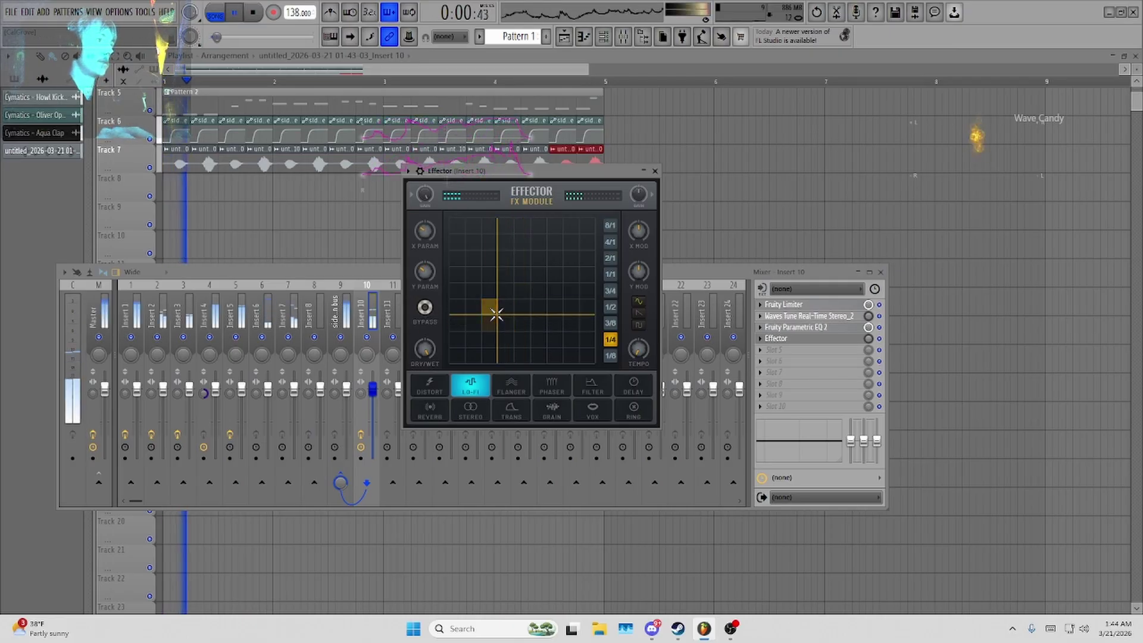
{"action": "left_click", "coordinate": [380, 345]}
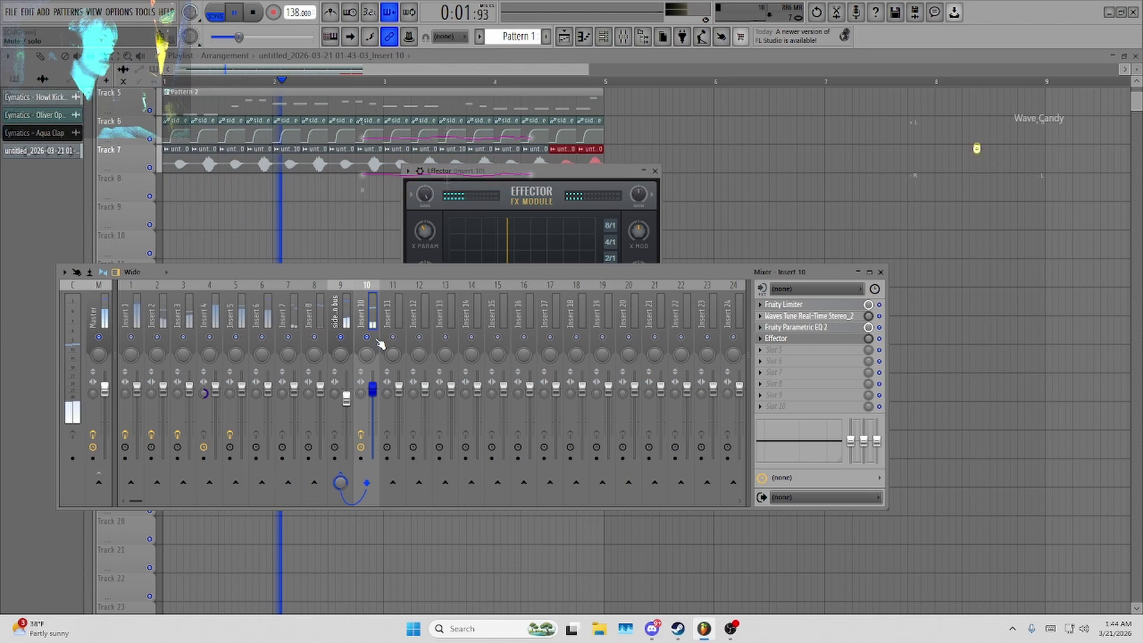
{"action": "left_click", "coordinate": [598, 175]}
{"action": "mouse_move", "coordinate": [485, 323]}
{"action": "left_mouse_down"}
{"action": "mouse_move", "coordinate": [491, 310]}
{"action": "mouse_move", "coordinate": [490, 321]}
{"action": "left_mouse_up"}
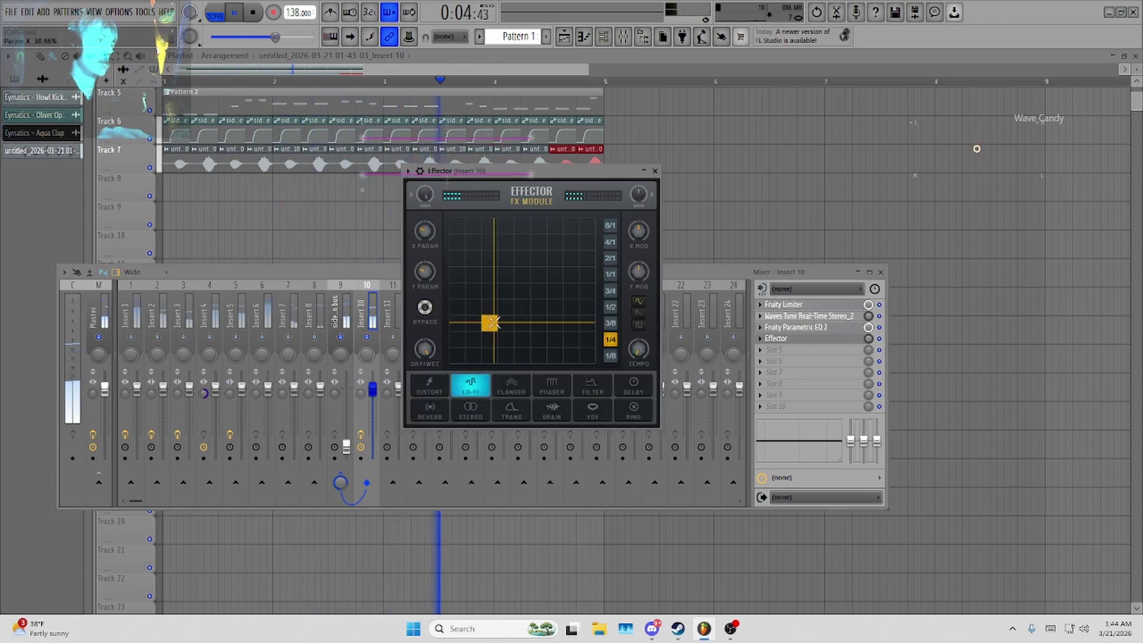
{"action": "left_click", "coordinate": [376, 339]}
{"action": "key", "text": "space"}
{"action": "key", "text": "space"}
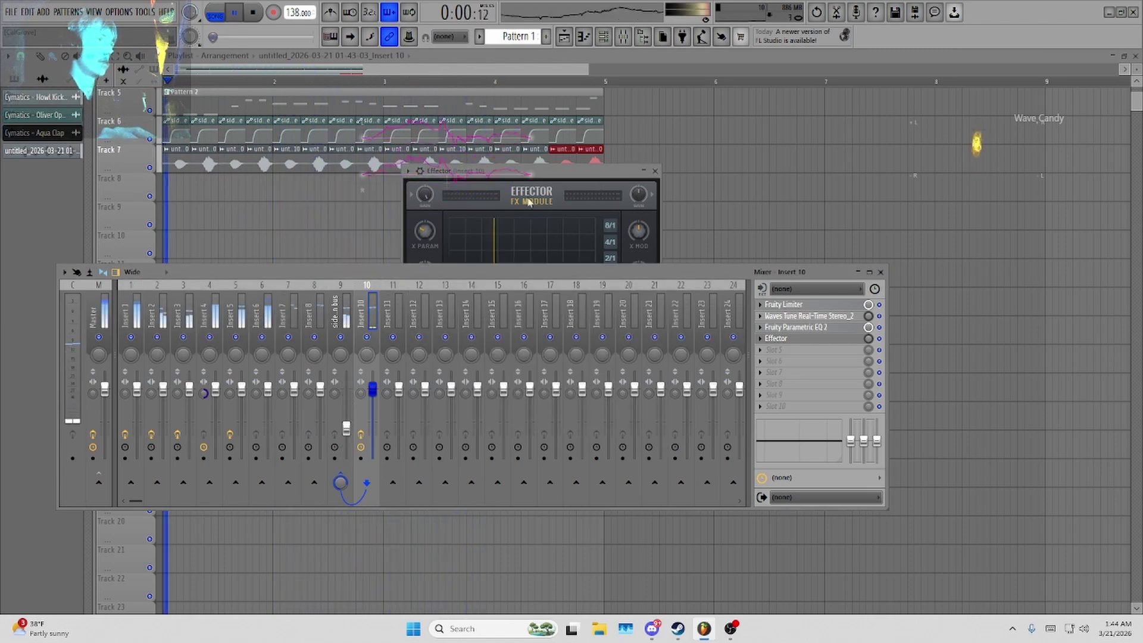
{"action": "left_click", "coordinate": [427, 253]}
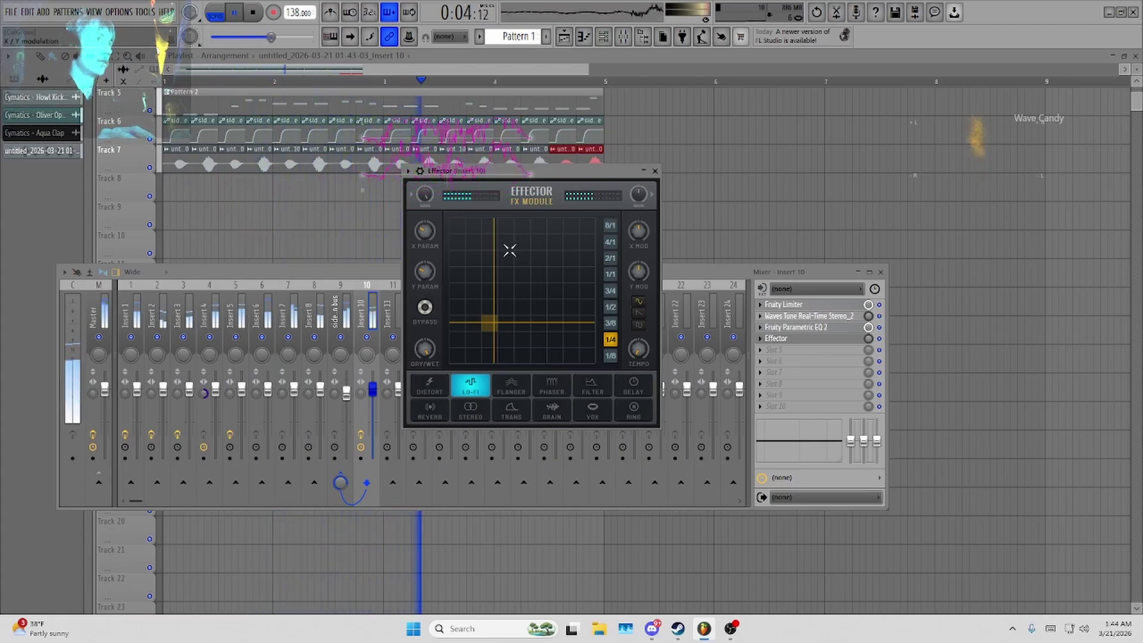
{"action": "left_click", "coordinate": [655, 171]}
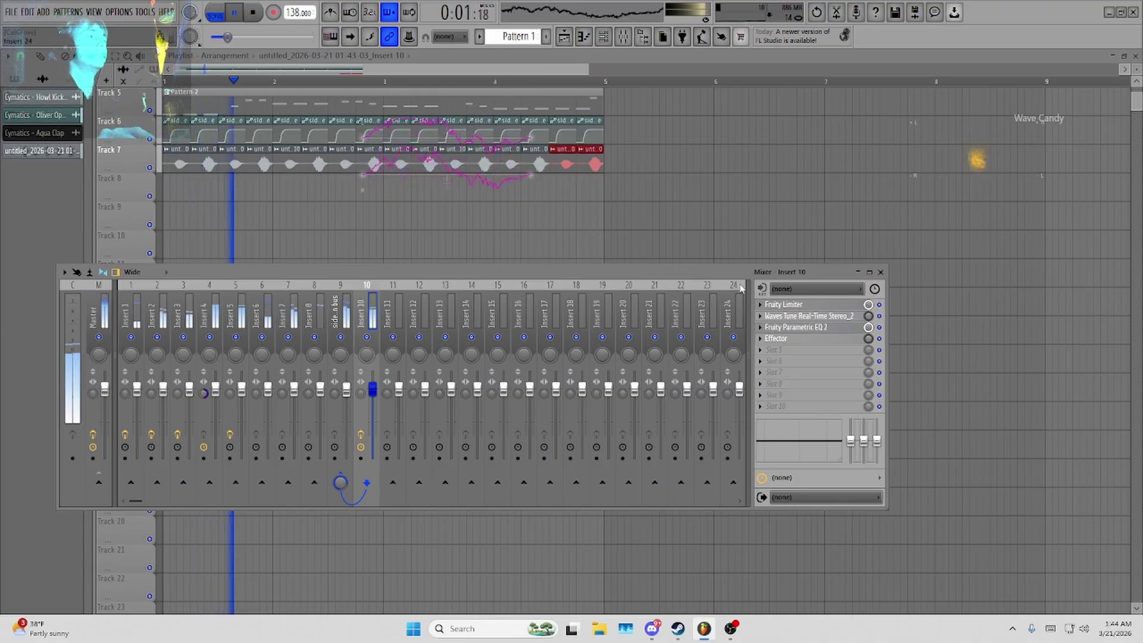
Open the Track 7 recording's channel settings and set its pitch shift to -200 cents while checking playback.
{"action": "double_click", "coordinate": [504, 156]}
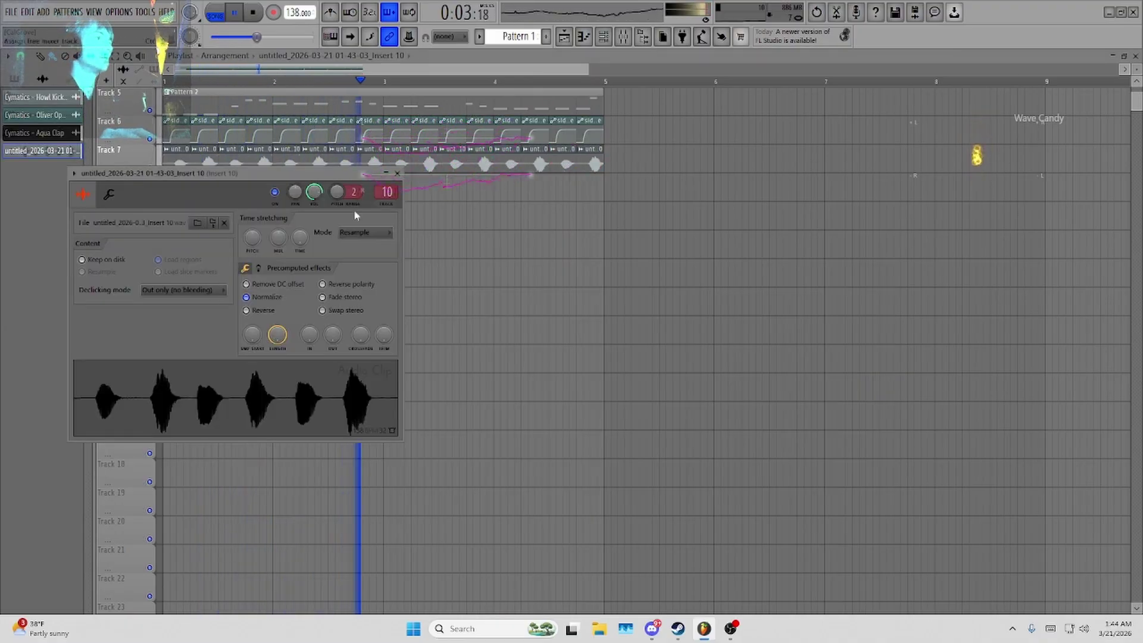
{"action": "key", "text": "space"}
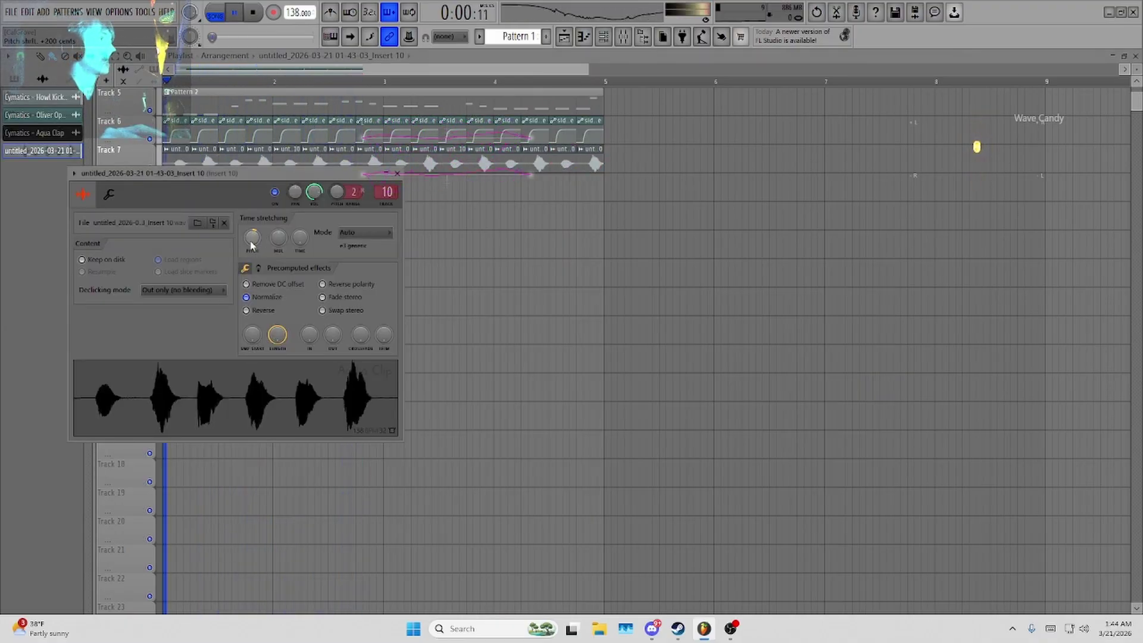
{"action": "key", "text": "space"}
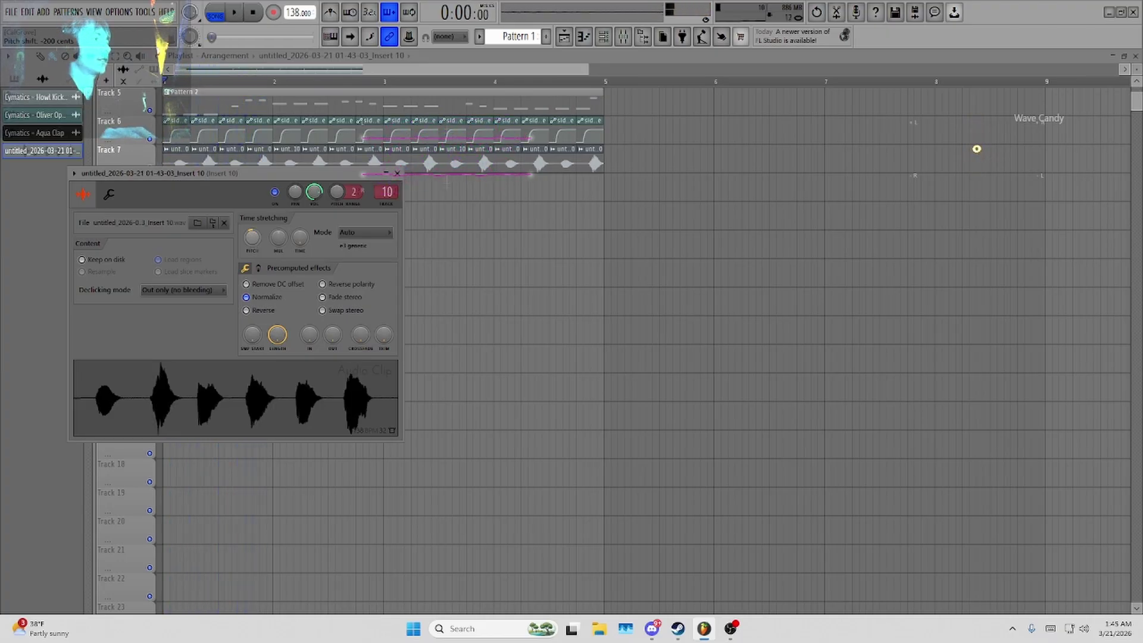
{"action": "left_click", "coordinate": [397, 173]}
Play the beat and lower Insert 10's mixer volume to 83% (-4.0 dB).
{"action": "left_click", "coordinate": [622, 37]}
{"action": "key", "text": "space"}
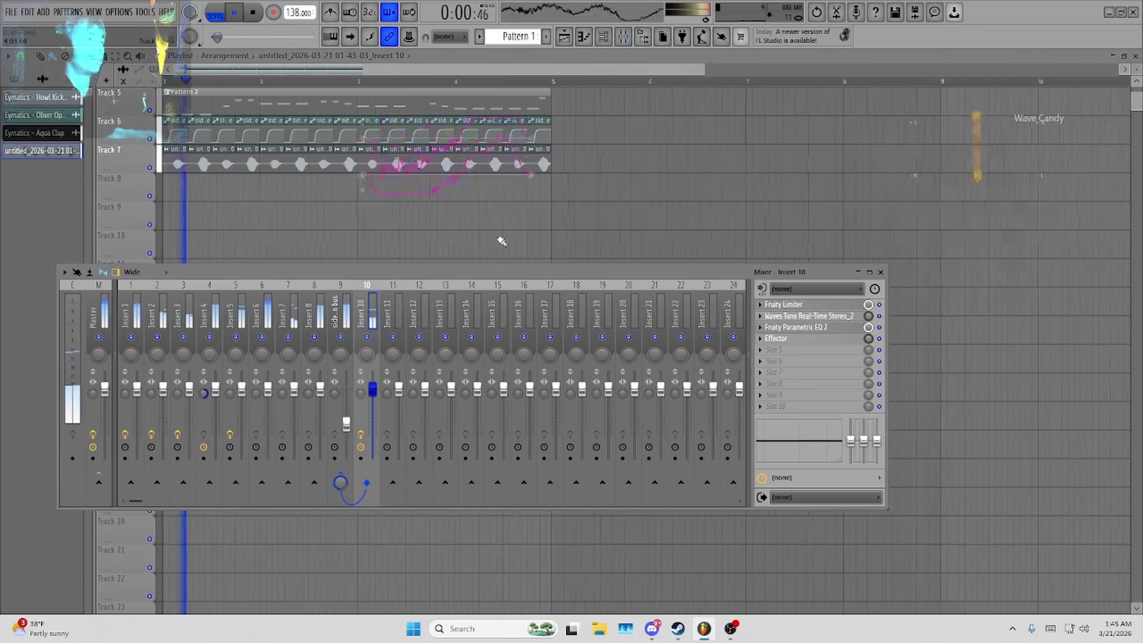
{"action": "left_click_drag", "start_coordinate": [373, 390], "coordinate": [372, 404]}
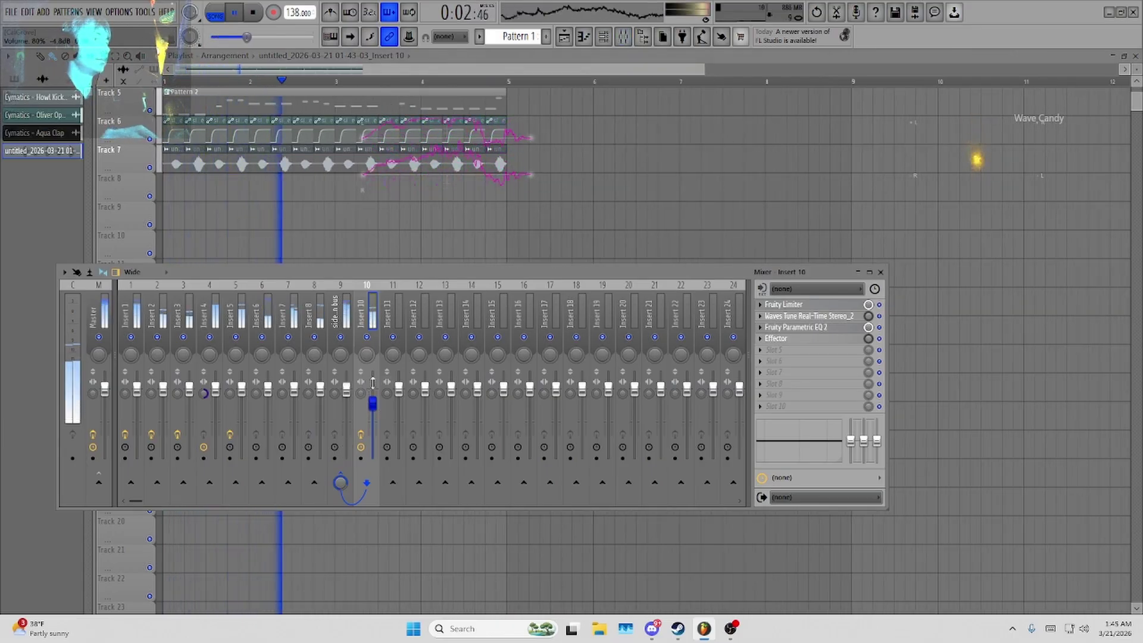
{"action": "left_click_drag", "start_coordinate": [367, 356], "coordinate": [367, 349]}
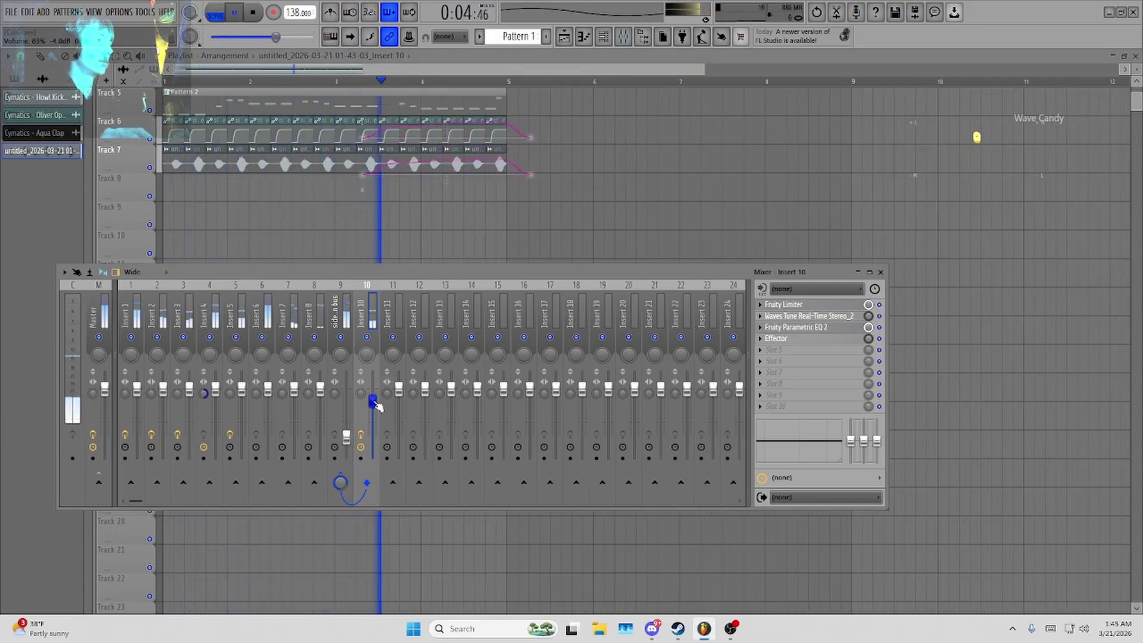
{"action": "left_click", "coordinate": [881, 272]}
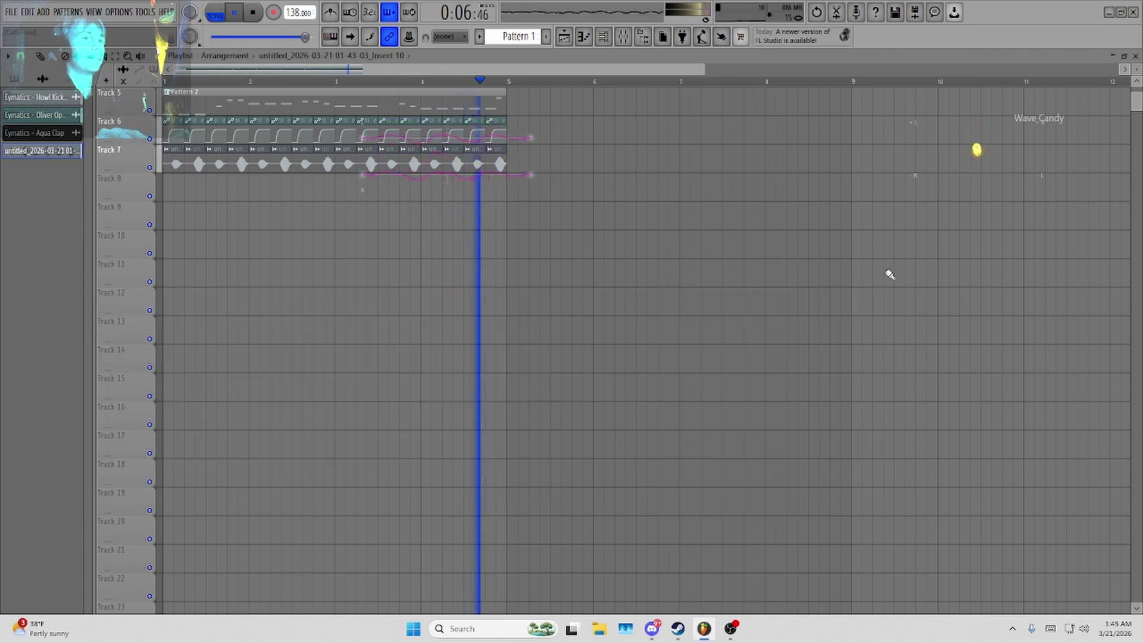
{"action": "scroll", "coordinate": [349, 234], "scroll_direction": "down", "scroll_amount": 1}
{"action": "scroll", "coordinate": [288, 332], "scroll_direction": "up", "scroll_amount": 4}
{"action": "scroll", "coordinate": [288, 332], "scroll_direction": "down", "scroll_amount": 1}
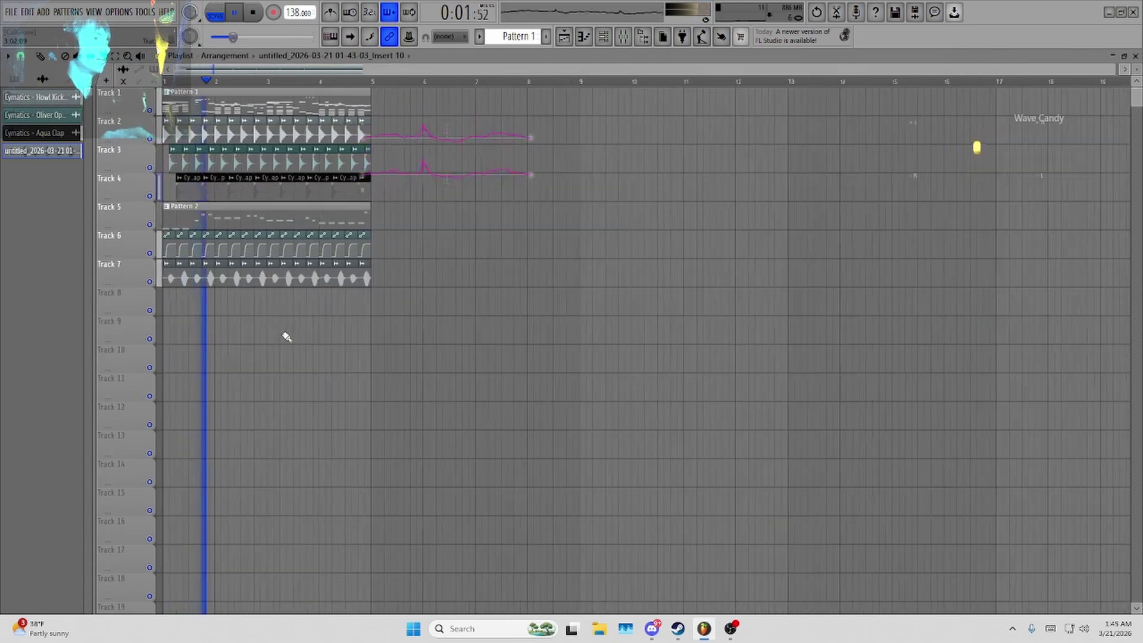
{"action": "key", "text": "space"}
{"action": "left_click_drag", "start_coordinate": [487, 342], "coordinate": [164, 90]}
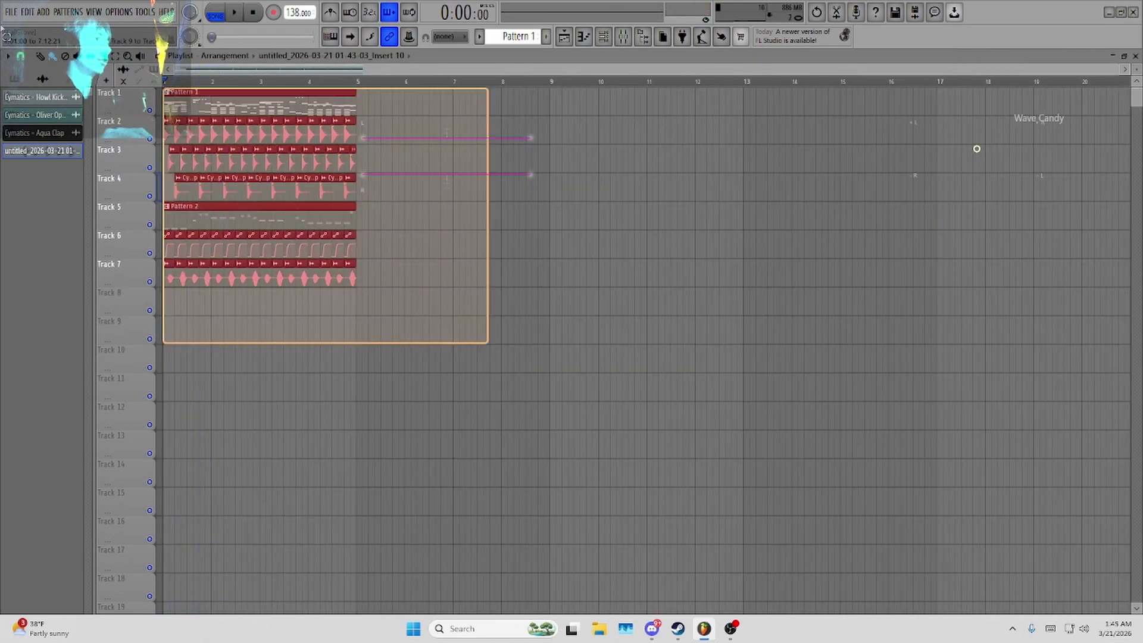
{"action": "left_click_drag", "start_coordinate": [487, 343], "coordinate": [164, 89]}
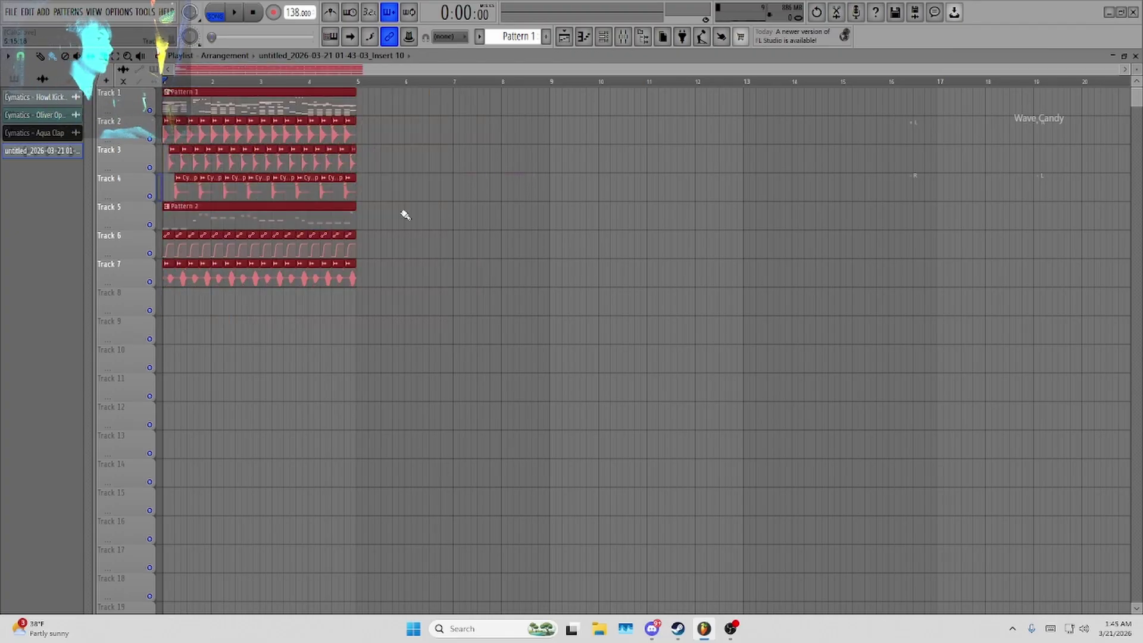
{"action": "left_click", "coordinate": [459, 287]}
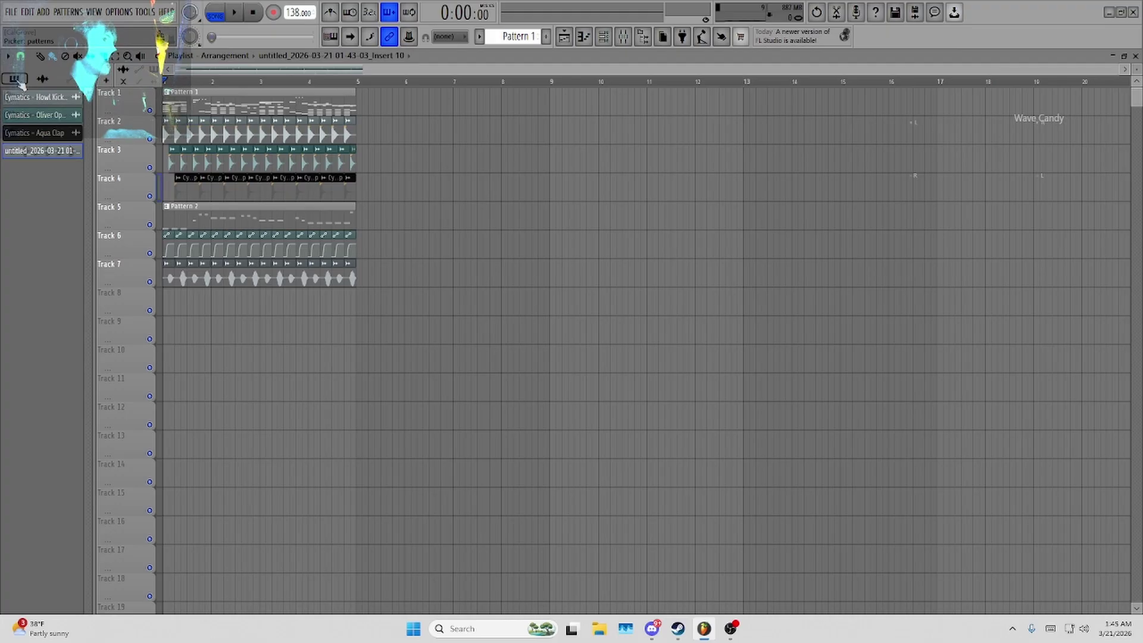
Show the browser beside the playlist and clear the clip selection.
{"action": "left_click", "coordinate": [638, 40]}
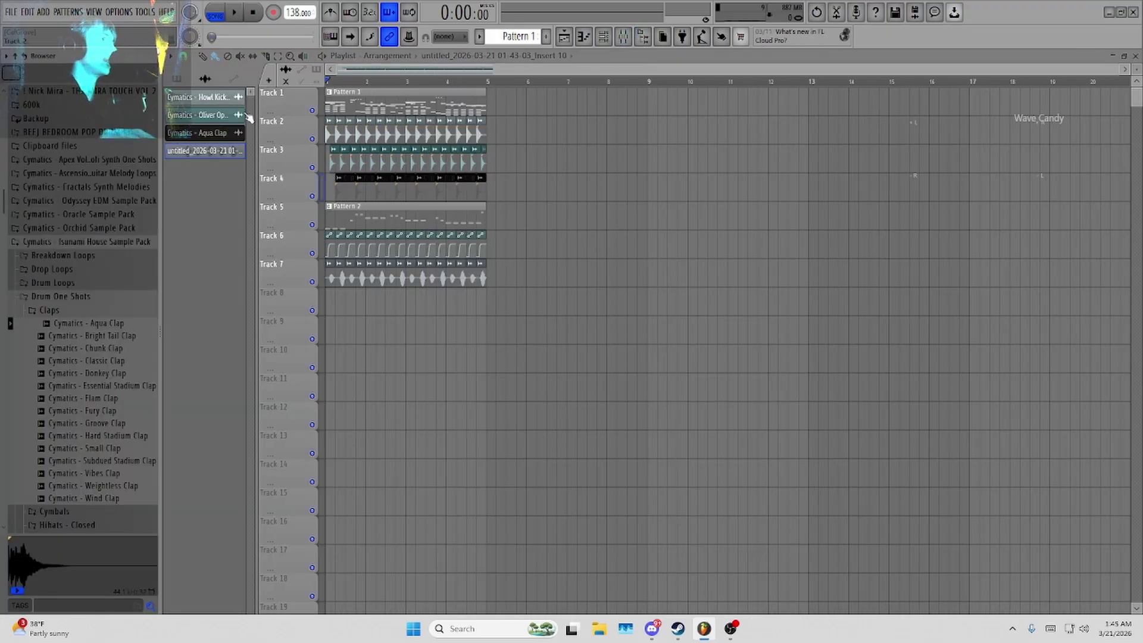
{"action": "scroll", "coordinate": [141, 259], "scroll_direction": "up", "scroll_amount": 3}
{"action": "left_click_drag", "start_coordinate": [575, 356], "coordinate": [279, 93], "text": "ctrl"}
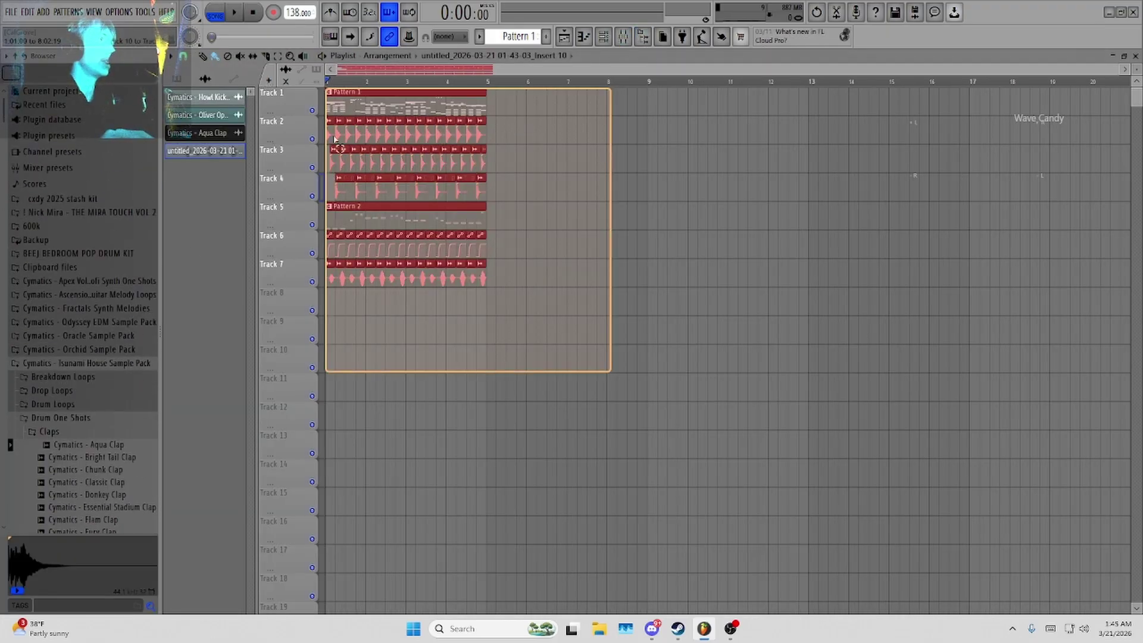
{"action": "left_click", "coordinate": [582, 266], "text": "ctrl"}
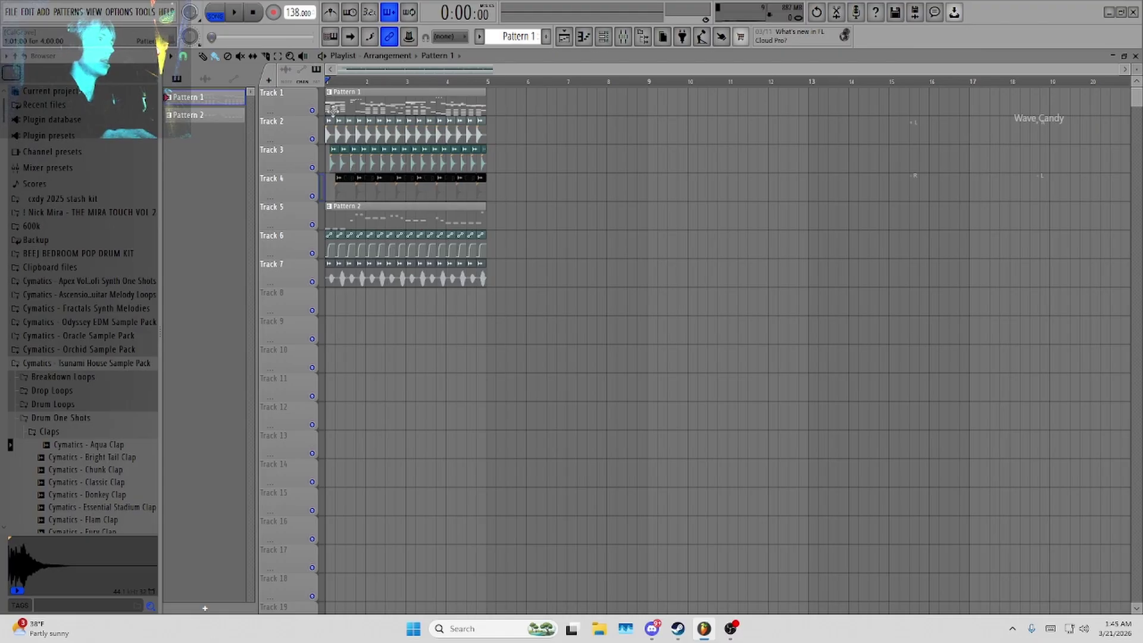
Move the drum clips on Tracks 2–4 and the automation and recording clips on Tracks 6–7 to start at bar 5.
{"action": "left_click_drag", "start_coordinate": [636, 314], "coordinate": [328, 118], "text": "ctrl"}
{"action": "left_click_drag", "start_coordinate": [636, 343], "coordinate": [599, 265], "text": "ctrl"}
{"action": "left_click_drag", "start_coordinate": [522, 202], "coordinate": [492, 137], "text": "ctrl"}
{"action": "left_click_drag", "start_coordinate": [521, 256], "coordinate": [574, 345], "text": "ctrl"}
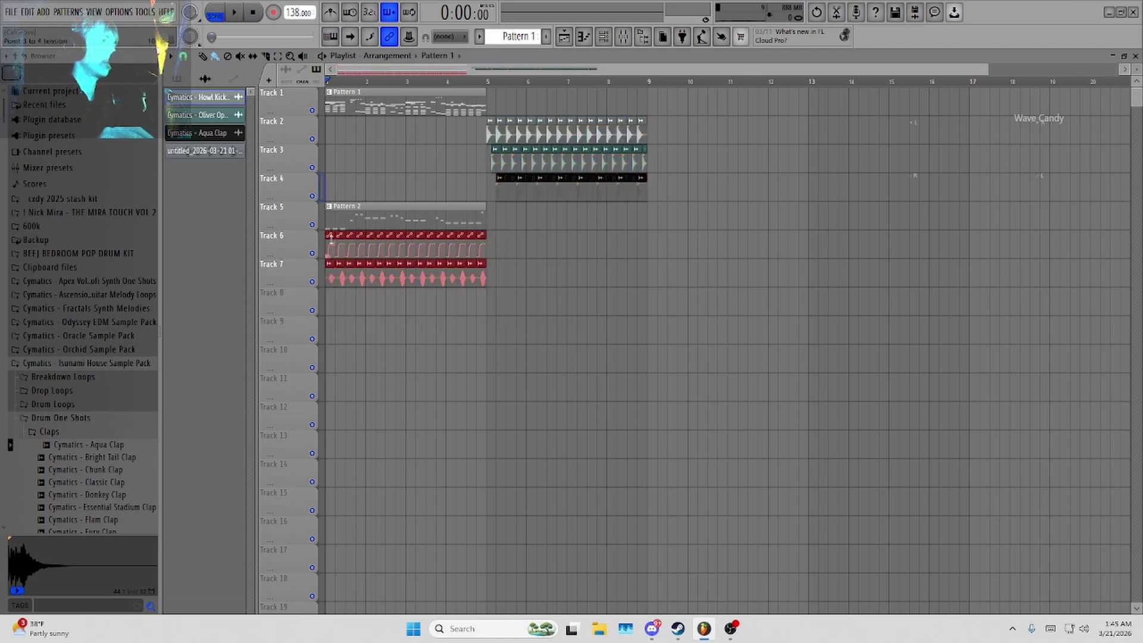
{"action": "scroll", "coordinate": [346, 280], "scroll_direction": "up", "scroll_amount": 2}
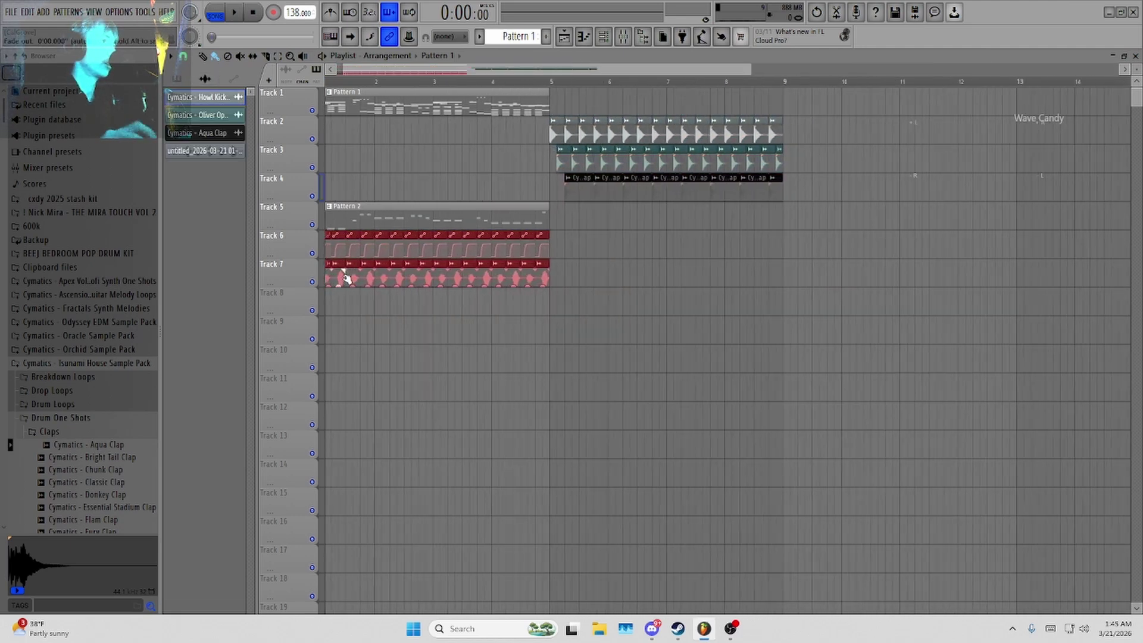
{"action": "left_click_drag", "start_coordinate": [369, 279], "coordinate": [658, 283]}
{"action": "scroll", "coordinate": [495, 262], "scroll_direction": "down", "scroll_amount": 3}
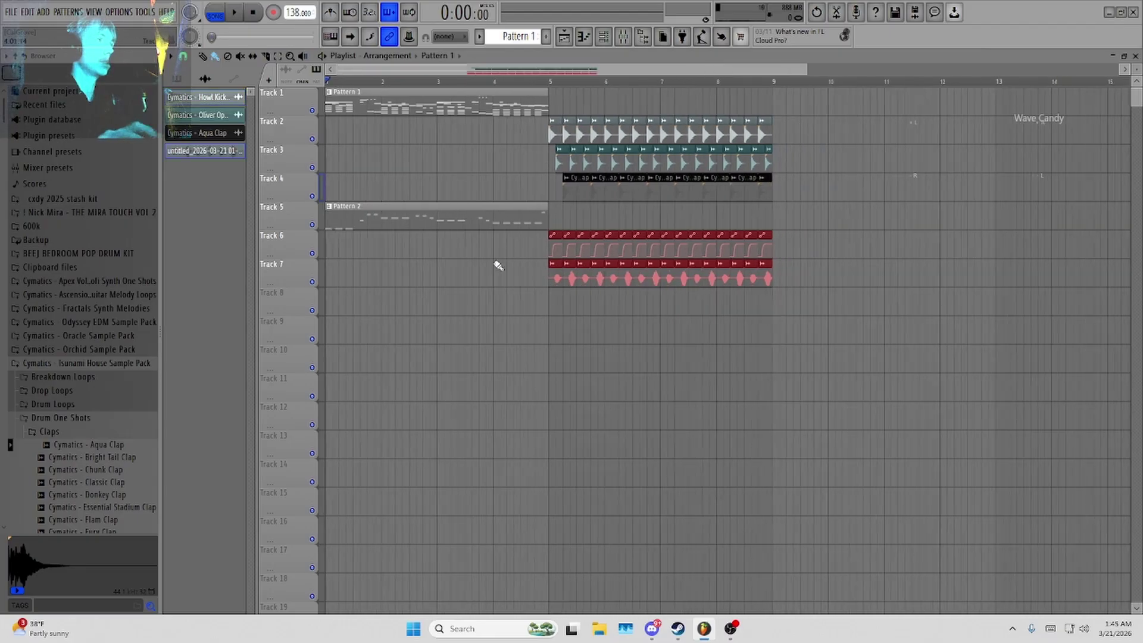
Split Pattern 1 by channel and remove its clip from Track 1.
{"action": "right_click", "coordinate": [189, 108]}
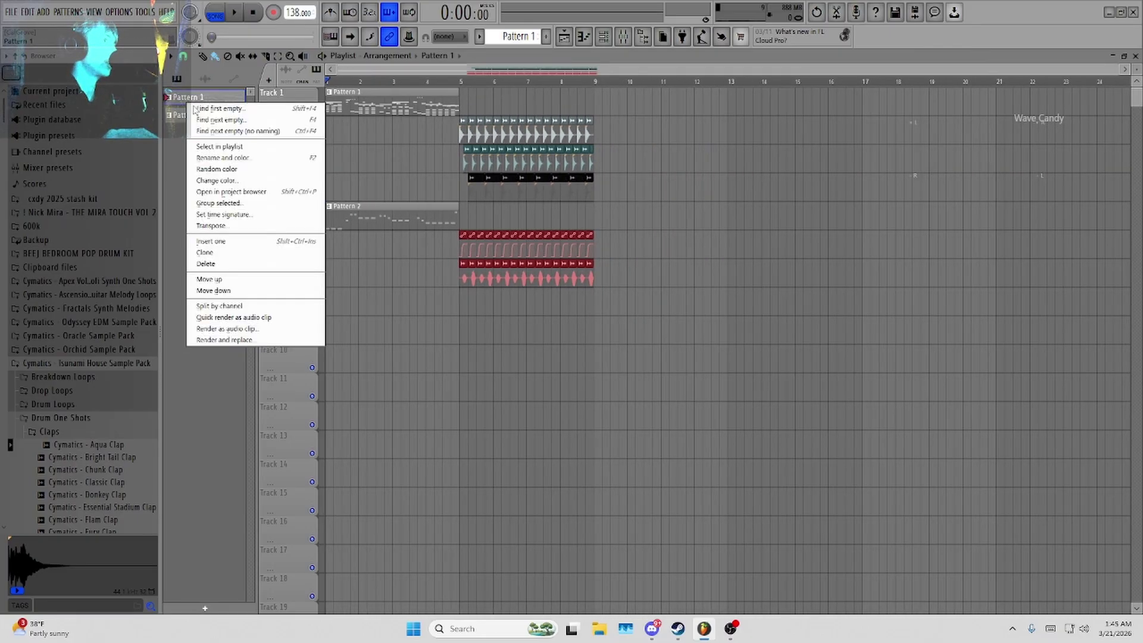
{"action": "left_click", "coordinate": [226, 306]}
{"action": "right_click", "coordinate": [361, 108]}
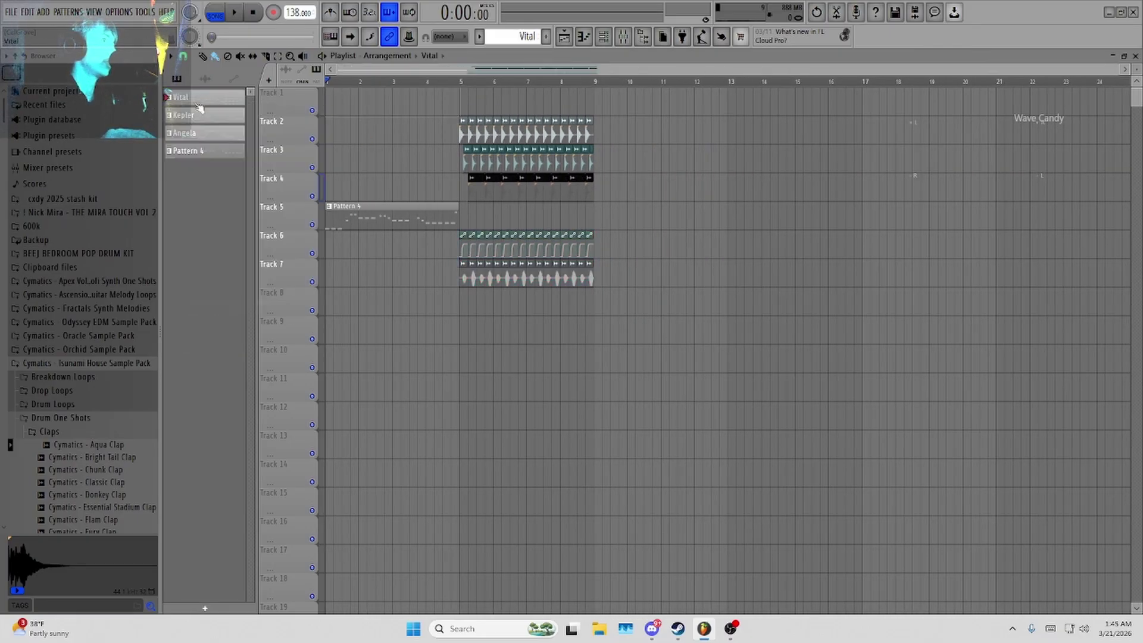
Split Pattern 4 by channel and lay out the Vital, Kepler, Angela, Sub Bass and Vital #2 patterns on Tracks 1–5 from bar 1.
{"action": "left_click_drag", "start_coordinate": [205, 134], "coordinate": [330, 103]}
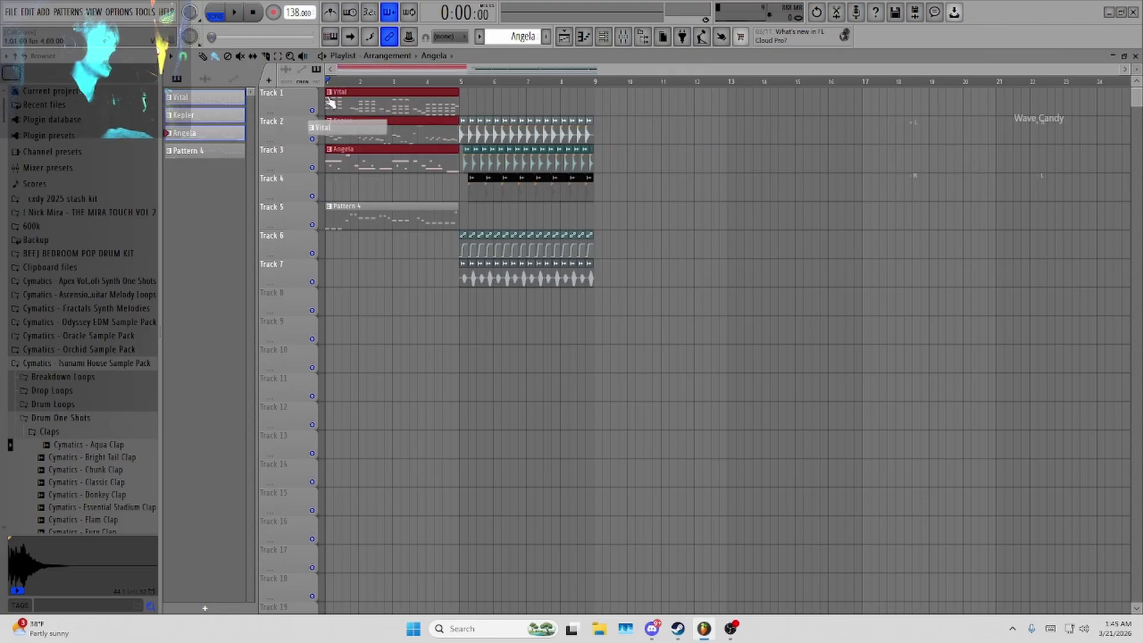
{"action": "right_click", "coordinate": [206, 162]}
{"action": "left_click", "coordinate": [244, 361]}
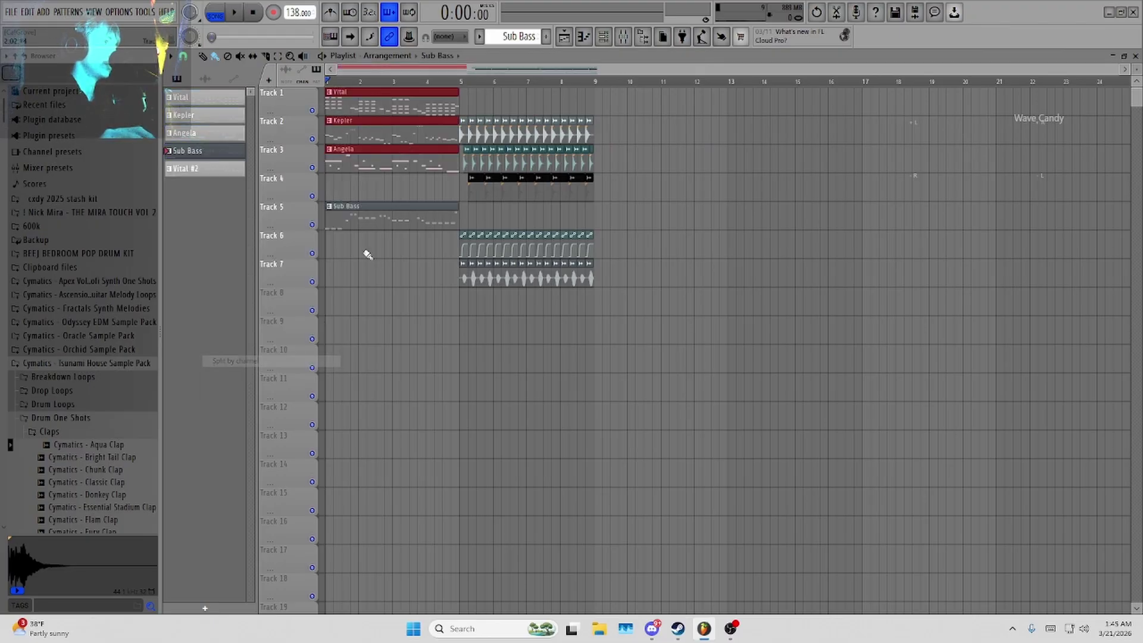
{"action": "left_click_drag", "start_coordinate": [211, 162], "coordinate": [331, 199]}
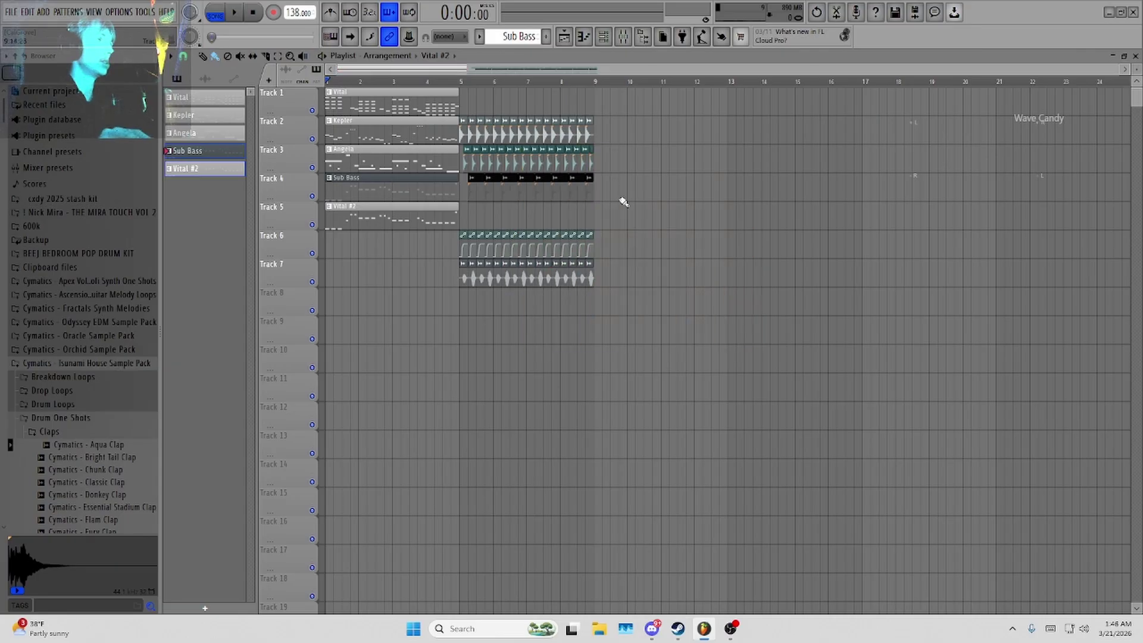
Move the drum clips to Tracks 6–8, the recording clips to Track 9 and the sidechain automation to Track 10, all starting at bar 1.
{"action": "left_click_drag", "start_coordinate": [657, 230], "coordinate": [305, 243]}
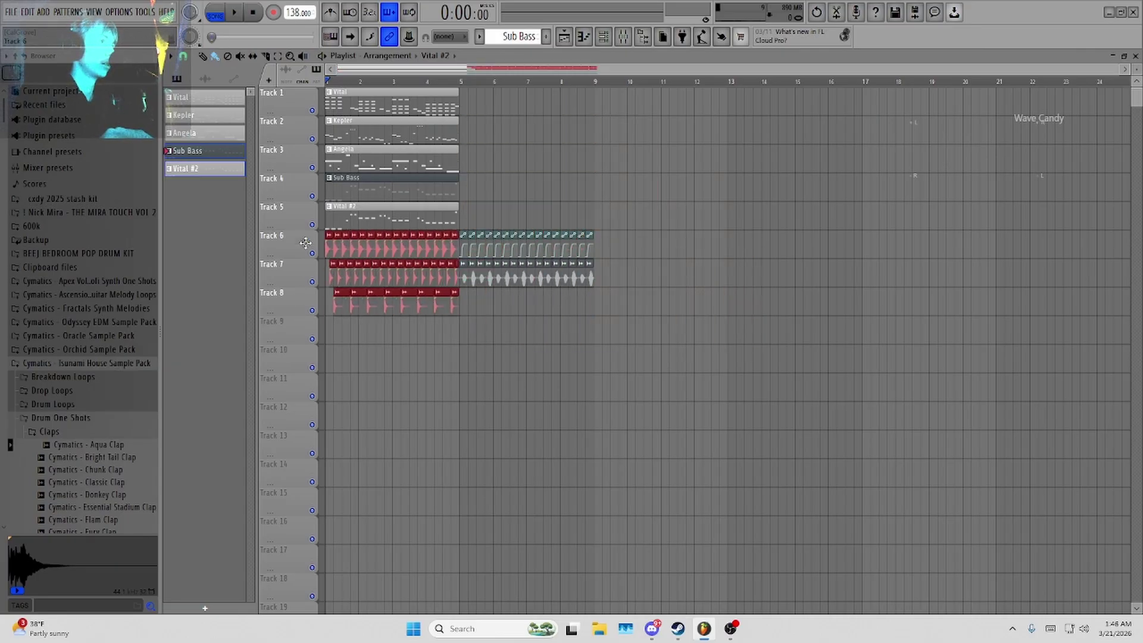
{"action": "left_click_drag", "start_coordinate": [724, 344], "coordinate": [572, 286]}
{"action": "left_click", "coordinate": [471, 277]}
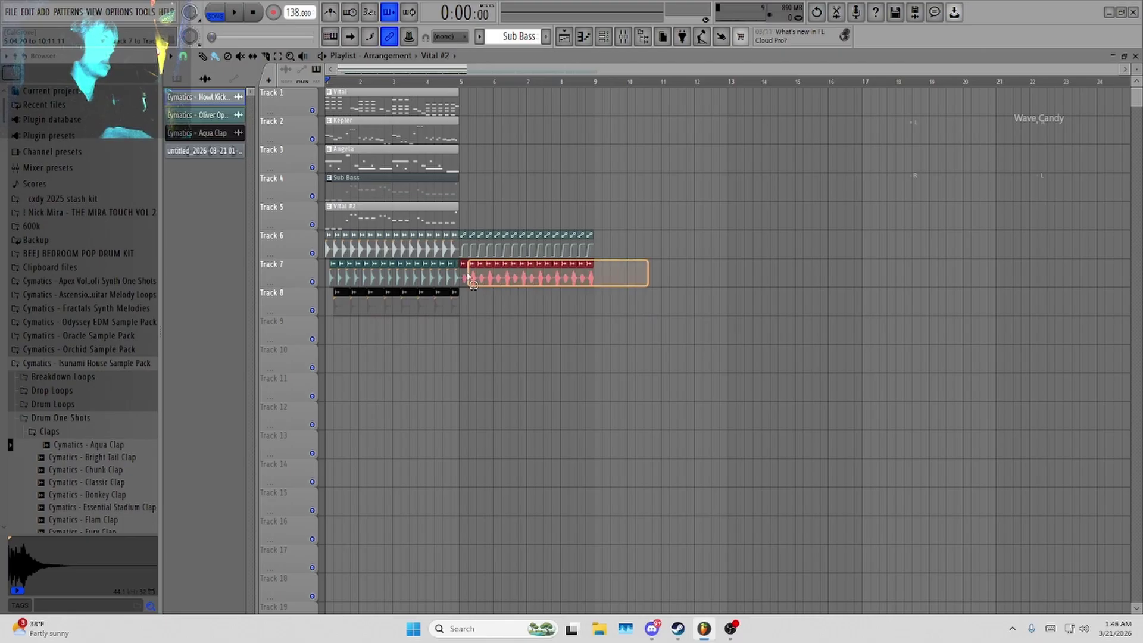
{"action": "scroll", "coordinate": [465, 279], "scroll_direction": "up", "scroll_amount": 4}
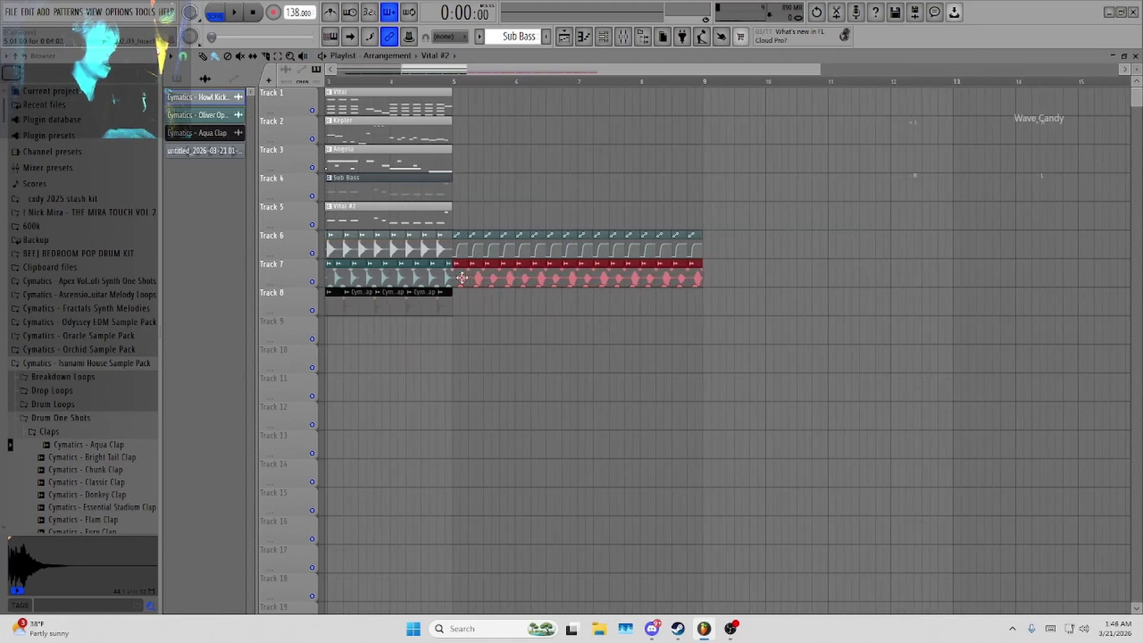
{"action": "left_click_drag", "start_coordinate": [466, 280], "coordinate": [224, 322]}
{"action": "left_click", "coordinate": [810, 249]}
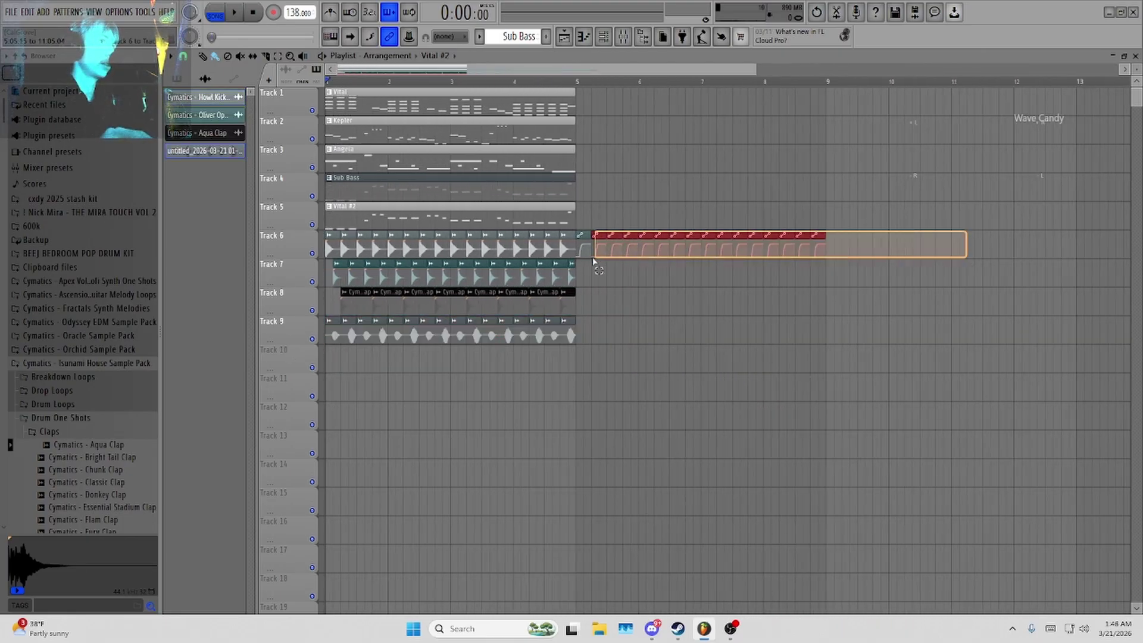
{"action": "left_click_drag", "start_coordinate": [588, 234], "coordinate": [325, 381]}
{"action": "left_click_drag", "start_coordinate": [255, 357], "coordinate": [257, 356]}
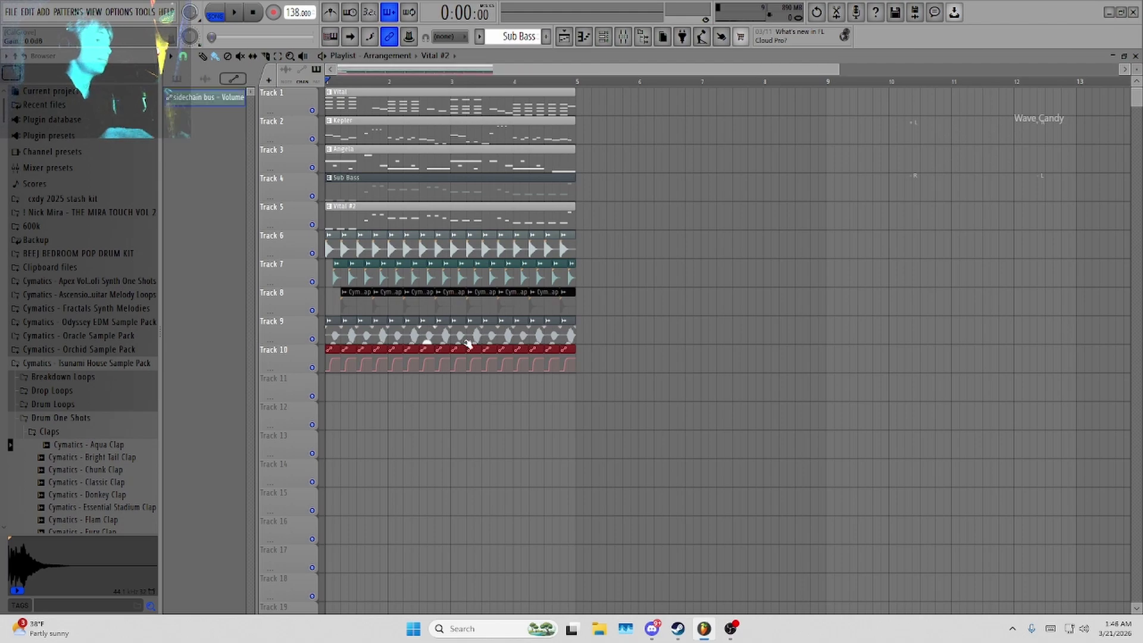
Play the loop and duplicate all of its clips end to end to fill the arrangement up to bar 49.
{"action": "scroll", "coordinate": [468, 345], "scroll_direction": "down", "scroll_amount": 3}
{"action": "key", "text": "space"}
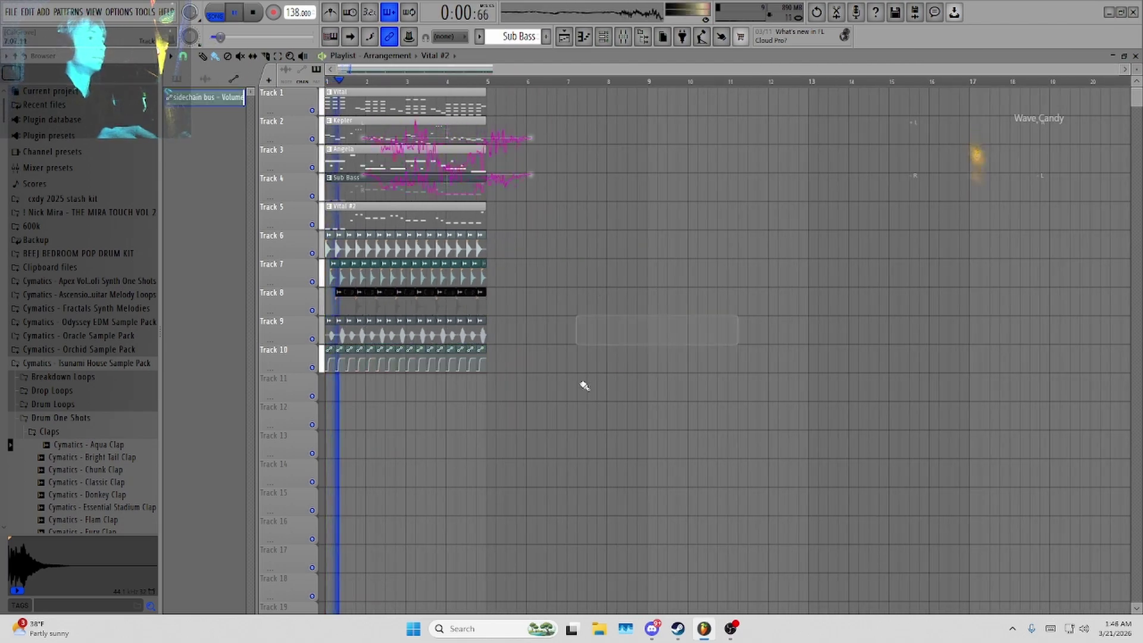
{"action": "key", "text": "ctrl+a"}
{"action": "key", "text": "ctrl+b"}
{"action": "key", "text": "ctrl+b"}
{"action": "key", "text": "ctrl+b"}
{"action": "key", "text": "ctrl+b"}
{"action": "scroll", "coordinate": [436, 284], "scroll_direction": "down", "scroll_amount": 2}
{"action": "scroll", "coordinate": [440, 292], "scroll_direction": "down", "scroll_amount": 1}
{"action": "key", "text": "ctrl+b"}
{"action": "key", "text": "ctrl+b"}
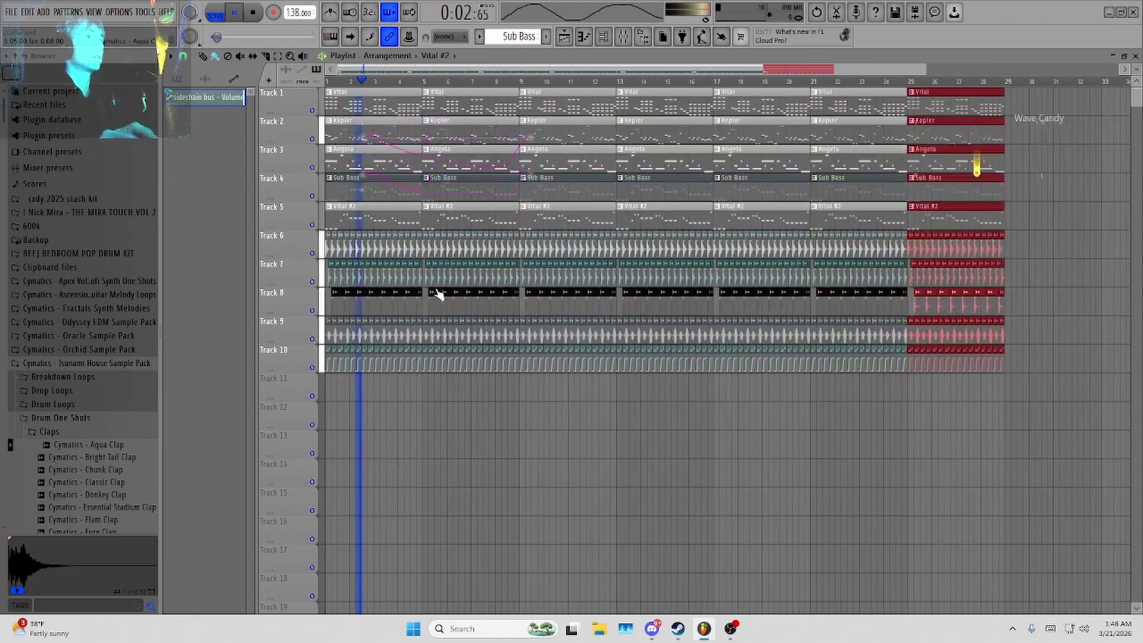
{"action": "key", "text": "ctrl+b"}
Stop playback and delete clips so the parts enter gradually, with Vital alone in bars 1–4 and no drums in bars 25–28.
{"action": "key", "text": "space"}
{"action": "left_click", "coordinate": [475, 419]}
{"action": "left_click_drag", "start_coordinate": [520, 404], "coordinate": [281, 208]}
{"action": "key", "text": "Delete"}
Duplicate the section from bar 9 to start at bar 49, and add a four-bar ending of Vital, Kepler and Vital #2 clips at bar 89.
{"action": "left_click_drag", "start_coordinate": [993, 457], "coordinate": [433, 56]}
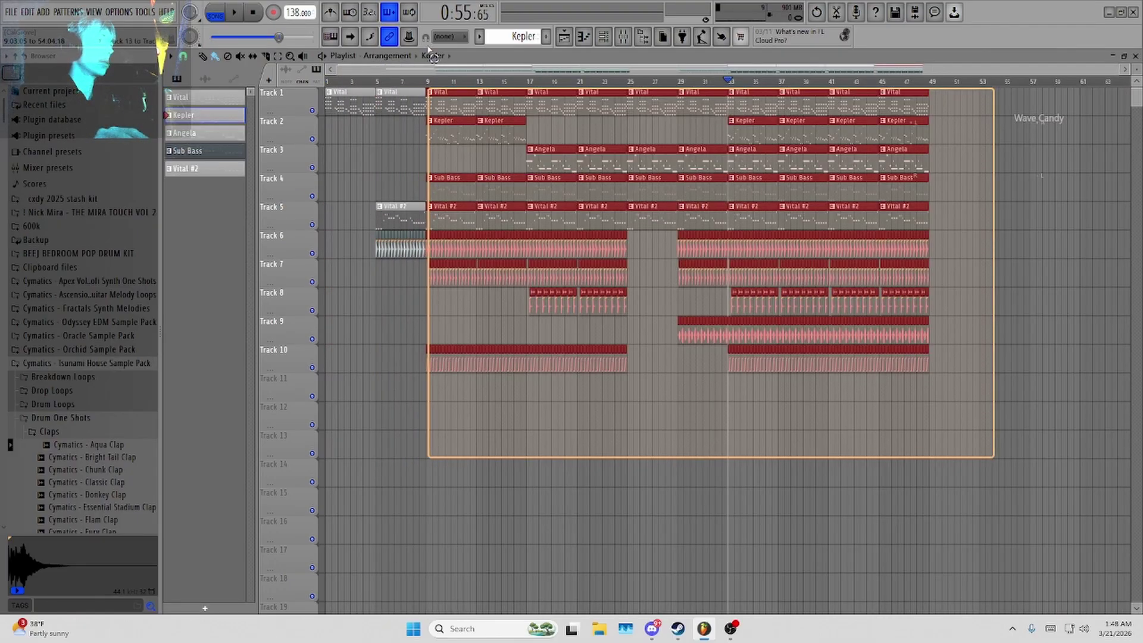
{"action": "key", "text": "ctrl+b"}
{"action": "scroll", "coordinate": [571, 258], "scroll_direction": "down", "scroll_amount": 2}
{"action": "left_click", "coordinate": [714, 466]}
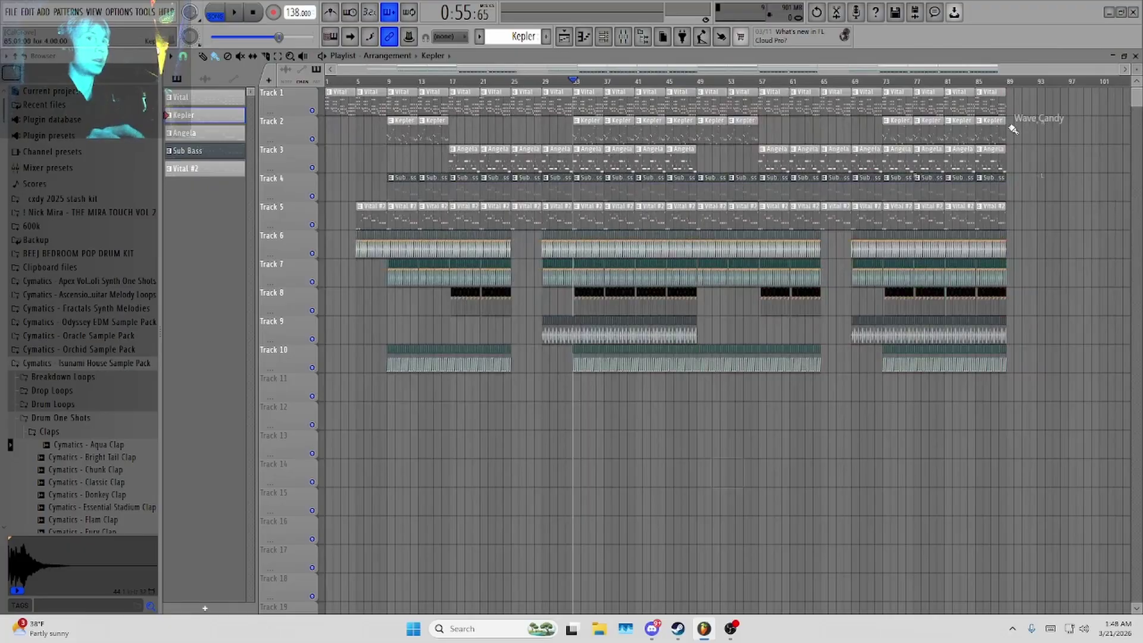
{"action": "key", "text": "ctrl+b"}
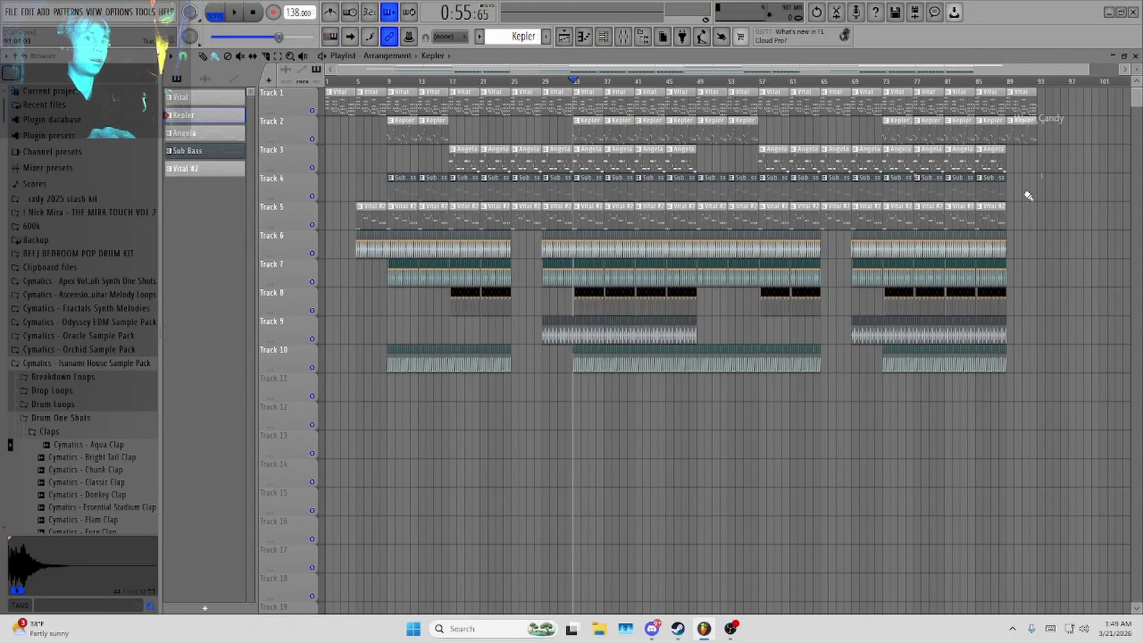
{"action": "left_click", "coordinate": [1012, 82]}
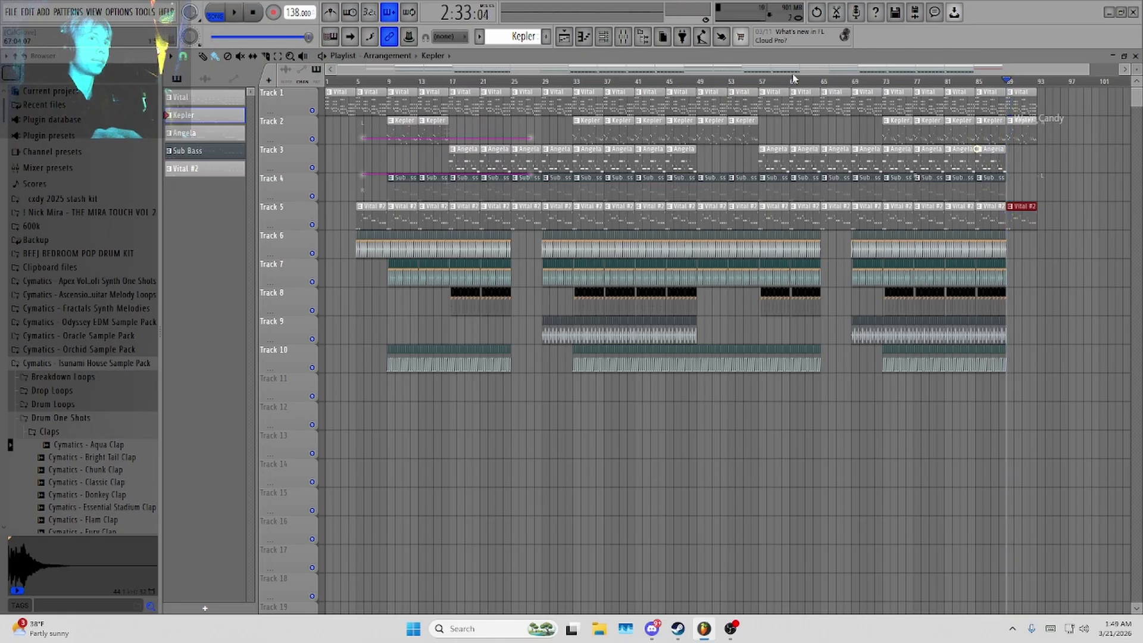
Collapse the Claps and Drum One Shots folders and open the FX folder of the Cymatics Tsunami House Sample Pack.
{"action": "scroll", "coordinate": [360, 380], "scroll_direction": "up", "scroll_amount": 10}
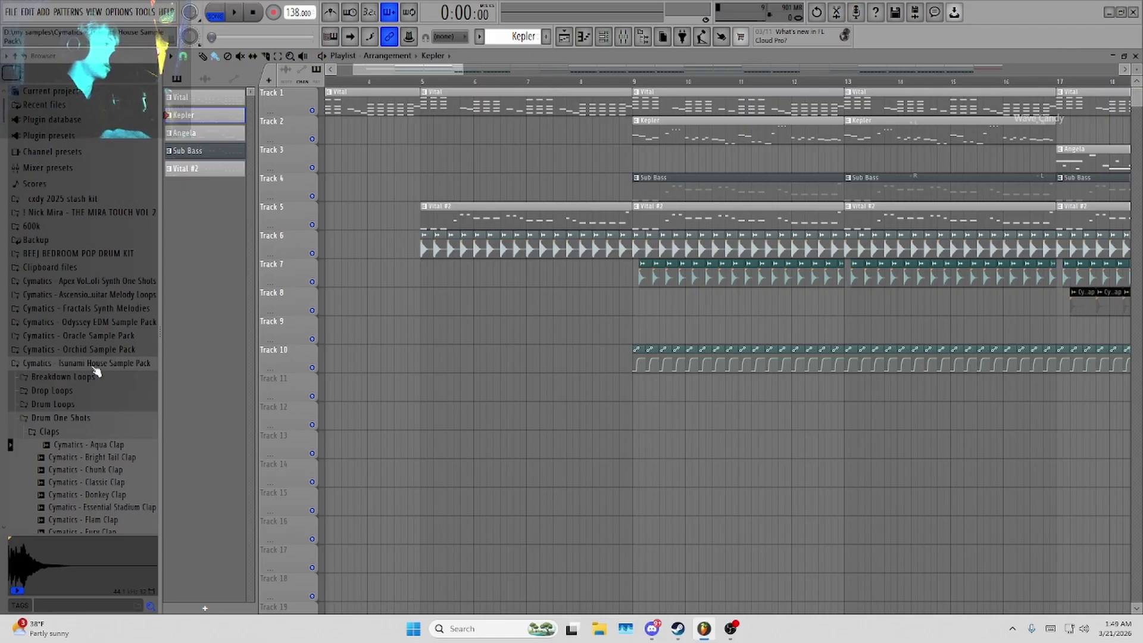
{"action": "left_click", "coordinate": [82, 431]}
{"action": "scroll", "coordinate": [88, 493], "scroll_direction": "down", "scroll_amount": 2}
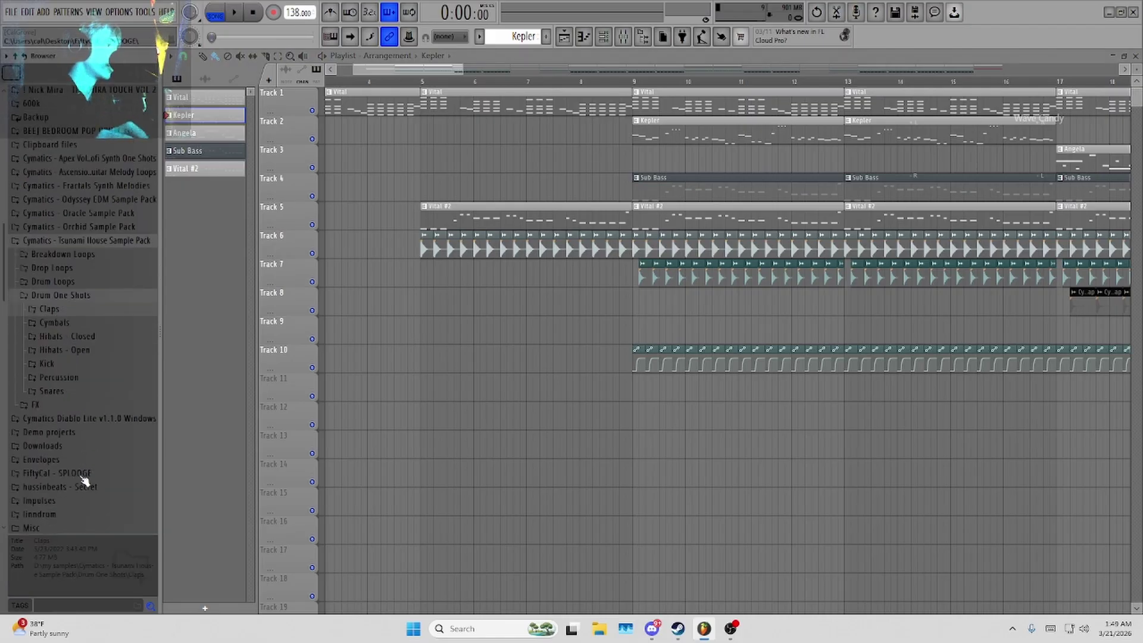
{"action": "left_click", "coordinate": [62, 405]}
{"action": "left_click", "coordinate": [82, 296]}
{"action": "scroll", "coordinate": [77, 381], "scroll_direction": "down", "scroll_amount": 1}
{"action": "scroll", "coordinate": [76, 387], "scroll_direction": "down", "scroll_amount": 1}
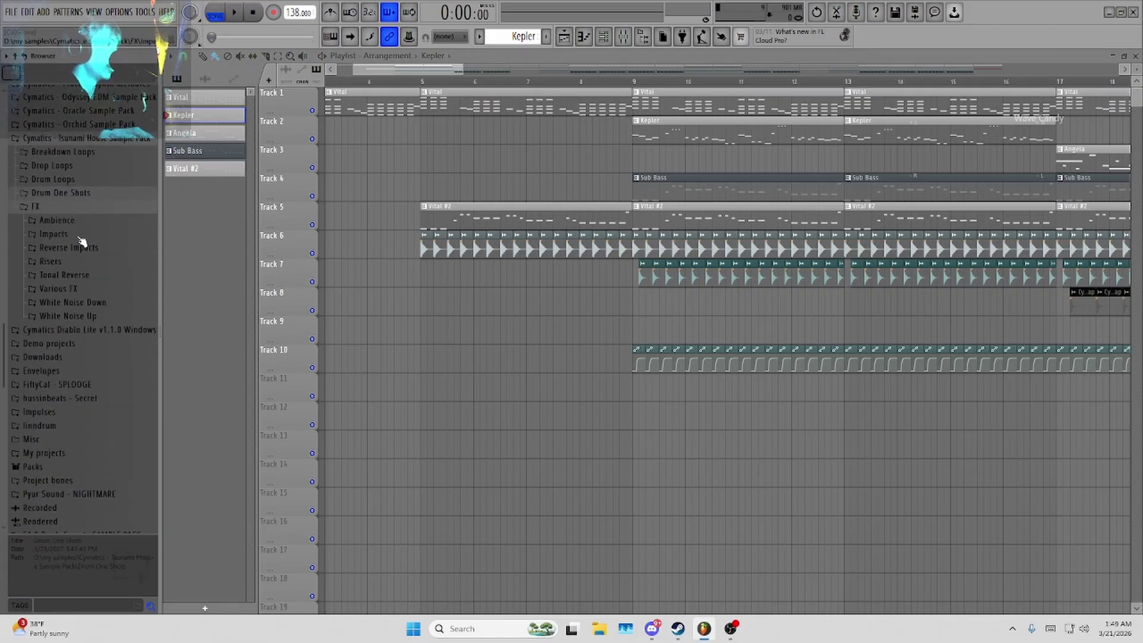
Look through the White Noise Down folder, open White Noise Up and preview the Fluttery White Noise Up sample.
{"action": "left_click", "coordinate": [94, 292]}
{"action": "left_click", "coordinate": [92, 293]}
{"action": "left_click", "coordinate": [93, 303]}
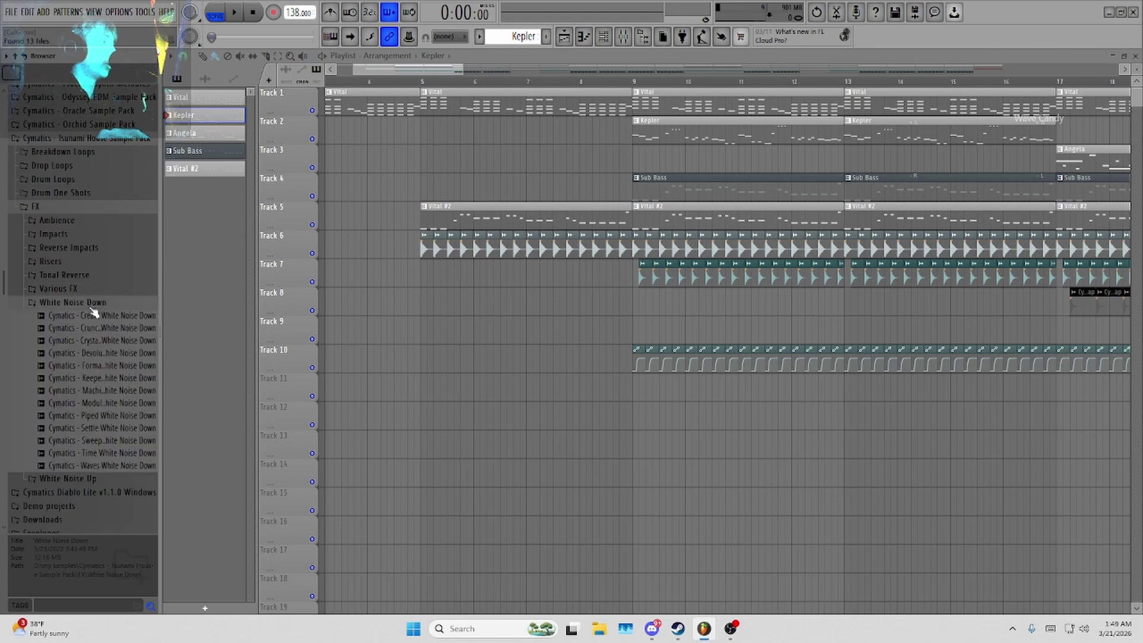
{"action": "left_click", "coordinate": [97, 303]}
{"action": "left_click", "coordinate": [102, 320]}
{"action": "left_click", "coordinate": [111, 342]}
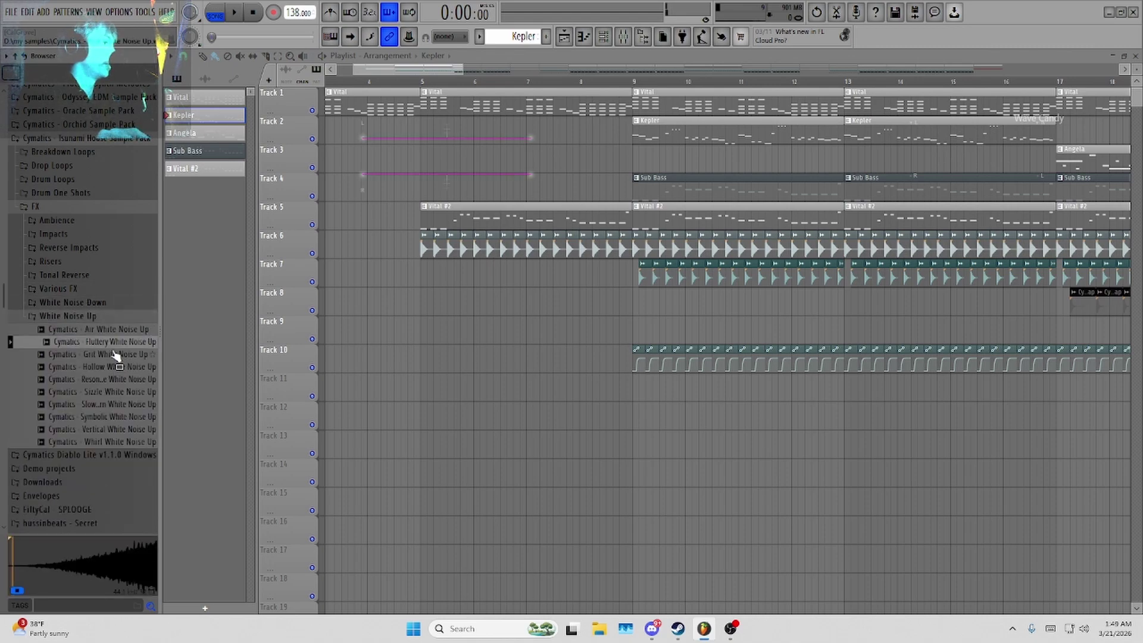
Place the Fluttery White Noise Up sample on Track 12 so that it ends at bar 33.
{"action": "left_click_drag", "start_coordinate": [115, 355], "coordinate": [753, 416]}
{"action": "scroll", "coordinate": [503, 406], "scroll_direction": "down", "scroll_amount": 3}
{"action": "scroll", "coordinate": [752, 416], "scroll_direction": "up", "scroll_amount": 5}
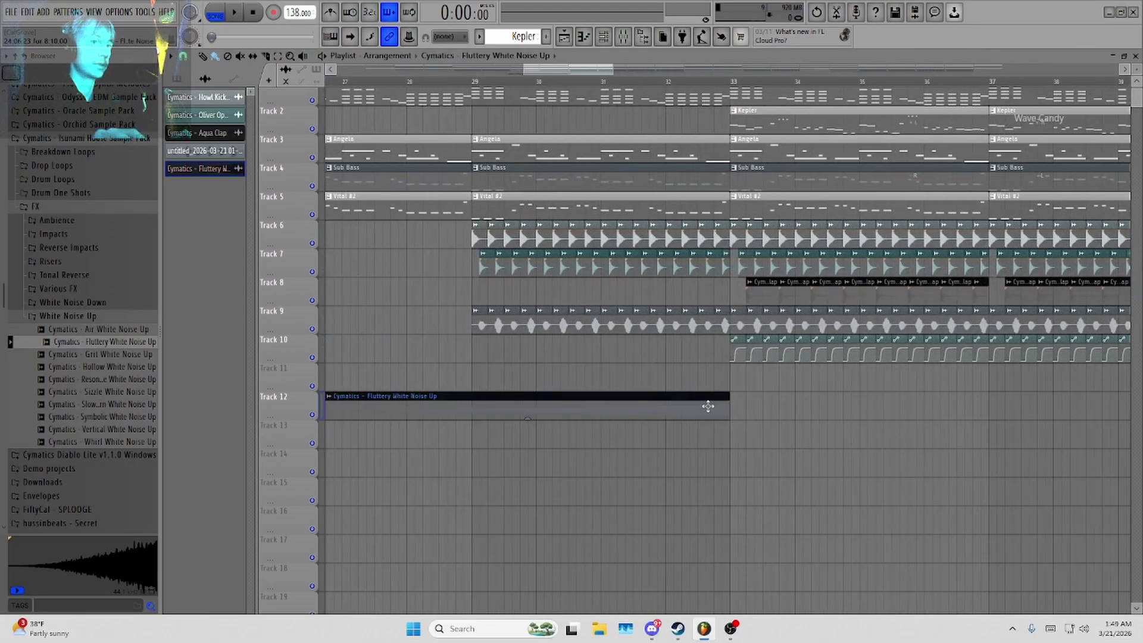
{"action": "scroll", "coordinate": [726, 429], "scroll_direction": "up", "scroll_amount": 3}
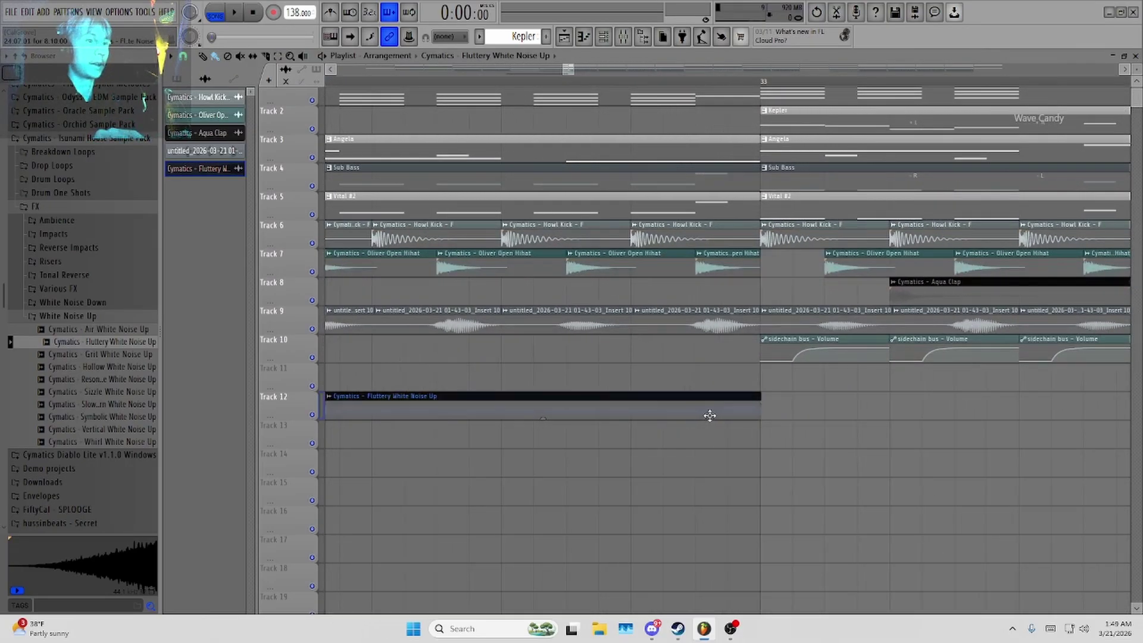
Play from bar 29 and lower the Fluttery White Noise Up channel volume to about 38%.
{"action": "double_click", "coordinate": [600, 418]}
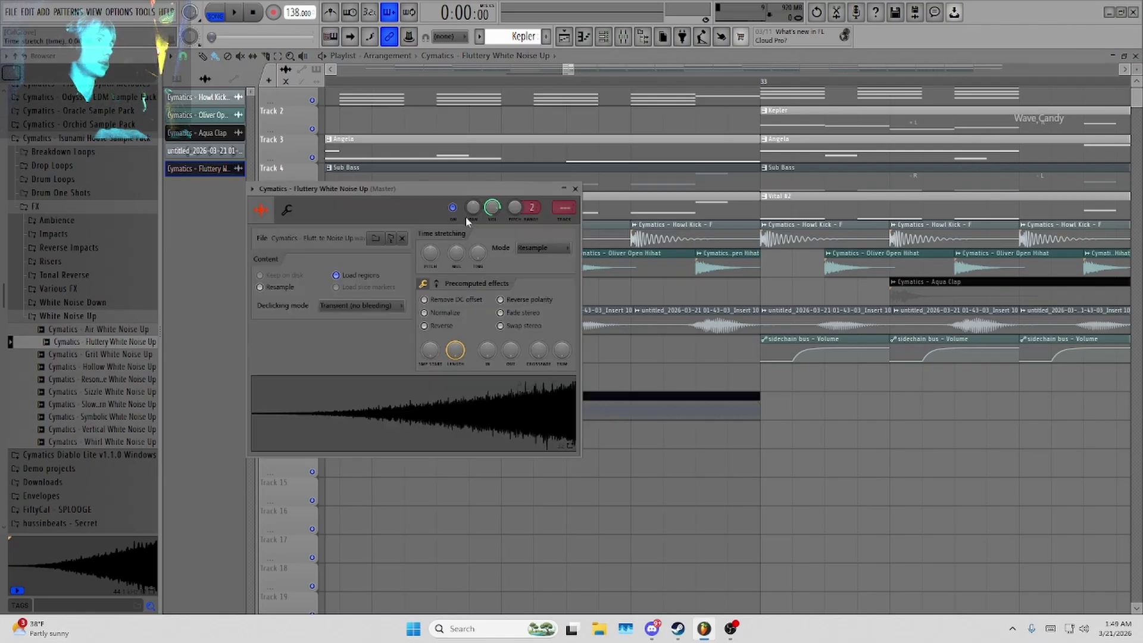
{"action": "left_click", "coordinate": [576, 189]}
{"action": "scroll", "coordinate": [447, 395], "scroll_direction": "down", "scroll_amount": 6}
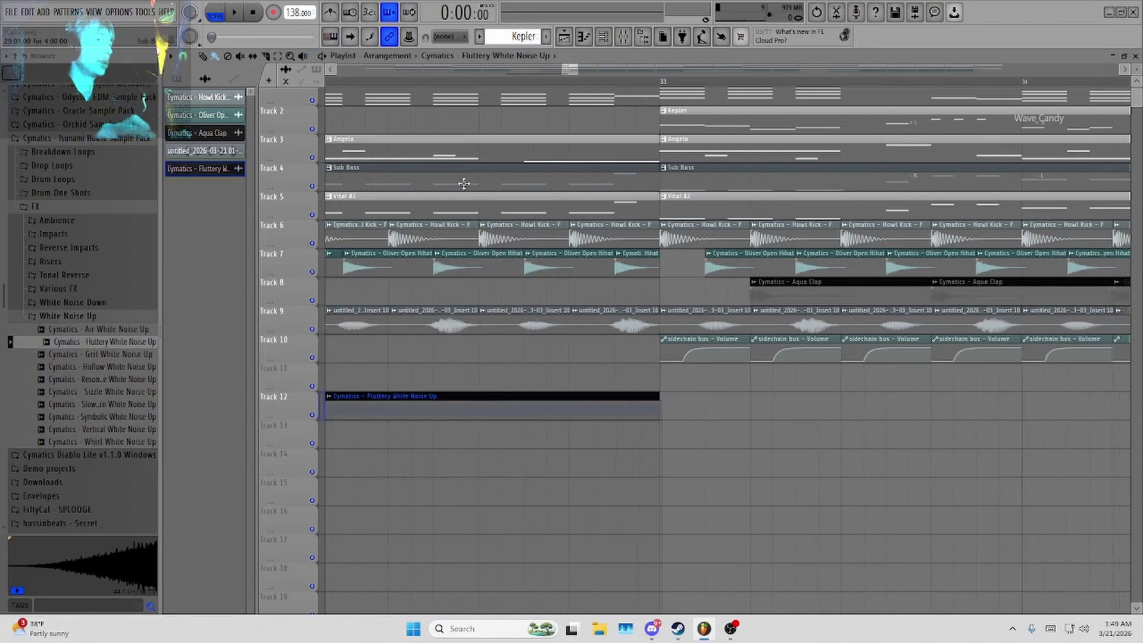
{"action": "scroll", "coordinate": [477, 393], "scroll_direction": "down", "scroll_amount": 2}
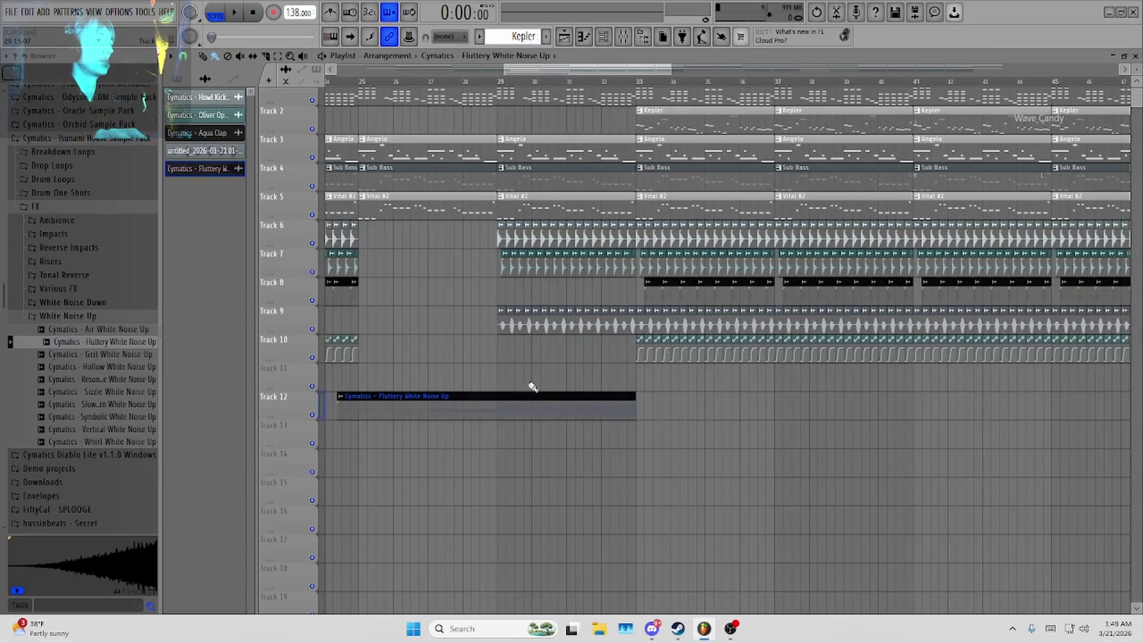
{"action": "double_click", "coordinate": [530, 394]}
{"action": "left_click", "coordinate": [575, 190]}
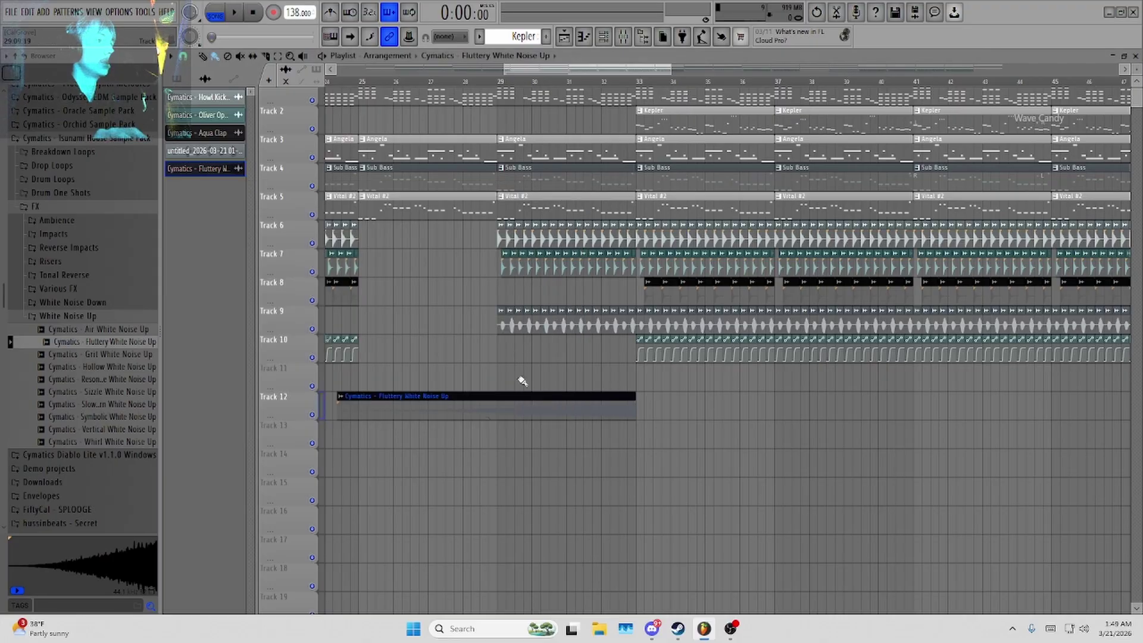
{"action": "double_click", "coordinate": [523, 393]}
{"action": "left_click", "coordinate": [496, 88]}
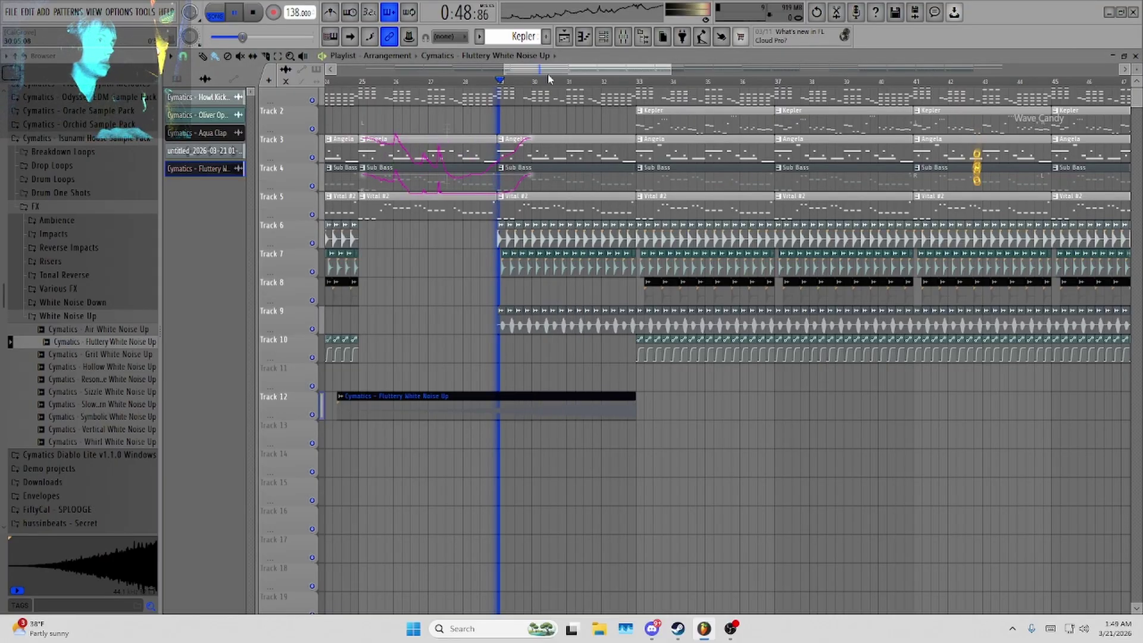
{"action": "double_click", "coordinate": [582, 410]}
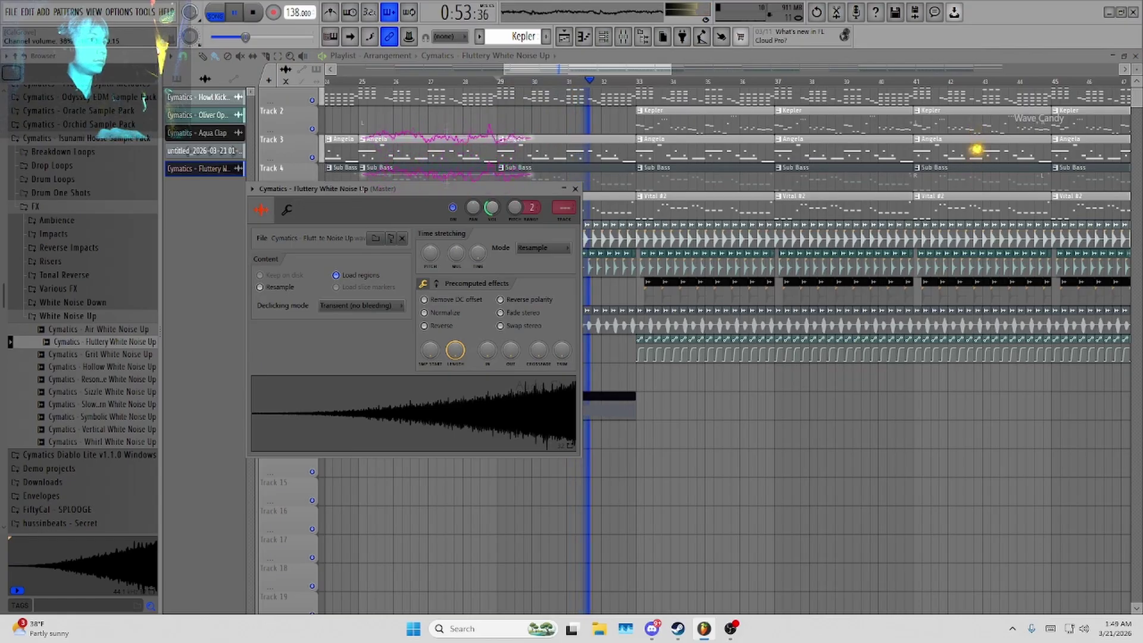
{"action": "left_click", "coordinate": [575, 189]}
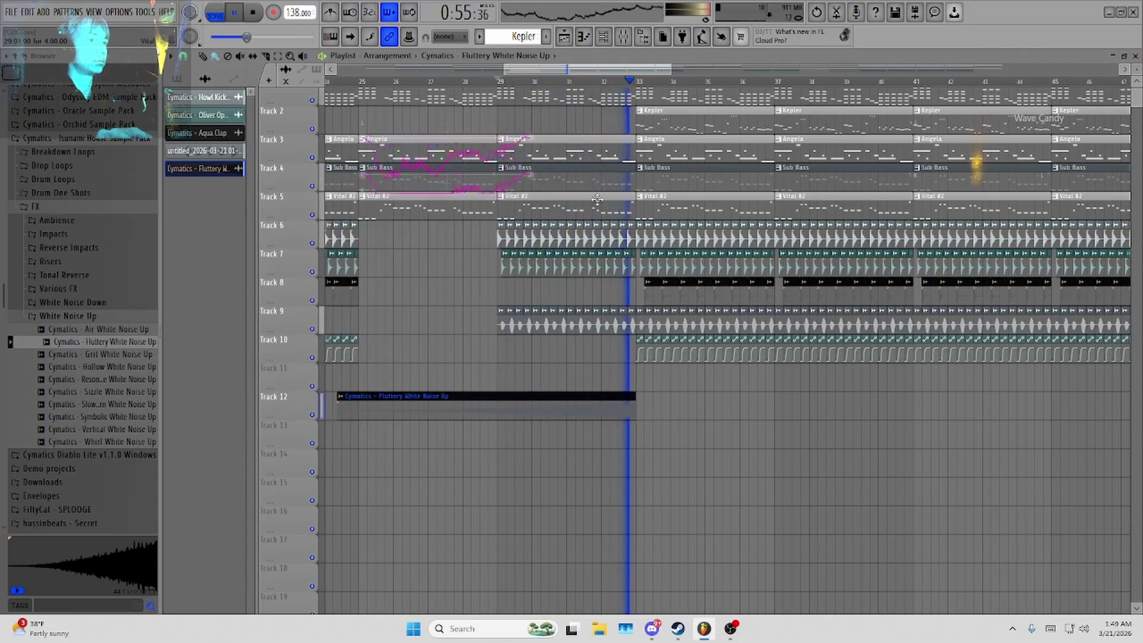
Collapse the White Noise Up folder and open the White Noise Down folder to look through its samples.
{"action": "left_click", "coordinate": [130, 345]}
{"action": "left_click", "coordinate": [102, 316]}
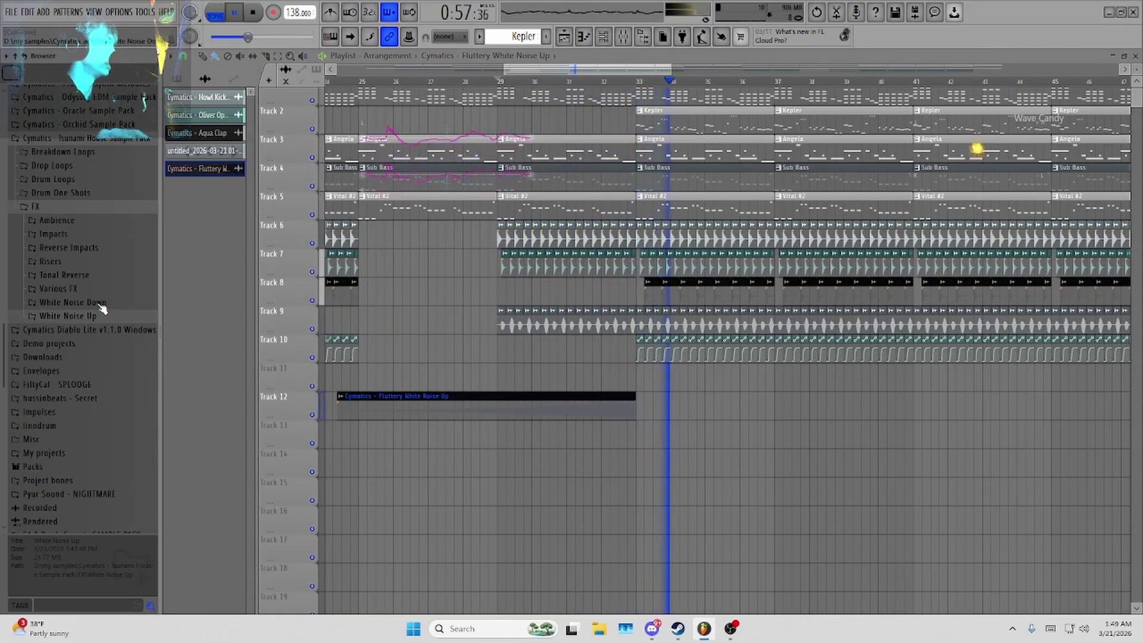
{"action": "left_click", "coordinate": [102, 304]}
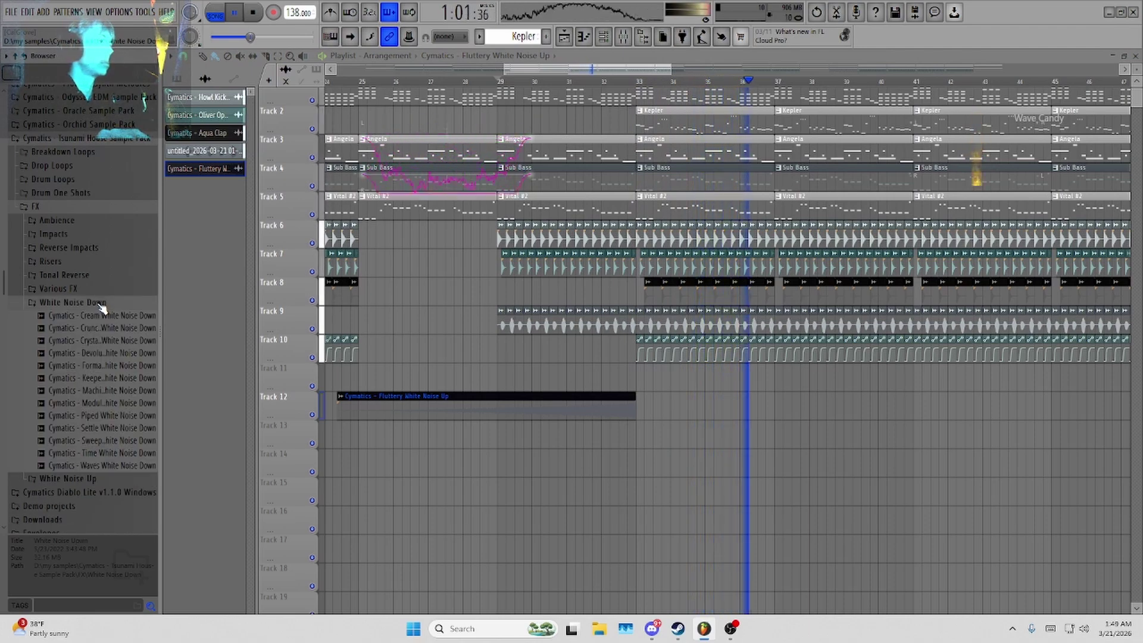
Shift the low point of the sidechain bus volume automation at bar 33 slightly earlier so the volume recovers sooner.
{"action": "scroll", "coordinate": [671, 374], "scroll_direction": "up", "scroll_amount": 3}
{"action": "scroll", "coordinate": [667, 369], "scroll_direction": "up", "scroll_amount": 3}
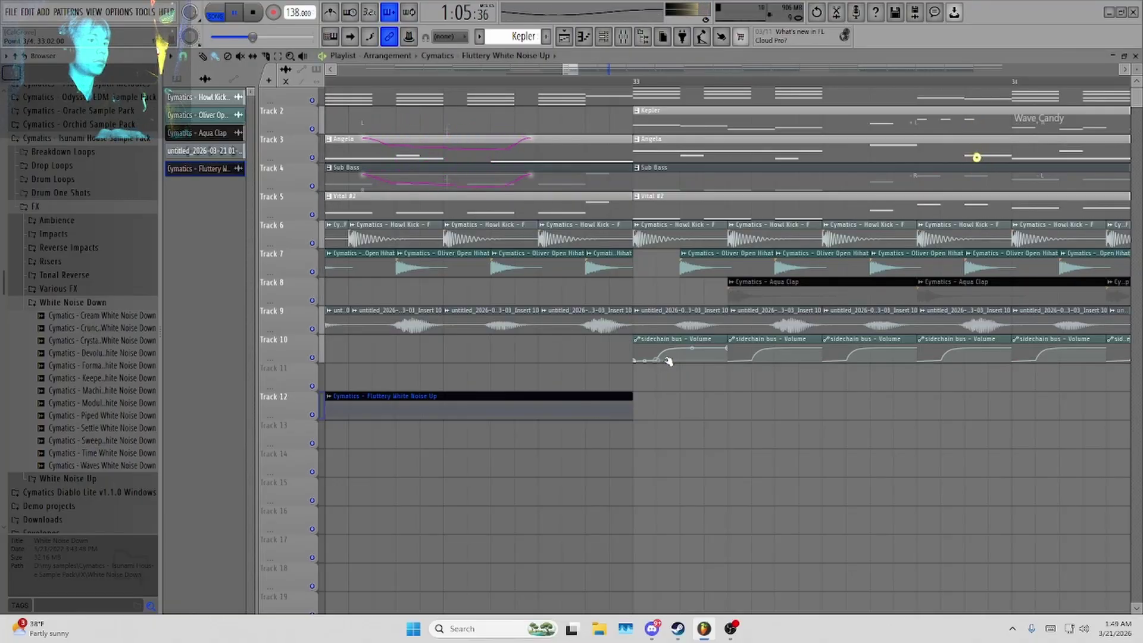
{"action": "mouse_move", "coordinate": [668, 361]}
{"action": "left_mouse_down"}
{"action": "mouse_move", "coordinate": [682, 365]}
{"action": "mouse_move", "coordinate": [656, 363]}
{"action": "left_mouse_up"}
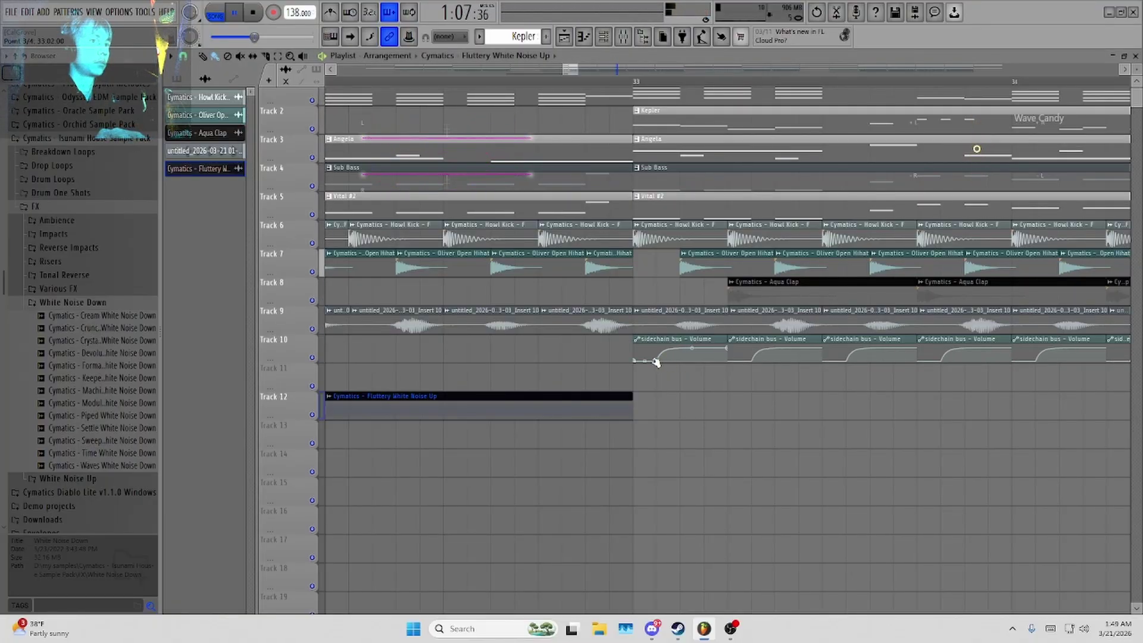
{"action": "scroll", "coordinate": [518, 469], "scroll_direction": "down", "scroll_amount": 6}
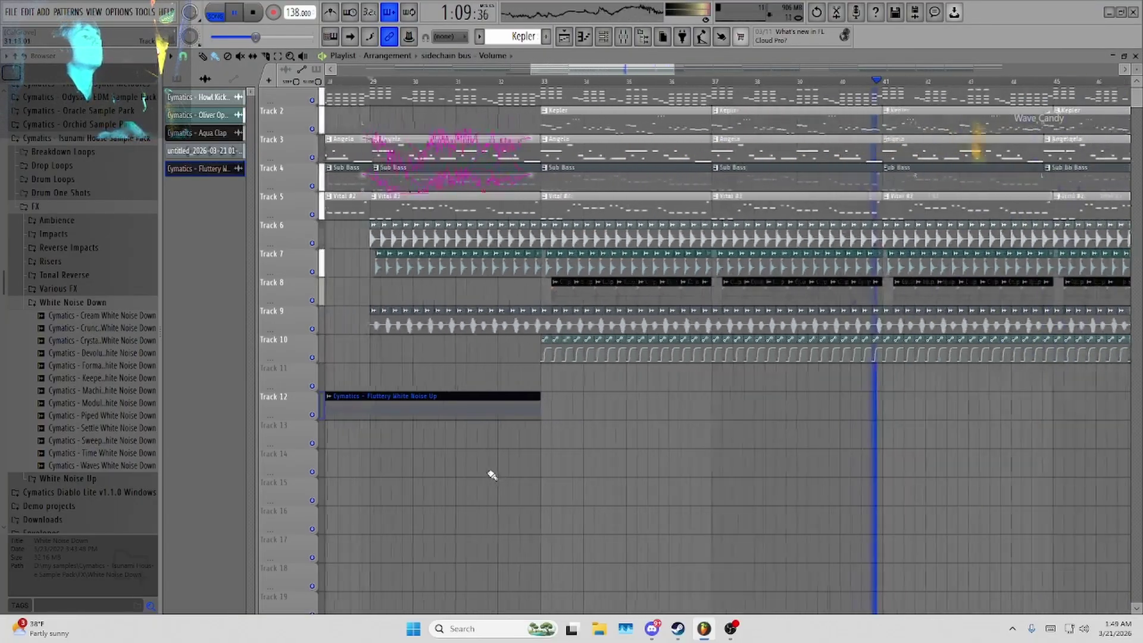
{"action": "scroll", "coordinate": [476, 473], "scroll_direction": "down", "scroll_amount": 3}
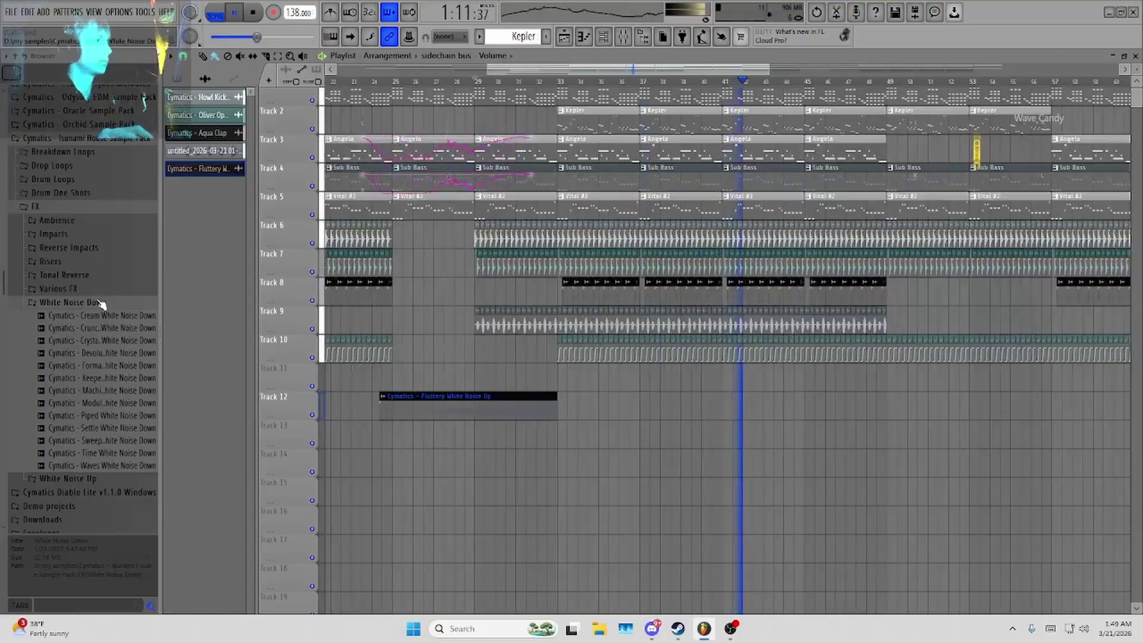
Audition samples in the Various FX folder and place Cymatics - Hawk FX on Track 11.
{"action": "left_click", "coordinate": [97, 300]}
{"action": "left_click", "coordinate": [96, 293]}
{"action": "left_click", "coordinate": [94, 326]}
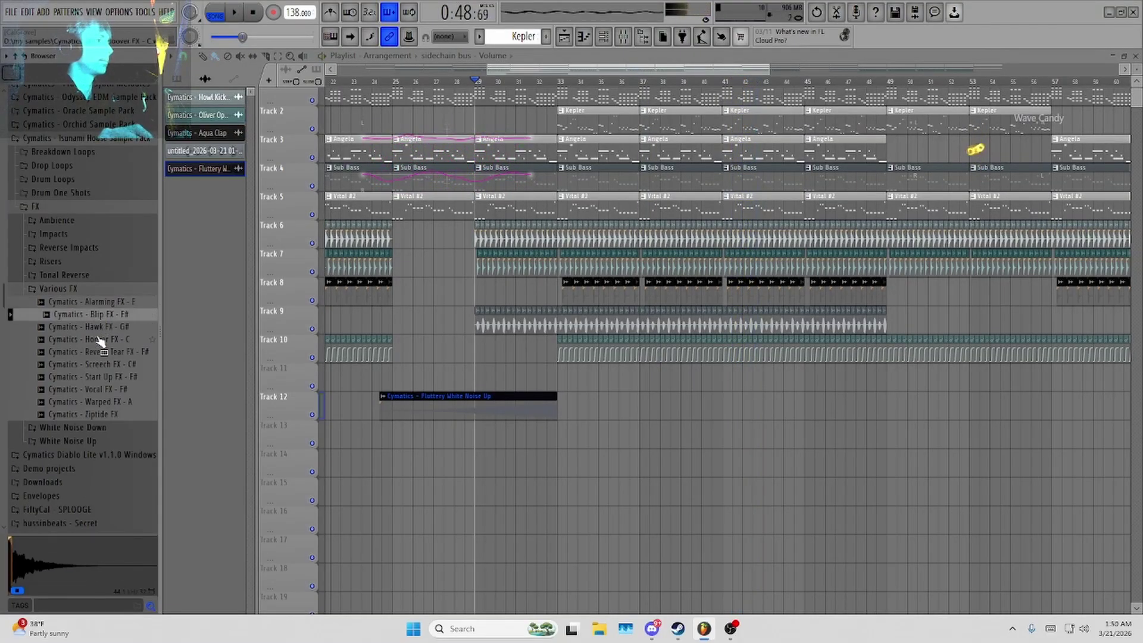
{"action": "left_click", "coordinate": [90, 331]}
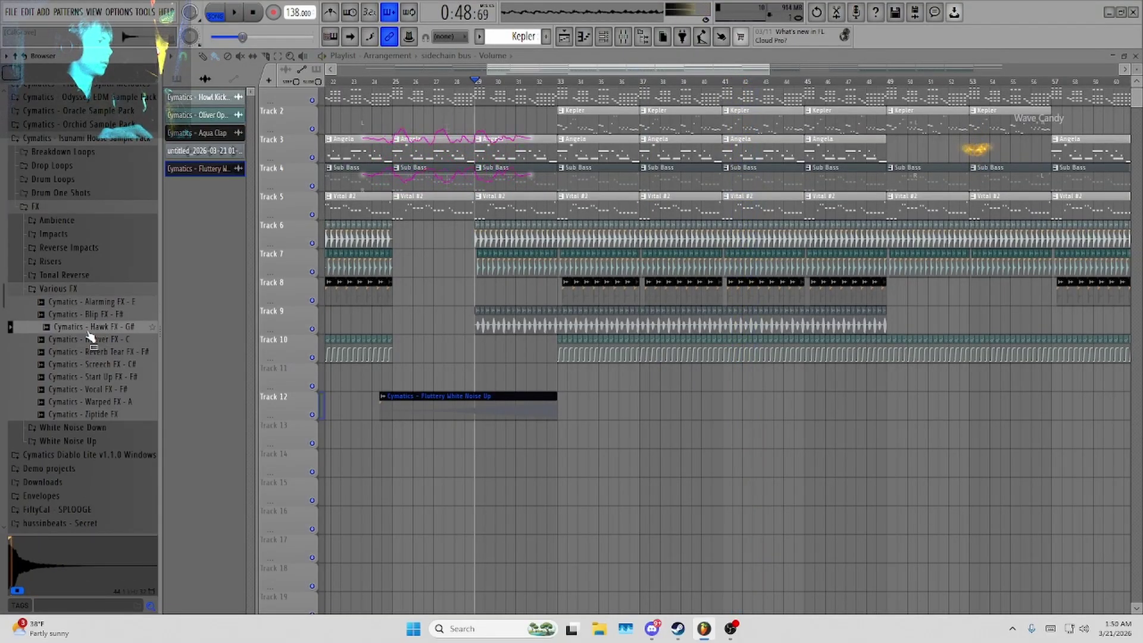
{"action": "left_click_drag", "start_coordinate": [91, 334], "coordinate": [491, 389]}
{"action": "scroll", "coordinate": [491, 388], "scroll_direction": "up", "scroll_amount": 2}
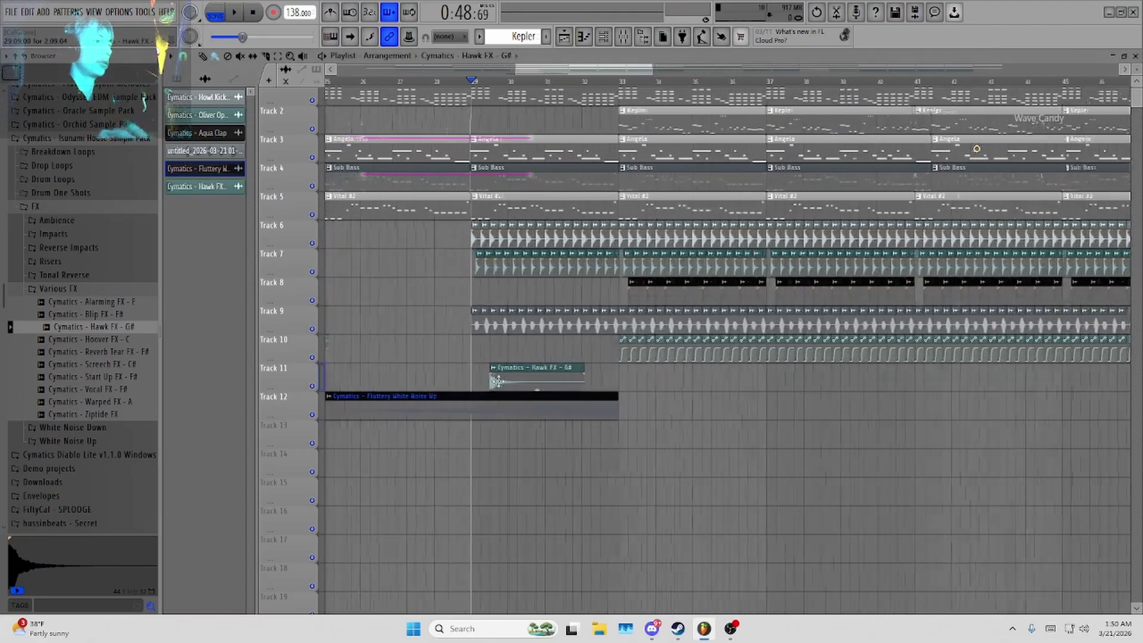
Lower the Hawk FX channel volume and move its clip on Track 11 to start at bar 33.
{"action": "left_click", "coordinate": [495, 393]}
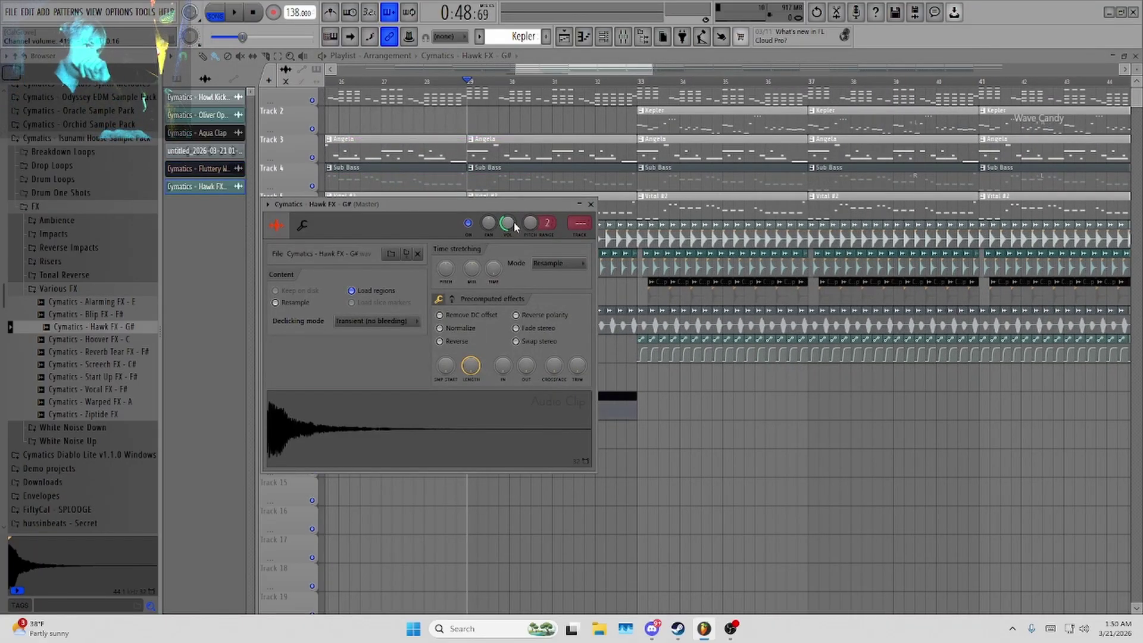
{"action": "left_click", "coordinate": [591, 205]}
{"action": "left_click_drag", "start_coordinate": [532, 373], "coordinate": [682, 373]}
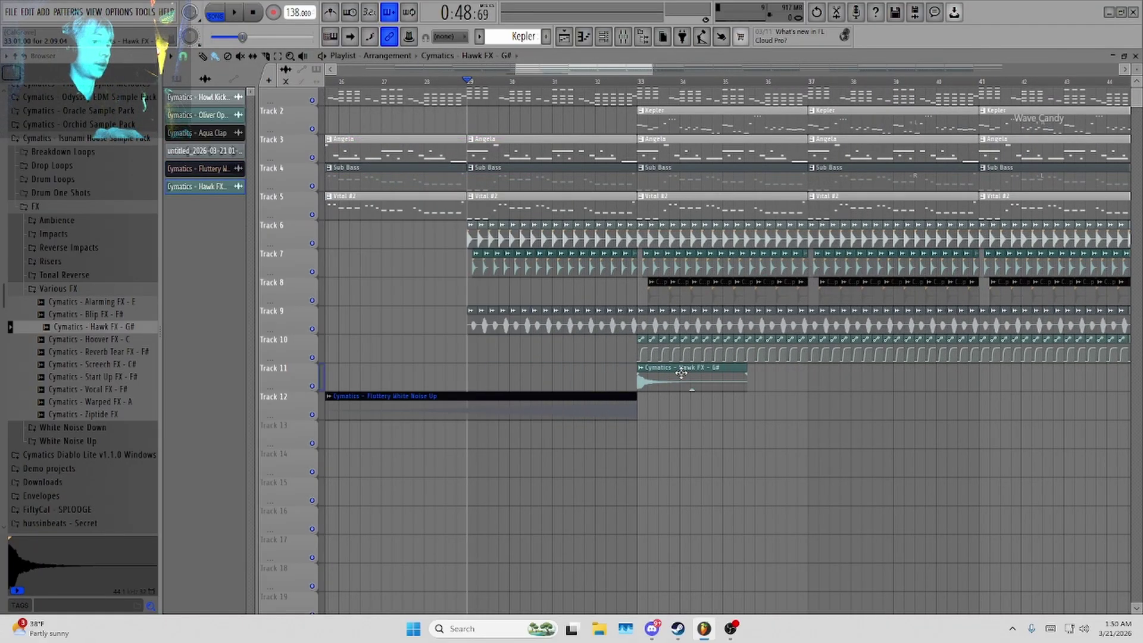
{"action": "left_click", "coordinate": [623, 82]}
{"action": "key", "text": "space"}
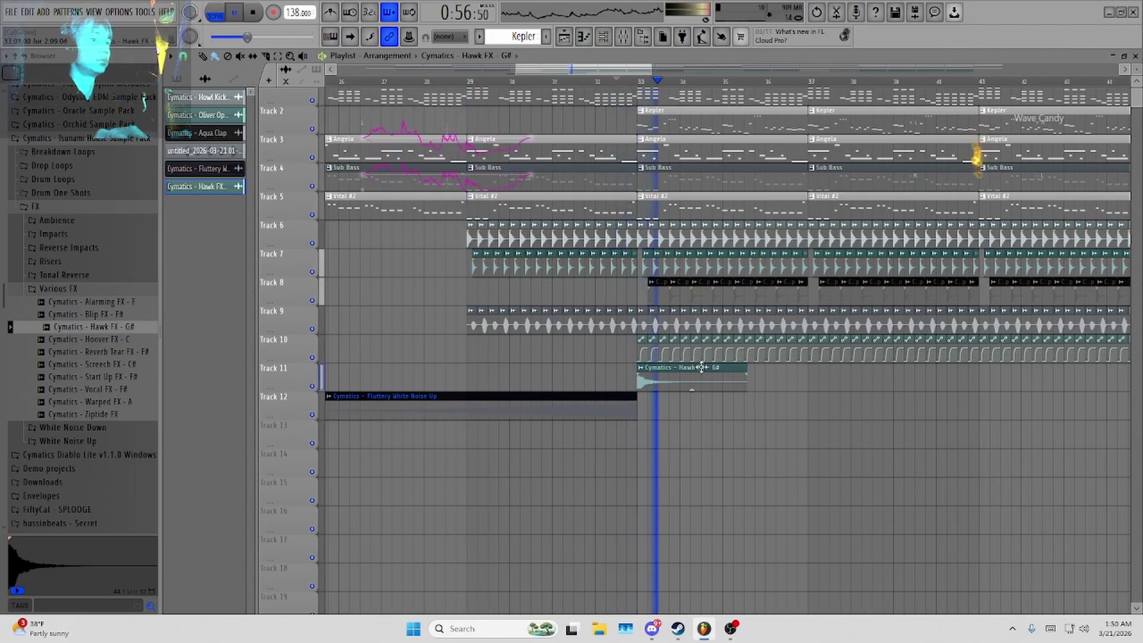
Audition the White Noise Down samples and place Cymatics - Keeper White Noise Down on Track 13 at bar 33.
{"action": "left_click", "coordinate": [119, 351]}
{"action": "left_click", "coordinate": [58, 288]}
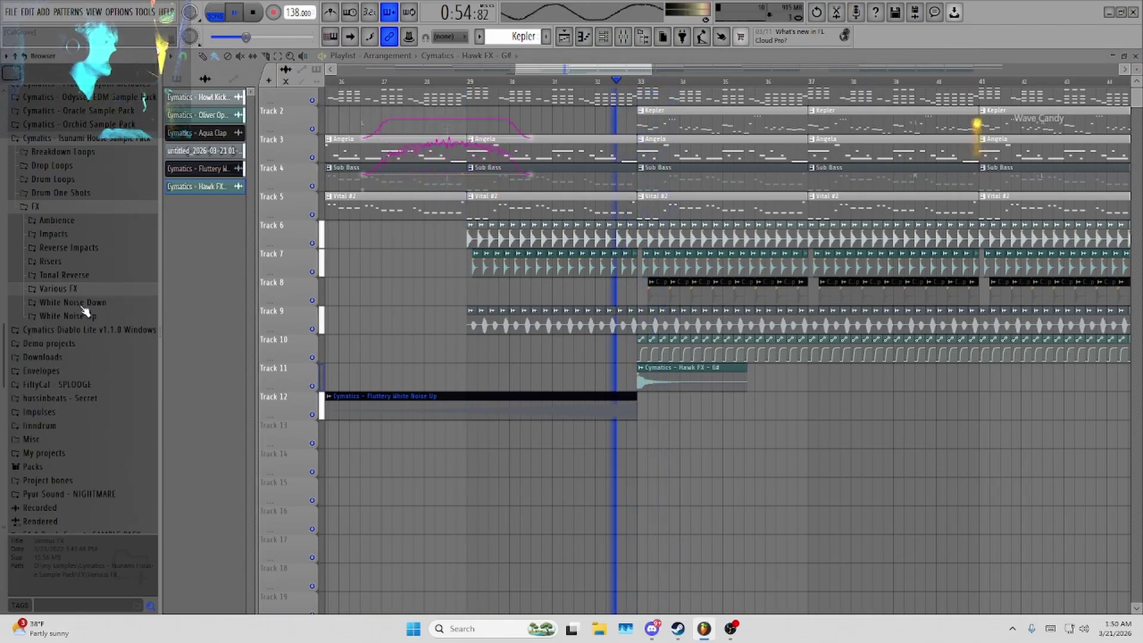
{"action": "left_click", "coordinate": [85, 303]}
{"action": "left_click", "coordinate": [75, 378]}
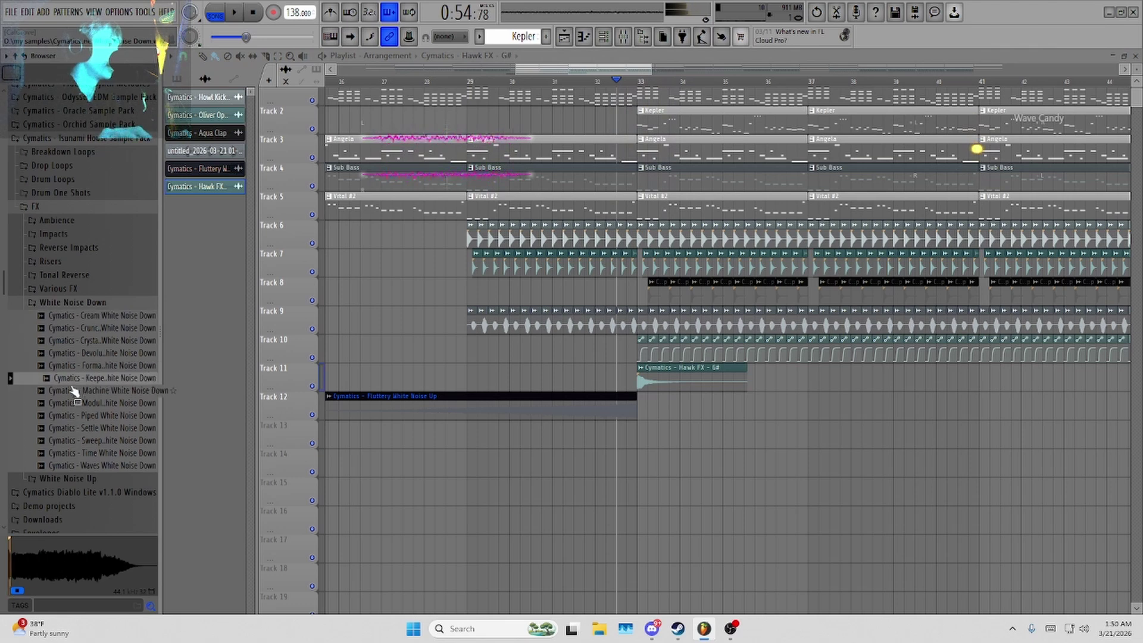
{"action": "left_click", "coordinate": [69, 405]}
{"action": "left_click", "coordinate": [82, 390]}
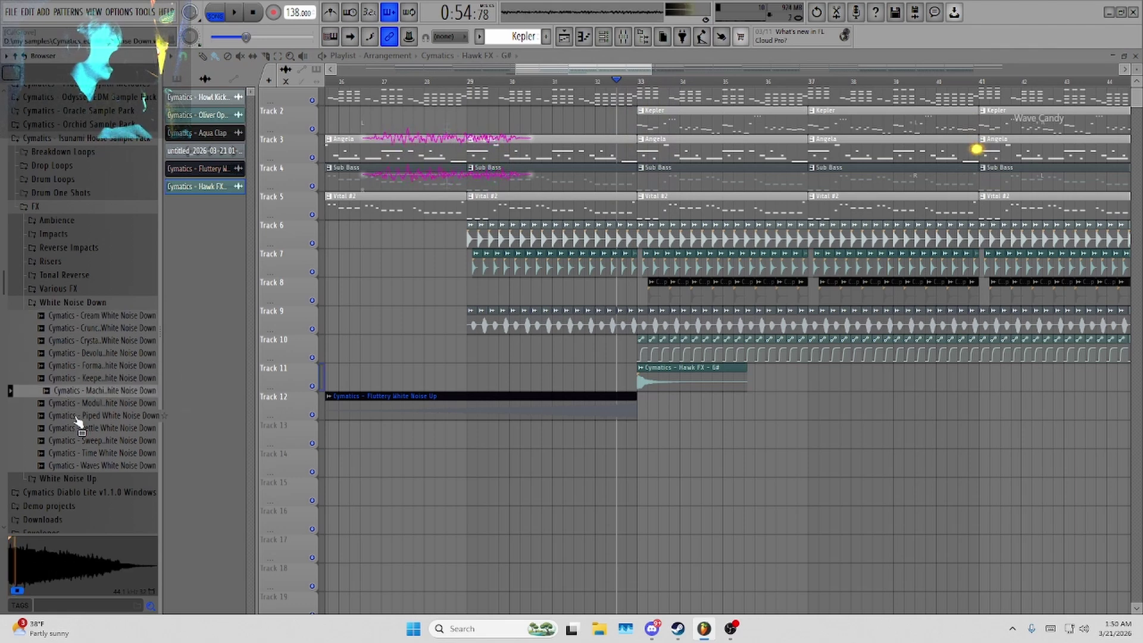
{"action": "left_click", "coordinate": [76, 416]}
{"action": "left_click", "coordinate": [85, 378]}
{"action": "left_click_drag", "start_coordinate": [85, 390], "coordinate": [669, 432]}
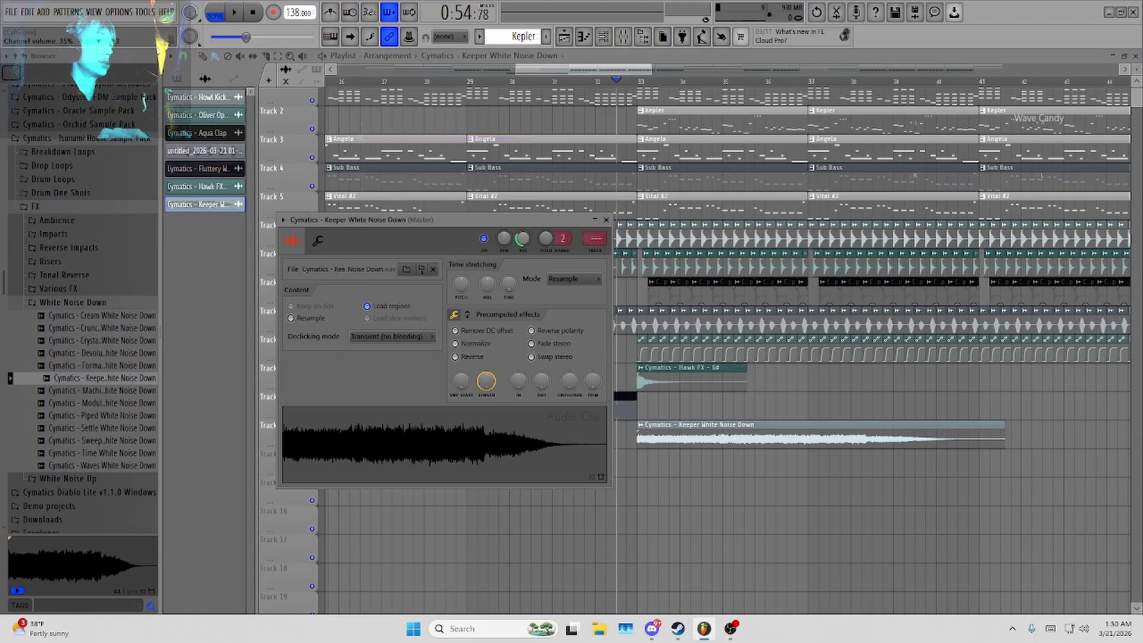
Play across bar 33 and lower the Keeper White Noise Down channel volume.
{"action": "key", "text": "space"}
{"action": "key", "text": "Escape"}
{"action": "scroll", "coordinate": [723, 424], "scroll_direction": "down", "scroll_amount": 3}
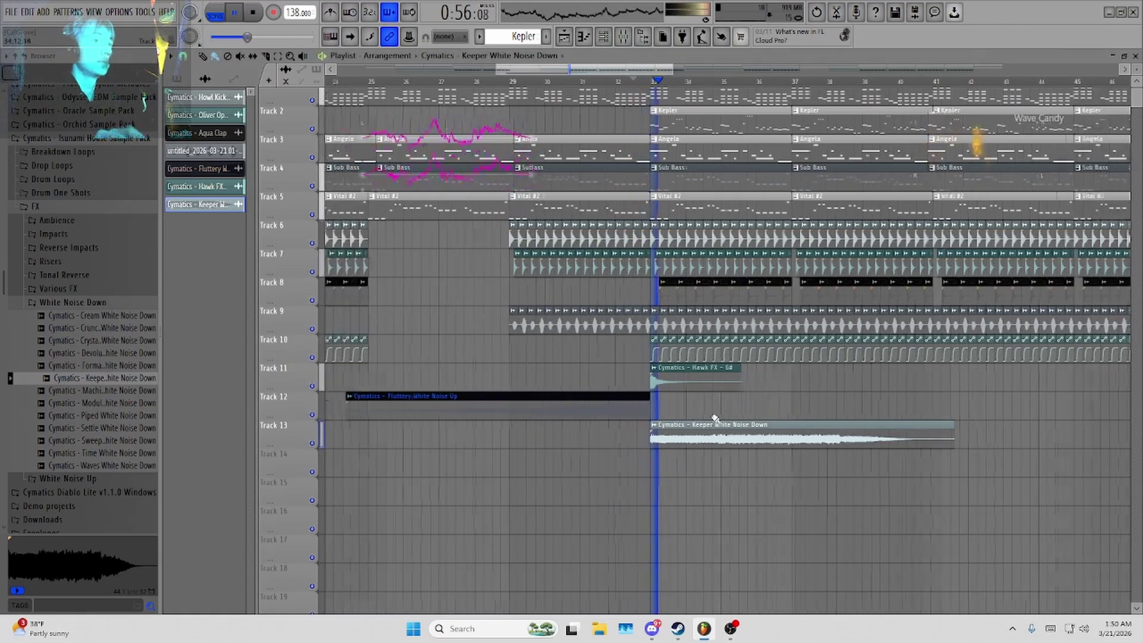
{"action": "double_click", "coordinate": [723, 425]}
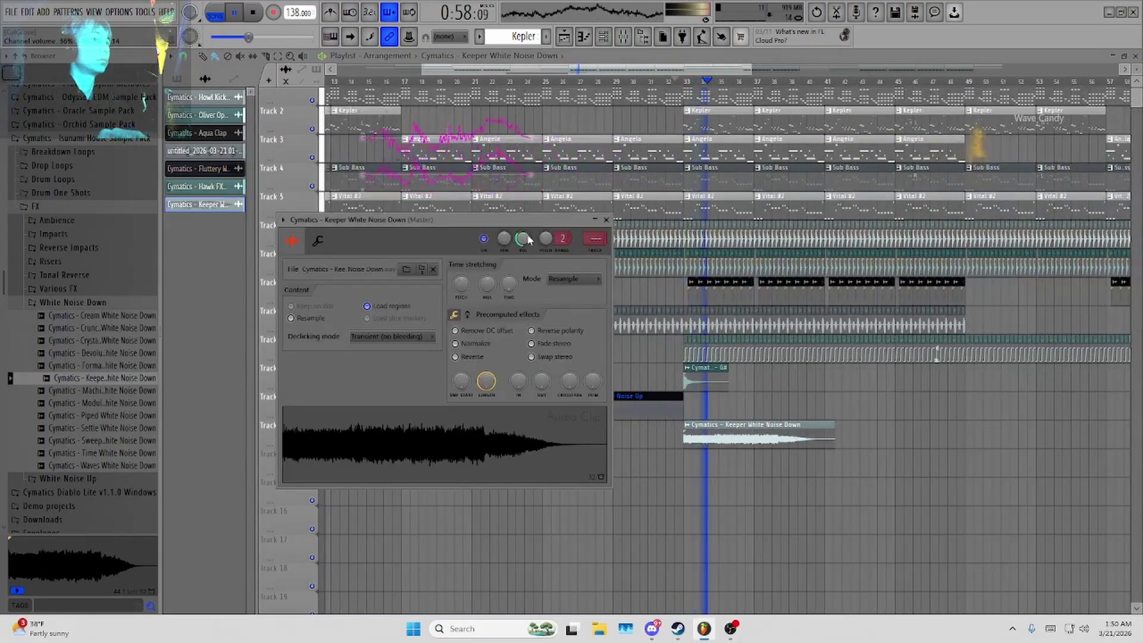
{"action": "key", "text": "Escape"}
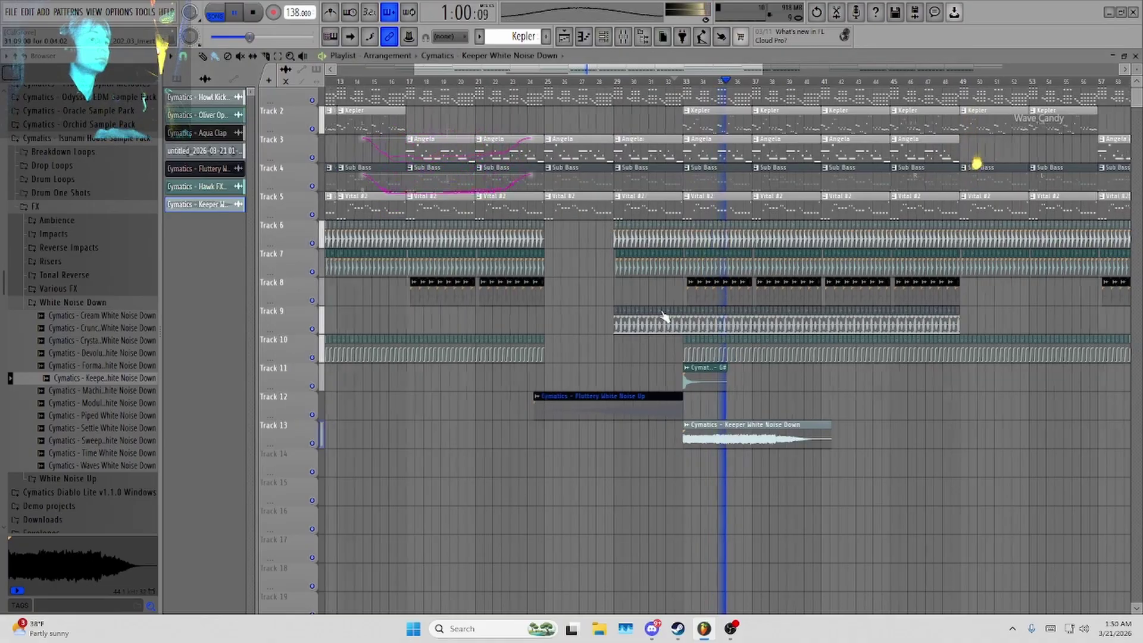
{"action": "scroll", "coordinate": [828, 391], "scroll_direction": "down", "scroll_amount": 3}
{"action": "double_click", "coordinate": [699, 439]}
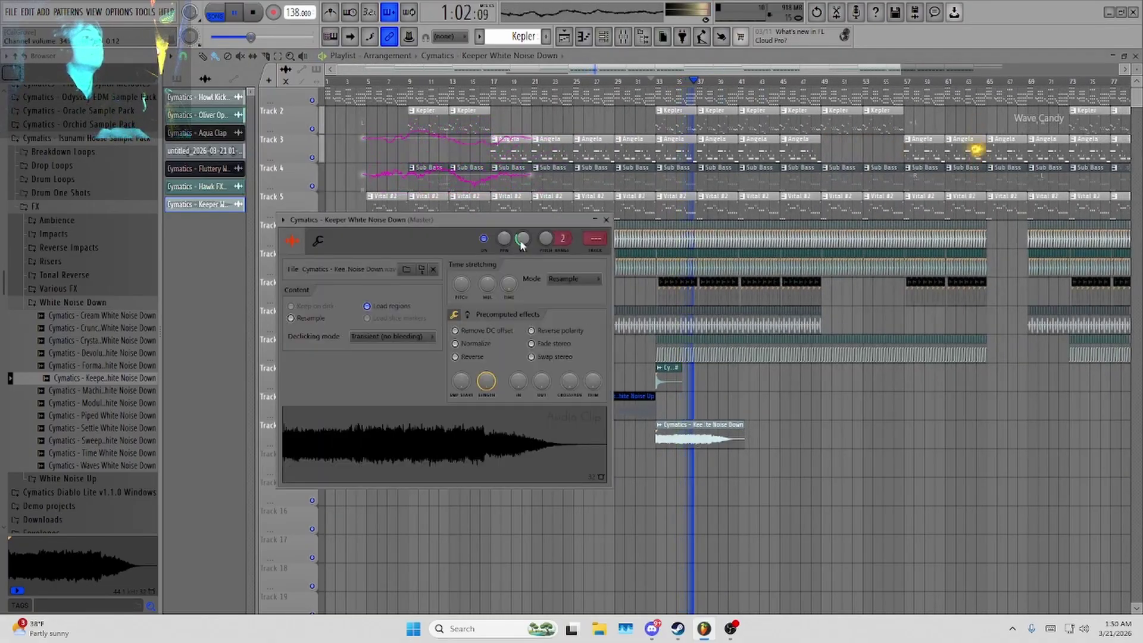
{"action": "left_click", "coordinate": [606, 220]}
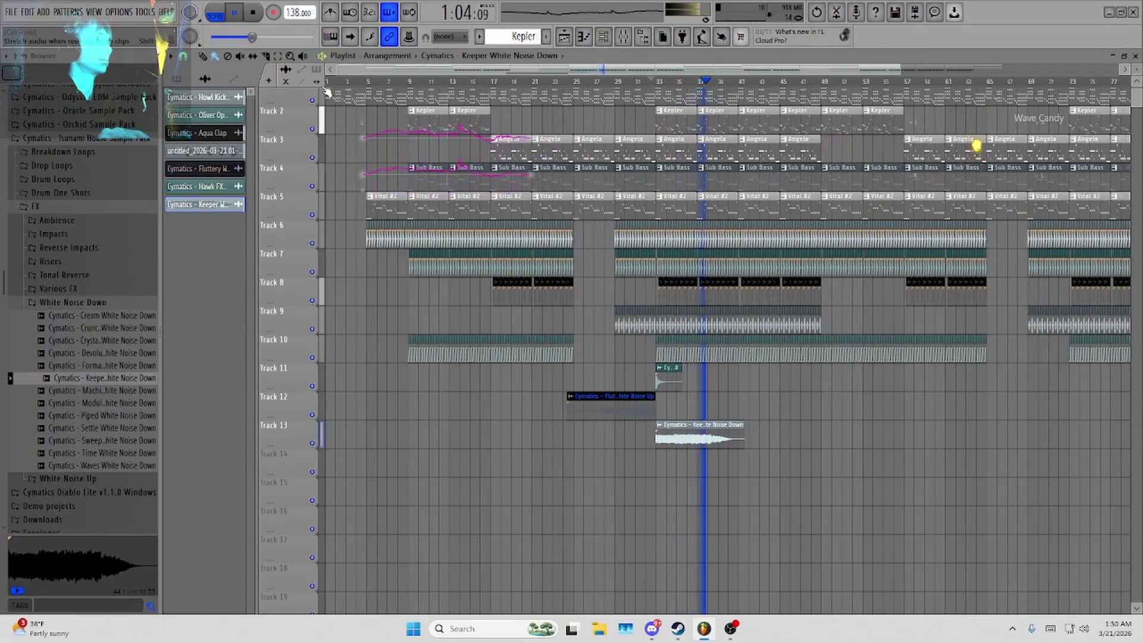
Set the Keeper White Noise Down time-stretching mode to Stretch and shorten its clip to end between bars 38 and 39.
{"action": "key", "text": "space"}
{"action": "double_click", "coordinate": [658, 435]}
{"action": "left_click", "coordinate": [573, 279]}
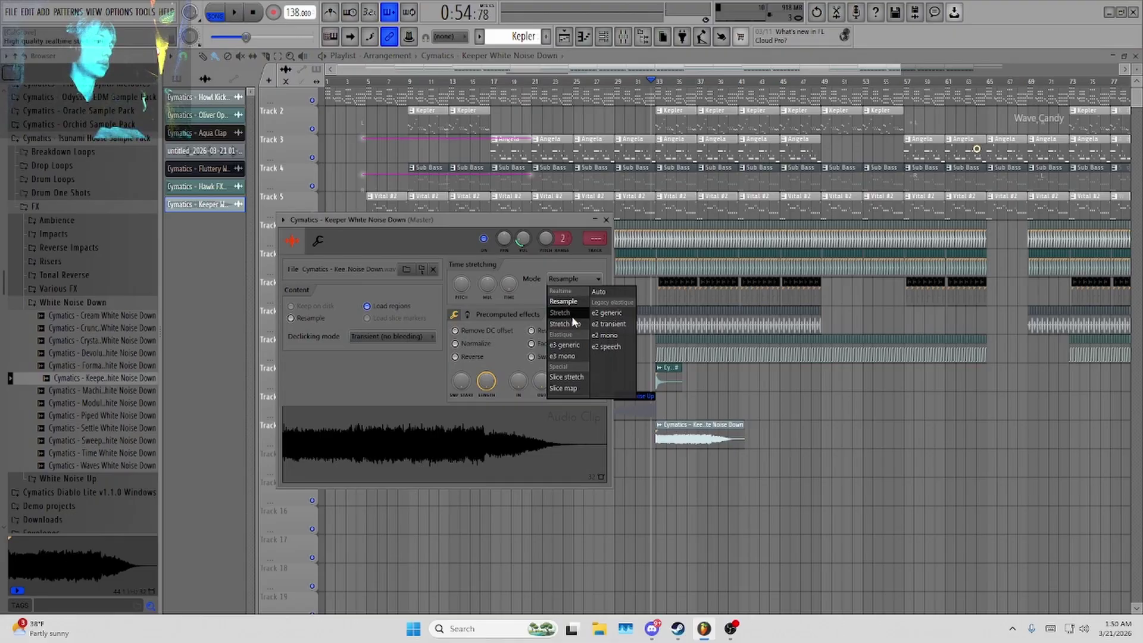
{"action": "left_click", "coordinate": [572, 318]}
{"action": "left_click", "coordinate": [606, 220]}
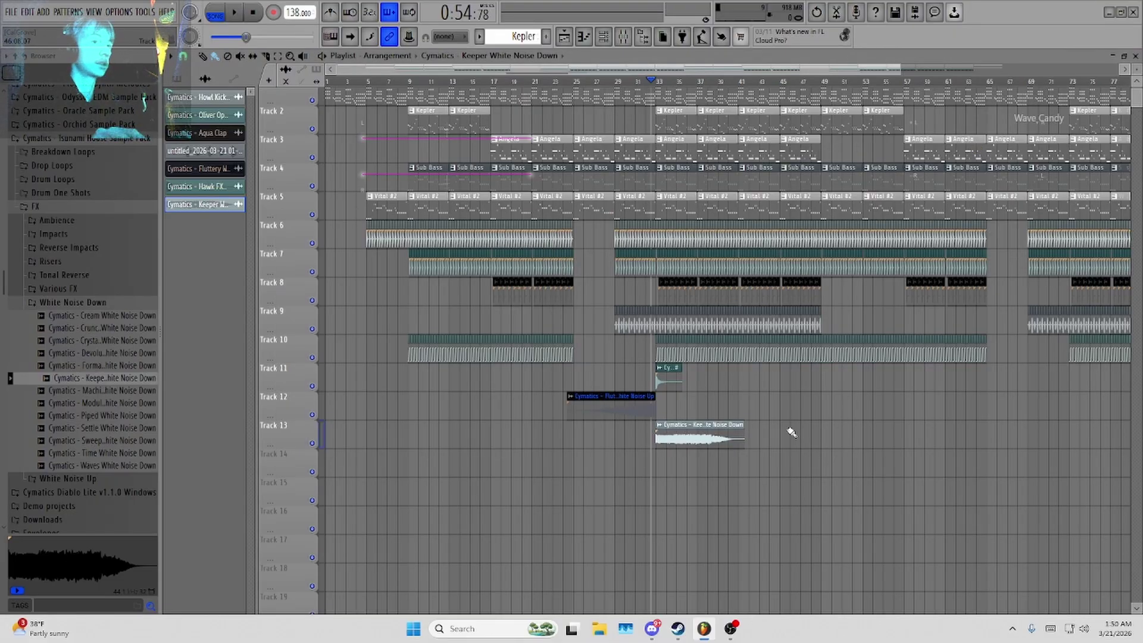
{"action": "left_click_drag", "start_coordinate": [717, 448], "coordinate": [711, 448]}
Play the section around bar 33 to check the shortened Keeper White Noise Down clip and its channel settings.
{"action": "key", "text": "space"}
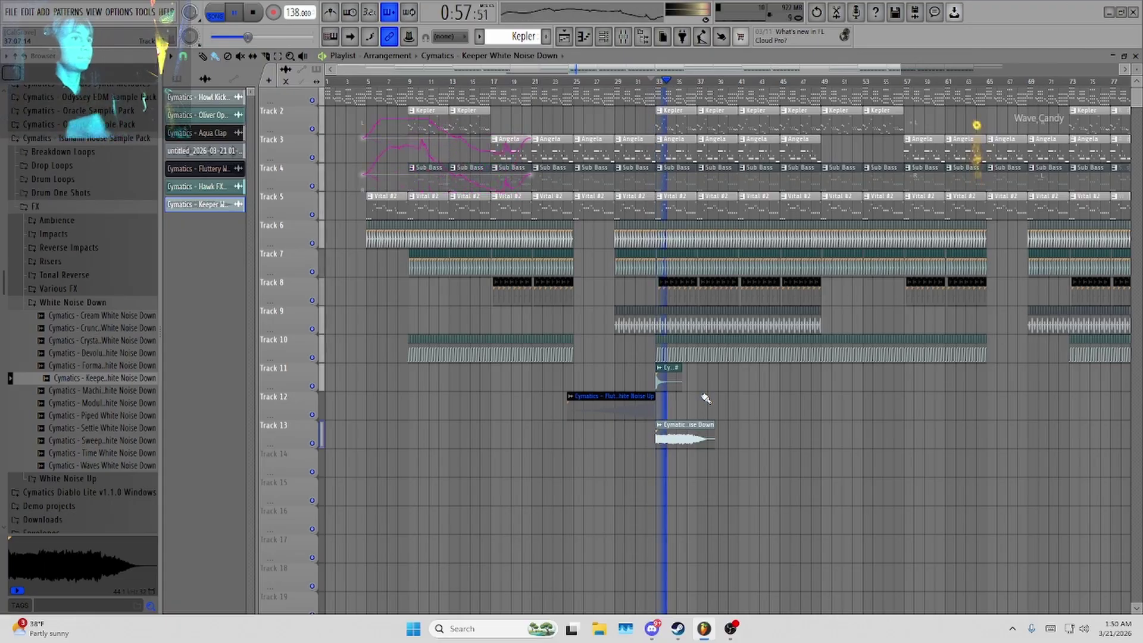
{"action": "scroll", "coordinate": [706, 398], "scroll_direction": "up", "scroll_amount": 3, "text": "ctrl"}
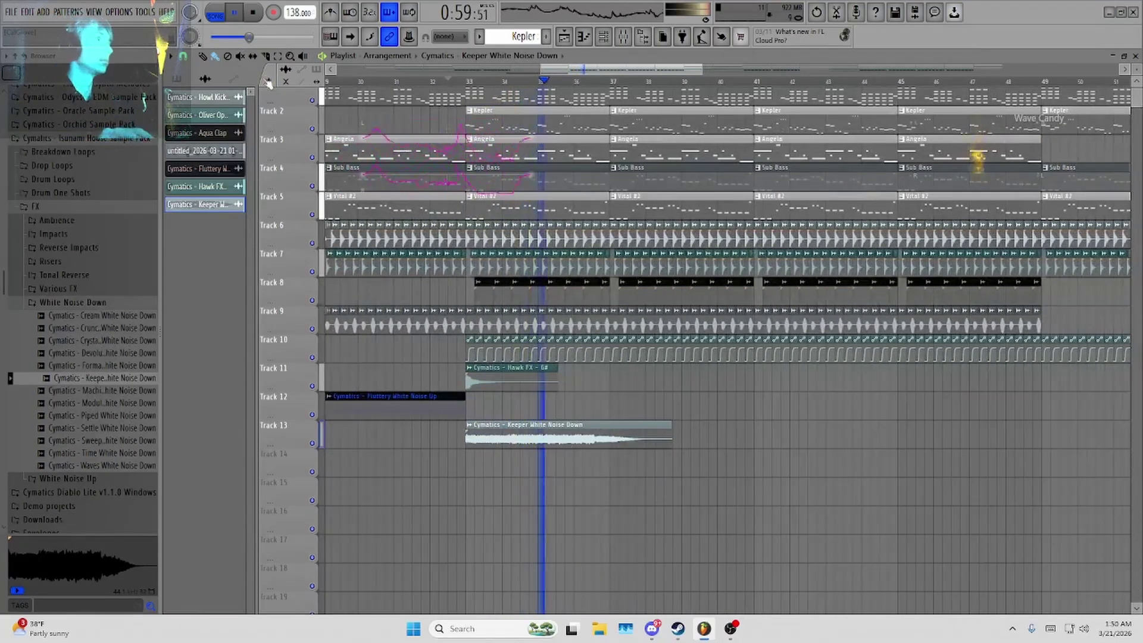
{"action": "scroll", "coordinate": [633, 468], "scroll_direction": "up", "scroll_amount": 1}
{"action": "double_click", "coordinate": [569, 452]}
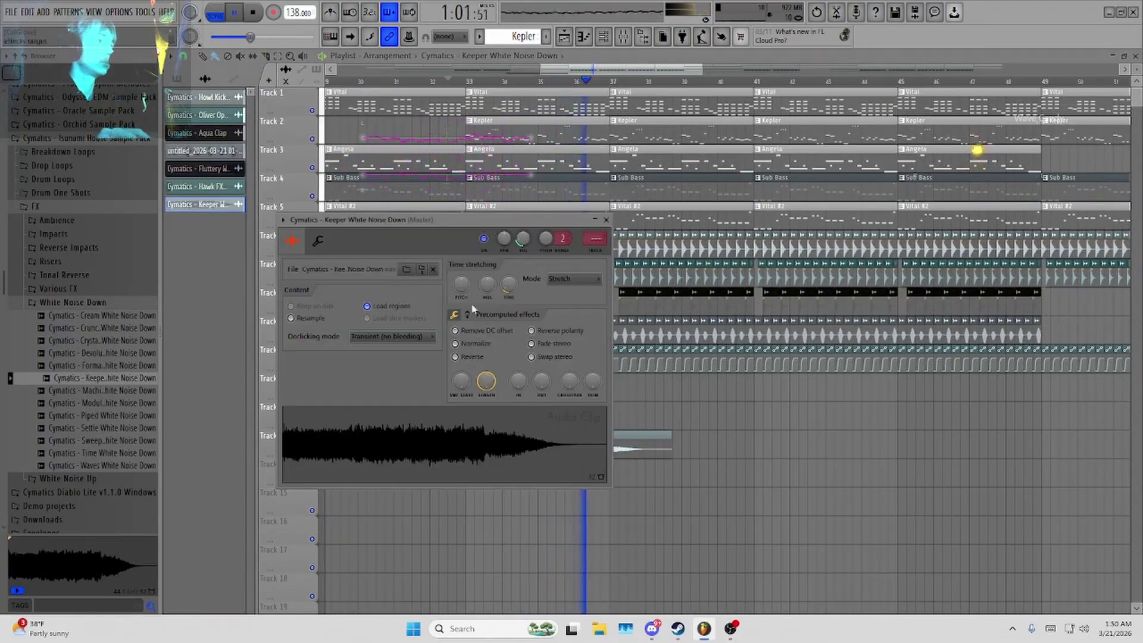
{"action": "left_click", "coordinate": [606, 219]}
{"action": "scroll", "coordinate": [697, 360], "scroll_direction": "down", "scroll_amount": 1, "text": "ctrl"}
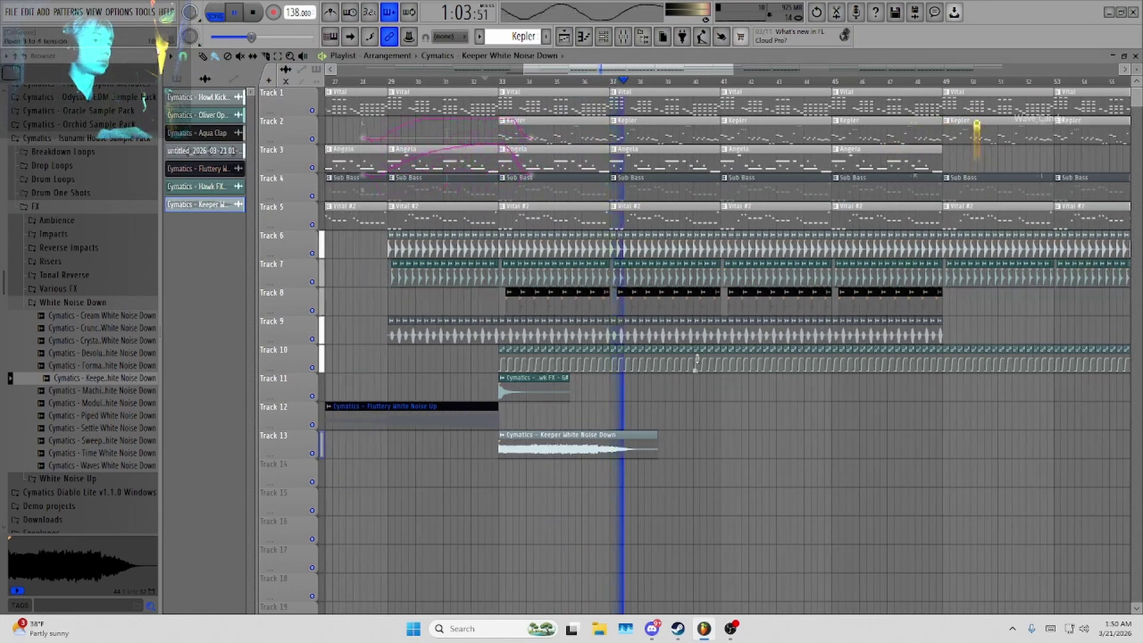
{"action": "scroll", "coordinate": [696, 360], "scroll_direction": "down", "scroll_amount": 1, "text": "ctrl"}
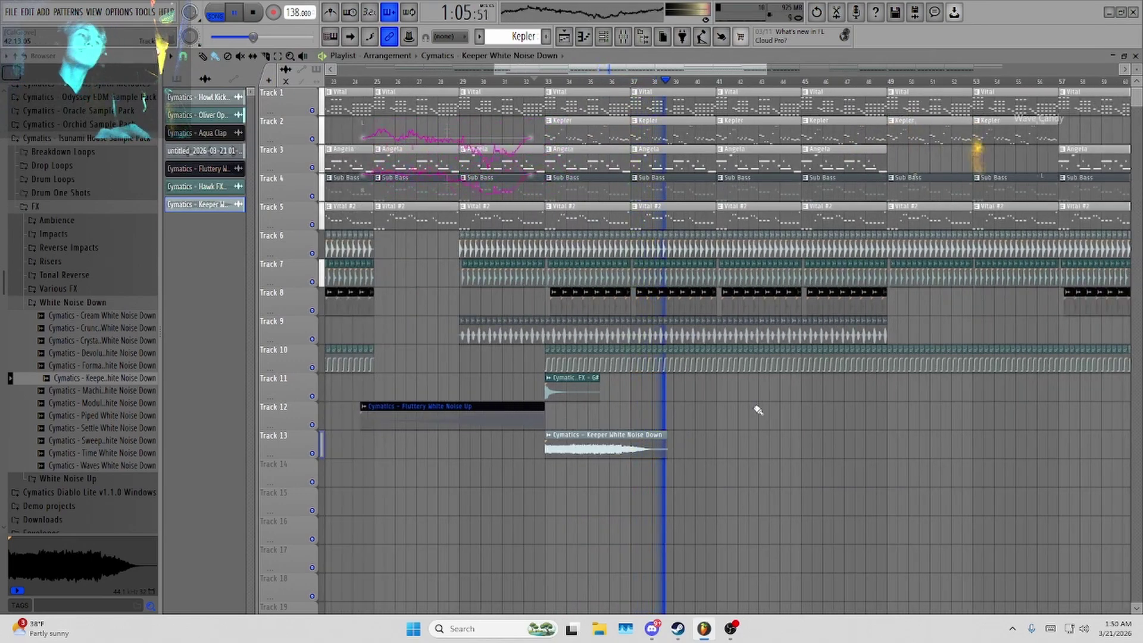
Place another Keeper White Noise Down clip on Track 13 at bar 41 and set the channel volume to 36%.
{"action": "scroll", "coordinate": [672, 426], "scroll_direction": "down", "scroll_amount": 1, "text": "ctrl"}
{"action": "scroll", "coordinate": [672, 419], "scroll_direction": "down", "scroll_amount": 1, "text": "ctrl"}
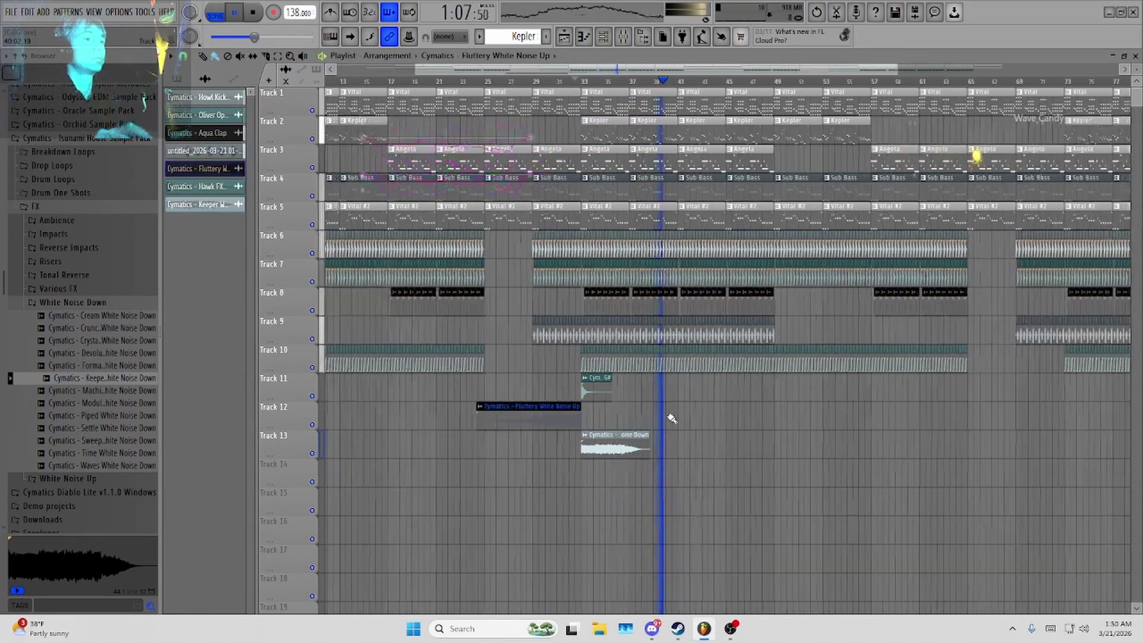
{"action": "scroll", "coordinate": [672, 418], "scroll_direction": "down", "scroll_amount": 1, "text": "ctrl"}
{"action": "left_click", "coordinate": [704, 442]}
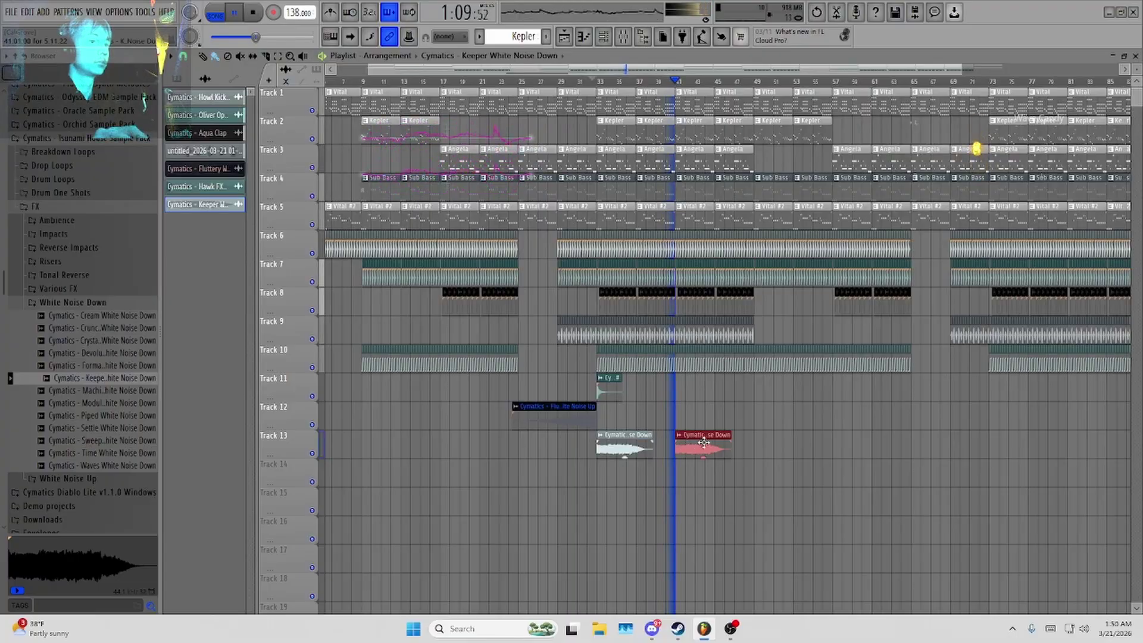
{"action": "double_click", "coordinate": [704, 443]}
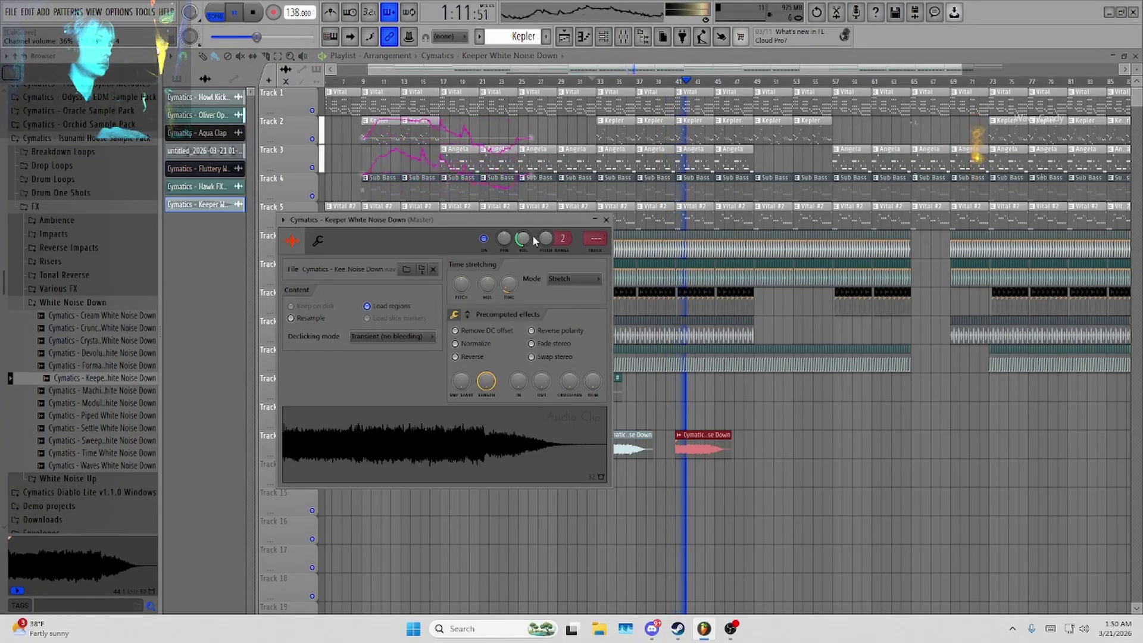
{"action": "key", "text": "Escape"}
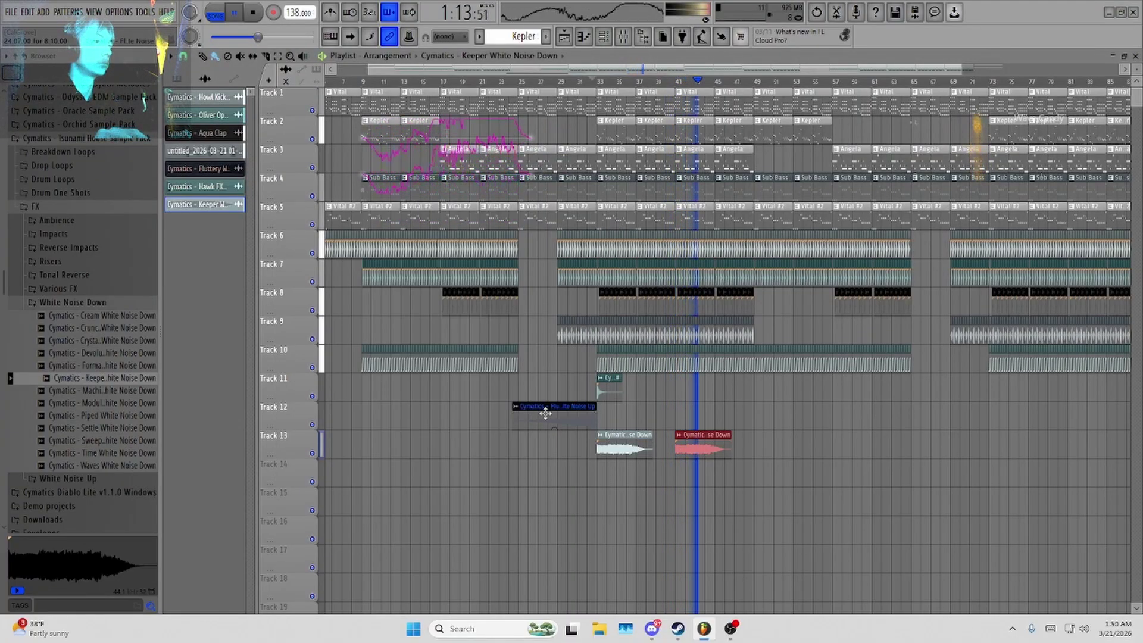
Look through the Tonal Reverse and White Noise Down folders and place Cymatics - Crunch White Noise Down on Track 13 at bar 25.
{"action": "left_click", "coordinate": [72, 302]}
{"action": "key", "text": "space"}
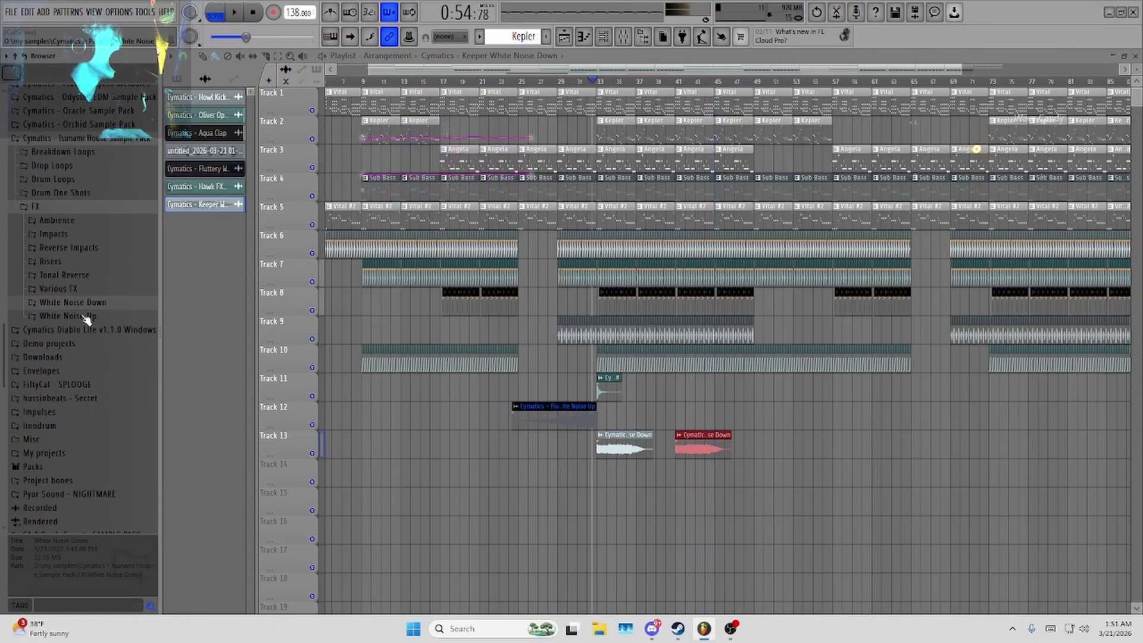
{"action": "left_click", "coordinate": [83, 275]}
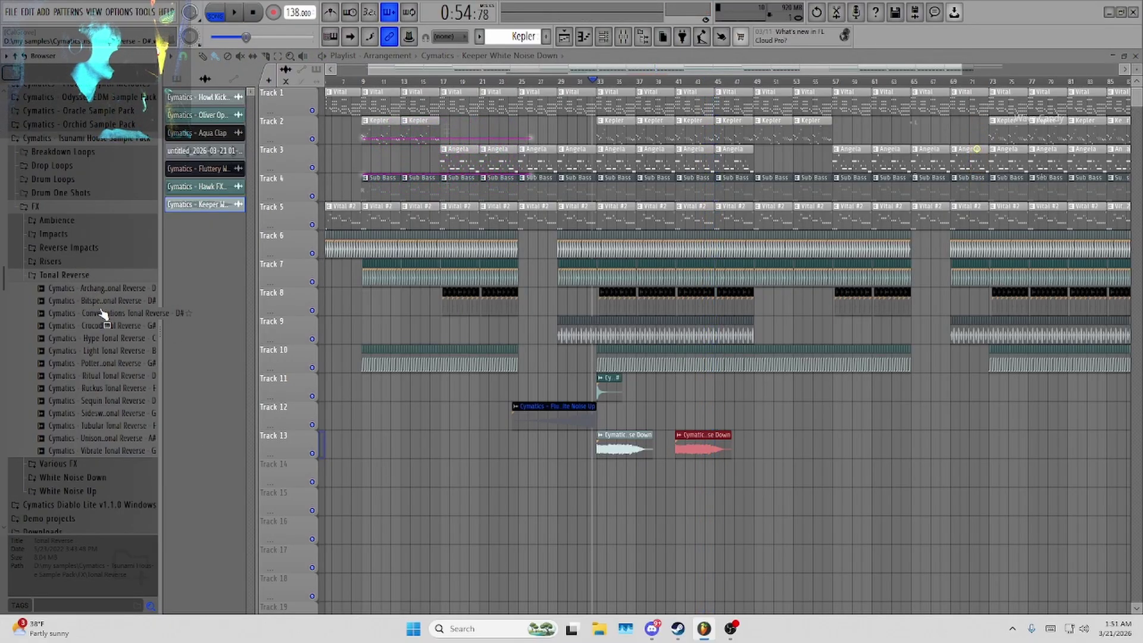
{"action": "left_click", "coordinate": [82, 276]}
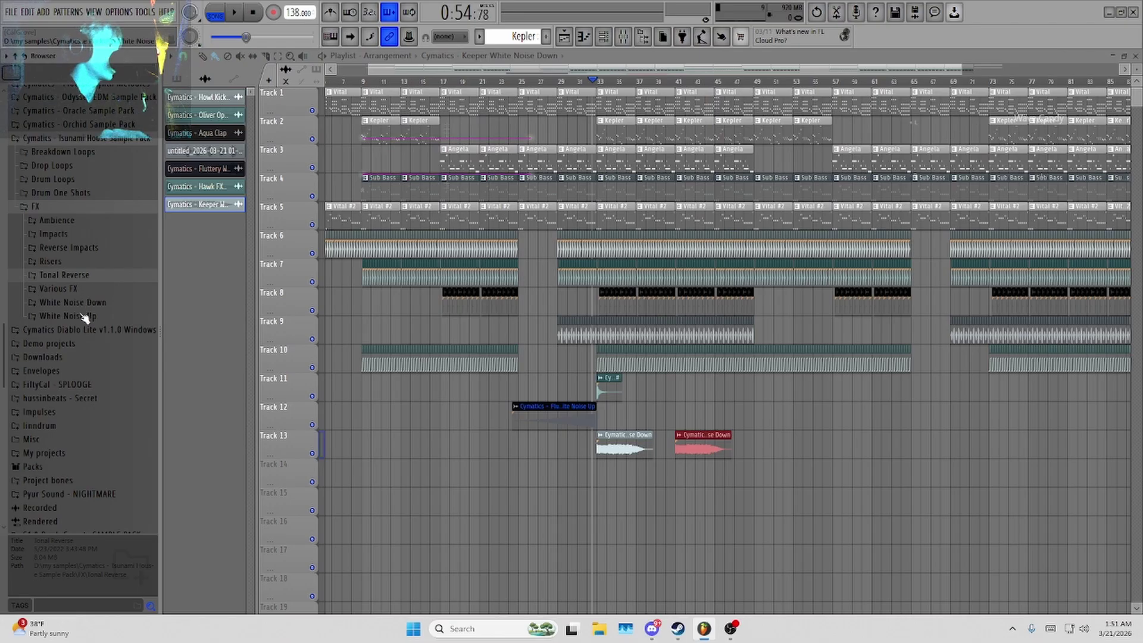
{"action": "left_click", "coordinate": [83, 303]}
{"action": "left_click", "coordinate": [90, 329]}
{"action": "left_click_drag", "start_coordinate": [84, 332], "coordinate": [522, 456]}
{"action": "scroll", "coordinate": [522, 457], "scroll_direction": "up", "scroll_amount": 1}
{"action": "scroll", "coordinate": [521, 457], "scroll_direction": "up", "scroll_amount": 1}
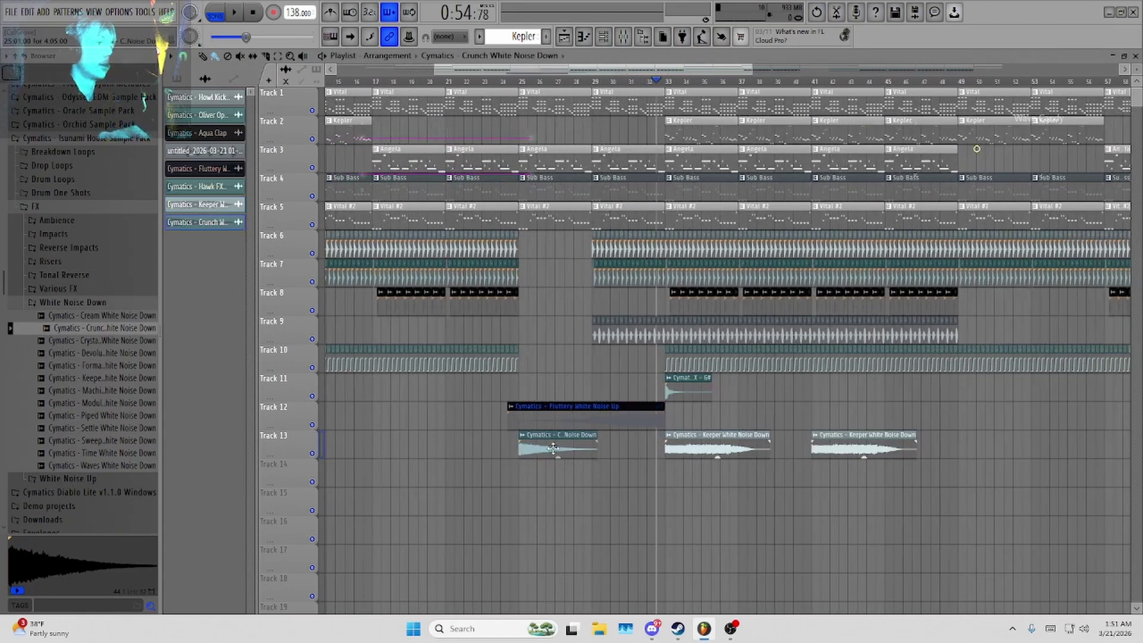
Check the Crunch White Noise Down channel settings and play the transition into bar 25 from bar 24.
{"action": "double_click", "coordinate": [552, 449]}
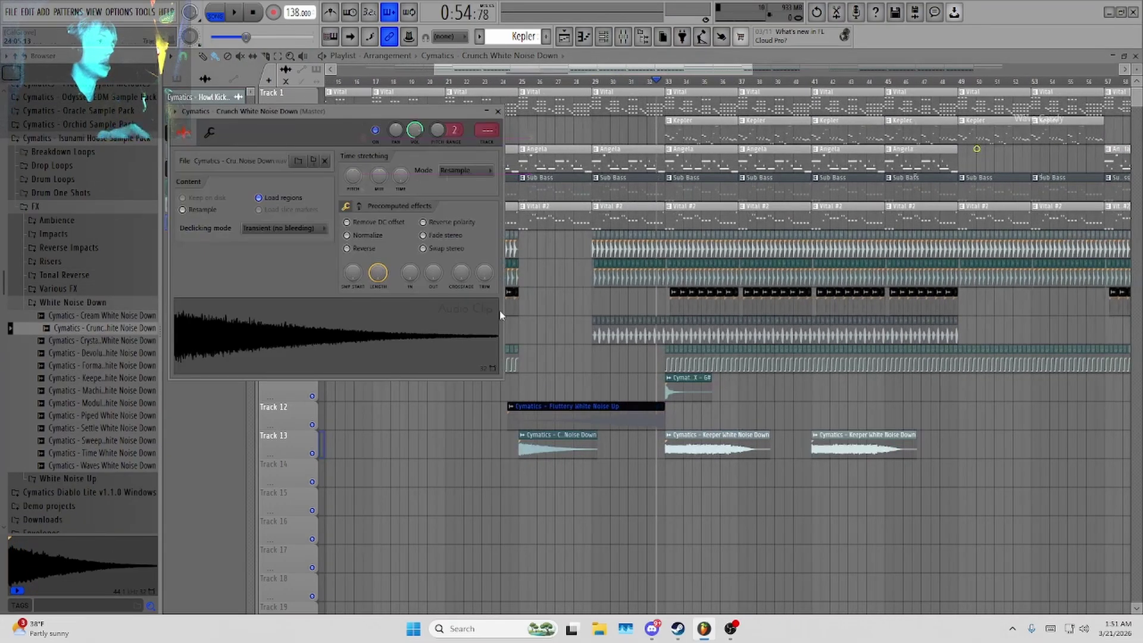
{"action": "left_click", "coordinate": [501, 83]}
{"action": "key", "text": "space"}
{"action": "scroll", "coordinate": [459, 498], "scroll_direction": "up", "scroll_amount": 3}
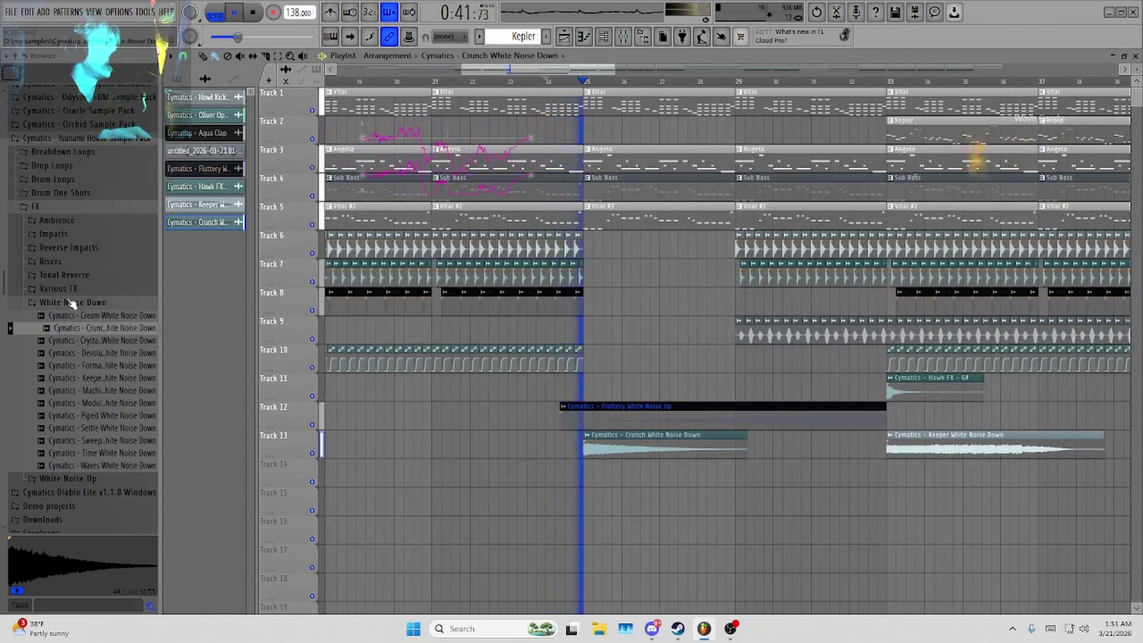
Audition samples in the Risers and Reverse Impacts folders and place Cymatics - Adrenaline Reverse Impact on Track 14, ending at bar 25.
{"action": "left_click", "coordinate": [51, 261]}
{"action": "left_click", "coordinate": [70, 274]}
{"action": "key", "text": "space"}
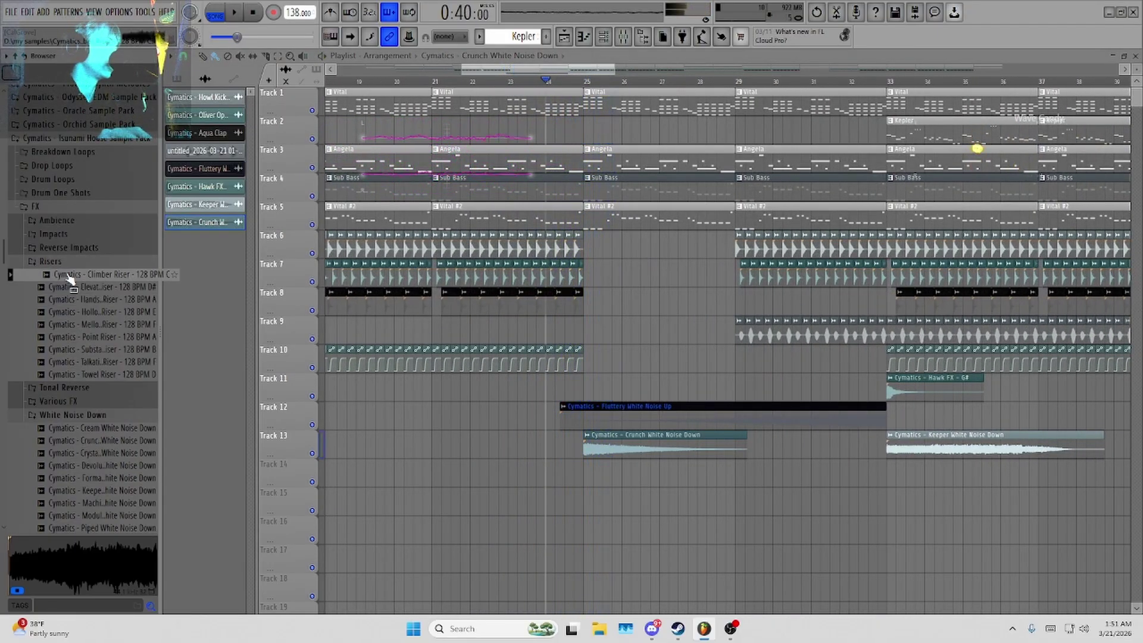
{"action": "left_click", "coordinate": [72, 261]}
{"action": "left_click", "coordinate": [70, 247]}
{"action": "left_click", "coordinate": [70, 261]}
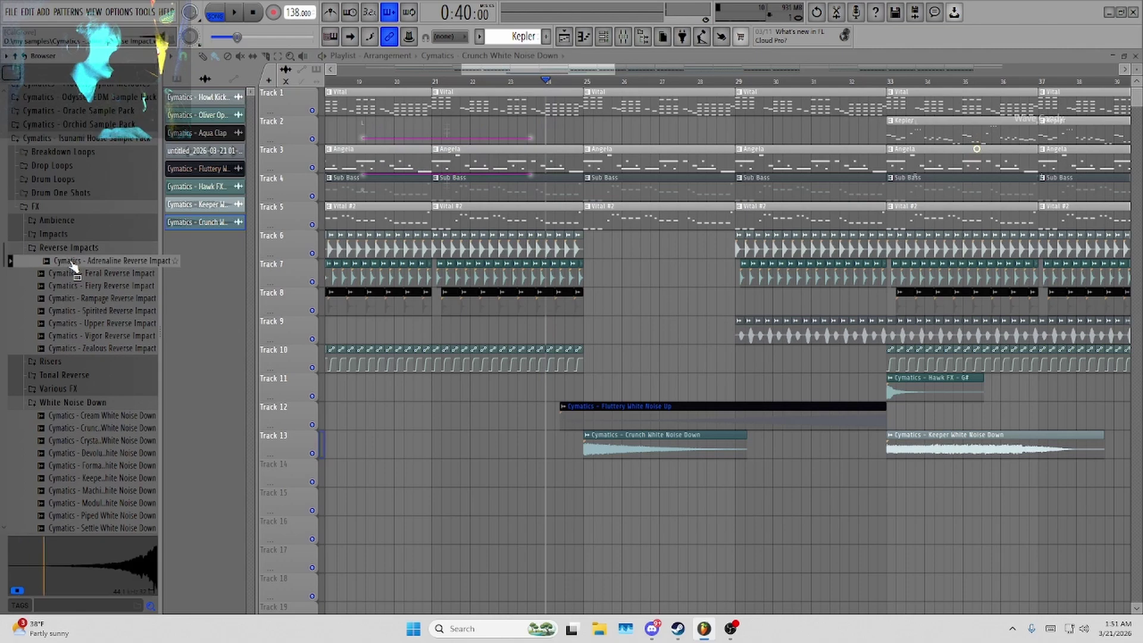
{"action": "left_click_drag", "start_coordinate": [75, 268], "coordinate": [577, 470]}
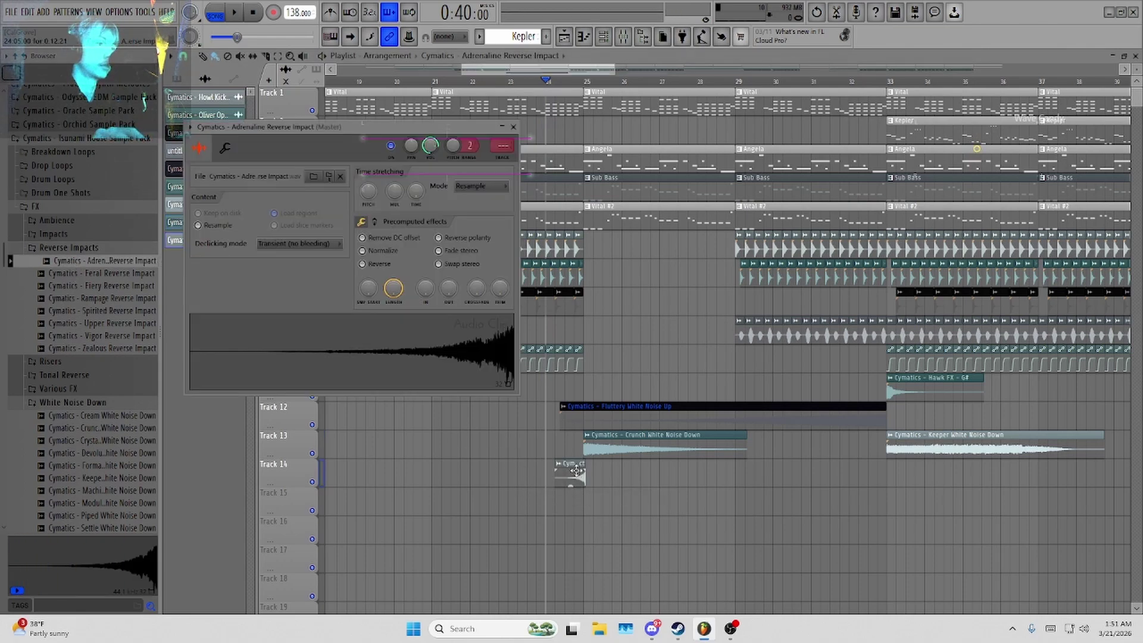
Close the Adrenaline Reverse Impact channel settings and play the transition into bar 25.
{"action": "left_click", "coordinate": [514, 128]}
{"action": "scroll", "coordinate": [573, 470], "scroll_direction": "up", "scroll_amount": 3}
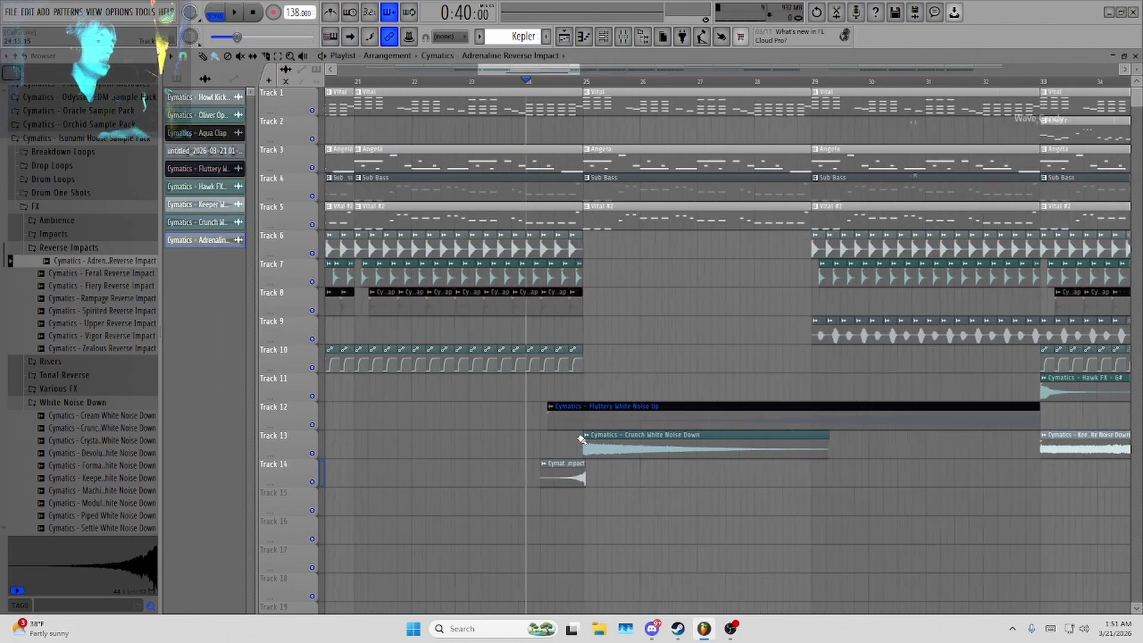
{"action": "key", "text": "space"}
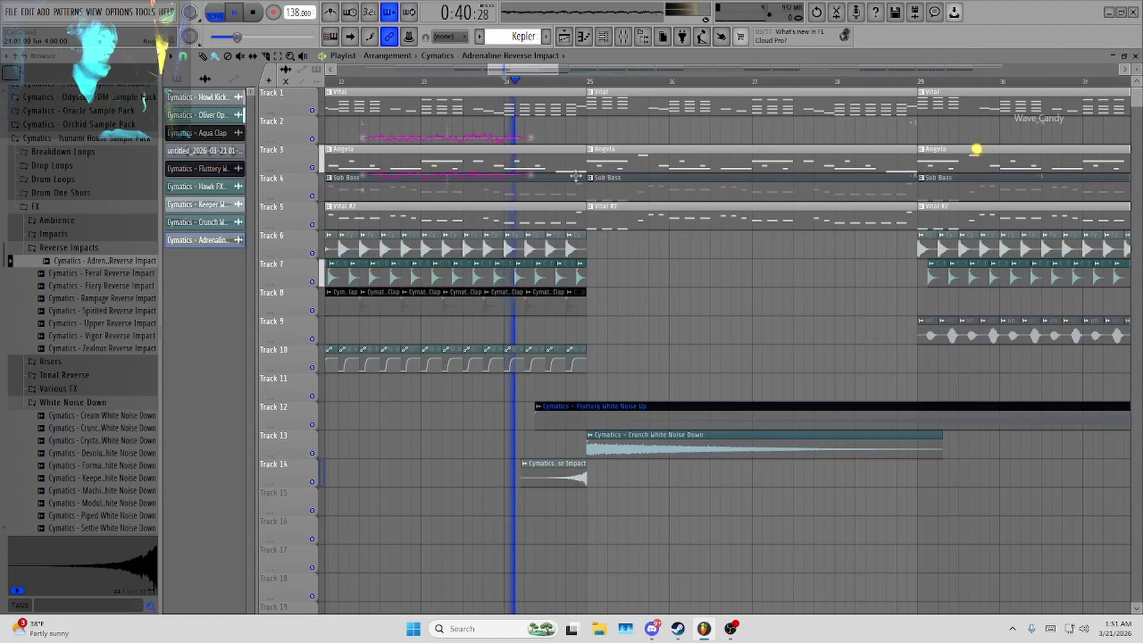
{"action": "scroll", "coordinate": [582, 475], "scroll_direction": "down", "scroll_amount": 3}
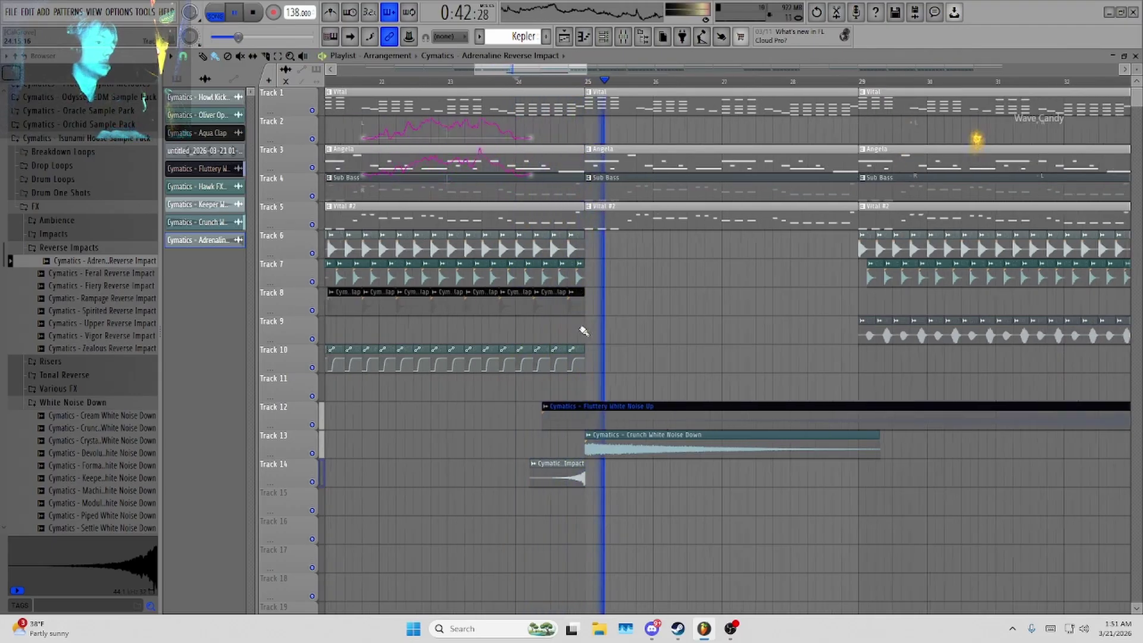
Set the channel volume of Crunch White Noise Down to 43% and of Adrenaline Reverse Impact to 51%, replaying from bar 25.
{"action": "double_click", "coordinate": [582, 476]}
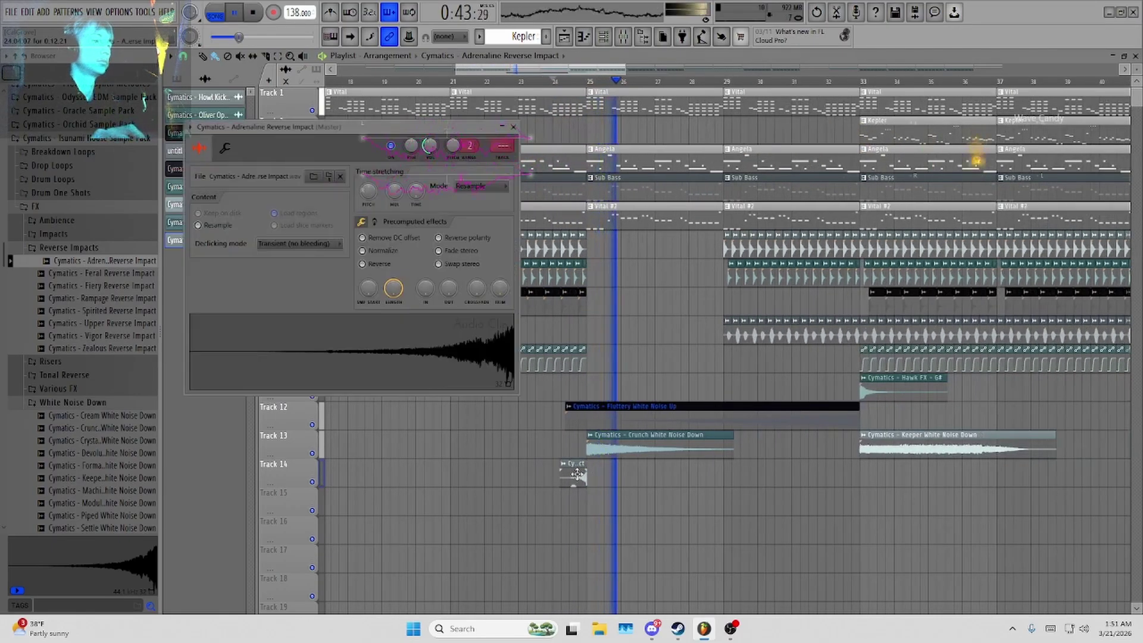
{"action": "left_click", "coordinate": [562, 82]}
{"action": "double_click", "coordinate": [656, 447]}
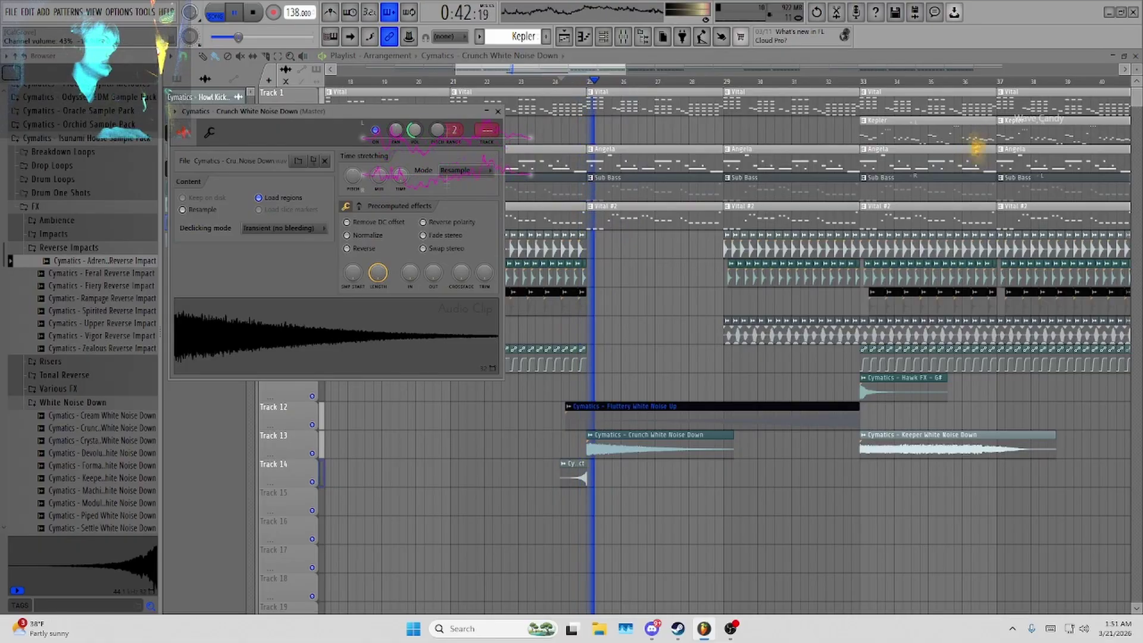
{"action": "double_click", "coordinate": [574, 473]}
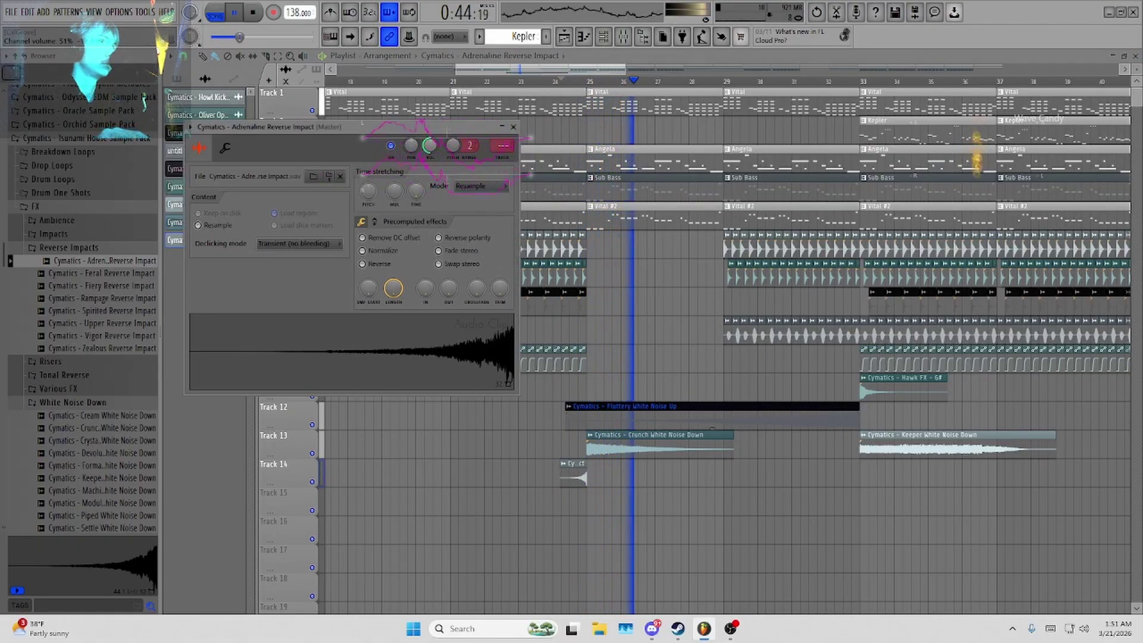
{"action": "left_click", "coordinate": [513, 127]}
Listen to the arrangement through to the drop at bar 33 and stop playback.
{"action": "scroll", "coordinate": [717, 411], "scroll_direction": "down", "scroll_amount": 2}
{"action": "scroll", "coordinate": [935, 494], "scroll_direction": "down", "scroll_amount": 3}
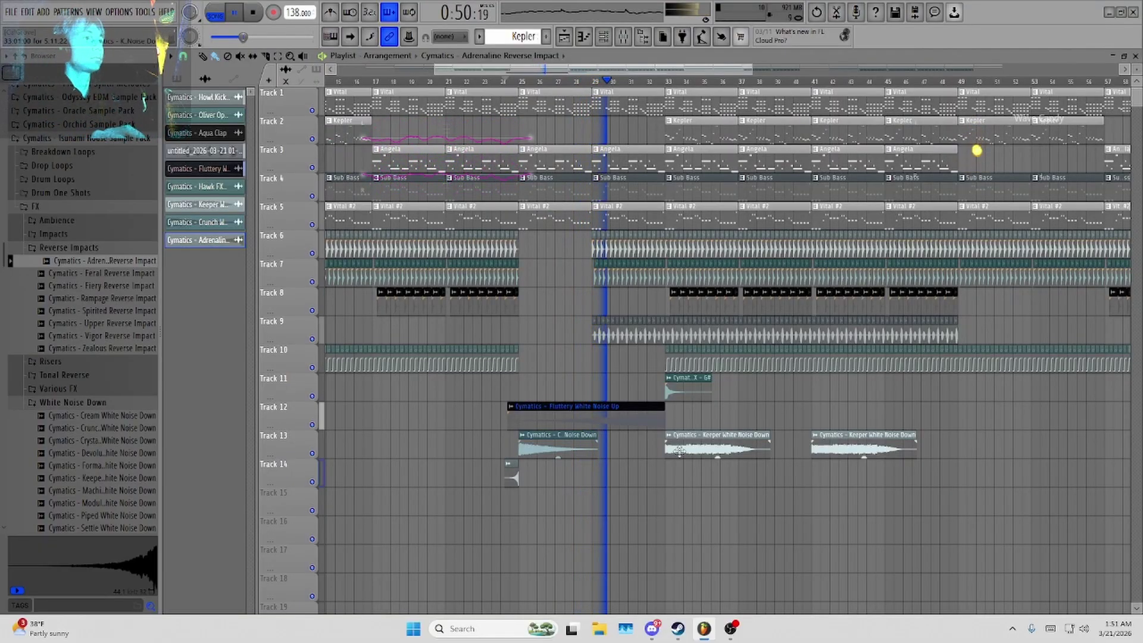
{"action": "scroll", "coordinate": [745, 409], "scroll_direction": "down", "scroll_amount": 2}
{"action": "scroll", "coordinate": [640, 407], "scroll_direction": "down", "scroll_amount": 1}
{"action": "scroll", "coordinate": [640, 407], "scroll_direction": "down", "scroll_amount": 3}
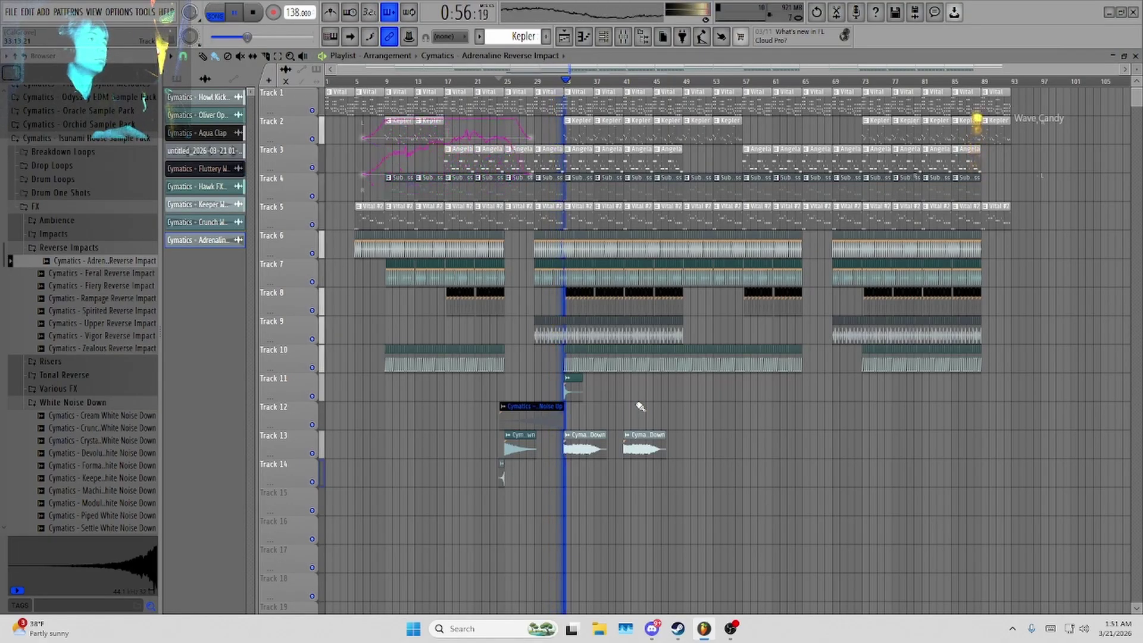
{"action": "key", "text": "space"}
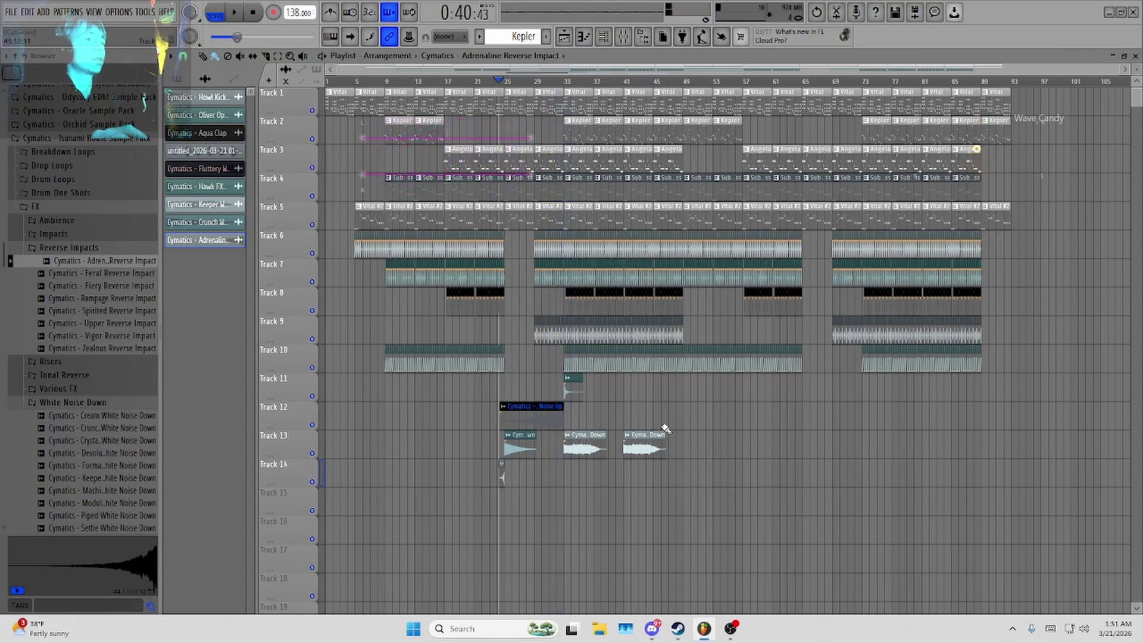
Select all transition effect clips on Tracks 11 to 14 and place a copy of them near bar 69.
{"action": "left_click_drag", "start_coordinate": [678, 516], "coordinate": [313, 373]}
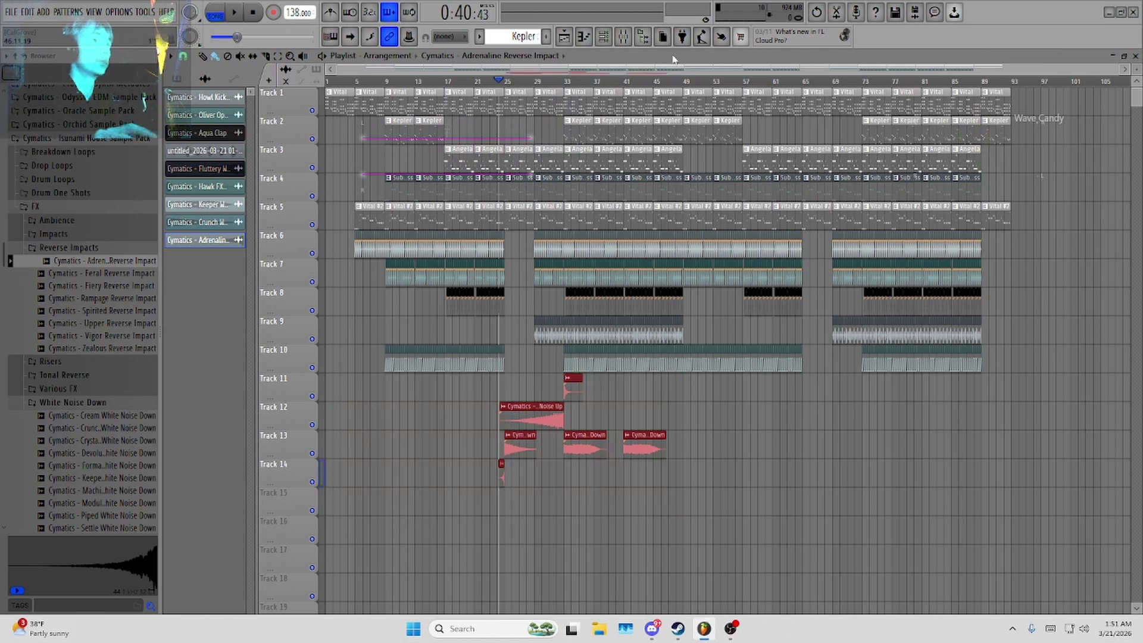
{"action": "left_click", "coordinate": [784, 446]}
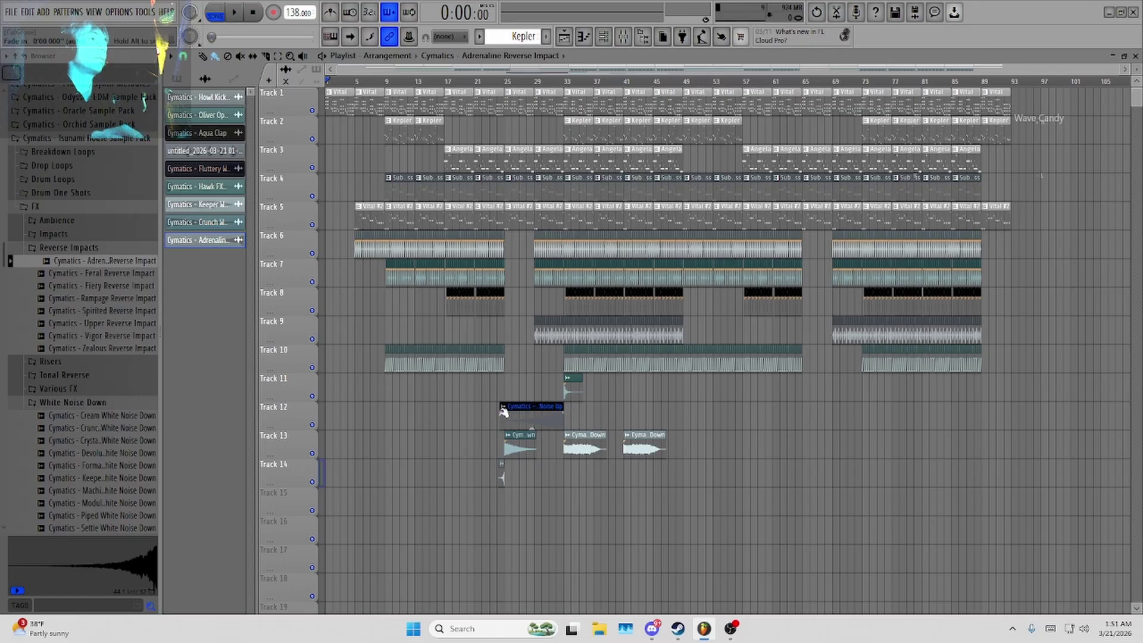
{"action": "scroll", "coordinate": [503, 411], "scroll_direction": "up", "scroll_amount": 3}
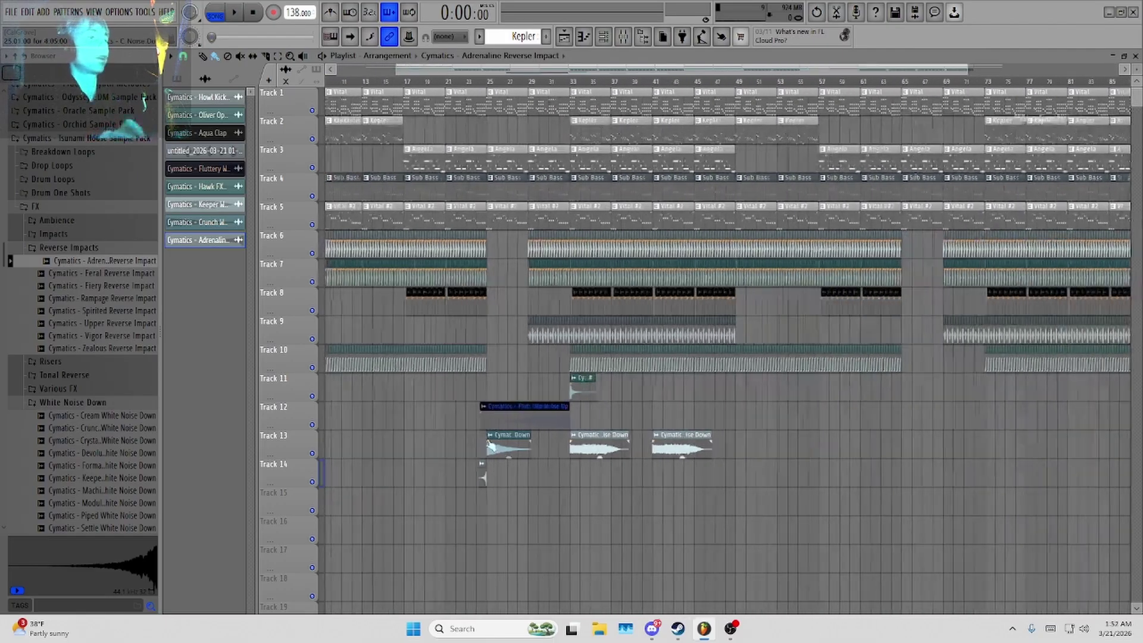
{"action": "left_click_drag", "start_coordinate": [850, 601], "coordinate": [373, 401]}
{"action": "scroll", "coordinate": [373, 401], "scroll_direction": "down", "scroll_amount": 3}
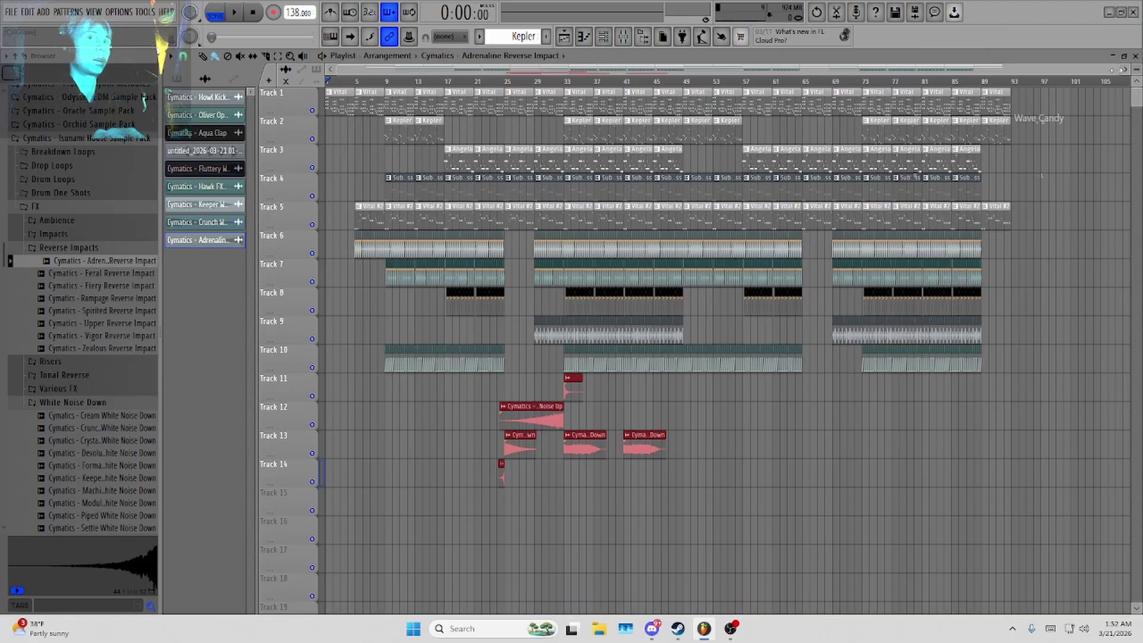
{"action": "left_click_drag", "start_coordinate": [1116, 70], "coordinate": [1091, 71]}
{"action": "left_click_drag", "start_coordinate": [729, 513], "coordinate": [395, 374]}
{"action": "left_click_drag", "start_coordinate": [538, 421], "coordinate": [861, 421]}
Move the copied effect clips earlier so Crunch White Noise Down starts exactly at bar 65, and deselect them.
{"action": "scroll", "coordinate": [862, 421], "scroll_direction": "up", "scroll_amount": 6}
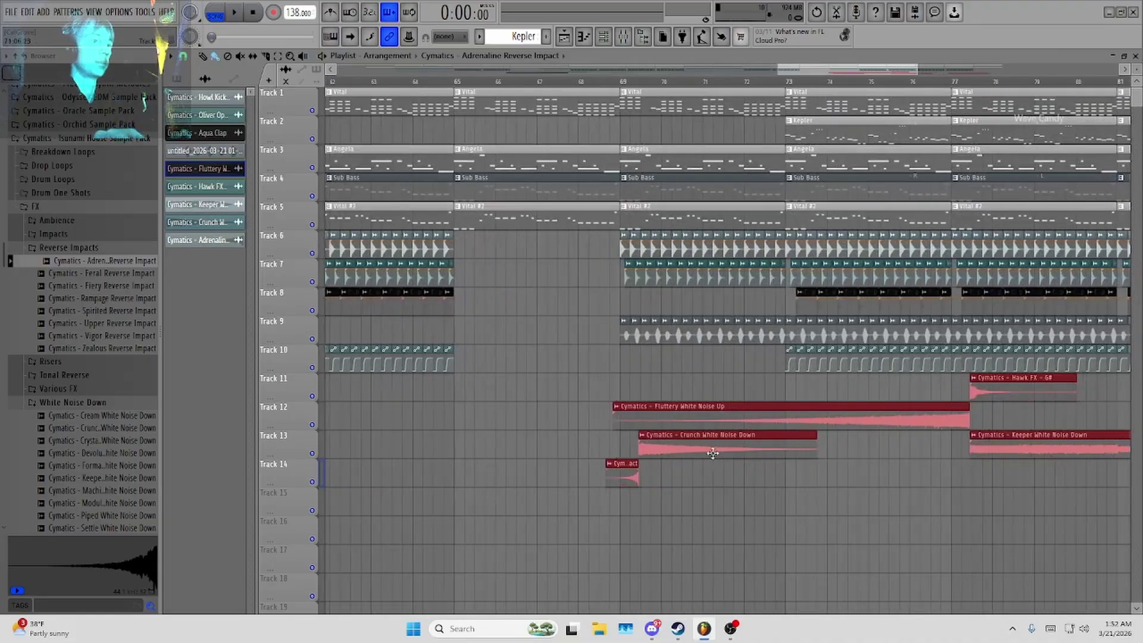
{"action": "scroll", "coordinate": [516, 400], "scroll_direction": "down", "scroll_amount": 6}
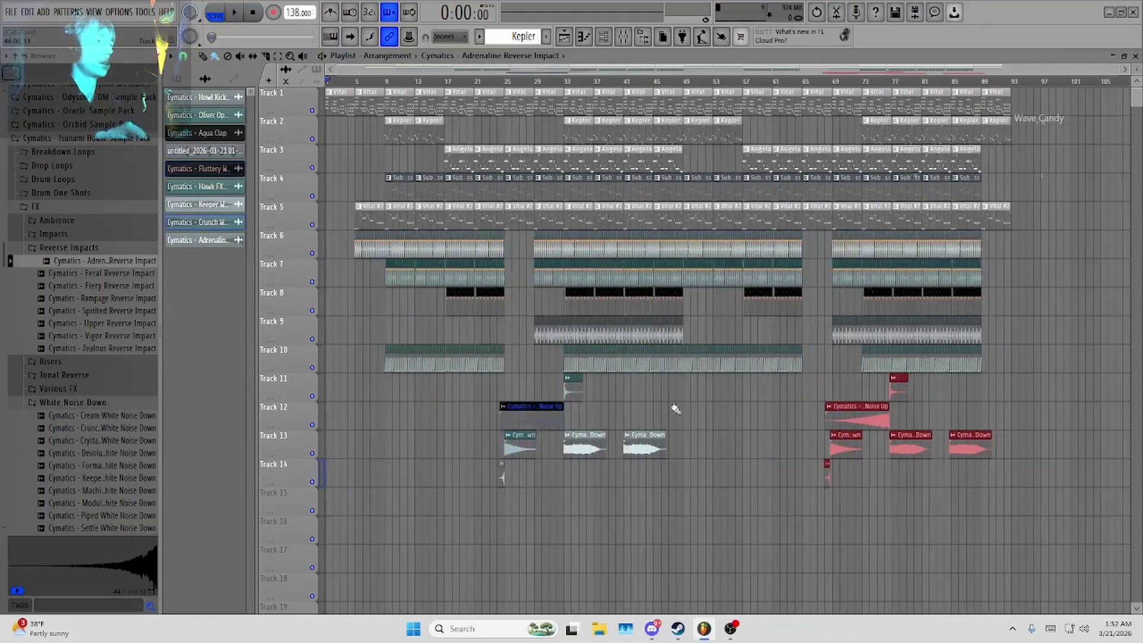
{"action": "scroll", "coordinate": [855, 443], "scroll_direction": "up", "scroll_amount": 5}
{"action": "left_click_drag", "start_coordinate": [811, 453], "coordinate": [703, 458]}
{"action": "scroll", "coordinate": [704, 457], "scroll_direction": "up", "scroll_amount": 6}
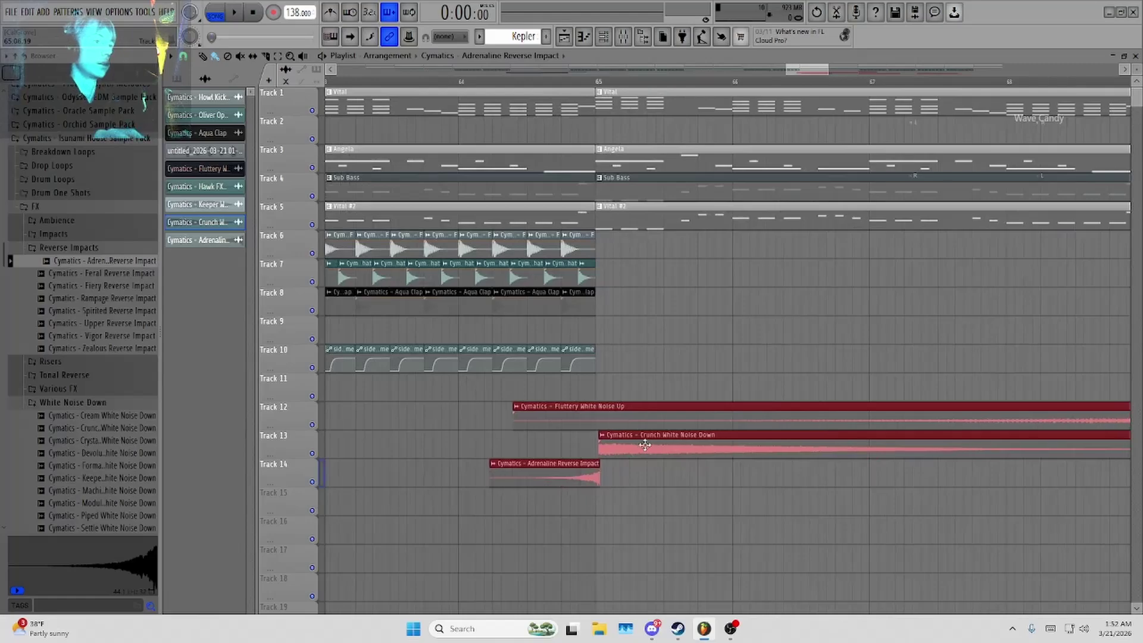
{"action": "scroll", "coordinate": [625, 456], "scroll_direction": "up", "scroll_amount": 4}
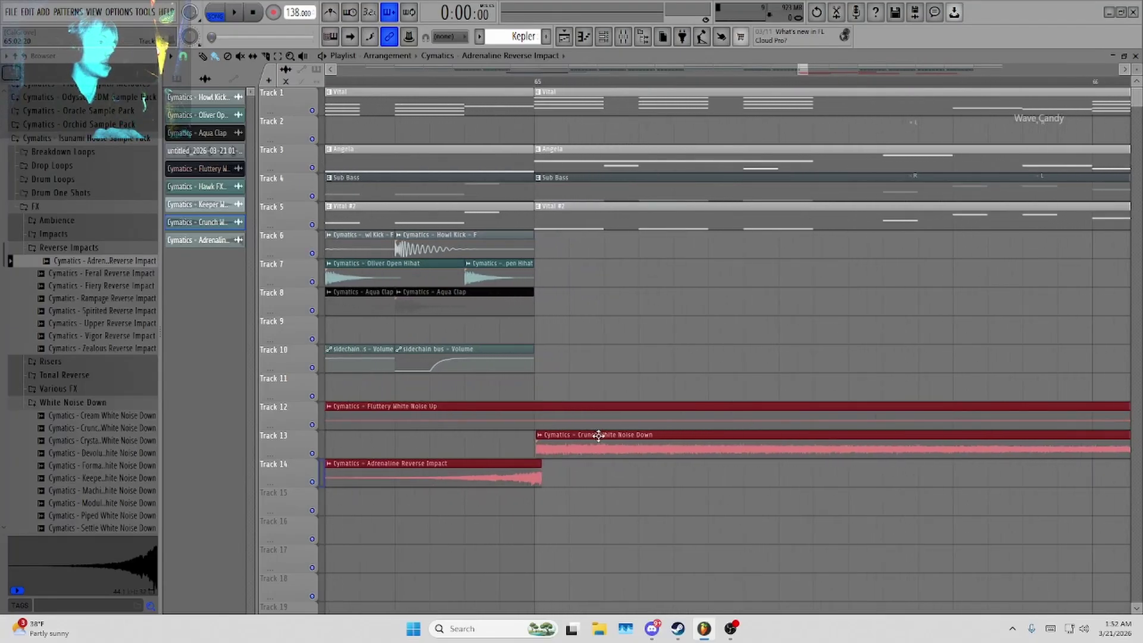
{"action": "scroll", "coordinate": [598, 436], "scroll_direction": "down", "scroll_amount": 10}
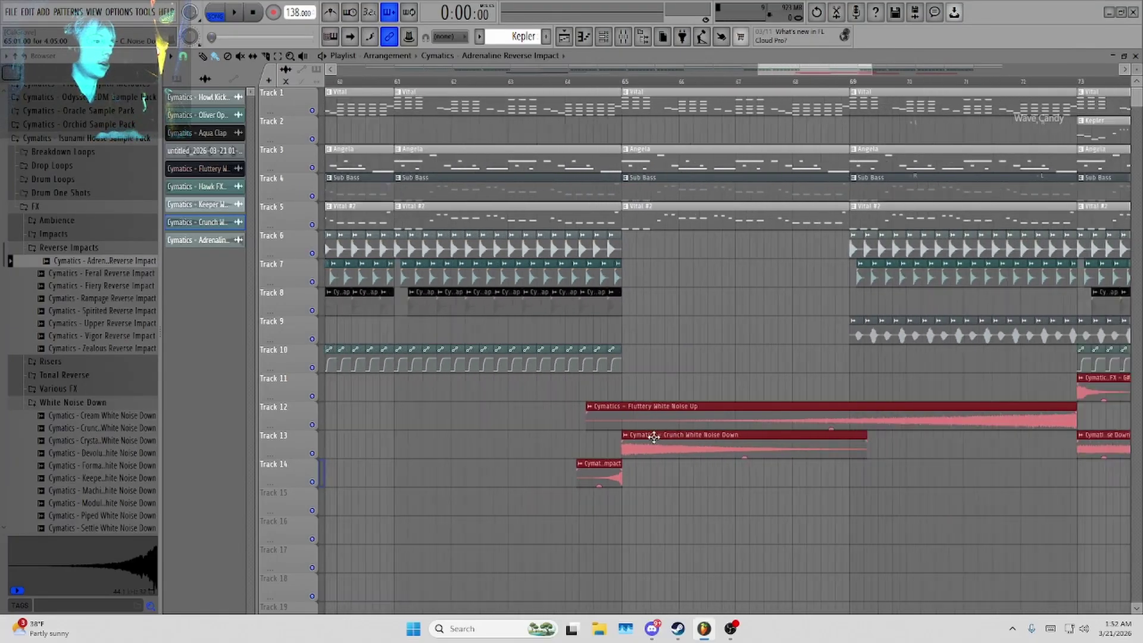
{"action": "scroll", "coordinate": [707, 437], "scroll_direction": "down", "scroll_amount": 8}
{"action": "left_click", "coordinate": [392, 493]}
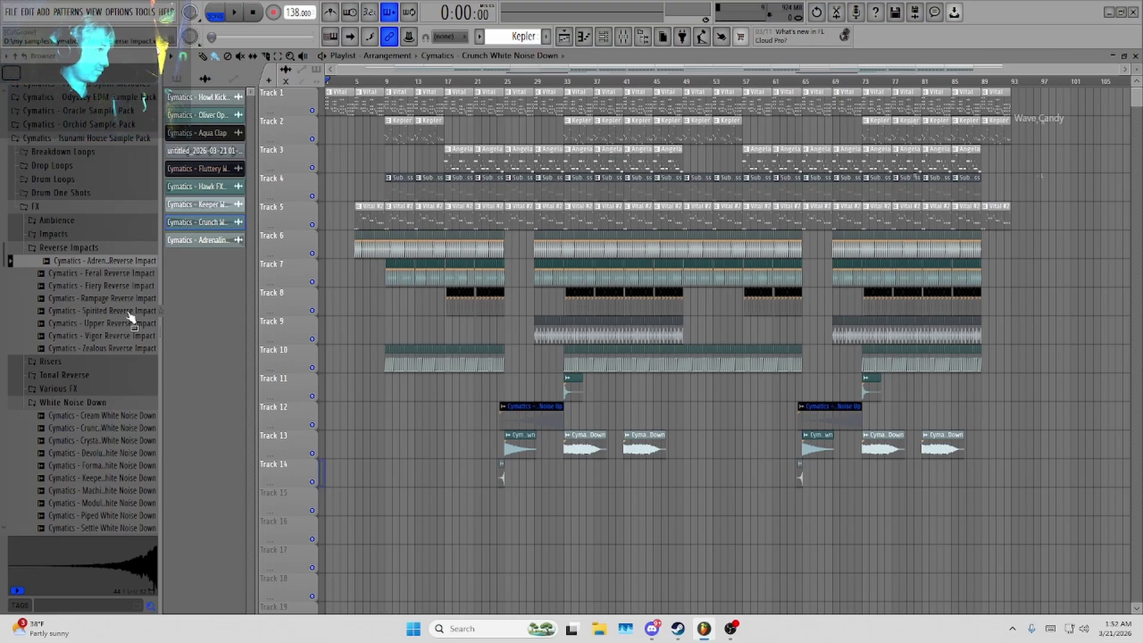
Collapse the Reverse Impacts, White Noise Down, FX and Tsunami House Sample Pack folders in the sample browser.
{"action": "left_click", "coordinate": [77, 250]}
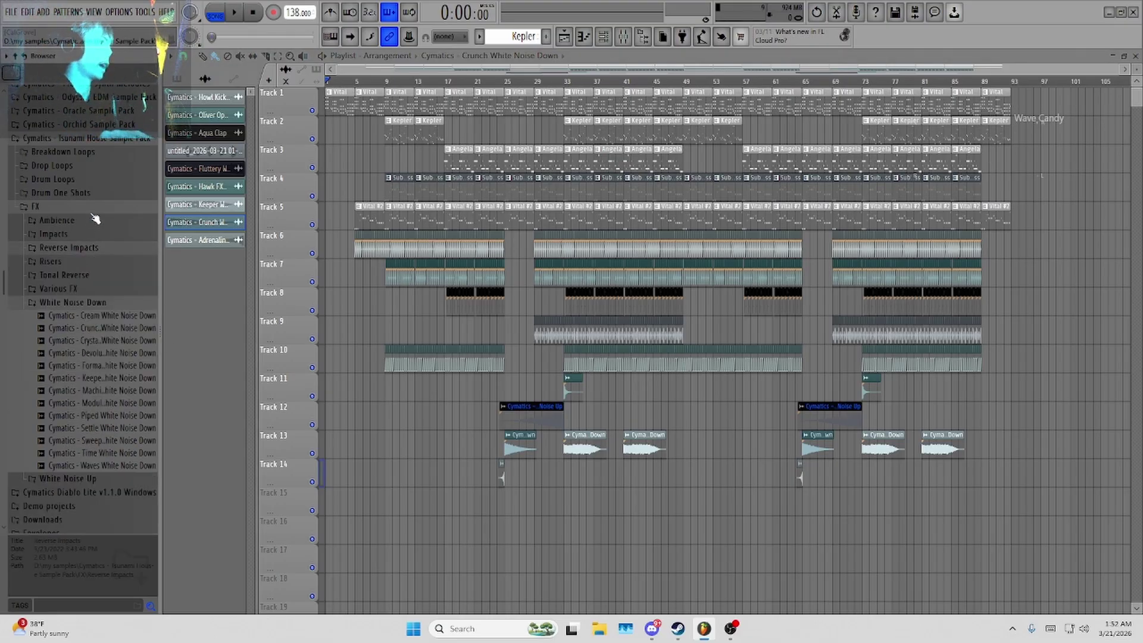
{"action": "left_click", "coordinate": [91, 306]}
{"action": "left_click", "coordinate": [102, 211]}
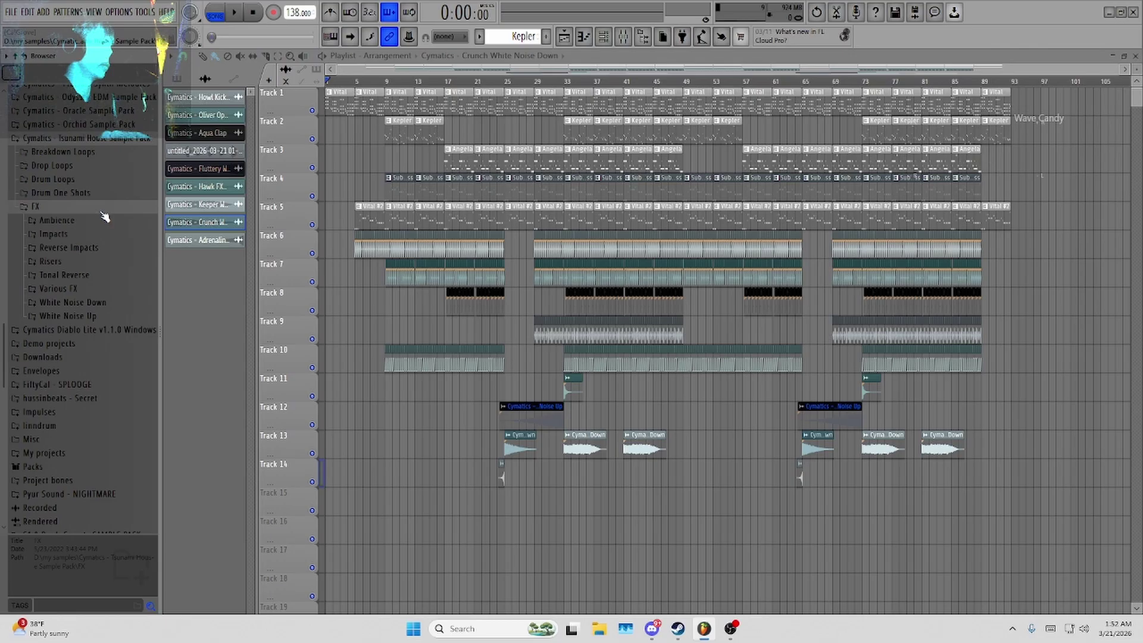
{"action": "left_click", "coordinate": [98, 140]}
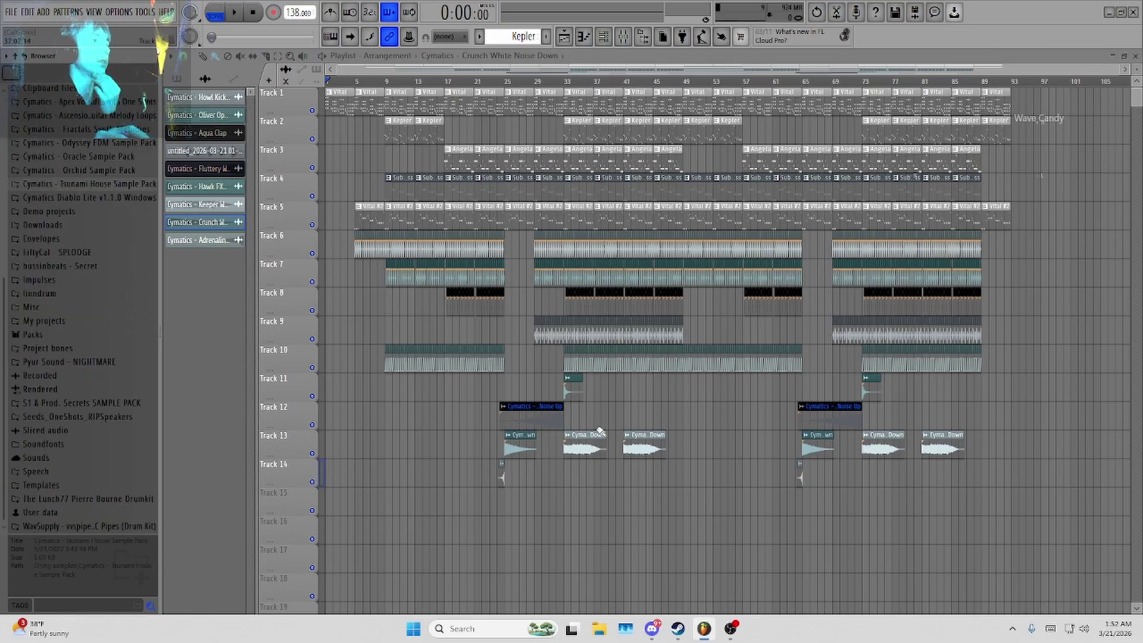
Play the start of the song briefly and stop it.
{"action": "key", "text": "space"}
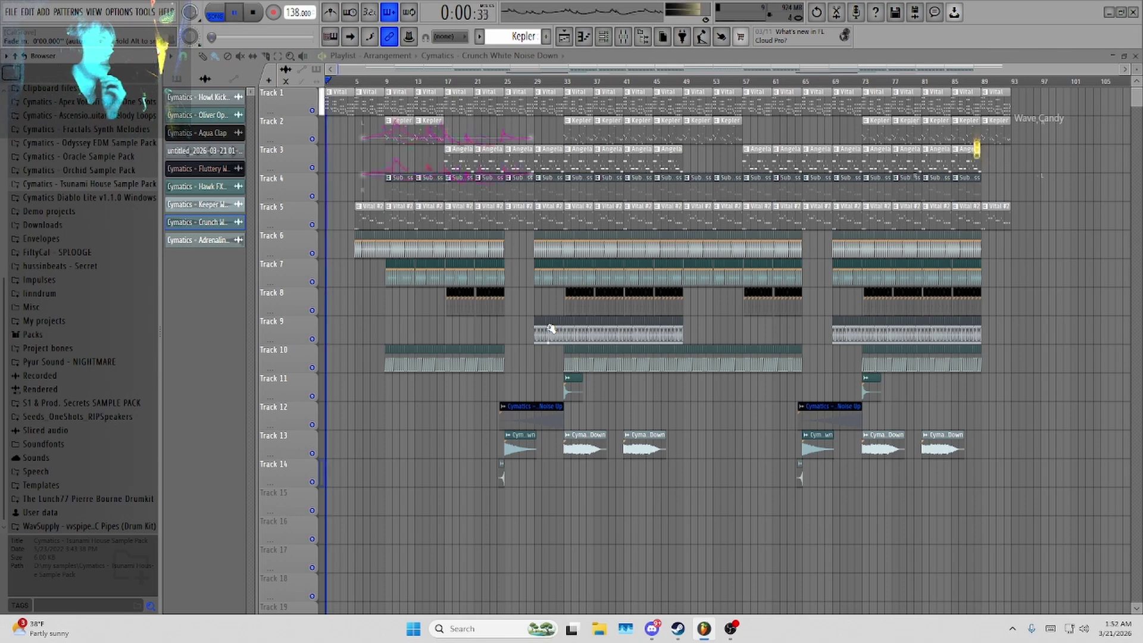
{"action": "key", "text": "space"}
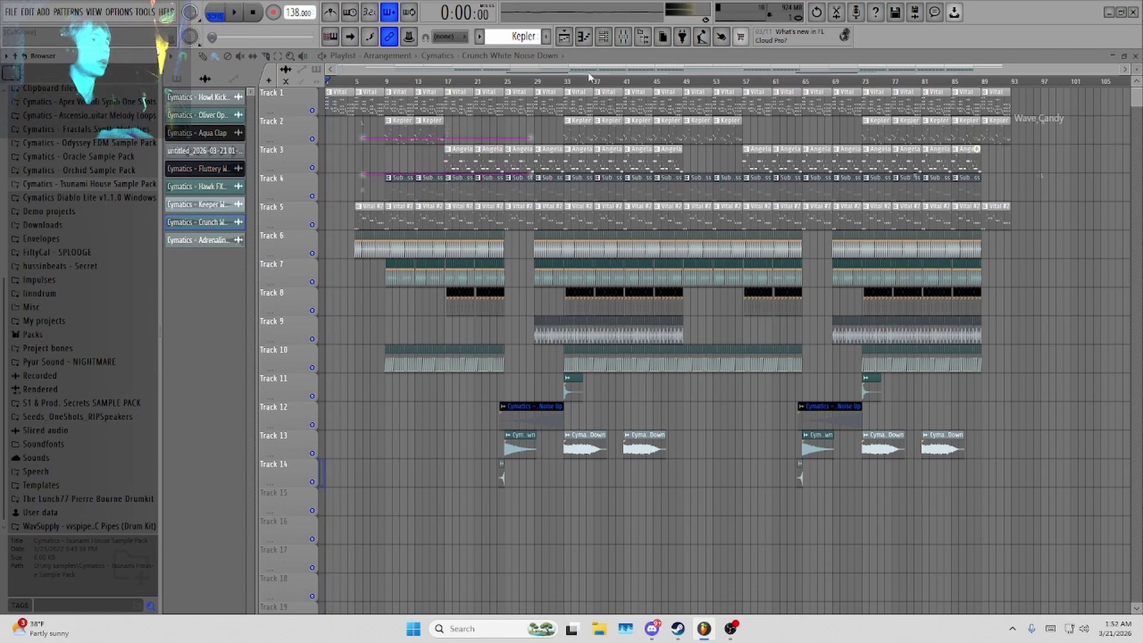
{"action": "scroll", "coordinate": [472, 220], "scroll_direction": "up", "scroll_amount": 4}
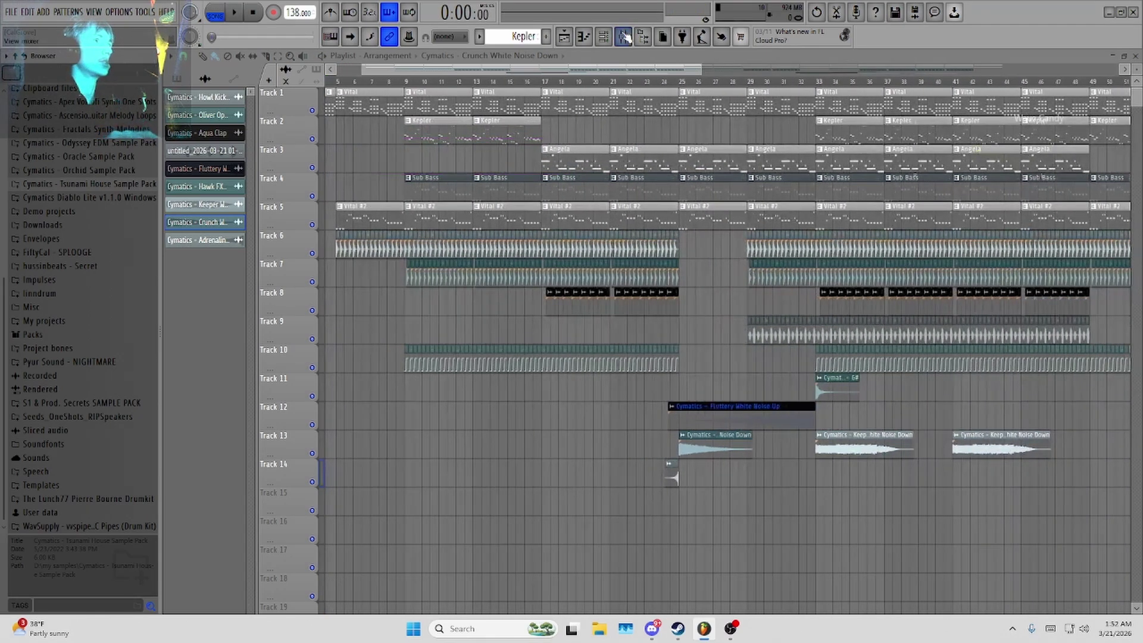
Check the Fruity Soft Clipper on the mixer's Master track and hide the sample browser.
{"action": "left_click", "coordinate": [623, 37]}
{"action": "left_click", "coordinate": [976, 394]}
{"action": "left_click", "coordinate": [976, 394]}
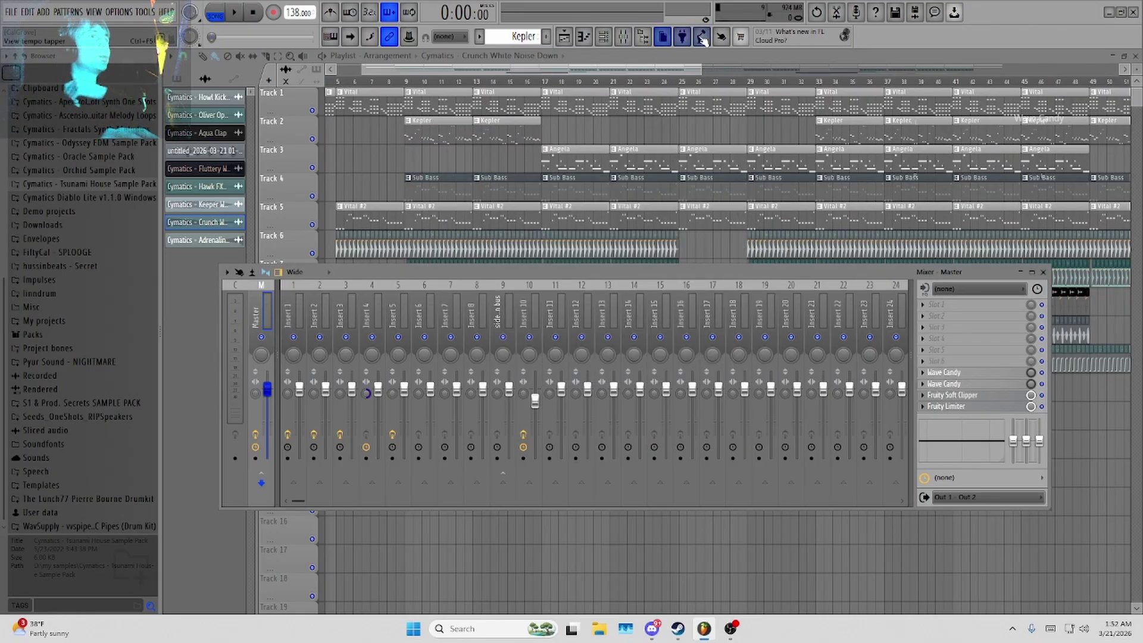
{"action": "left_click", "coordinate": [653, 43]}
Adjust the theme's hue and saturation to tint the interface pinkish red, and close the settings and mixer.
{"action": "left_click", "coordinate": [131, 14]}
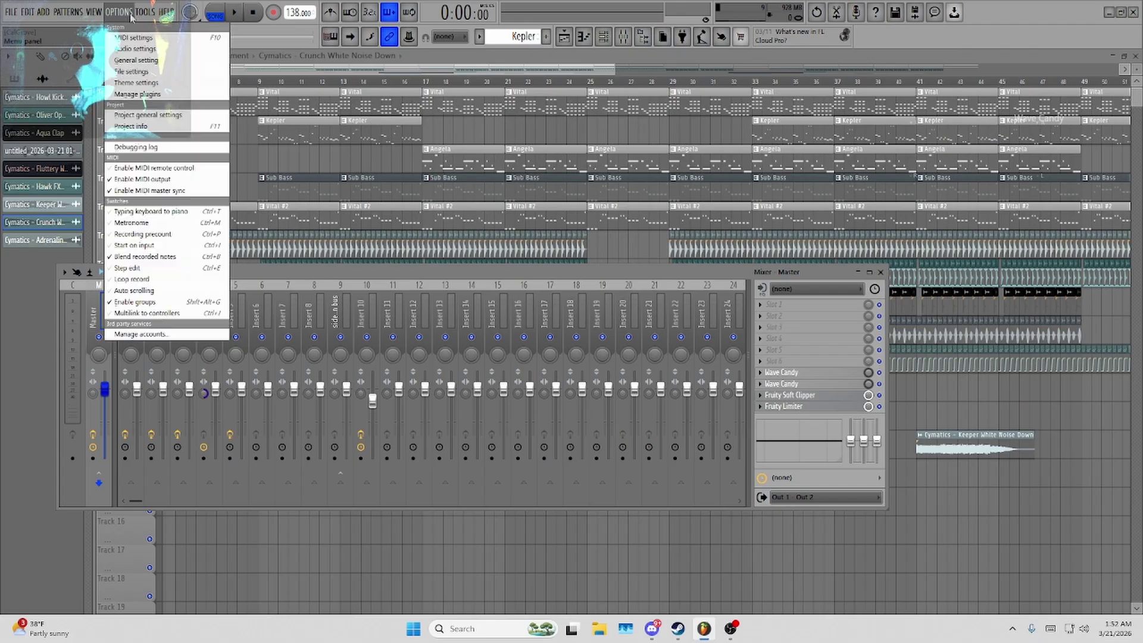
{"action": "left_click", "coordinate": [136, 82]}
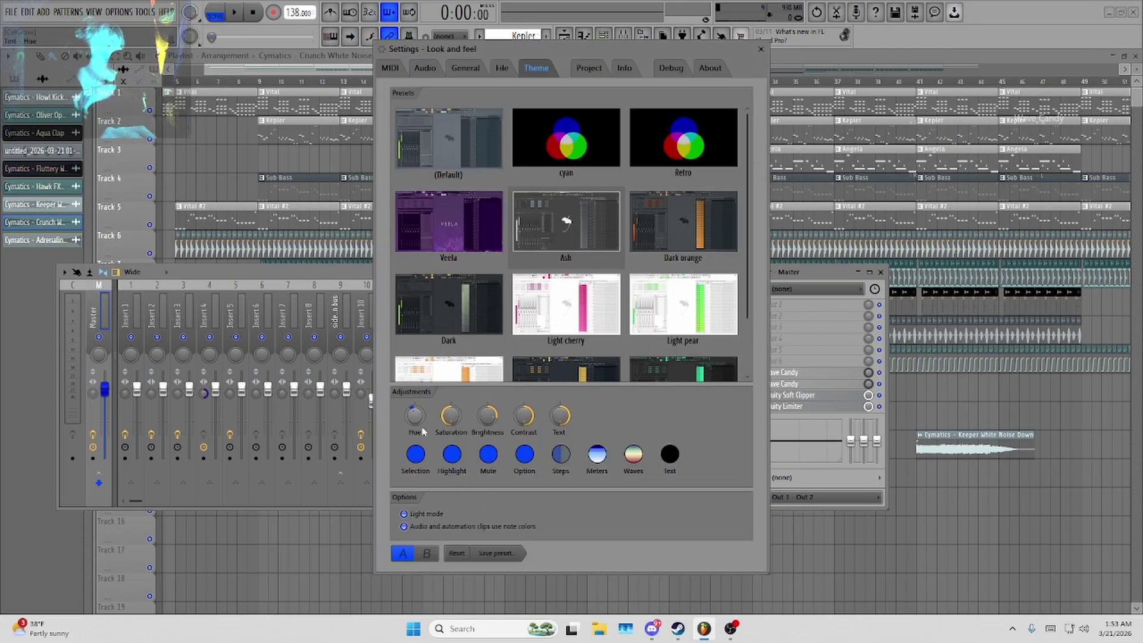
{"action": "left_click_drag", "start_coordinate": [415, 415], "coordinate": [415, 449]}
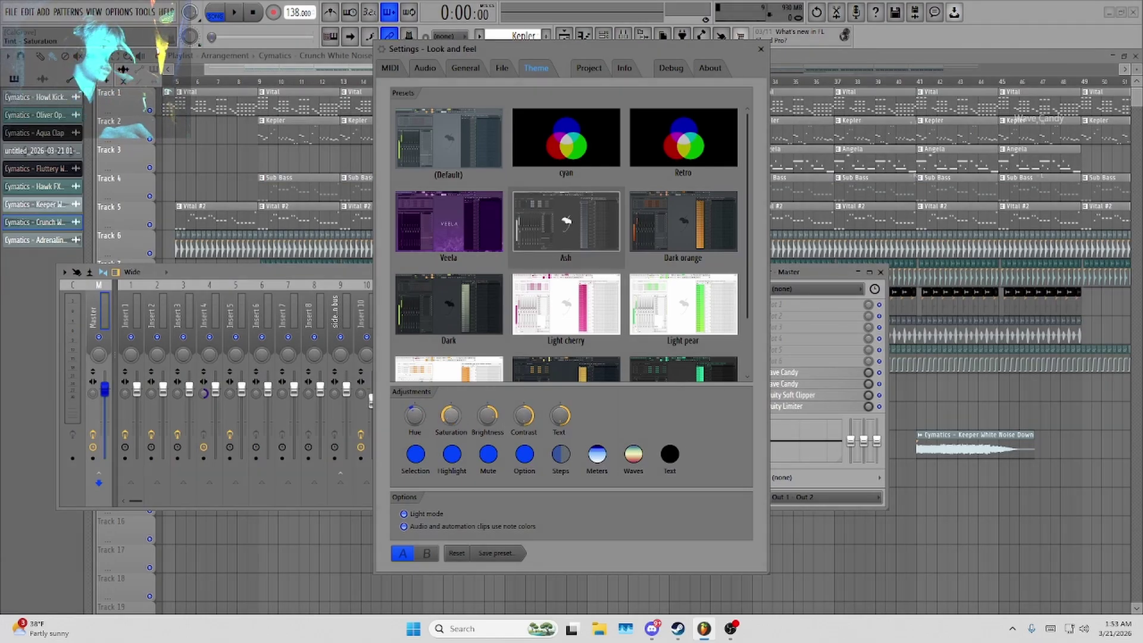
{"action": "left_click_drag", "start_coordinate": [451, 415], "coordinate": [415, 372]}
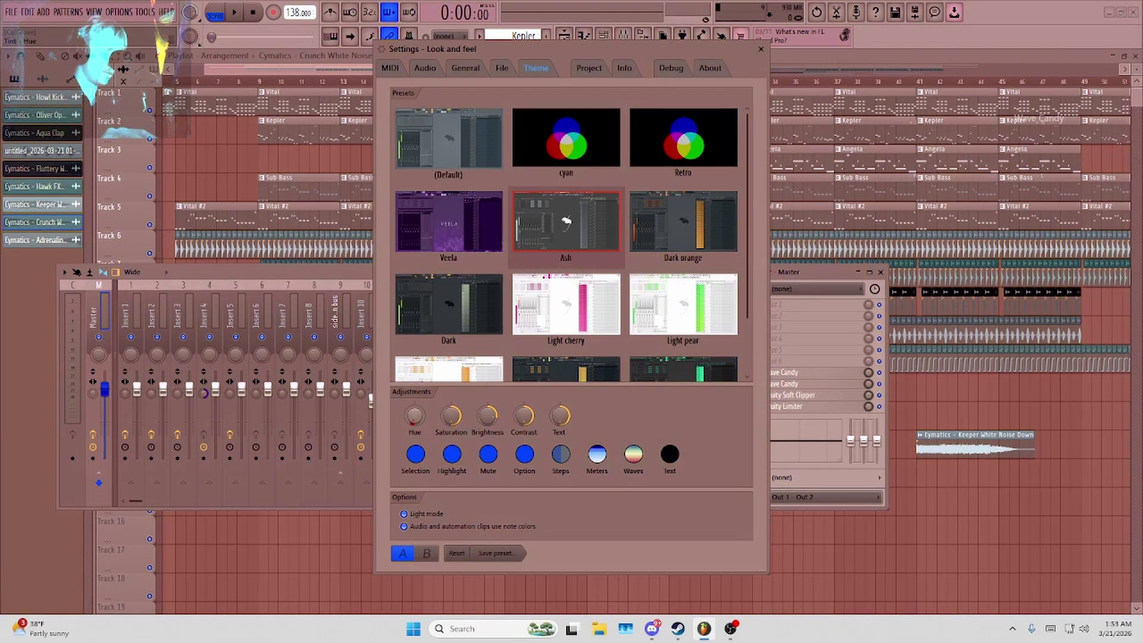
{"action": "left_click", "coordinate": [761, 49]}
{"action": "left_click", "coordinate": [880, 273]}
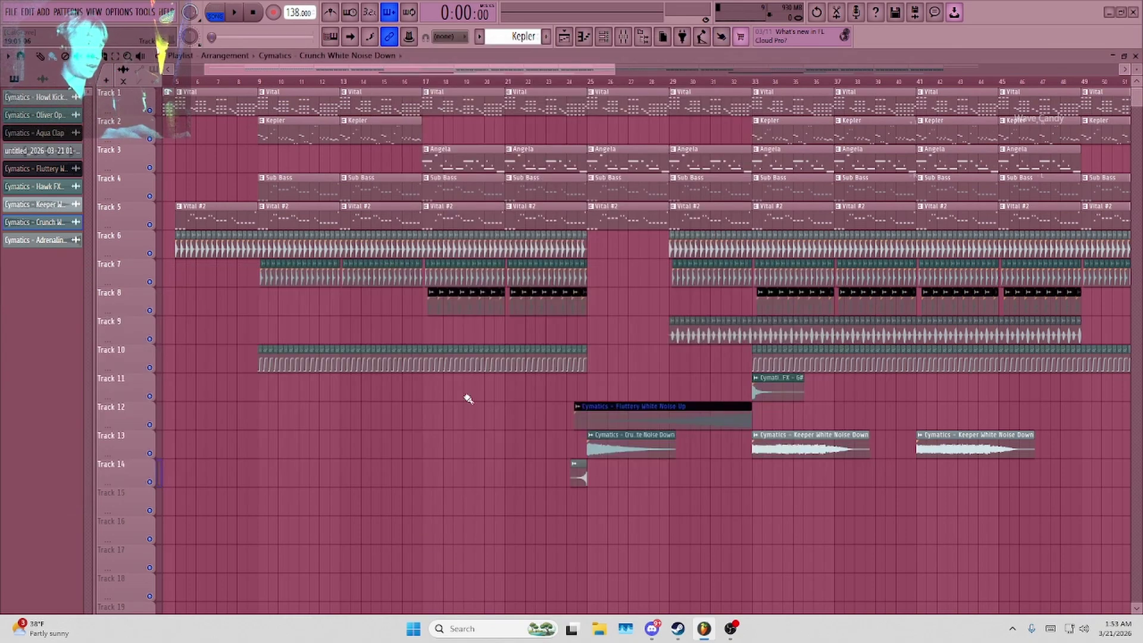
Reposition the two Wave Candy visualizers from the Master track over the mixer and turn off the background of both.
{"action": "scroll", "coordinate": [428, 423], "scroll_direction": "down", "scroll_amount": 3}
{"action": "left_click", "coordinate": [623, 37]}
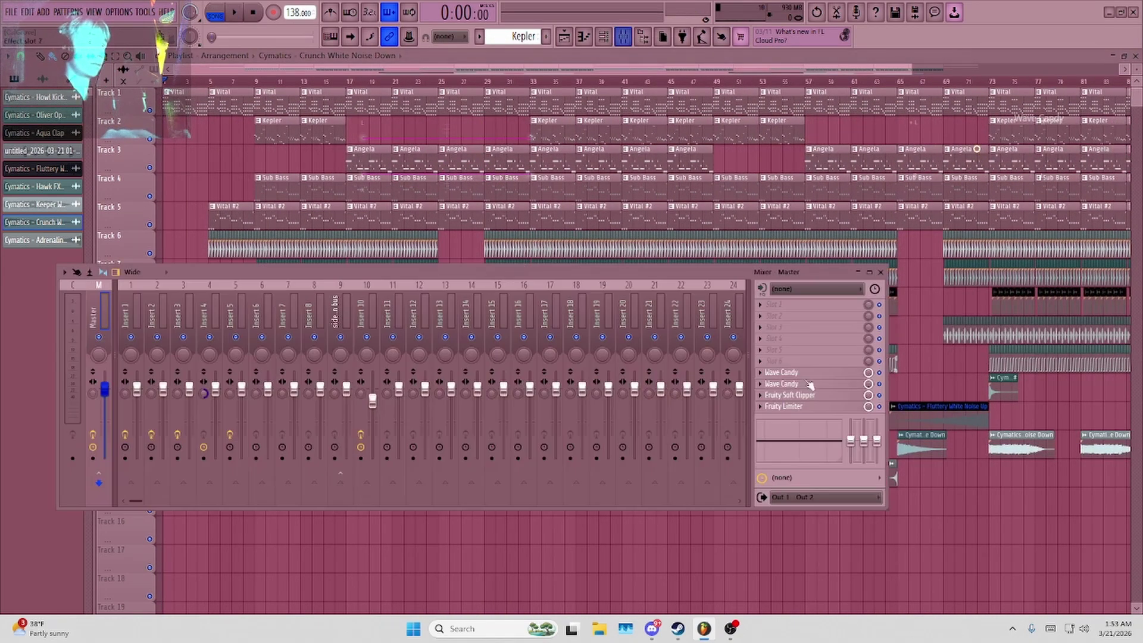
{"action": "left_click", "coordinate": [807, 373]}
{"action": "left_click_drag", "start_coordinate": [471, 205], "coordinate": [498, 277]}
{"action": "left_click", "coordinate": [607, 277]}
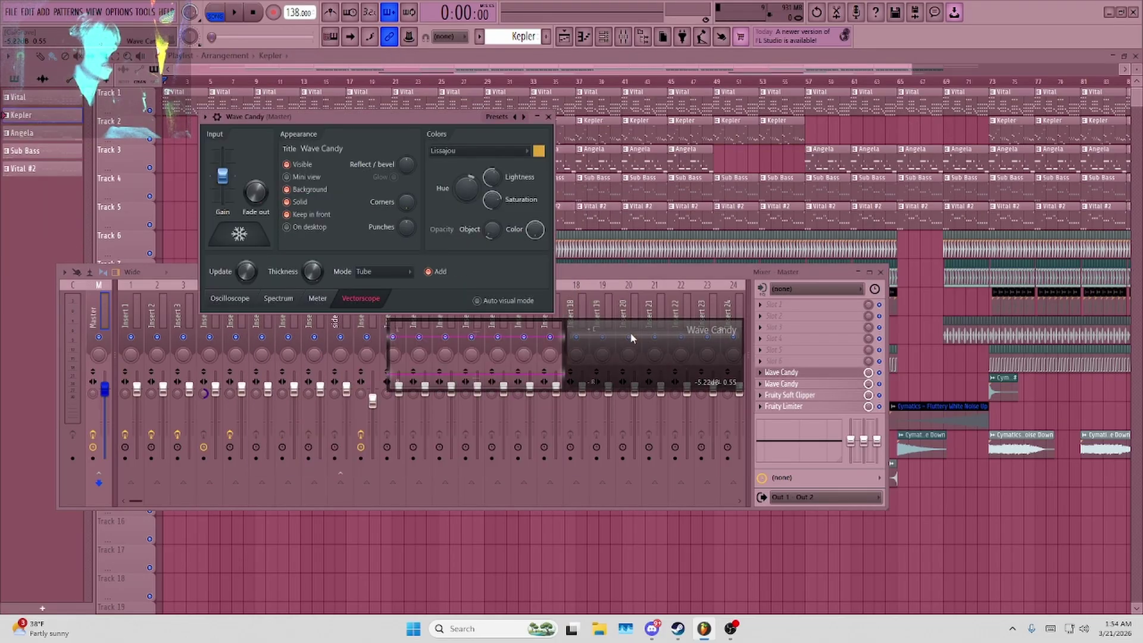
{"action": "left_click", "coordinate": [311, 190]}
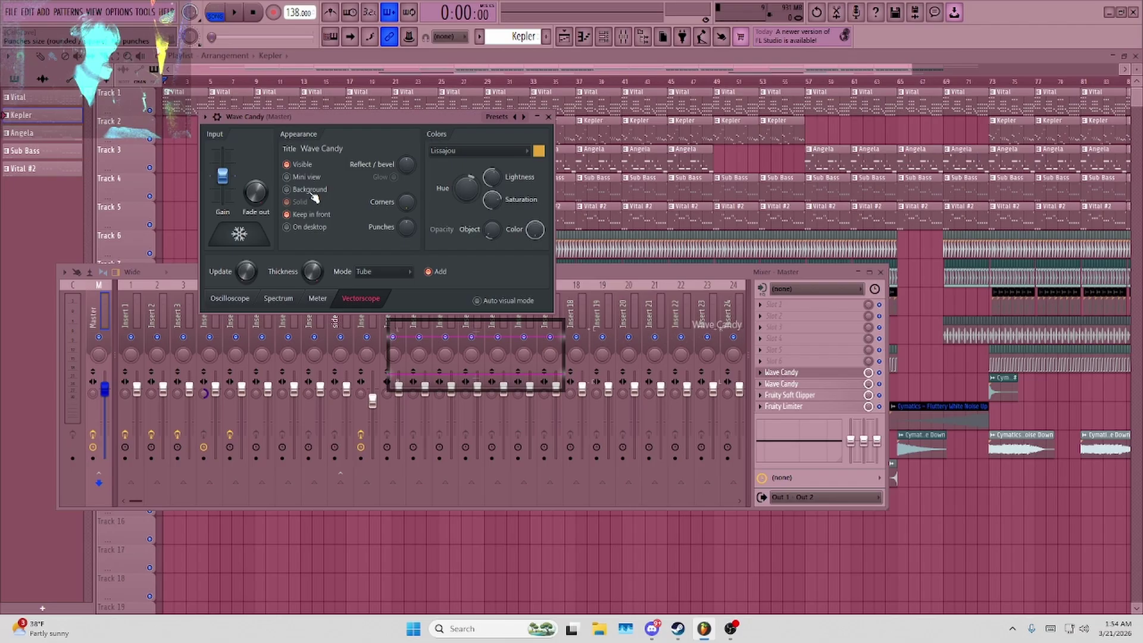
{"action": "left_click", "coordinate": [549, 116]}
{"action": "left_click", "coordinate": [819, 384]}
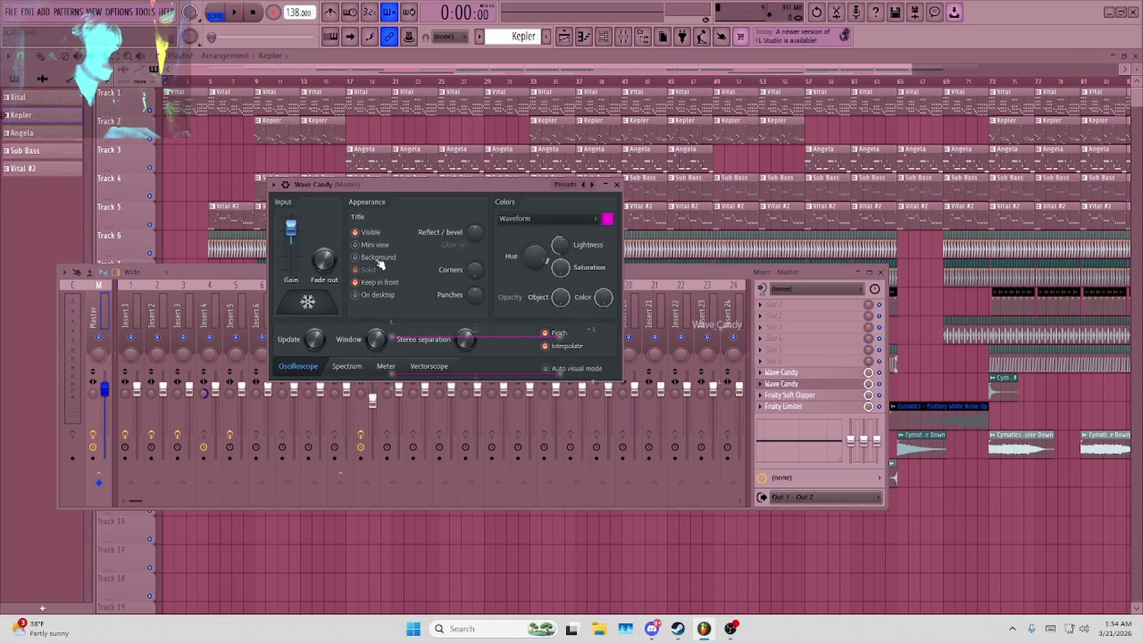
Close the Wave Candy settings and the mixer, and briefly play the song's opening to preview the visualizers over the playlist.
{"action": "left_click", "coordinate": [617, 185]}
{"action": "left_click", "coordinate": [883, 272]}
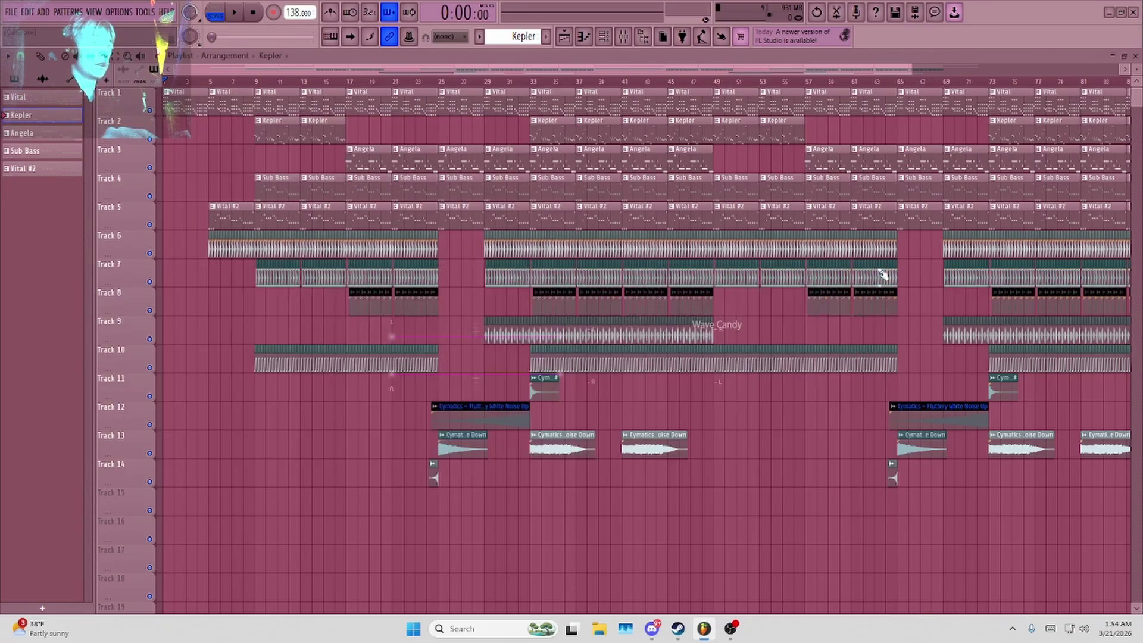
{"action": "scroll", "coordinate": [605, 396], "scroll_direction": "down", "scroll_amount": 3}
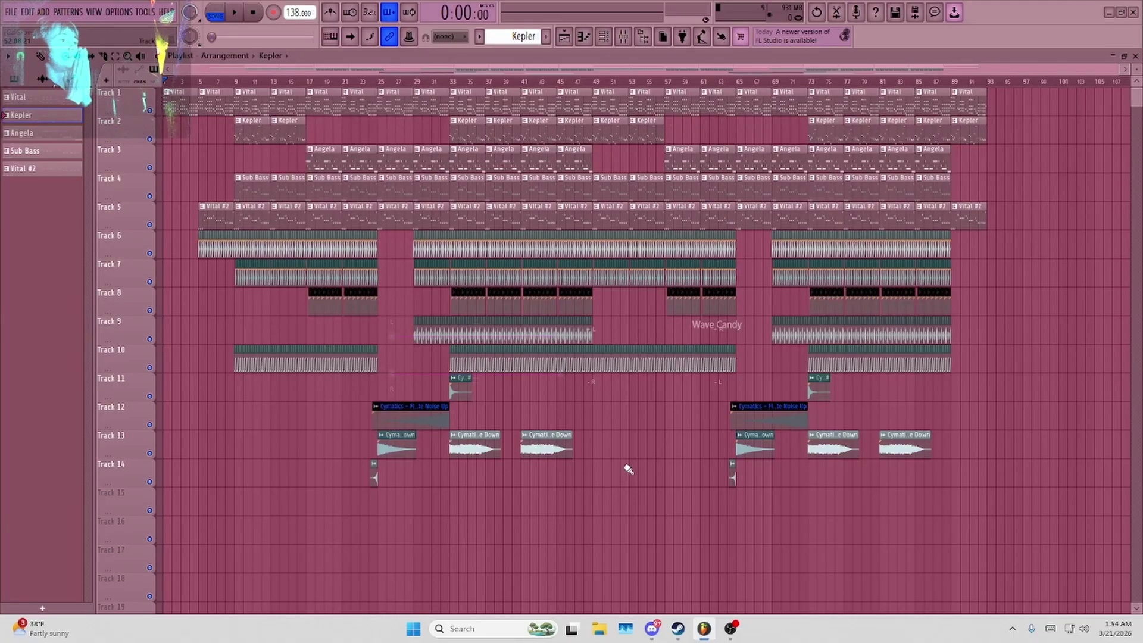
{"action": "scroll", "coordinate": [202, 462], "scroll_direction": "up", "scroll_amount": 4}
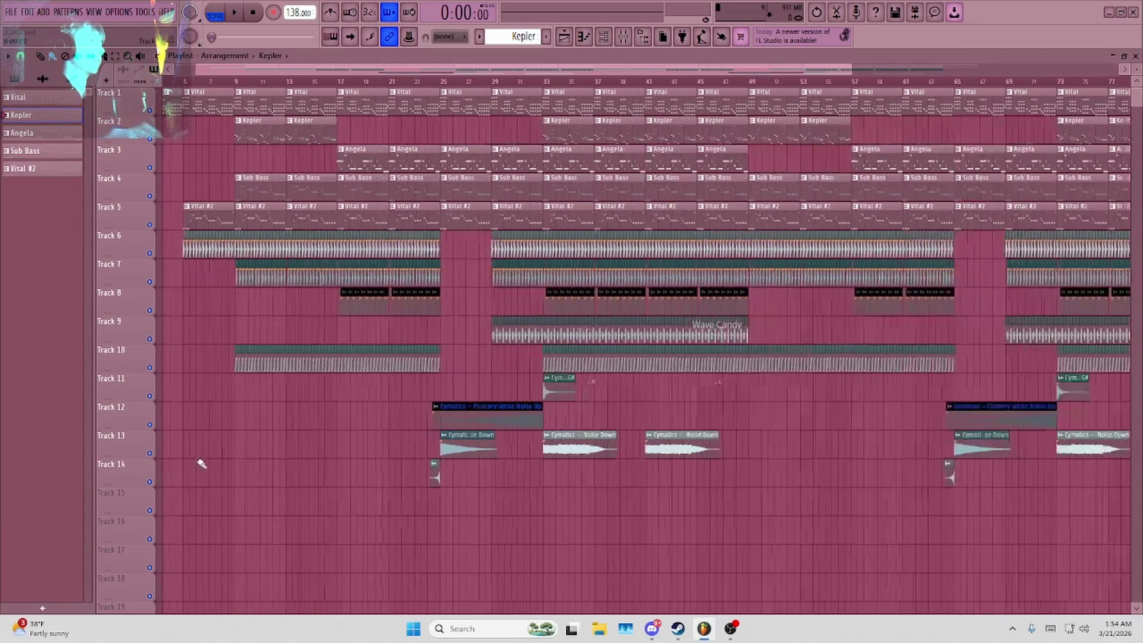
{"action": "scroll", "coordinate": [197, 324], "scroll_direction": "up", "scroll_amount": 5}
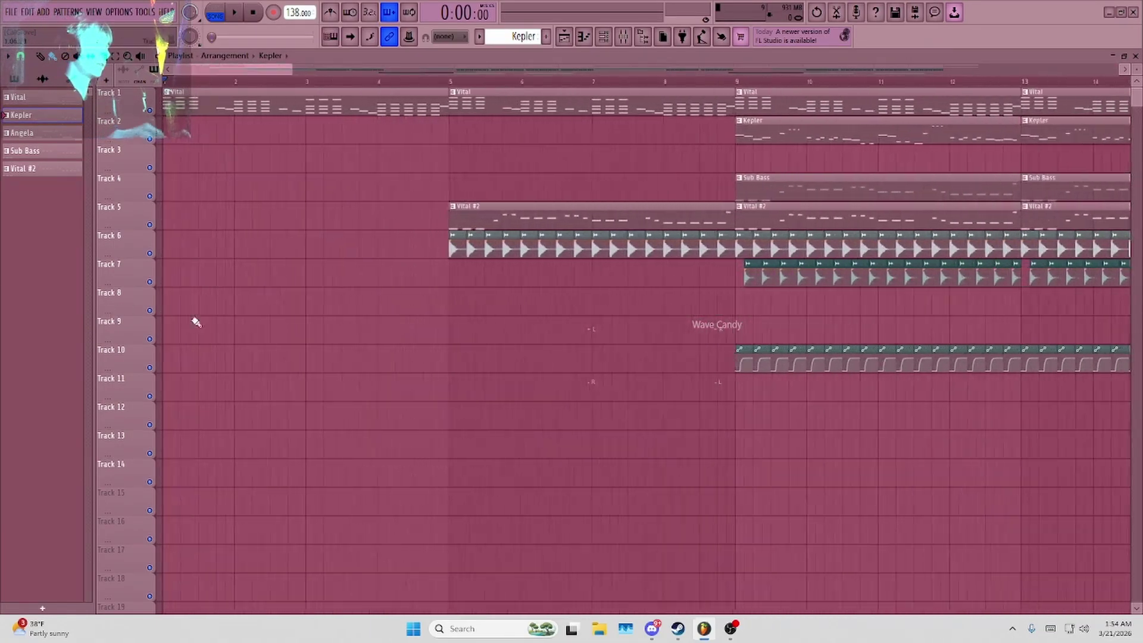
{"action": "key", "text": "space"}
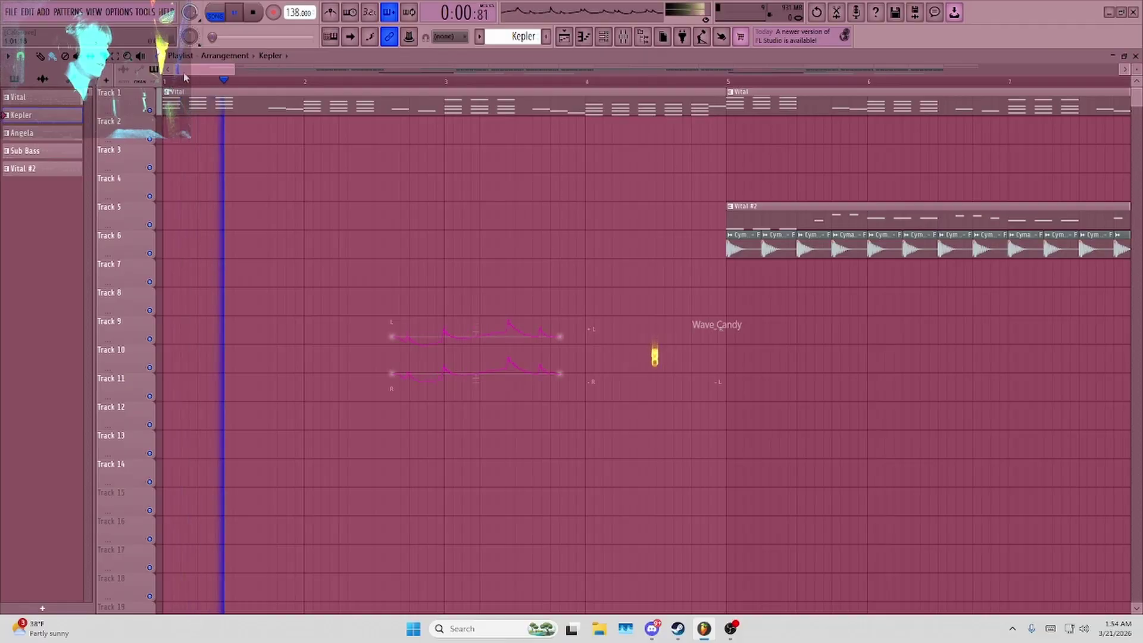
{"action": "key", "text": "space"}
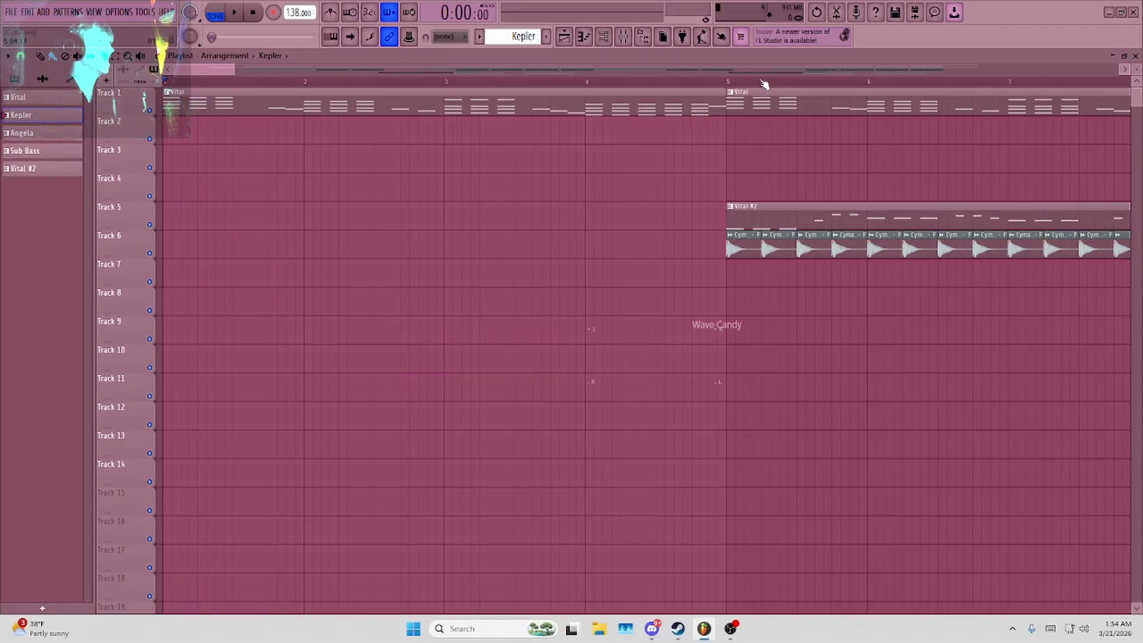
Play the opening bars again, stop, and look over the first half of the playlist arrangement.
{"action": "left_click", "coordinate": [94, 12]}
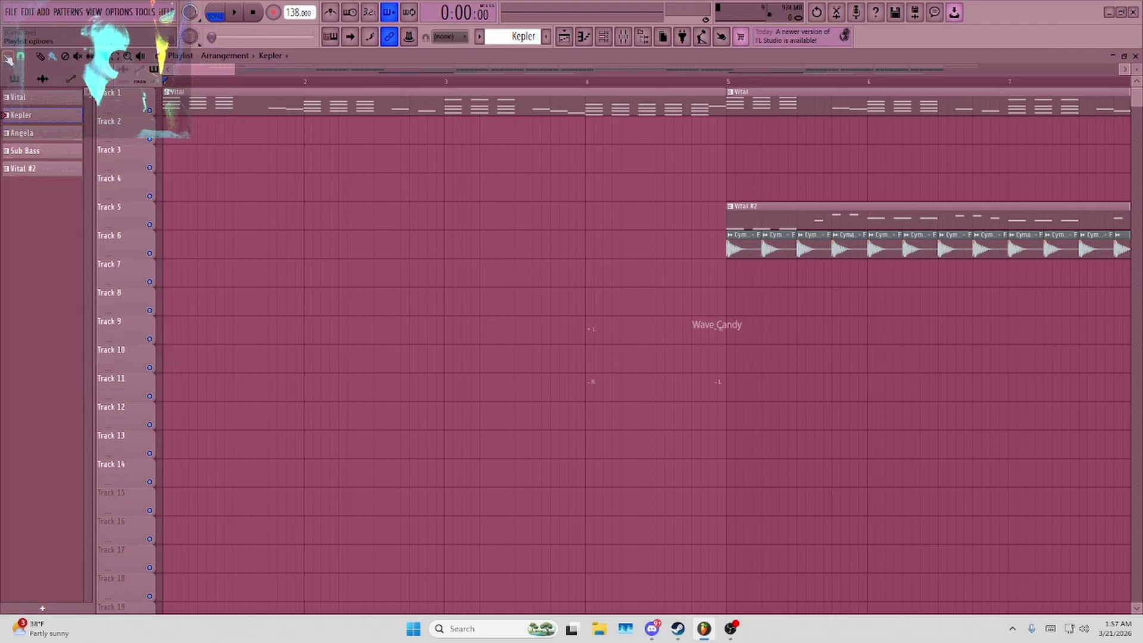
{"action": "key", "text": "space"}
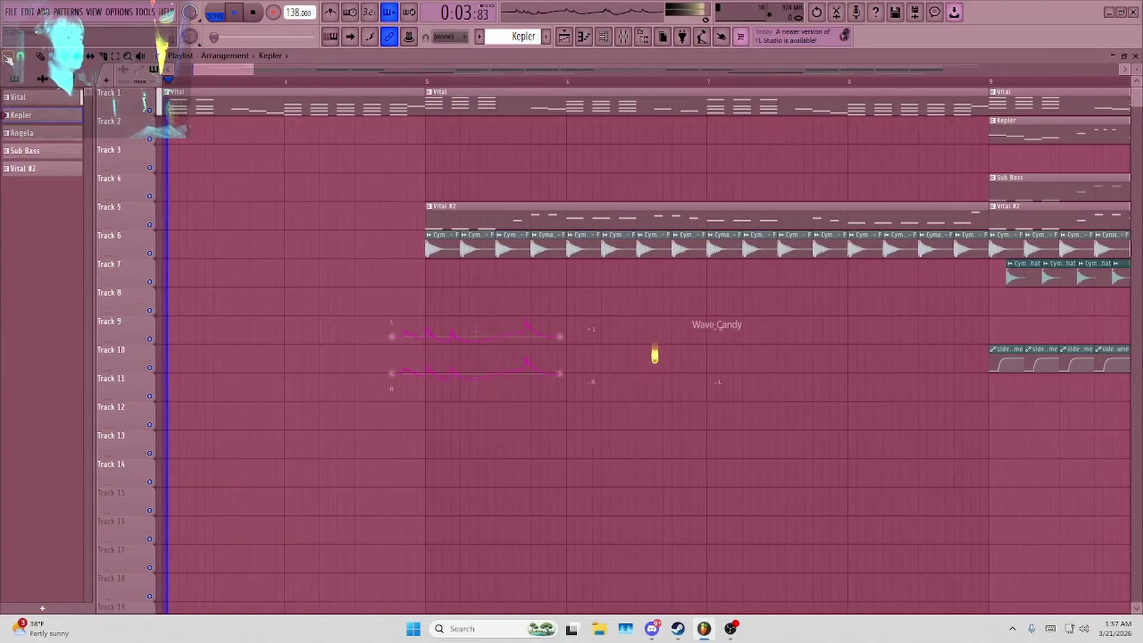
{"action": "key", "text": "space"}
{"action": "scroll", "coordinate": [655, 356], "scroll_direction": "down", "scroll_amount": 5}
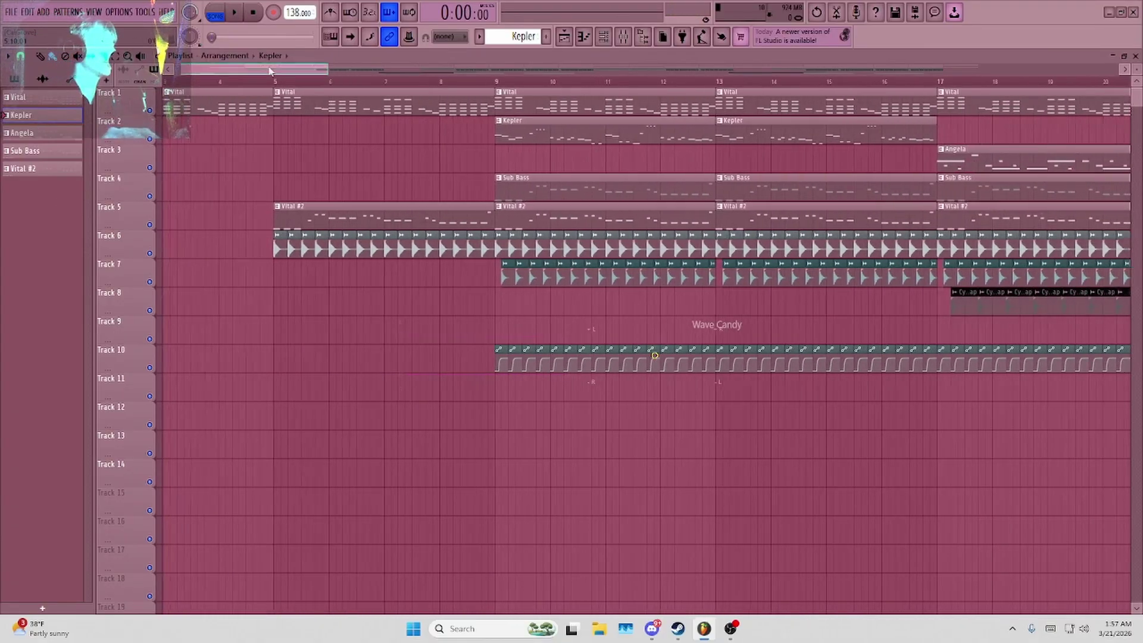
{"action": "scroll", "coordinate": [294, 247], "scroll_direction": "down", "scroll_amount": 4}
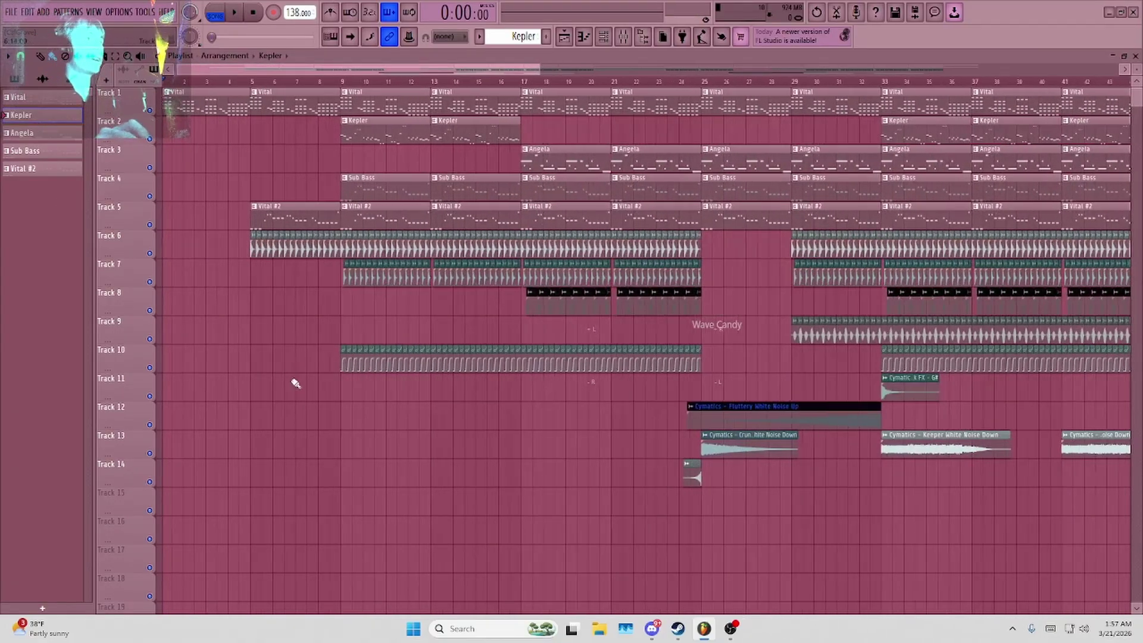
{"action": "scroll", "coordinate": [296, 383], "scroll_direction": "up", "scroll_amount": 3}
Play the song briefly with the mixer open to view the visualizers over it, and close the mixer.
{"action": "left_click", "coordinate": [625, 39]}
{"action": "key", "text": "space"}
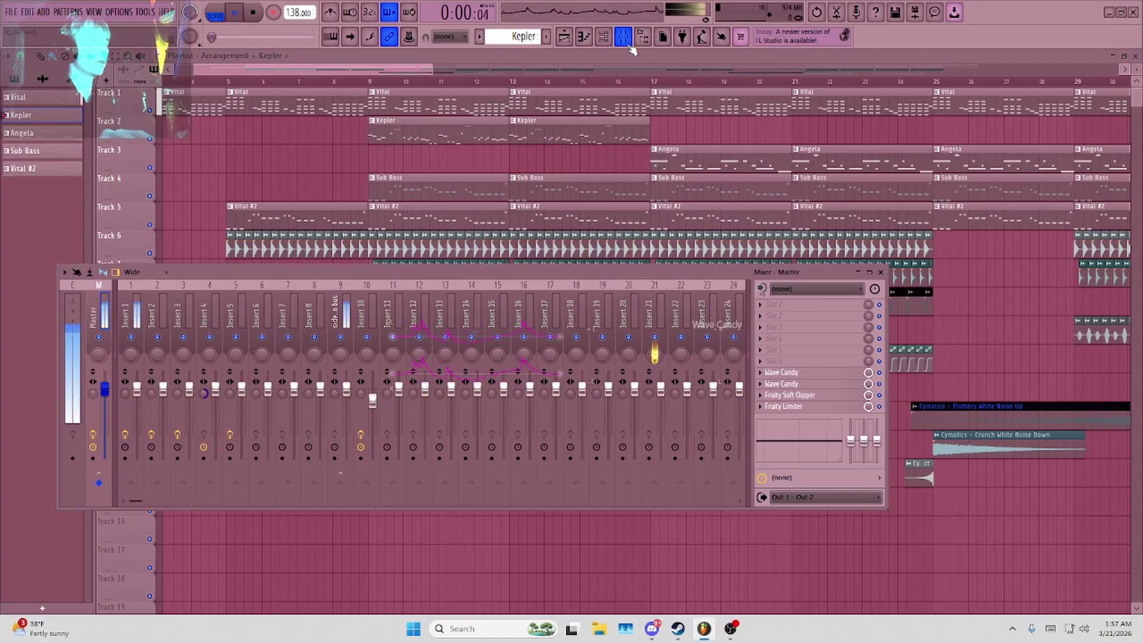
{"action": "left_click", "coordinate": [624, 37]}
{"action": "key", "text": "space"}
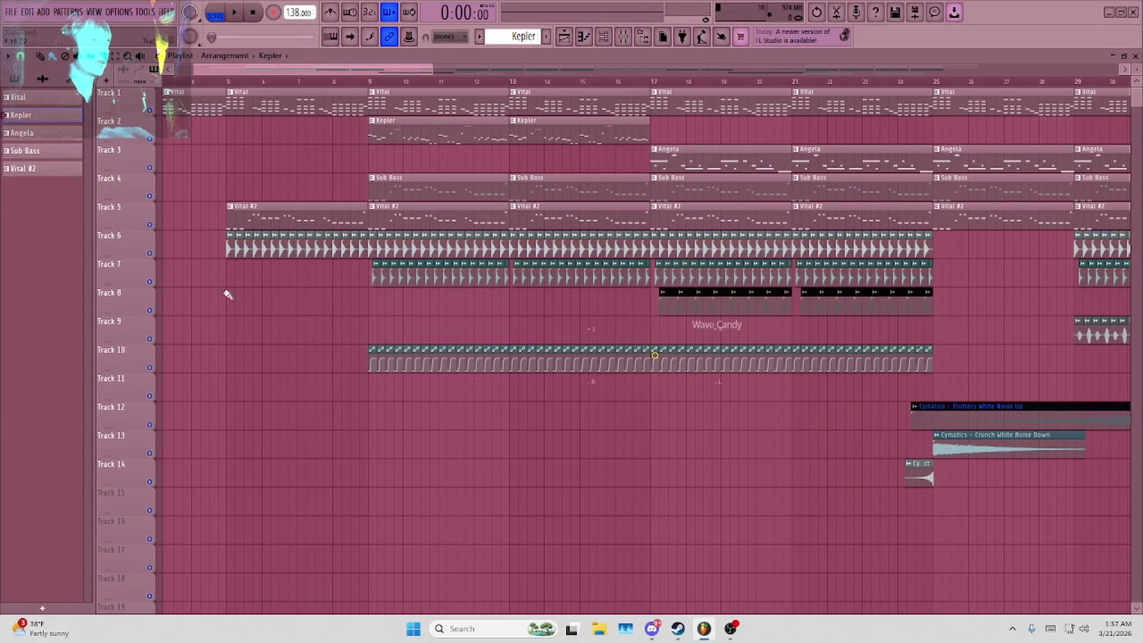
{"action": "scroll", "coordinate": [228, 296], "scroll_direction": "up", "scroll_amount": 3}
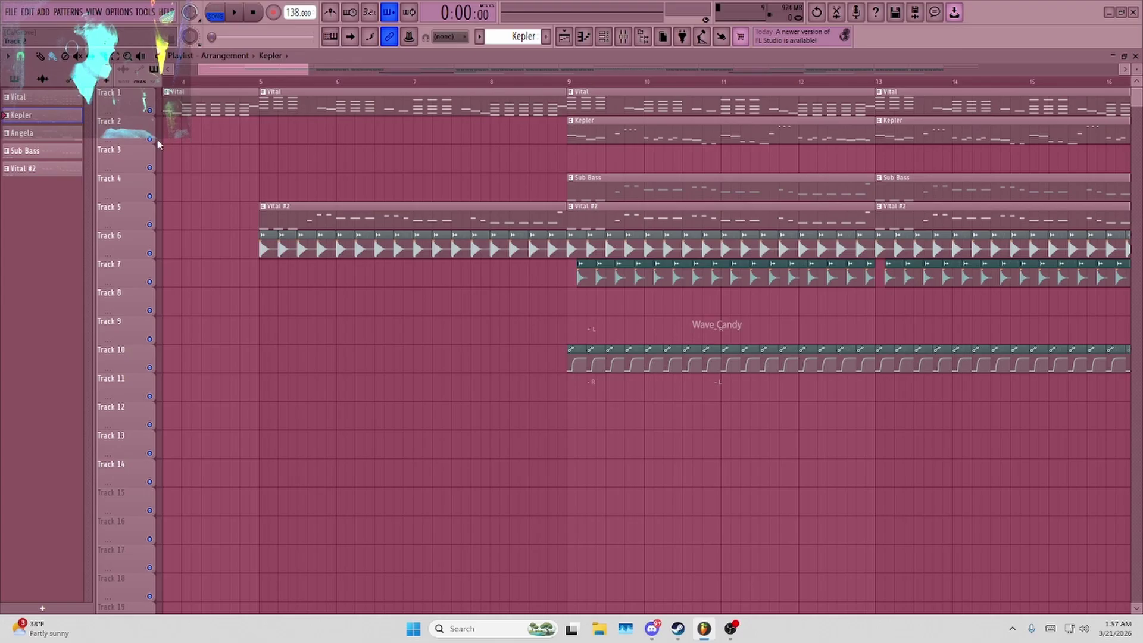
{"action": "scroll", "coordinate": [98, 179], "scroll_direction": "down", "scroll_amount": 3}
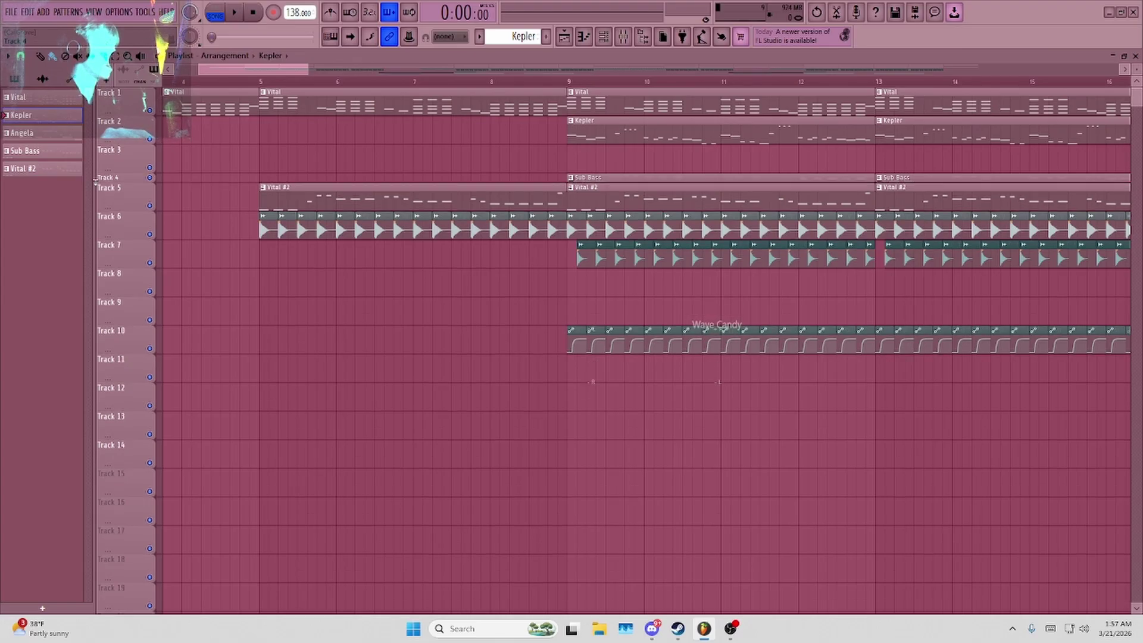
{"action": "left_click_drag", "start_coordinate": [97, 183], "coordinate": [107, 201]}
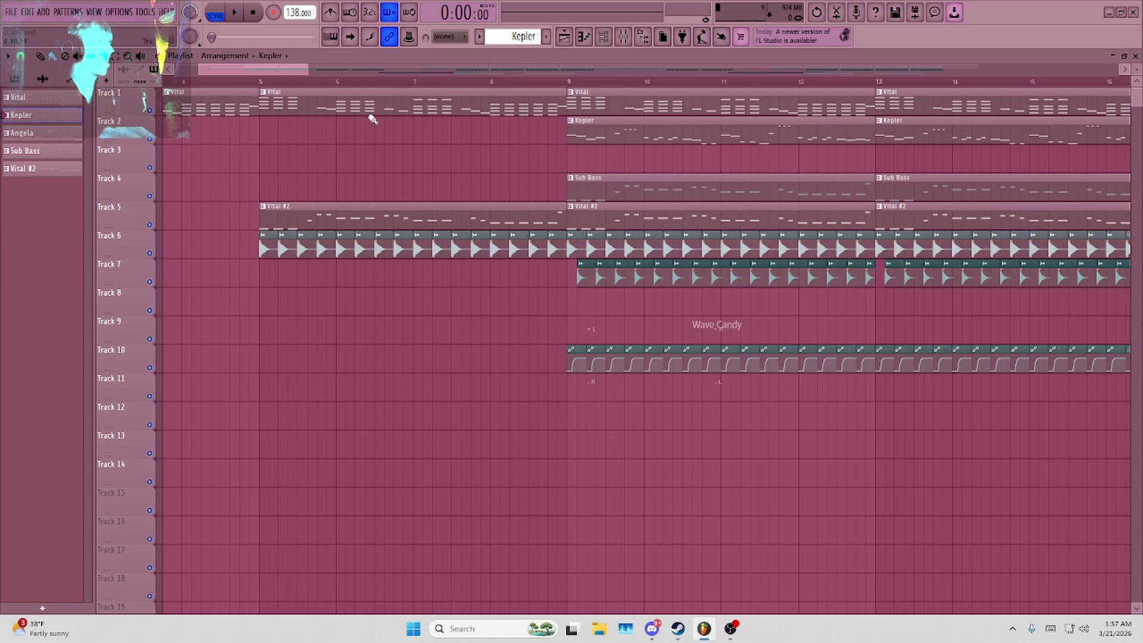
Bring the start of the arrangement into view and start playing the full song from the beginning.
{"action": "scroll", "coordinate": [592, 358], "scroll_direction": "left", "scroll_amount": 3}
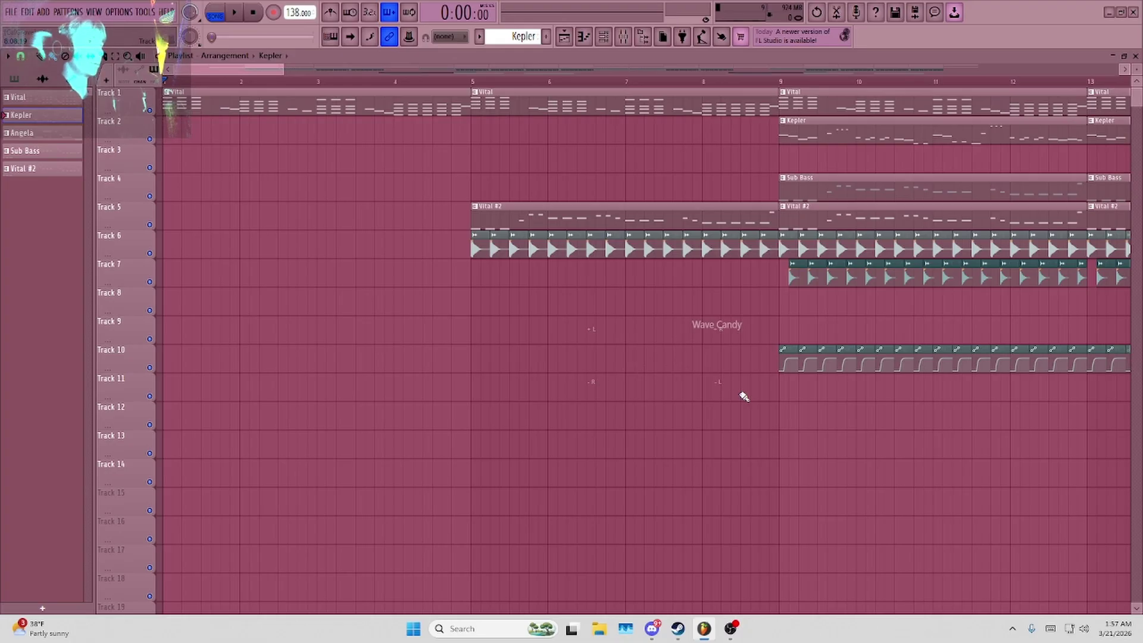
{"action": "scroll", "coordinate": [455, 364], "scroll_direction": "down", "scroll_amount": 1}
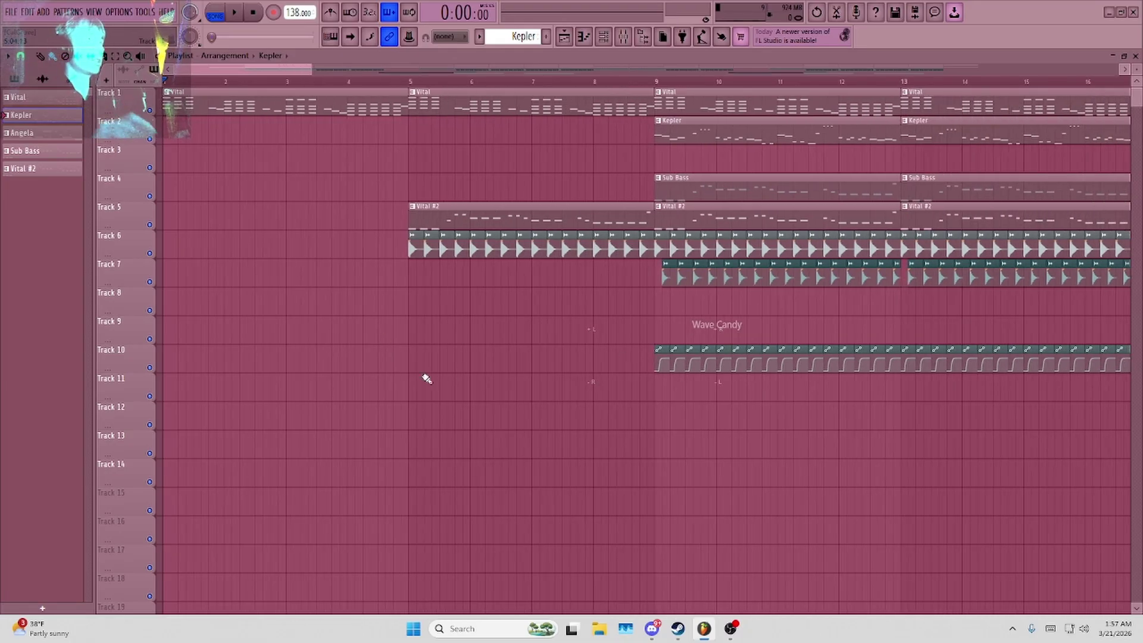
{"action": "scroll", "coordinate": [474, 383], "scroll_direction": "down", "scroll_amount": 1}
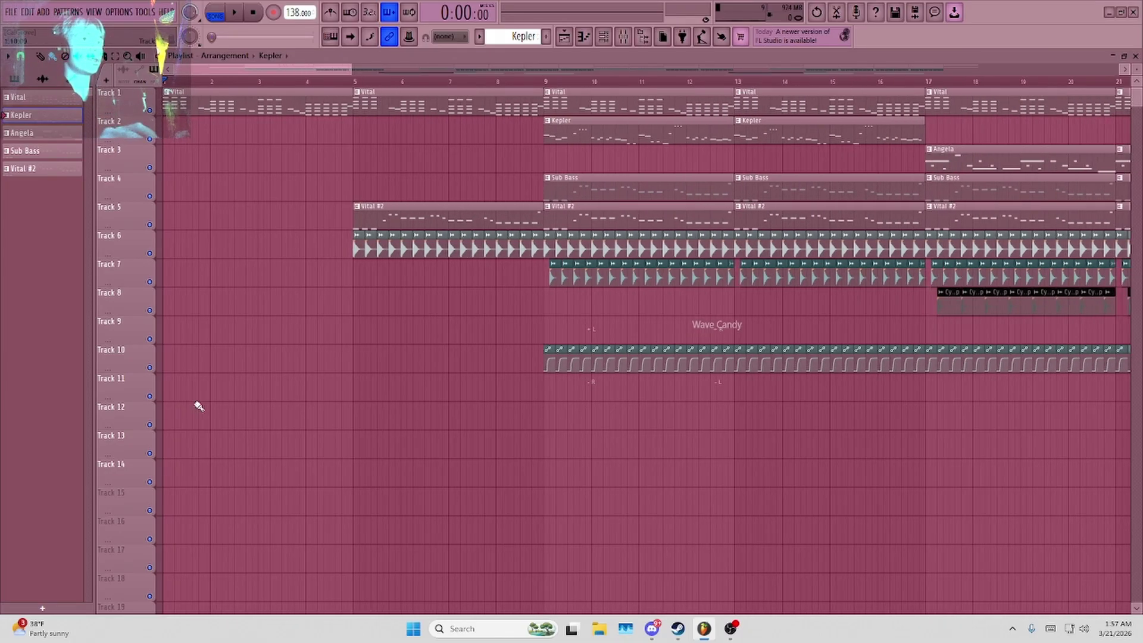
{"action": "scroll", "coordinate": [370, 209], "scroll_direction": "up", "scroll_amount": 1}
{"action": "scroll", "coordinate": [266, 286], "scroll_direction": "up", "scroll_amount": 1}
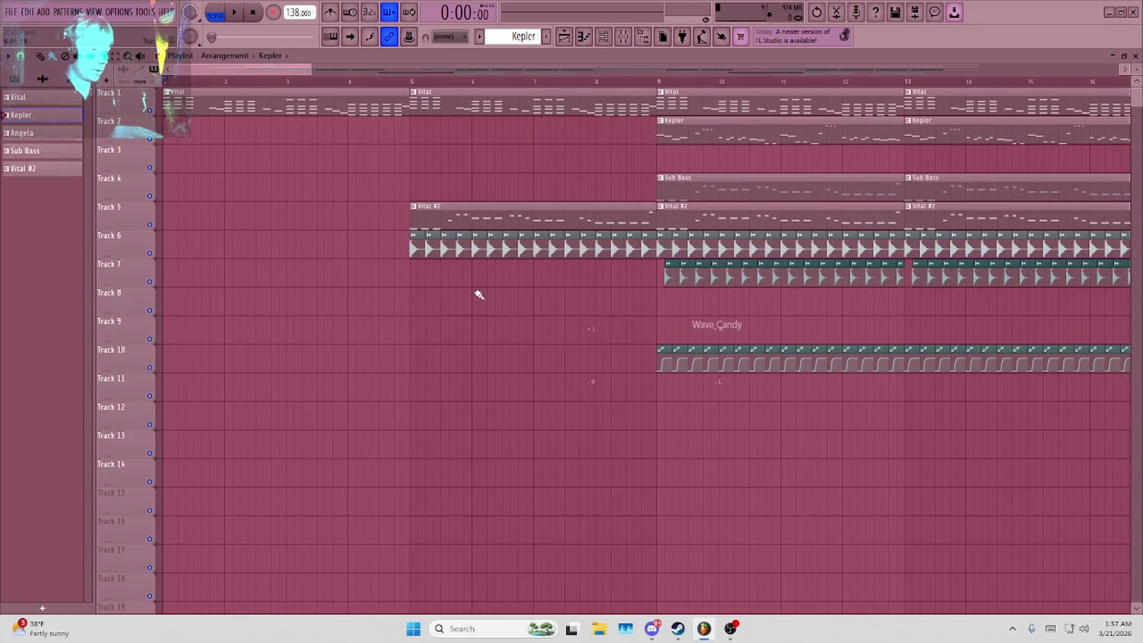
{"action": "key", "text": "space"}
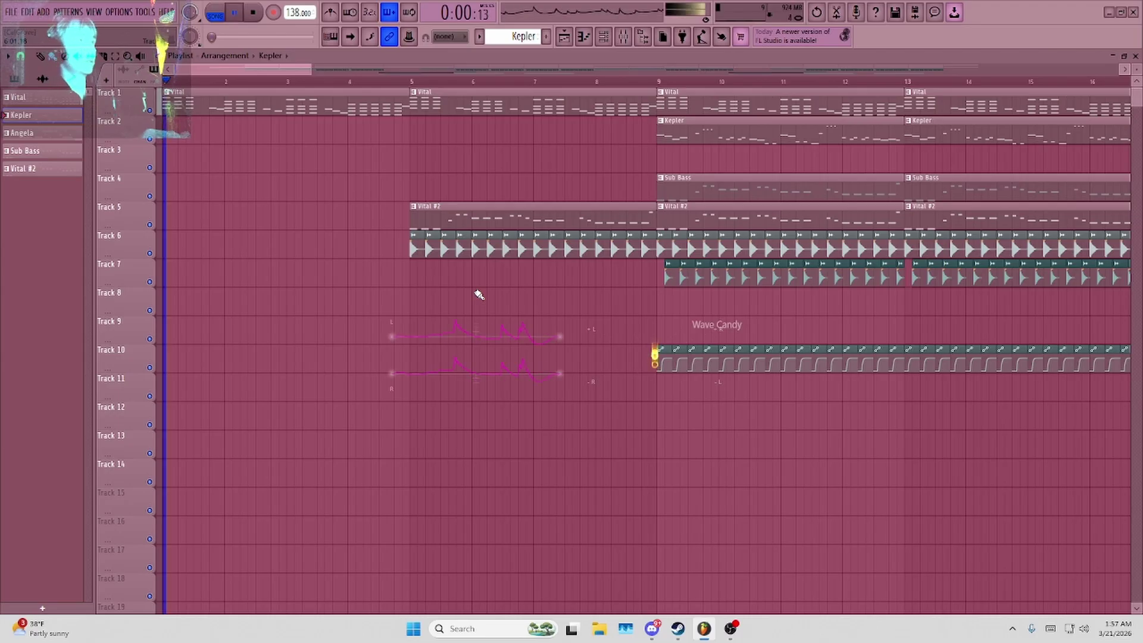